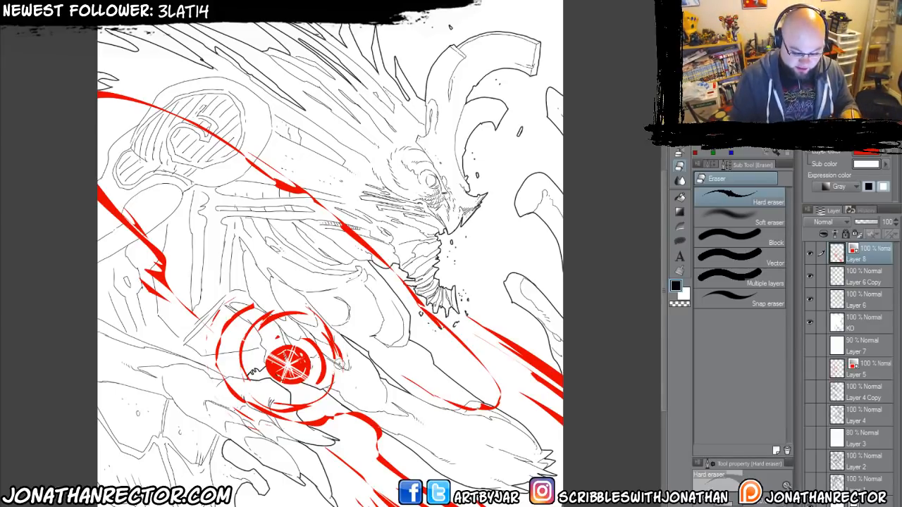
left_click_drag(334, 384, 349, 365)
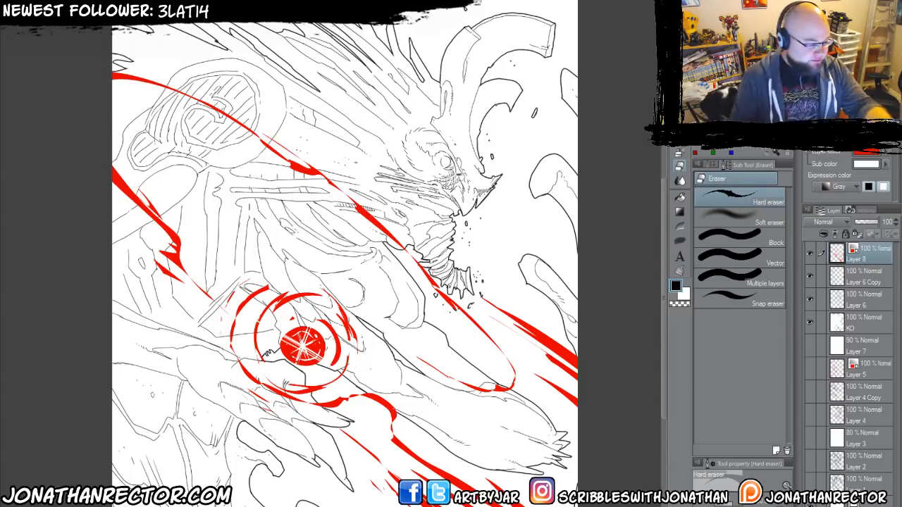
left_click_drag(309, 313, 337, 323)
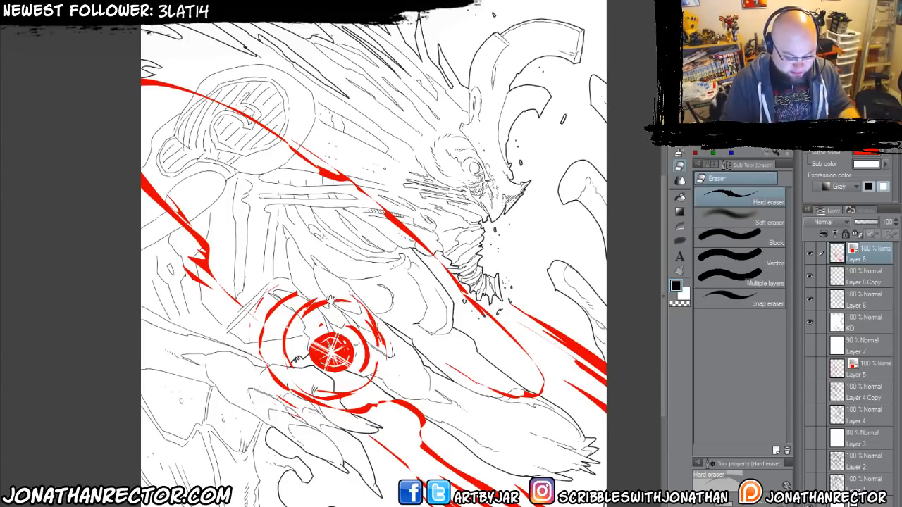
mouse_move(321, 303)
left_mouse_down()
mouse_move(337, 283)
mouse_move(333, 308)
left_mouse_up()
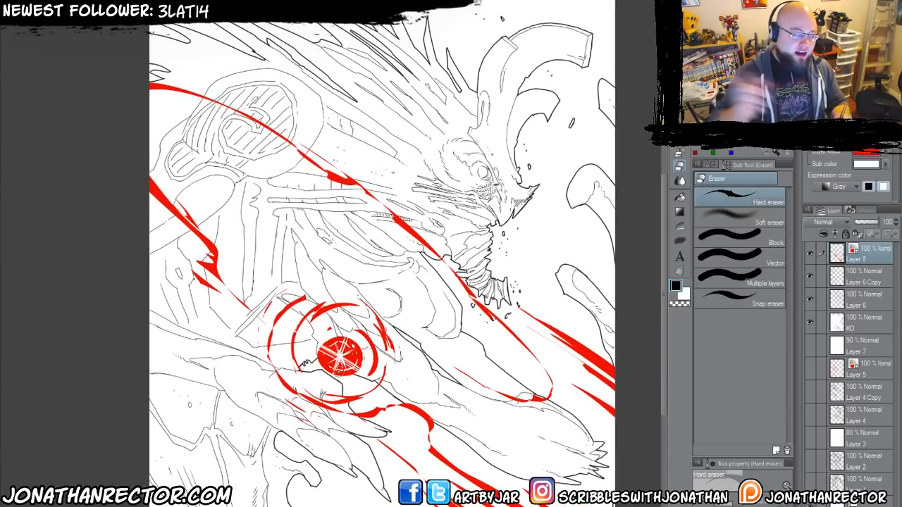
Hide all visible layers from Layer 8 down to KO and briefly view the rough figure sketch on the bottom layer.
left_click_drag(810, 253, 808, 337)
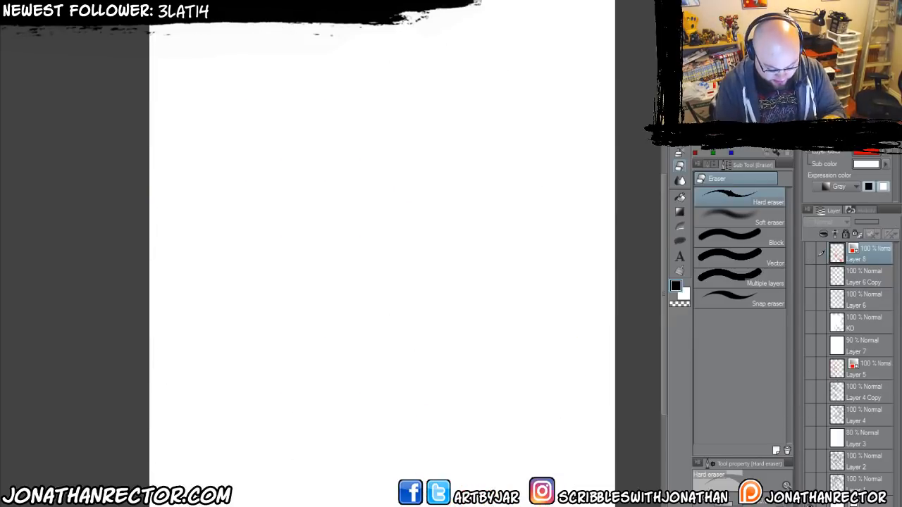
left_click(810, 485)
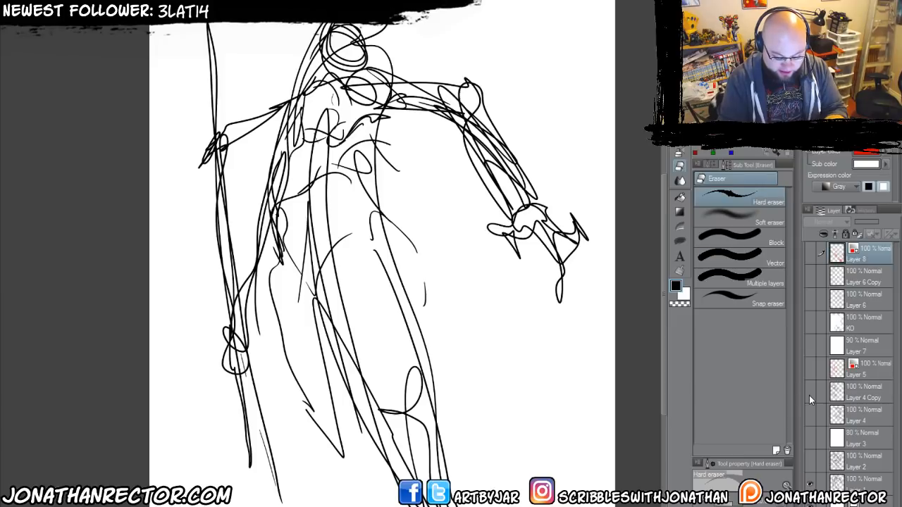
left_click(809, 485)
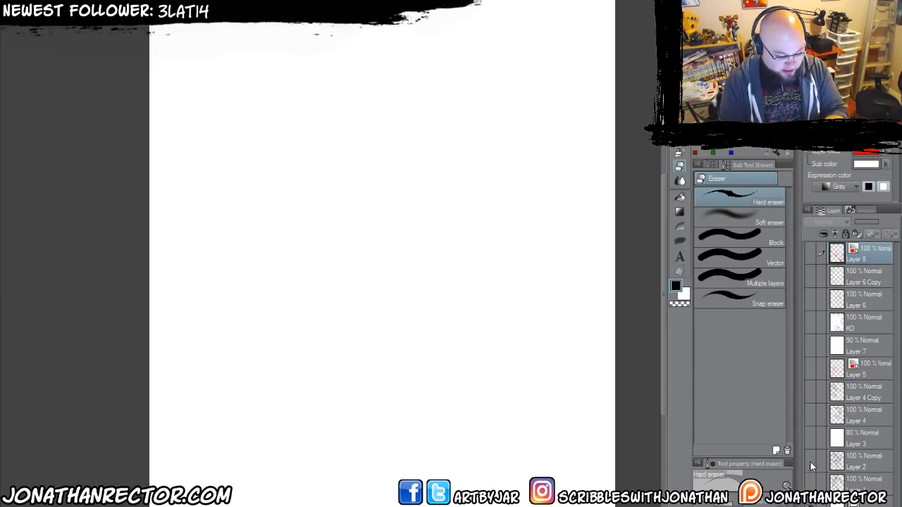
Review the sketch stages by showing Layer 2, Layer 3, Layer 4, Layer 4 Copy and Layer 5 one after another.
left_click(809, 461)
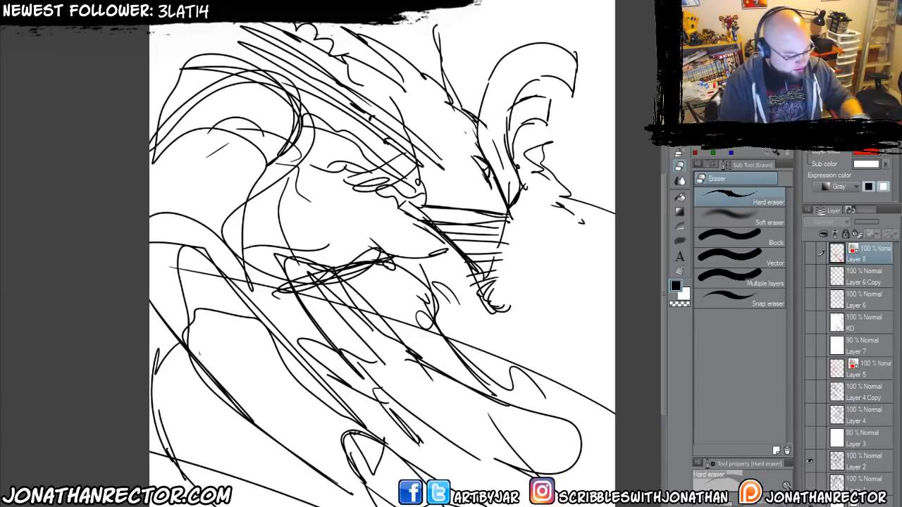
left_click(810, 438)
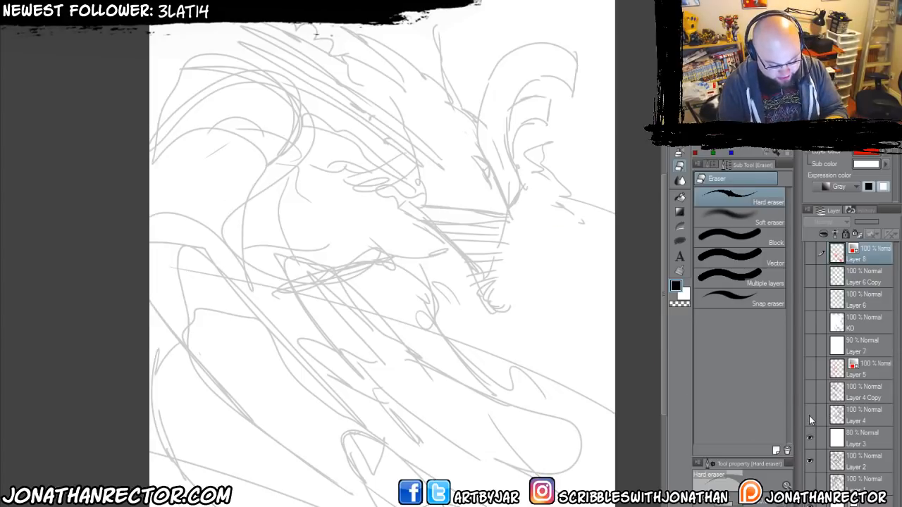
left_click(810, 416)
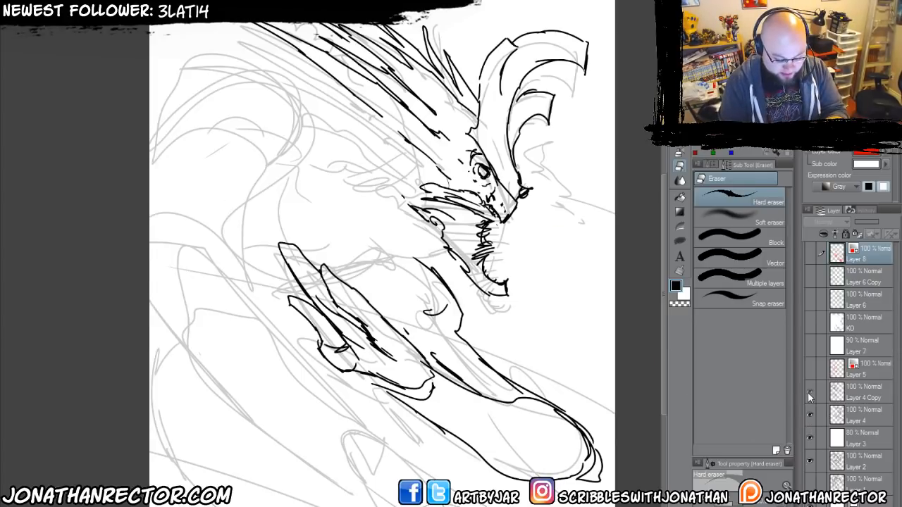
left_click(809, 392)
left_click(809, 369)
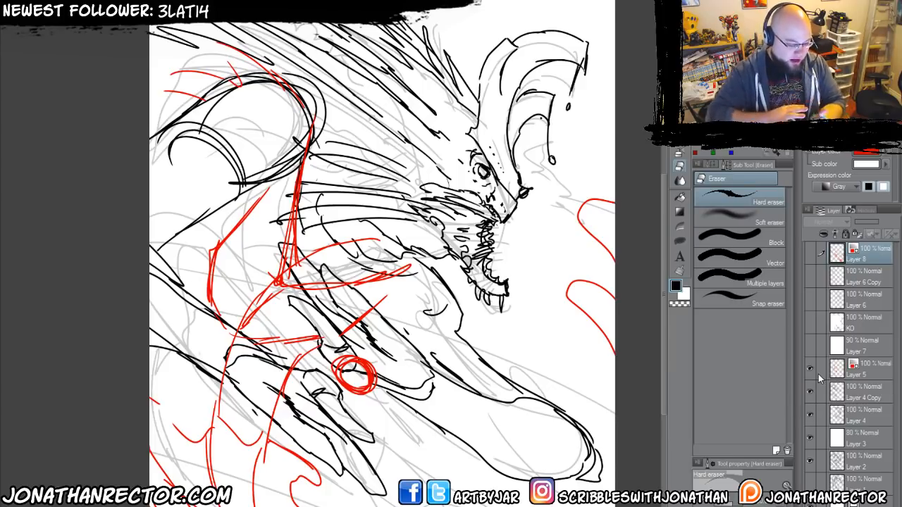
Show Layer 7, Layer 6, Layer 6 Copy and KO, and hide the sketch layers from Layer 5 downwards.
left_click(809, 345)
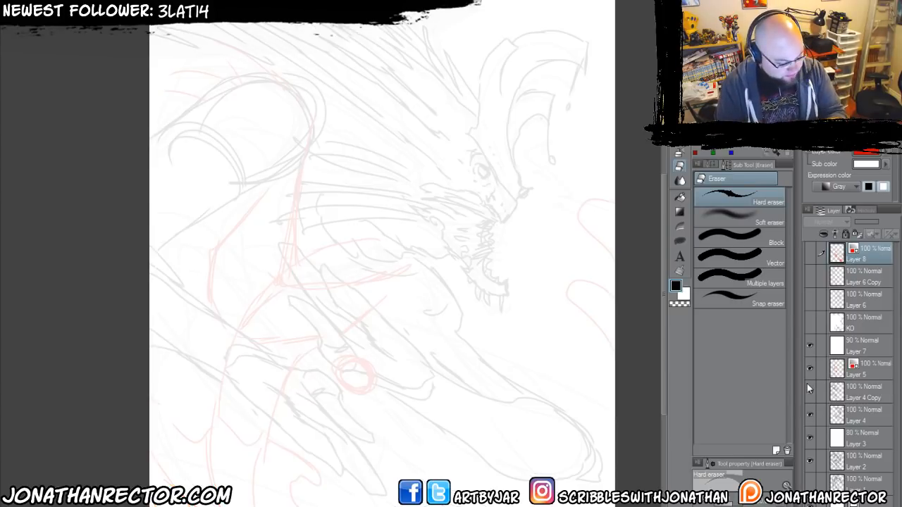
left_click(810, 344)
left_click(810, 345)
left_click(809, 298)
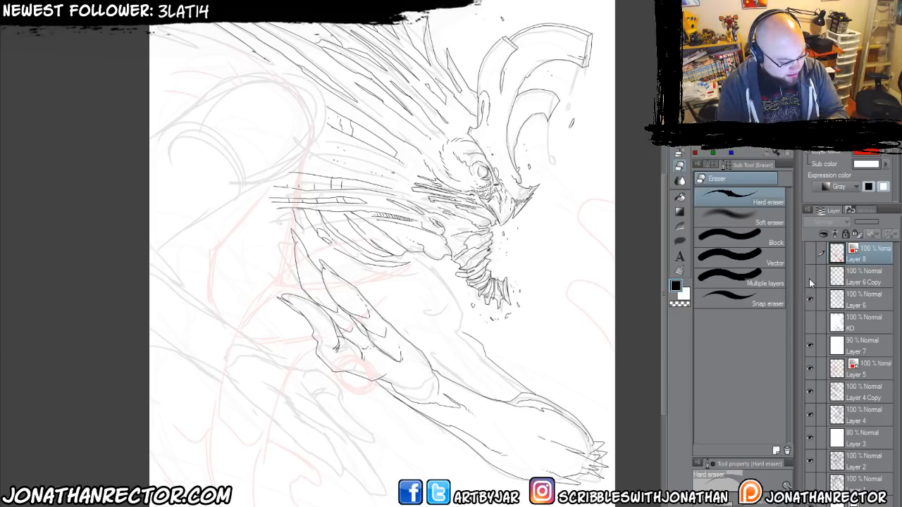
left_click(810, 276)
left_click(810, 322)
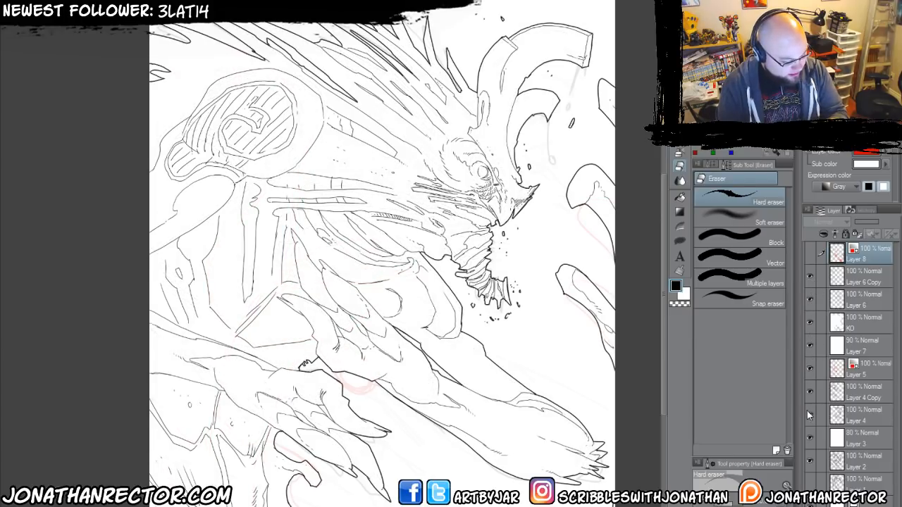
left_click_drag(807, 367, 810, 483)
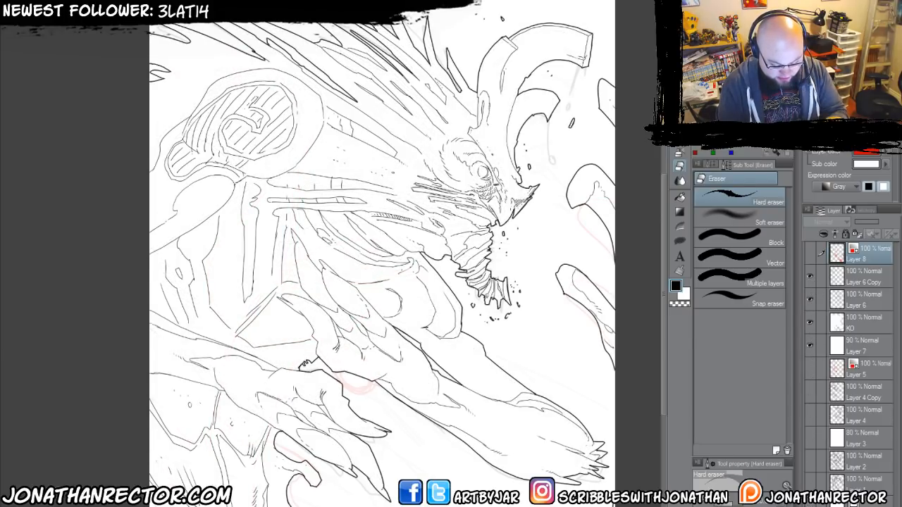
Compare the line art with and without the red energy effects on Layer 8, leaving that layer hidden.
left_click(810, 255)
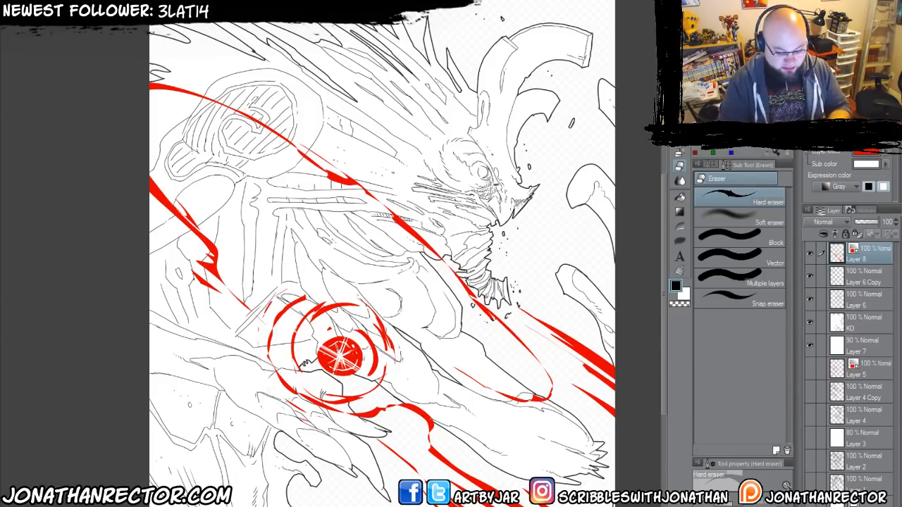
left_click(810, 255)
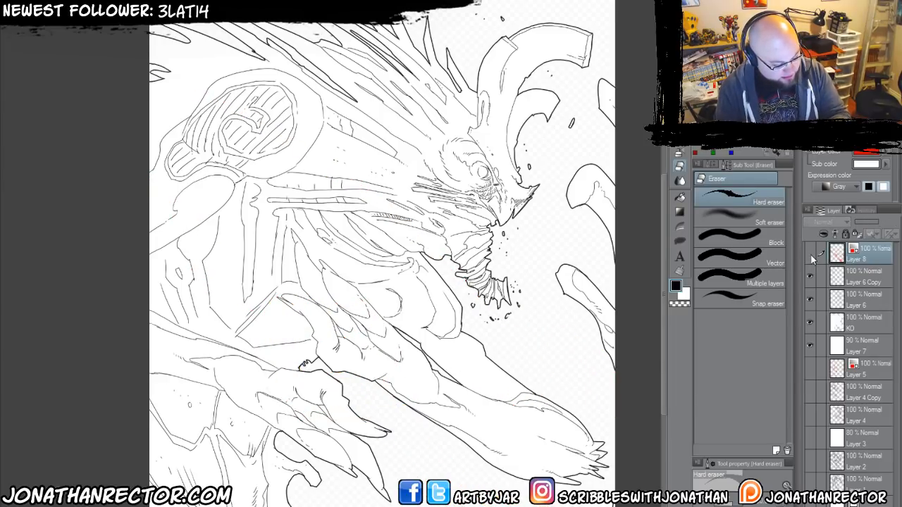
left_click(810, 254)
left_click(810, 253)
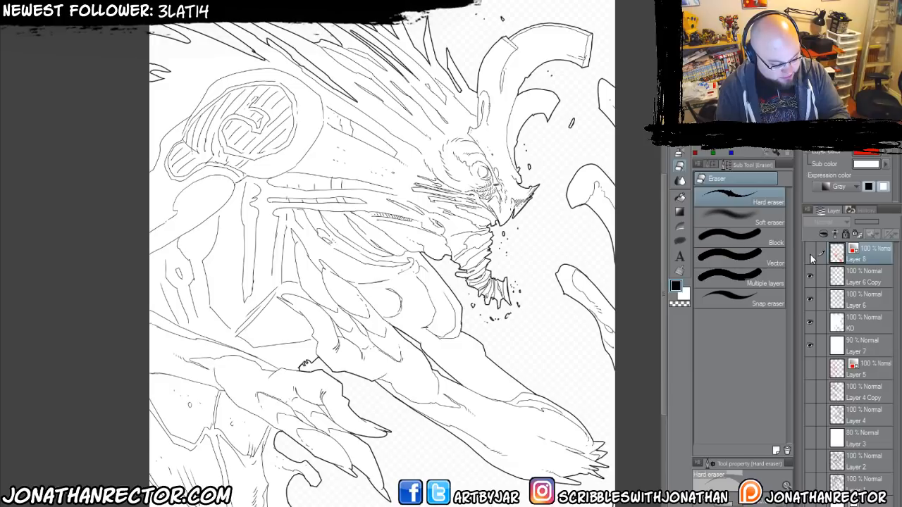
left_click(810, 254)
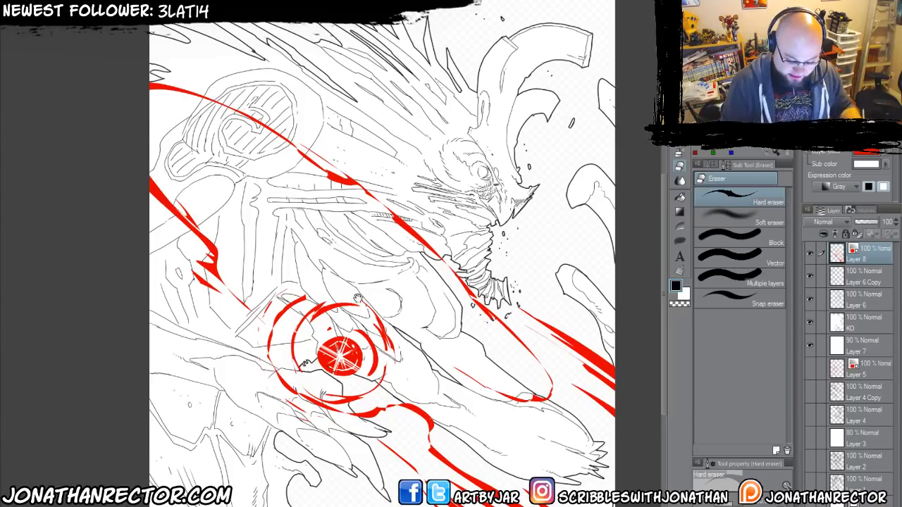
left_click_drag(358, 299, 388, 298)
left_click(809, 253)
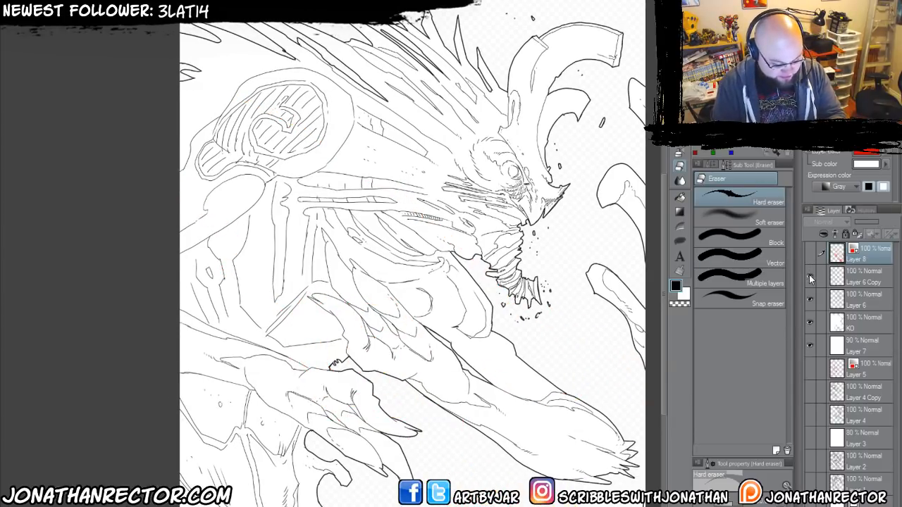
Check the Layer 6 Copy line art and create a new layer directly above it.
left_click(810, 276)
left_click(810, 275)
left_click(856, 280)
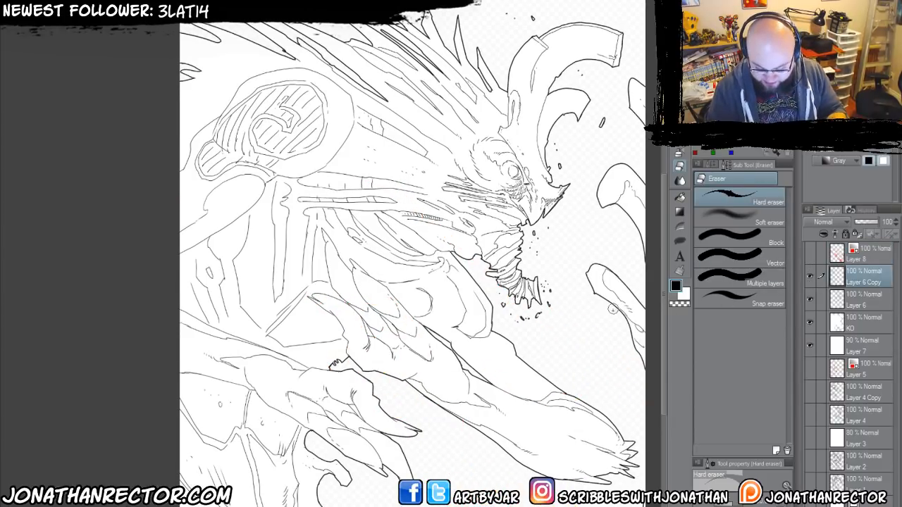
key("ctrl+shift+n")
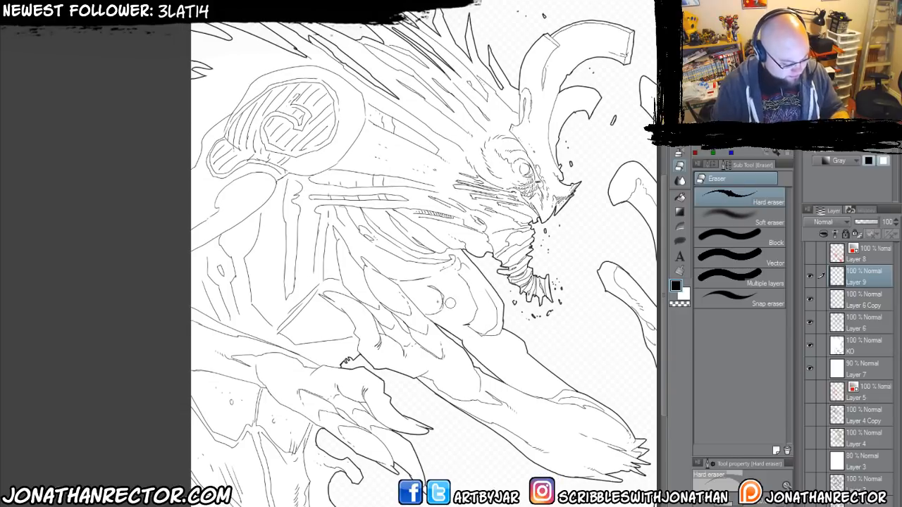
Choose the Large Inking 600dpi 2 pen after trying Inking 600dpi 2, and undo the test strokes on the creature's arm.
key("p")
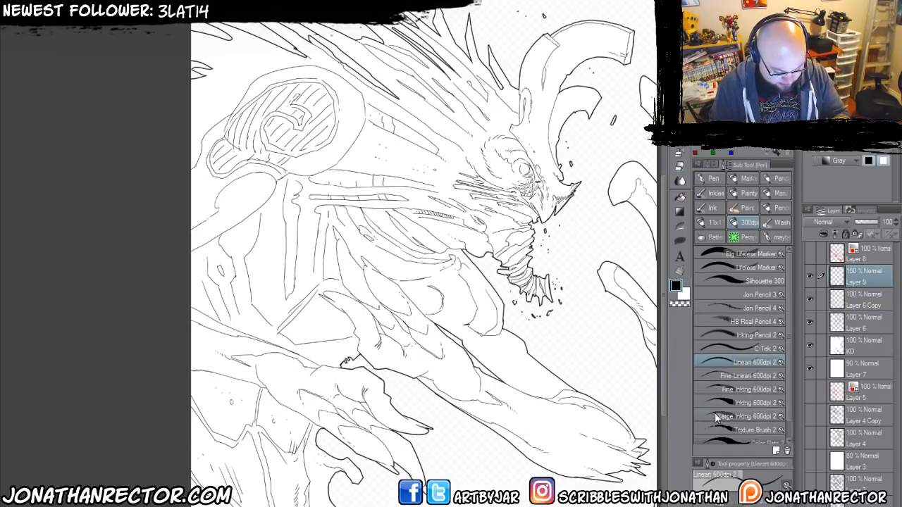
left_click(754, 403)
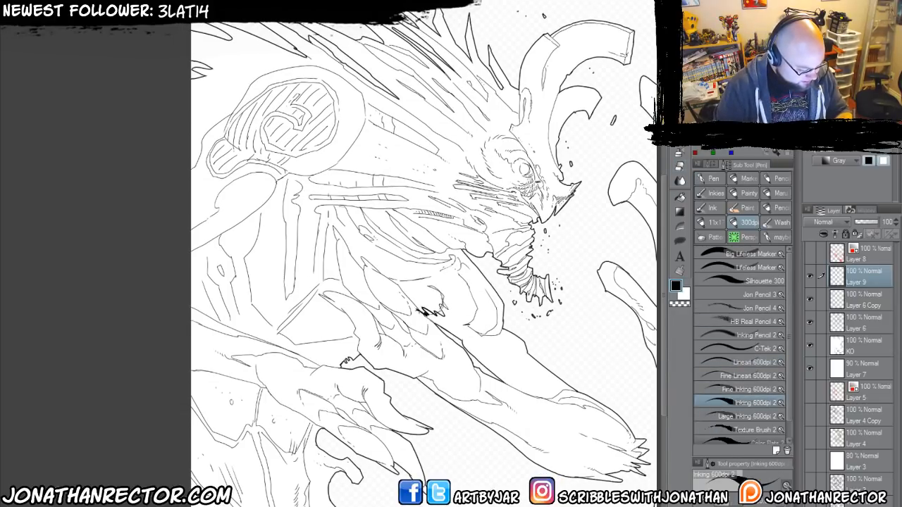
left_click(747, 416)
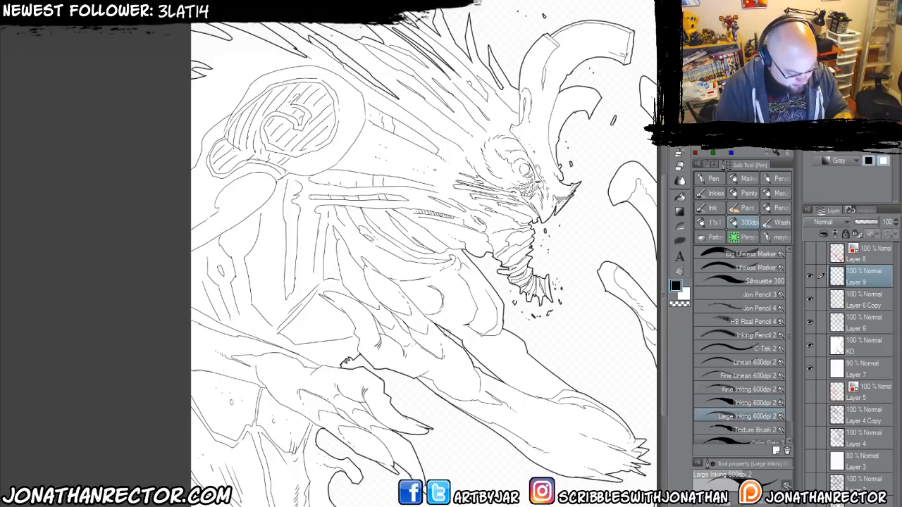
left_click_drag(411, 286, 405, 297)
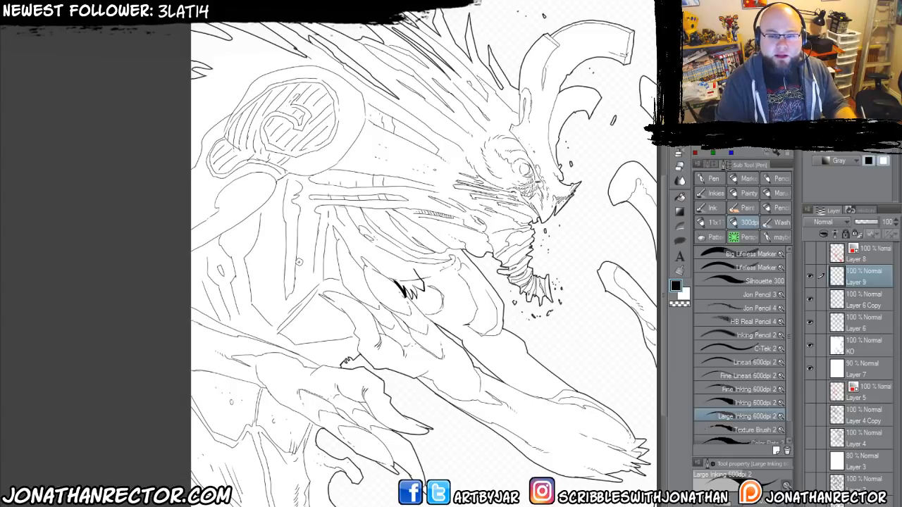
key("ctrl+z")
key("ctrl+z")
Open another window of the current canvas.
left_click(261, 2)
mouse_move(310, 2)
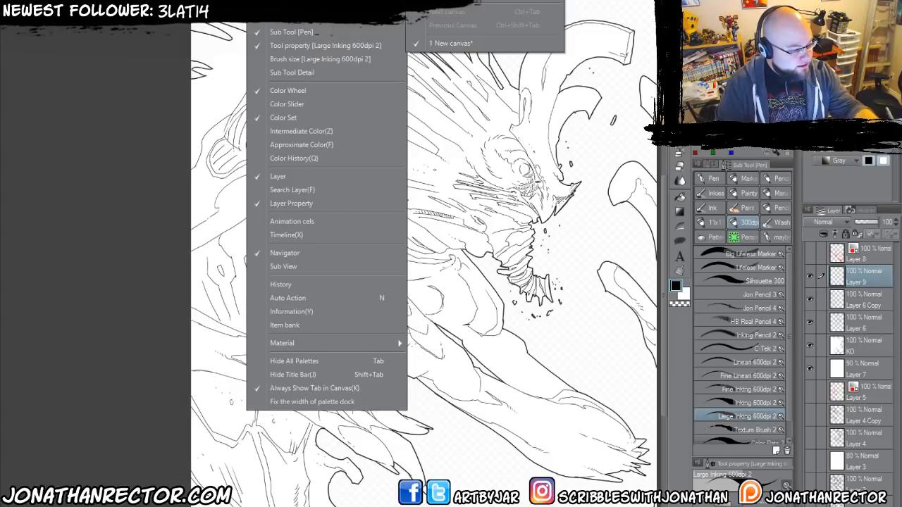
left_click(452, 2)
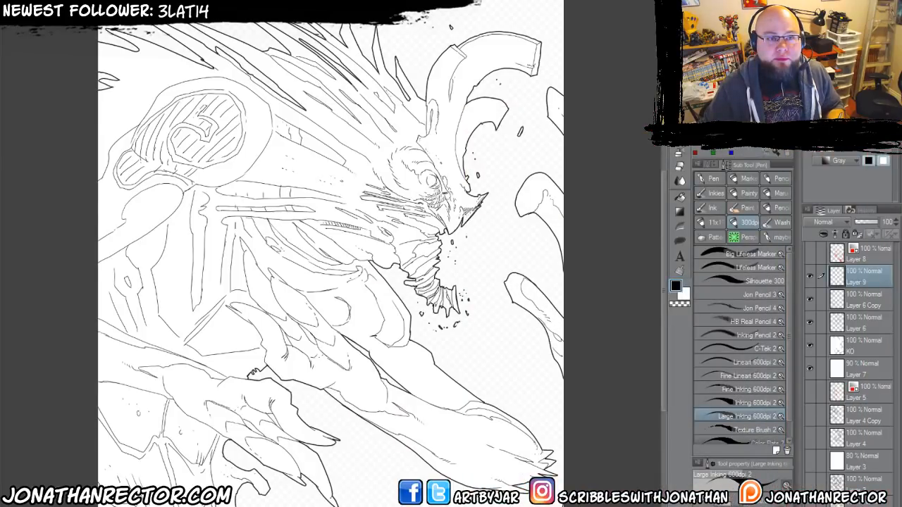
left_click_drag(331, 259, 424, 248)
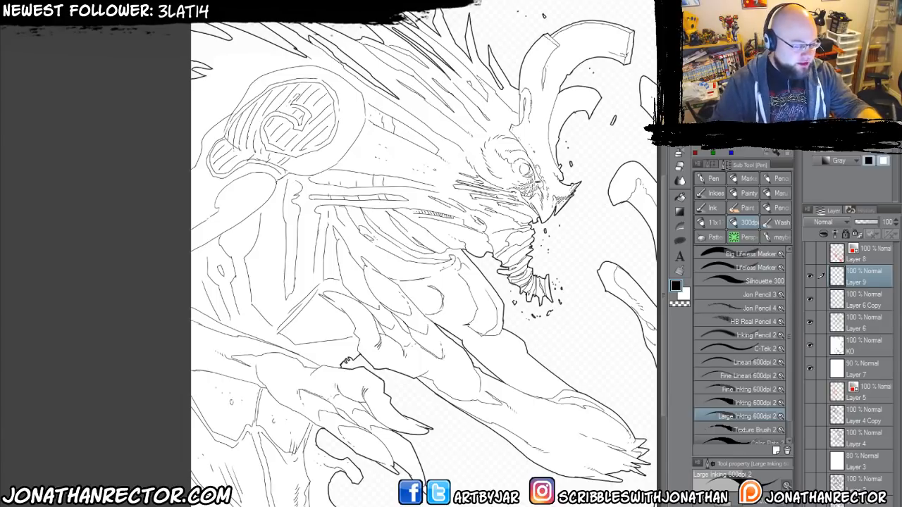
Hide all palettes to enlarge the drawing area around the creature's head.
mouse_move(385, 310)
left_mouse_down()
mouse_move(383, 322)
mouse_move(374, 312)
left_mouse_up()
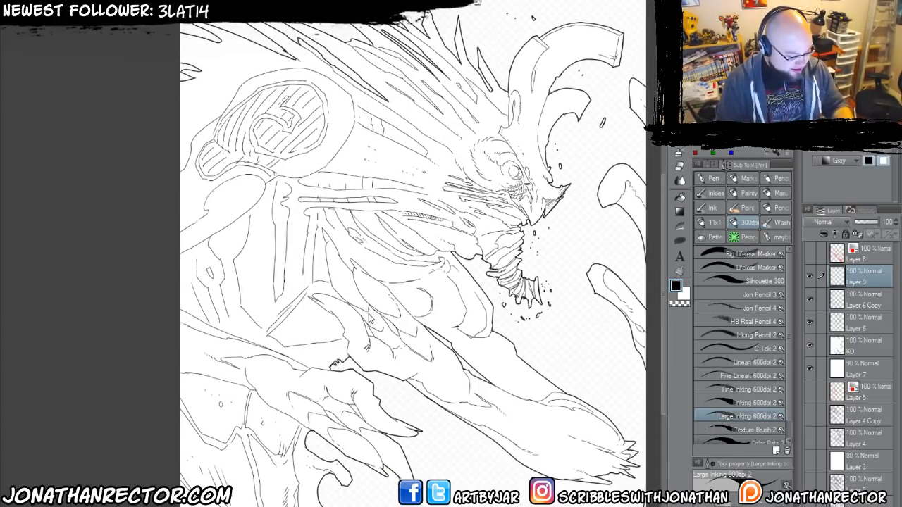
scroll(372, 315, "up", 2)
left_click_drag(453, 280, 357, 330)
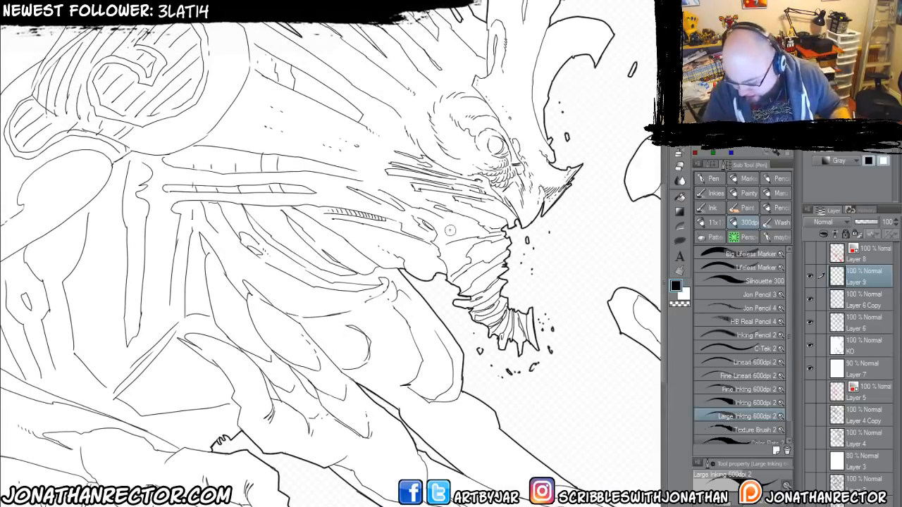
key("Tab")
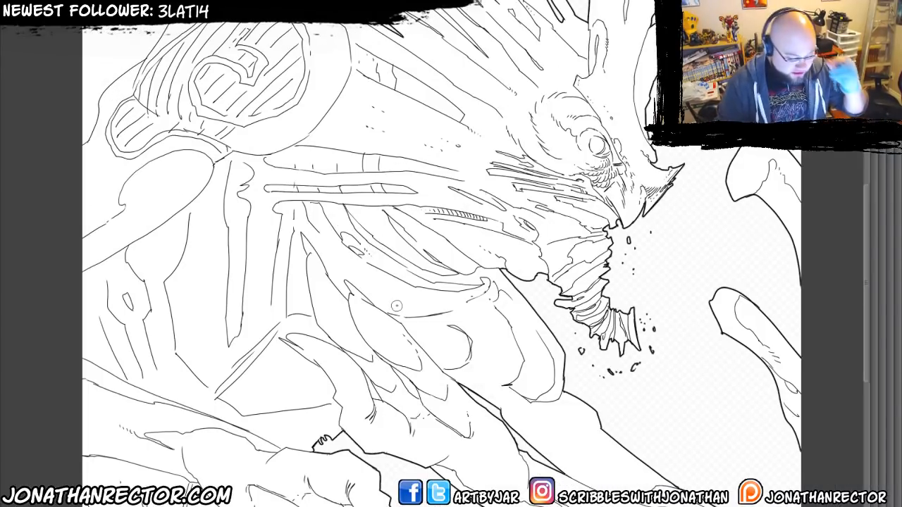
left_click_drag(432, 288, 421, 350)
scroll(513, 236, "up", 1)
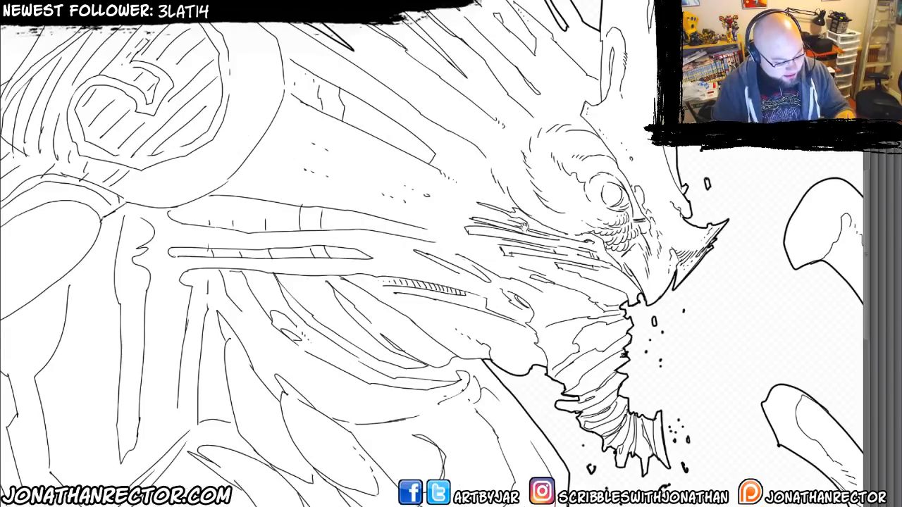
left_click_drag(525, 228, 431, 344)
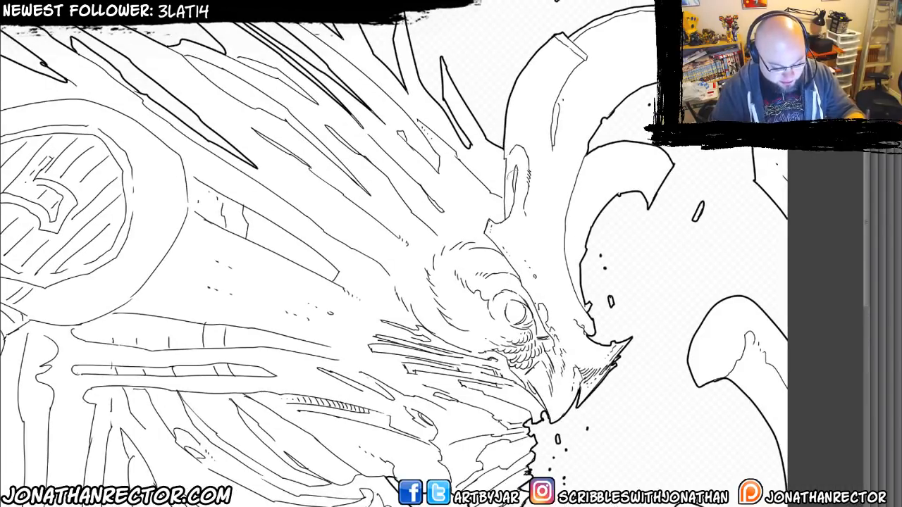
key("Tab")
key("Tab")
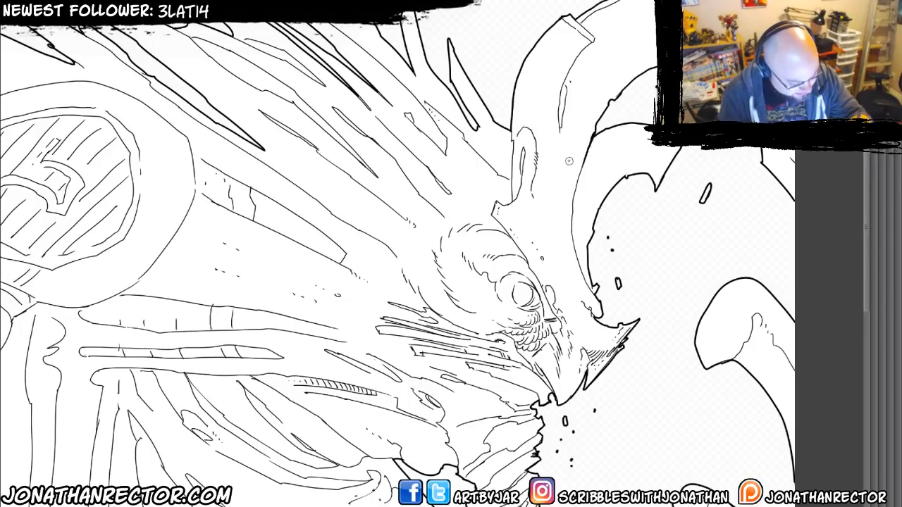
Ink a heavier contour along the lower part of the creature's large horn and clean it up with the eraser.
mouse_move(569, 161)
left_mouse_down()
mouse_move(551, 188)
mouse_move(558, 217)
left_mouse_up()
key("e")
mouse_move(552, 183)
left_mouse_down()
mouse_move(564, 164)
mouse_move(560, 197)
mouse_move(575, 183)
mouse_move(570, 219)
mouse_move(580, 270)
mouse_move(573, 250)
mouse_move(572, 243)
mouse_move(595, 295)
left_mouse_up()
key("p")
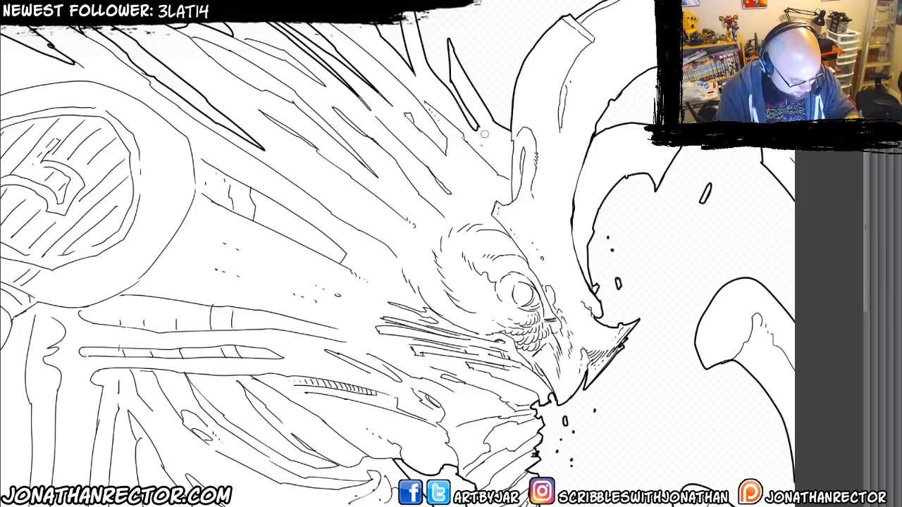
Ink a heavier contour along the creature's brow ridge, from the base of the horn down past the eye.
left_click_drag(500, 276, 509, 271)
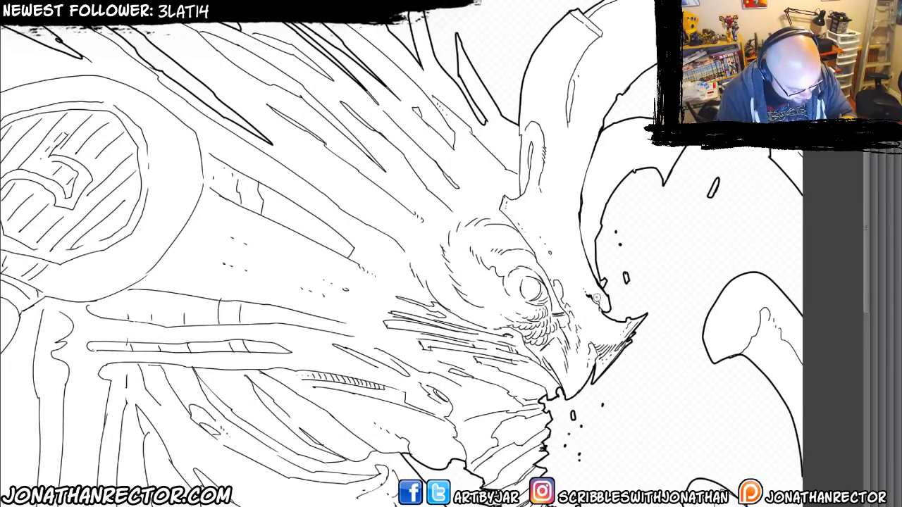
left_click_drag(438, 193, 448, 172)
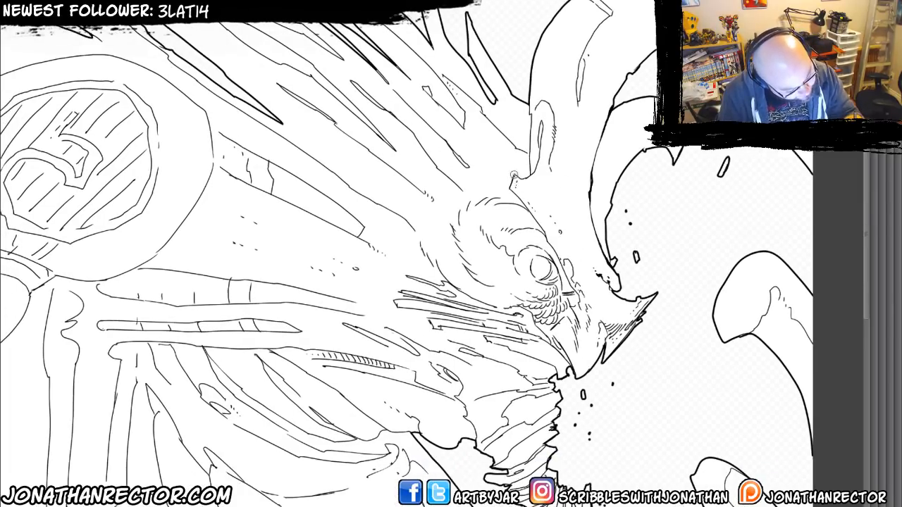
mouse_move(514, 174)
left_mouse_down()
mouse_move(510, 198)
mouse_move(556, 252)
mouse_move(580, 312)
left_mouse_up()
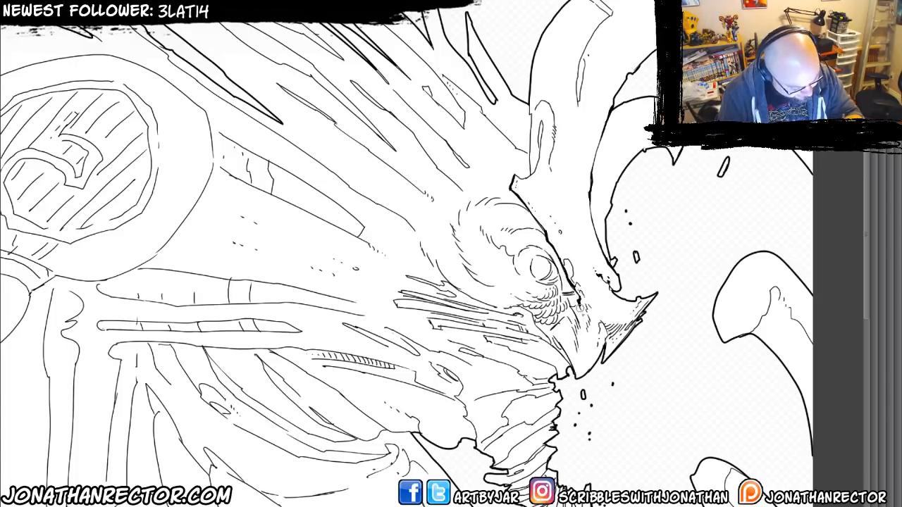
Ink dark accents on the scales under the creature's eye and thicken the rings around the eyeball.
left_click_drag(465, 310, 472, 271)
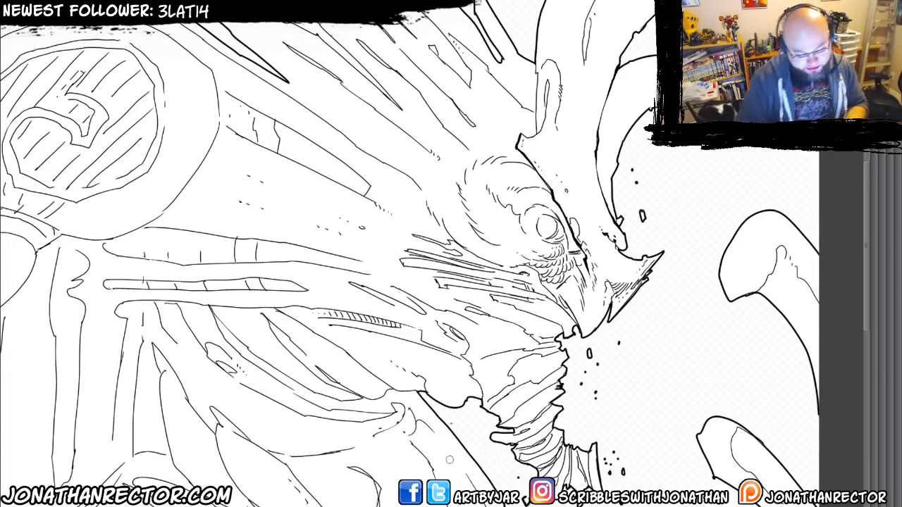
left_click_drag(510, 219, 495, 216)
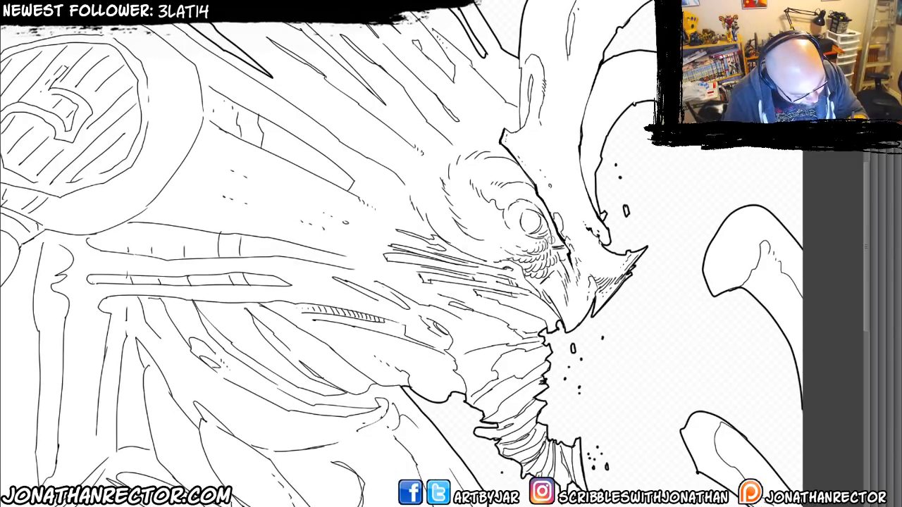
left_click_drag(552, 241, 540, 212)
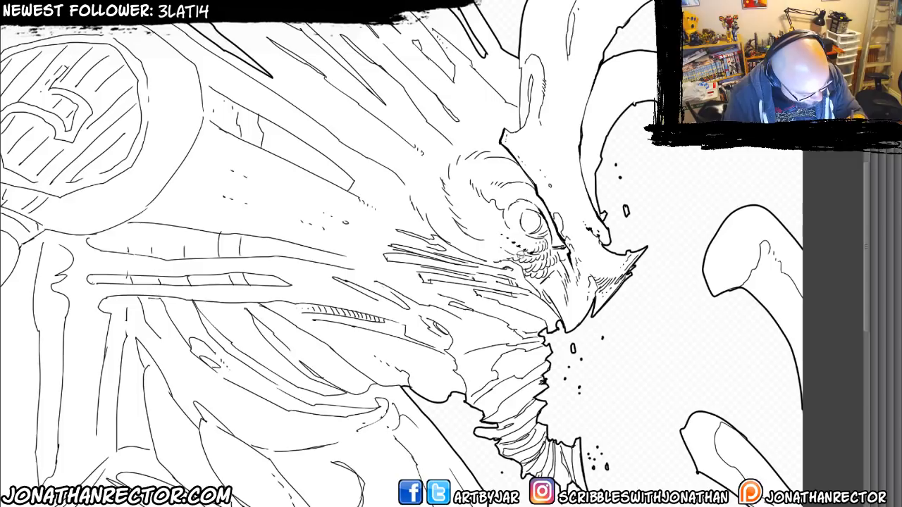
left_click_drag(518, 255, 497, 242)
left_click_drag(440, 292, 419, 304)
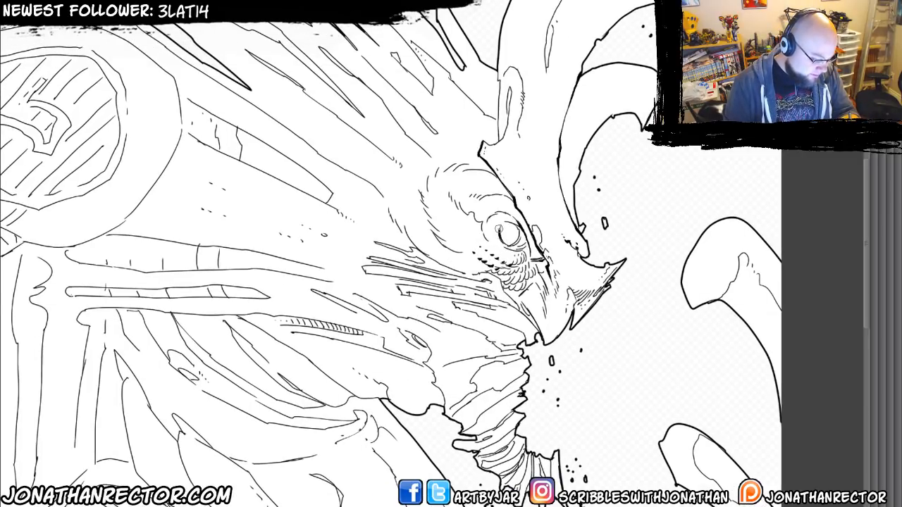
mouse_move(499, 229)
left_mouse_down()
mouse_move(513, 222)
mouse_move(521, 242)
mouse_move(503, 247)
mouse_move(494, 238)
mouse_move(499, 220)
mouse_move(513, 217)
left_mouse_up()
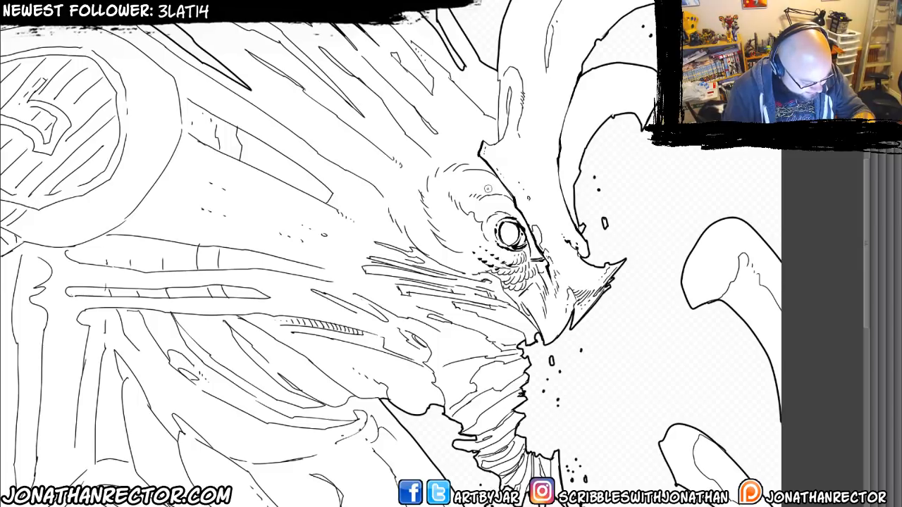
Thicken the fold above the eye and add heavy ink accents beside the brow ridge and at the beak's mouth edge.
left_click_drag(374, 160, 320, 237)
mouse_move(379, 278)
left_mouse_down()
mouse_move(396, 239)
mouse_move(372, 170)
left_mouse_up()
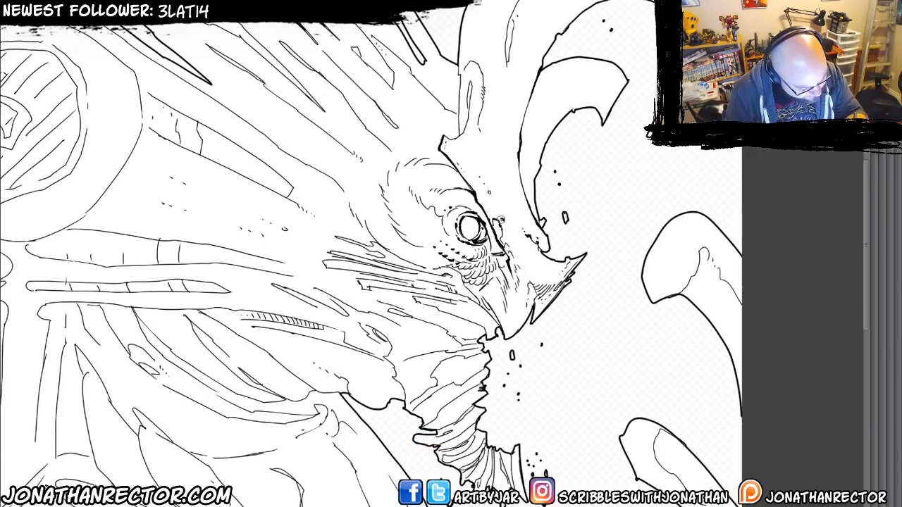
left_click_drag(456, 293, 448, 257)
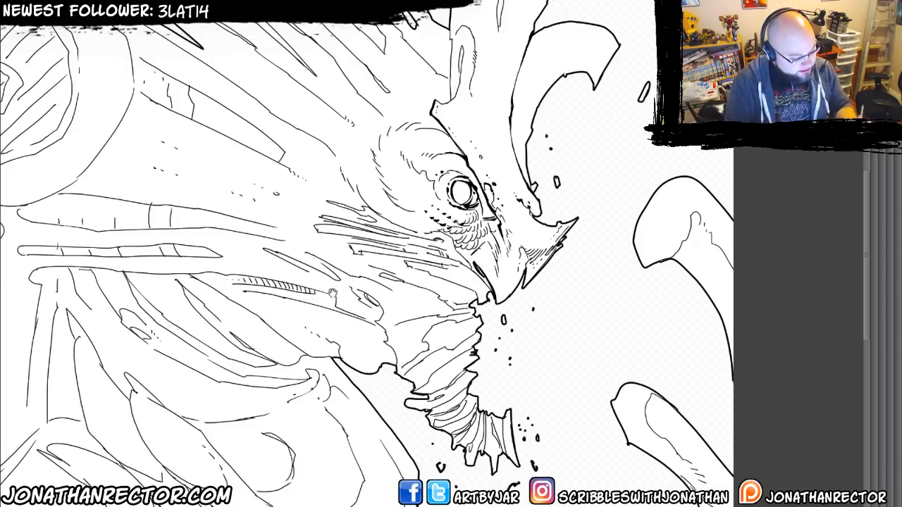
Ink heavier lines along the cheek fold below the eye and along the mouth edge behind the beak.
left_click_drag(332, 293, 366, 319)
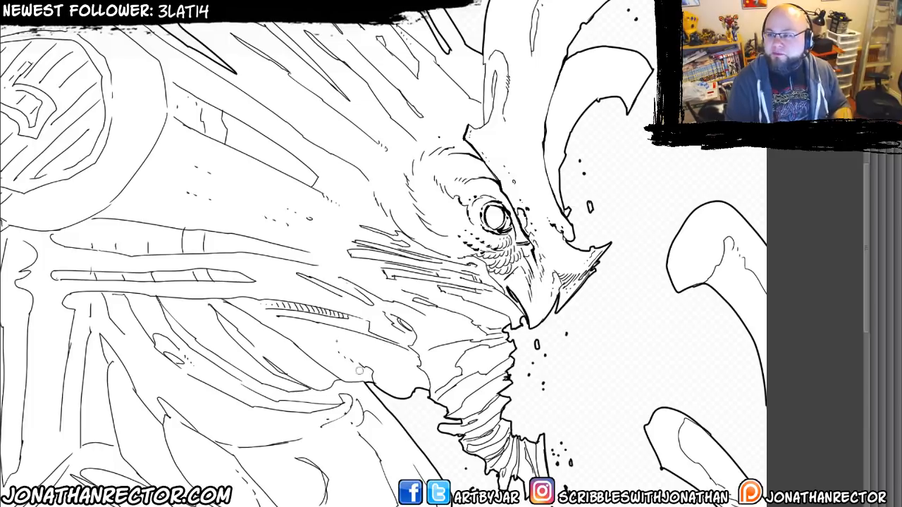
mouse_move(360, 225)
left_mouse_down()
mouse_move(377, 204)
mouse_move(420, 210)
mouse_move(513, 261)
left_mouse_up()
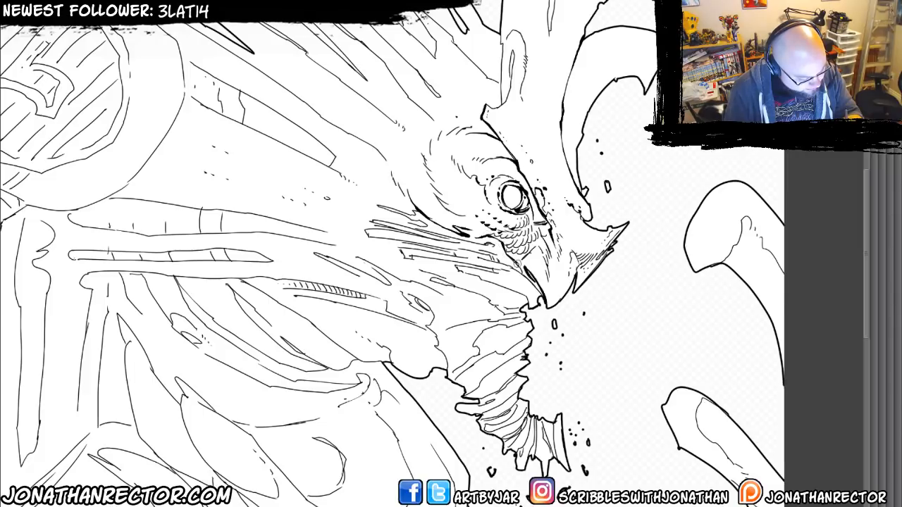
left_click_drag(390, 363, 351, 321)
mouse_move(416, 224)
left_mouse_down()
mouse_move(489, 262)
mouse_move(502, 253)
left_mouse_up()
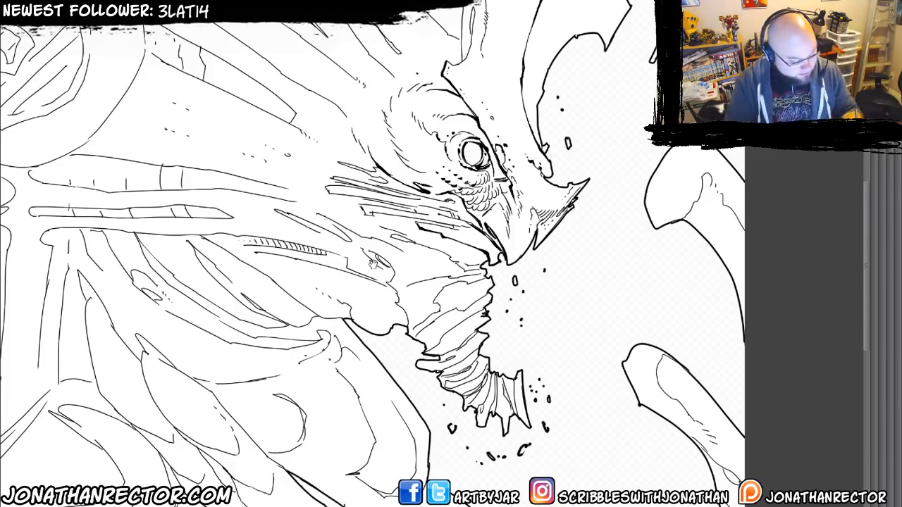
Thicken the outlines and add shadow accents on the long pointed slats running back across the cheek.
left_click_drag(341, 239, 332, 253)
mouse_move(321, 207)
left_mouse_down()
mouse_move(446, 228)
mouse_move(433, 227)
left_mouse_up()
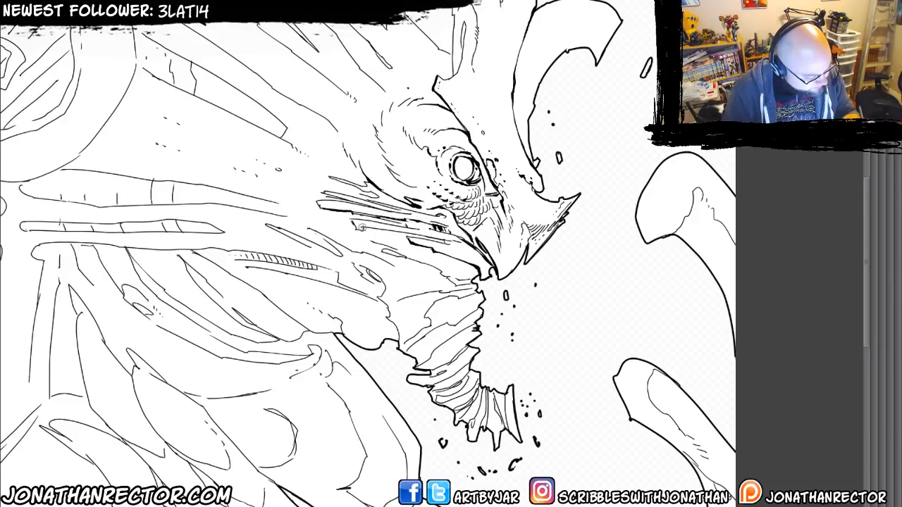
left_click_drag(361, 227, 449, 244)
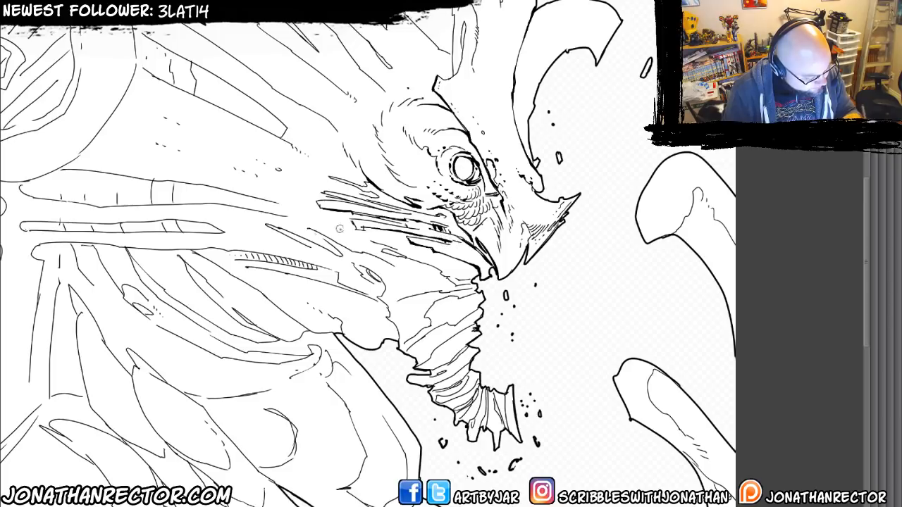
left_click_drag(365, 229, 356, 228)
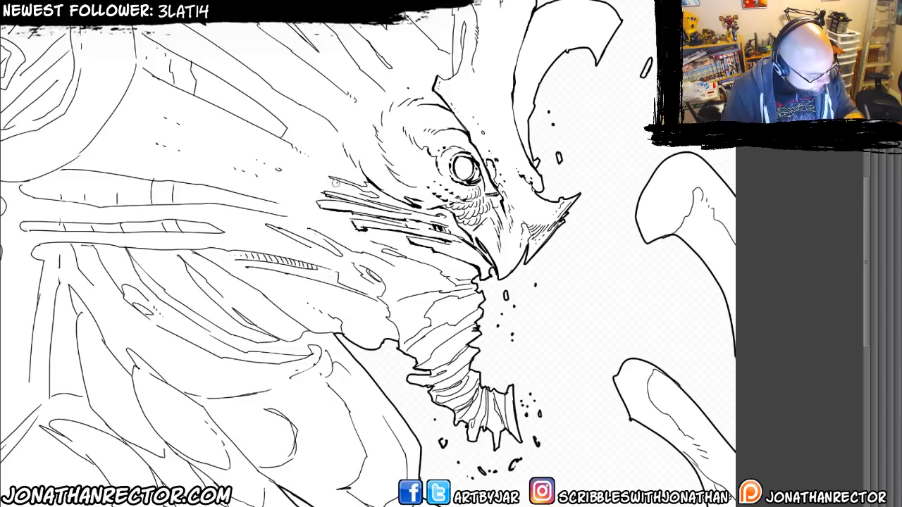
mouse_move(331, 177)
left_mouse_down()
mouse_move(377, 195)
mouse_move(343, 209)
left_mouse_up()
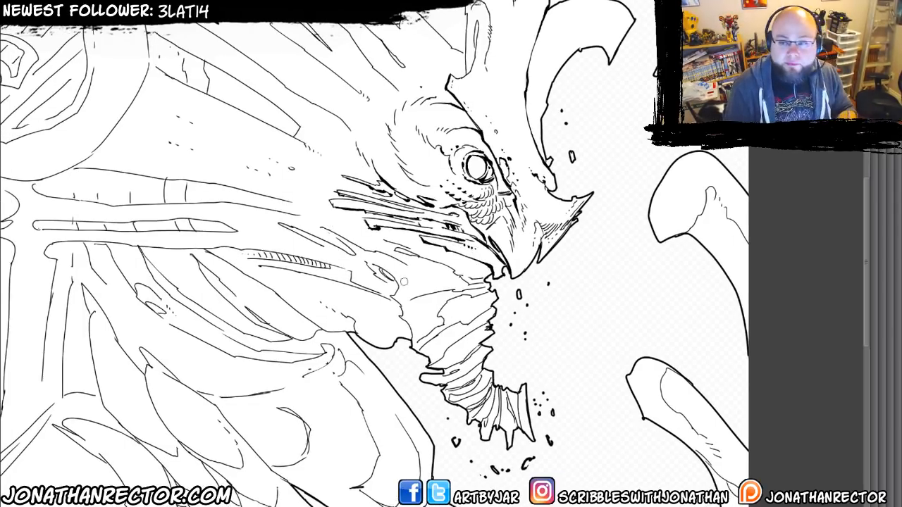
Mirror the canvas to check the inked head, and restore its original orientation.
left_click_drag(404, 282, 415, 279)
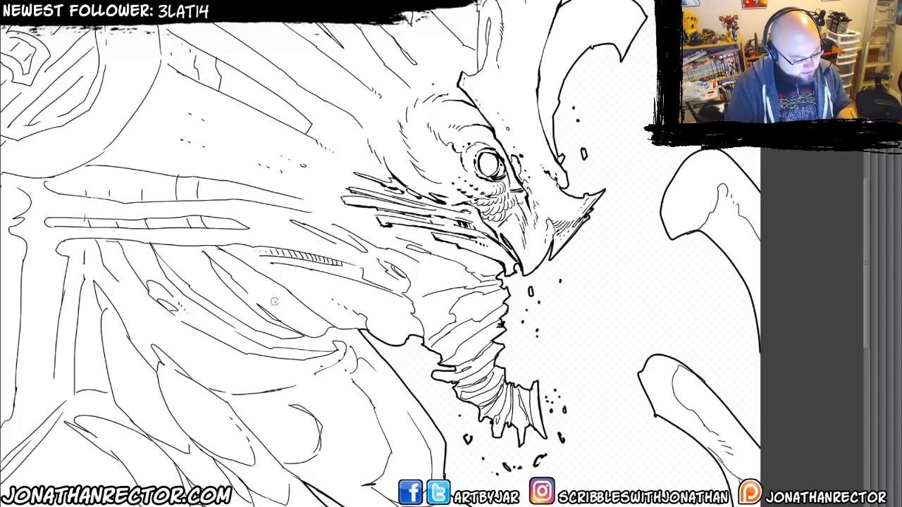
left_click_drag(280, 303, 362, 366)
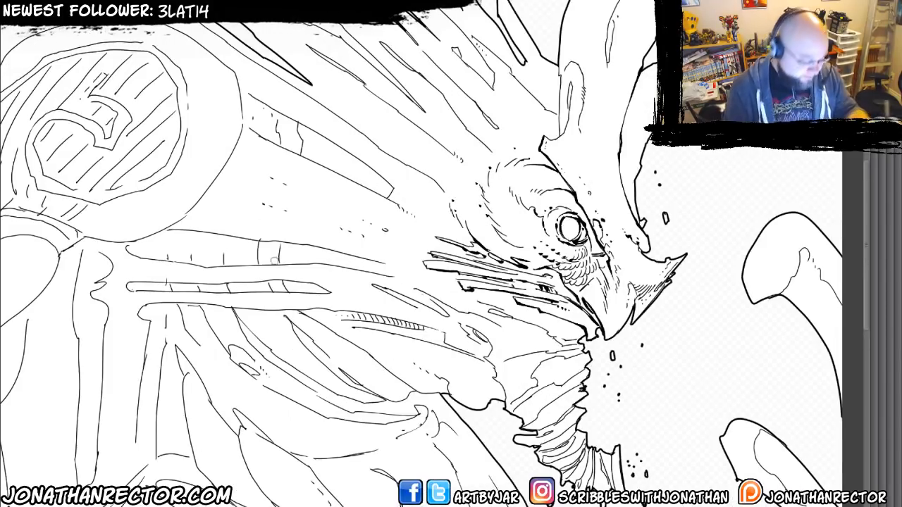
key("h")
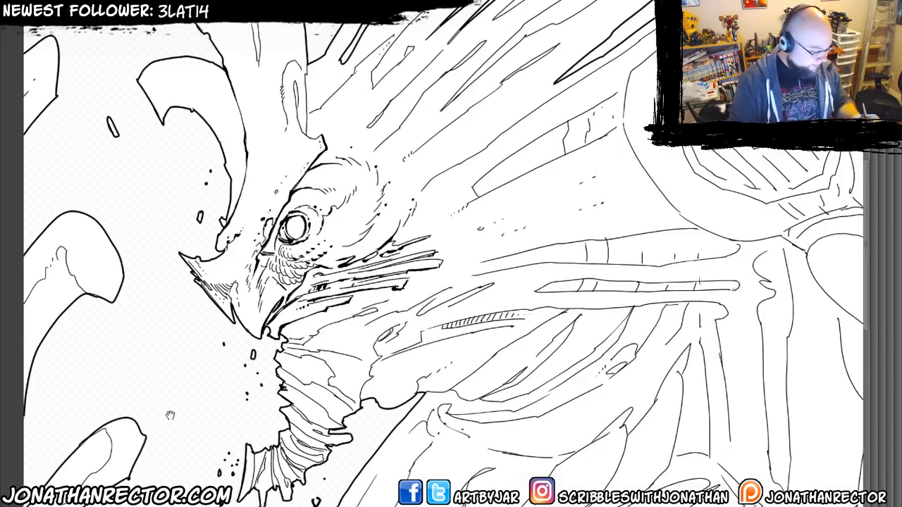
left_click_drag(171, 415, 197, 377)
key("h")
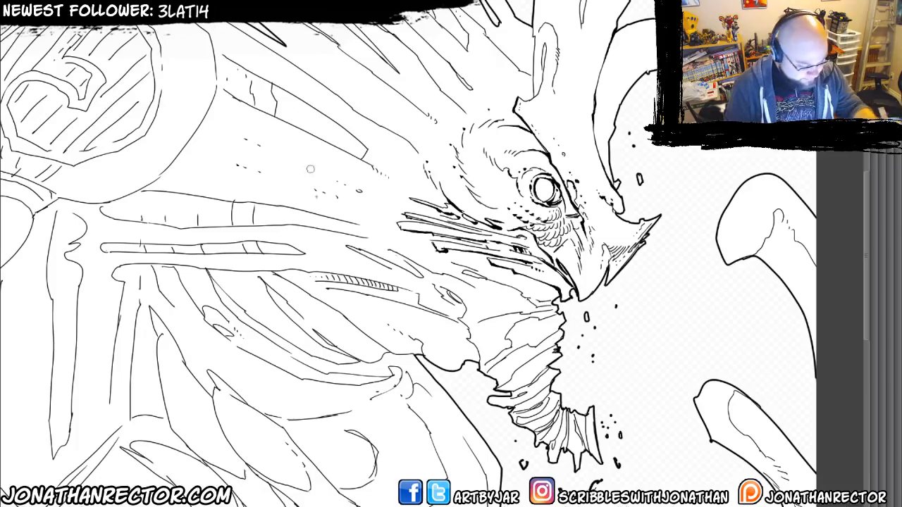
Ink heavier contours on the top ridged segment below the beak and on the folds and underside of the jaw.
left_click_drag(499, 339, 599, 299)
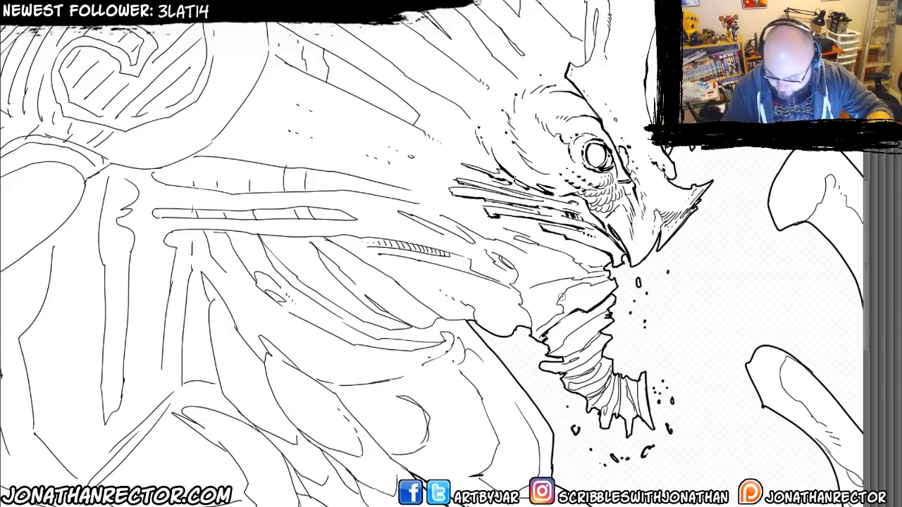
key("Tab")
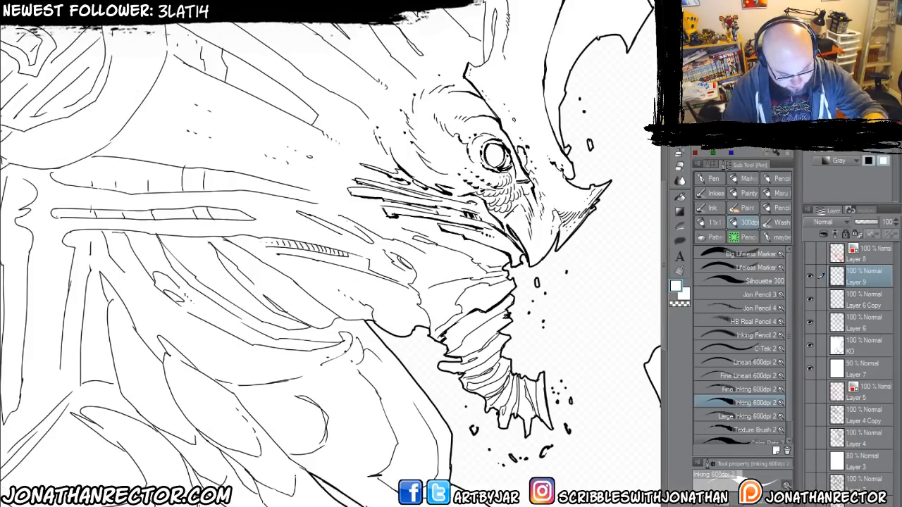
key("Tab")
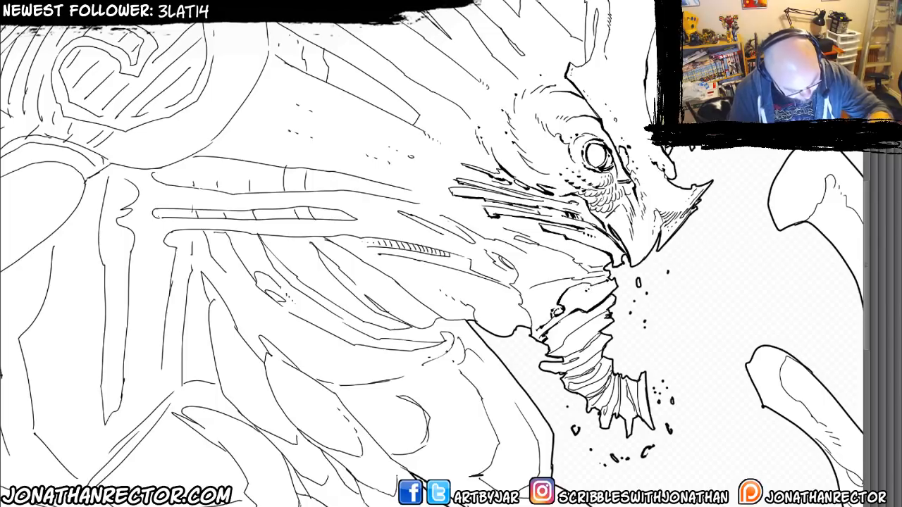
left_click_drag(530, 281, 526, 273)
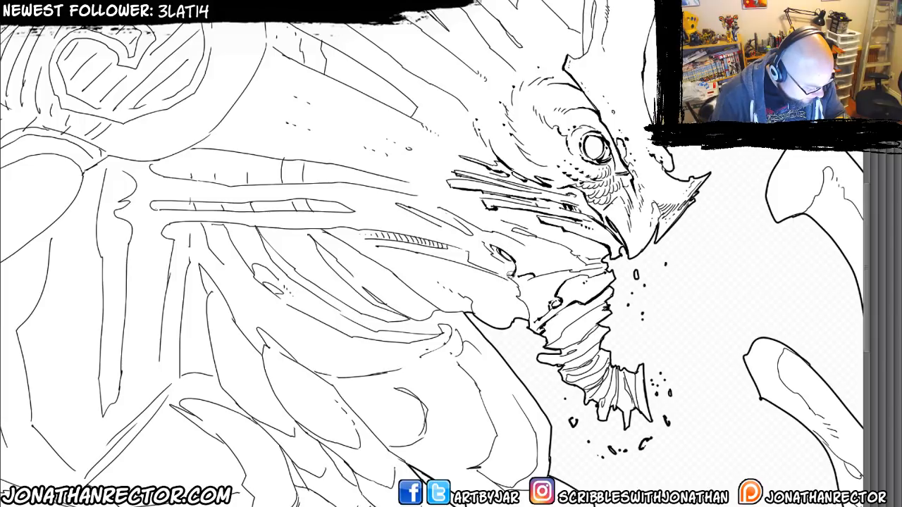
mouse_move(501, 271)
left_mouse_down()
mouse_move(529, 322)
mouse_move(501, 289)
mouse_move(457, 266)
mouse_move(477, 276)
mouse_move(527, 317)
mouse_move(455, 281)
left_mouse_up()
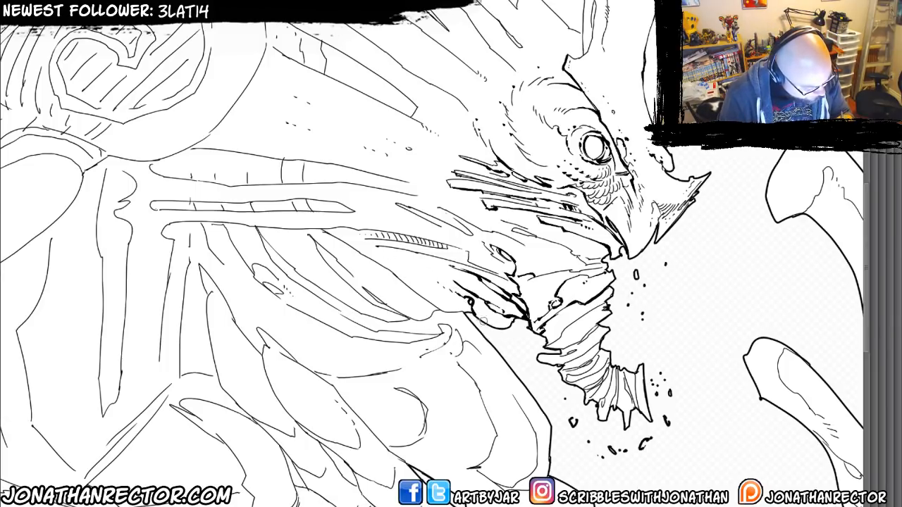
Thicken the line of the lower cheek slat running toward the corner of the mouth.
key("space")
left_click_drag(329, 233, 368, 207)
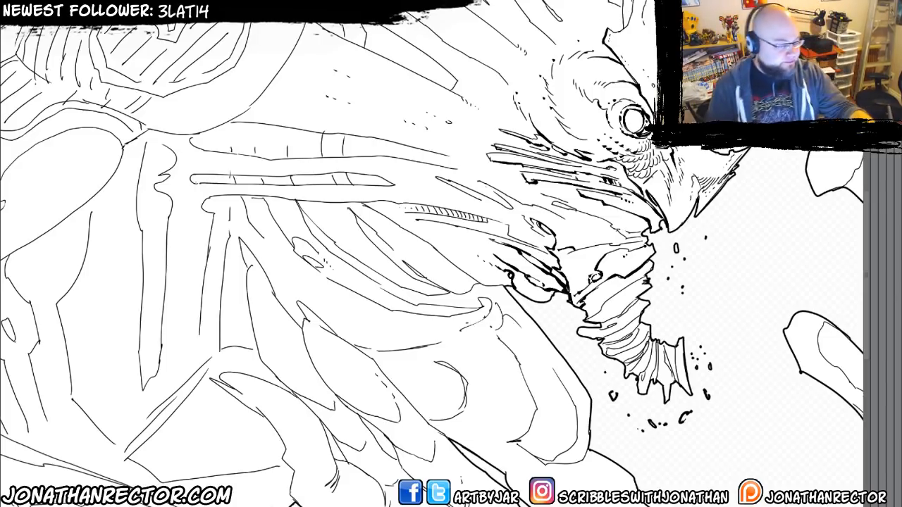
left_click_drag(320, 265, 322, 257)
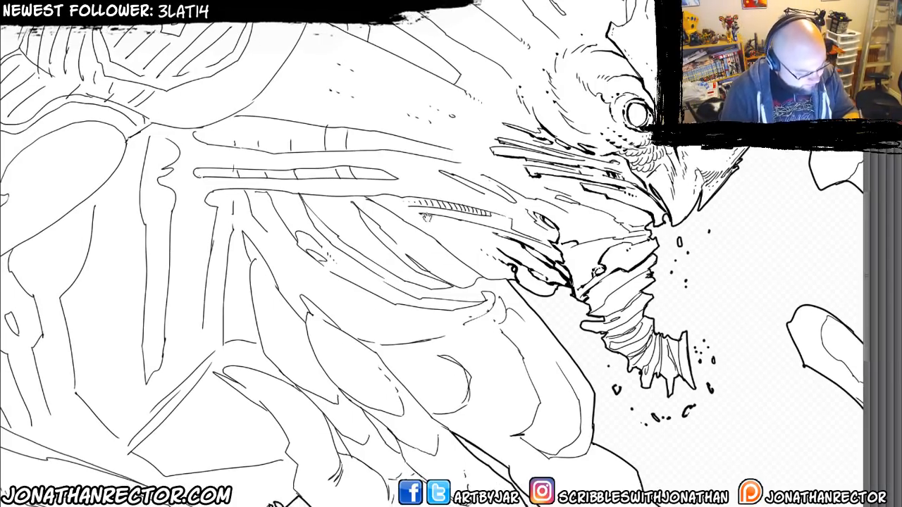
left_click_drag(382, 197, 382, 214)
left_click_drag(298, 248, 254, 299)
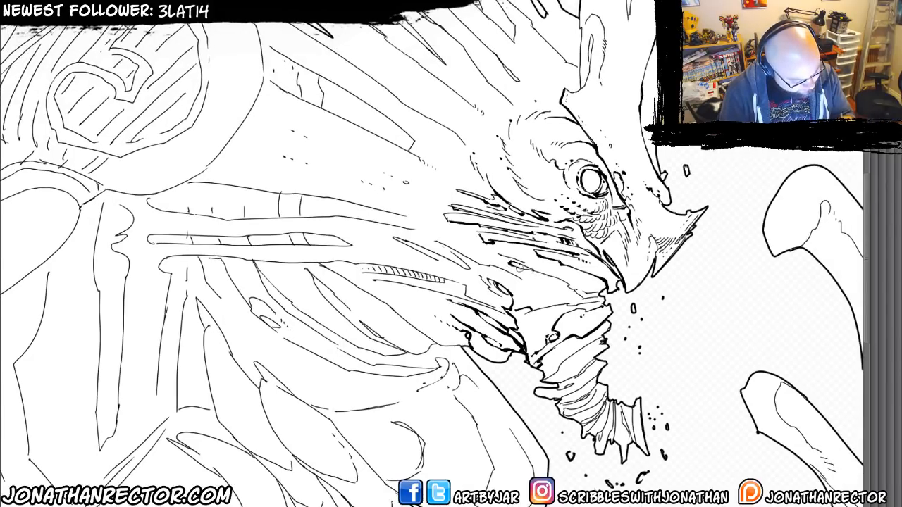
left_click_drag(530, 269, 568, 287)
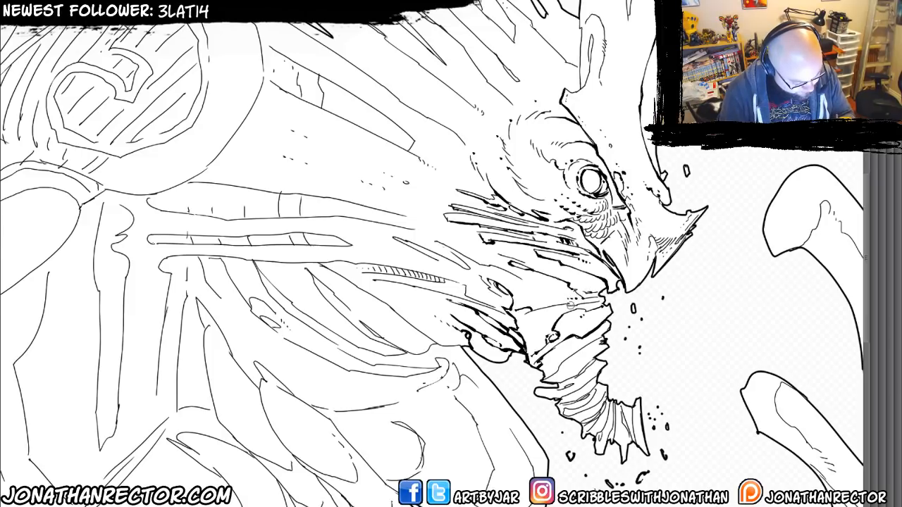
Ink heavier outlines, shadows and small dots on the ridged segments below the beak, down to the spiky broken end.
left_click_drag(445, 231, 432, 156)
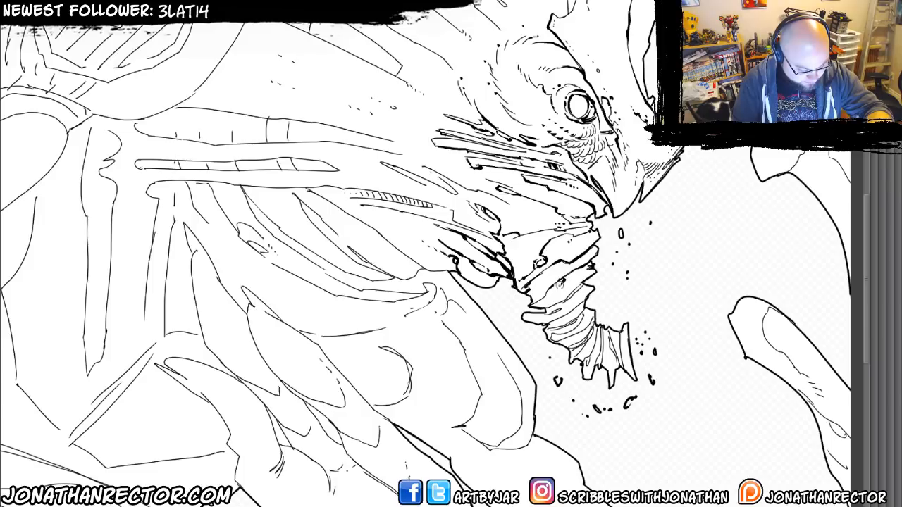
mouse_move(549, 292)
left_mouse_down()
mouse_move(537, 301)
mouse_move(543, 308)
mouse_move(582, 285)
left_mouse_up()
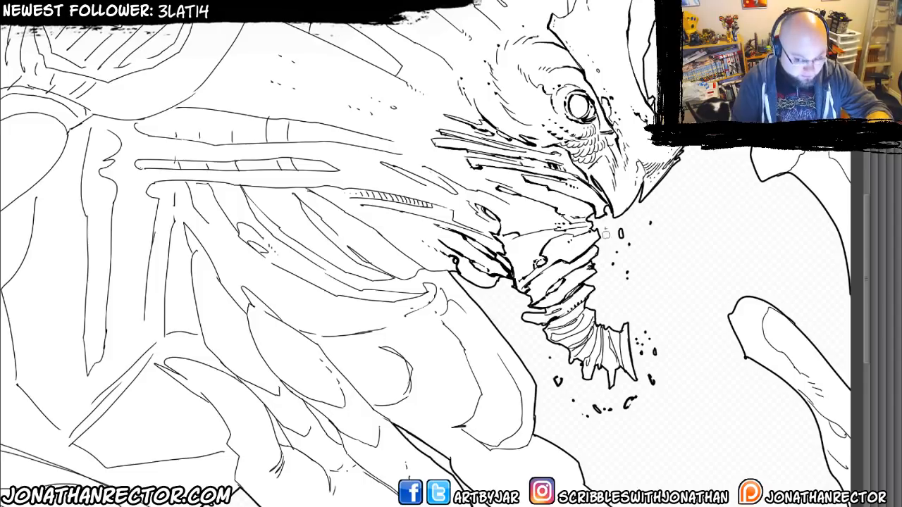
left_click_drag(555, 290, 421, 291)
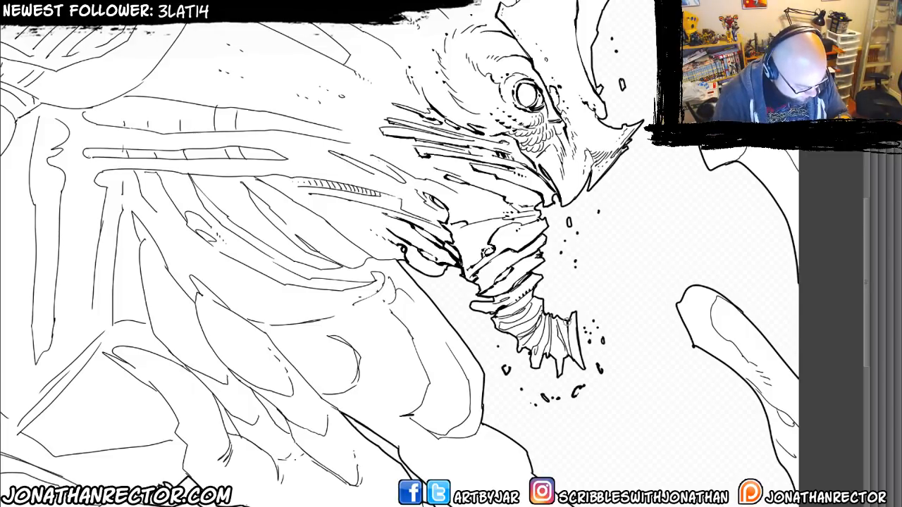
mouse_move(570, 353)
left_mouse_down()
mouse_move(555, 330)
mouse_move(564, 352)
mouse_move(544, 355)
mouse_move(550, 317)
mouse_move(534, 347)
mouse_move(530, 328)
mouse_move(501, 328)
mouse_move(534, 301)
left_mouse_up()
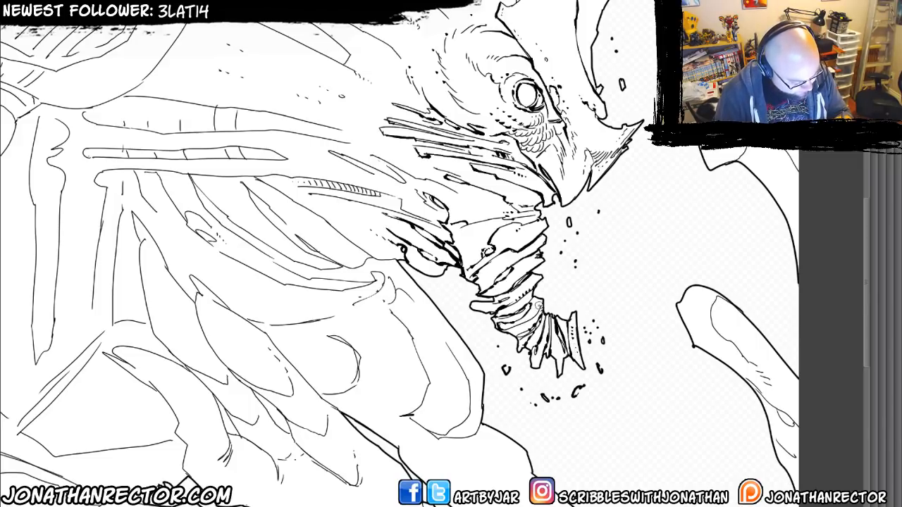
left_click_drag(465, 334, 483, 348)
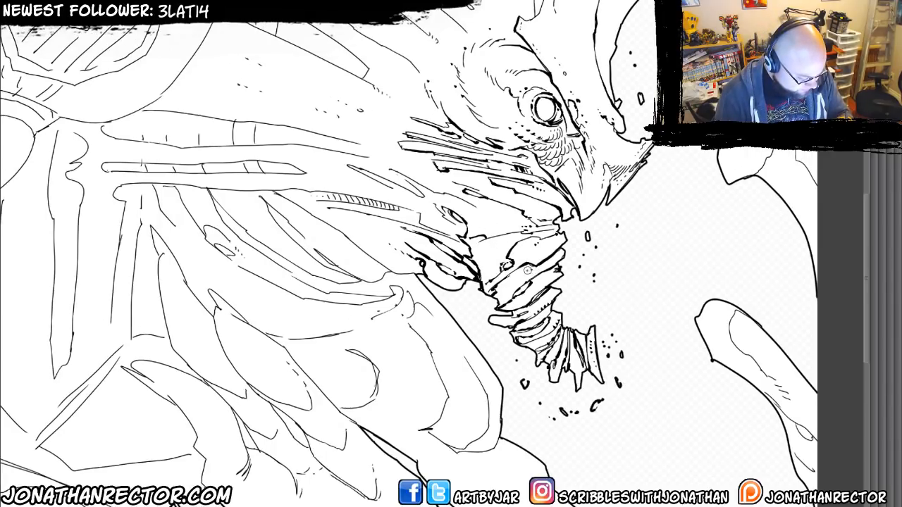
Shade the underside of the pointed horn at the tip of the snout with dense black hatching.
left_click_drag(431, 320, 458, 369)
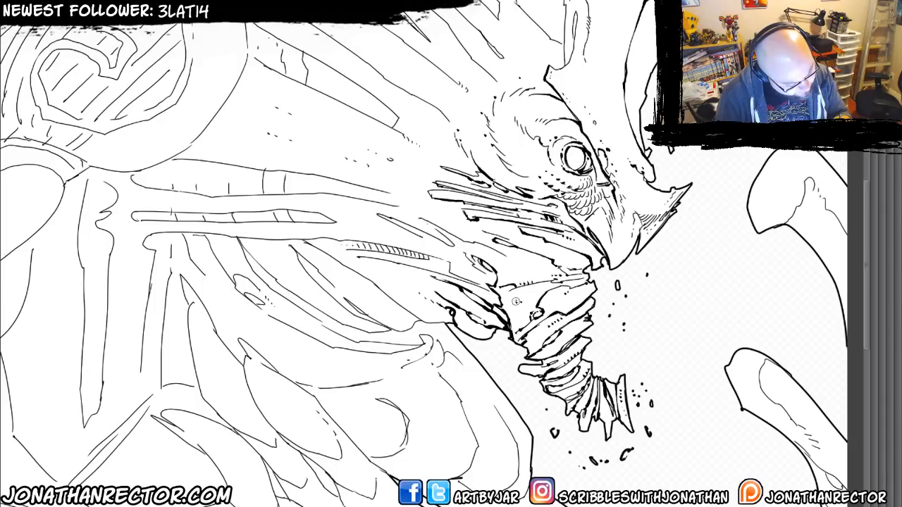
left_click_drag(487, 230, 455, 336)
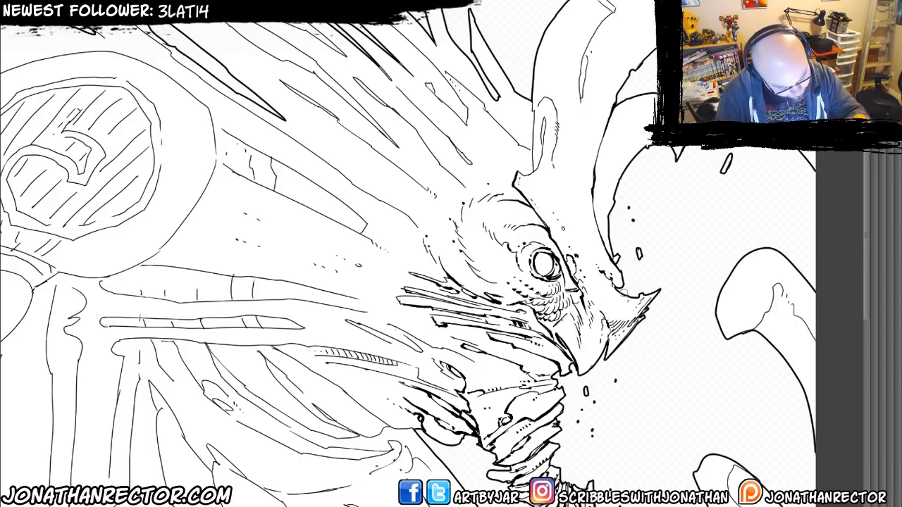
left_click_drag(649, 299, 607, 353)
left_click_drag(633, 325, 620, 341)
left_click_drag(627, 334, 609, 352)
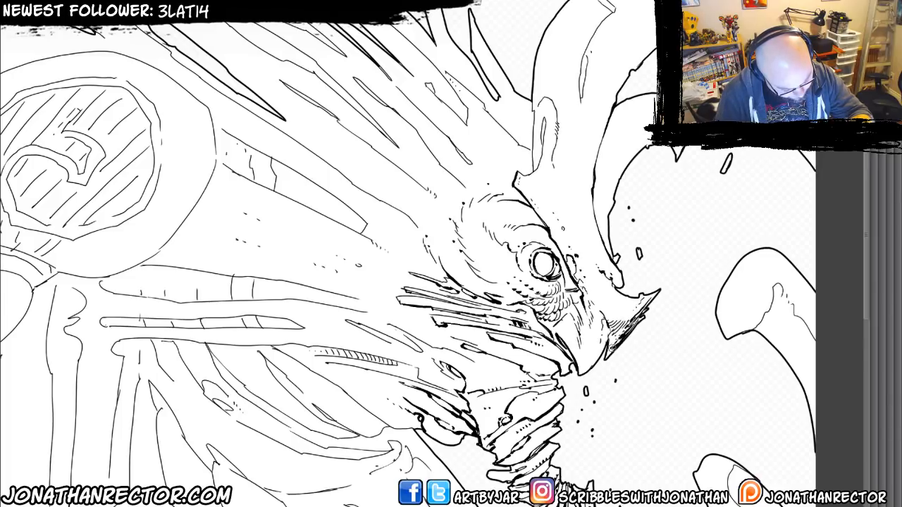
mouse_move(626, 322)
left_mouse_down()
mouse_move(610, 341)
mouse_move(641, 303)
mouse_move(619, 334)
mouse_move(628, 307)
mouse_move(610, 326)
left_mouse_up()
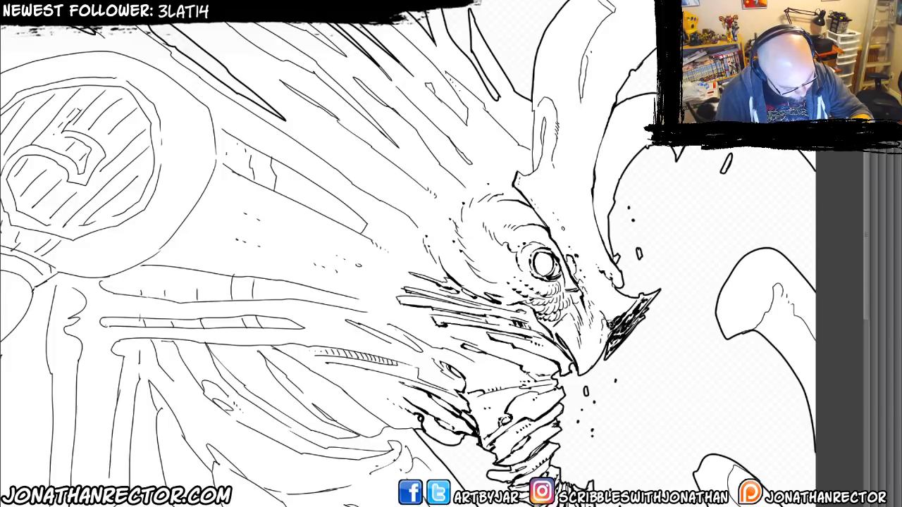
Ink the slot at the front horn's base, its cut end, and the long inner edge and crack running down it.
left_click_drag(522, 296, 527, 279)
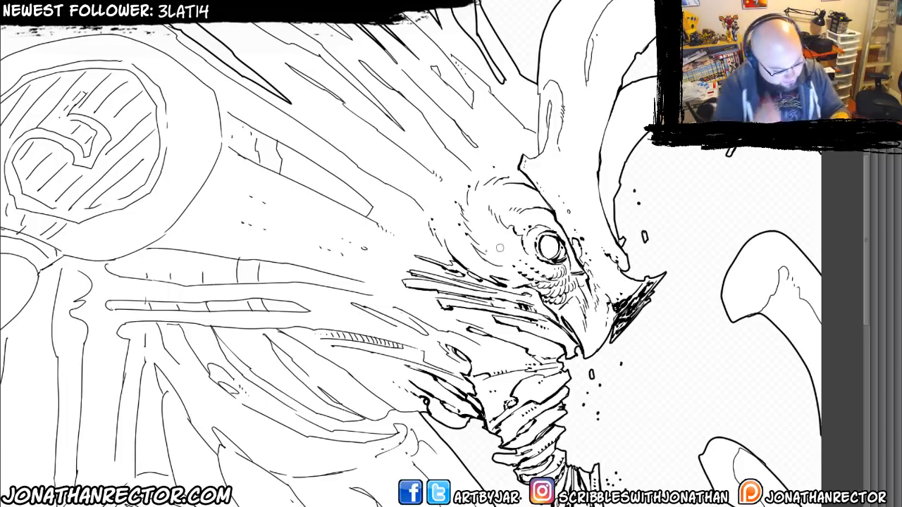
mouse_move(538, 85)
left_mouse_down()
mouse_move(520, 285)
mouse_move(507, 287)
mouse_move(529, 276)
mouse_move(531, 234)
left_mouse_up()
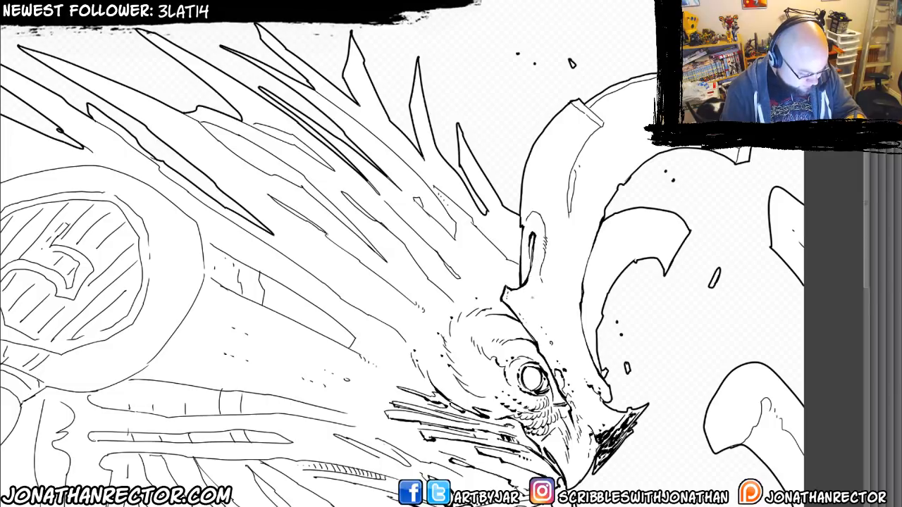
left_click_drag(488, 347, 502, 269)
mouse_move(539, 140)
left_mouse_down()
mouse_move(554, 134)
mouse_move(560, 152)
left_mouse_up()
key("Tab")
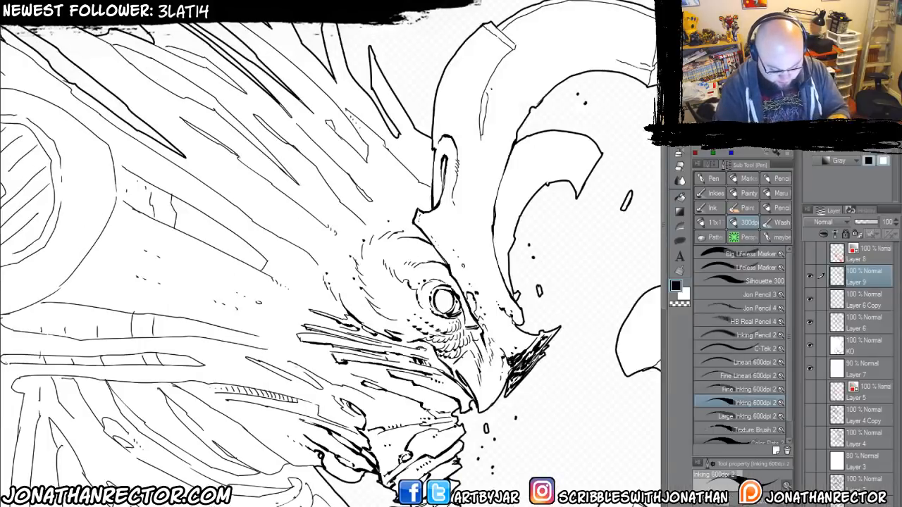
key("Tab")
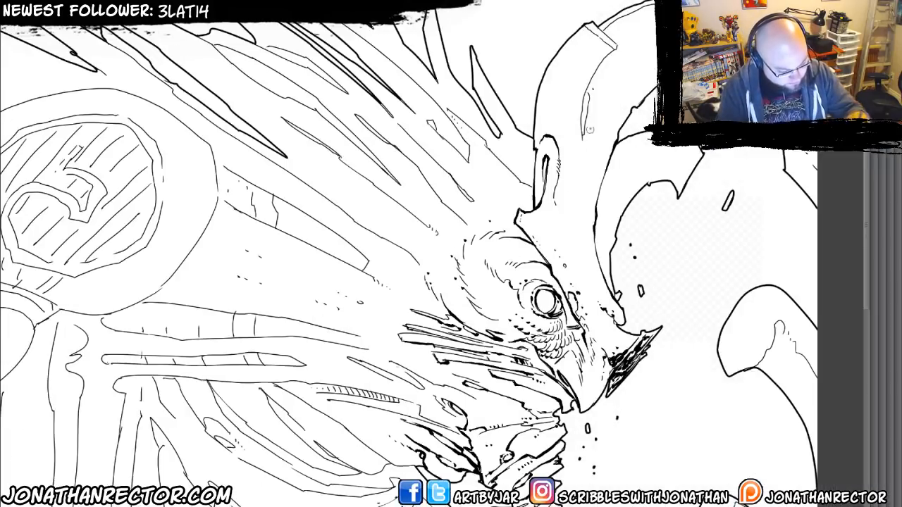
mouse_move(594, 25)
left_mouse_down()
mouse_move(615, 47)
mouse_move(584, 97)
mouse_move(583, 204)
left_mouse_up()
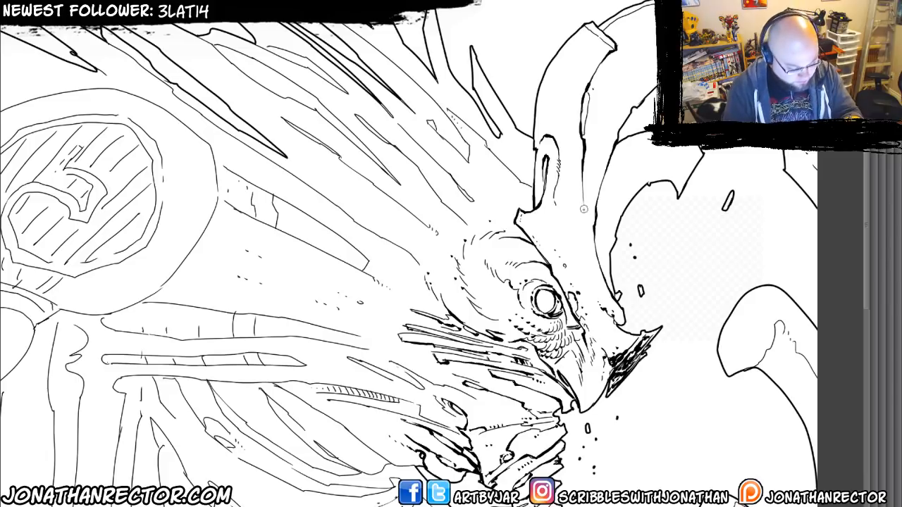
left_click_drag(586, 100, 587, 112)
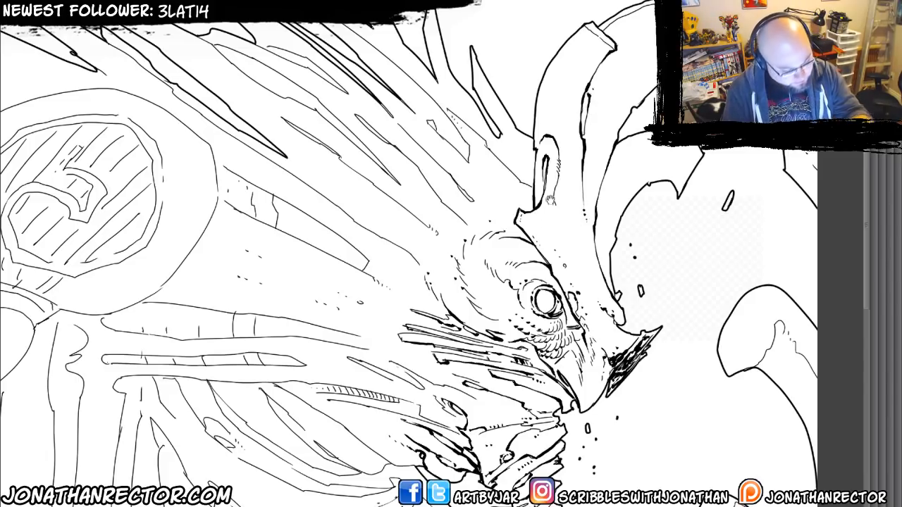
Ink heavier edges on the rear curved horn, shade its broken end, and add small pits and dots along the horns.
left_click_drag(549, 200, 460, 375)
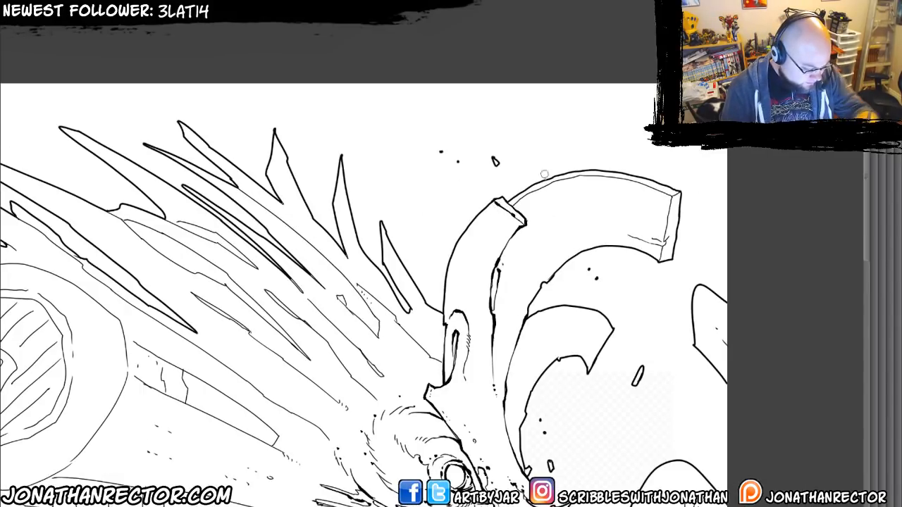
left_click_drag(539, 190, 515, 204)
left_click_drag(495, 238, 363, 178)
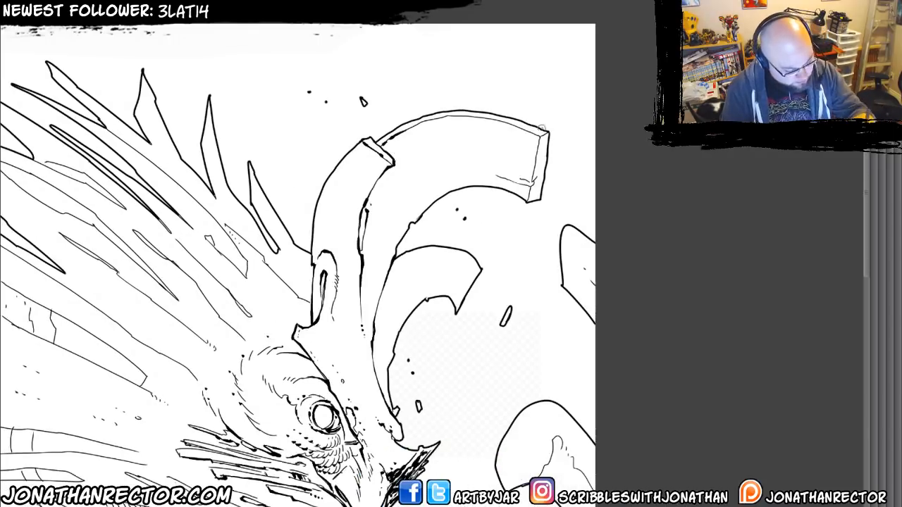
mouse_move(545, 133)
left_mouse_down()
mouse_move(534, 194)
mouse_move(536, 167)
mouse_move(505, 185)
mouse_move(528, 182)
mouse_move(415, 165)
left_mouse_up()
mouse_move(330, 317)
left_mouse_down()
mouse_move(412, 226)
mouse_move(425, 244)
left_mouse_up()
left_click(425, 251)
left_click(426, 257)
left_click_drag(381, 211, 422, 148)
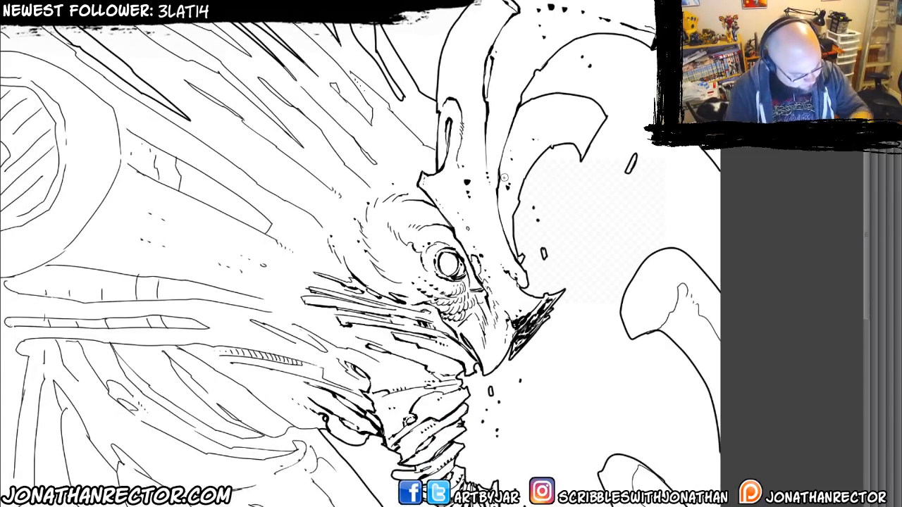
Ink the two lowest long crest lines behind the eye with heavier weight, adding a cross notch and trailing dots.
left_click_drag(205, 323, 318, 238)
left_click_drag(198, 305, 279, 362)
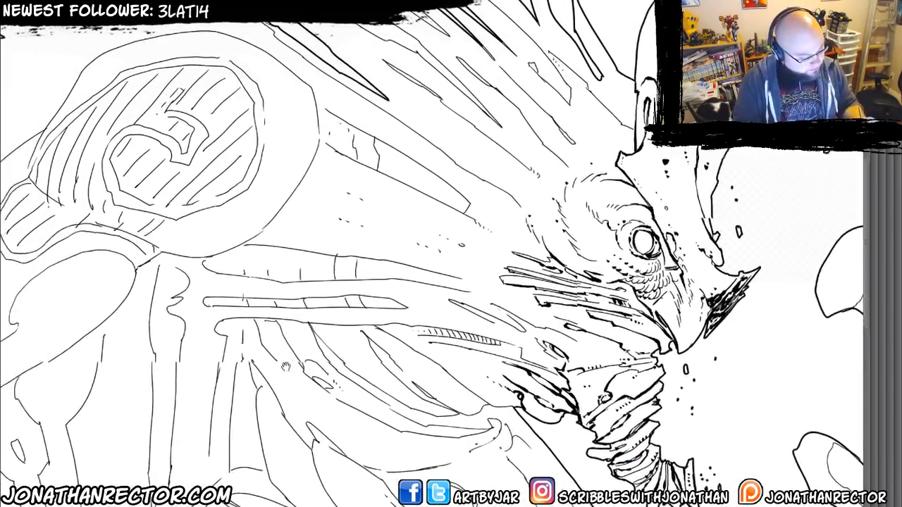
mouse_move(307, 252)
left_mouse_down()
mouse_move(322, 306)
mouse_move(258, 373)
mouse_move(253, 350)
left_mouse_up()
mouse_move(290, 212)
left_mouse_down()
mouse_move(262, 198)
mouse_move(374, 265)
mouse_move(410, 293)
mouse_move(407, 303)
left_mouse_up()
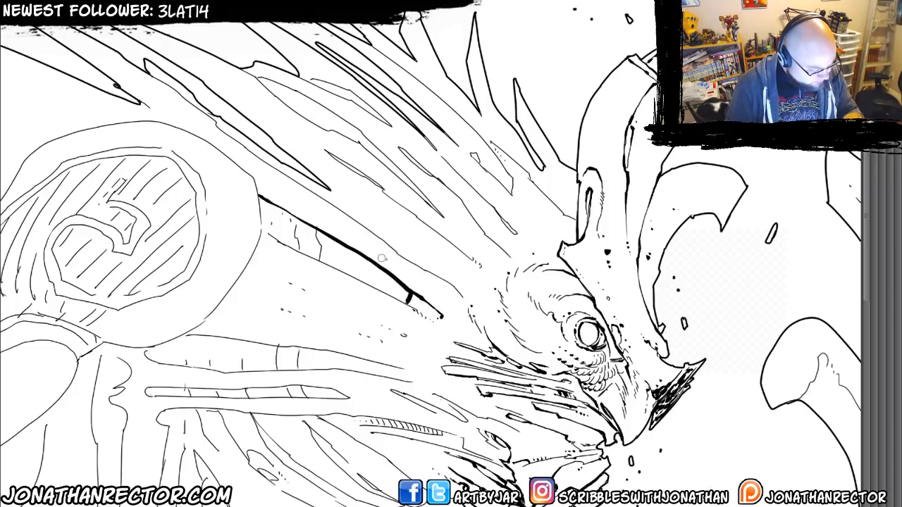
left_click_drag(230, 138, 455, 289)
left_click(457, 291)
left_click(460, 294)
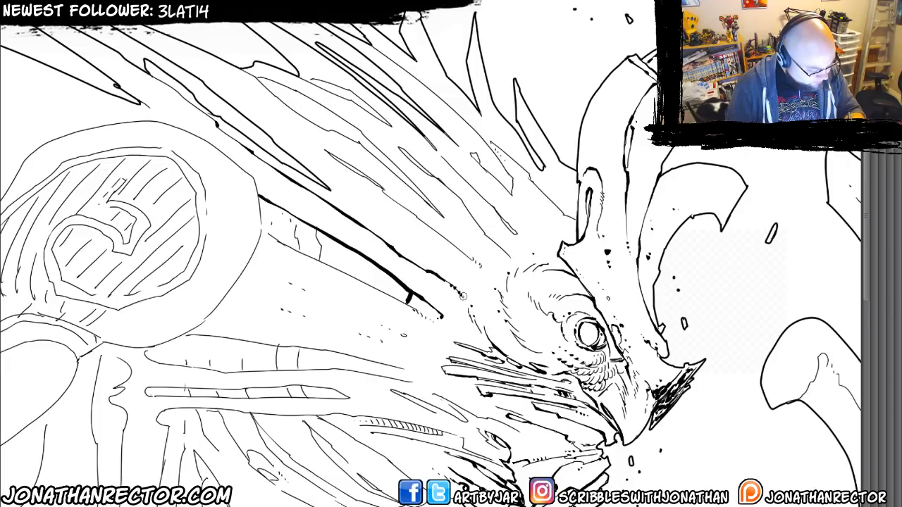
left_click(463, 296)
Ink the narrow slot in the middle of the crest and extend its line into dots toward the brow.
left_click_drag(288, 163, 295, 189)
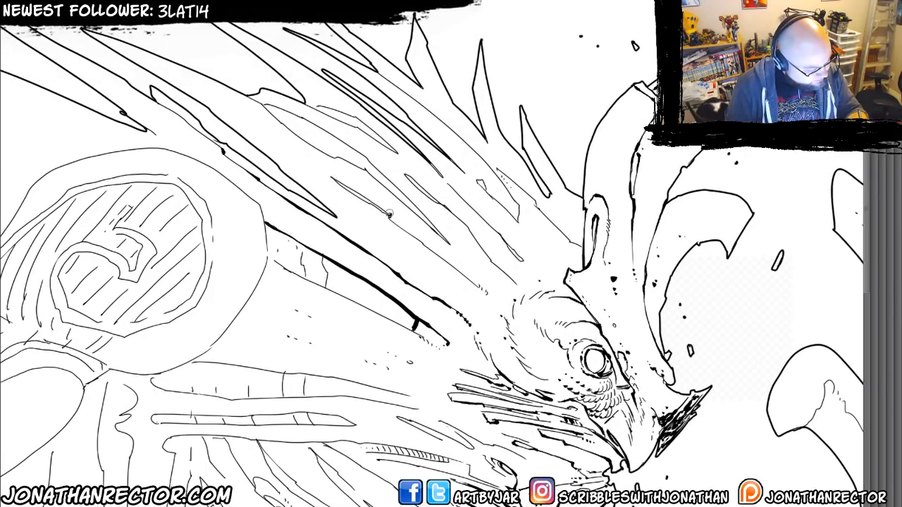
mouse_move(390, 214)
left_mouse_down()
mouse_move(289, 154)
mouse_move(361, 203)
left_mouse_up()
mouse_move(349, 191)
left_mouse_down()
mouse_move(385, 212)
mouse_move(375, 211)
mouse_move(466, 278)
left_mouse_up()
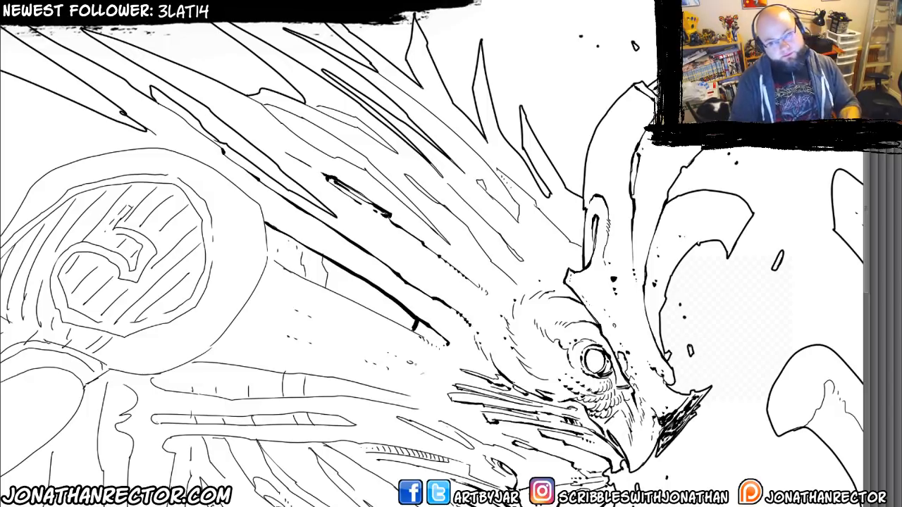
Ink heavier outlines and shadows on the central crest spikes and on the two narrow slots above the brow.
mouse_move(322, 235)
left_mouse_down()
mouse_move(332, 229)
mouse_move(349, 254)
left_mouse_up()
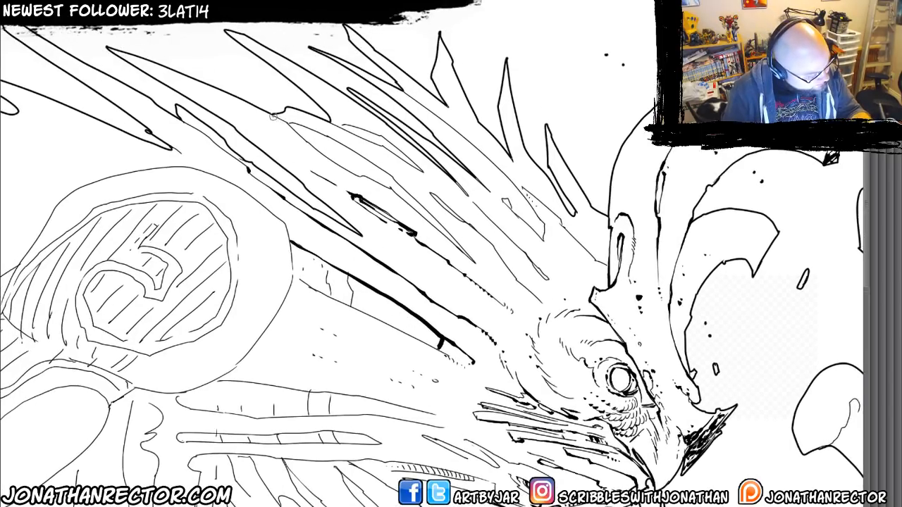
mouse_move(270, 114)
left_mouse_down()
mouse_move(389, 187)
mouse_move(493, 275)
left_mouse_up()
mouse_move(426, 207)
left_mouse_down()
mouse_move(361, 155)
mouse_move(291, 123)
mouse_move(334, 126)
mouse_move(326, 122)
mouse_move(425, 173)
left_mouse_up()
left_click_drag(384, 139, 344, 124)
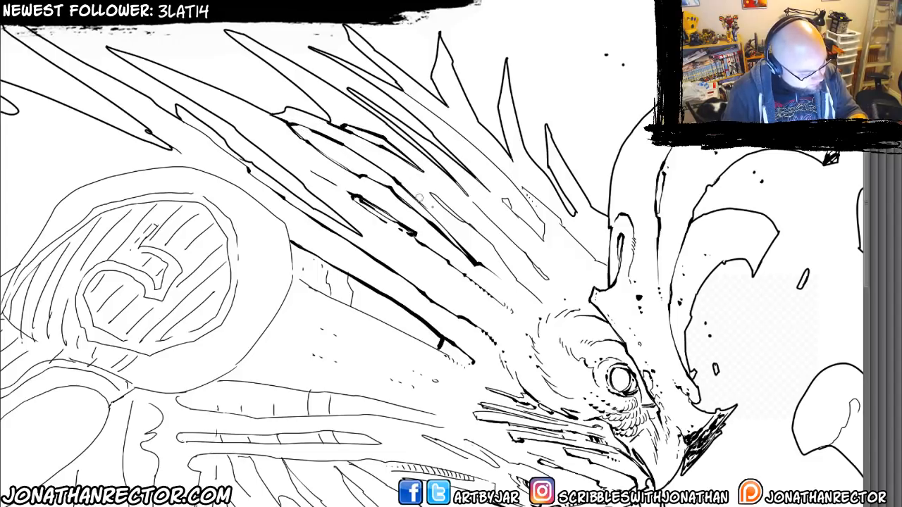
left_click_drag(428, 193, 541, 302)
left_click_drag(482, 213, 467, 196)
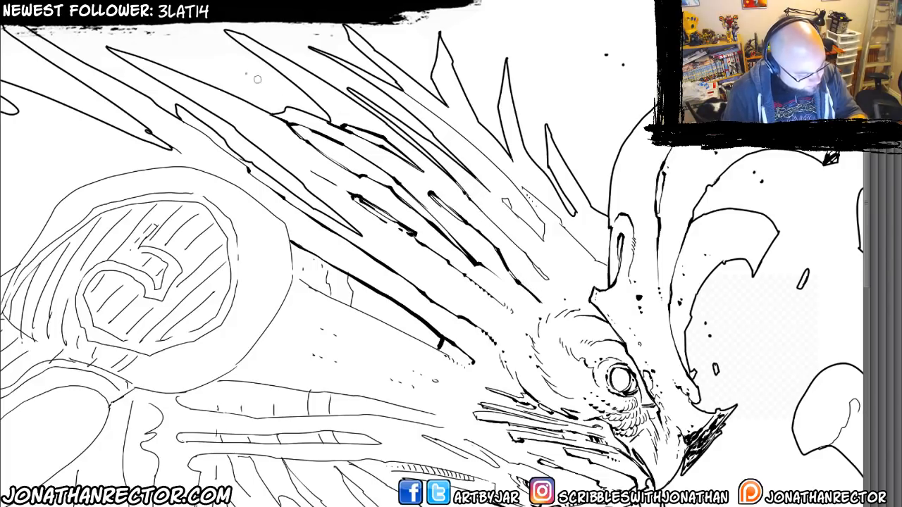
left_click_drag(515, 245, 547, 276)
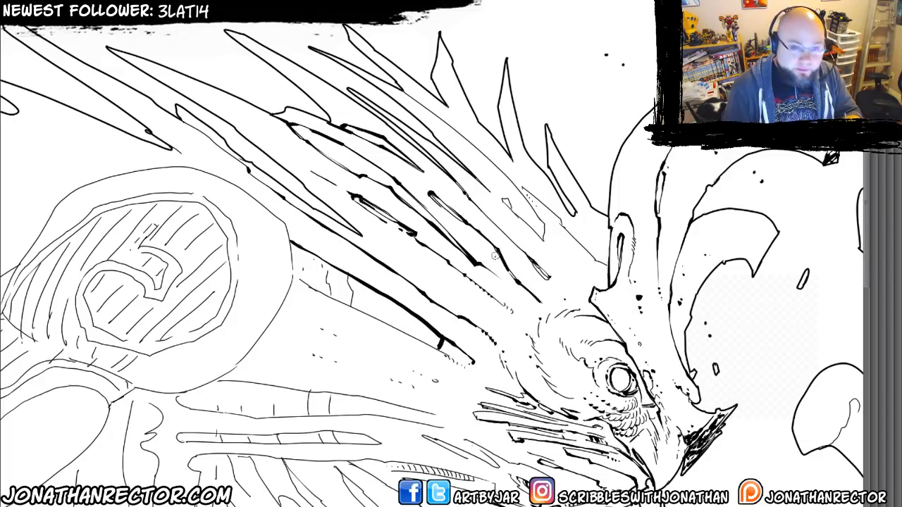
Thicken the upper crest spike's edge down to the horn base, outline the angular slot beside it, and add small dots.
scroll(494, 256, "up", 2)
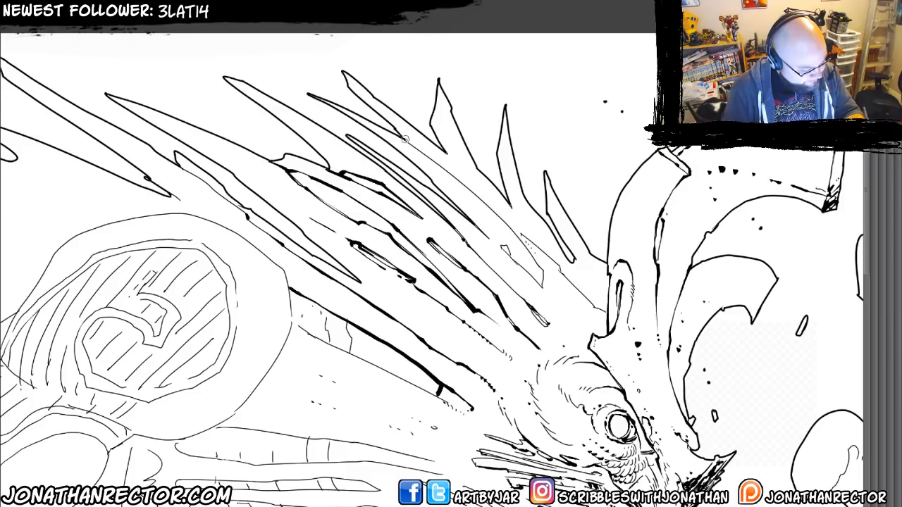
mouse_move(406, 138)
left_mouse_down()
mouse_move(503, 219)
mouse_move(543, 284)
mouse_move(506, 254)
mouse_move(505, 245)
mouse_move(510, 251)
mouse_move(528, 238)
mouse_move(606, 313)
left_mouse_up()
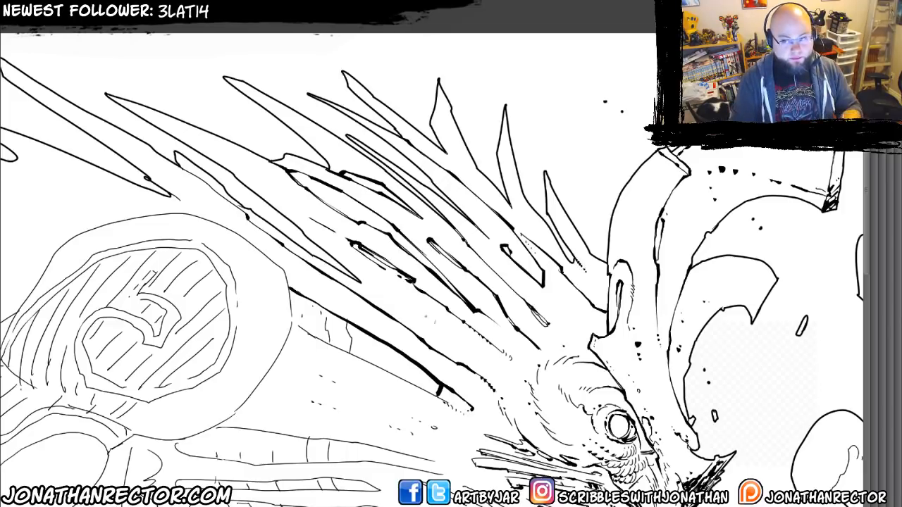
left_click_drag(411, 287, 436, 304)
left_click_drag(534, 222, 542, 235)
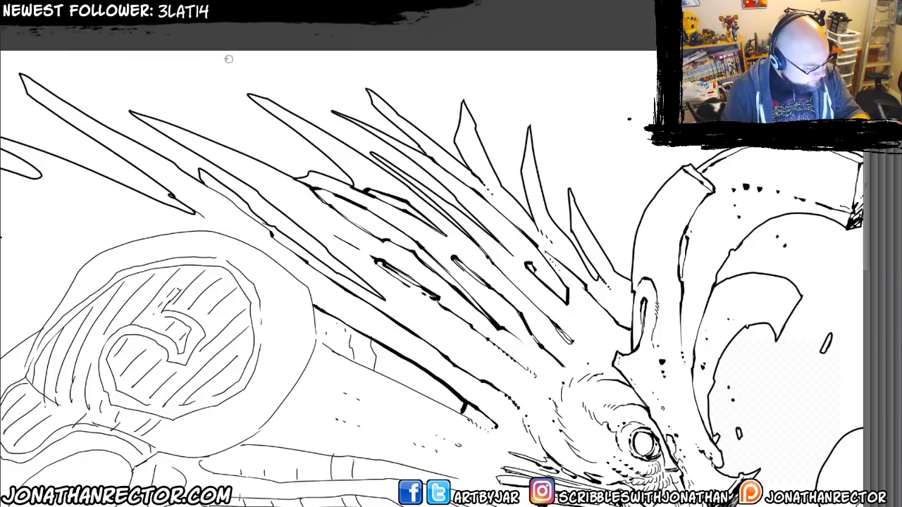
left_click_drag(321, 100, 333, 115)
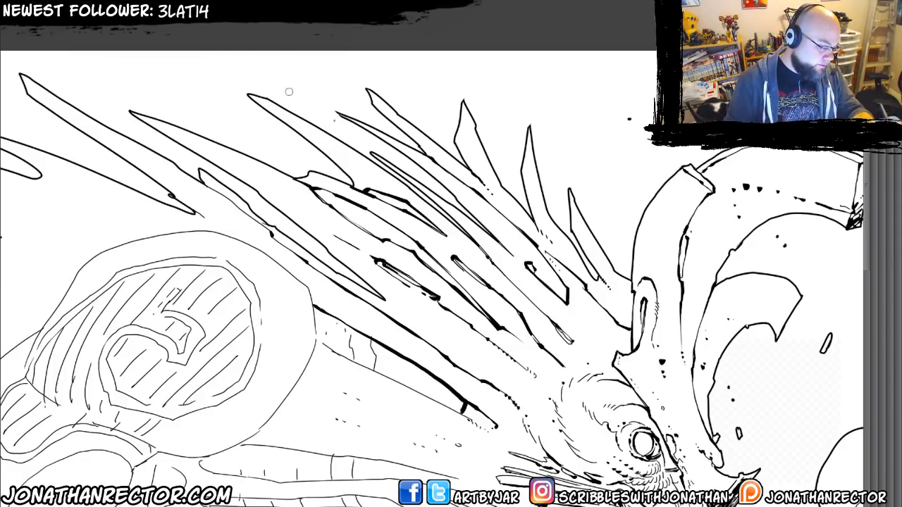
Thicken the lower edge of the long tapered recess between the round shoulder disc and the eye.
left_click_drag(308, 203, 327, 177)
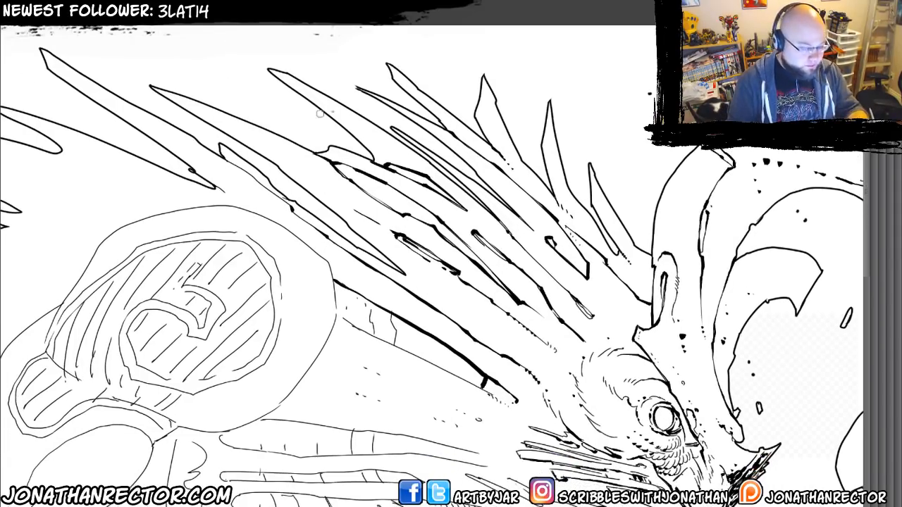
left_click_drag(237, 324, 230, 225)
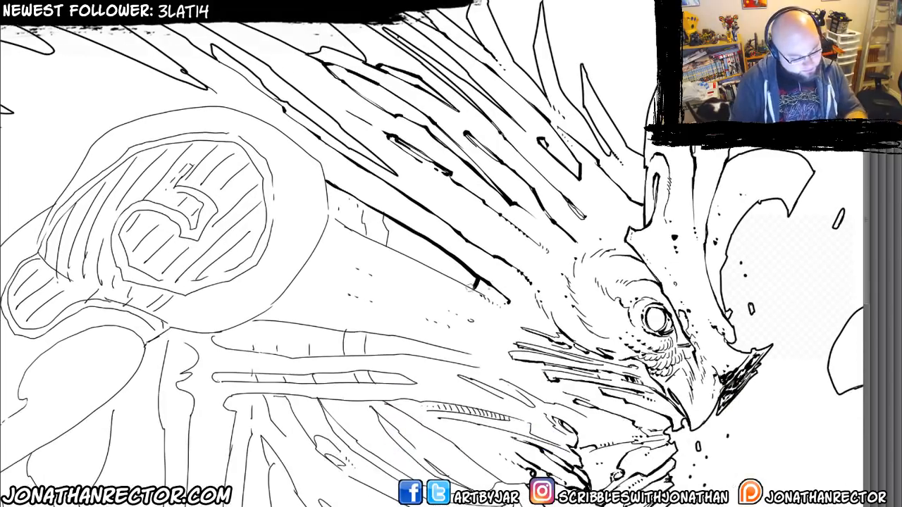
left_click_drag(332, 336, 347, 300)
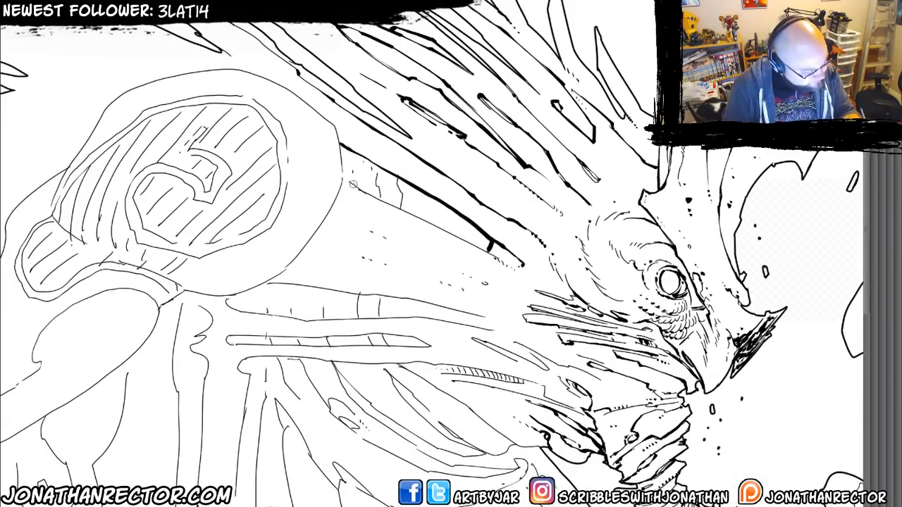
left_click_drag(352, 184, 496, 258)
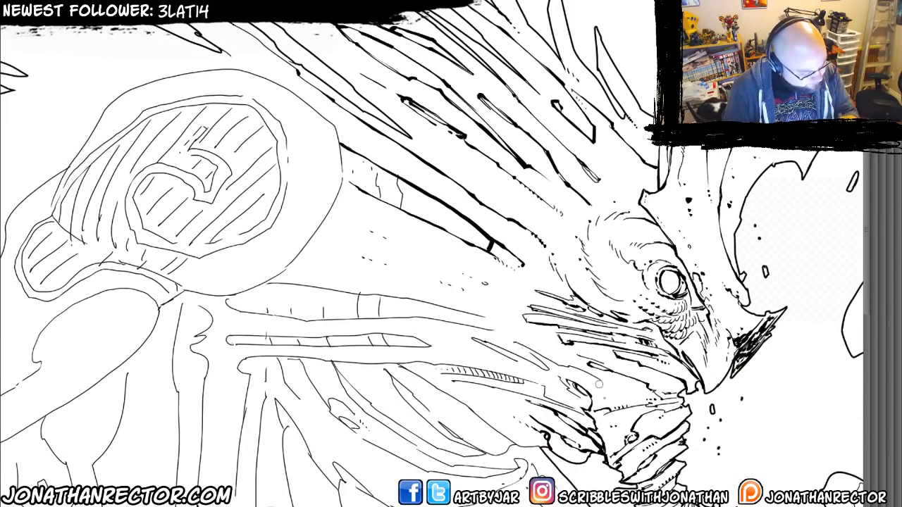
Ink heavier outlines on the upper two long neck slats beside the round disc, tapering them toward the cheek.
mouse_move(267, 285)
left_mouse_down()
mouse_move(340, 289)
mouse_move(511, 326)
left_mouse_up()
mouse_move(370, 395)
left_mouse_down()
mouse_move(197, 335)
mouse_move(208, 282)
left_mouse_up()
mouse_move(240, 247)
left_mouse_down()
mouse_move(255, 246)
mouse_move(259, 261)
mouse_move(430, 262)
mouse_move(491, 274)
mouse_move(437, 248)
left_mouse_up()
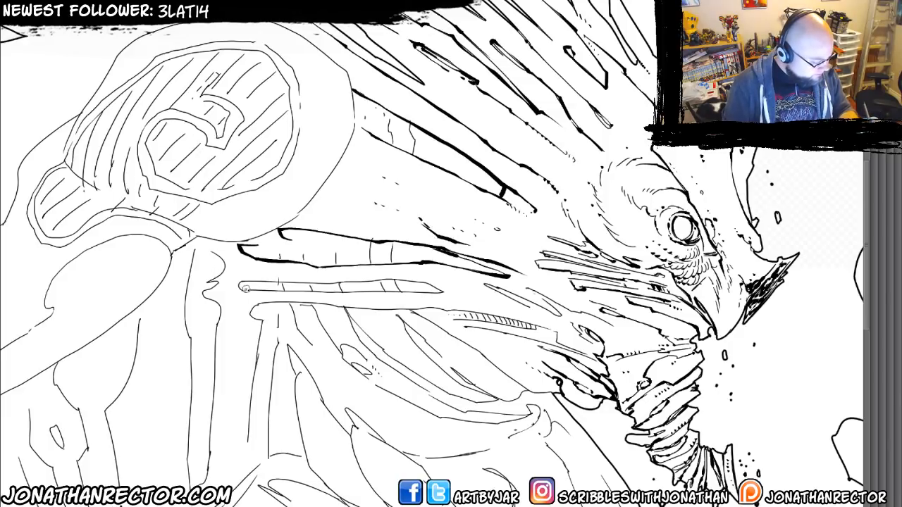
mouse_move(239, 286)
left_mouse_down()
mouse_move(393, 279)
mouse_move(479, 291)
left_mouse_up()
left_click_drag(365, 291, 444, 287)
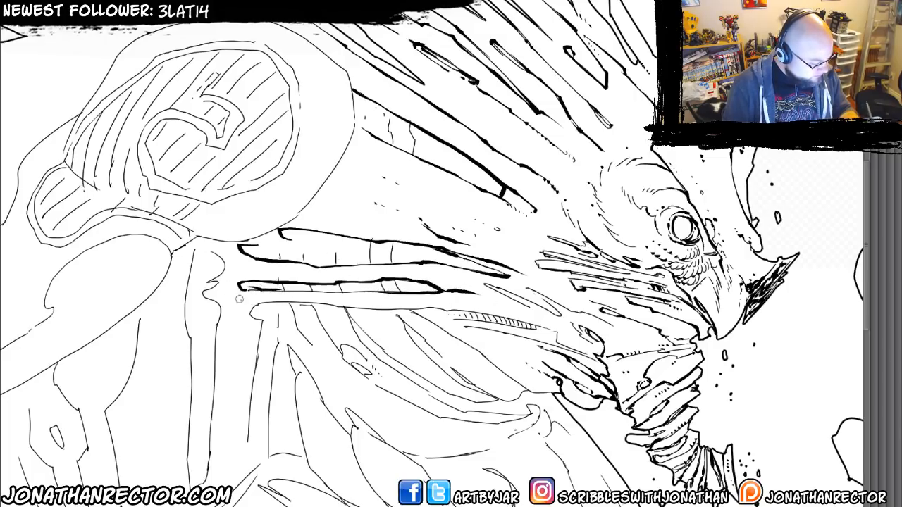
Ink the third long neck slat down to the jaw and darken the small ribbed strip along it.
mouse_move(253, 318)
left_mouse_down()
mouse_move(286, 303)
mouse_move(506, 319)
mouse_move(557, 331)
mouse_move(589, 356)
left_mouse_up()
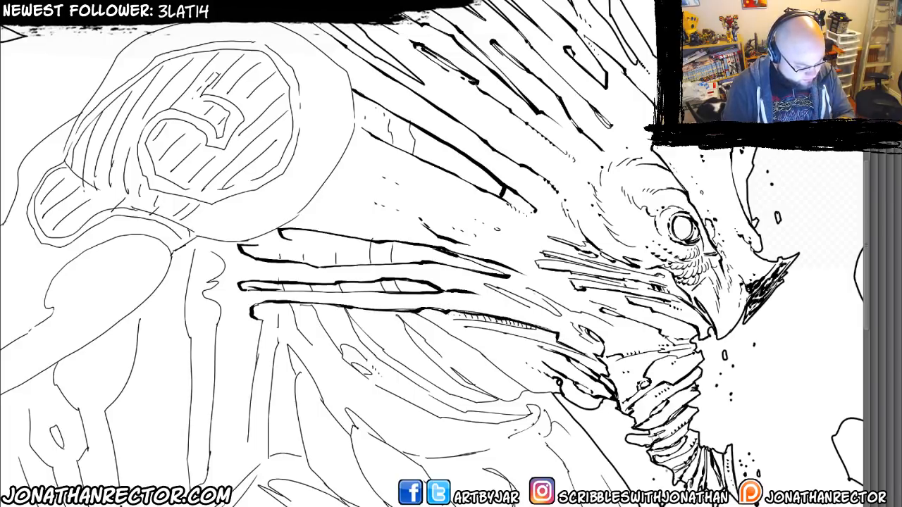
left_click_drag(475, 328, 594, 360)
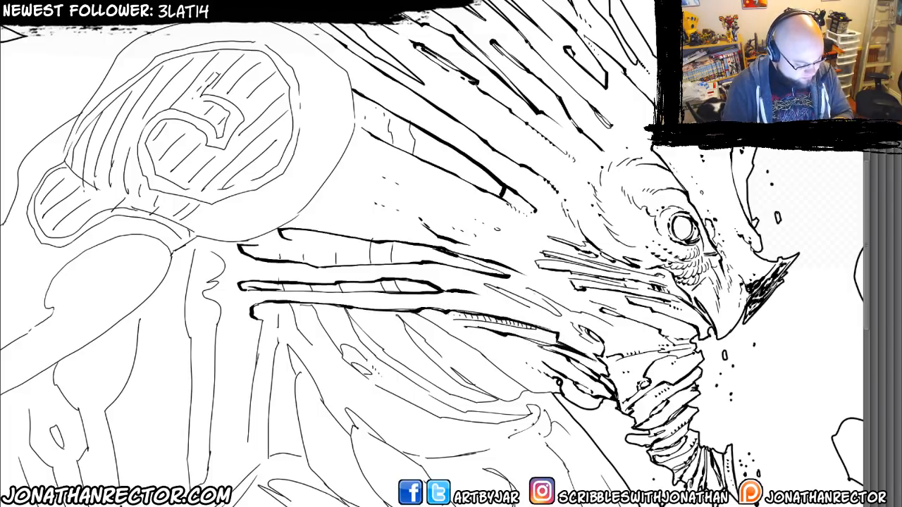
left_click_drag(274, 345, 231, 262)
mouse_move(407, 225)
left_mouse_down()
mouse_move(426, 238)
mouse_move(514, 253)
left_mouse_up()
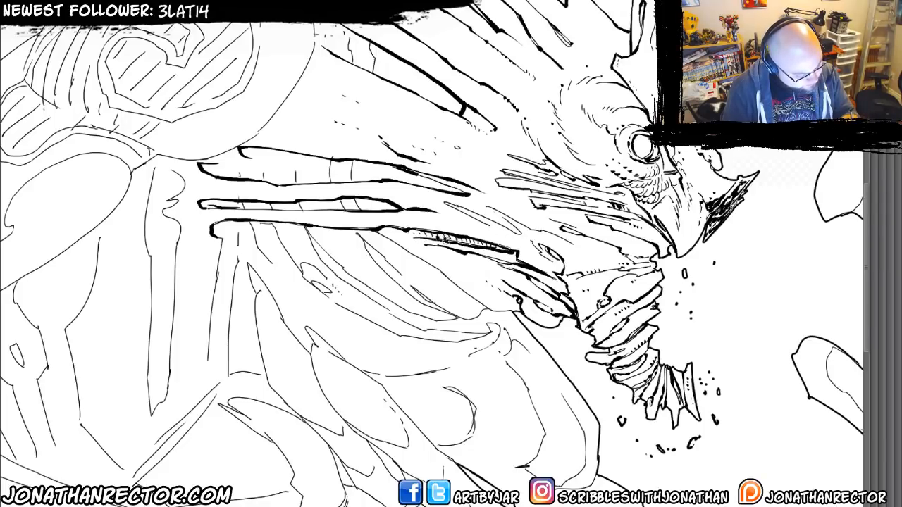
Darken the ribbed strip along the jaw and ink the crossbars inside the uppermost long neck slat.
left_click_drag(453, 234, 505, 251)
mouse_move(444, 190)
left_mouse_down()
mouse_move(388, 204)
mouse_move(464, 248)
mouse_move(449, 230)
left_mouse_up()
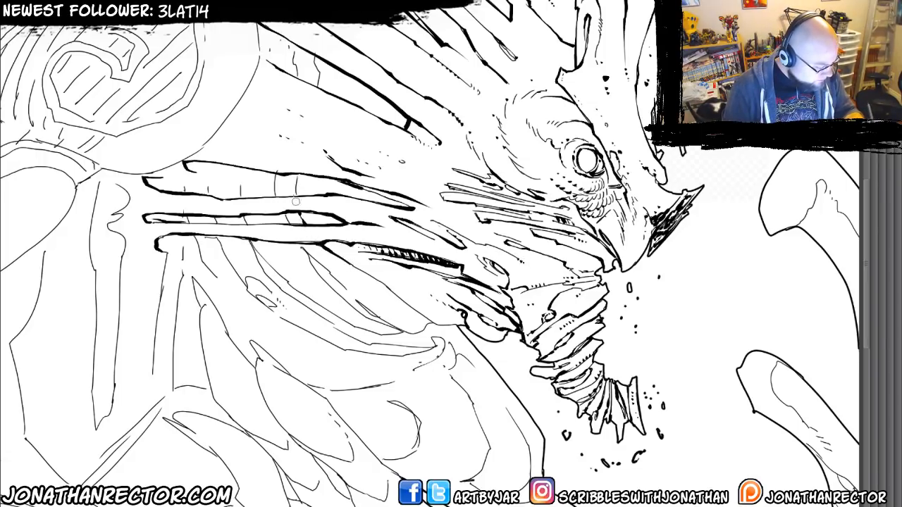
mouse_move(297, 197)
left_mouse_down()
mouse_move(296, 175)
mouse_move(274, 188)
left_mouse_up()
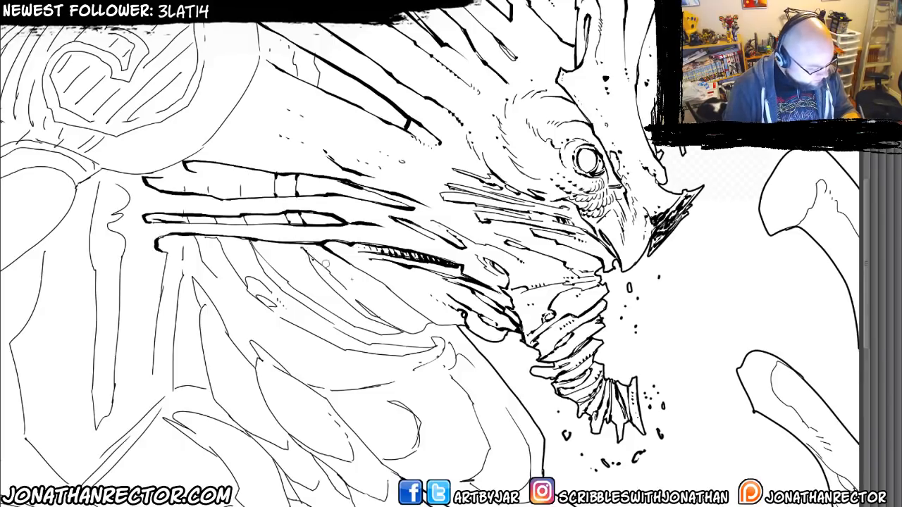
Thicken the jaw's lower edge beneath the ribbed strip and ink the narrow pointed fold directly below it.
mouse_move(374, 280)
left_mouse_down()
mouse_move(432, 324)
mouse_move(469, 325)
left_mouse_up()
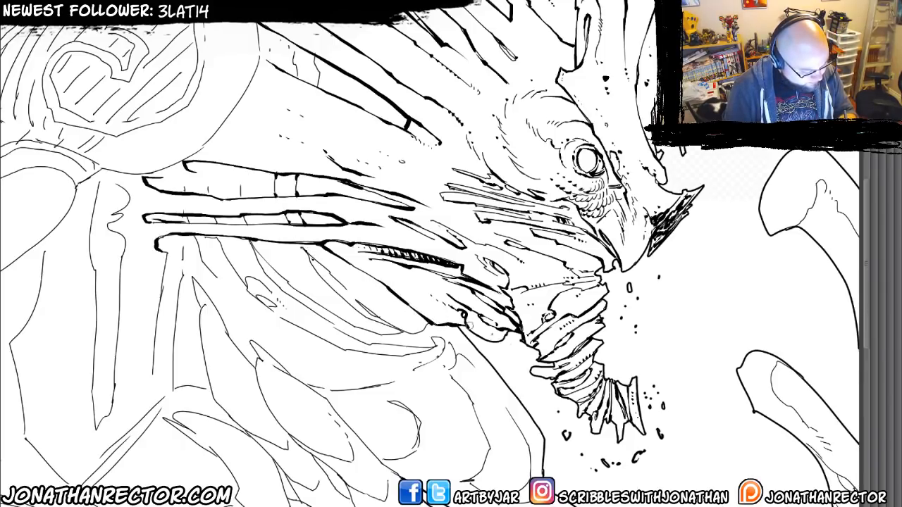
left_click_drag(327, 304, 334, 295)
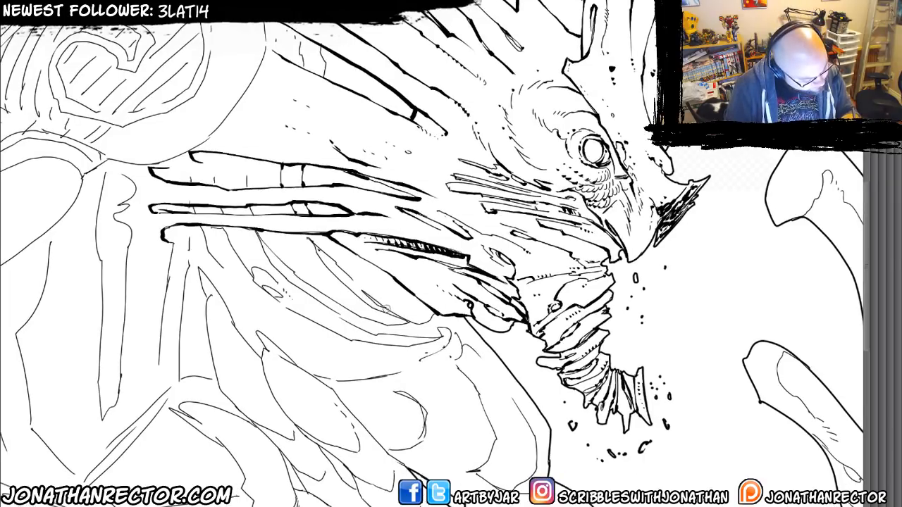
mouse_move(387, 310)
left_mouse_down()
mouse_move(360, 290)
mouse_move(402, 318)
mouse_move(434, 315)
left_mouse_up()
mouse_move(344, 273)
left_mouse_down()
mouse_move(313, 248)
mouse_move(363, 301)
mouse_move(396, 317)
left_mouse_up()
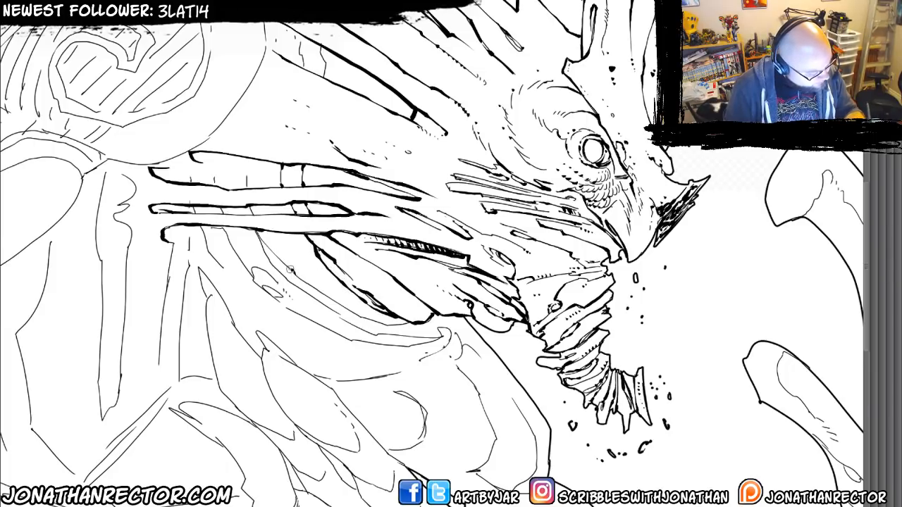
Ink the next curved throat fold from the lowest slat around to the notch under the jaw, doubling its lower edge.
left_click_drag(290, 269, 254, 228)
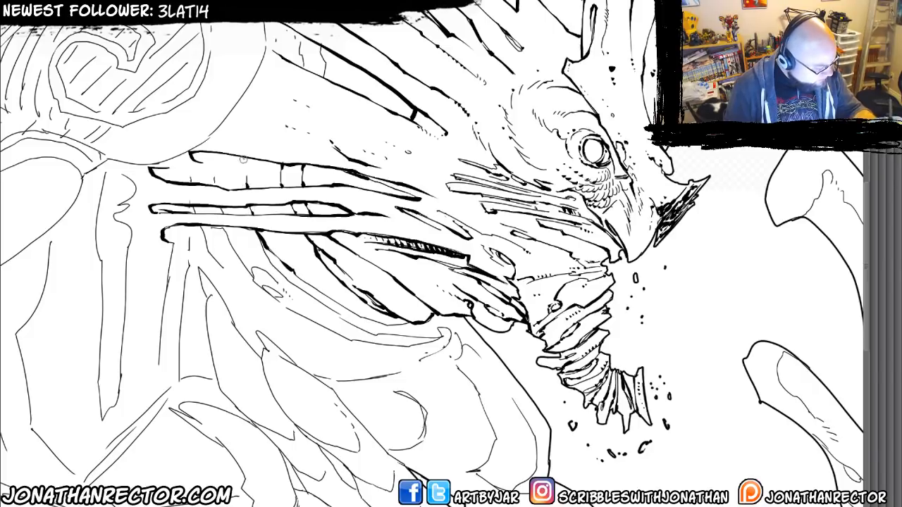
mouse_move(351, 324)
left_mouse_down()
mouse_move(351, 251)
mouse_move(405, 264)
left_mouse_up()
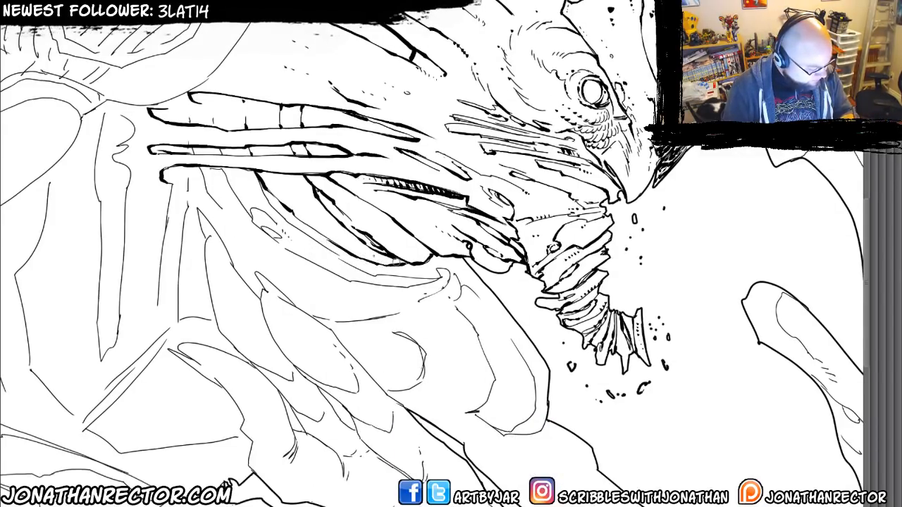
left_click_drag(308, 237, 361, 262)
mouse_move(324, 287)
left_mouse_down()
mouse_move(341, 251)
mouse_move(350, 249)
mouse_move(336, 262)
mouse_move(374, 268)
mouse_move(423, 271)
mouse_move(433, 262)
mouse_move(395, 259)
left_mouse_up()
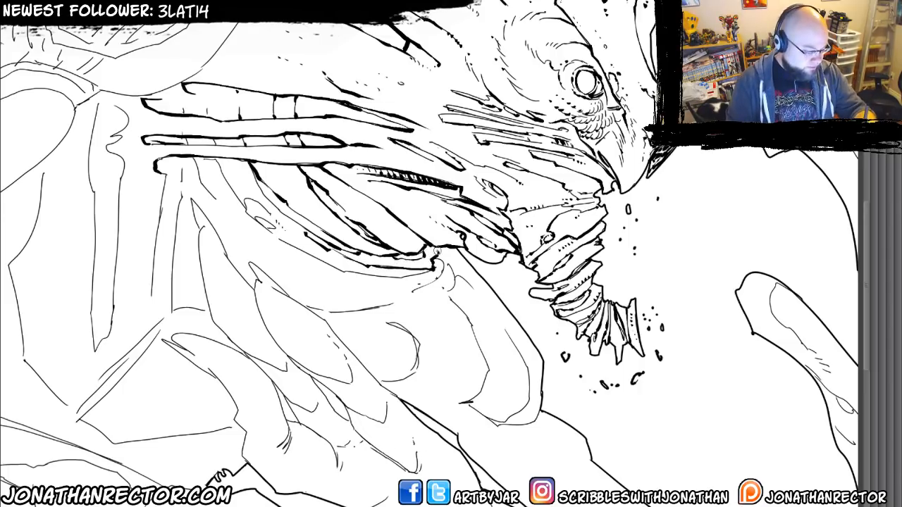
mouse_move(354, 273)
left_mouse_down()
mouse_move(405, 277)
mouse_move(430, 268)
left_mouse_up()
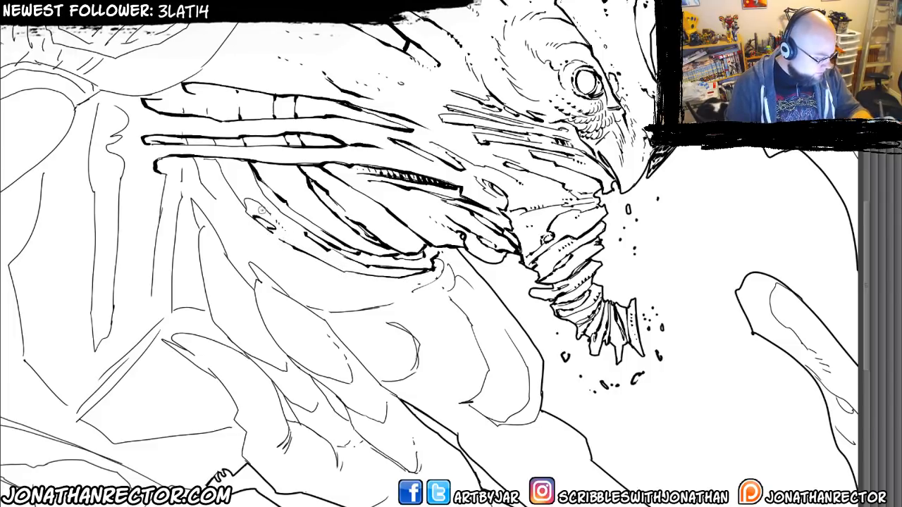
Outline the small oval opening and lower contour of the throat folds, and thicken the top slat's remaining crossbars.
mouse_move(260, 209)
left_mouse_down()
mouse_move(244, 206)
mouse_move(218, 165)
left_mouse_up()
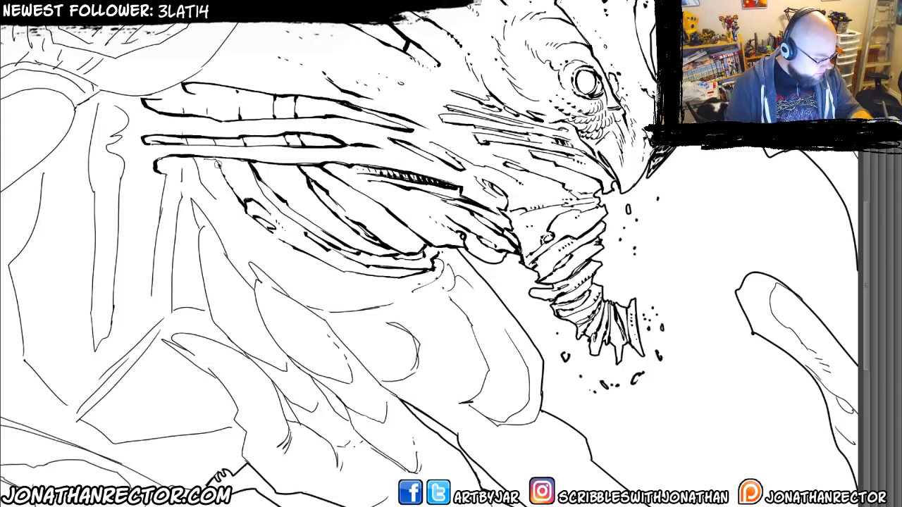
left_click_drag(266, 251, 349, 272)
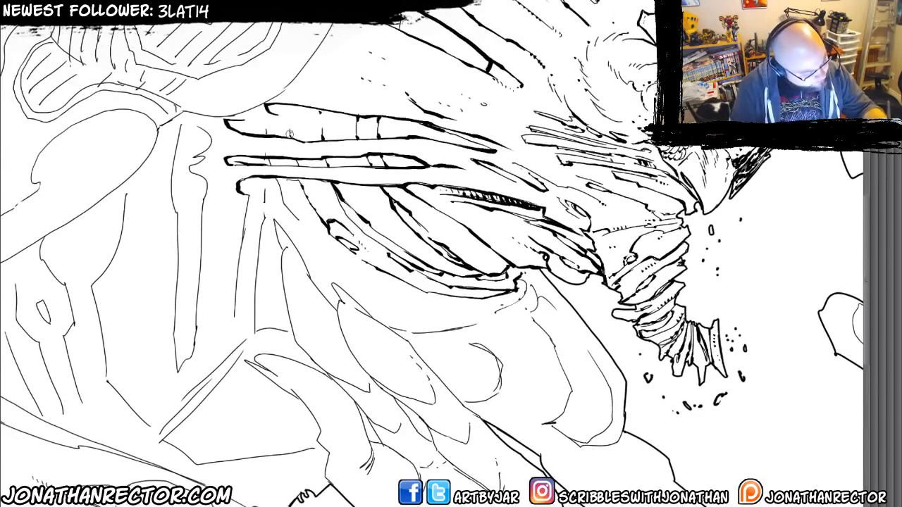
mouse_move(290, 135)
left_mouse_down()
mouse_move(289, 106)
mouse_move(265, 126)
left_mouse_up()
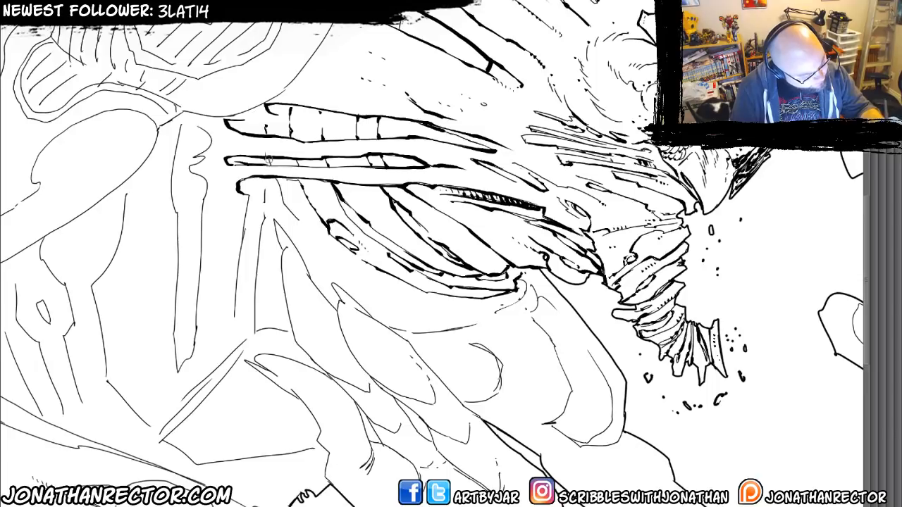
Ink the outermost throat fold with a hooked end, add a row of dots beneath it, and darken the second slat's crossbar.
mouse_move(268, 159)
left_mouse_down()
mouse_move(300, 166)
mouse_move(308, 231)
mouse_move(400, 288)
mouse_move(371, 287)
left_mouse_up()
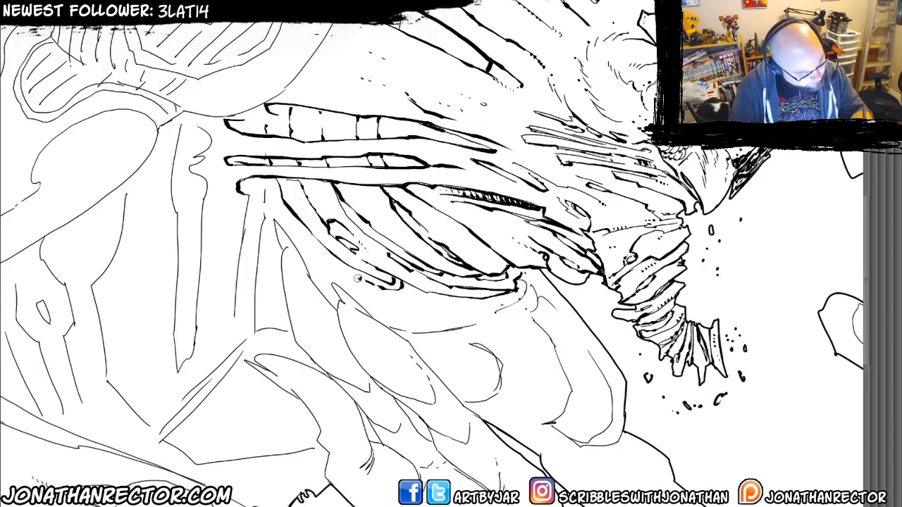
left_click(345, 271)
left_click(337, 267)
left_click(327, 262)
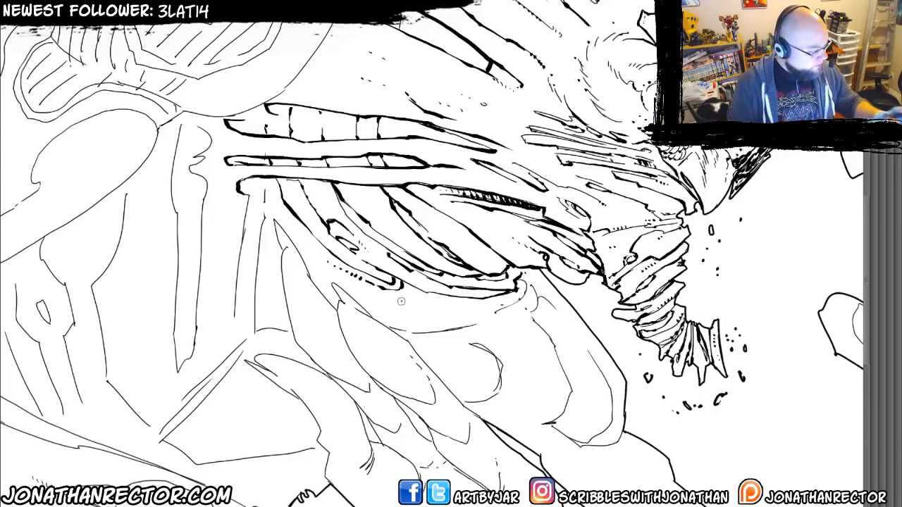
Scatter small shadow dots over the neck between the disc and slats, the crest spikes and the horn.
scroll(401, 302, "down", 4)
scroll(401, 302, "up", 3)
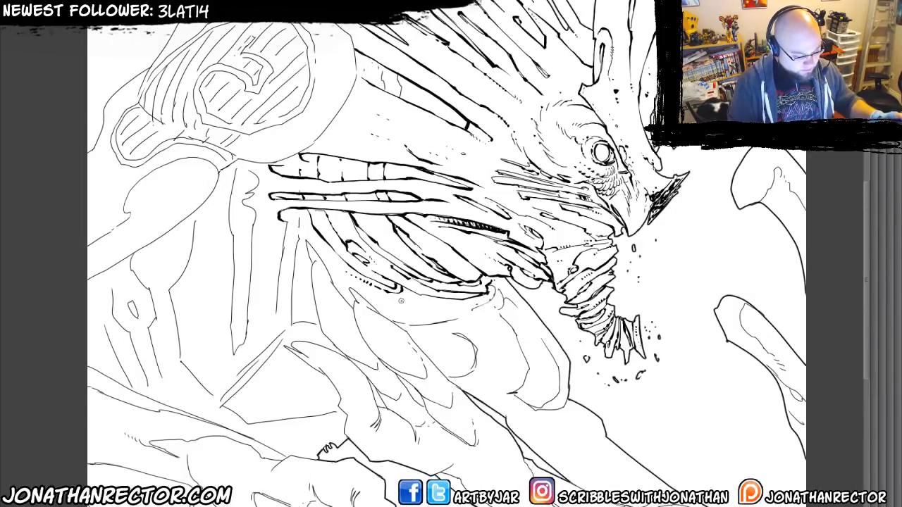
scroll(401, 301, "up", 3)
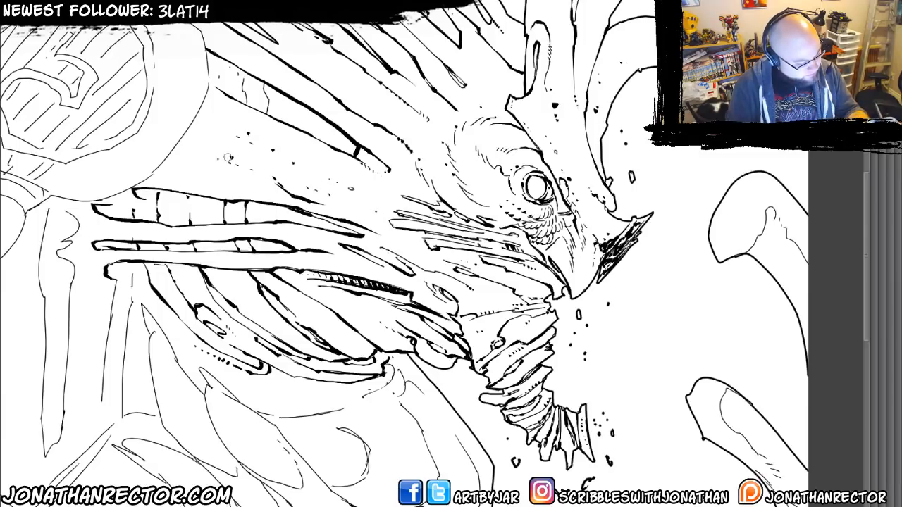
scroll(214, 162, "up", 3)
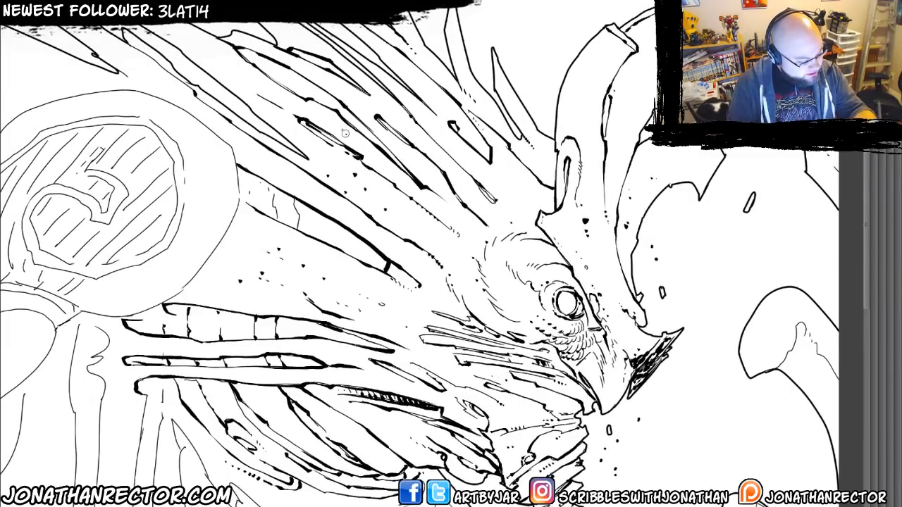
left_click_drag(386, 161, 415, 186)
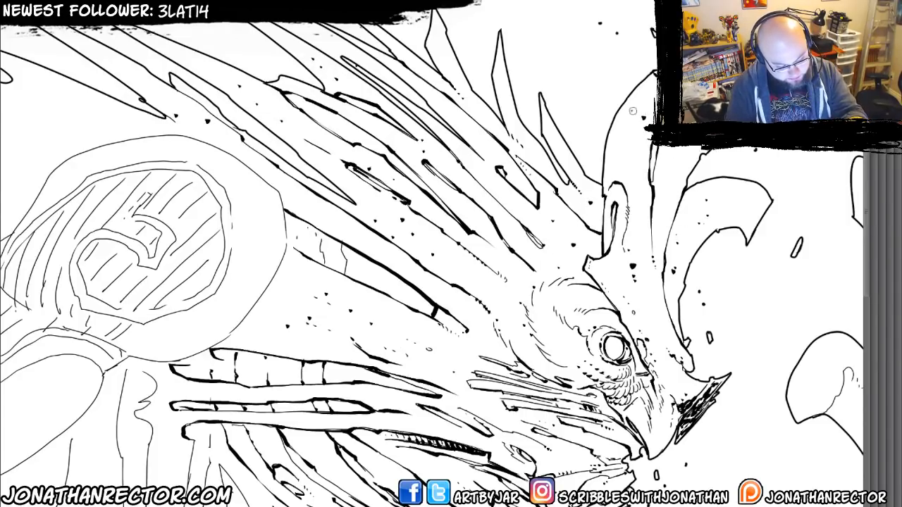
left_click_drag(286, 354, 249, 283)
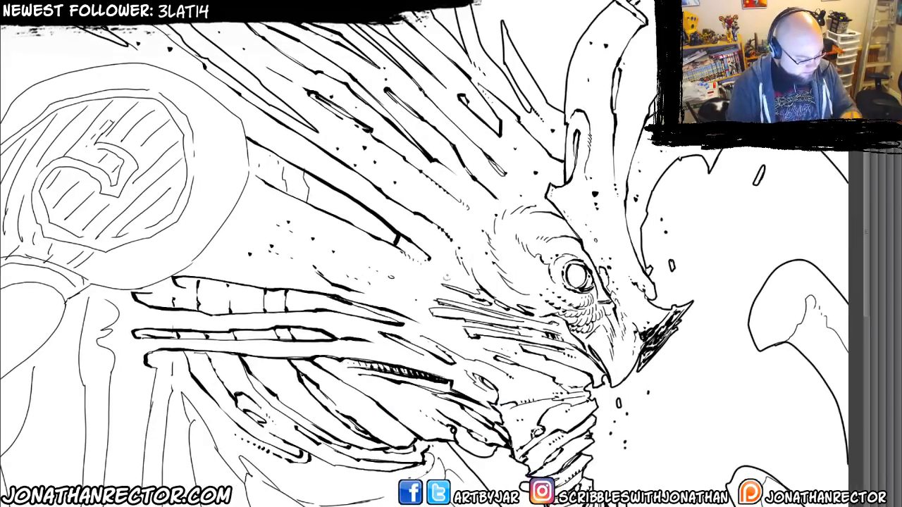
Add small dots on the cheek behind the eye and thicken the feathery ticks around the eye socket.
left_click(447, 274)
left_click(432, 270)
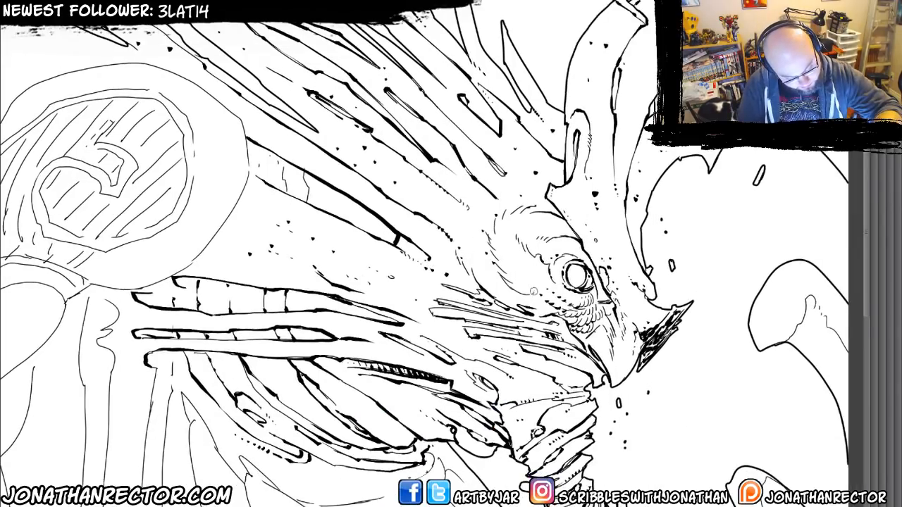
mouse_move(530, 289)
left_mouse_down()
mouse_move(507, 276)
mouse_move(508, 264)
left_mouse_up()
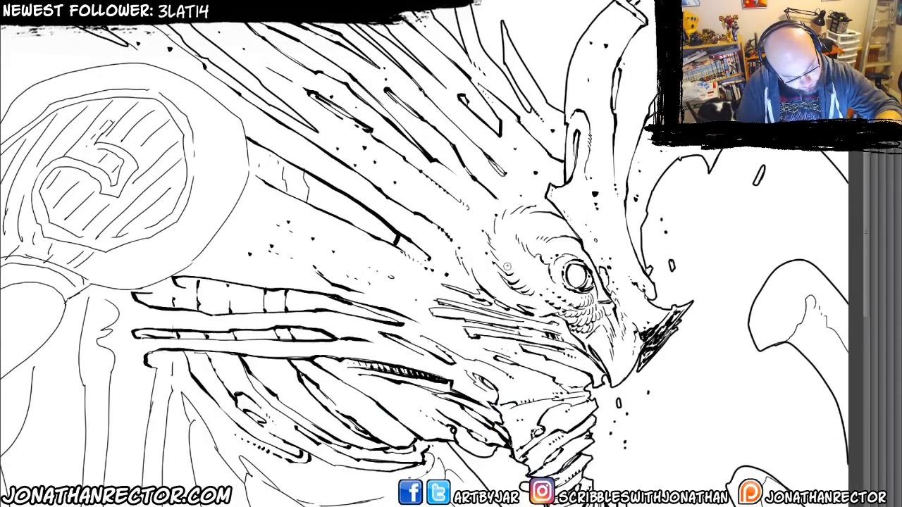
left_click_drag(272, 309, 289, 297)
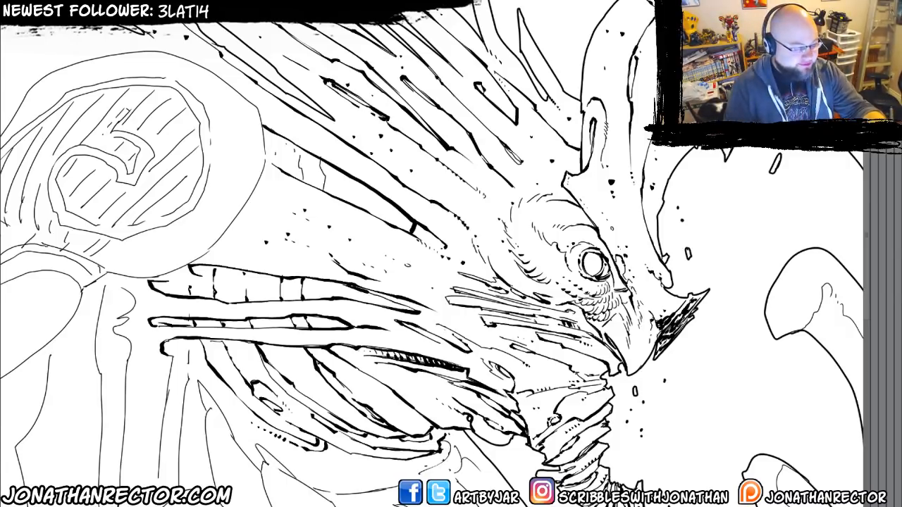
Ink a heavy outline with a thinner inner contour along the round shoulder disc's edge facing the neck.
left_click_drag(310, 337, 344, 168)
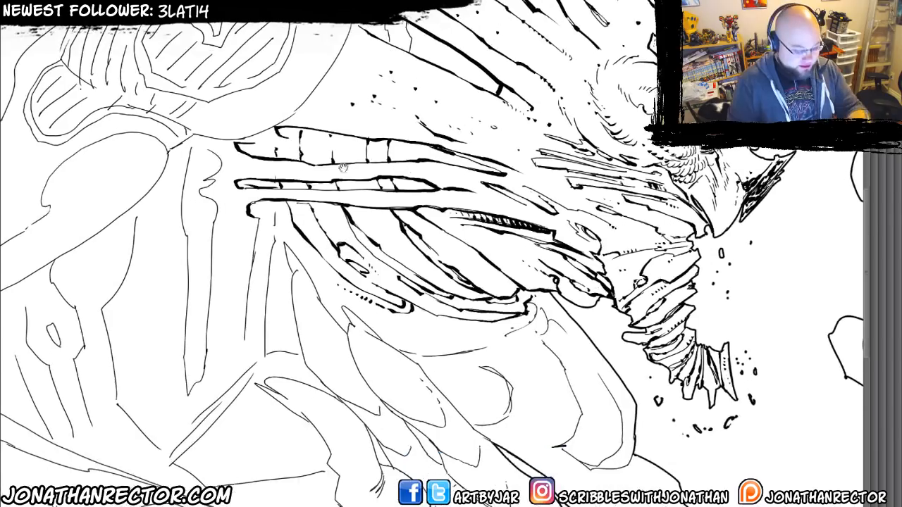
left_click_drag(133, 324, 276, 347)
left_click_drag(194, 368, 267, 467)
mouse_move(381, 88)
left_mouse_down()
mouse_move(391, 150)
mouse_move(383, 168)
left_mouse_up()
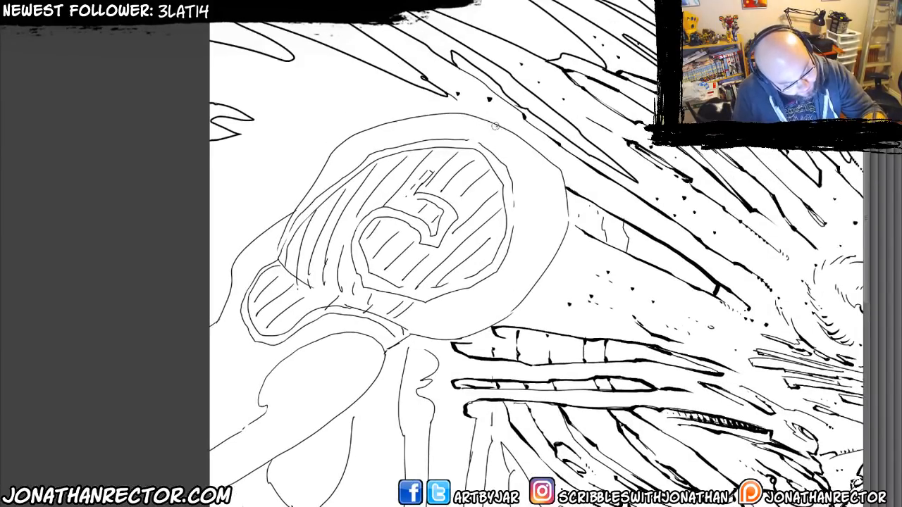
mouse_move(527, 144)
left_mouse_down()
mouse_move(548, 182)
mouse_move(544, 230)
mouse_move(521, 269)
mouse_move(451, 327)
mouse_move(408, 337)
left_mouse_up()
mouse_move(539, 155)
left_mouse_down()
mouse_move(563, 179)
mouse_move(567, 219)
mouse_move(550, 262)
mouse_move(487, 323)
mouse_move(452, 337)
mouse_move(420, 333)
left_mouse_up()
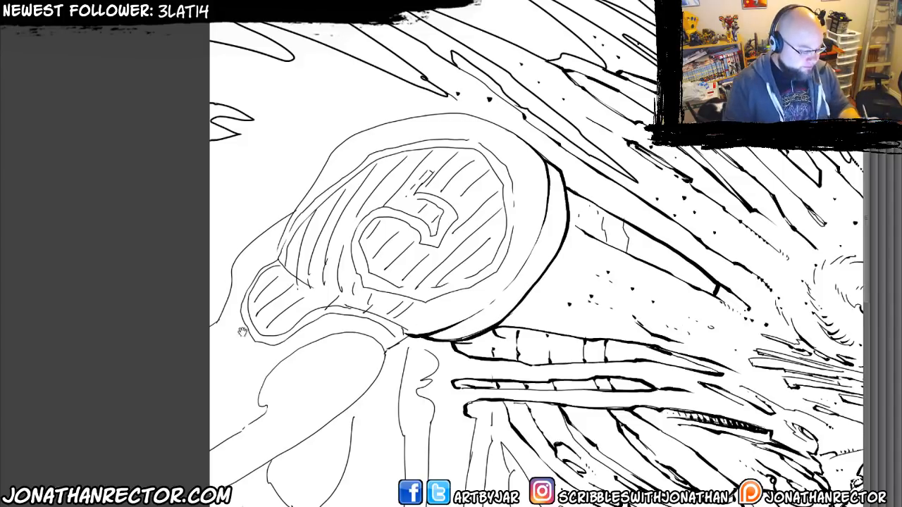
Thicken the disc's upper rim, inner edge curve and lower back corner, and ink the shoulder contour behind it.
left_click_drag(243, 332, 252, 340)
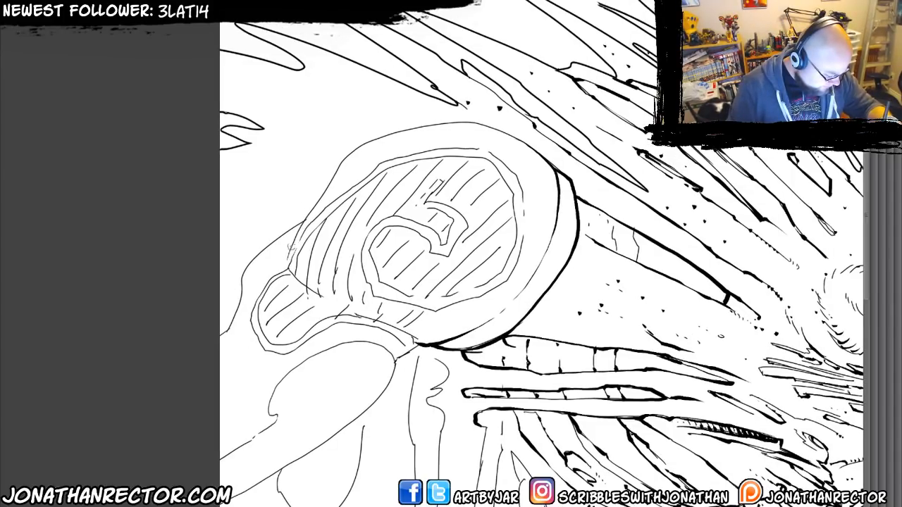
mouse_move(287, 258)
left_mouse_down()
mouse_move(350, 153)
mouse_move(421, 125)
mouse_move(481, 121)
mouse_move(524, 140)
mouse_move(502, 133)
left_mouse_up()
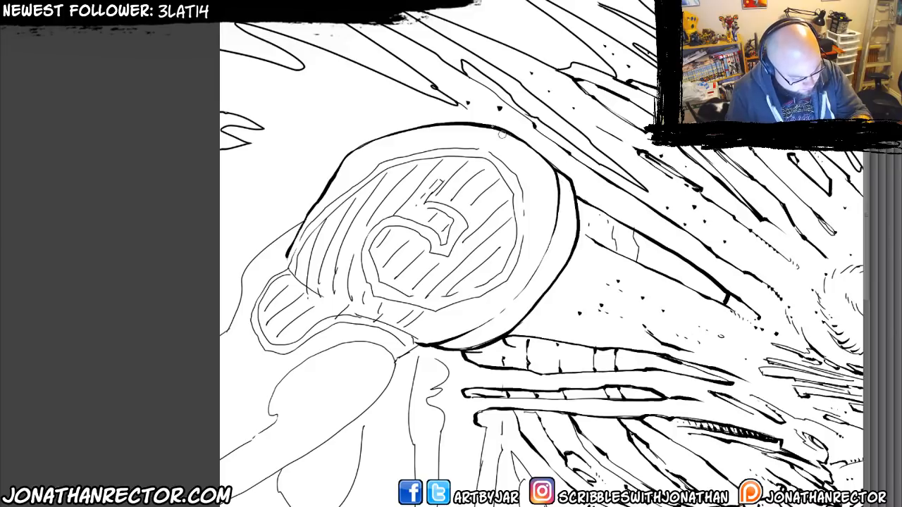
mouse_move(558, 191)
left_mouse_down()
mouse_move(559, 245)
mouse_move(529, 295)
left_mouse_up()
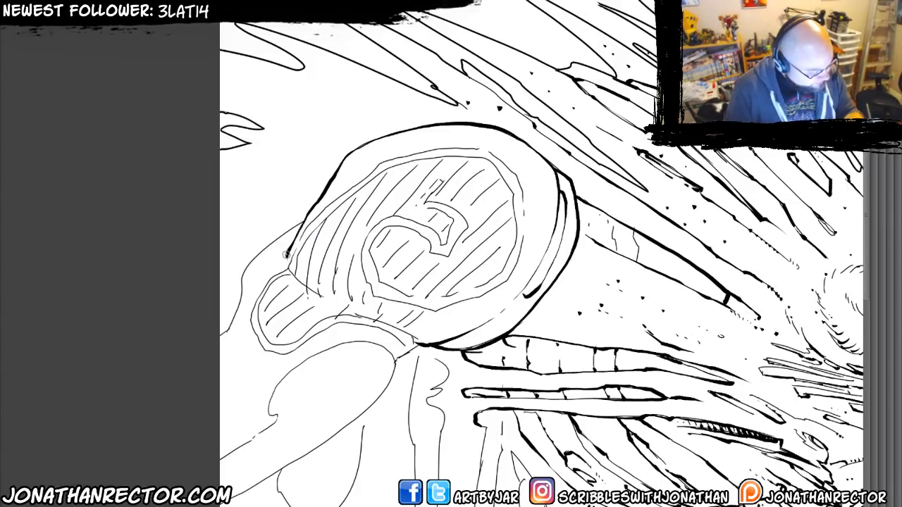
mouse_move(288, 250)
left_mouse_down()
mouse_move(295, 276)
mouse_move(335, 301)
left_mouse_up()
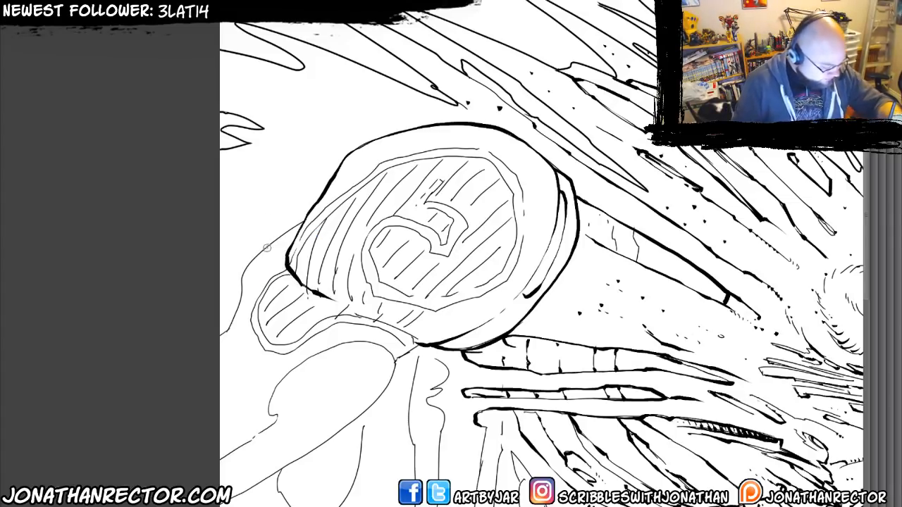
mouse_move(268, 246)
left_mouse_down()
mouse_move(300, 222)
mouse_move(243, 284)
mouse_move(277, 213)
mouse_move(250, 272)
left_mouse_up()
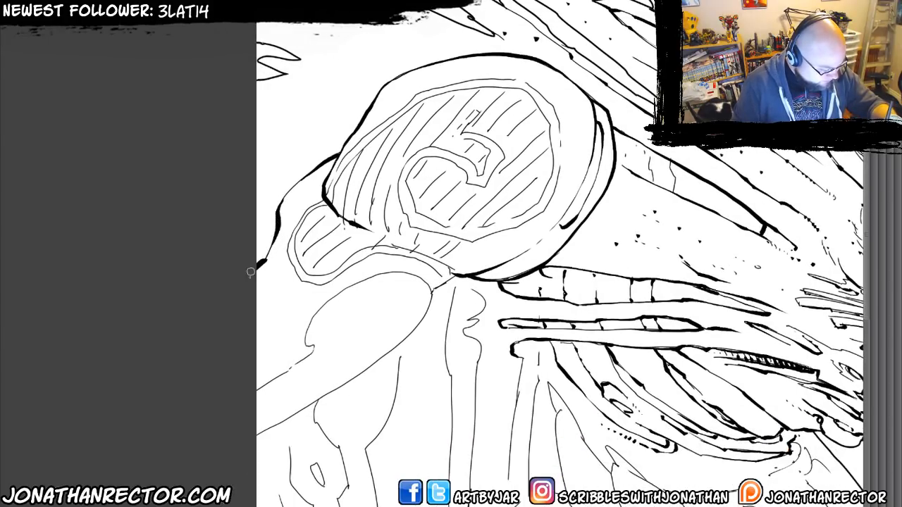
Ink the rounded arm shape below the disc with a heavy underside, hooked notch, broken upper edge and inner dashes.
mouse_move(455, 274)
left_mouse_down()
mouse_move(431, 290)
mouse_move(459, 216)
mouse_move(496, 166)
mouse_move(512, 182)
mouse_move(468, 241)
mouse_move(315, 335)
left_mouse_up()
left_click_drag(387, 213, 390, 234)
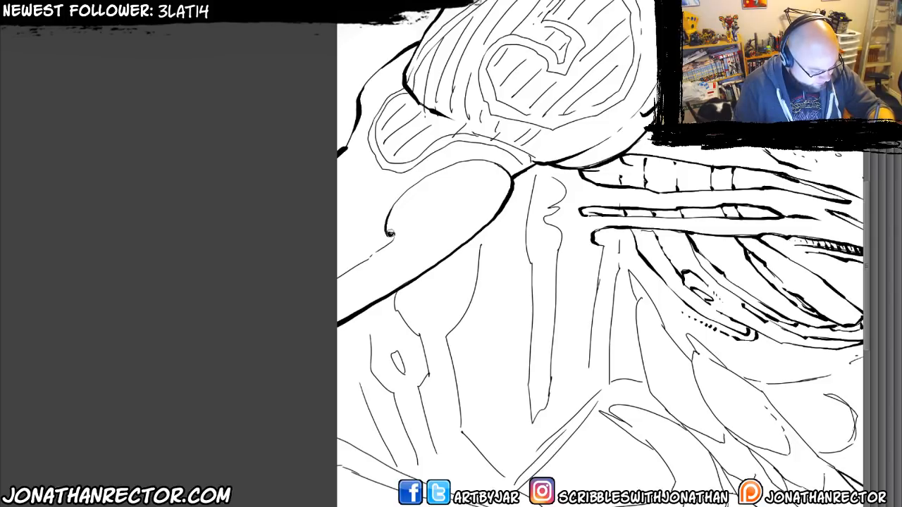
left_click_drag(352, 270, 332, 284)
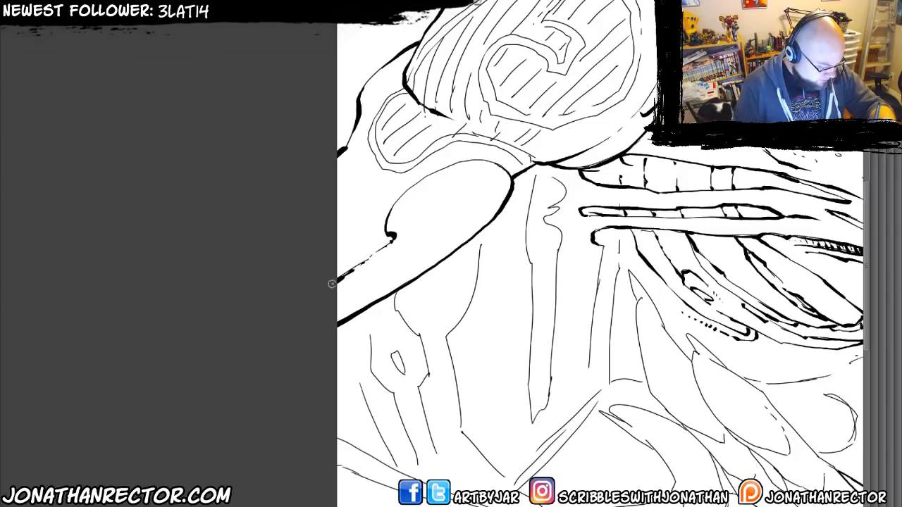
mouse_move(465, 161)
left_mouse_down()
mouse_move(499, 167)
mouse_move(495, 186)
mouse_move(422, 258)
left_mouse_up()
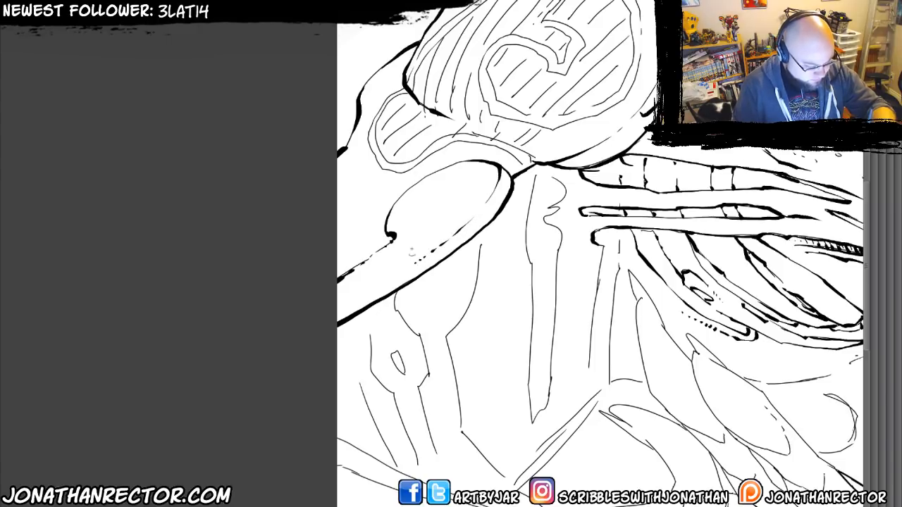
mouse_move(344, 254)
left_mouse_down()
mouse_move(308, 339)
mouse_move(332, 263)
left_mouse_up()
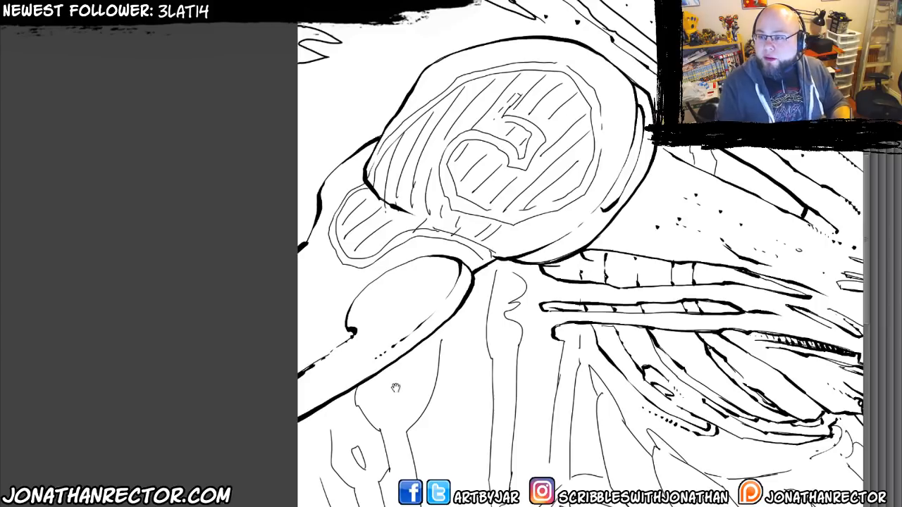
left_click_drag(341, 229, 307, 251)
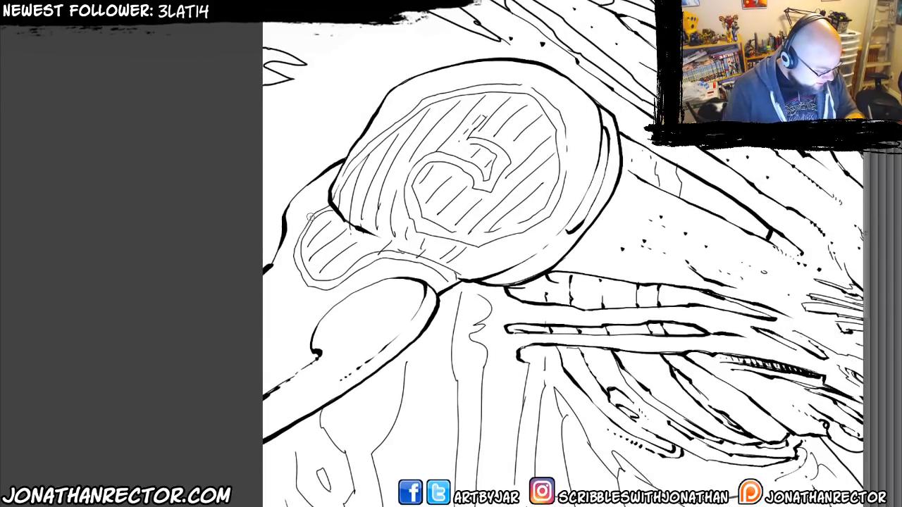
Ink the outline of the small rounded lobe beside the disc and thicken the double curved band running from it under the disc.
left_click_drag(319, 208, 325, 206)
mouse_move(293, 252)
left_mouse_down()
mouse_move(304, 282)
mouse_move(387, 257)
mouse_move(432, 265)
mouse_move(450, 283)
left_mouse_up()
mouse_move(316, 278)
left_mouse_down()
mouse_move(299, 260)
mouse_move(301, 239)
mouse_move(330, 207)
left_mouse_up()
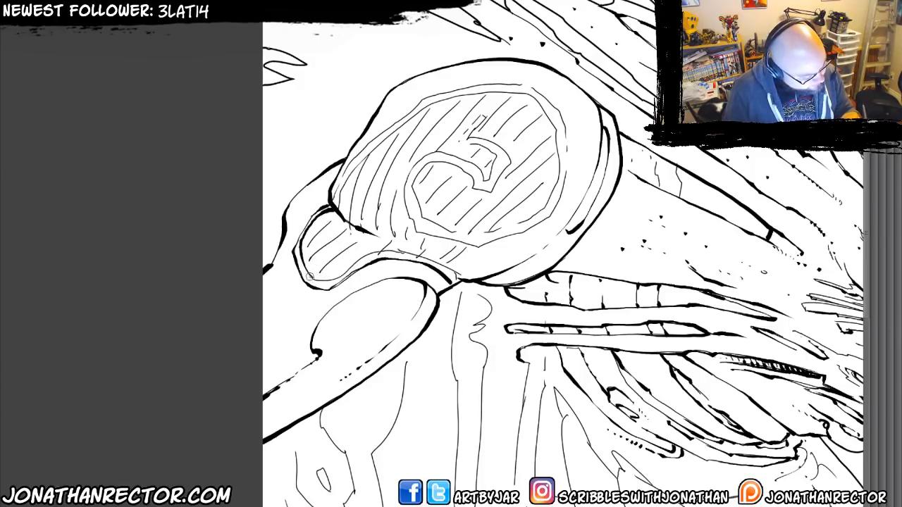
mouse_move(327, 279)
left_mouse_down()
mouse_move(390, 252)
mouse_move(448, 273)
left_mouse_up()
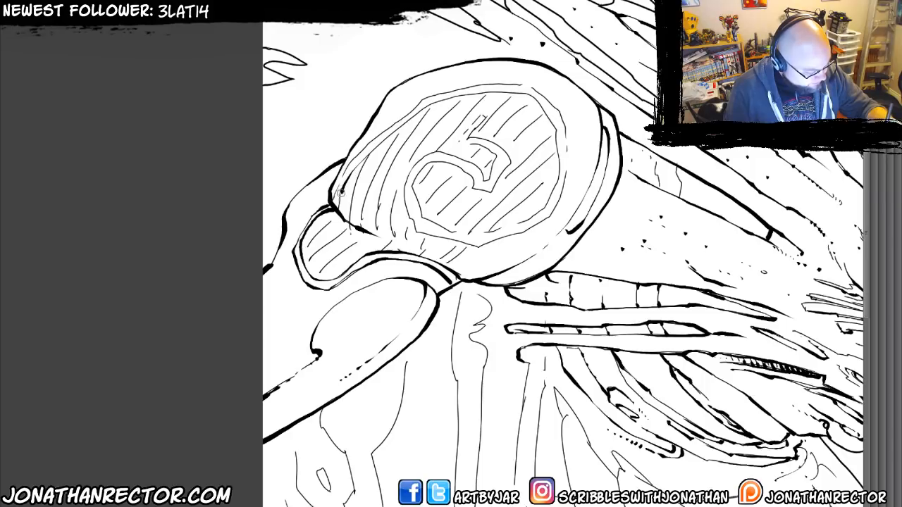
Ink the disc's recessed inner border and carry the heavy line around the spiral to its hooked centre.
mouse_move(343, 203)
left_mouse_down()
mouse_move(354, 165)
mouse_move(427, 105)
mouse_move(482, 91)
mouse_move(524, 93)
mouse_move(555, 133)
mouse_move(560, 193)
mouse_move(550, 217)
mouse_move(495, 241)
left_mouse_up()
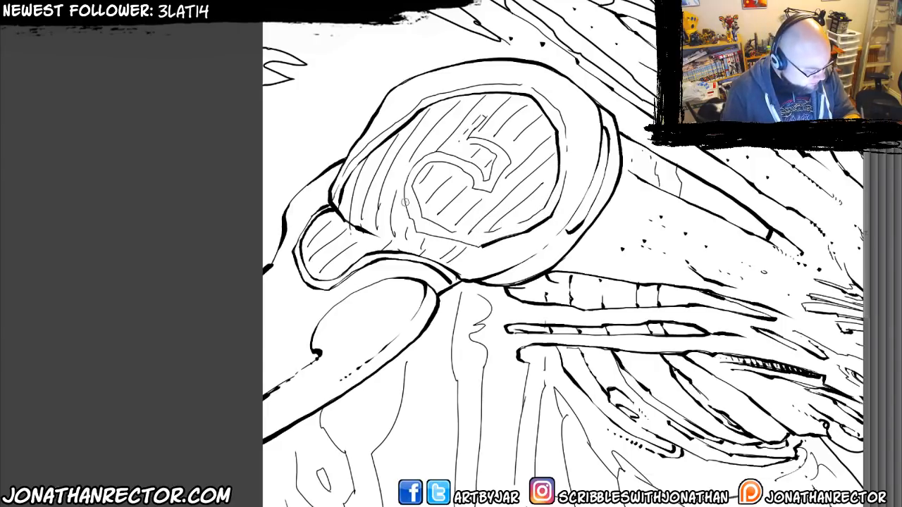
mouse_move(405, 202)
left_mouse_down()
mouse_move(429, 238)
mouse_move(481, 246)
left_mouse_up()
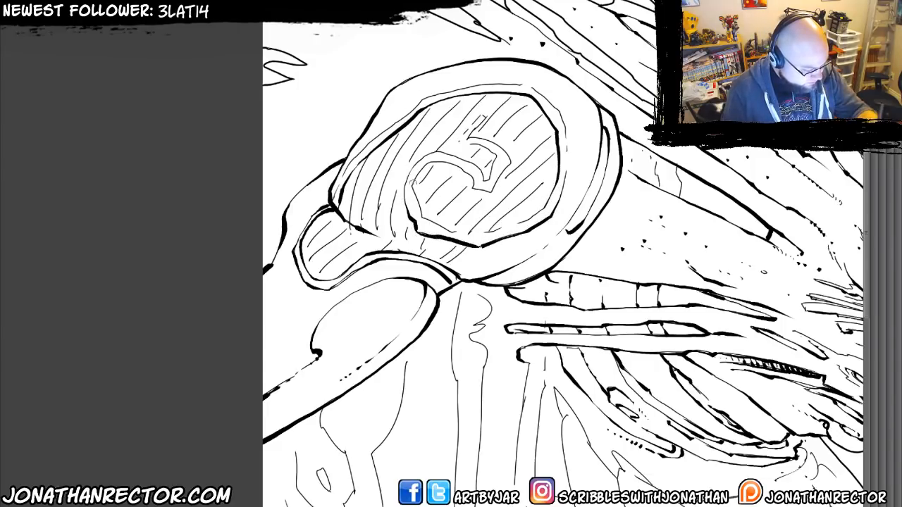
mouse_move(419, 215)
left_mouse_down()
mouse_move(417, 165)
mouse_move(453, 162)
mouse_move(472, 186)
mouse_move(491, 192)
mouse_move(509, 159)
mouse_move(479, 144)
mouse_move(491, 168)
left_mouse_up()
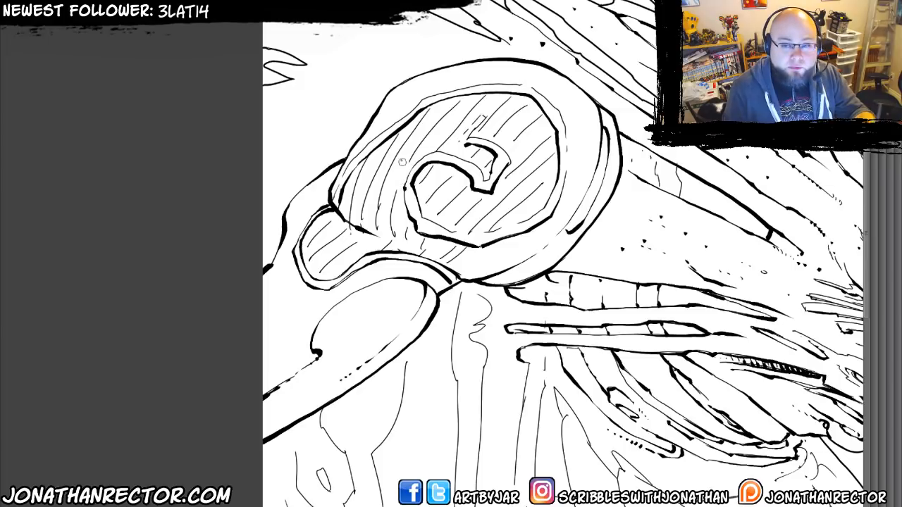
Thicken the ends of the hatching strokes inside the spiral, around its hooked centre and along the recess's upper rim.
left_click_drag(383, 200, 375, 222)
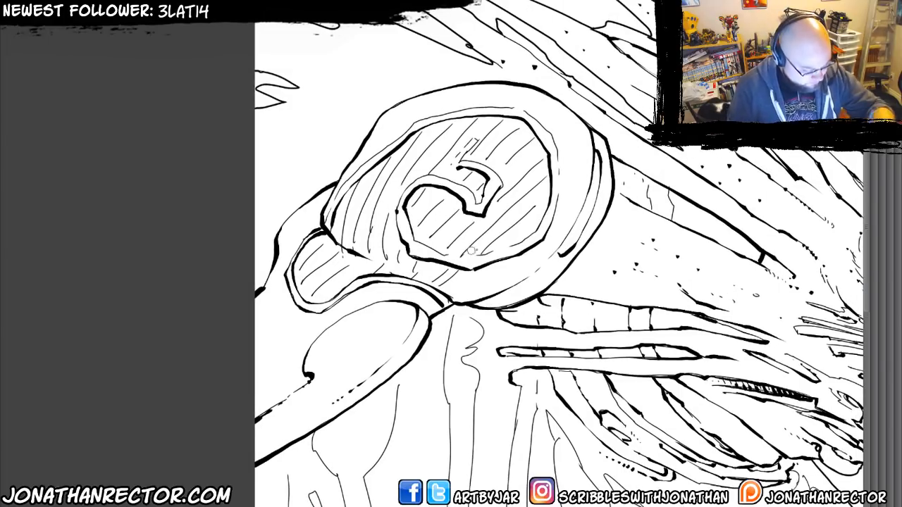
mouse_move(501, 235)
left_mouse_down()
mouse_move(484, 250)
mouse_move(468, 242)
mouse_move(484, 232)
mouse_move(460, 257)
mouse_move(455, 241)
mouse_move(441, 240)
mouse_move(445, 223)
mouse_move(413, 231)
left_mouse_up()
left_click_drag(417, 197, 407, 212)
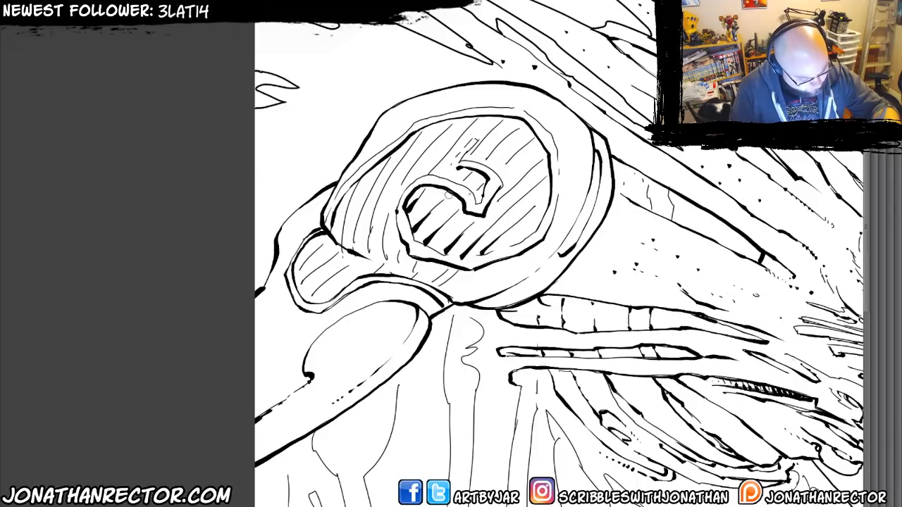
mouse_move(527, 213)
left_mouse_down()
mouse_move(546, 196)
mouse_move(523, 191)
mouse_move(543, 169)
mouse_move(523, 177)
mouse_move(545, 157)
mouse_move(512, 152)
mouse_move(521, 148)
mouse_move(499, 170)
mouse_move(486, 160)
mouse_move(524, 124)
left_mouse_up()
left_click_drag(489, 136, 504, 120)
mouse_move(472, 155)
left_mouse_down()
mouse_move(463, 157)
mouse_move(462, 182)
left_mouse_up()
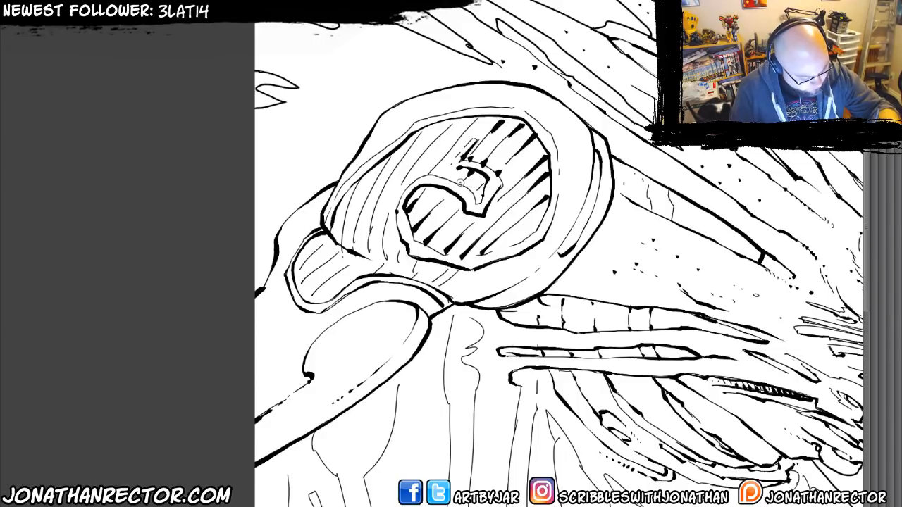
left_click_drag(465, 136, 475, 122)
left_click_drag(439, 163, 431, 174)
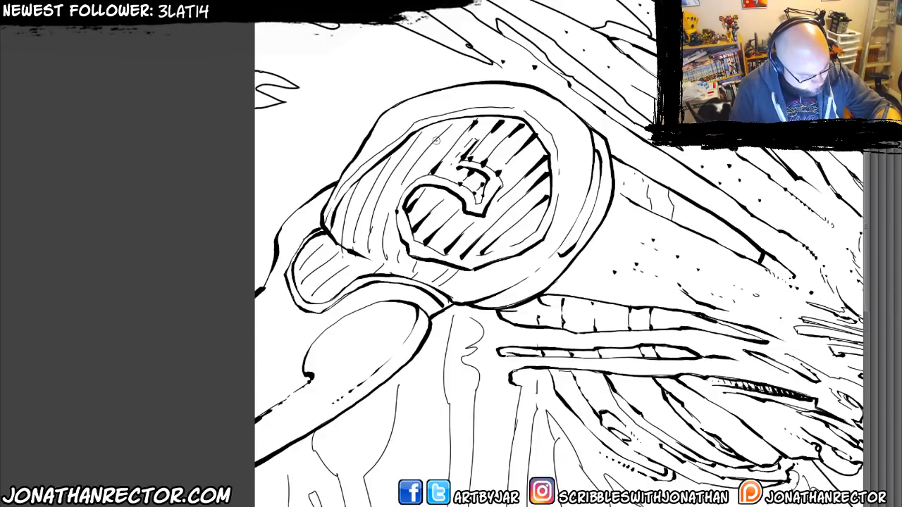
left_click_drag(437, 140, 451, 125)
mouse_move(414, 166)
left_mouse_down()
mouse_move(386, 215)
mouse_move(383, 261)
mouse_move(398, 243)
mouse_move(396, 260)
mouse_move(415, 270)
left_mouse_up()
left_click_drag(419, 262, 421, 274)
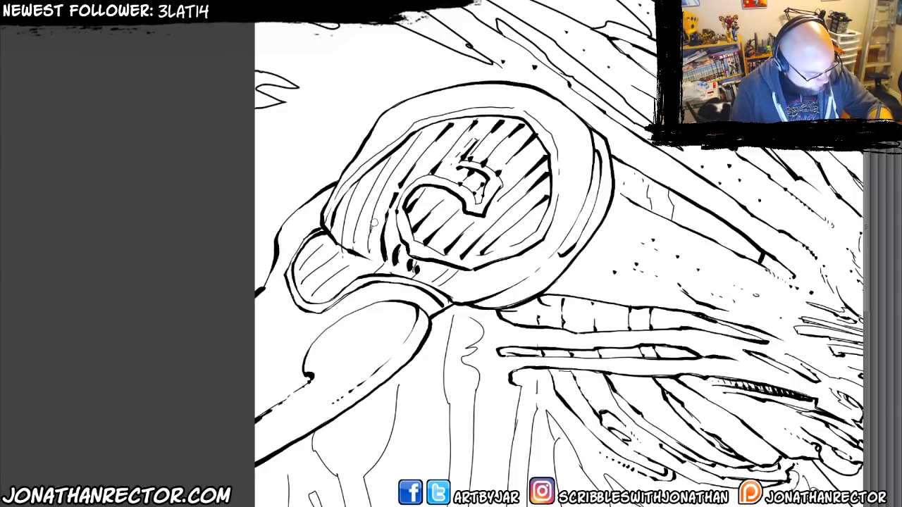
Thicken the hatching strokes in the recess's outer part beside the spiral and in the small rounded lobe.
mouse_move(377, 220)
left_mouse_down()
mouse_move(369, 249)
mouse_move(379, 178)
mouse_move(350, 245)
left_mouse_up()
left_click_drag(353, 210, 340, 247)
mouse_move(358, 181)
left_mouse_down()
mouse_move(346, 202)
mouse_move(352, 188)
left_mouse_up()
left_click_drag(373, 181, 366, 190)
mouse_move(391, 158)
left_mouse_down()
mouse_move(375, 189)
mouse_move(385, 166)
left_mouse_up()
left_click_drag(419, 134, 395, 169)
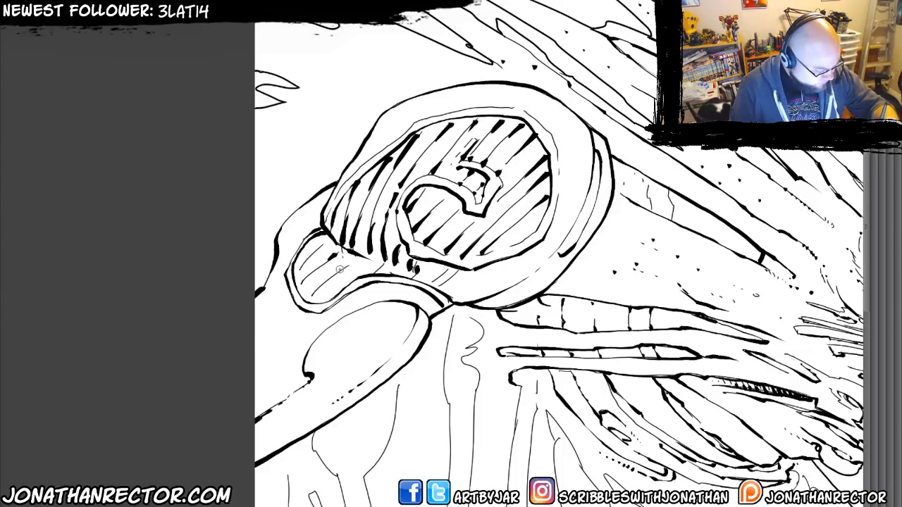
left_click_drag(351, 261, 308, 301)
mouse_move(323, 265)
left_mouse_down()
mouse_move(296, 289)
mouse_move(295, 276)
left_mouse_up()
left_click_drag(329, 237, 319, 247)
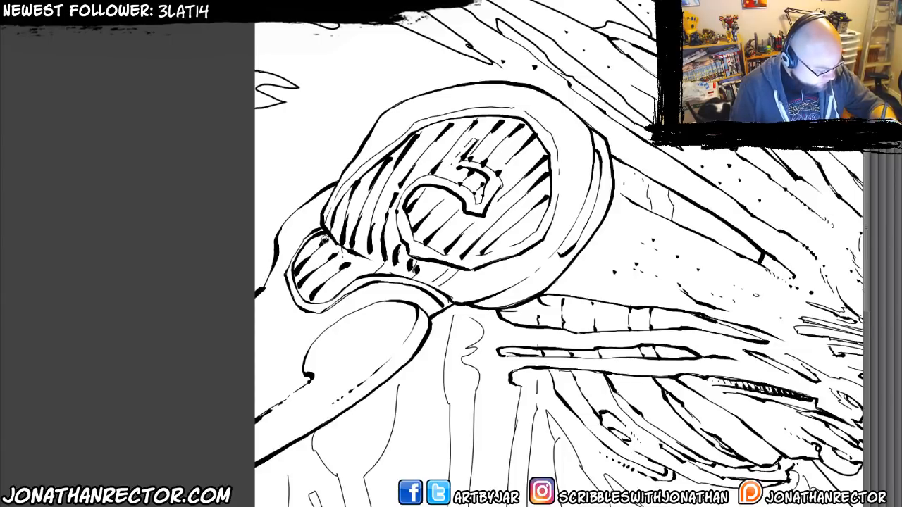
Ink a heavy contour along the arm below the neck and outline its first overlapping pointed plates.
left_click_drag(355, 329, 386, 305)
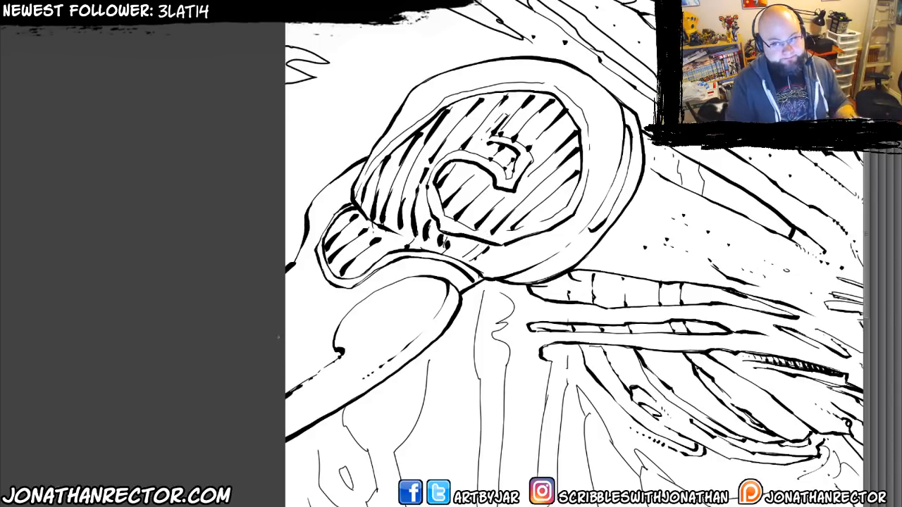
left_click_drag(295, 328, 306, 272)
left_click_drag(260, 313, 104, 204)
mouse_move(310, 444)
left_mouse_down()
mouse_move(303, 433)
mouse_move(144, 431)
left_mouse_up()
left_click_drag(378, 346, 352, 389)
left_click_drag(344, 339, 297, 307)
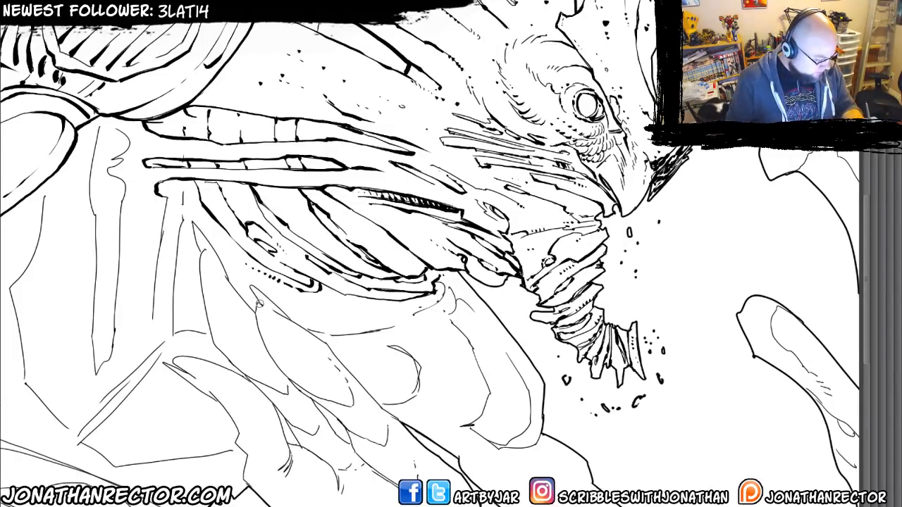
mouse_move(248, 283)
left_mouse_down()
mouse_move(319, 339)
mouse_move(482, 503)
left_mouse_up()
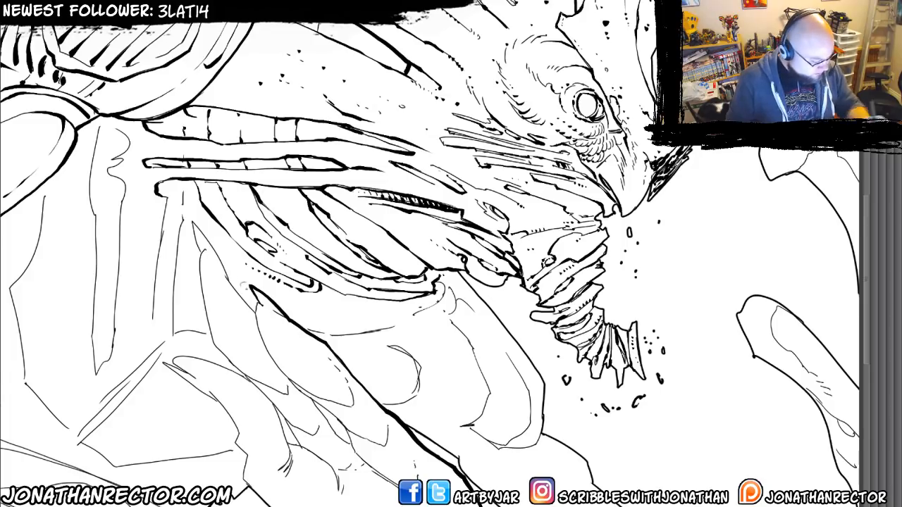
mouse_move(258, 302)
left_mouse_down()
mouse_move(255, 322)
mouse_move(289, 382)
mouse_move(354, 409)
mouse_move(353, 390)
mouse_move(344, 424)
mouse_move(386, 445)
mouse_move(398, 487)
left_mouse_up()
left_click_drag(324, 417, 345, 442)
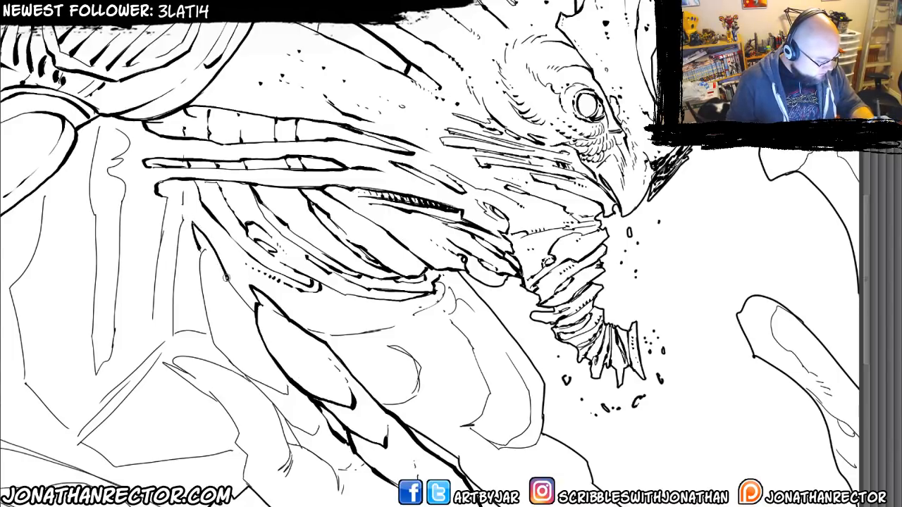
Ink the neighbouring long plate's pointed tip and both edges down to its lower scales, undoing the last stray stroke.
mouse_move(226, 278)
left_mouse_down()
mouse_move(255, 313)
mouse_move(286, 320)
left_mouse_up()
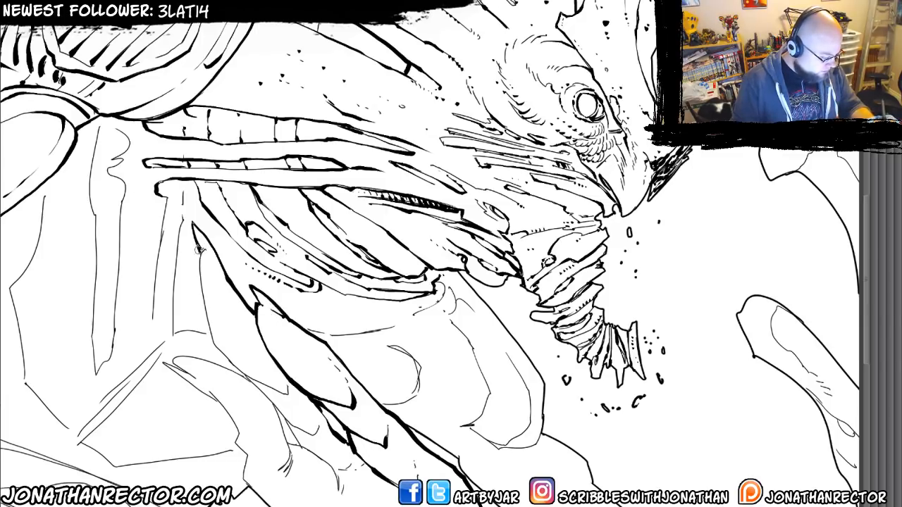
mouse_move(201, 252)
left_mouse_down()
mouse_move(210, 333)
mouse_move(267, 387)
mouse_move(217, 336)
left_mouse_up()
mouse_move(212, 312)
left_mouse_down()
mouse_move(280, 374)
mouse_move(282, 396)
mouse_move(309, 431)
left_mouse_up()
key("ctrl+z")
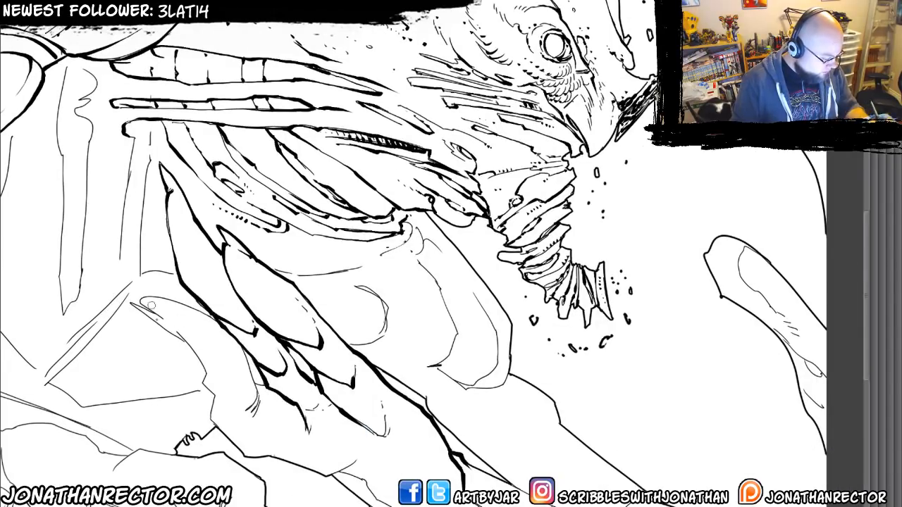
Ink the pointed spur below the plates with a heavy jagged underside, its upper edge and short inner accents.
mouse_move(132, 305)
left_mouse_down()
mouse_move(189, 345)
mouse_move(225, 437)
mouse_move(308, 471)
mouse_move(359, 462)
left_mouse_up()
scroll(303, 427, "down", 3)
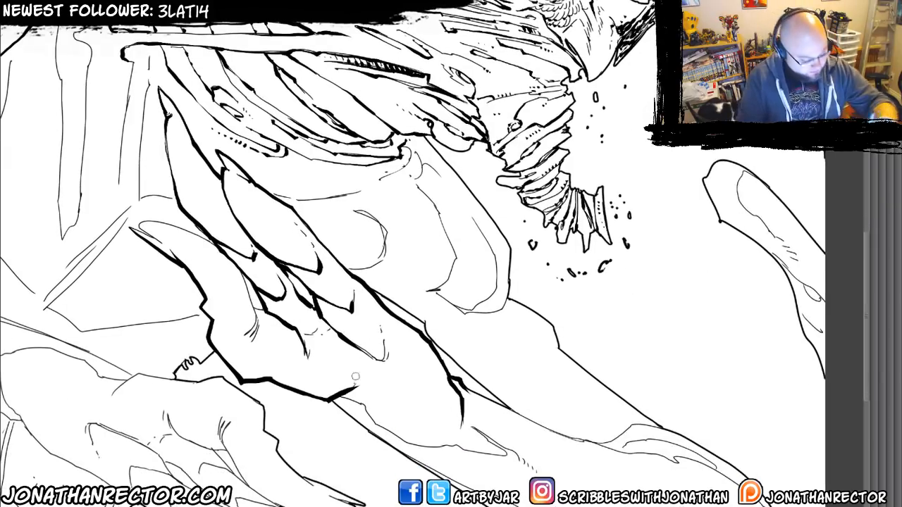
left_click_drag(357, 379, 364, 377)
left_click_drag(172, 262, 188, 284)
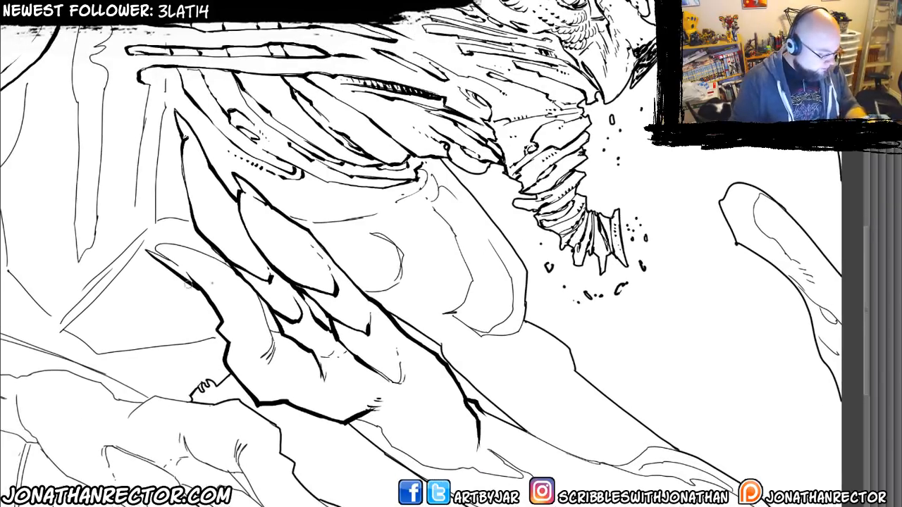
mouse_move(146, 249)
left_mouse_down()
mouse_move(180, 268)
mouse_move(152, 244)
mouse_move(180, 245)
mouse_move(243, 274)
mouse_move(275, 345)
left_mouse_up()
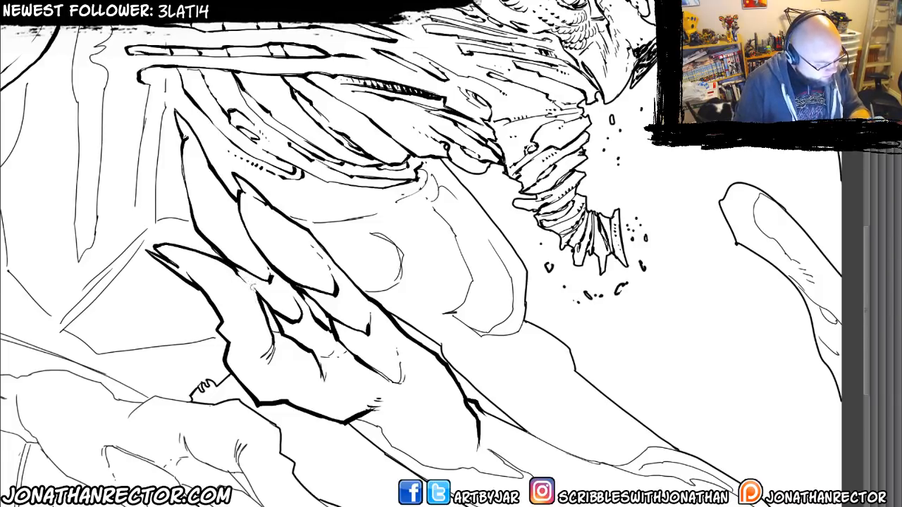
left_click_drag(241, 274, 262, 320)
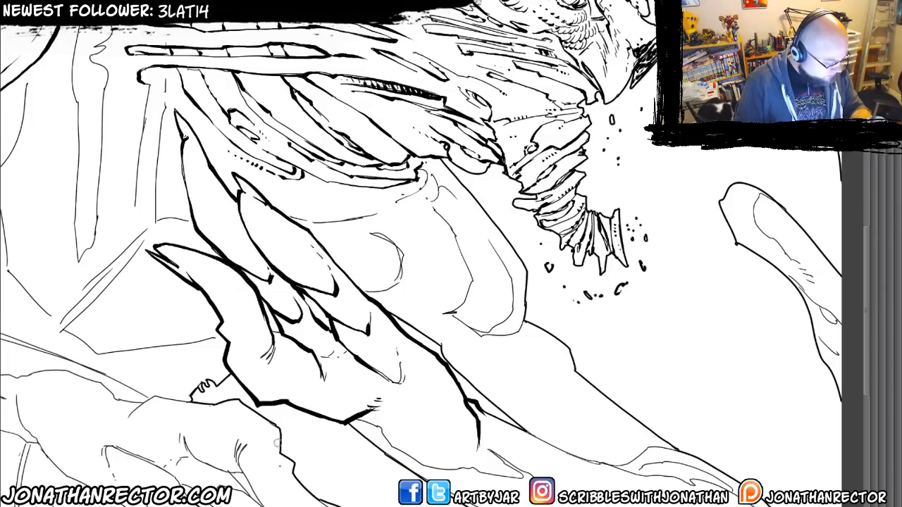
Ink the rounded elbow end where the plates meet the forearm, shading its underside with curved hatching and small dots.
left_click_drag(217, 365, 160, 308)
mouse_move(239, 359)
left_mouse_down()
mouse_move(196, 281)
mouse_move(262, 279)
mouse_move(325, 318)
mouse_move(352, 310)
mouse_move(296, 310)
left_mouse_up()
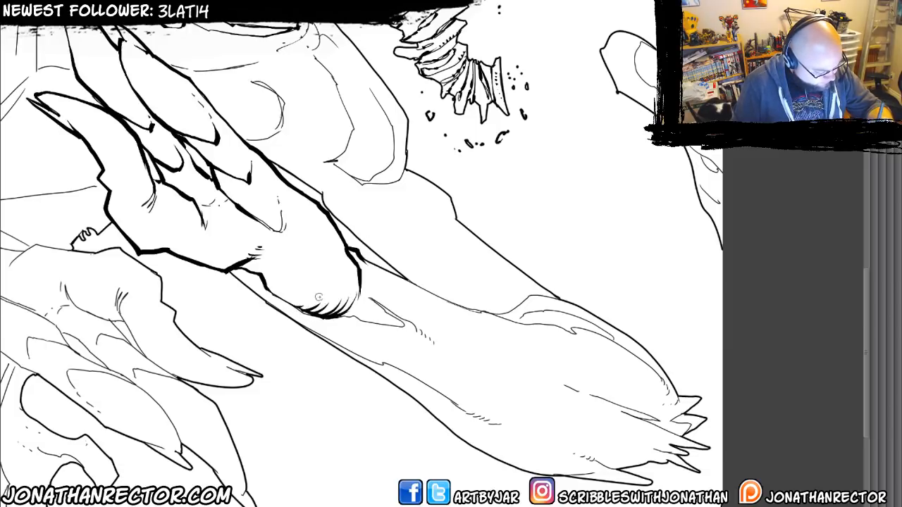
mouse_move(236, 314)
left_mouse_down()
mouse_move(208, 282)
mouse_move(218, 294)
left_mouse_up()
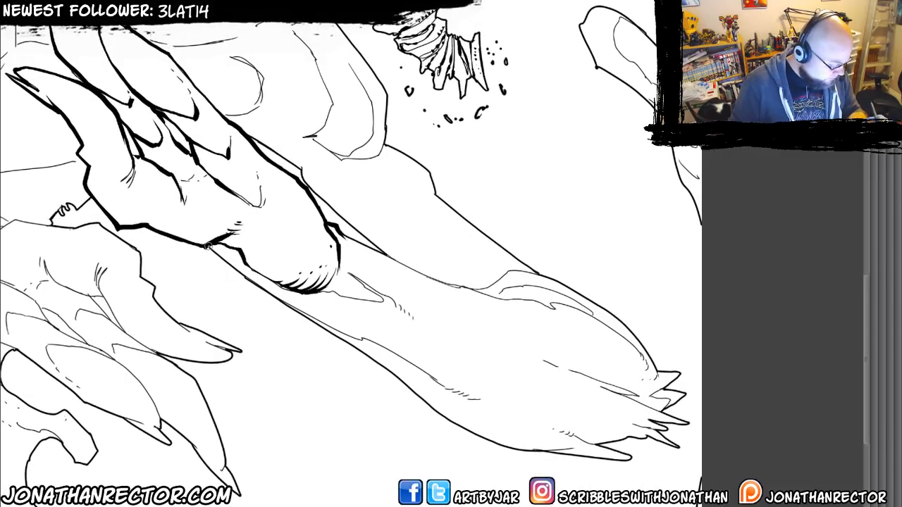
Ink the forearm's lower contour below the elbow and undo the stroke at the elbow's wedge-shaped fold.
left_click_drag(207, 245, 354, 340)
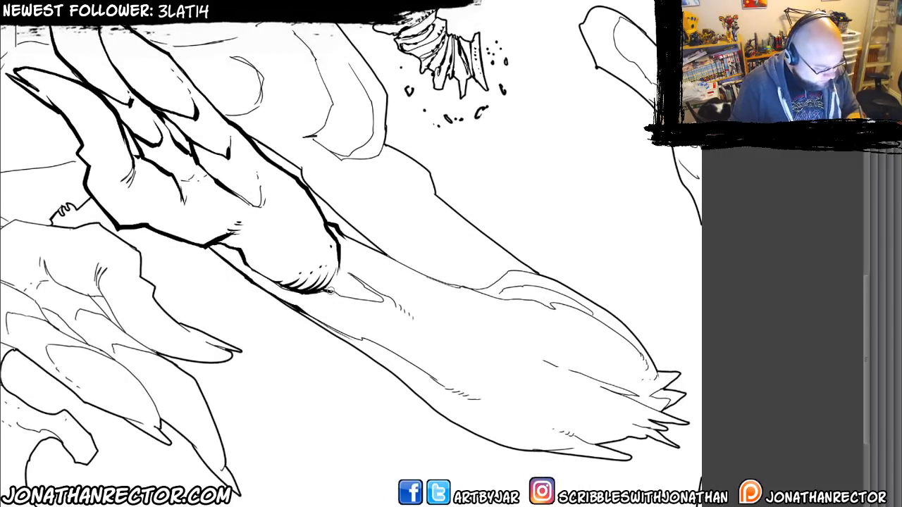
mouse_move(329, 291)
left_mouse_down()
mouse_move(378, 300)
mouse_move(234, 268)
mouse_move(335, 312)
left_mouse_up()
key("ctrl+z")
Ink the elbow's wedge-shaped fold, the forearm's upper contour and the nested outlines of the raised ridge near its end.
mouse_move(203, 253)
left_mouse_down()
mouse_move(328, 308)
mouse_move(401, 291)
mouse_move(437, 310)
left_mouse_up()
left_click_drag(512, 374, 520, 392)
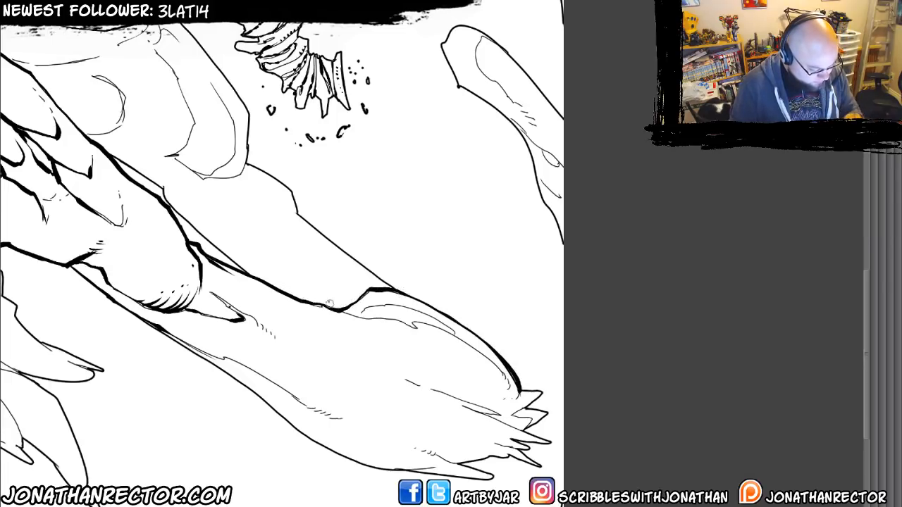
left_click_drag(338, 310, 472, 347)
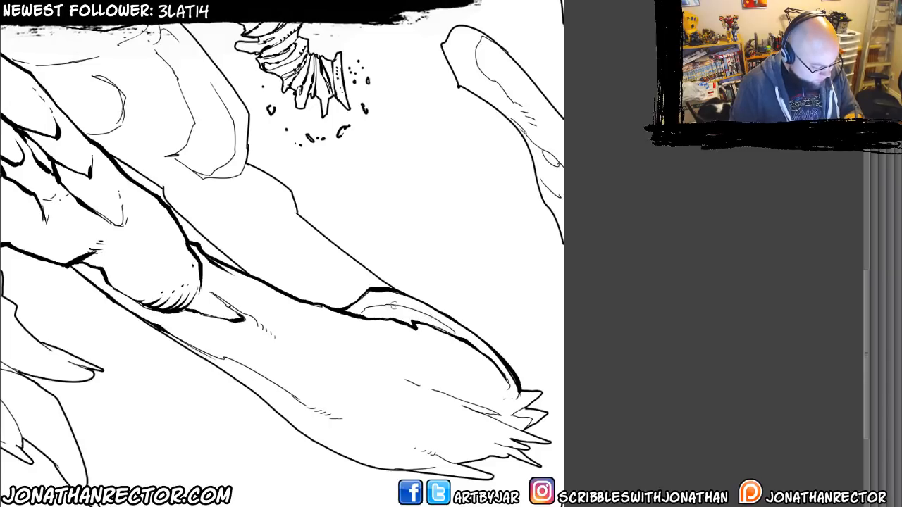
left_click_drag(393, 305, 457, 336)
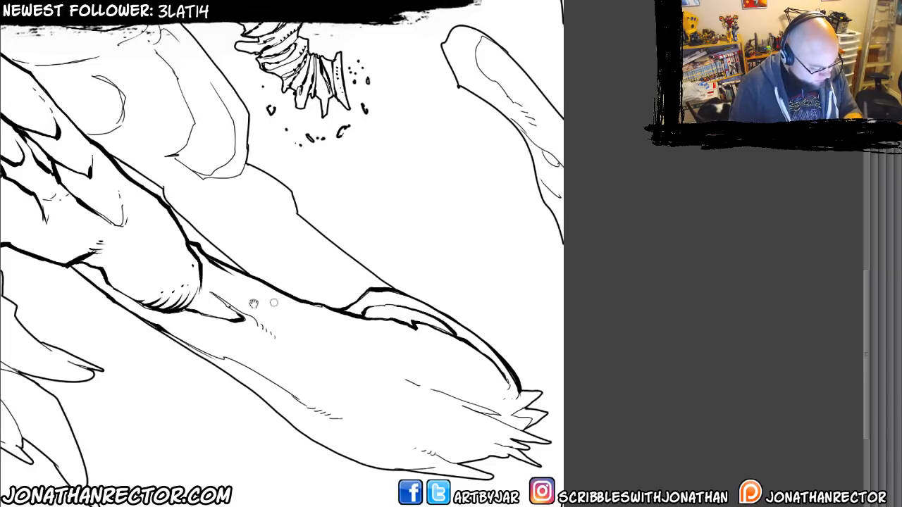
Ink the notched inner line and heavy lower contour along the forearm's underside, adding short hatch ticks.
mouse_move(191, 321)
left_mouse_down()
mouse_move(166, 280)
mouse_move(270, 351)
left_mouse_up()
mouse_move(212, 333)
left_mouse_down()
mouse_move(263, 366)
mouse_move(339, 384)
left_mouse_up()
left_click_drag(248, 349, 205, 316)
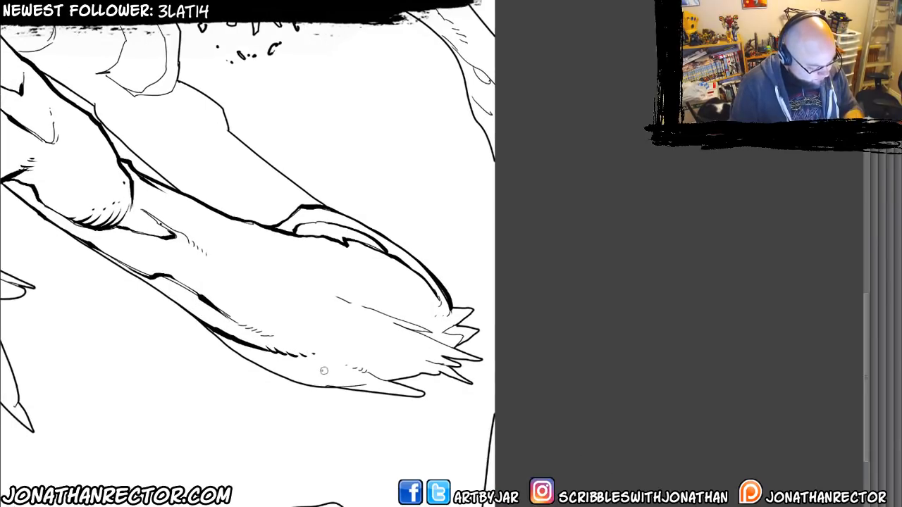
mouse_move(368, 384)
left_mouse_down()
mouse_move(281, 375)
mouse_move(206, 333)
left_mouse_up()
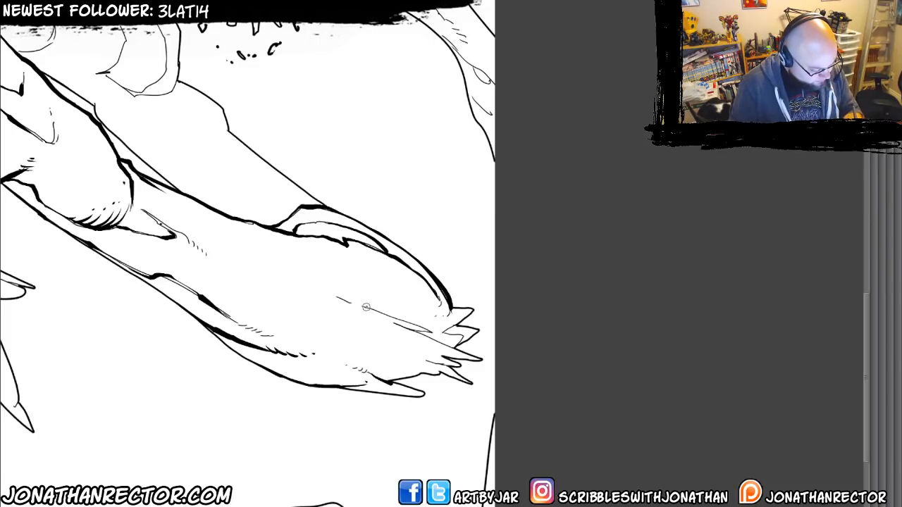
Ink tapered shadow strokes running into the spiky fringe at the forearm's end.
left_click_drag(366, 307, 431, 332)
left_click_drag(383, 317, 465, 355)
left_click_drag(422, 345, 445, 356)
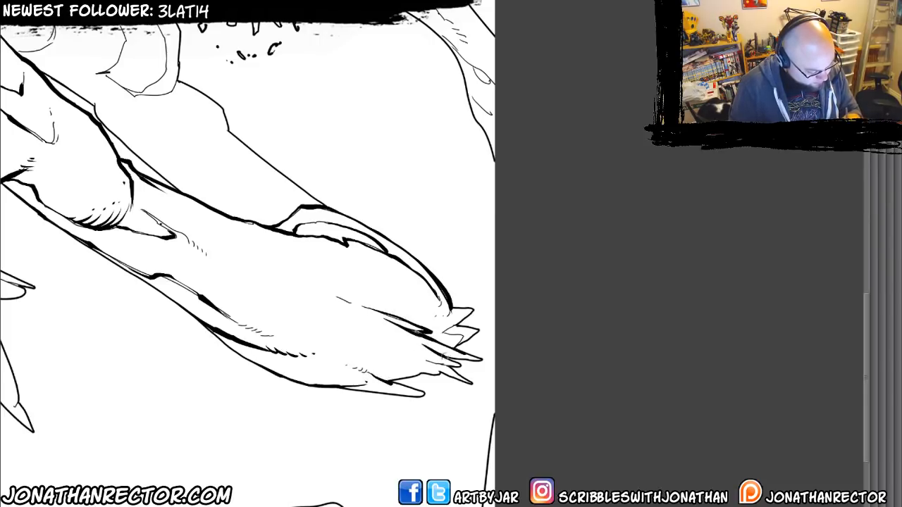
left_click_drag(384, 335, 454, 371)
left_click_drag(350, 337, 424, 377)
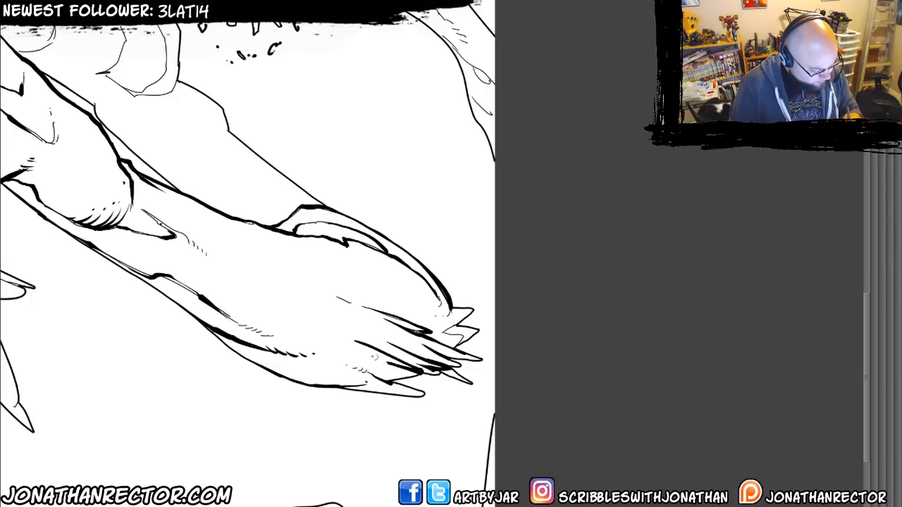
left_click_drag(366, 354, 402, 374)
left_click_drag(354, 360, 389, 381)
left_click_drag(355, 334, 390, 344)
mouse_move(390, 343)
left_mouse_down()
mouse_move(362, 322)
mouse_move(249, 307)
mouse_move(342, 306)
mouse_move(331, 316)
mouse_move(373, 339)
left_mouse_up()
Ink the far arm's notched outer contour with a dotted accent, its inner lengthwise lines and the small joint behind the elbow.
left_click_drag(231, 375, 432, 493)
mouse_move(336, 223)
left_mouse_down()
mouse_move(352, 264)
mouse_move(376, 289)
mouse_move(429, 315)
left_mouse_up()
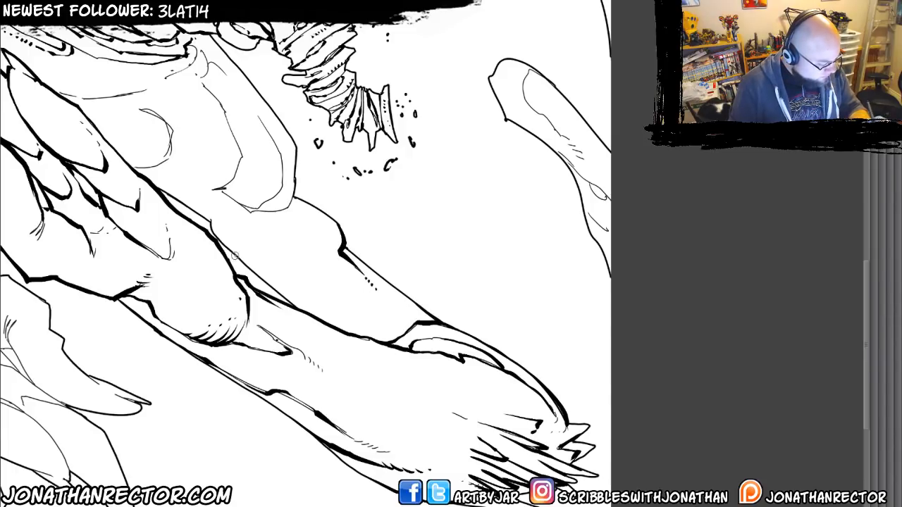
left_click_drag(249, 266, 297, 308)
left_click_drag(203, 211, 234, 232)
left_click_drag(297, 235, 415, 358)
mouse_move(280, 235)
left_mouse_down()
mouse_move(296, 237)
mouse_move(262, 243)
mouse_move(315, 298)
left_mouse_up()
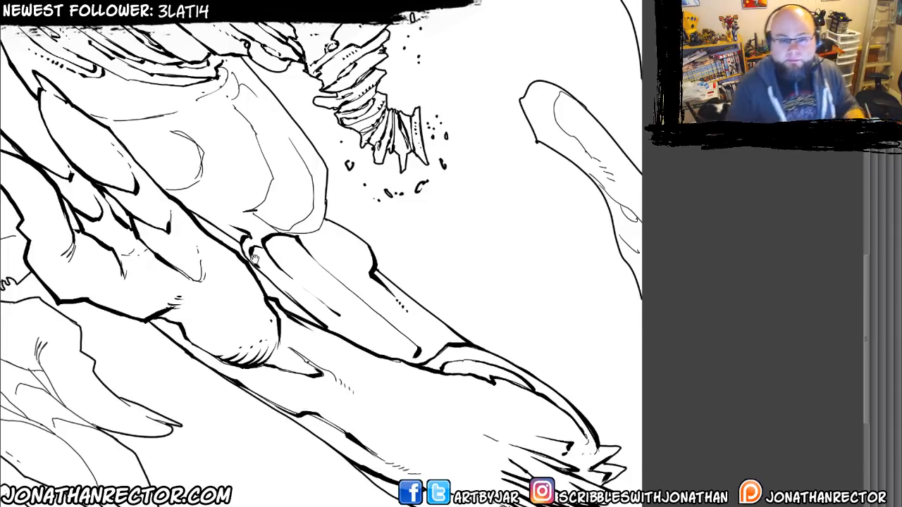
Ink the heavy inner contour of the large rounded muscle on the far upper arm.
mouse_move(244, 237)
left_mouse_down()
mouse_move(375, 331)
mouse_move(372, 356)
left_mouse_up()
mouse_move(365, 198)
left_mouse_down()
mouse_move(362, 221)
mouse_move(349, 215)
mouse_move(379, 243)
mouse_move(399, 321)
mouse_move(369, 331)
mouse_move(334, 283)
left_mouse_up()
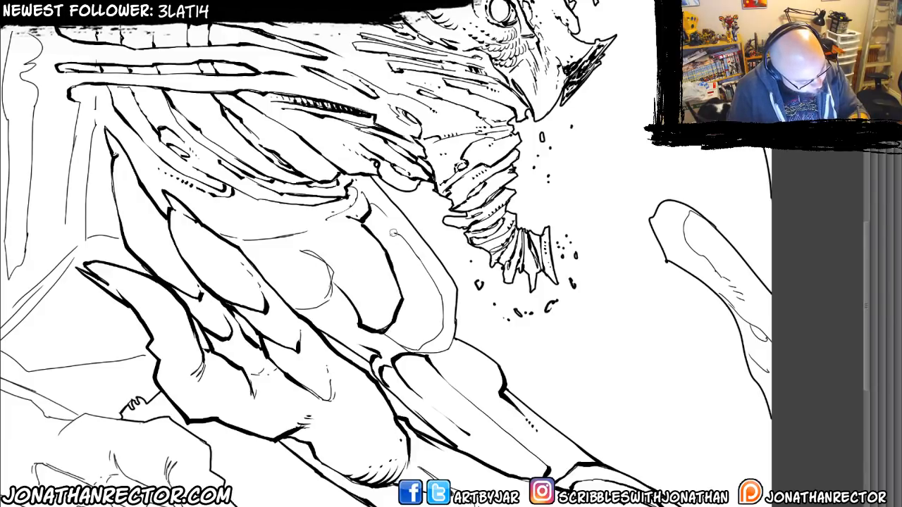
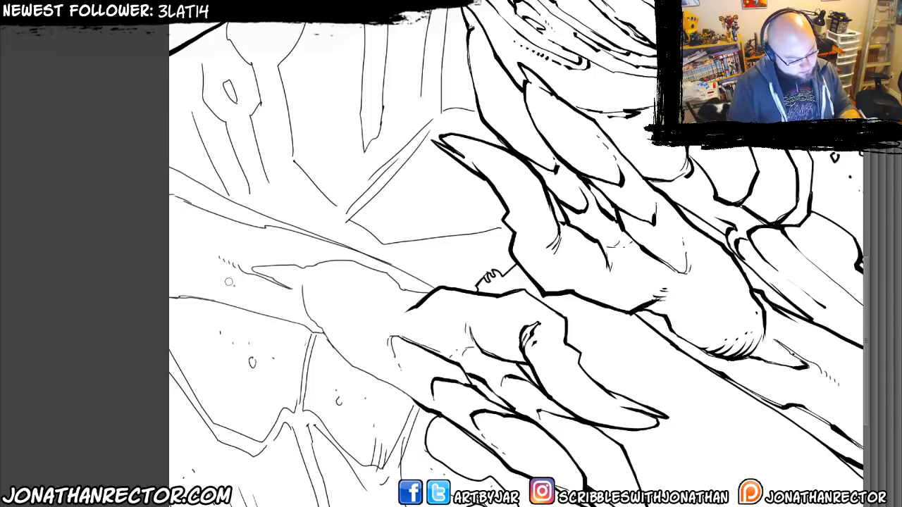
Ink the heavy oval contour of the lower hand's back, its underside edge and the line above the wrist.
mouse_move(456, 341)
left_mouse_down()
mouse_move(424, 337)
mouse_move(384, 301)
mouse_move(312, 277)
mouse_move(308, 314)
mouse_move(328, 342)
mouse_move(432, 410)
left_mouse_up()
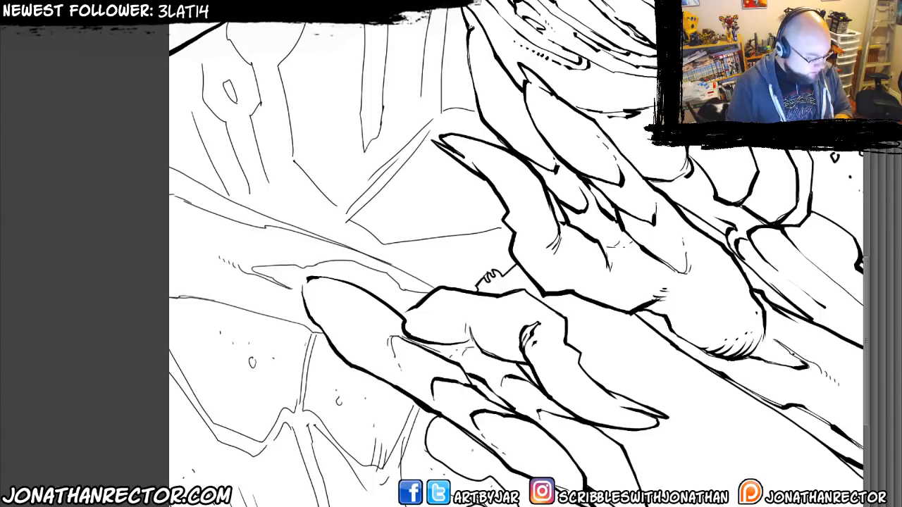
left_click_drag(226, 307, 238, 345)
mouse_move(335, 301)
left_mouse_down()
mouse_move(435, 325)
mouse_move(372, 340)
left_mouse_up()
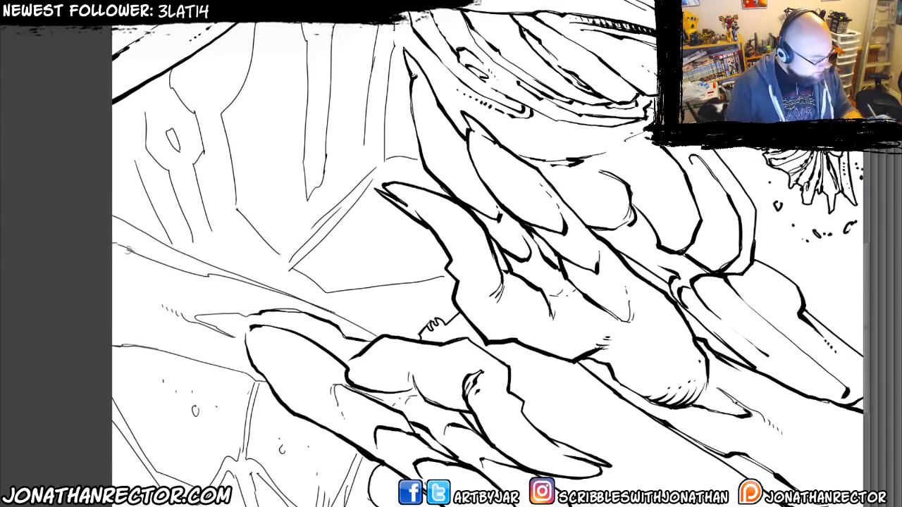
Ink the two long upper contours of the lower forearm out to the page edge, redoing the topmost stroke.
left_click_drag(146, 258, 109, 244)
mouse_move(192, 274)
left_mouse_down()
mouse_move(296, 300)
mouse_move(376, 340)
left_mouse_up()
left_click_drag(216, 263, 270, 291)
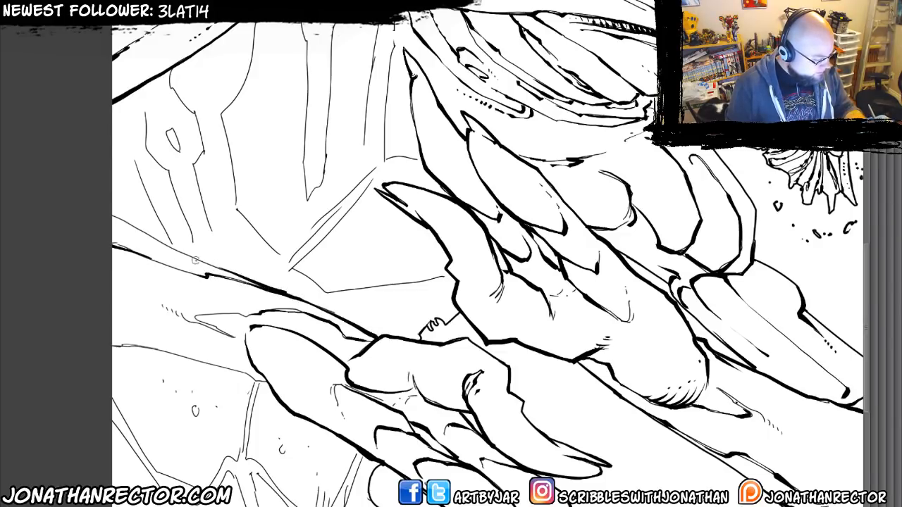
left_click_drag(195, 261, 113, 218)
key("ctrl+z")
left_click_drag(217, 269, 113, 218)
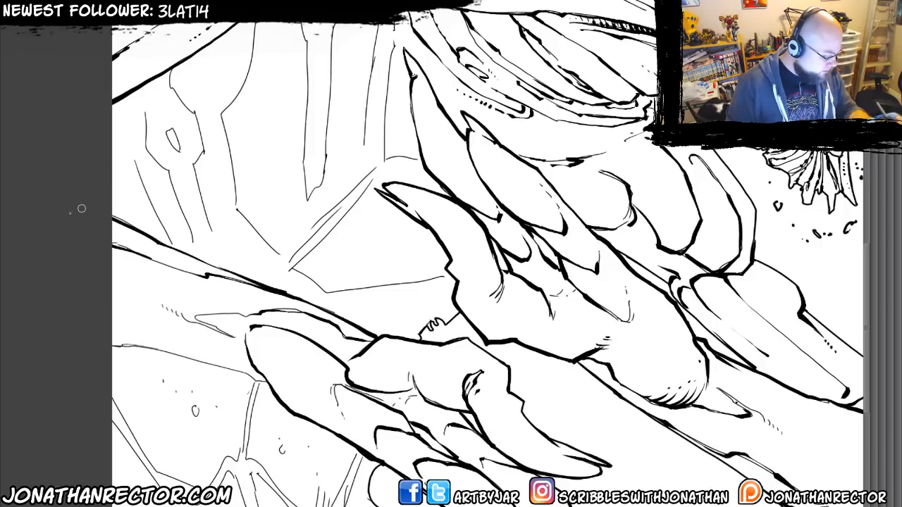
Ink the lower forearm's underside contour and darken the wrist crease, adding short accent ticks.
mouse_move(112, 349)
left_mouse_down()
mouse_move(138, 347)
mouse_move(261, 380)
left_mouse_up()
left_click_drag(231, 334, 198, 317)
mouse_move(198, 317)
left_mouse_down()
mouse_move(229, 317)
mouse_move(255, 300)
mouse_move(184, 299)
left_mouse_up()
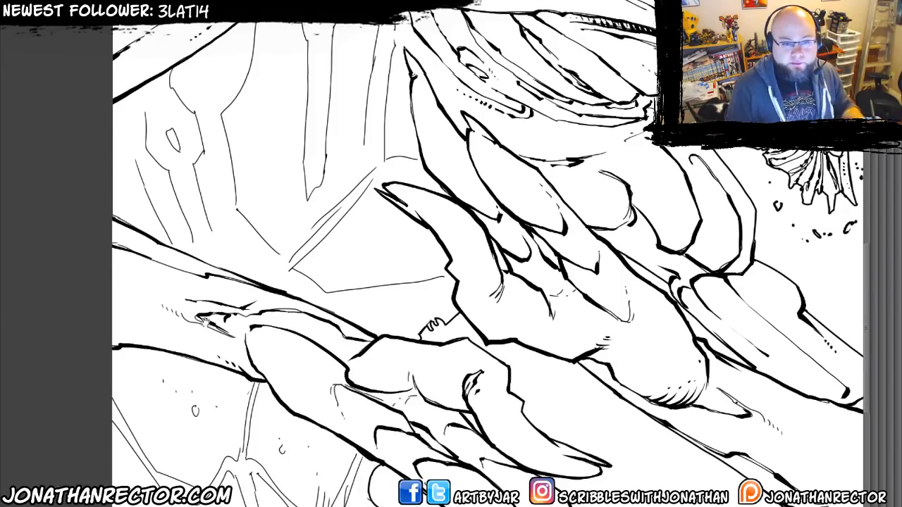
mouse_move(124, 336)
left_mouse_down()
mouse_move(230, 278)
mouse_move(250, 287)
left_mouse_up()
Ink the narrow hanging strip above the hands, with the contours on either side of it and a dotted accent.
mouse_move(298, 188)
left_mouse_down()
mouse_move(269, 343)
mouse_move(285, 441)
mouse_move(303, 388)
left_mouse_up()
left_click_drag(284, 314, 259, 243)
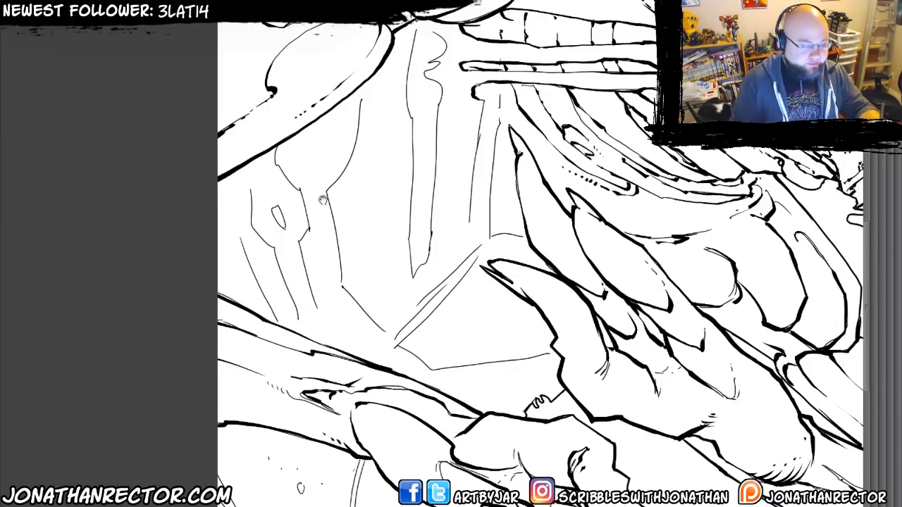
left_click_drag(323, 201, 301, 219)
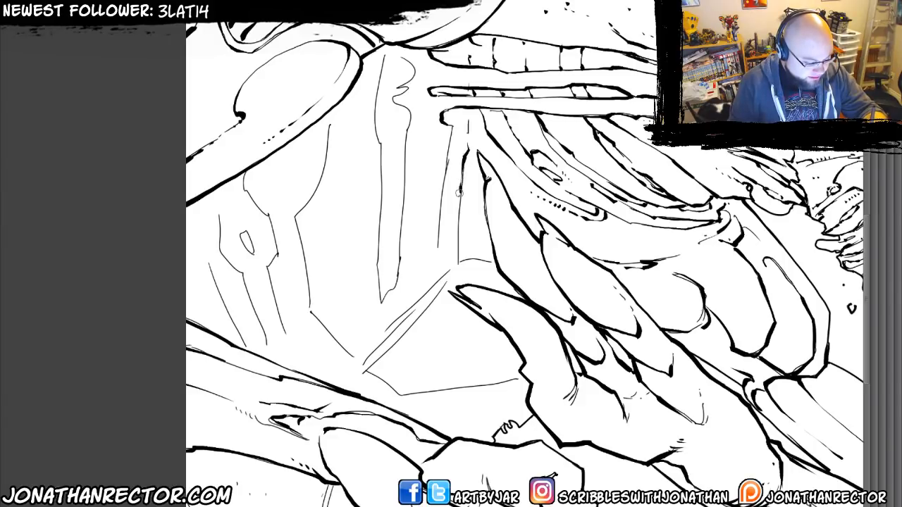
mouse_move(459, 235)
left_mouse_down()
mouse_move(456, 280)
mouse_move(497, 262)
left_mouse_up()
mouse_move(400, 105)
left_mouse_down()
mouse_move(396, 283)
mouse_move(378, 322)
mouse_move(383, 200)
mouse_move(371, 70)
left_mouse_up()
mouse_move(327, 140)
left_mouse_down()
mouse_move(295, 218)
mouse_move(308, 297)
mouse_move(354, 356)
left_mouse_up()
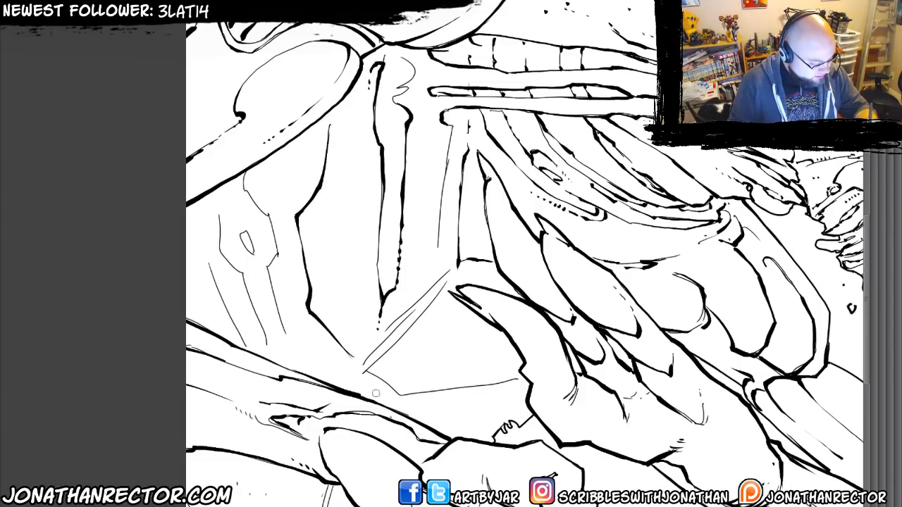
Ink the outer contour and small oval hole of the knobbed form above the forearm, adding hatch ticks.
left_click_drag(244, 174, 277, 251)
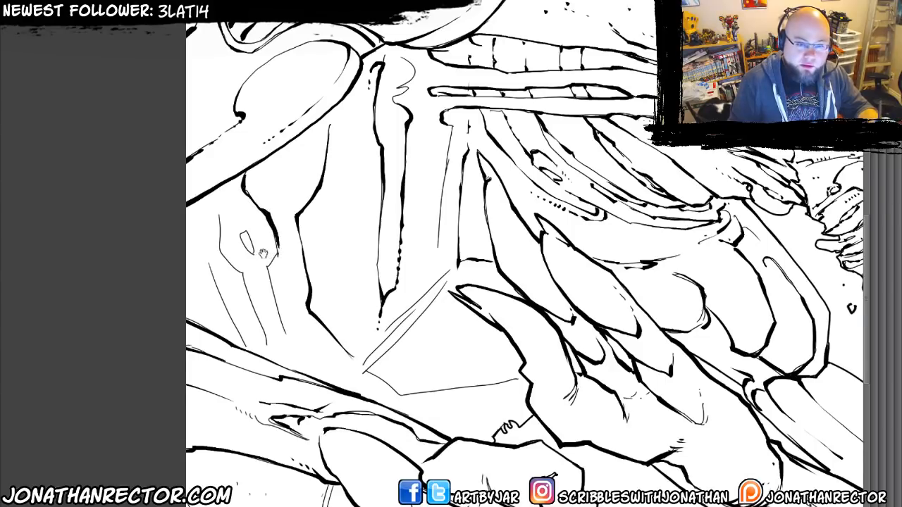
left_click_drag(284, 198, 304, 184)
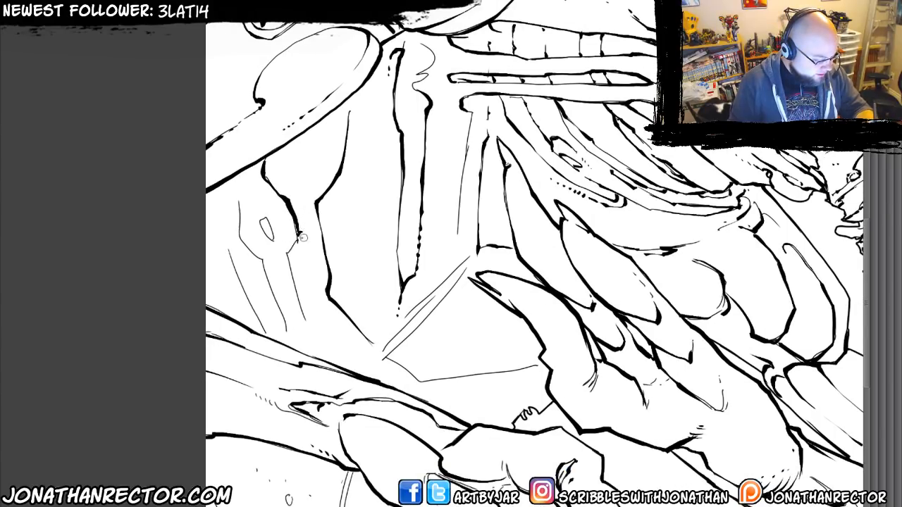
left_click_drag(289, 251, 307, 328)
left_click_drag(271, 235, 258, 206)
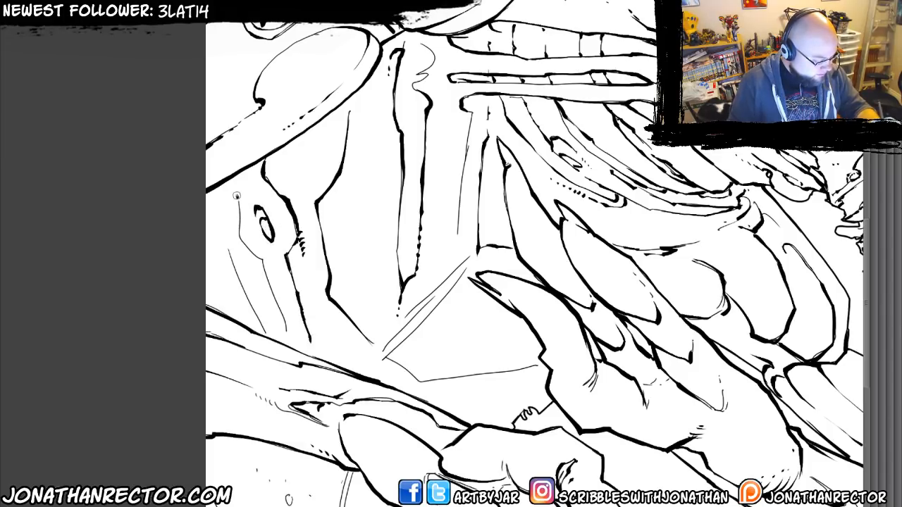
Ink the remaining strands of the knobbed form down to the forearm and the small notched shapes at the page edge.
mouse_move(238, 227)
left_mouse_down()
mouse_move(261, 258)
mouse_move(285, 327)
left_mouse_up()
mouse_move(273, 297)
left_mouse_down()
mouse_move(250, 256)
mouse_move(229, 253)
mouse_move(217, 204)
left_mouse_up()
left_click_drag(233, 266, 262, 332)
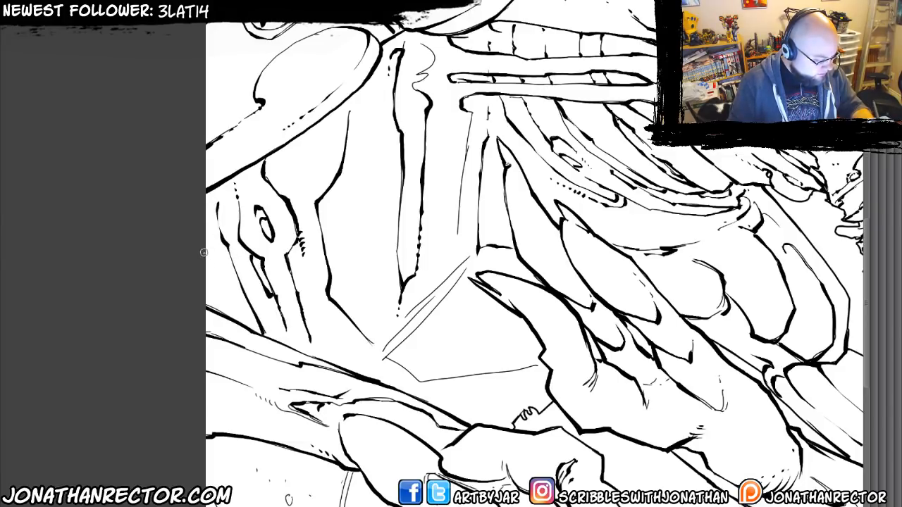
mouse_move(223, 296)
left_mouse_down()
mouse_move(219, 239)
mouse_move(238, 252)
left_mouse_up()
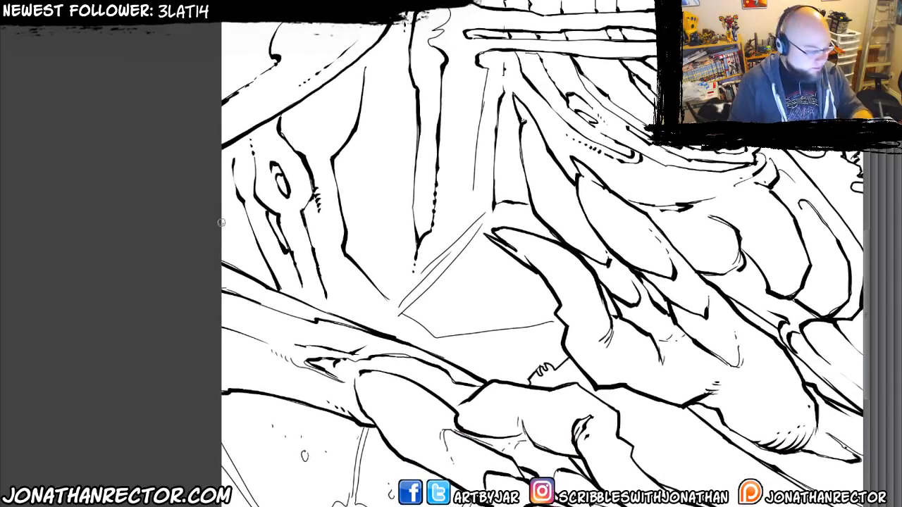
mouse_move(219, 208)
left_mouse_down()
mouse_move(241, 238)
mouse_move(245, 268)
left_mouse_up()
mouse_move(242, 236)
left_mouse_down()
mouse_move(258, 268)
mouse_move(247, 273)
mouse_move(228, 240)
left_mouse_up()
Ink the upper edge of the slanted band beside the thumb claw and the broken vertical line meeting its upper end.
left_click_drag(327, 244, 351, 244)
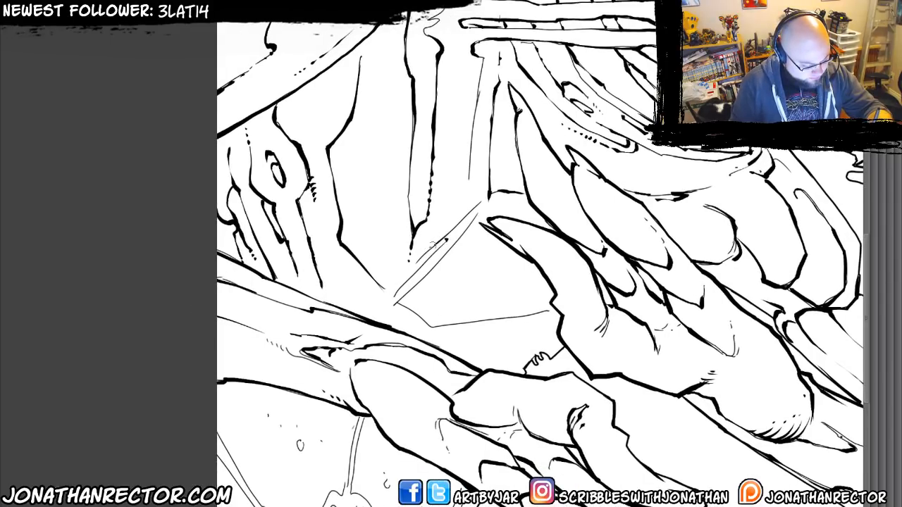
mouse_move(432, 243)
left_mouse_down()
mouse_move(391, 297)
mouse_move(369, 274)
left_mouse_up()
mouse_move(455, 230)
left_mouse_down()
mouse_move(476, 196)
mouse_move(472, 127)
mouse_move(459, 174)
left_mouse_up()
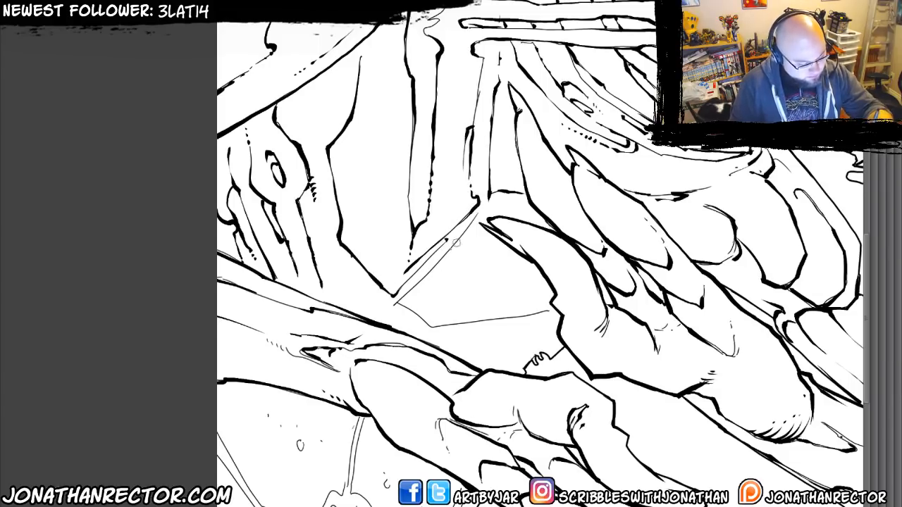
Ink the slanted band's lower edge, the line running to the upper hand, and ragged accents between the two hands.
mouse_move(466, 229)
left_mouse_down()
mouse_move(398, 302)
mouse_move(216, 320)
mouse_move(258, 344)
mouse_move(372, 327)
left_mouse_up()
left_click_drag(212, 361, 428, 278)
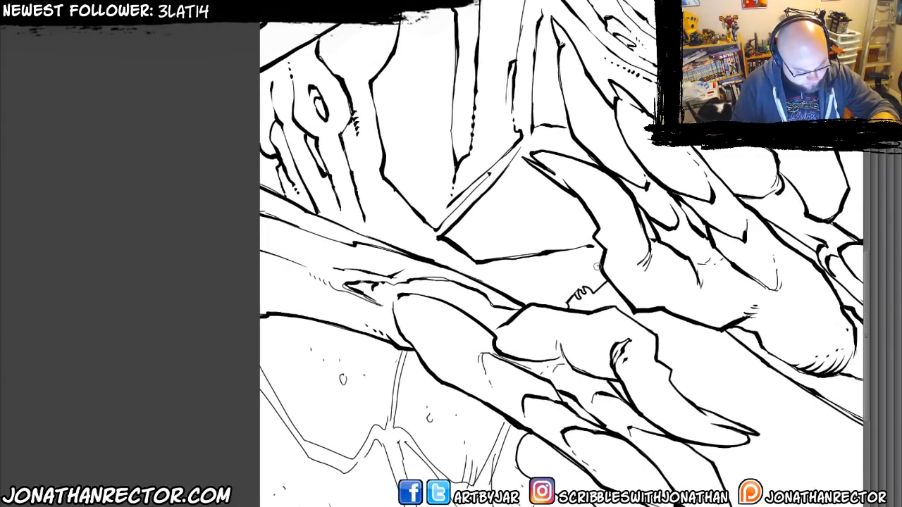
mouse_move(596, 267)
left_mouse_down()
mouse_move(525, 292)
mouse_move(553, 264)
mouse_move(544, 262)
mouse_move(567, 252)
mouse_move(515, 279)
mouse_move(523, 291)
mouse_move(556, 303)
left_mouse_up()
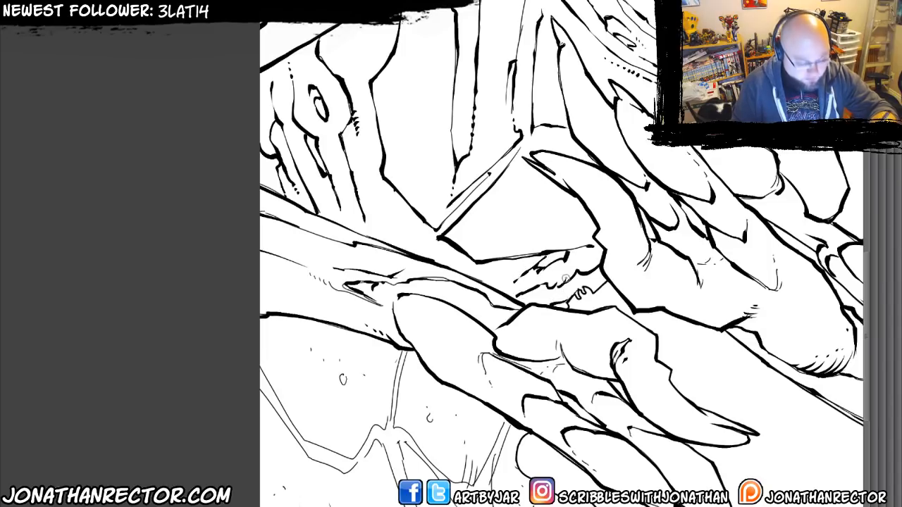
Ink the seam and the heavy lower contours of the two plates beneath the lower forearm.
mouse_move(299, 436)
left_mouse_down()
mouse_move(281, 332)
mouse_move(318, 389)
mouse_move(304, 344)
left_mouse_up()
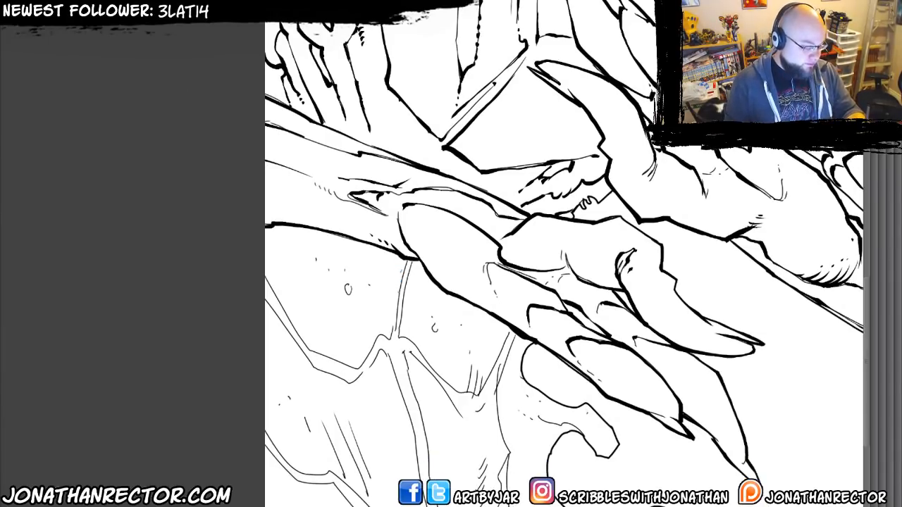
left_click_drag(400, 291, 406, 260)
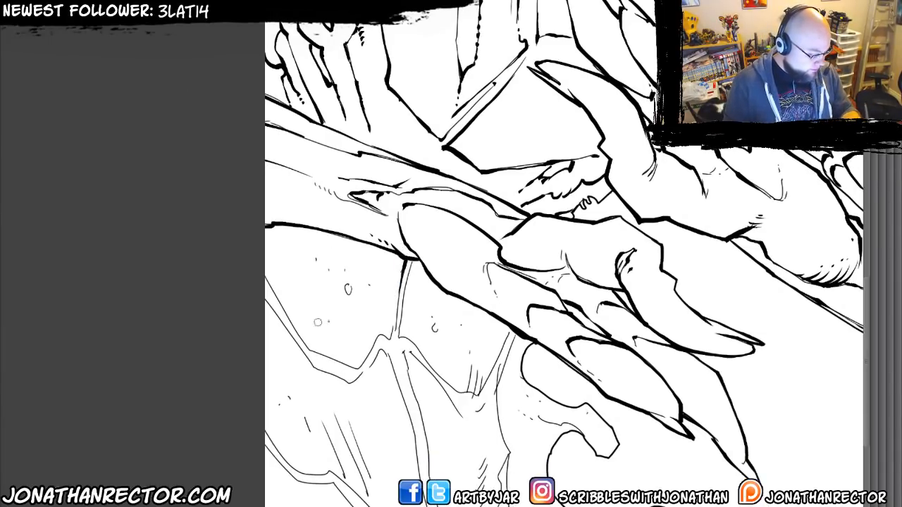
left_click_drag(289, 322, 275, 294)
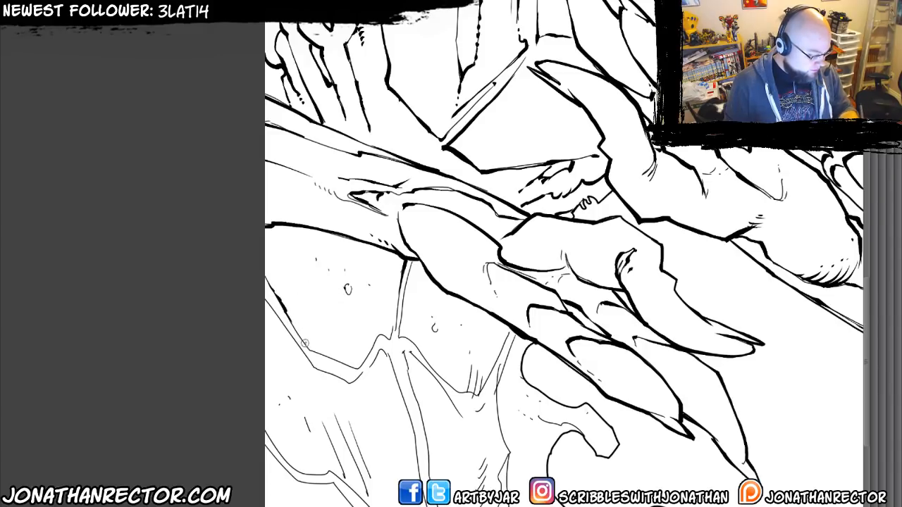
mouse_move(305, 343)
left_mouse_down()
mouse_move(357, 367)
mouse_move(389, 334)
left_mouse_up()
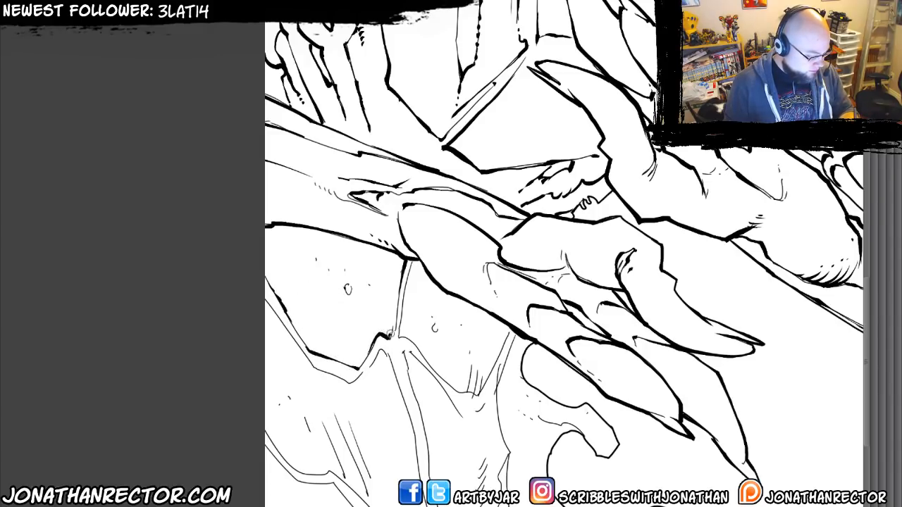
mouse_move(405, 296)
left_mouse_down()
mouse_move(401, 337)
mouse_move(460, 391)
mouse_move(478, 395)
mouse_move(495, 382)
mouse_move(499, 316)
left_mouse_up()
mouse_move(326, 365)
left_mouse_down()
mouse_move(314, 363)
mouse_move(349, 381)
mouse_move(370, 361)
mouse_move(394, 374)
mouse_move(417, 444)
left_mouse_up()
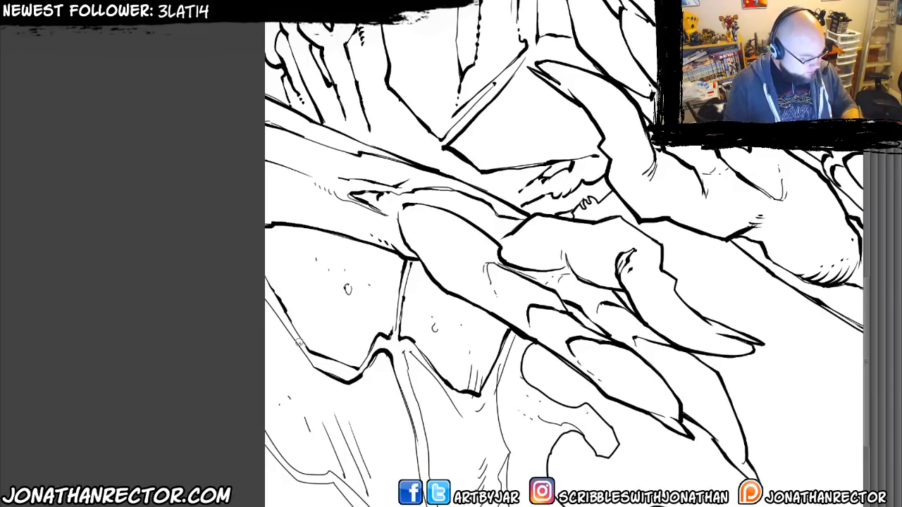
Ink the outer sloping edge of the plate at the page border, undoing and redrawing the stroke until it fits.
mouse_move(299, 344)
left_mouse_down()
mouse_move(259, 291)
mouse_move(272, 279)
left_mouse_up()
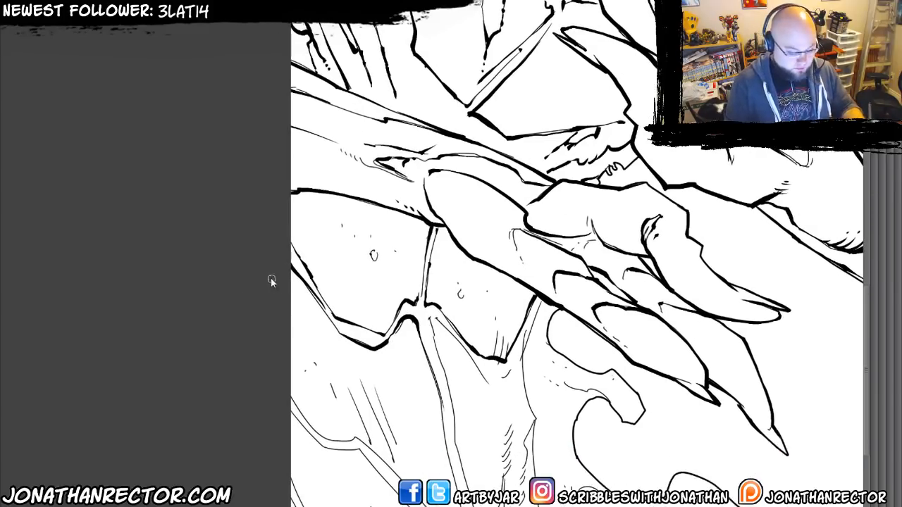
key("ctrl+z")
left_click_drag(323, 313, 278, 254)
key("ctrl+z")
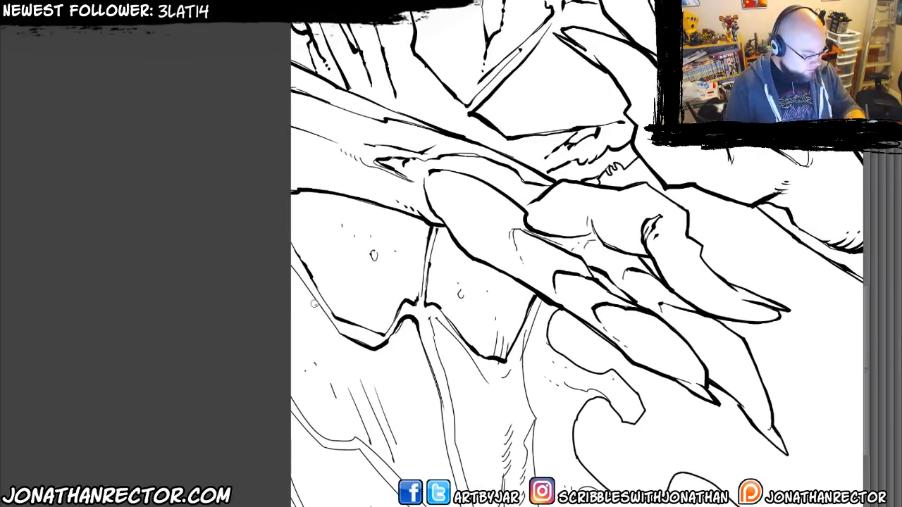
mouse_move(322, 311)
left_mouse_down()
mouse_move(275, 253)
mouse_move(283, 260)
left_mouse_up()
Ink the long fold line below the plates and the heavy sloping edge meeting it, adding dotted accents near the junction.
mouse_move(420, 370)
left_mouse_down()
mouse_move(359, 262)
mouse_move(404, 428)
left_mouse_up()
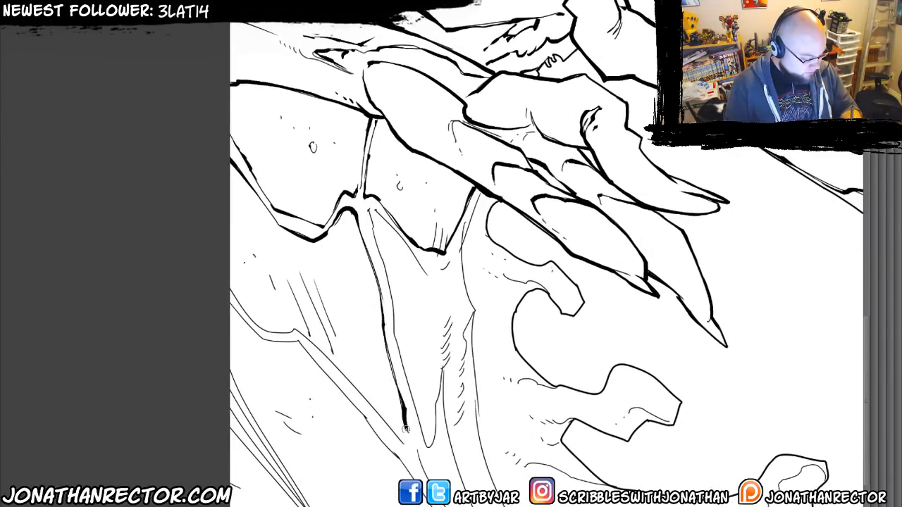
left_click_drag(255, 333, 231, 309)
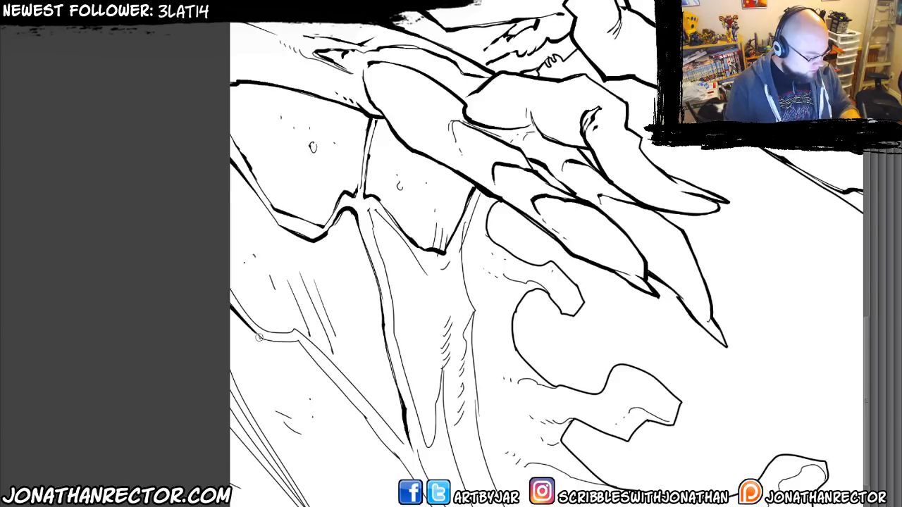
mouse_move(259, 337)
left_mouse_down()
mouse_move(300, 343)
mouse_move(415, 480)
left_mouse_up()
left_click_drag(348, 381, 391, 429)
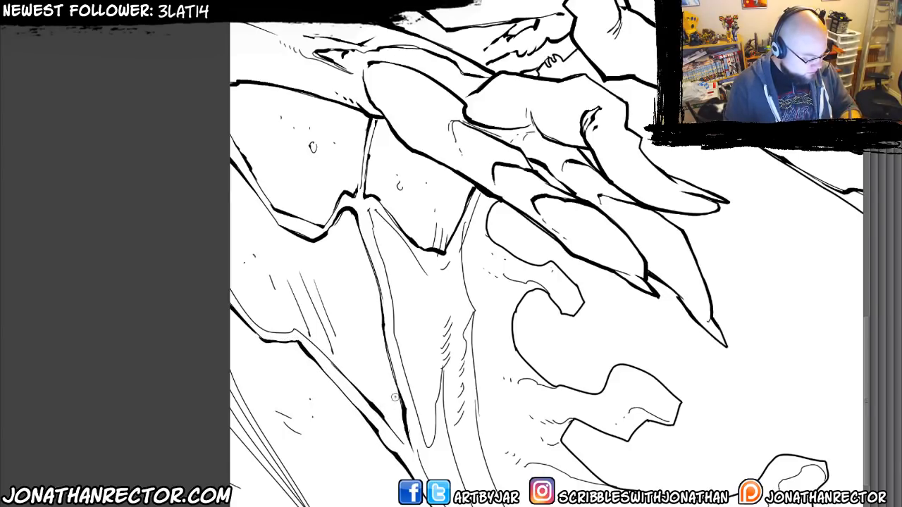
Add a column of dots inside the narrow fold, then ink its pointed tip and the contour running to the page's lower edge.
left_click(420, 371)
left_click(421, 380)
left_click(423, 390)
left_click(424, 400)
scroll(425, 400, "down", 2)
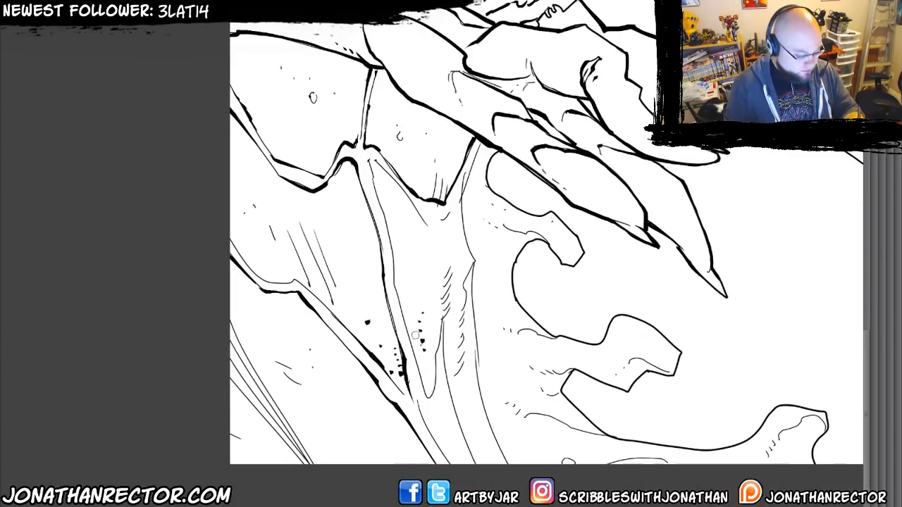
mouse_move(442, 321)
left_mouse_down()
mouse_move(432, 392)
mouse_move(415, 355)
mouse_move(438, 328)
left_mouse_up()
left_click_drag(446, 390, 481, 462)
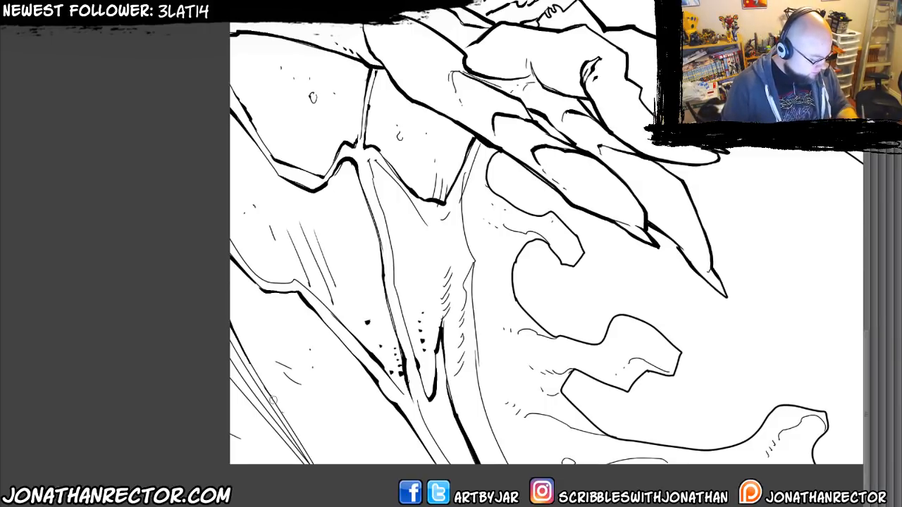
Ink the edges of the radiating strips in the page's lower-left corner, undoing the solid black between them.
mouse_move(273, 400)
left_mouse_down()
mouse_move(316, 463)
mouse_move(230, 341)
mouse_move(304, 460)
mouse_move(229, 359)
mouse_move(301, 463)
mouse_move(220, 379)
left_mouse_up()
mouse_move(220, 379)
left_mouse_down()
mouse_move(284, 468)
mouse_move(230, 410)
left_mouse_up()
mouse_move(230, 410)
left_mouse_down()
mouse_move(265, 464)
mouse_move(210, 430)
mouse_move(244, 500)
left_mouse_up()
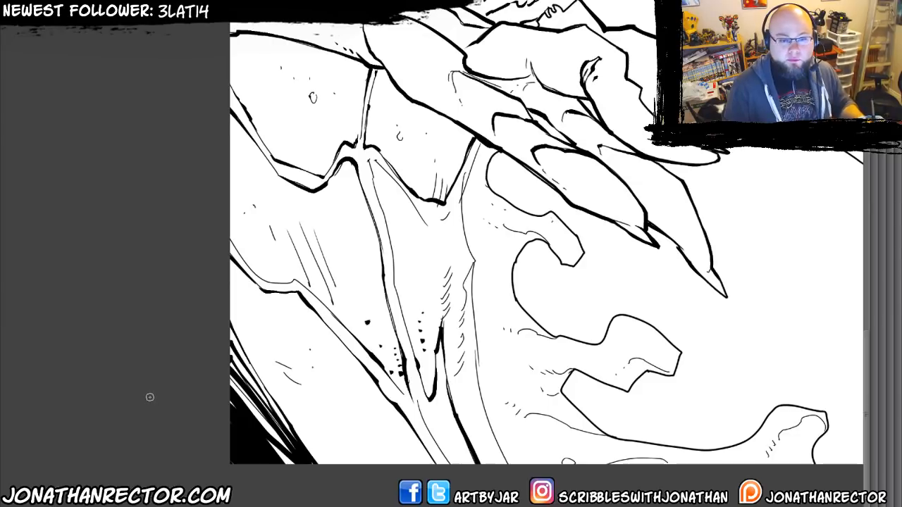
key("ctrl+z")
Ink tapered lines along the radiating strips and a heavy shadow stripe in the page's lower-left corner.
mouse_move(216, 386)
left_mouse_down()
mouse_move(267, 325)
mouse_move(329, 407)
mouse_move(269, 359)
left_mouse_up()
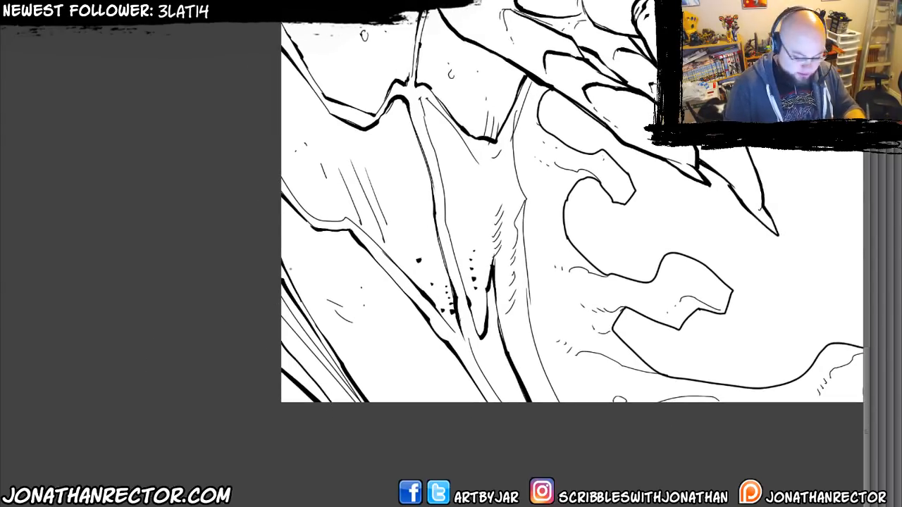
left_click_drag(294, 320, 325, 366)
left_click_drag(279, 340, 323, 391)
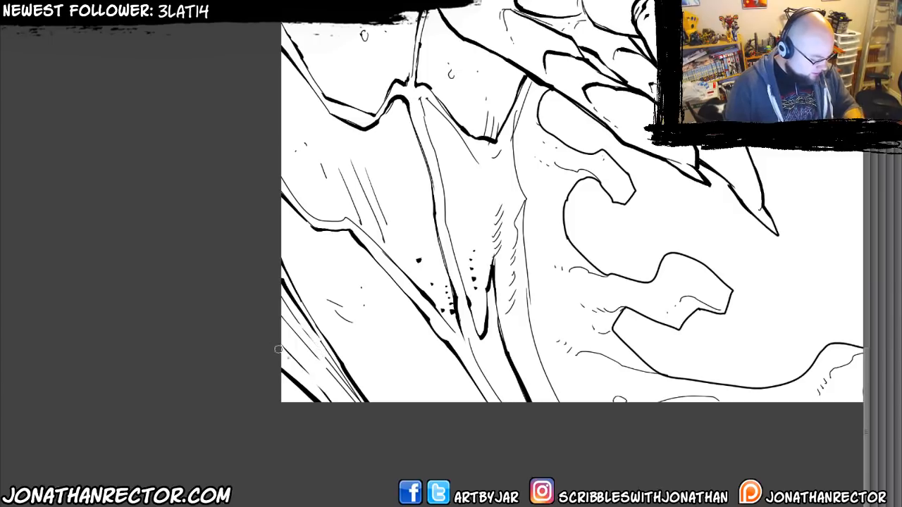
mouse_move(271, 379)
left_mouse_down()
mouse_move(313, 415)
mouse_move(298, 409)
left_mouse_up()
Ink the long notched contour of the central fold from below the hand to the page's lower edge.
left_click_drag(256, 325, 182, 335)
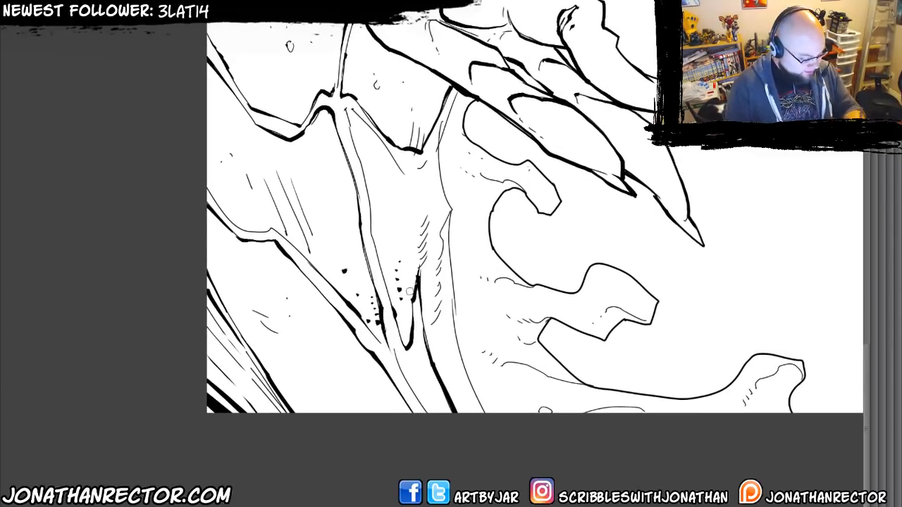
scroll(426, 200, "up", 2)
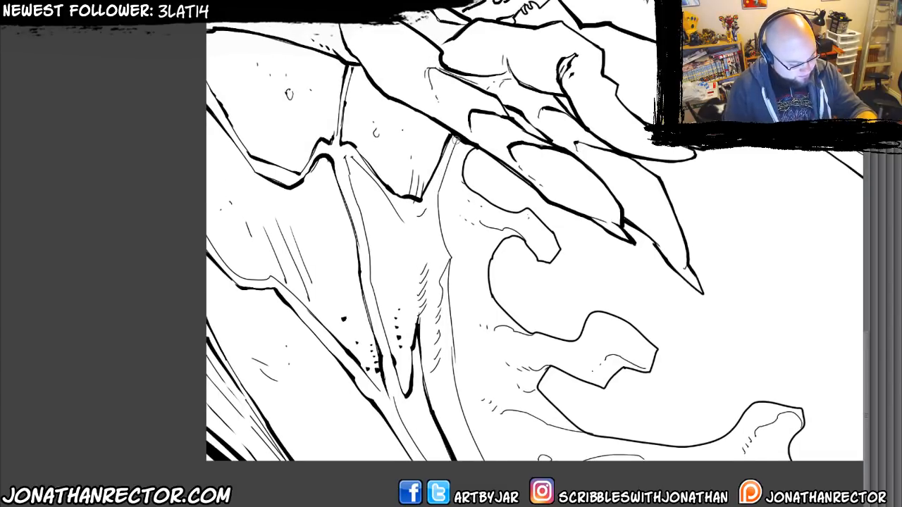
mouse_move(455, 139)
left_mouse_down()
mouse_move(436, 204)
mouse_move(450, 269)
mouse_move(455, 382)
mouse_move(485, 464)
left_mouse_up()
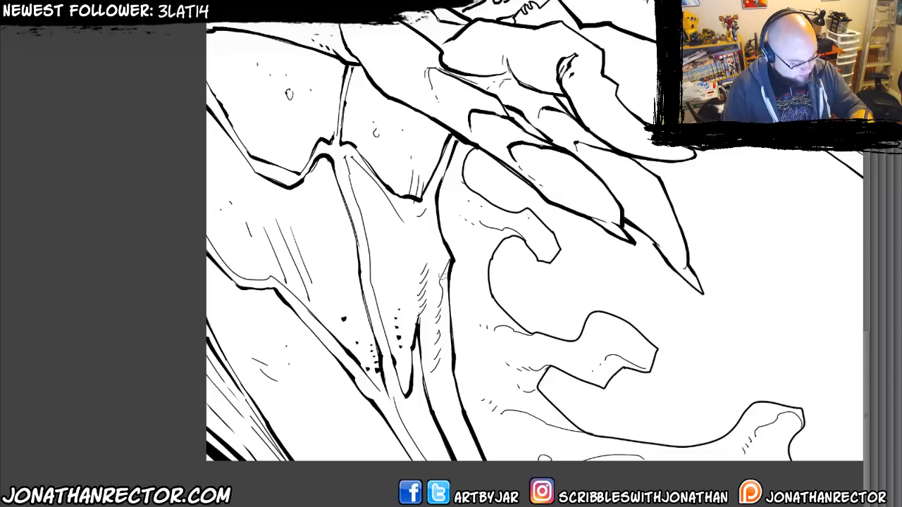
Ink shadow accents at the central fold's notch, along the neighbouring ribs and panels, and inside the uppermost tendril.
left_click_drag(451, 261, 438, 303)
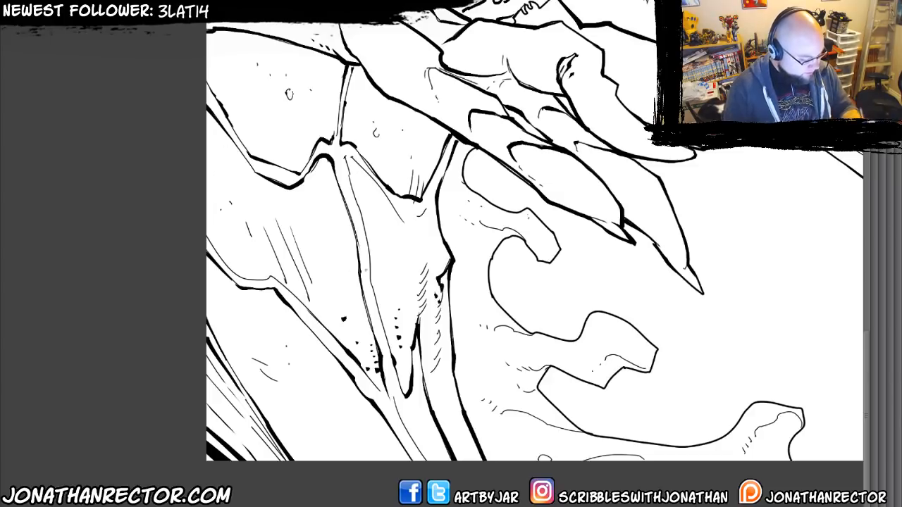
mouse_move(399, 220)
left_mouse_down()
mouse_move(362, 162)
mouse_move(372, 214)
mouse_move(407, 227)
mouse_move(415, 261)
left_mouse_up()
mouse_move(353, 233)
left_mouse_down()
mouse_move(356, 281)
mouse_move(320, 285)
left_mouse_up()
mouse_move(371, 271)
left_mouse_down()
mouse_move(378, 288)
mouse_move(385, 278)
left_mouse_up()
key("space")
mouse_move(356, 304)
left_mouse_down()
mouse_move(291, 326)
mouse_move(232, 358)
mouse_move(228, 370)
left_mouse_up()
left_click_drag(365, 292, 397, 303)
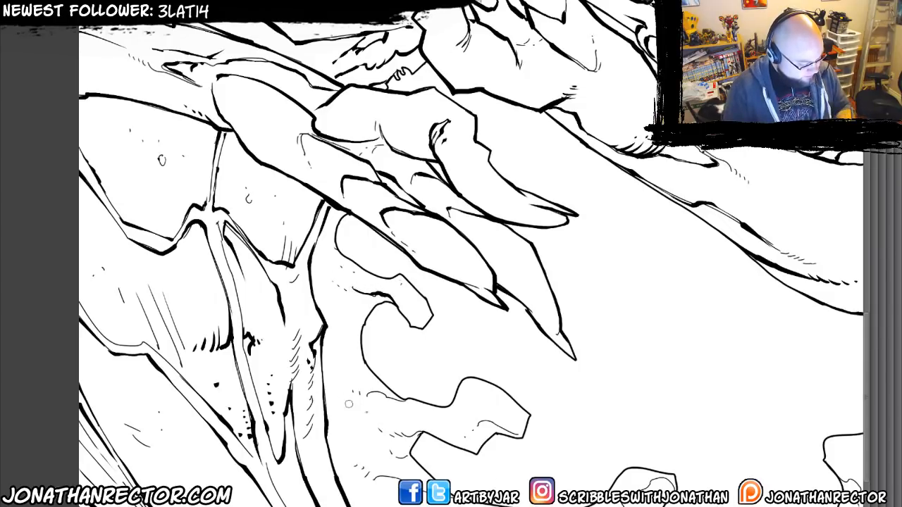
Thicken the tip, inner line and base folds of the second tendril below the clawed hand.
mouse_move(402, 432)
left_mouse_down()
mouse_move(525, 435)
mouse_move(530, 415)
left_mouse_up()
left_click_drag(348, 348, 378, 320)
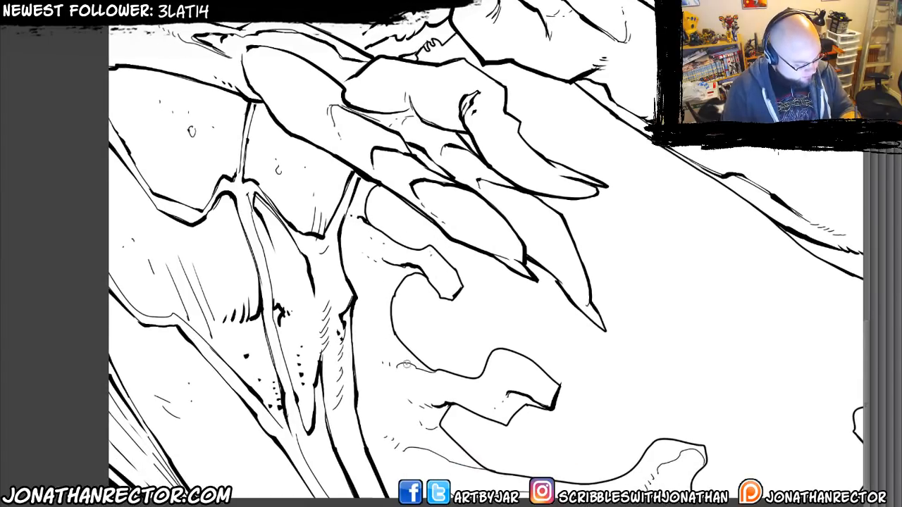
left_click_drag(403, 364, 437, 372)
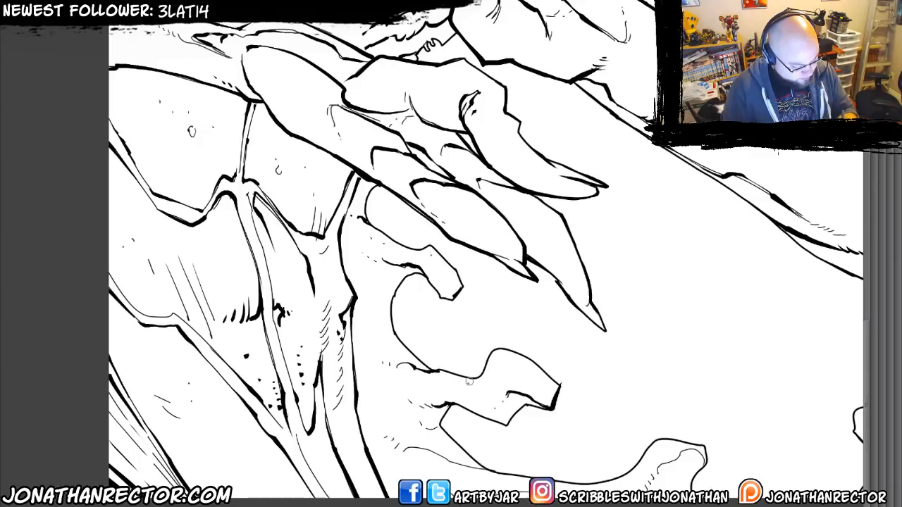
left_click_drag(444, 383, 412, 327)
mouse_move(409, 364)
left_mouse_down()
mouse_move(400, 374)
mouse_move(426, 389)
mouse_move(399, 396)
mouse_move(456, 413)
left_mouse_up()
Ink heavier contours and fold accents on the tendrils along the page's lower edge, including the one near the lower-right corner.
left_click_drag(407, 441, 492, 437)
mouse_move(630, 409)
left_mouse_down()
mouse_move(657, 396)
mouse_move(671, 405)
left_mouse_up()
left_click_drag(596, 402, 237, 405)
left_click_drag(475, 394, 498, 416)
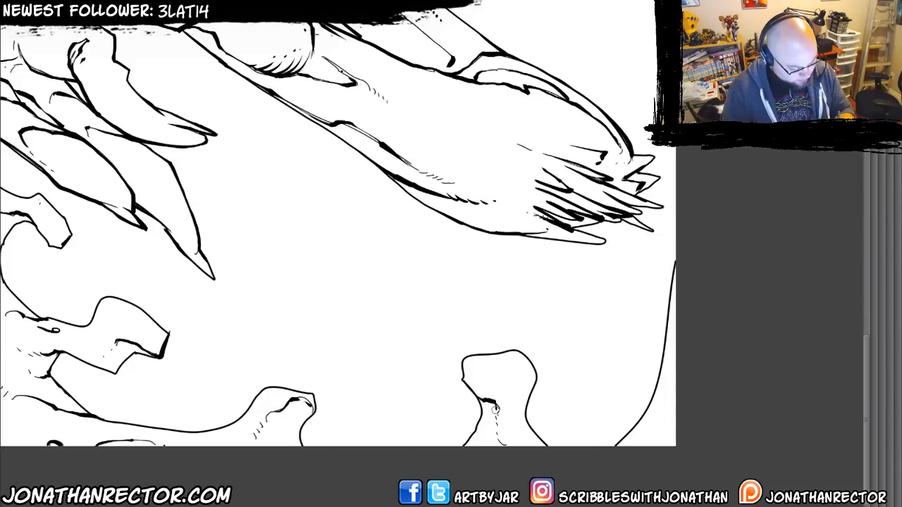
mouse_move(523, 353)
left_mouse_down()
mouse_move(536, 376)
mouse_move(523, 418)
mouse_move(542, 445)
left_mouse_up()
Ink the inner contours and texture marks of the two tendrils at the page's right edge beside the creature's head.
left_click_drag(511, 218, 524, 437)
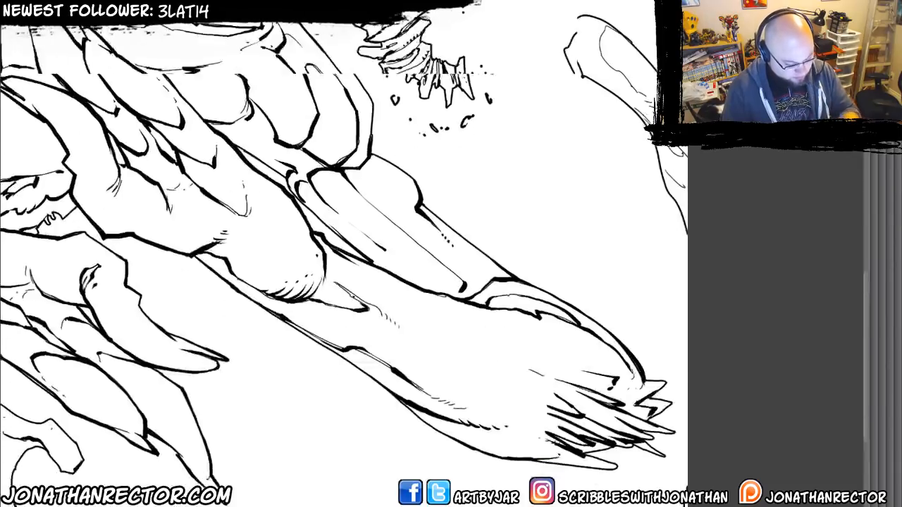
left_click_drag(501, 176, 411, 395)
mouse_move(539, 319)
left_mouse_down()
mouse_move(600, 375)
mouse_move(574, 354)
mouse_move(589, 396)
left_mouse_up()
mouse_move(524, 242)
left_mouse_down()
mouse_move(513, 272)
mouse_move(544, 294)
left_mouse_up()
left_click_drag(490, 214, 464, 403)
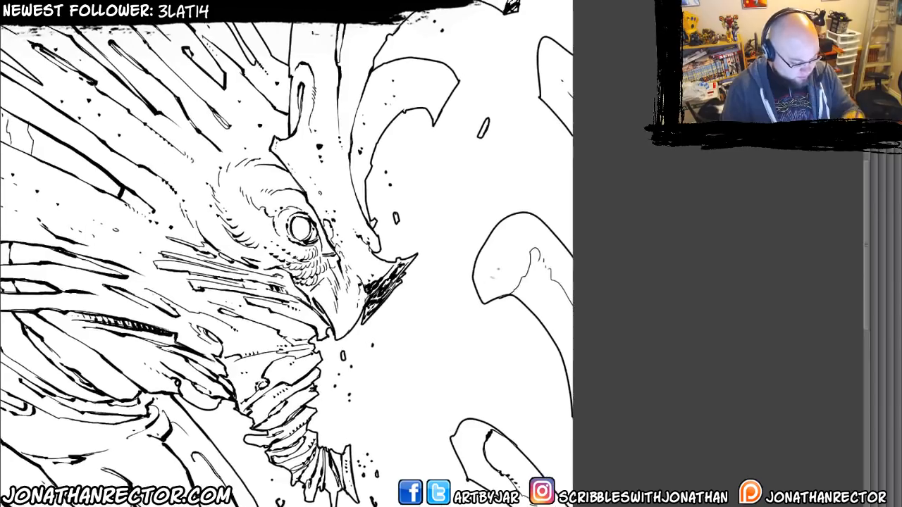
left_click_drag(534, 250, 505, 291)
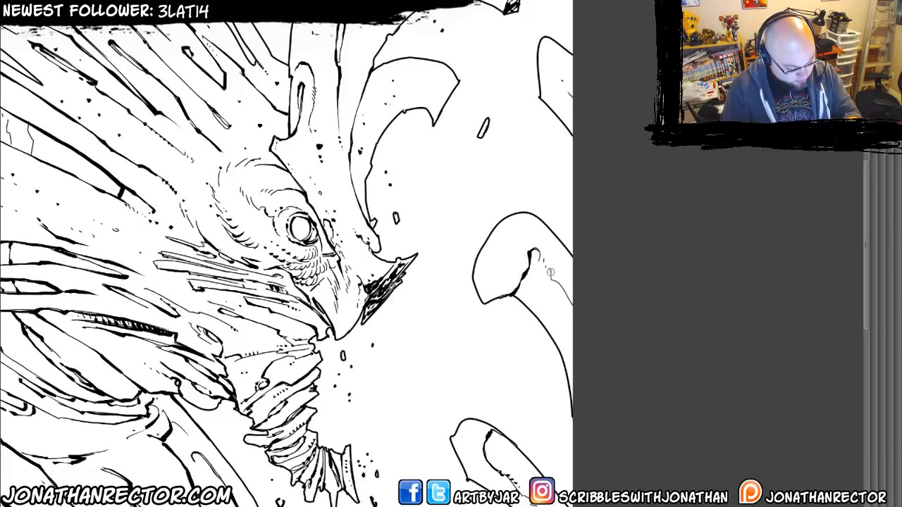
mouse_move(550, 271)
left_mouse_down()
mouse_move(553, 280)
mouse_move(492, 302)
mouse_move(550, 335)
mouse_move(563, 372)
left_mouse_up()
Ink heavy shadows along the brow, around the eye and down the bridge toward the beak.
left_click_drag(471, 283, 500, 471)
left_click_drag(237, 420, 408, 265)
left_click_drag(352, 292, 348, 304)
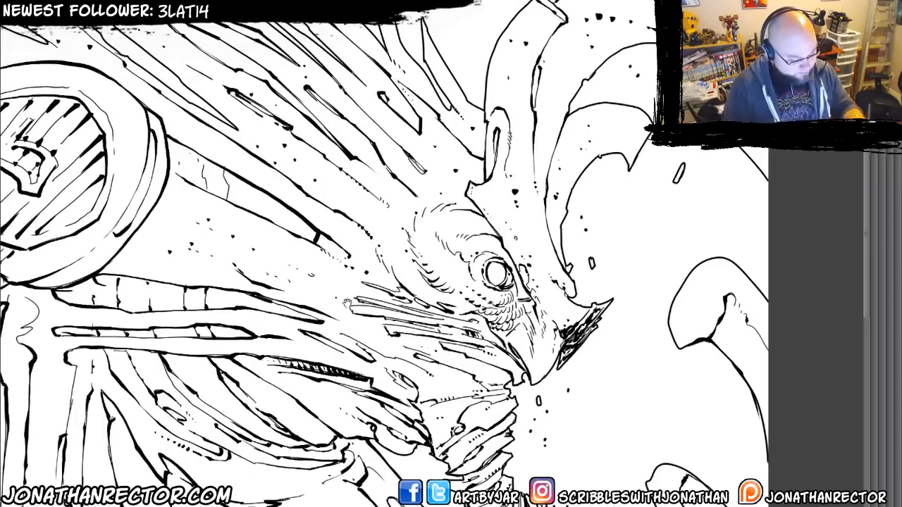
mouse_move(471, 203)
left_mouse_down()
mouse_move(517, 266)
mouse_move(530, 304)
left_mouse_up()
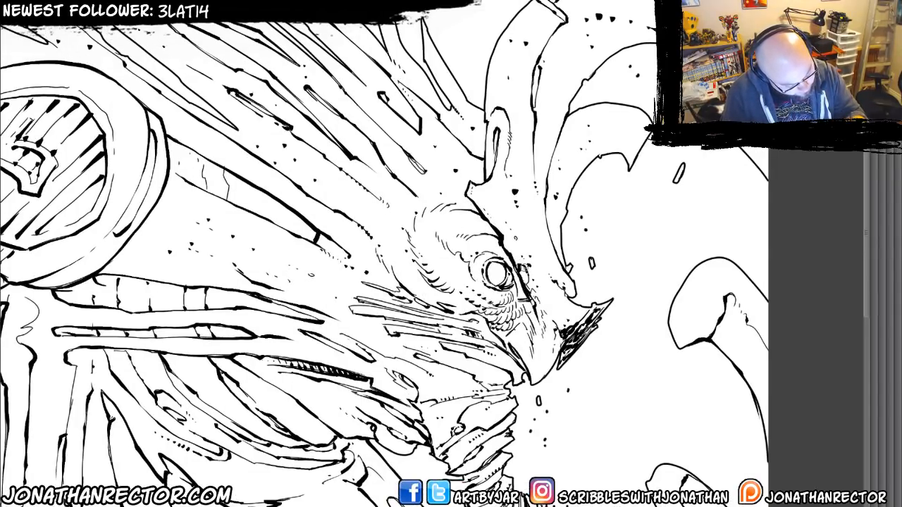
left_click_drag(522, 266, 537, 296)
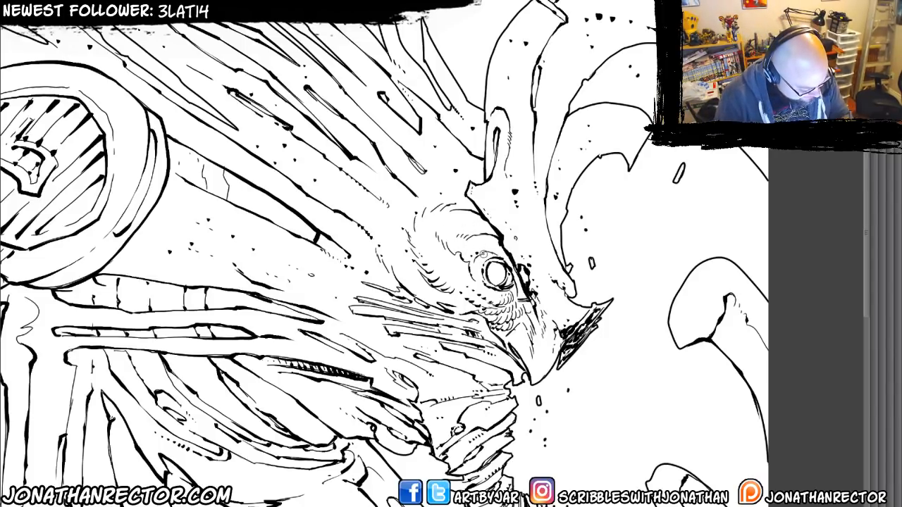
mouse_move(484, 254)
left_mouse_down()
mouse_move(499, 256)
mouse_move(517, 284)
left_mouse_up()
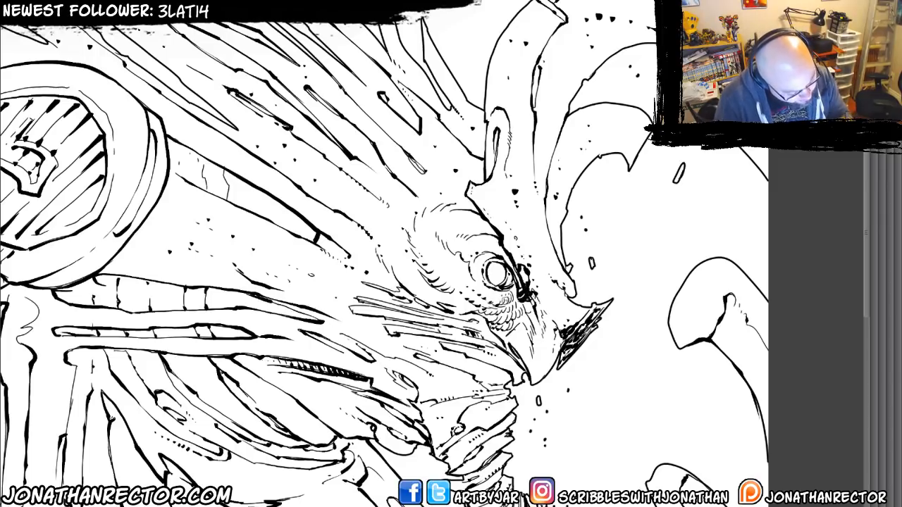
left_click_drag(529, 300, 533, 336)
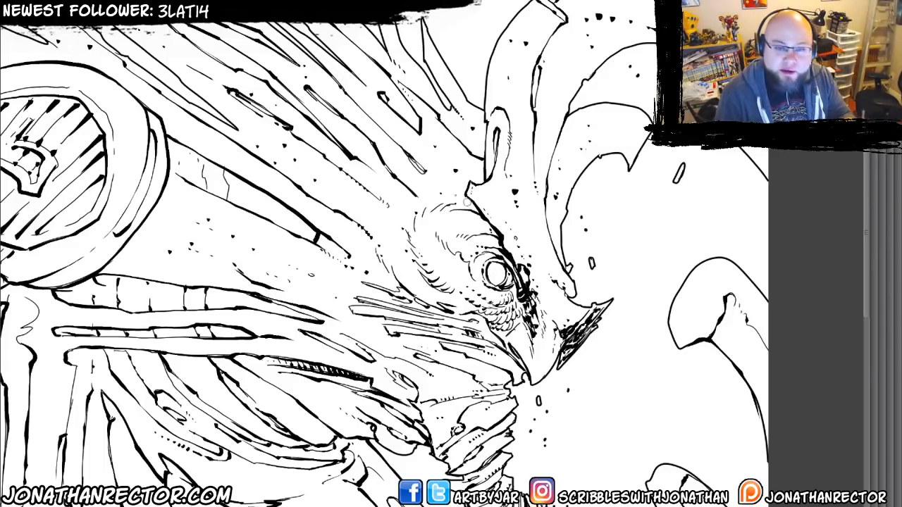
Switch to the Large Inking 600dpi 2 brush and scatter black spots on the upper right-edge tendril and the outstretched arm.
left_click_drag(410, 277, 444, 253)
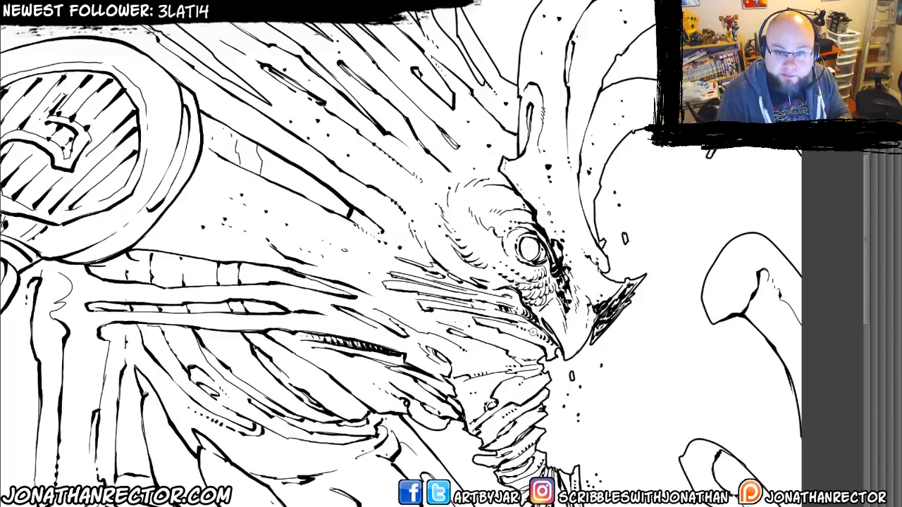
left_click_drag(382, 274, 422, 244)
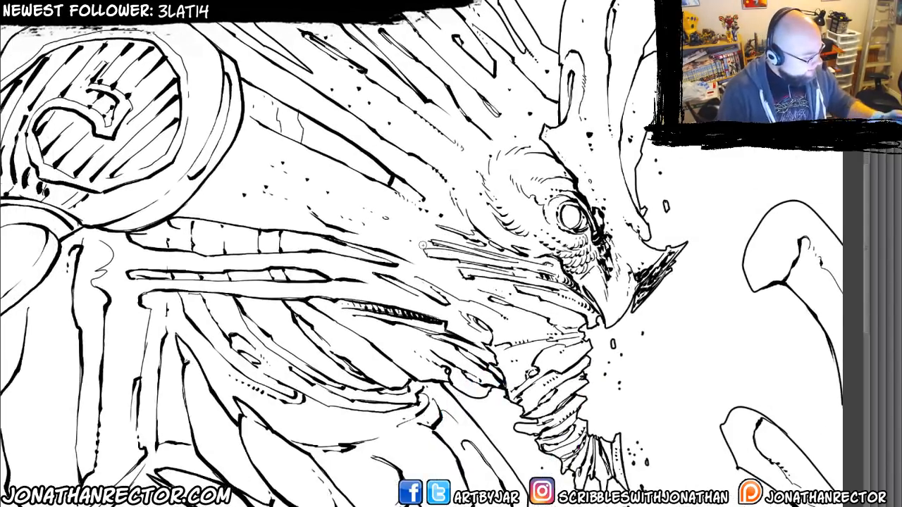
key("ctrl+minus")
key("ctrl+minus")
key("Tab")
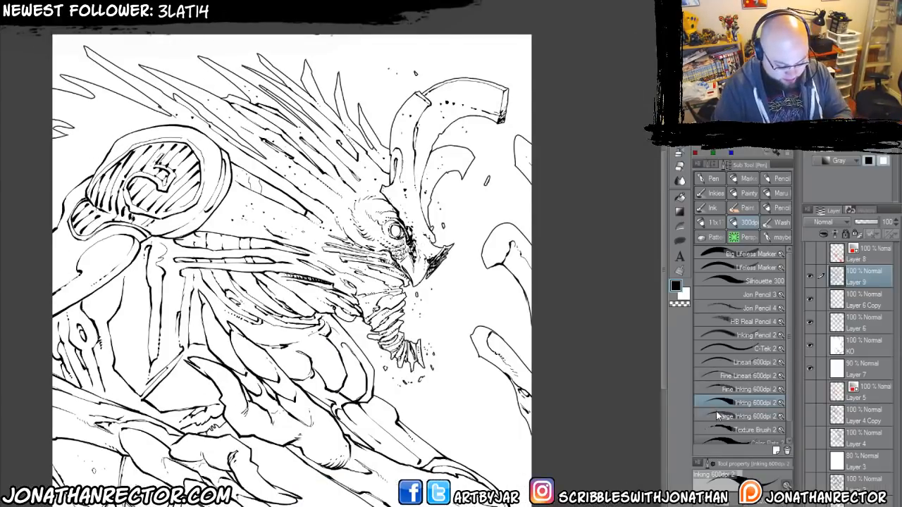
key("Tab")
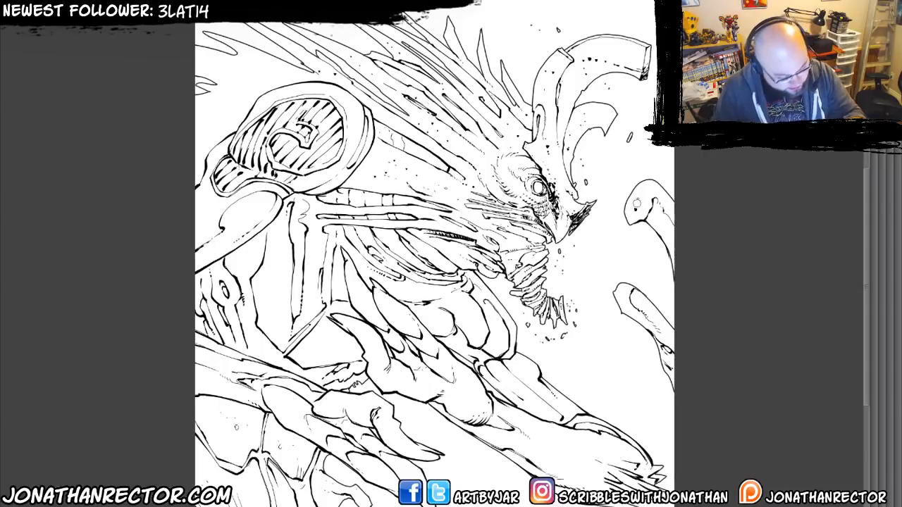
left_click(640, 199)
left_click(582, 468)
left_click(555, 440)
left_click(539, 440)
left_click(543, 463)
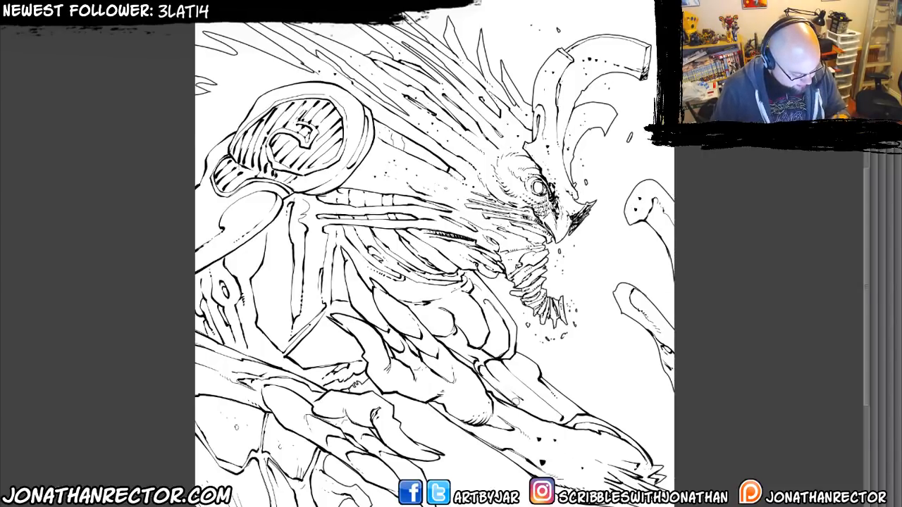
left_click(522, 399)
left_click(513, 382)
Scatter black spots over the lower arm and hand, the panel below it, and the torso plates.
left_click_drag(295, 365, 351, 283)
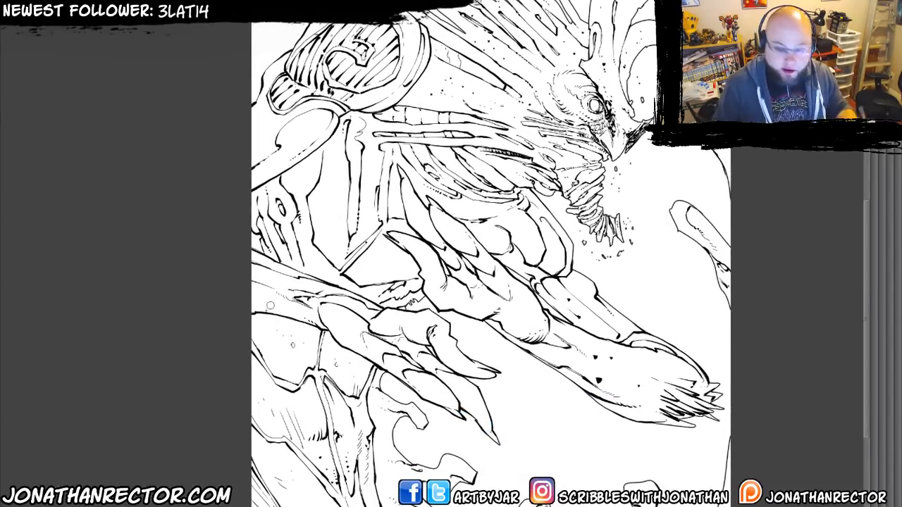
left_click(351, 334)
left_click(338, 320)
left_click(328, 309)
left_click(287, 303)
left_click(258, 327)
left_click(287, 365)
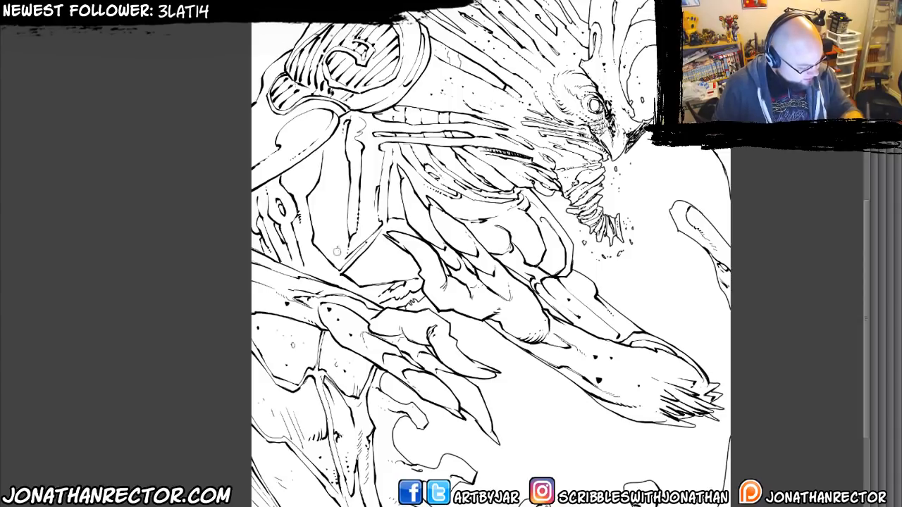
left_click(393, 182)
left_click(370, 163)
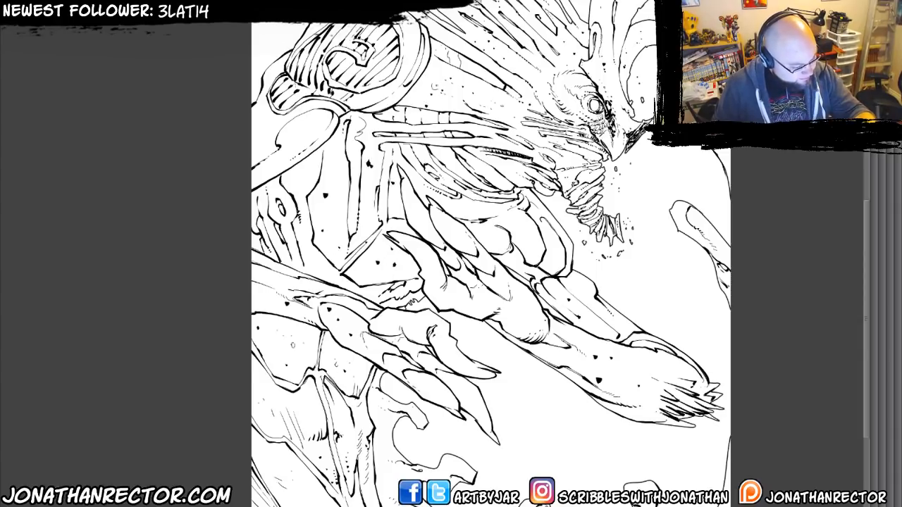
Scatter black spots over the neck, the swept-back spikes and the background beside the shoulder at the page's left edge.
left_click(477, 90)
left_click_drag(403, 77, 389, 227)
left_click(465, 198)
left_click(415, 146)
left_click(388, 124)
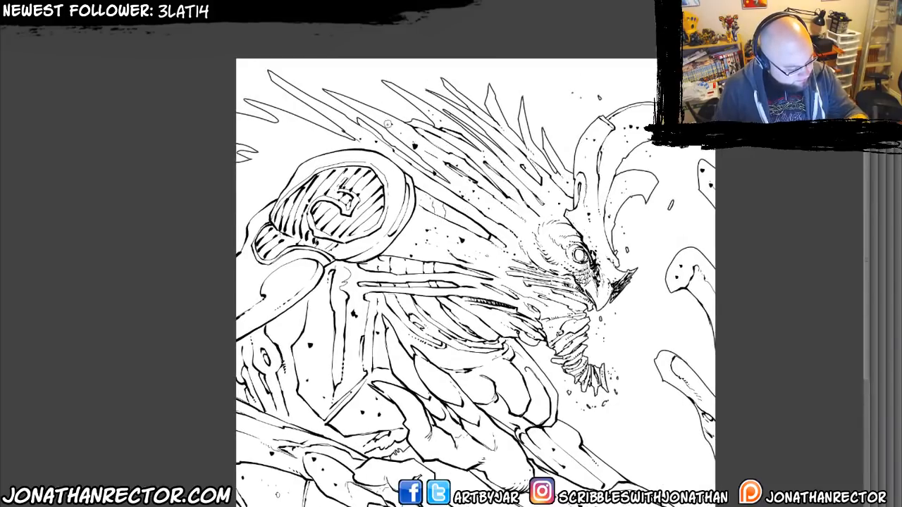
left_click(322, 142)
left_click(286, 120)
left_click(284, 158)
left_click(237, 125)
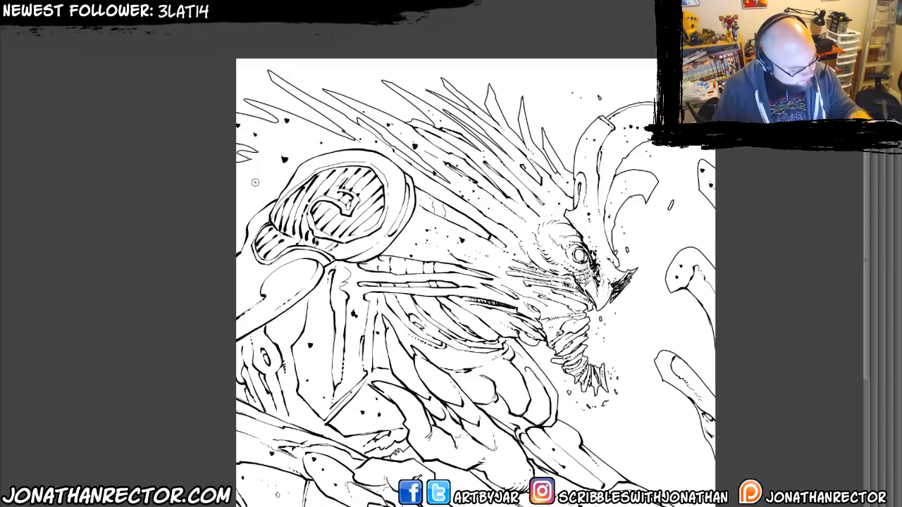
left_click(243, 276)
Scatter black spots over the lower-left body panels and the tendrils below the clawed hand.
mouse_move(272, 417)
left_mouse_down()
mouse_move(281, 234)
mouse_move(281, 359)
mouse_move(278, 323)
left_mouse_up()
left_click(265, 346)
left_click(289, 389)
left_click(303, 403)
left_click(378, 365)
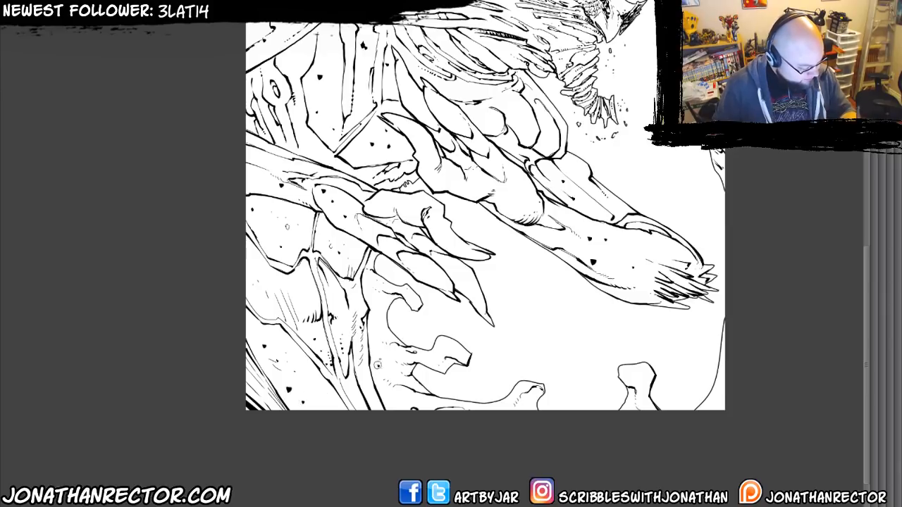
left_click(381, 310)
left_click(412, 296)
left_click(438, 327)
left_click(444, 360)
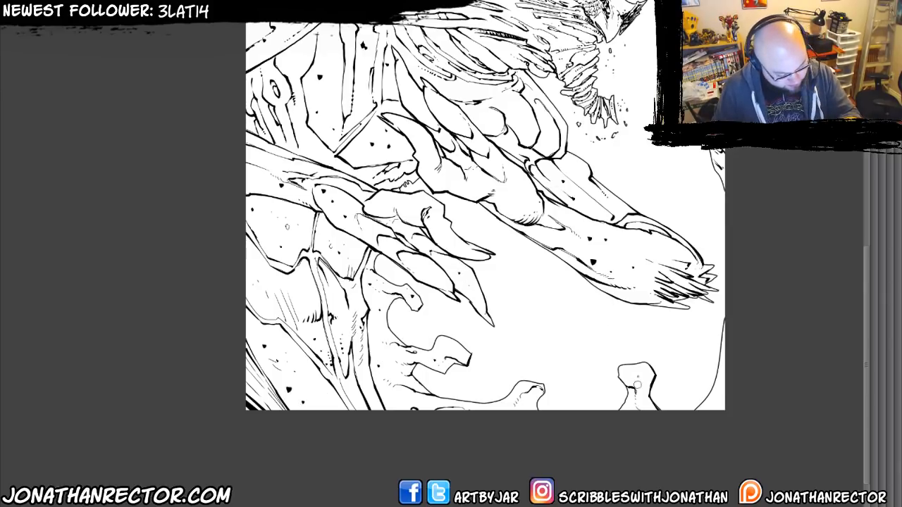
Add black spots to the right-edge tendrils and the curved inner horn above the face.
left_click_drag(677, 292, 591, 443)
left_click(592, 258)
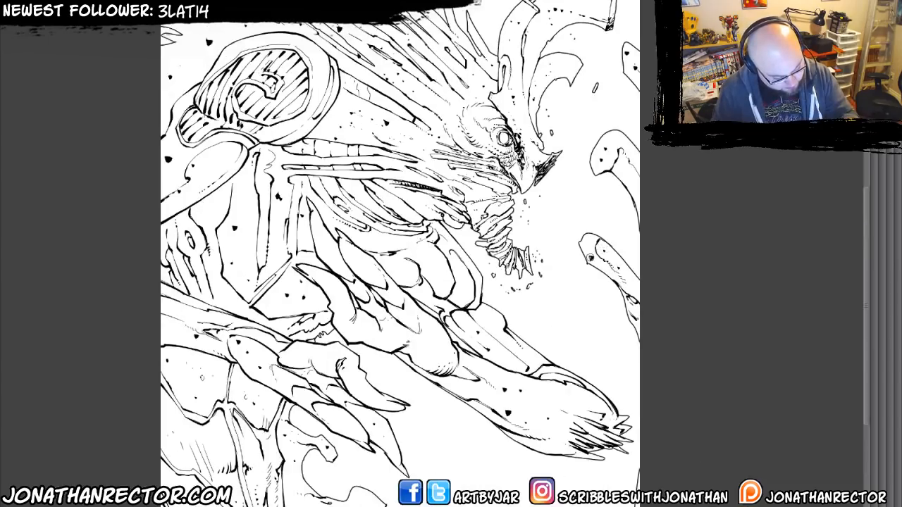
left_click(621, 174)
left_click_drag(322, 268, 321, 296)
left_click_drag(273, 109, 280, 109)
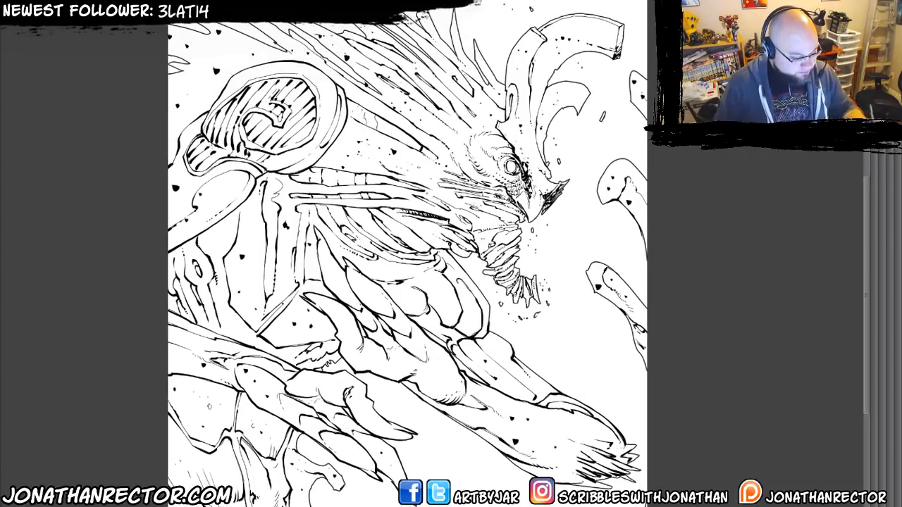
left_click(570, 99)
left_click(570, 90)
left_click(556, 93)
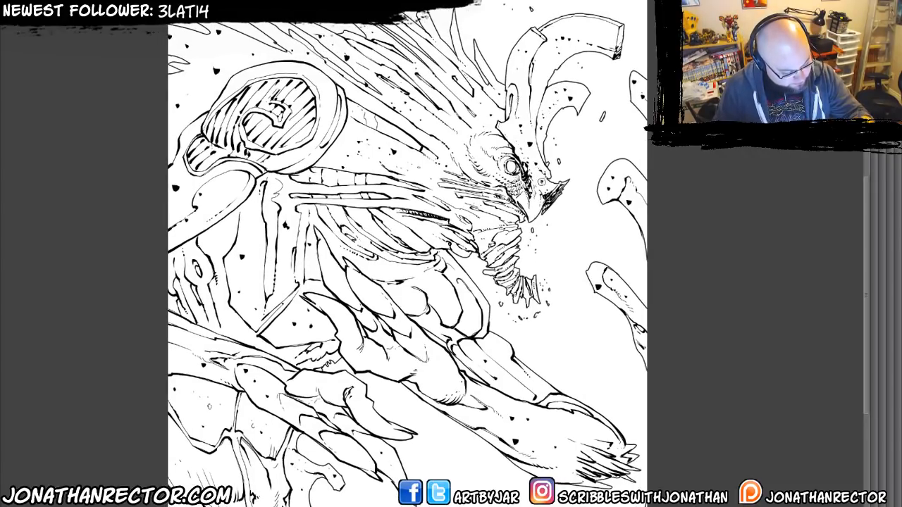
Cluster black spots on the face between the eye and the beak.
left_click(538, 186)
left_click(530, 174)
left_click(532, 168)
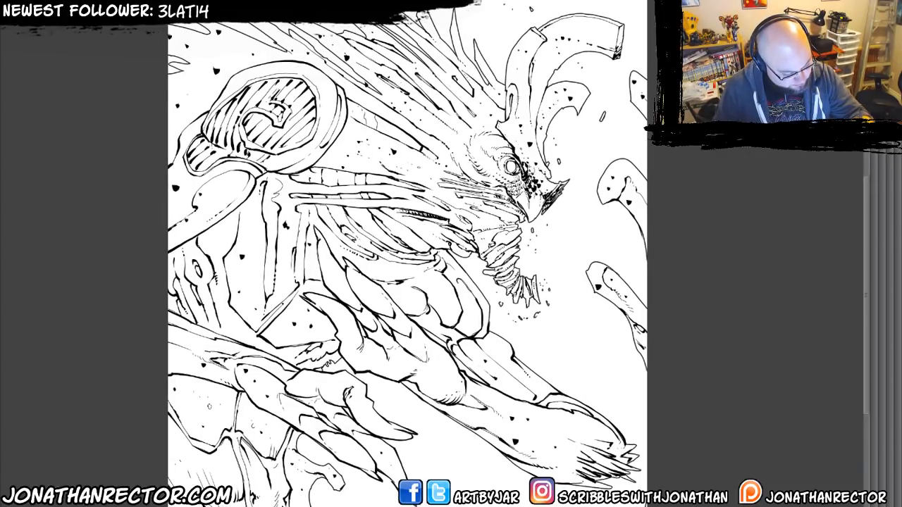
left_click(528, 163)
Show Layer 8 to check its red effects sketch against the inks, and hide it again.
left_click_drag(265, 305, 311, 251)
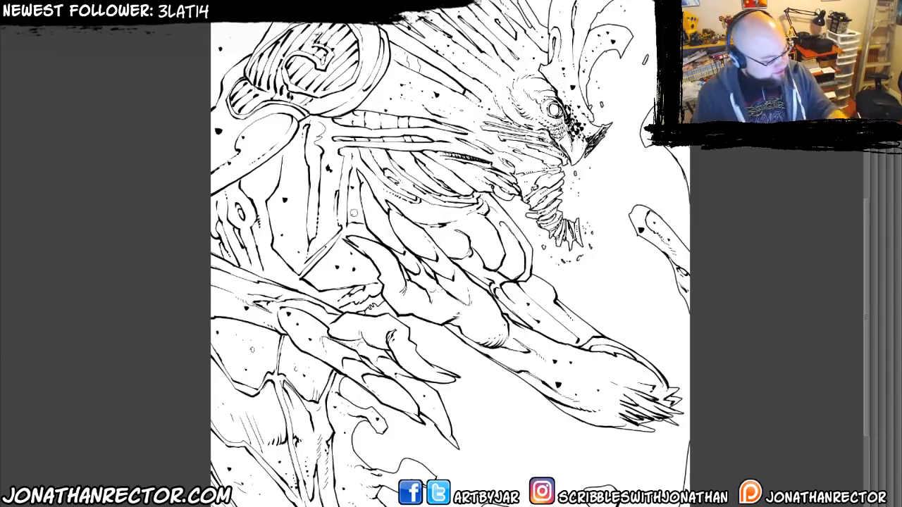
left_click_drag(349, 265, 327, 289)
key("Tab")
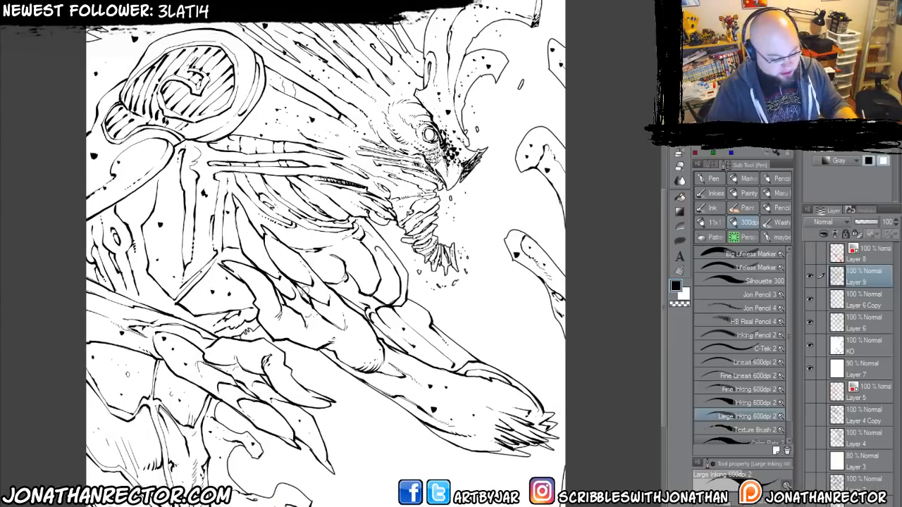
left_click_drag(543, 345, 559, 345)
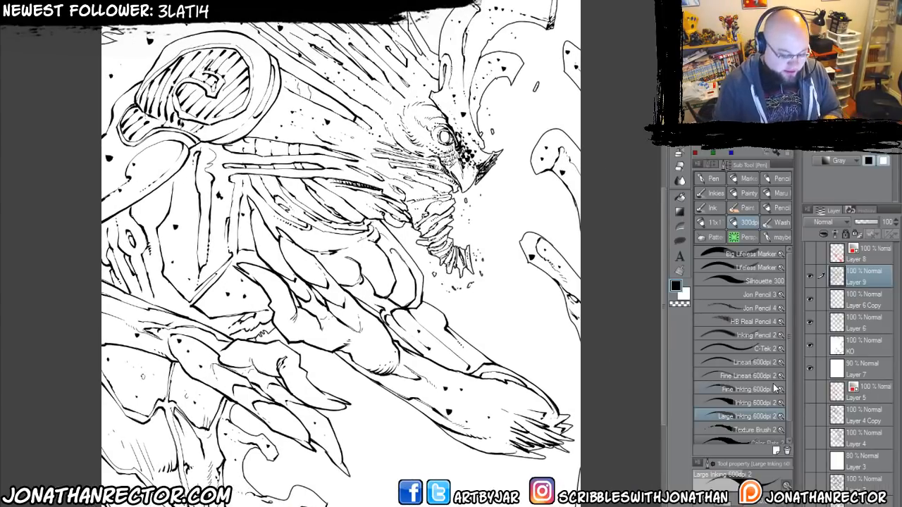
left_click(811, 256)
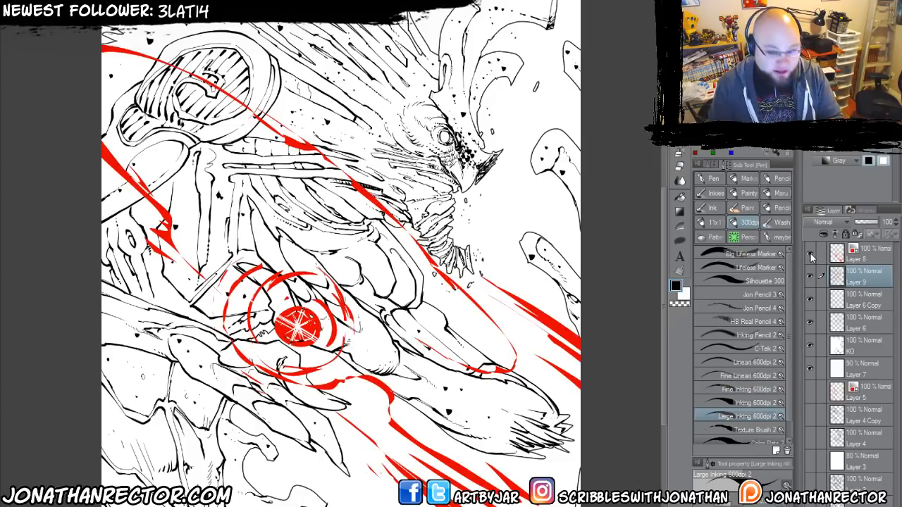
left_click(809, 249)
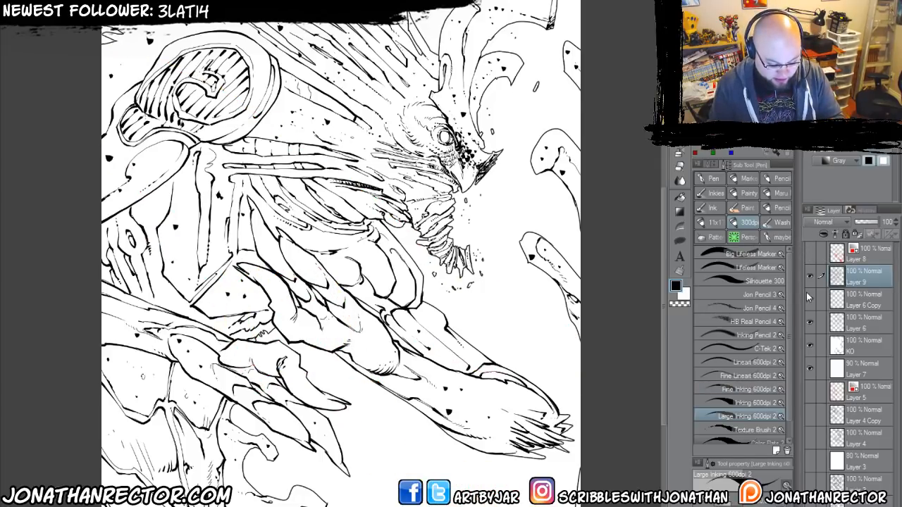
Duplicate Layer 9, Layer 6 Copy, Layer 6 and KO, and move the duplicates above Layer 8.
left_click(853, 351, "shift")
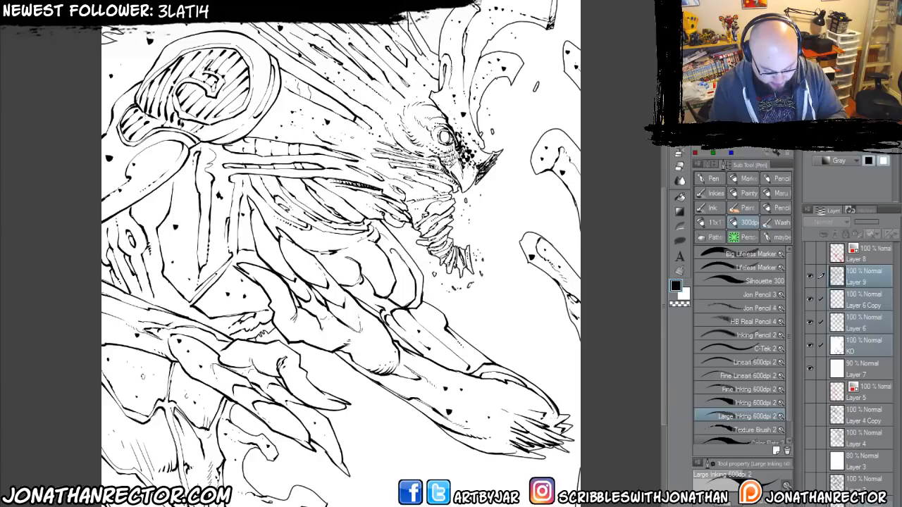
left_click_drag(853, 347, 861, 505)
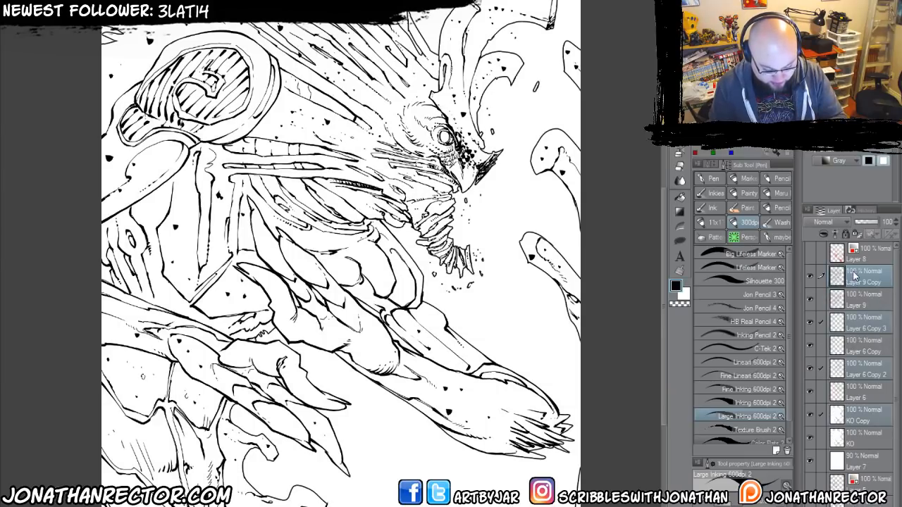
left_click_drag(855, 277, 849, 246)
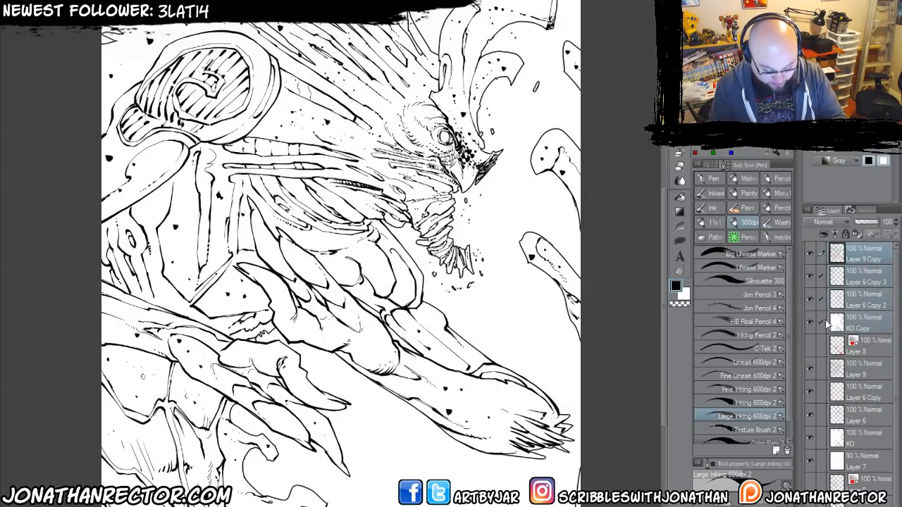
Group the original layers from Layer 9 down to just above Paper into a folder named rough.
left_click(859, 370)
scroll(889, 405, "down", 2)
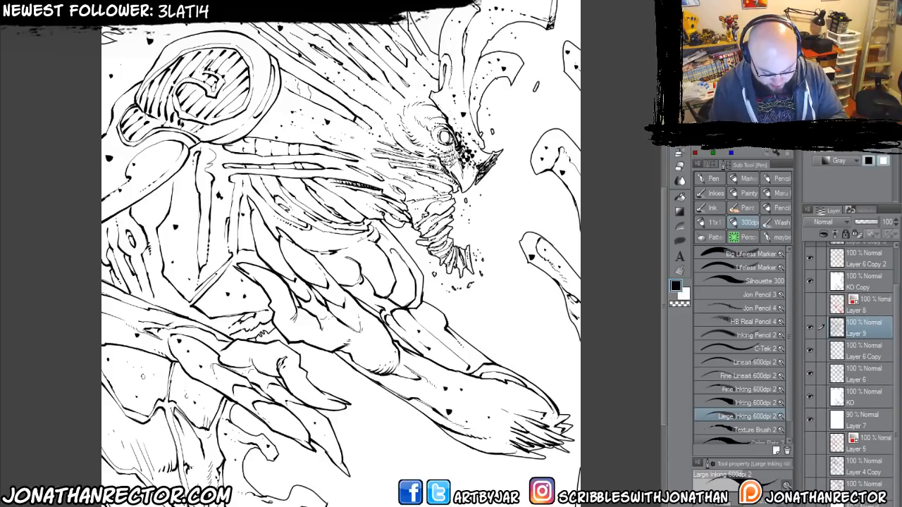
left_click(861, 494, "shift")
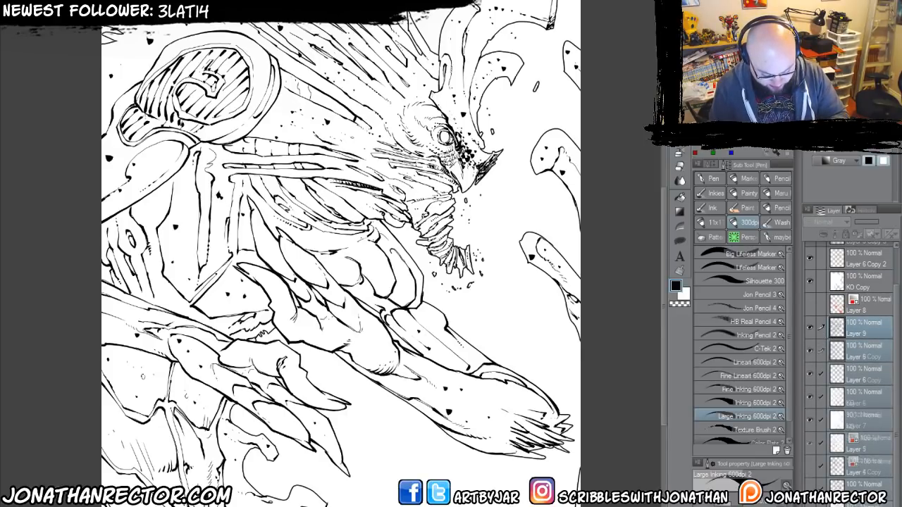
key("ctrl+g")
left_click(831, 327)
double_click(851, 370)
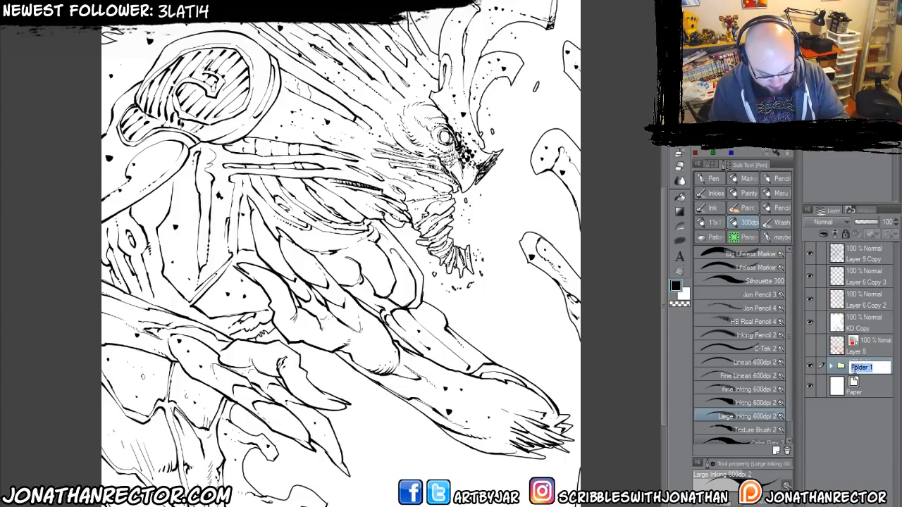
type("rough")
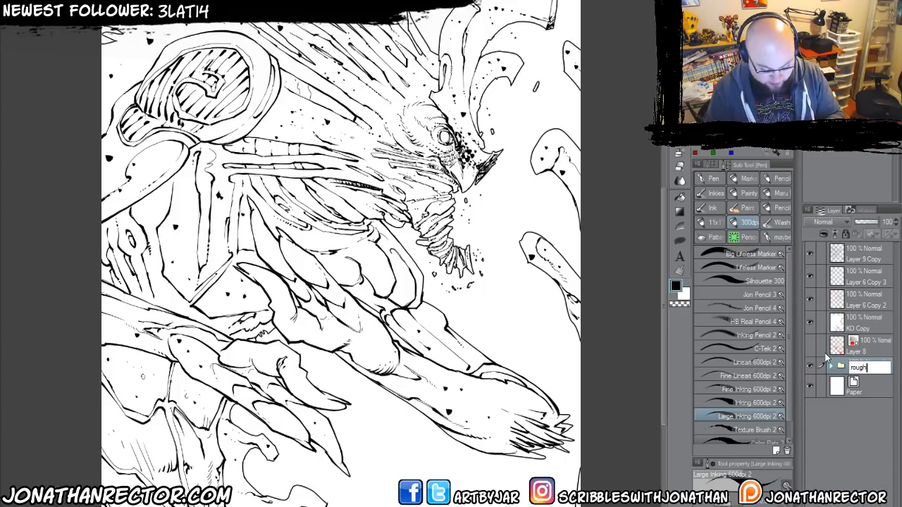
key("Return")
Move the four duplicated layers directly below Layer 8 and hide the rough folder.
left_click(851, 304)
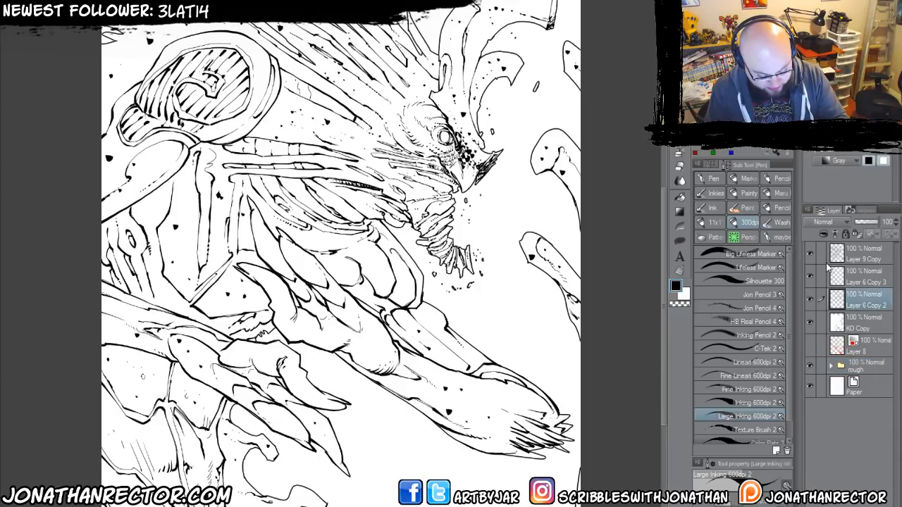
left_click(855, 261)
left_click(858, 323, "shift")
left_click_drag(865, 323, 861, 345)
left_click(809, 366)
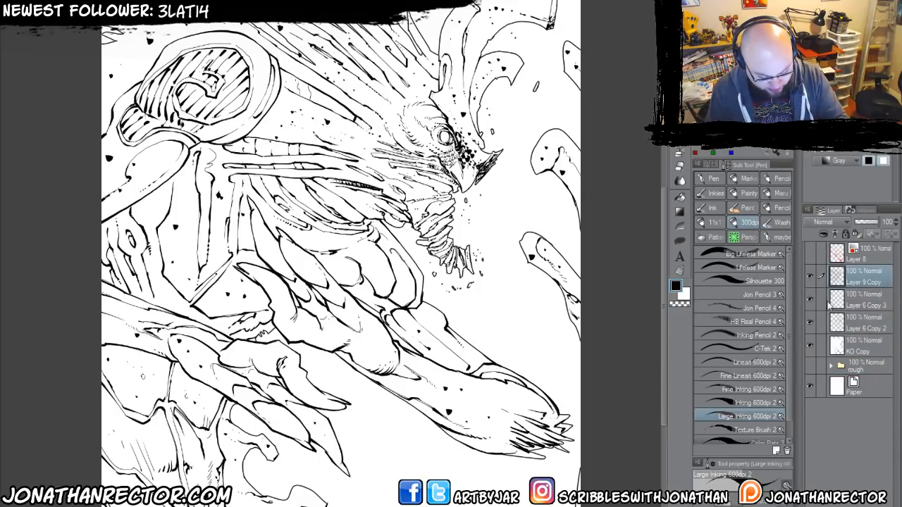
Combine Layer 9 Copy, Layer 6 Copy 3 and Layer 6 Copy 2 into one ink layer.
left_click(95, 13)
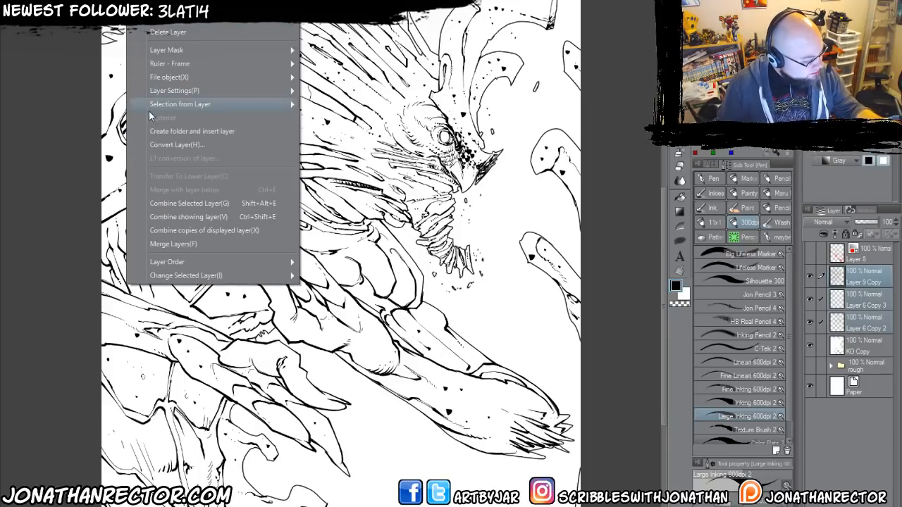
left_click(161, 203)
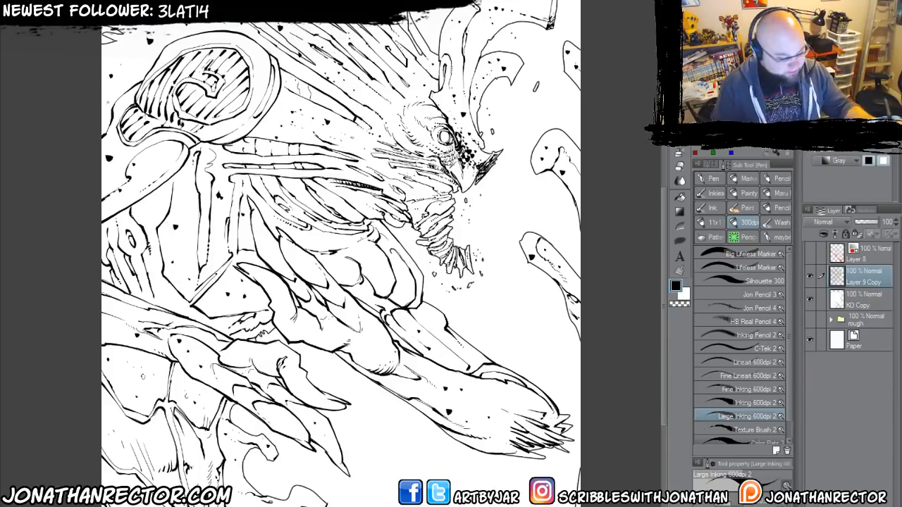
left_click(35, 7)
left_click(92, 122)
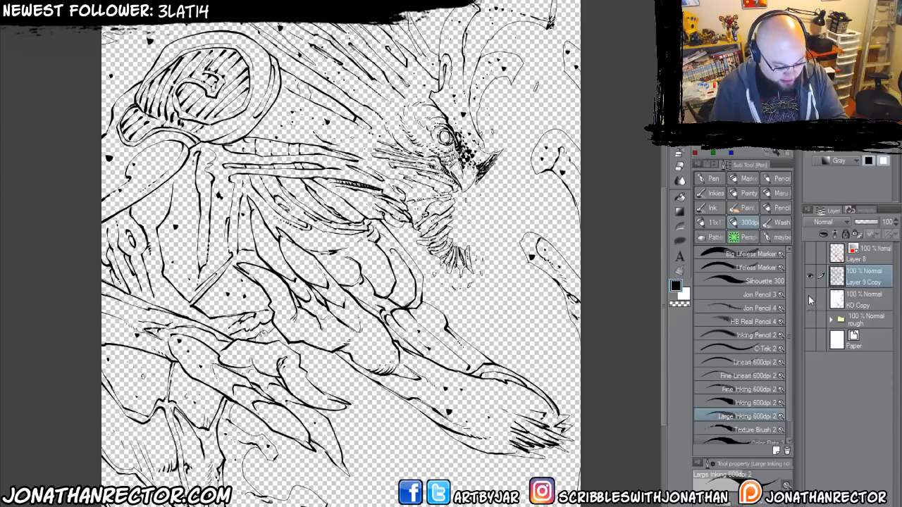
Check the combined inks and KO Copy against transparency by toggling the Paper and KO Copy visibility.
left_click(809, 339)
left_click(810, 339)
left_click(810, 298)
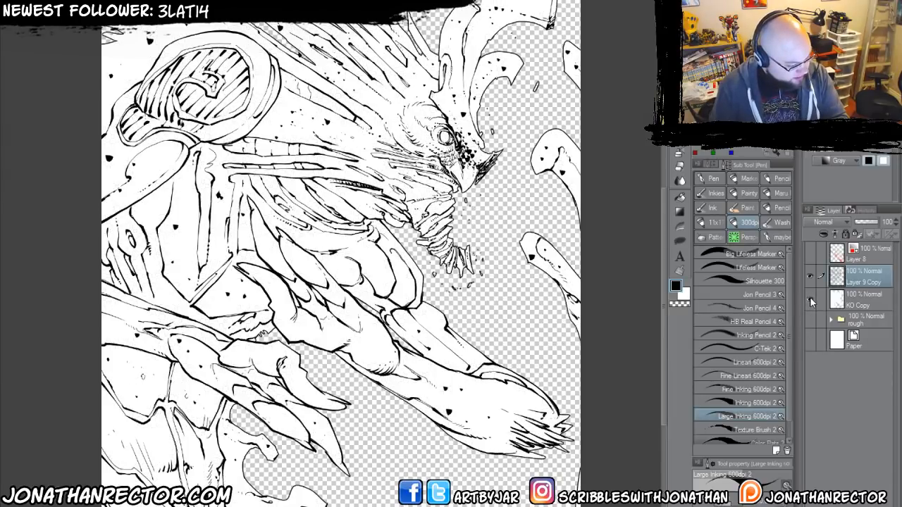
left_click(809, 341)
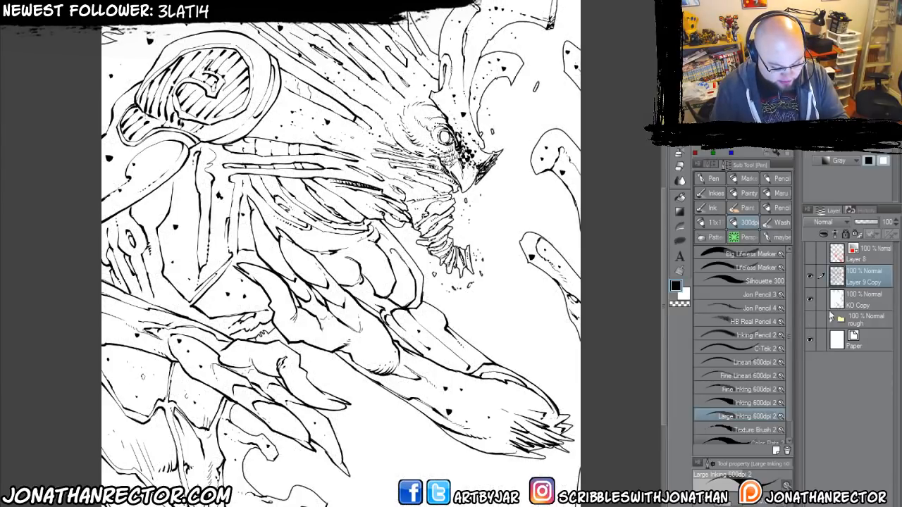
Lock the transparent pixels of KO Copy and fill the creature's silhouette on it with a muted red.
left_click(859, 300)
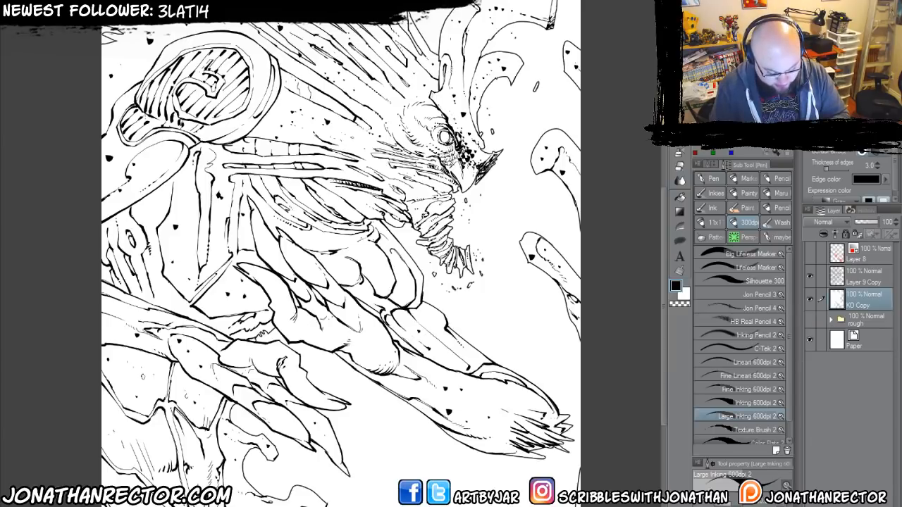
left_click_drag(389, 339, 487, 370)
key("slash")
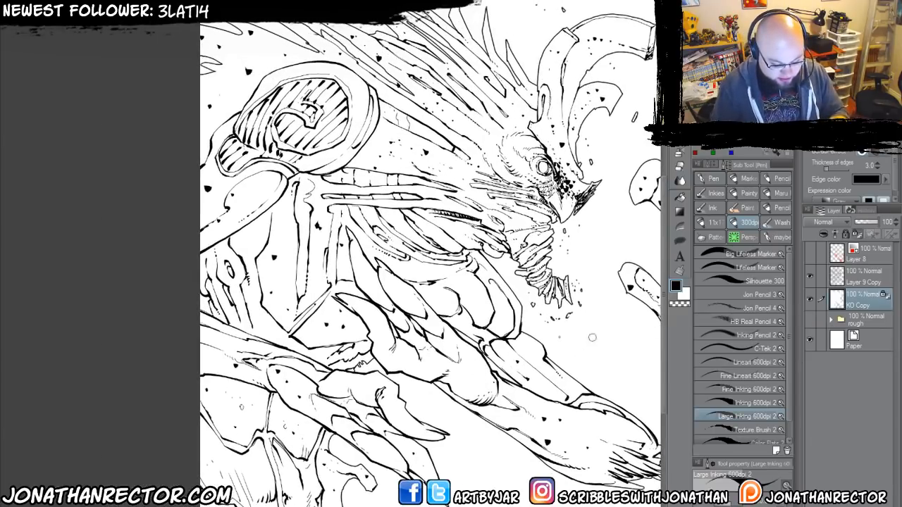
left_click_drag(412, 343, 325, 332)
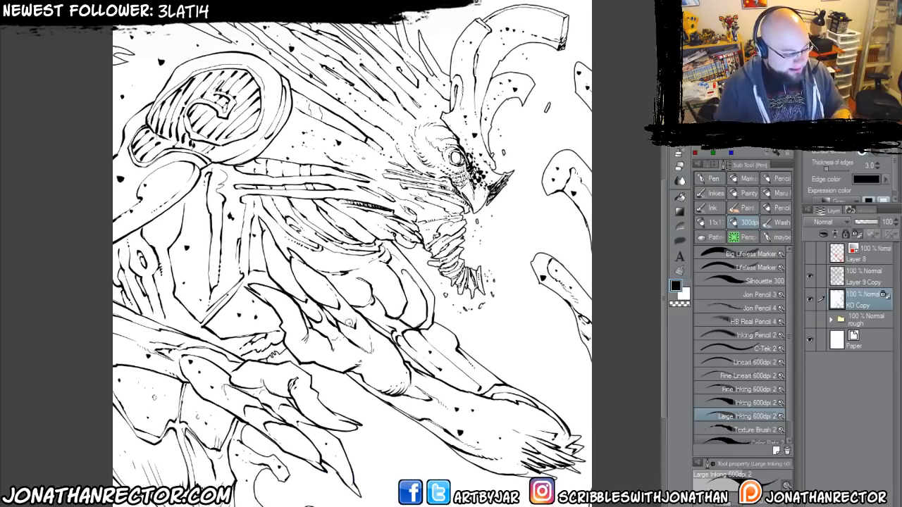
left_click(718, 106)
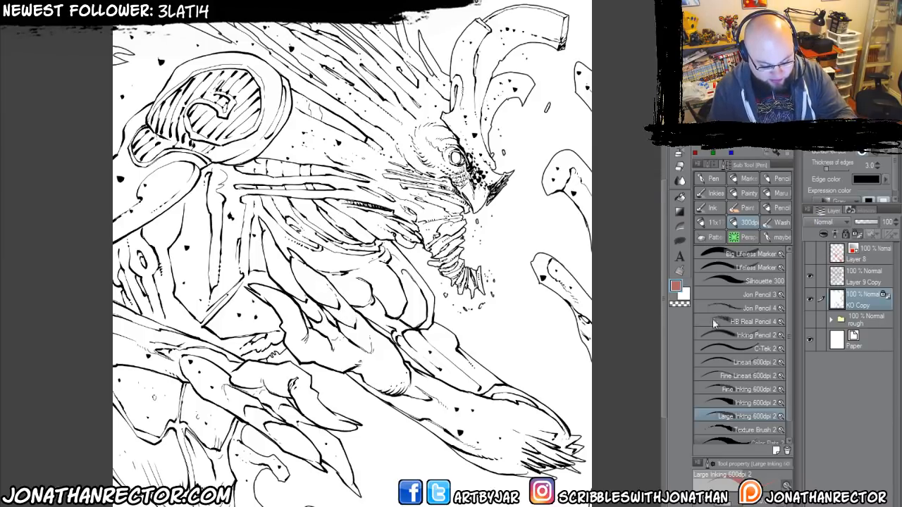
left_click(324, 384)
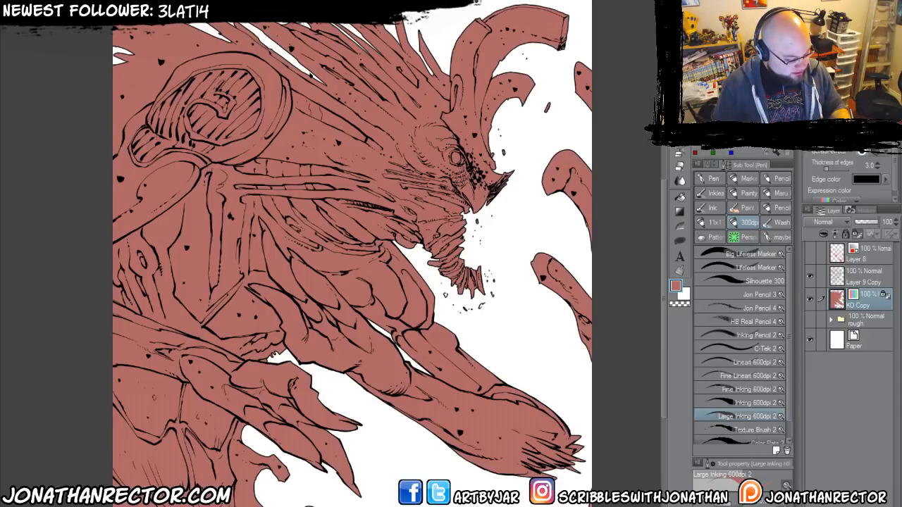
left_click_drag(159, 329, 189, 356)
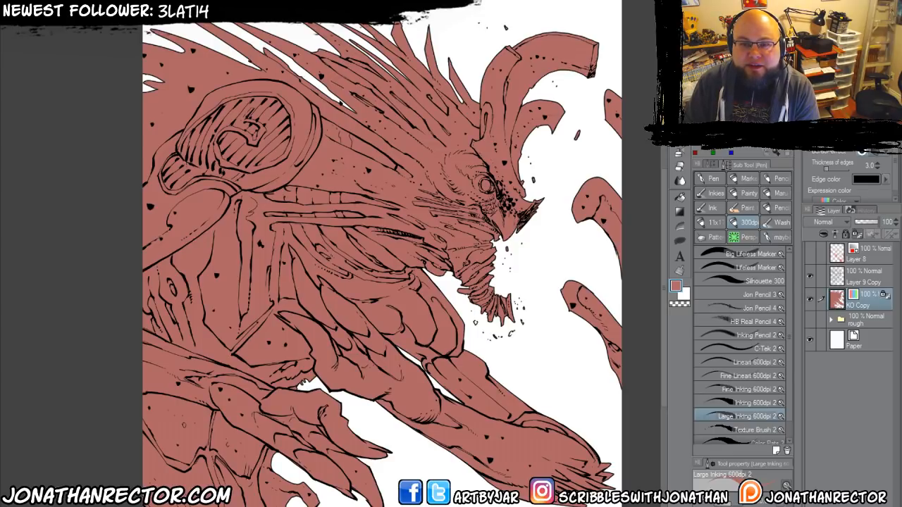
left_click_drag(493, 235, 514, 248)
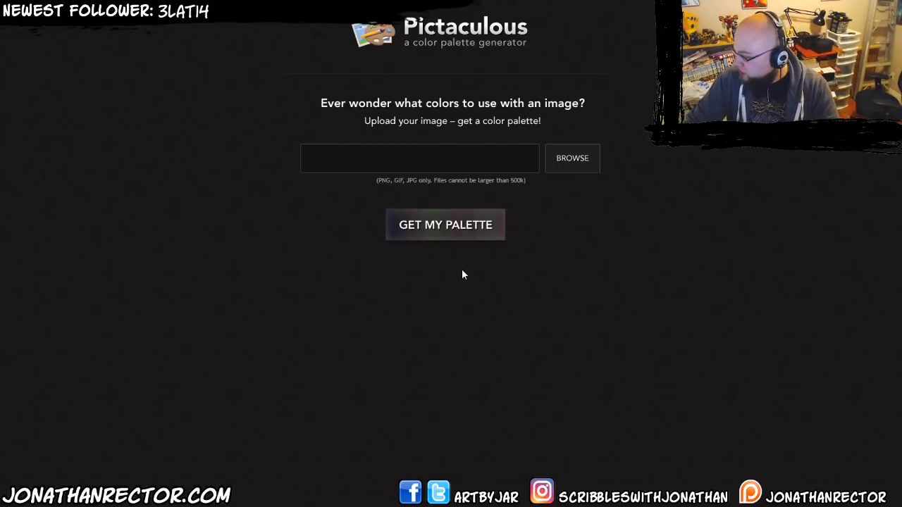
Browse for an upload image in Pictaculous and preview the lava photo cropped-lave2.jpg at full size.
left_click(571, 159)
double_click(630, 34)
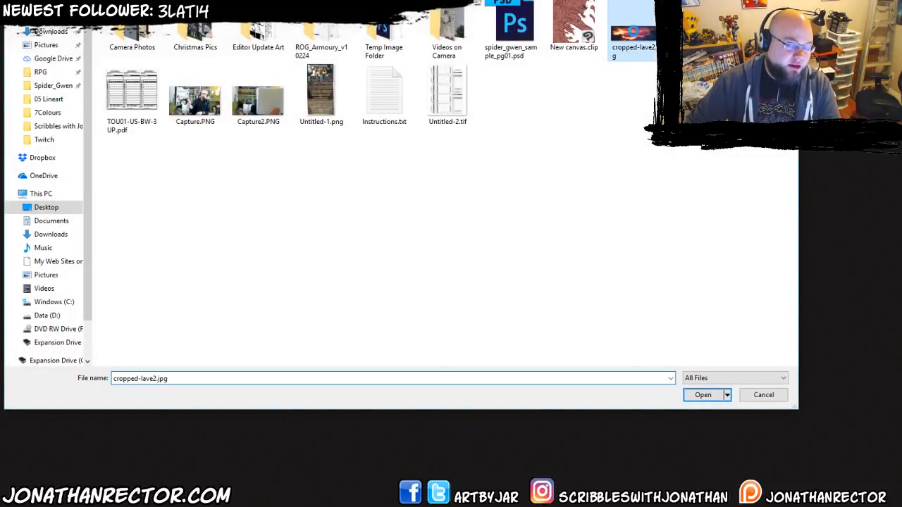
right_click(632, 32)
left_click(595, 52)
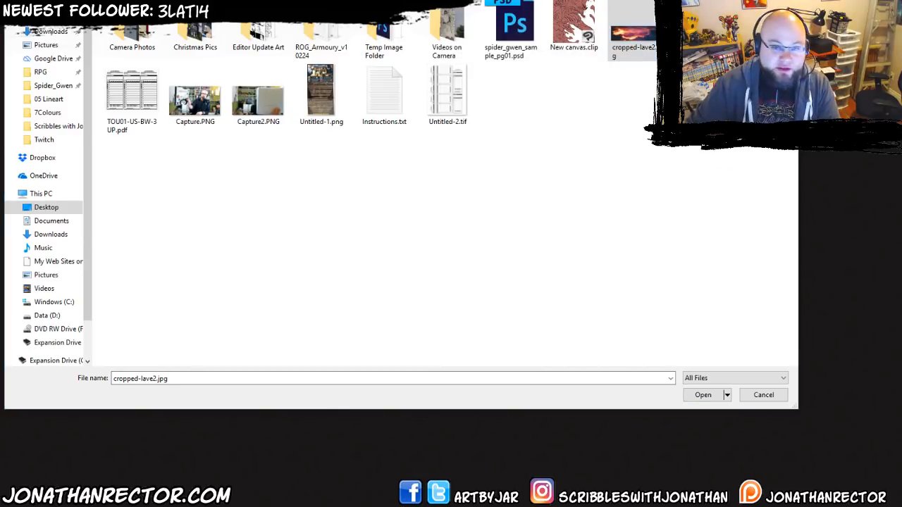
left_click_drag(901, 152, 753, 125)
double_click(753, 125)
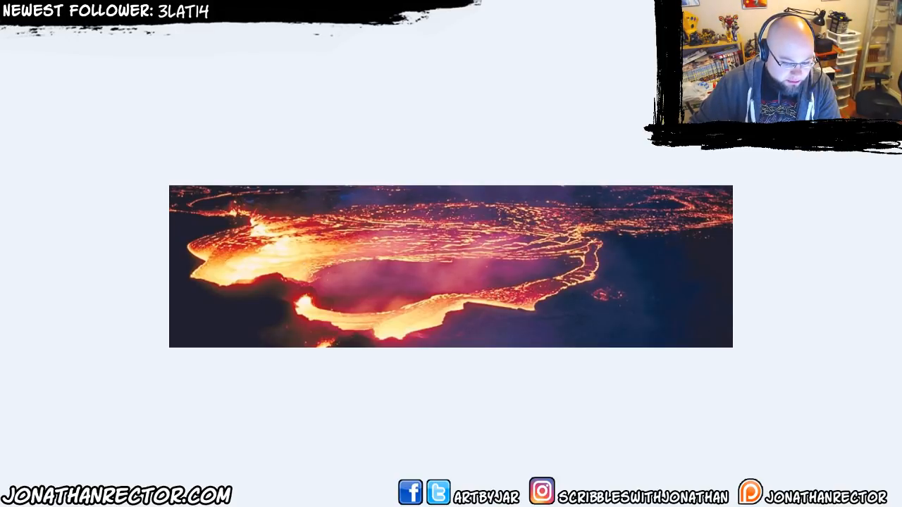
key("alt+F4")
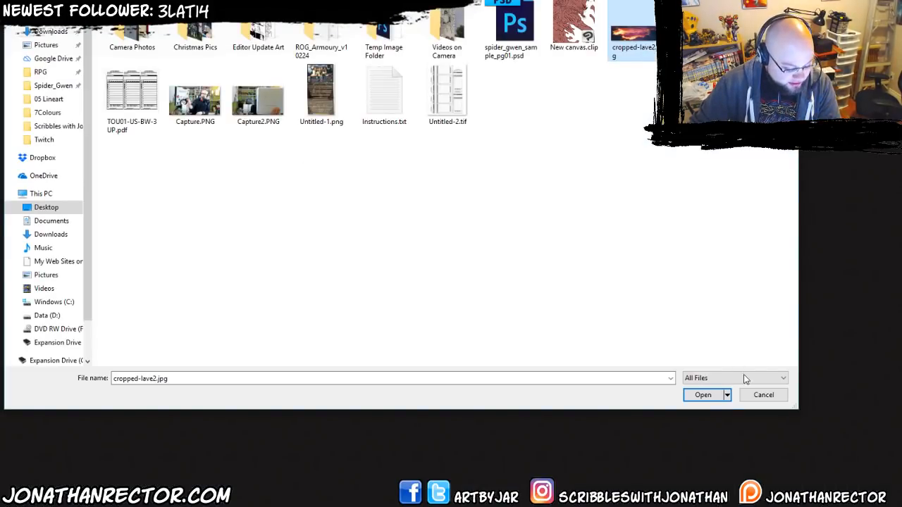
Load cropped-lave2.jpg into Pictaculous and generate a colour palette from it.
left_click(705, 396)
left_click(403, 224)
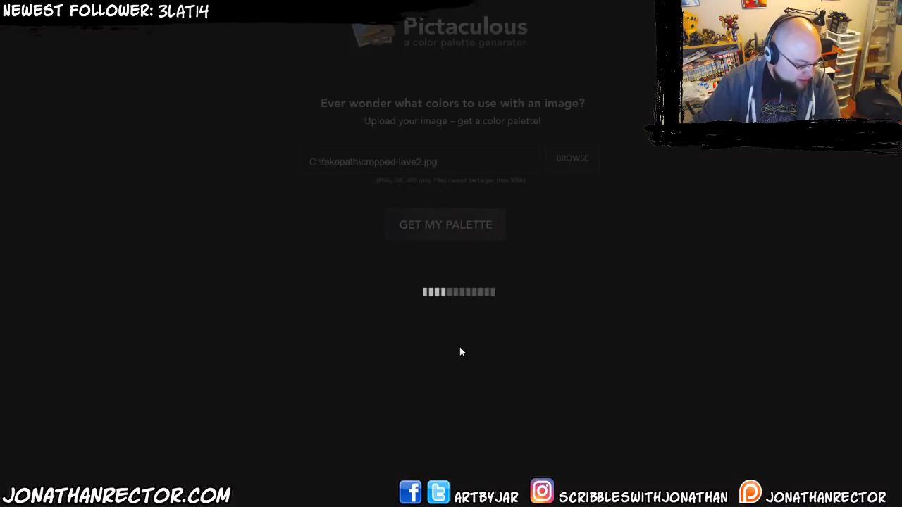
scroll(459, 342, "down", 2)
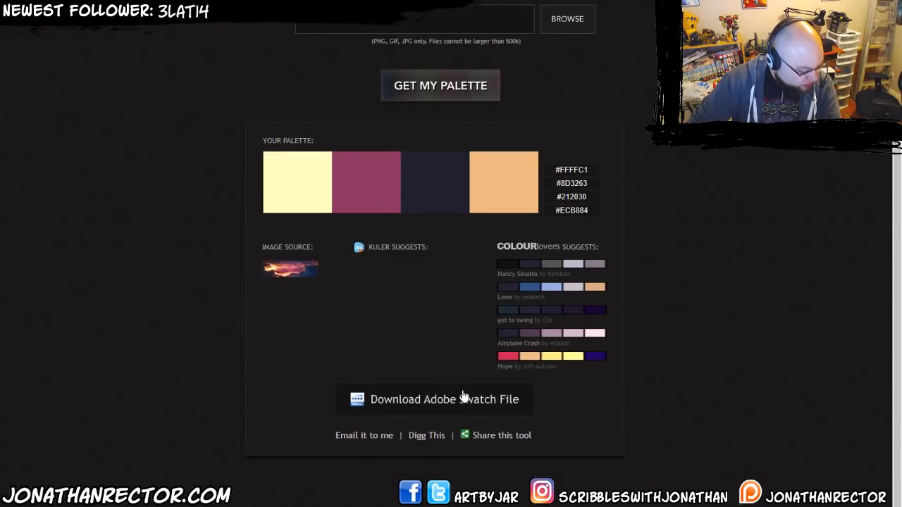
right_click(408, 191)
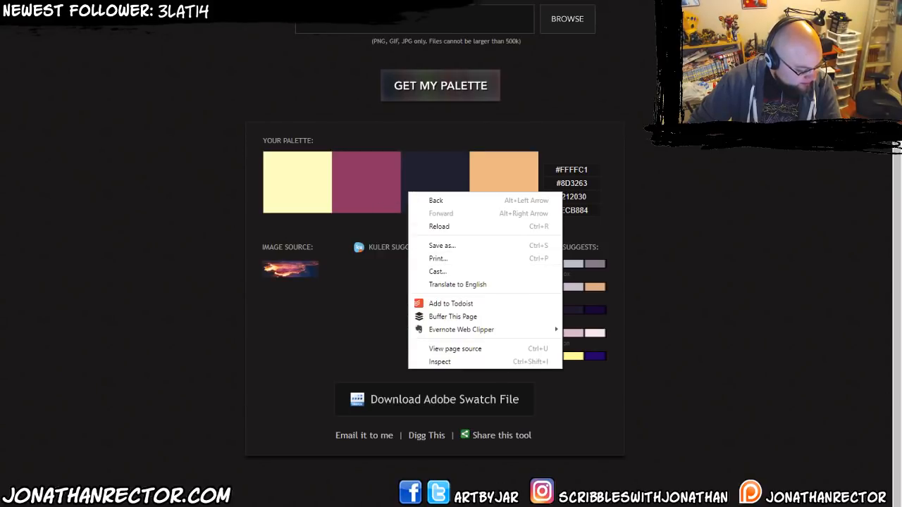
key("Escape")
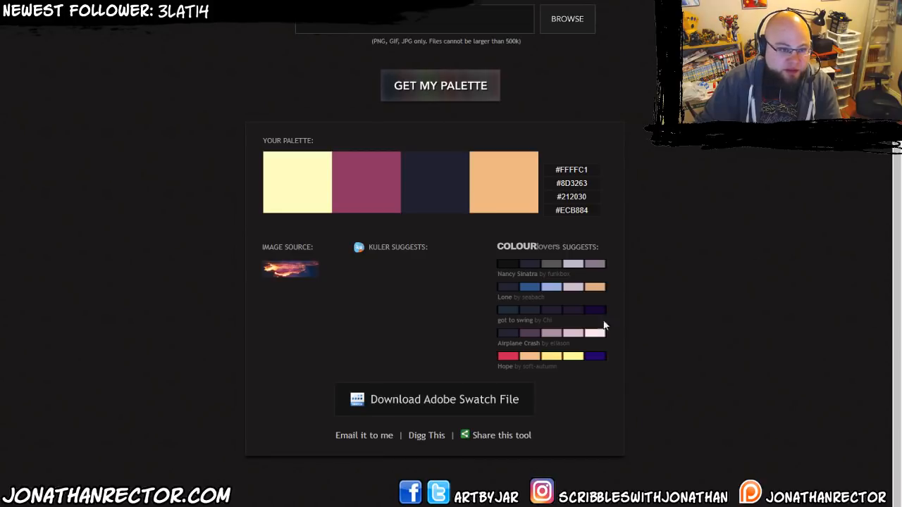
Capture the four generated palette swatches with the Snipping Tool and return to the creature drawing.
key("super+shift+s")
left_click_drag(265, 150, 536, 212)
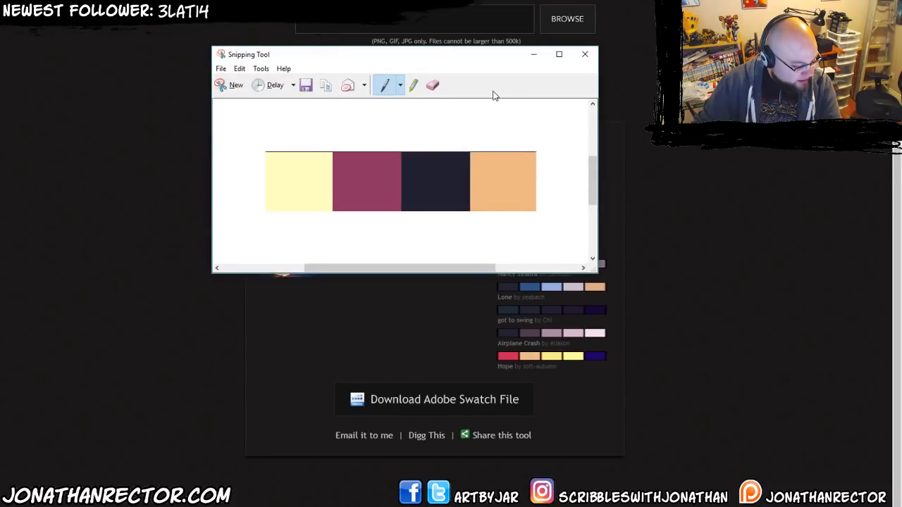
key("alt+Tab")
key("alt+Tab")
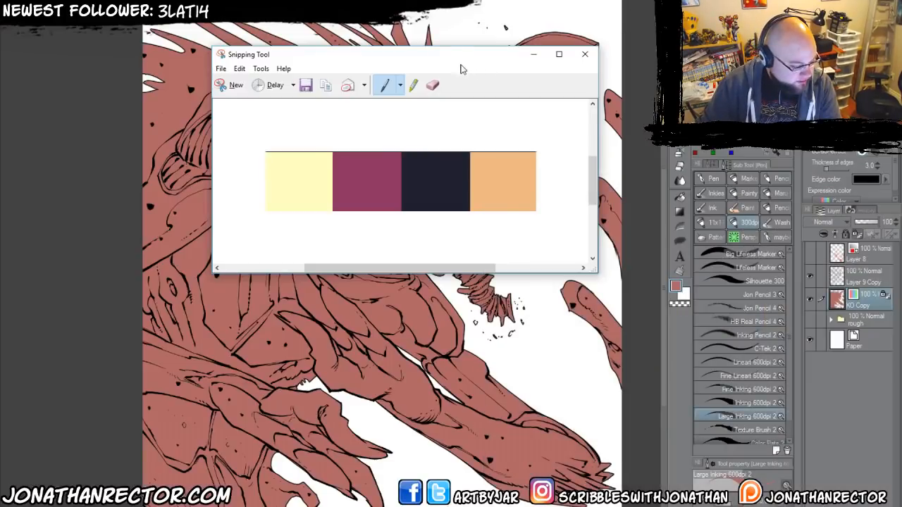
left_click(538, 55)
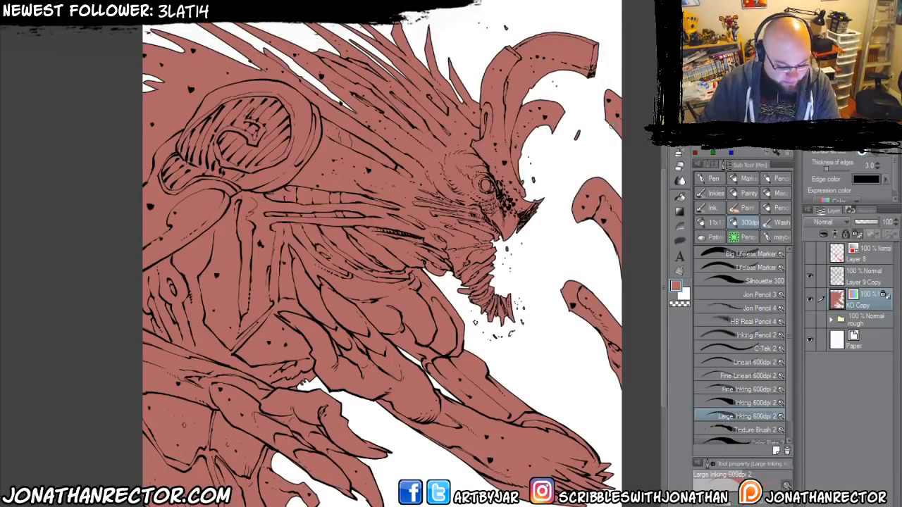
Add two new layers above Layer 8 and pick the palette's plum colour with the Eyedropper.
left_click(871, 255)
key("ctrl+shift+n")
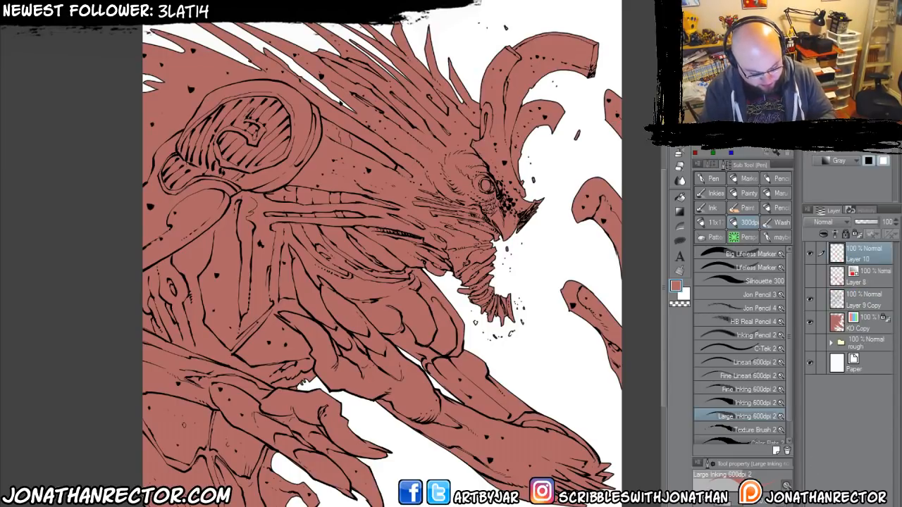
key("ctrl+shift+n")
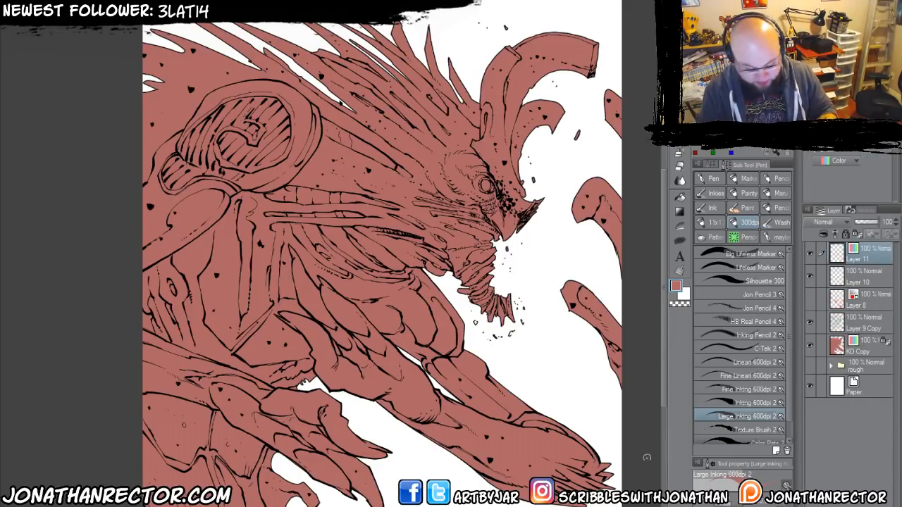
key("i")
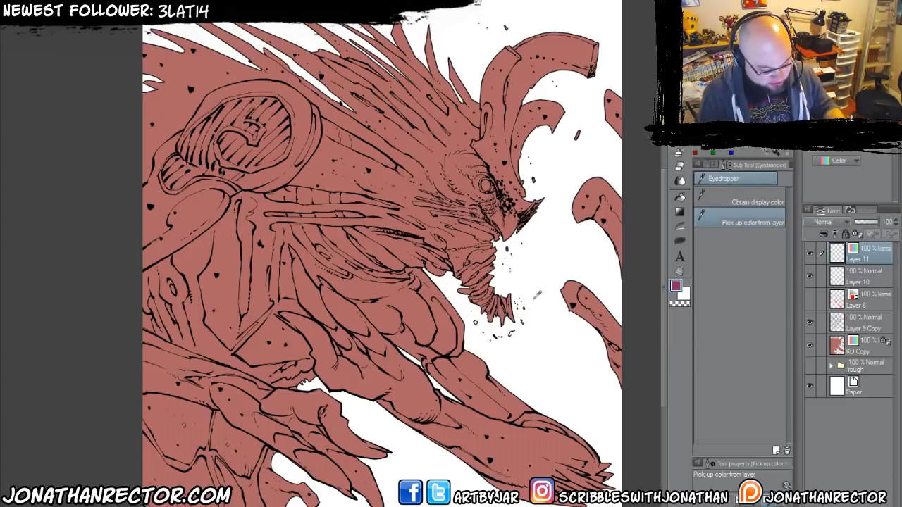
Fill the creature's silhouette on the KO Copy layer with the palette's plum colour.
left_click(849, 348)
key("alt+Delete")
left_click_drag(231, 367, 258, 388)
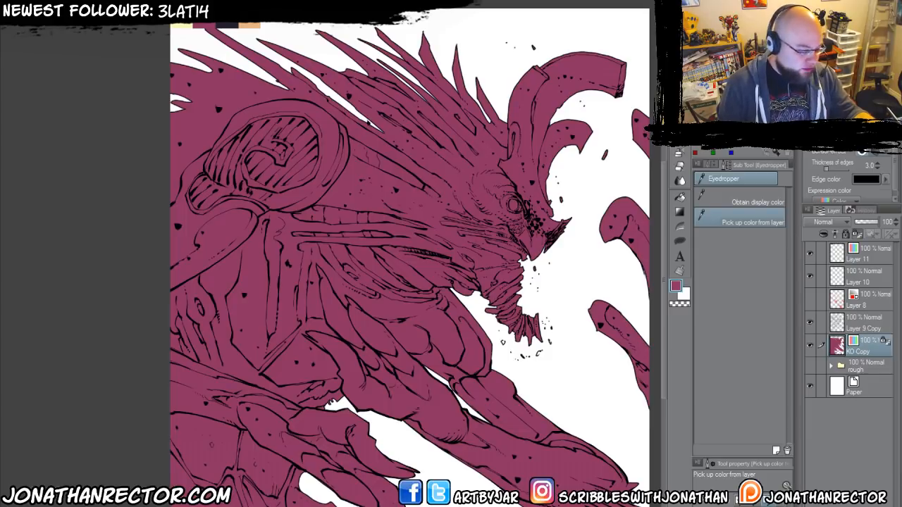
Add a new layer directly beneath KO Copy and set its expression colour to Color.
key("ctrl+shift+n")
left_click_drag(856, 351, 869, 376)
left_click(821, 175)
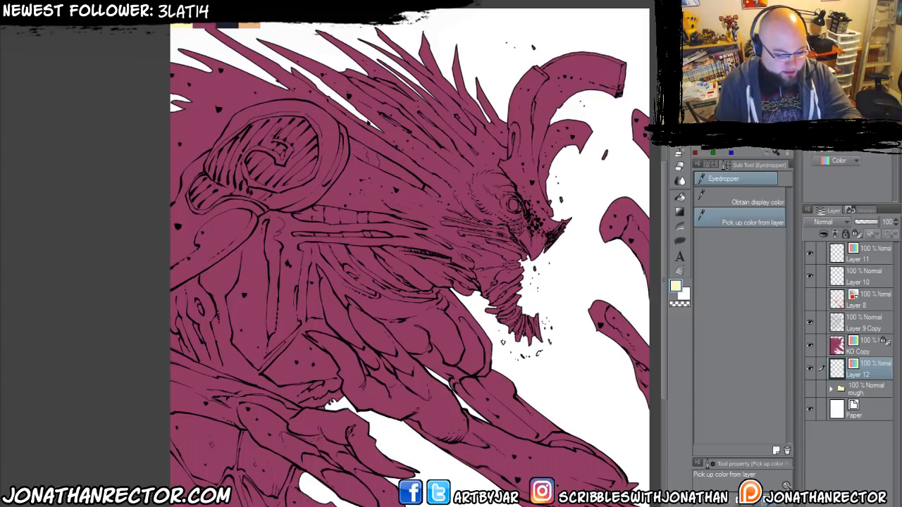
Sample the four palette swatches repeatedly to compare their positions on the Color Wheel, trying a green hue against them.
left_click_drag(719, 28, 414, 155)
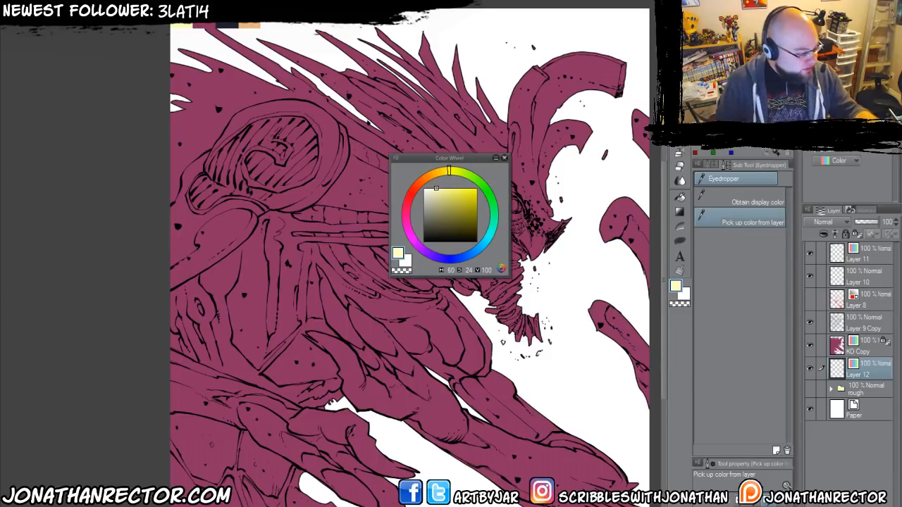
left_click(204, 26)
left_click(227, 26)
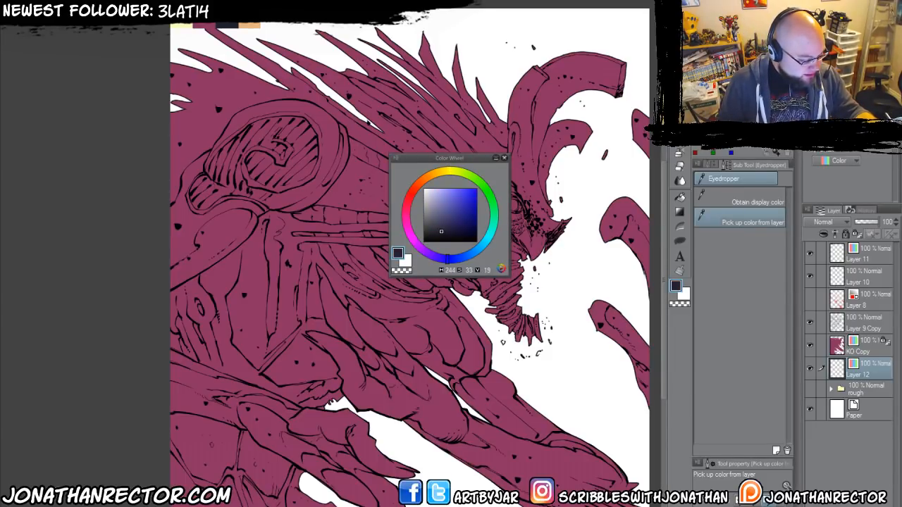
left_click(250, 26)
left_click(227, 26)
left_click(205, 26)
left_click(182, 26)
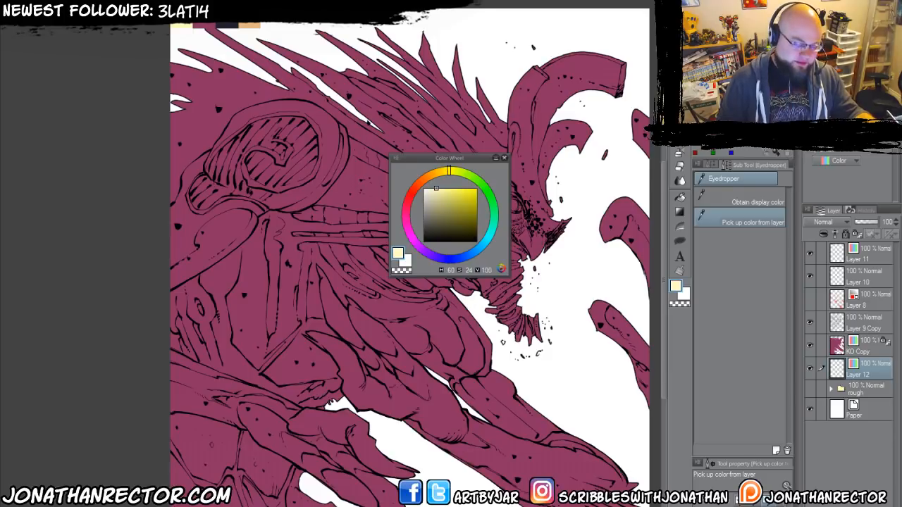
left_click(204, 26)
left_click(182, 26)
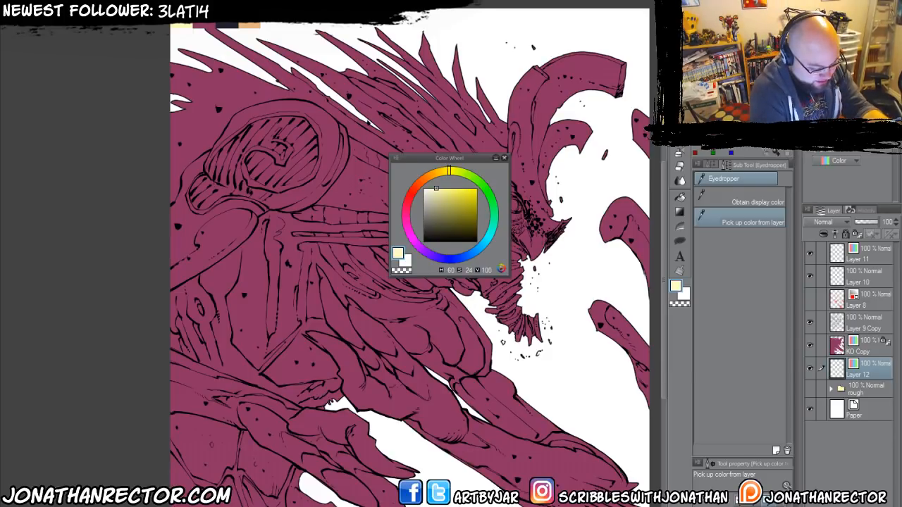
left_click(204, 26)
left_click(227, 26)
left_click(250, 26)
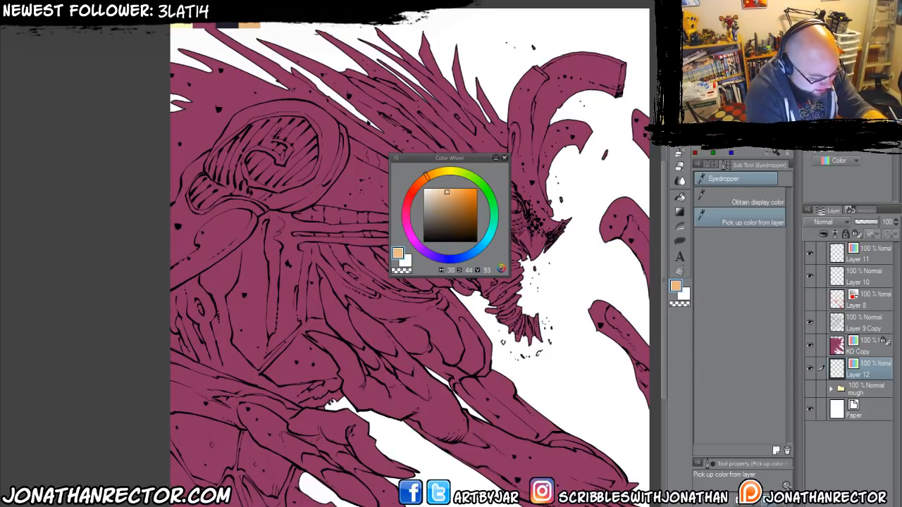
left_click(227, 26)
left_click(205, 26)
left_click(182, 26)
left_click(204, 26)
left_click(182, 27)
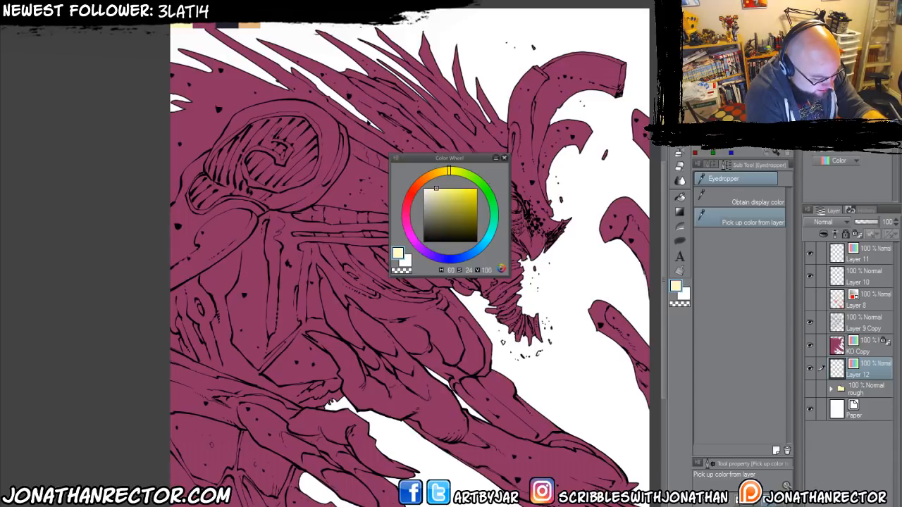
left_click(250, 26)
left_click(182, 26)
left_click(250, 26)
left_click(182, 26)
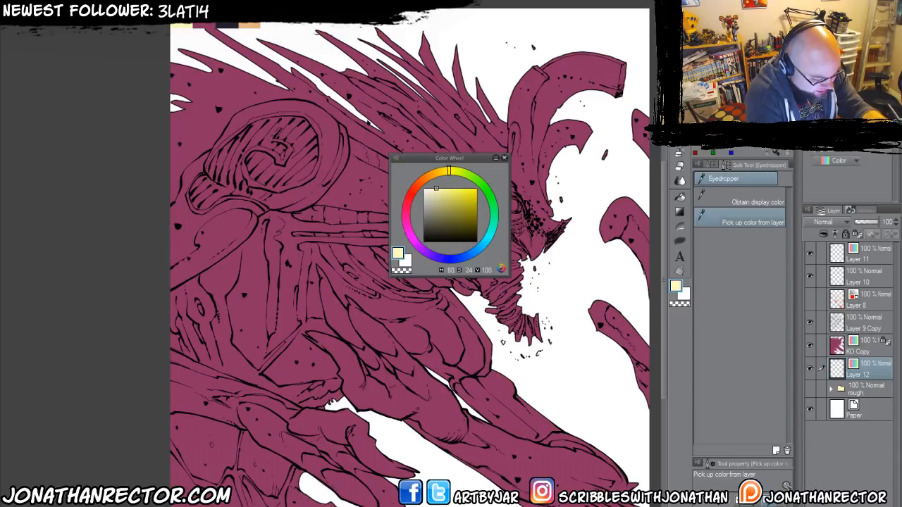
left_click(249, 26)
left_click(182, 26)
left_click(204, 26)
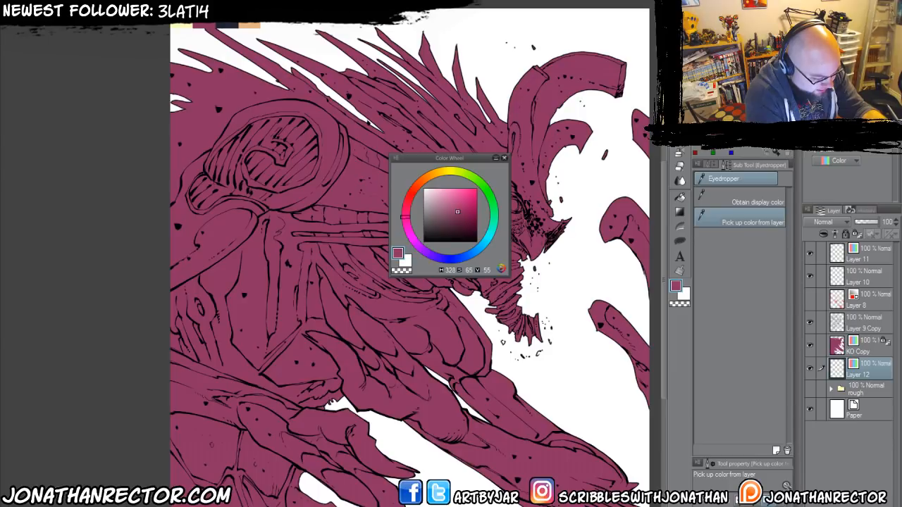
left_click(226, 26)
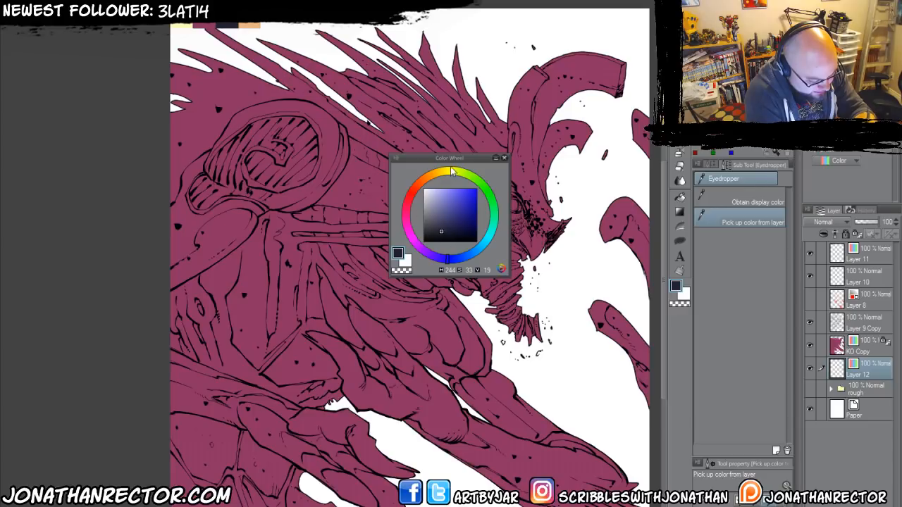
left_click(497, 218)
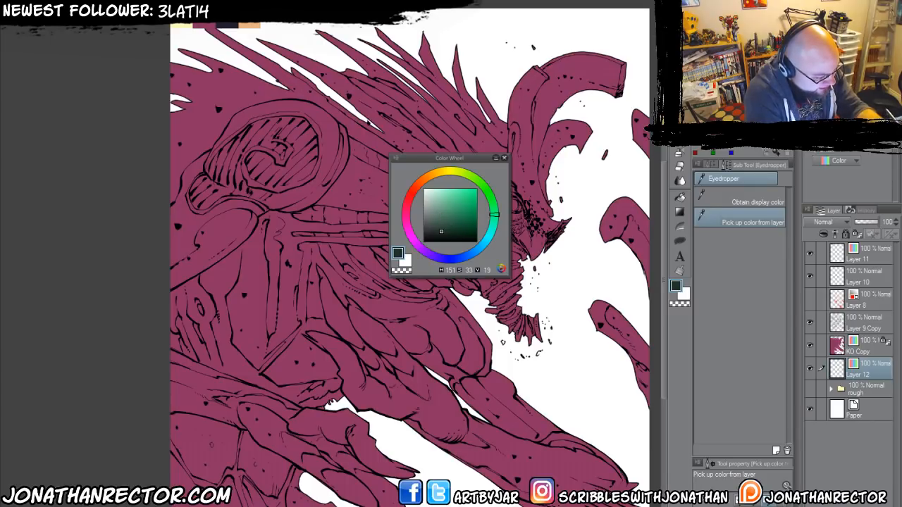
left_click(182, 25)
left_click(205, 26)
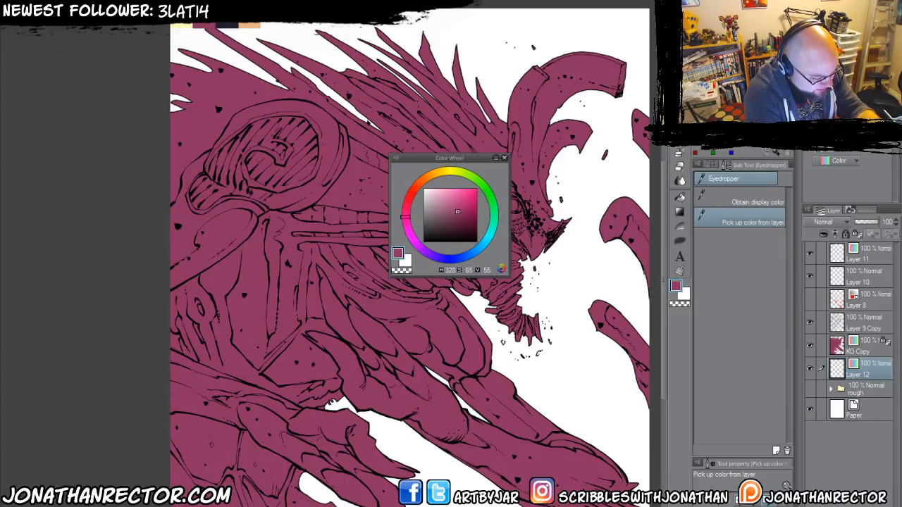
left_click(182, 26)
left_click(205, 26)
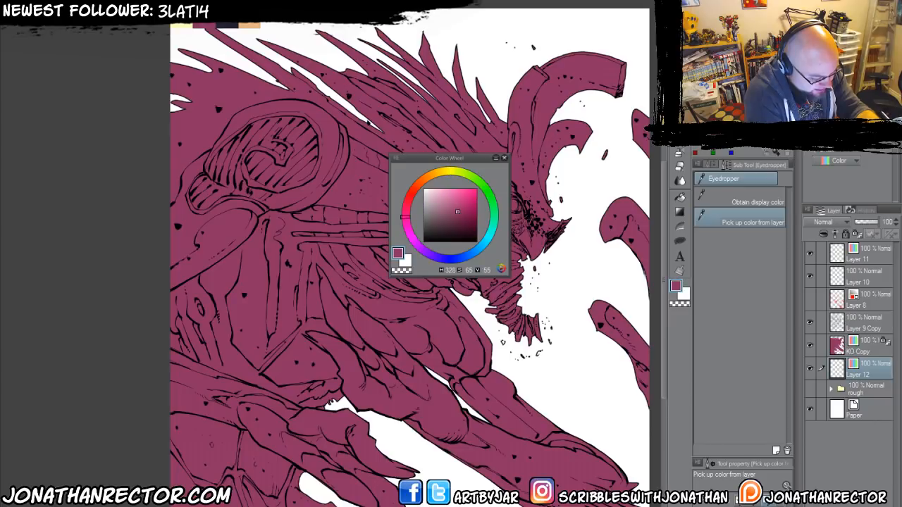
left_click(227, 26)
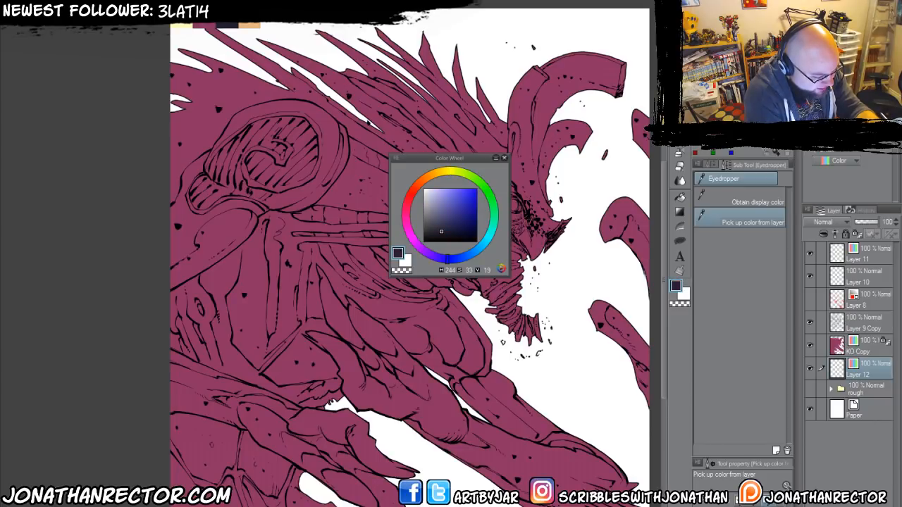
left_click(250, 25)
left_click(182, 26)
left_click(204, 26)
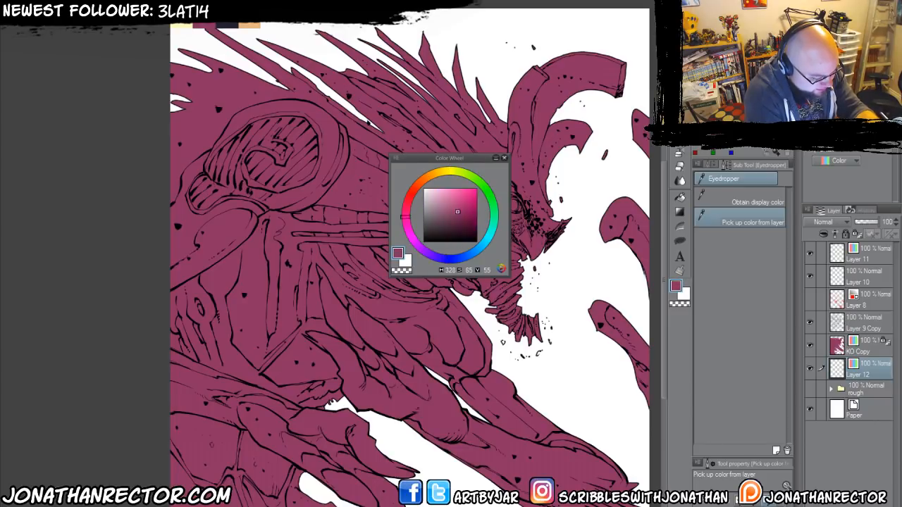
left_click(182, 26)
left_click(205, 27)
left_click(227, 26)
left_click(205, 26)
left_click(181, 26)
left_click(204, 26)
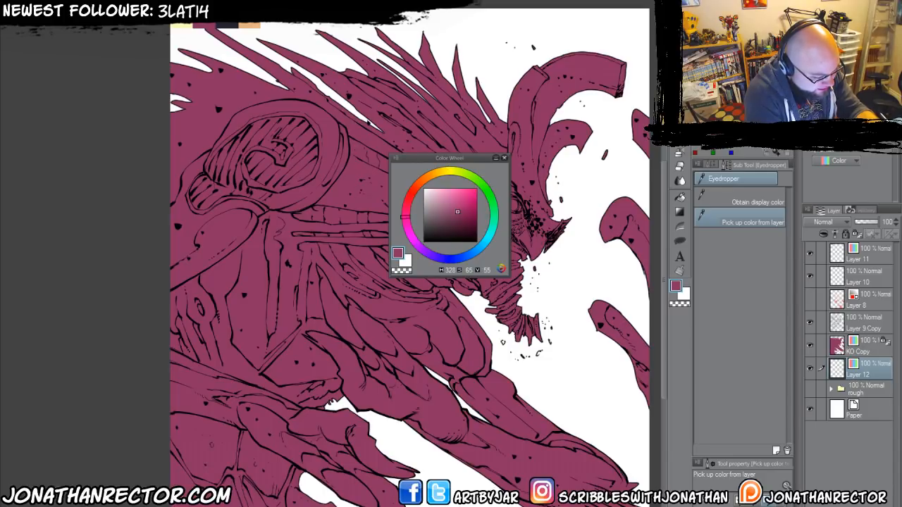
left_click(227, 26)
left_click(182, 26)
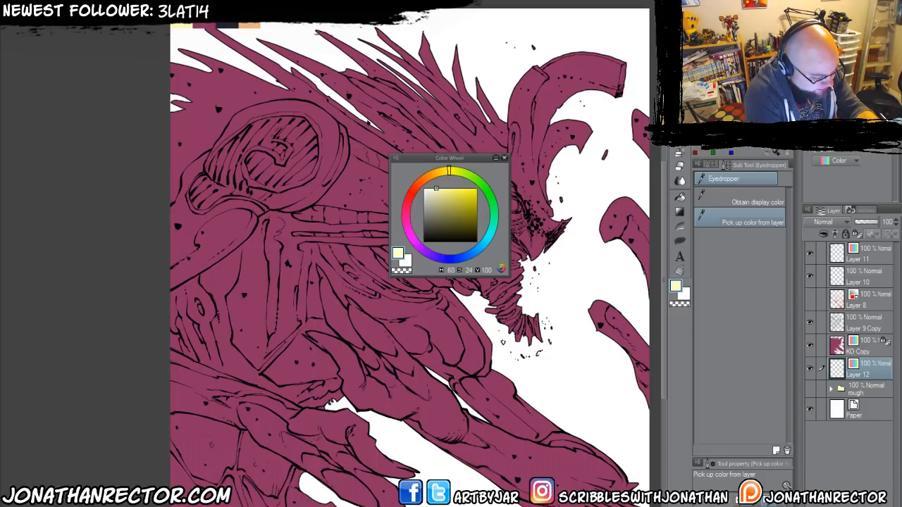
Mix a pale green (H 147, S 18, V 91) from the navy swatch and fill Layer 12 with it as a background.
left_click(227, 26)
left_click(494, 211)
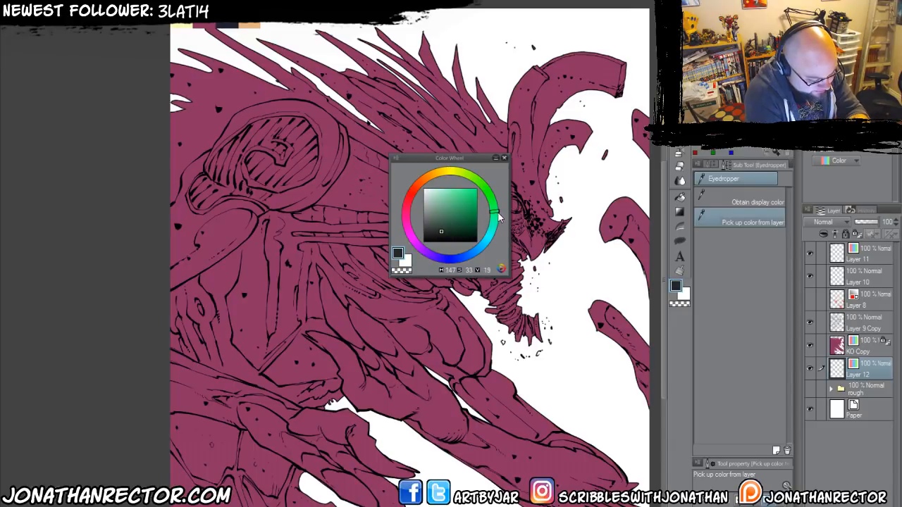
left_click(432, 195)
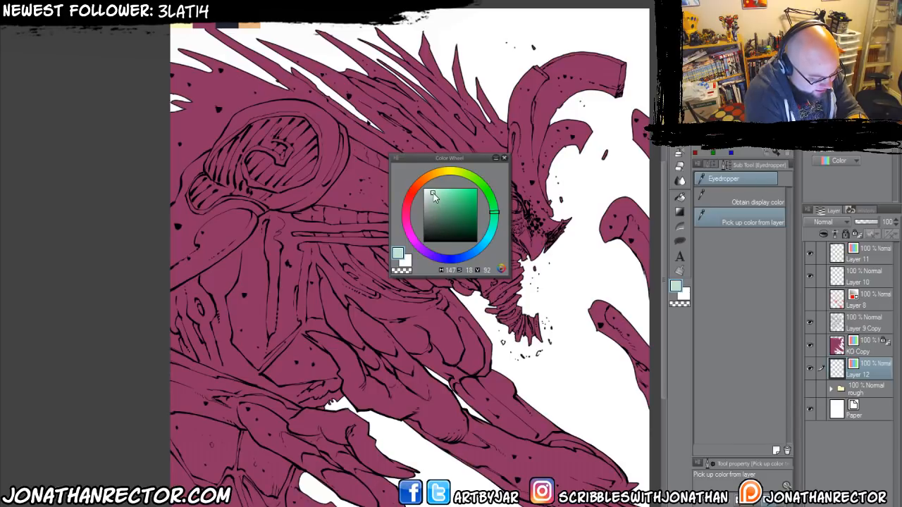
left_click_drag(433, 193, 433, 194)
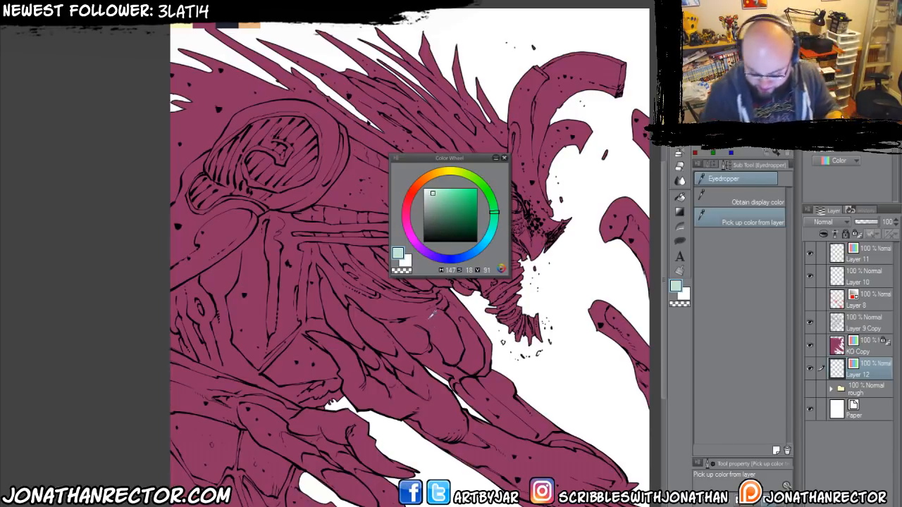
key("alt+BackSpace")
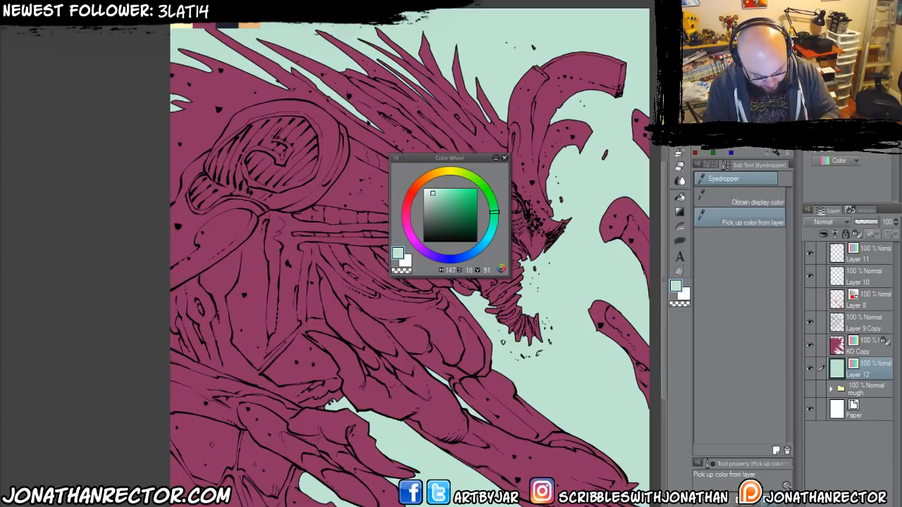
Duplicate the pale green background layer and fill the copy with a dark green (H 147, S 19, V 31).
key("ctrl+j")
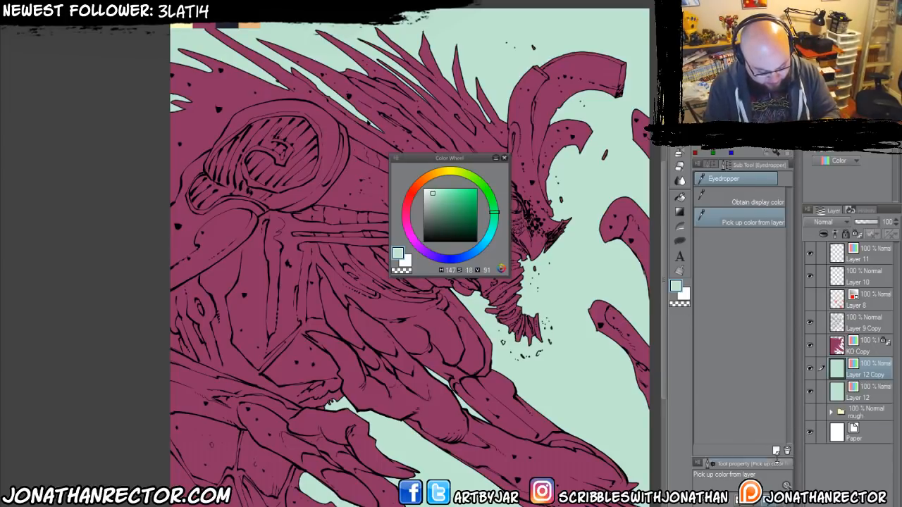
left_click(433, 225)
key("alt+BackSpace")
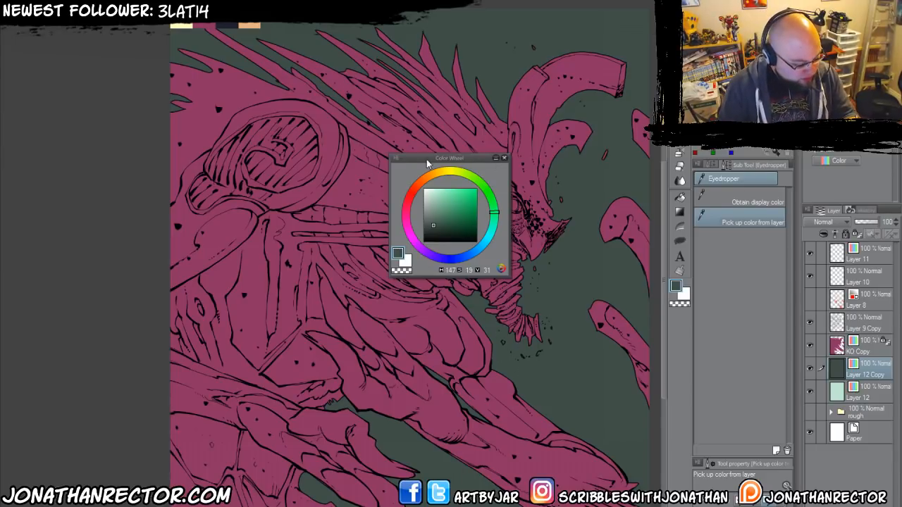
left_click_drag(426, 160, 768, 28)
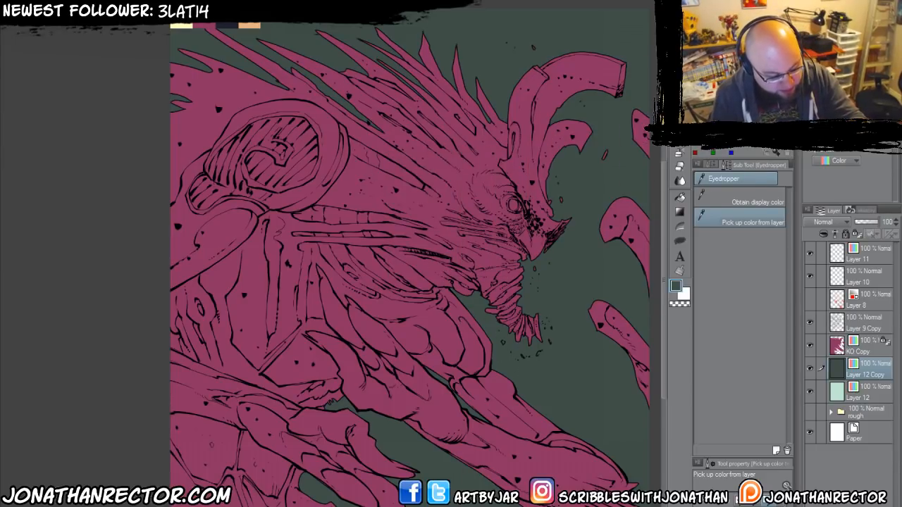
Hide both green background layers and add a new Color-expression layer directly above KO Copy, clipped to it.
left_click(810, 367)
left_click(810, 391)
left_click(867, 346)
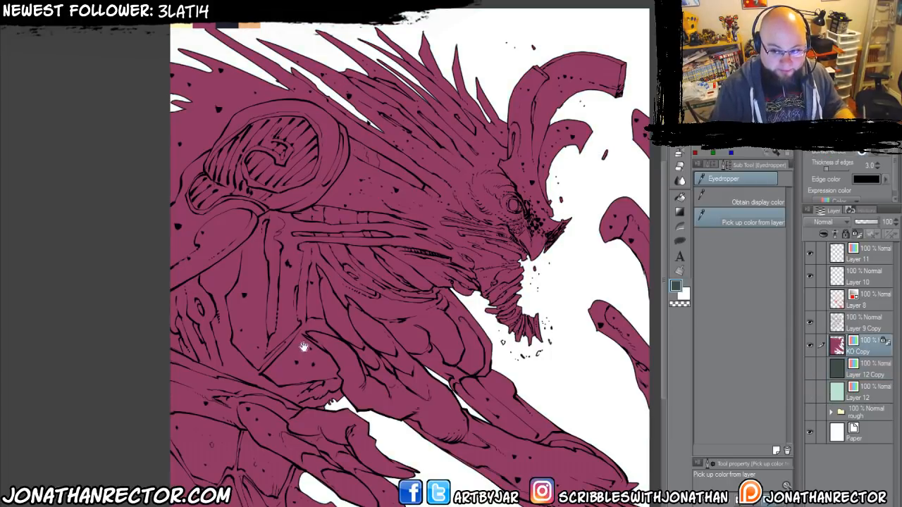
left_click_drag(303, 348, 336, 339)
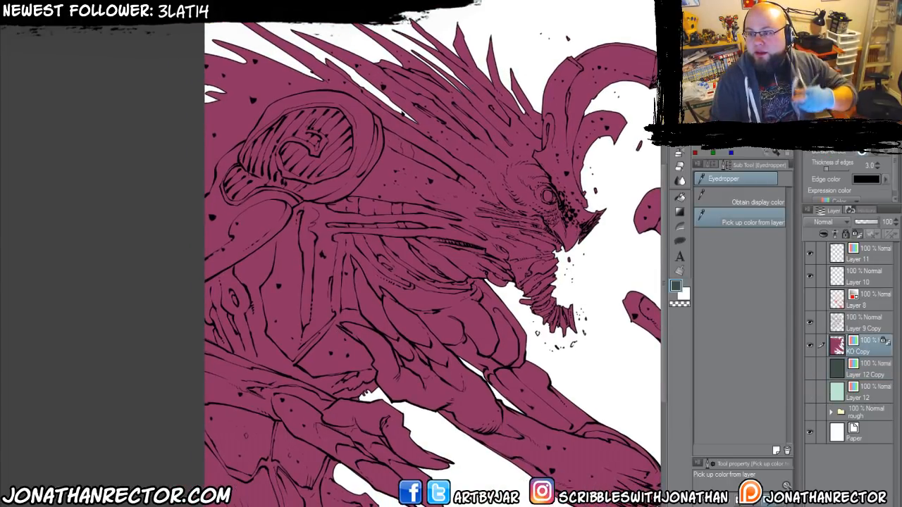
left_click_drag(266, 320, 164, 300)
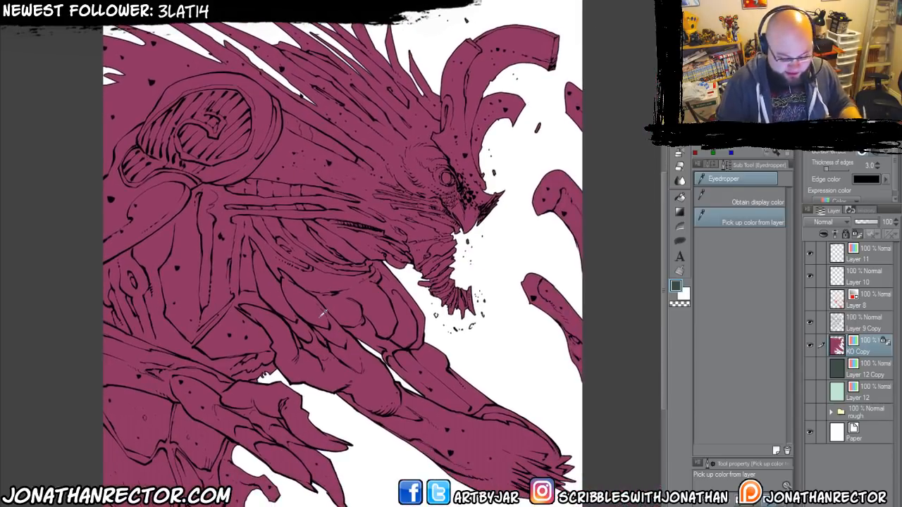
key("ctrl+shift+n")
left_click(823, 163)
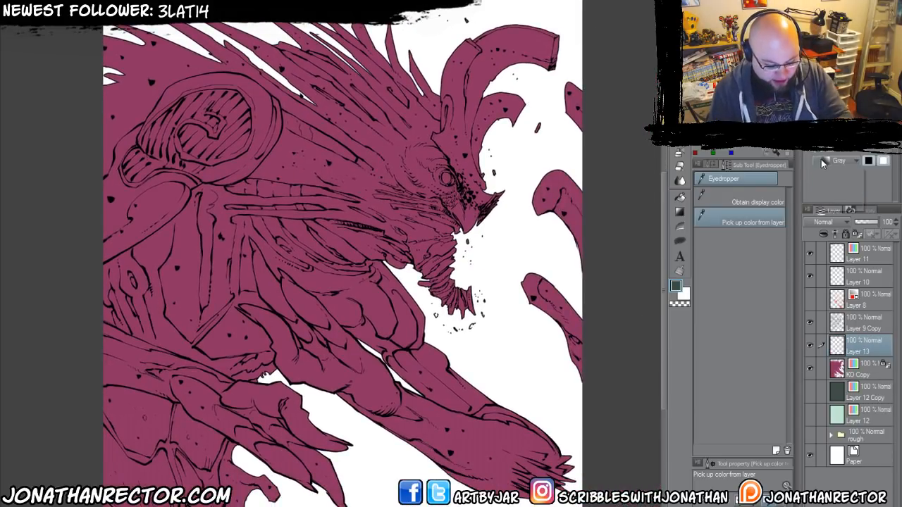
left_click(817, 170)
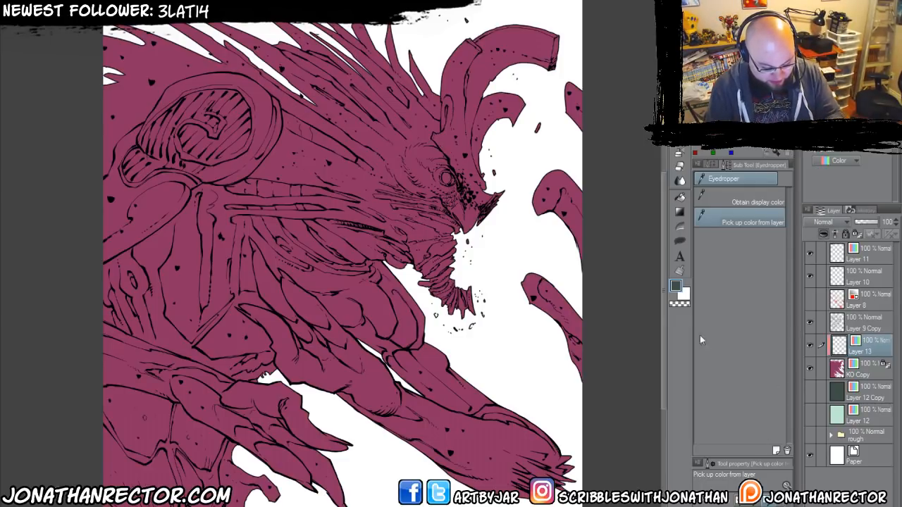
Lasso-fill the outer parts of the creature's horns with the palette's navy on Layer 13 and lock the layer's transparent pixels.
mouse_move(339, 315)
left_mouse_down()
mouse_move(367, 333)
mouse_move(355, 348)
left_mouse_up()
key("u")
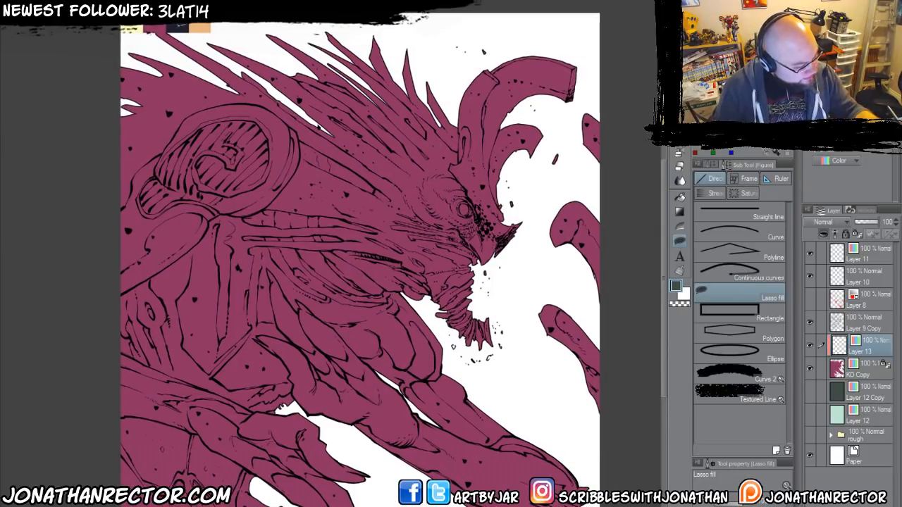
left_click_drag(306, 262, 319, 297)
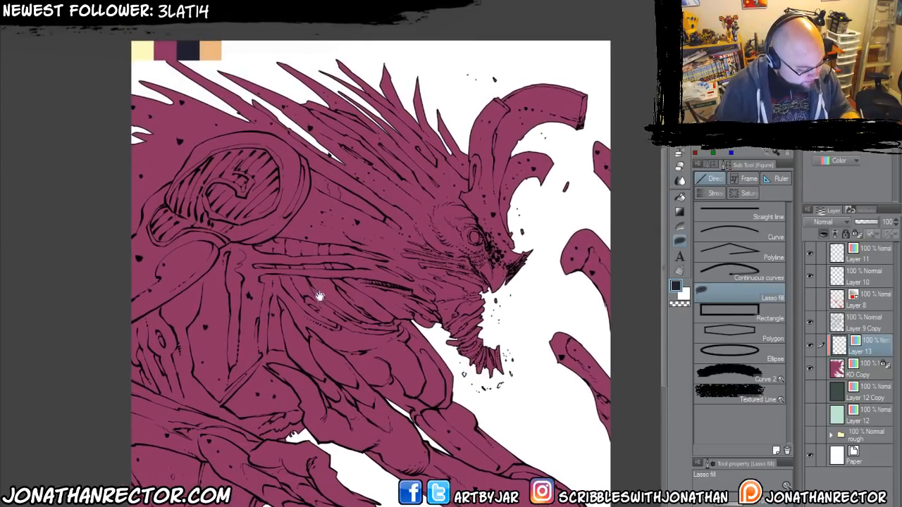
scroll(312, 298, "up", 2)
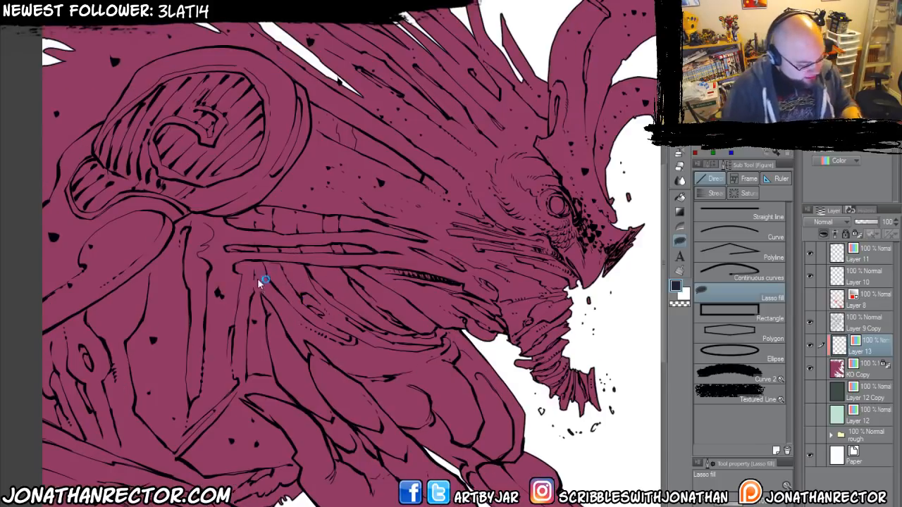
mouse_move(258, 284)
left_mouse_down()
mouse_move(309, 318)
mouse_move(248, 414)
mouse_move(280, 371)
mouse_move(322, 420)
mouse_move(232, 355)
mouse_move(309, 309)
mouse_move(240, 329)
left_mouse_up()
mouse_move(558, 85)
left_mouse_down()
mouse_move(535, 175)
mouse_move(465, 260)
mouse_move(380, 64)
left_mouse_up()
left_click_drag(324, 291, 377, 237)
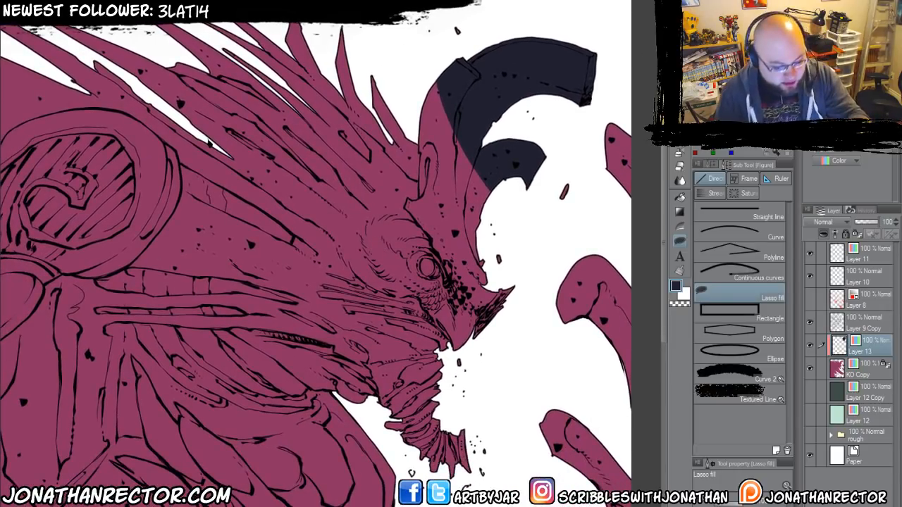
left_click(857, 234)
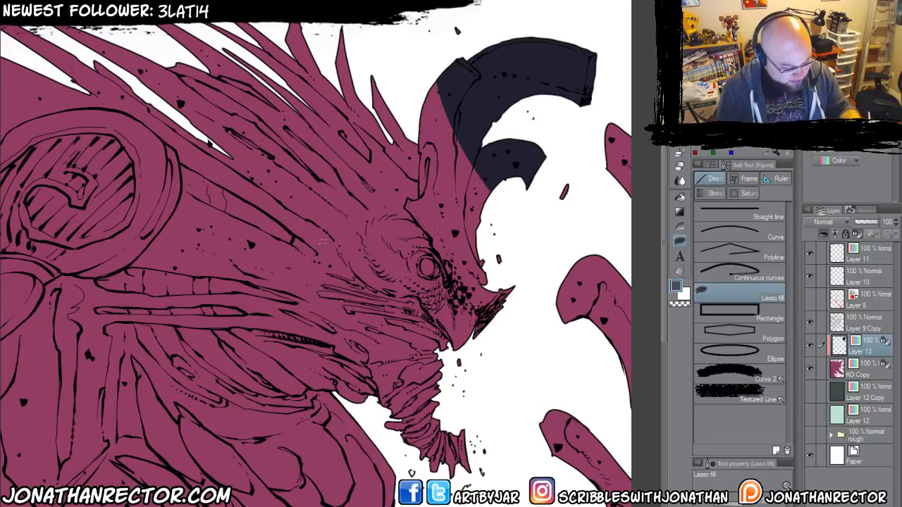
Refill the navy horn shapes on Layer 13 with a lighter slate blue and unlock the layer's transparent pixels.
key("alt+Delete")
key("slash")
left_click_drag(323, 256, 335, 234)
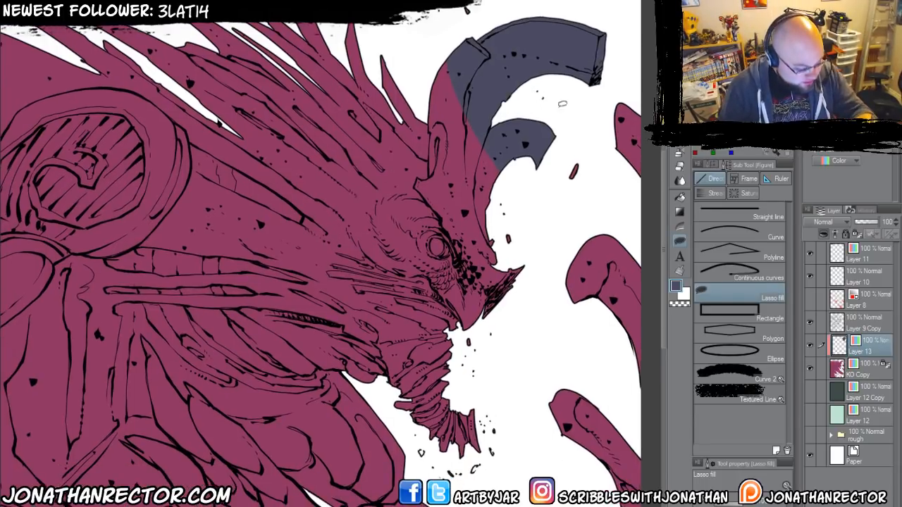
Lasso-fill the horn bases and the front ridge of the face down to the beak with slate blue.
mouse_move(565, 116)
left_mouse_down()
mouse_move(539, 266)
mouse_move(499, 328)
mouse_move(487, 329)
mouse_move(445, 172)
mouse_move(454, 40)
left_mouse_up()
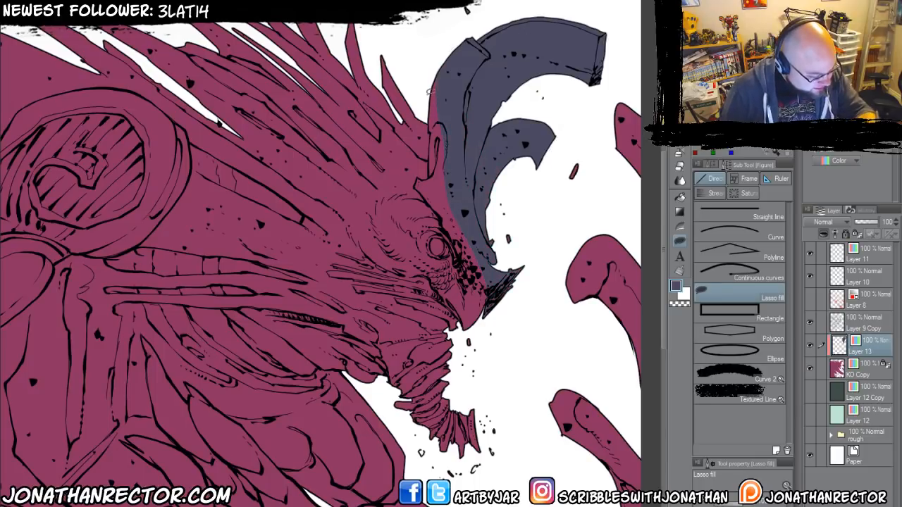
left_click_drag(430, 92, 430, 113)
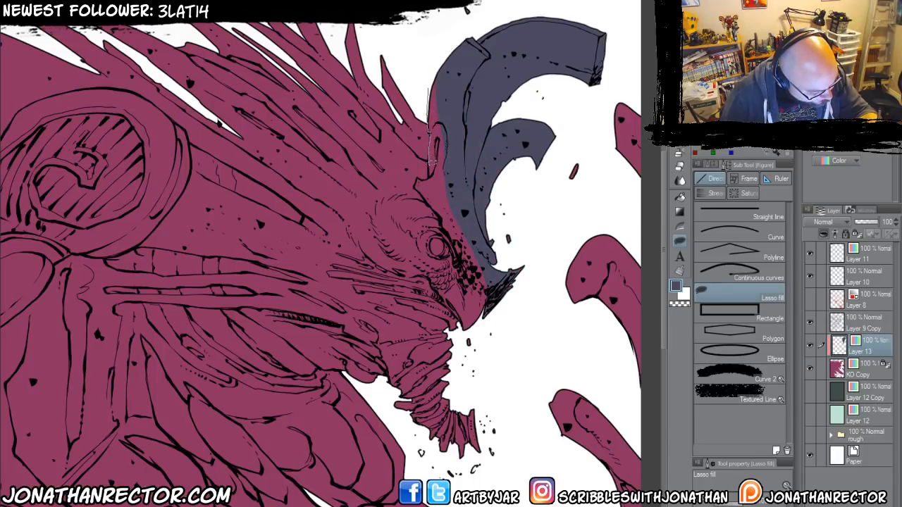
mouse_move(435, 165)
left_mouse_down()
mouse_move(461, 205)
mouse_move(432, 74)
left_mouse_up()
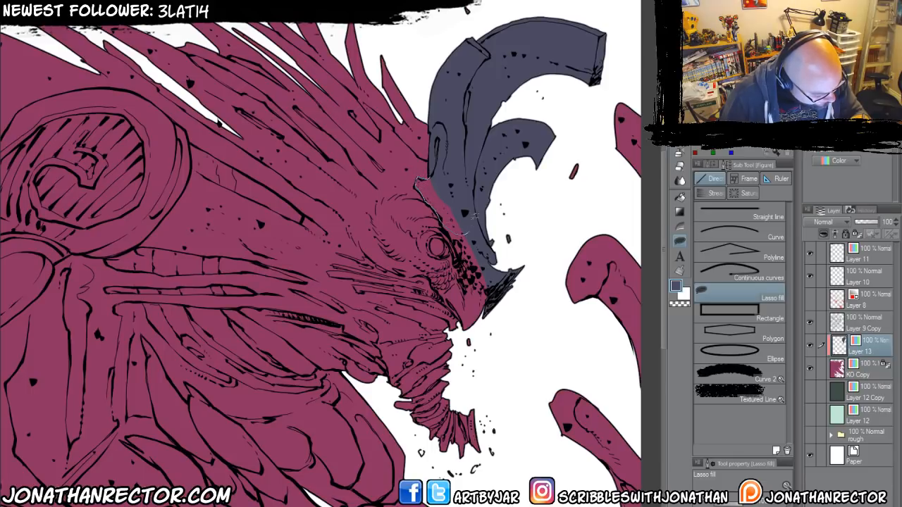
mouse_move(461, 234)
left_mouse_down()
mouse_move(416, 179)
mouse_move(424, 179)
left_mouse_up()
key("p")
left_click(679, 243)
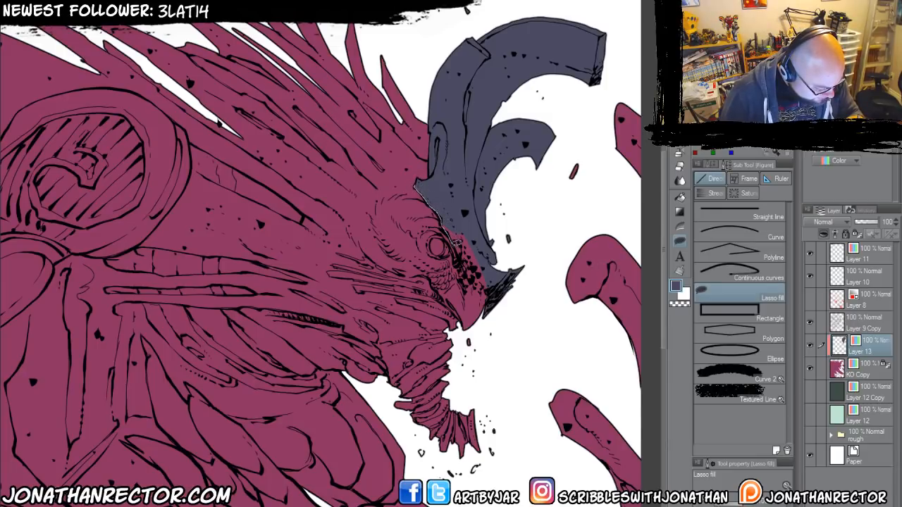
mouse_move(461, 258)
left_mouse_down()
mouse_move(501, 289)
mouse_move(482, 231)
mouse_move(413, 180)
left_mouse_up()
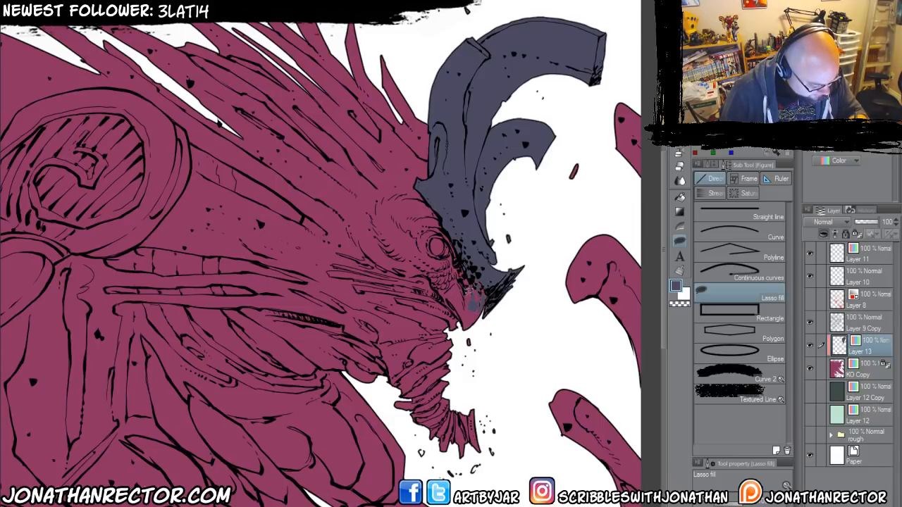
Fill the spiky crest and the back area behind the round shoulder armour with slate blue, down to the edge of the head.
mouse_move(411, 264)
left_mouse_down()
mouse_move(427, 284)
mouse_move(428, 264)
mouse_move(461, 300)
mouse_move(444, 254)
mouse_move(459, 329)
mouse_move(439, 285)
left_mouse_up()
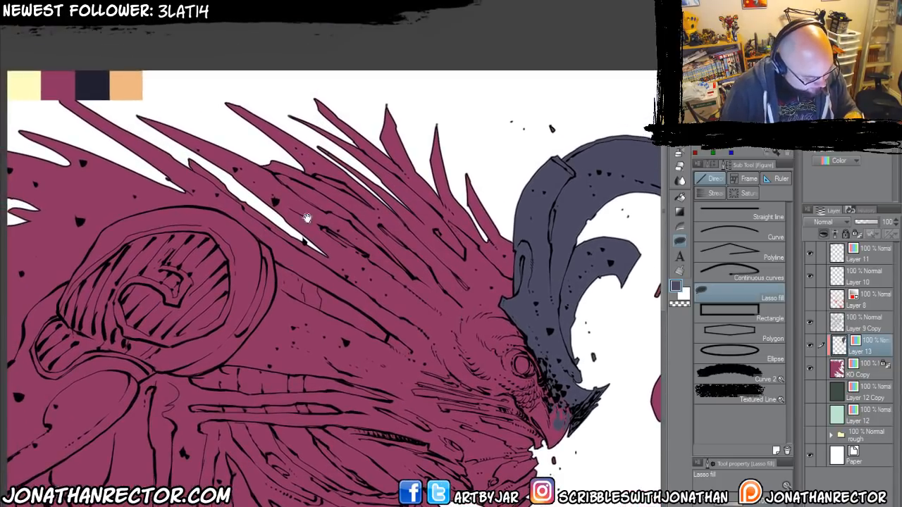
left_click_drag(232, 204, 274, 220)
mouse_move(250, 97)
left_mouse_down()
mouse_move(320, 69)
mouse_move(499, 126)
mouse_move(576, 244)
mouse_move(571, 305)
mouse_move(201, 184)
mouse_move(93, 131)
mouse_move(211, 49)
left_mouse_up()
mouse_move(34, 326)
left_mouse_down()
mouse_move(107, 318)
mouse_move(122, 298)
left_mouse_up()
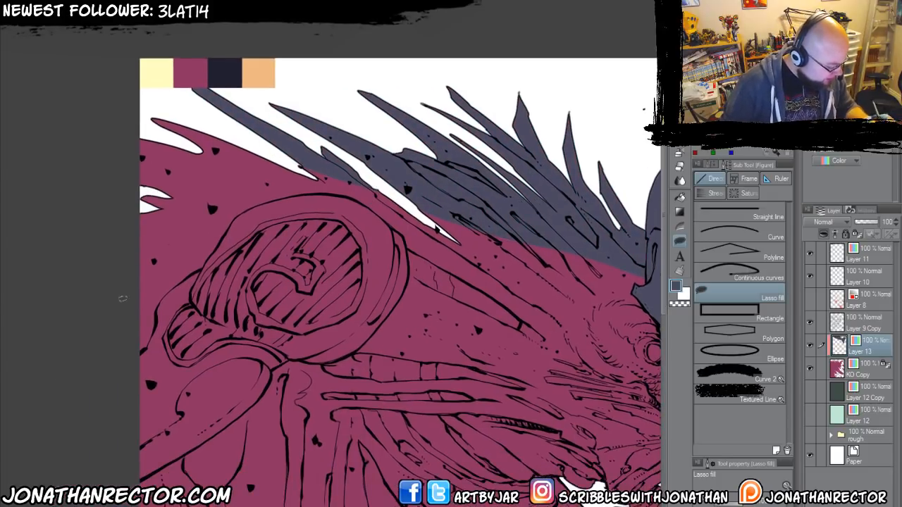
mouse_move(337, 185)
left_mouse_down()
mouse_move(306, 157)
mouse_move(336, 187)
left_mouse_up()
mouse_move(239, 188)
left_mouse_down()
mouse_move(222, 179)
mouse_move(224, 261)
left_mouse_up()
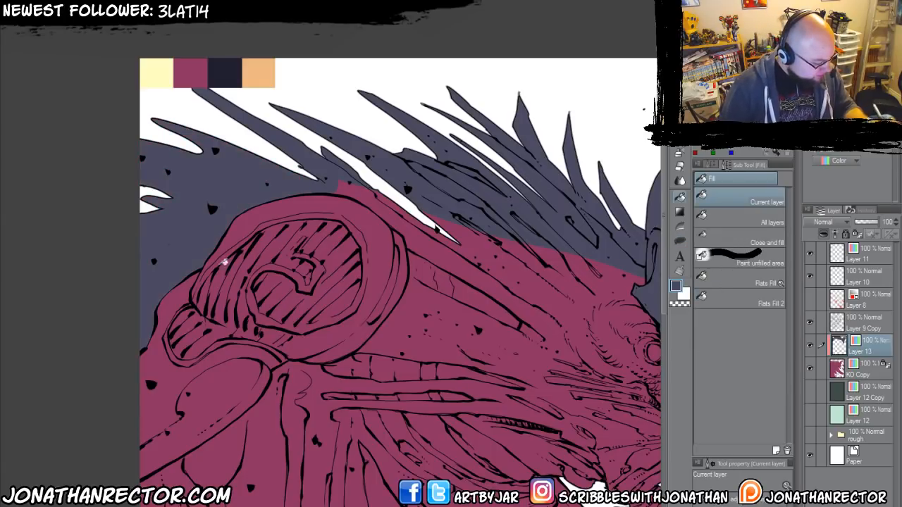
left_click_drag(278, 298, 259, 306)
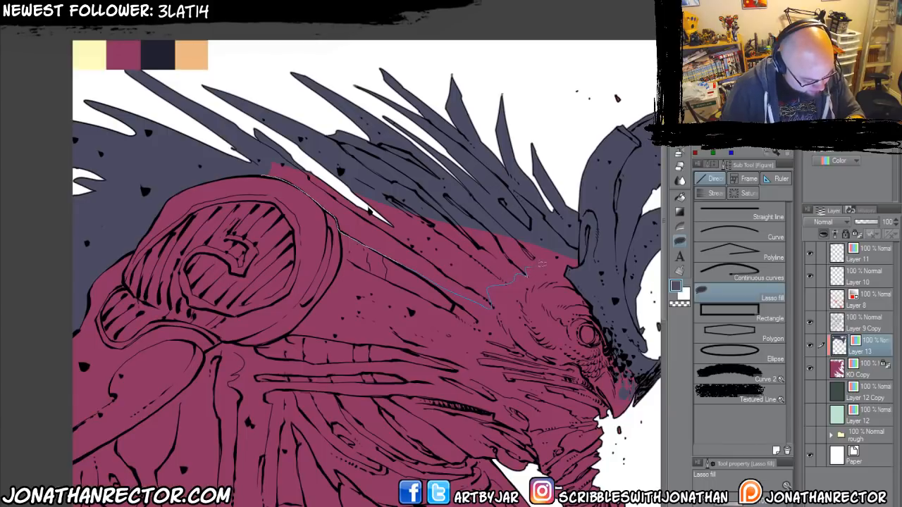
mouse_move(542, 265)
left_mouse_down()
mouse_move(589, 251)
mouse_move(229, 130)
mouse_move(297, 189)
left_mouse_up()
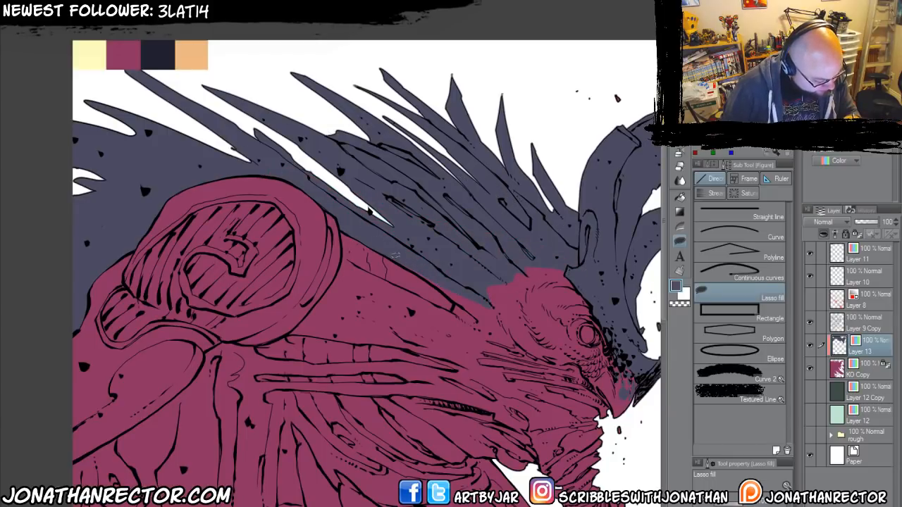
Lasso-fill the side of the neck between the upper tube and the segmented cable with slate blue, up to the shoulder armour's rim.
mouse_move(395, 256)
left_mouse_down()
mouse_move(462, 309)
mouse_move(411, 243)
left_mouse_up()
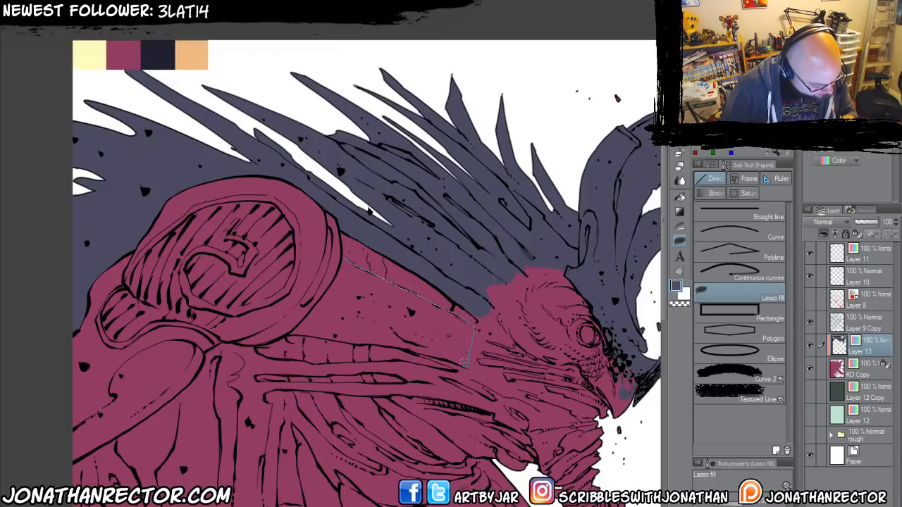
left_click_drag(344, 280, 344, 262)
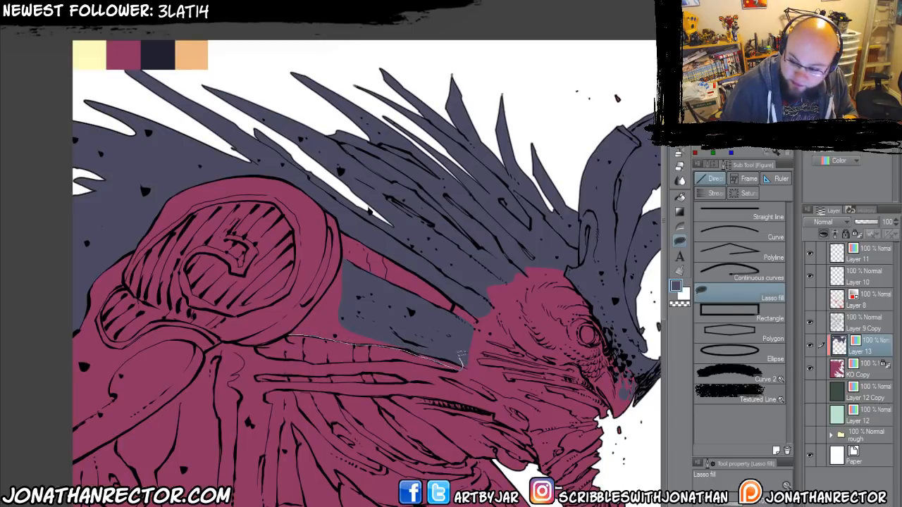
mouse_move(412, 328)
left_mouse_down()
mouse_move(315, 315)
mouse_move(293, 322)
mouse_move(367, 226)
left_mouse_up()
key("ctrl+plus")
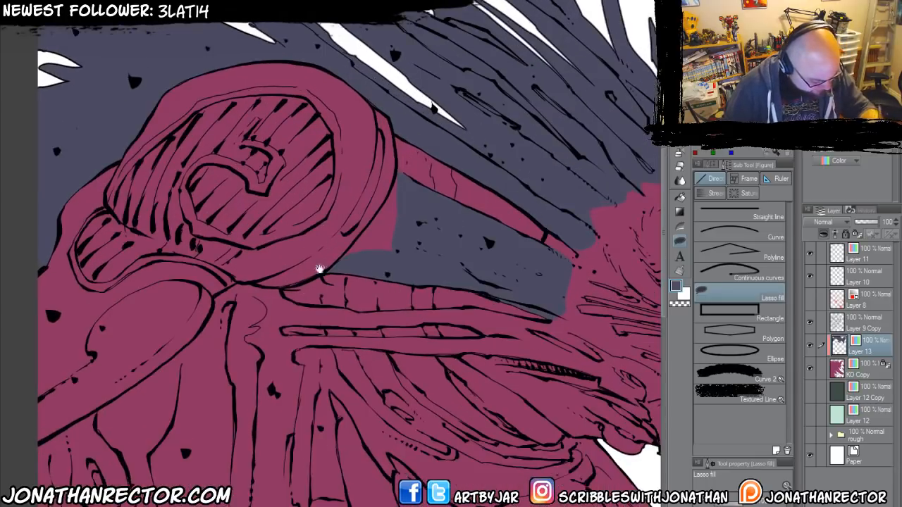
left_click_drag(319, 268, 214, 273)
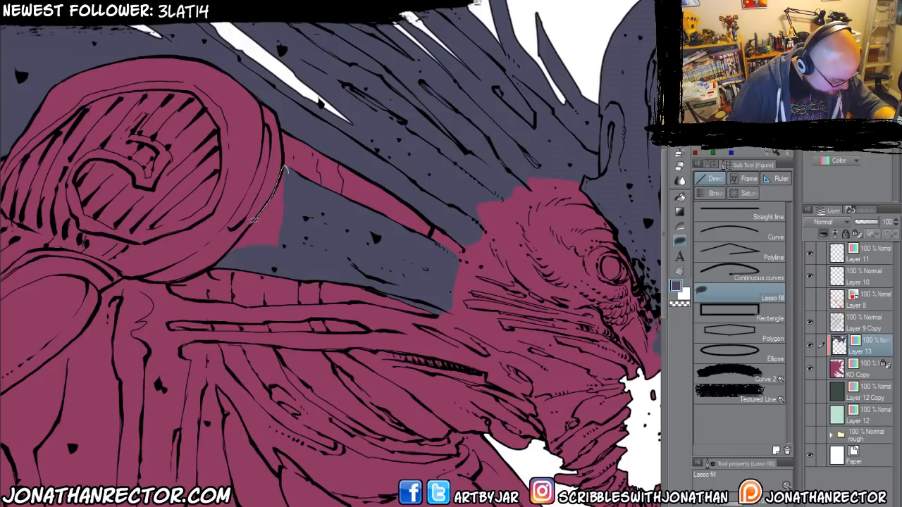
mouse_move(220, 260)
left_mouse_down()
mouse_move(289, 247)
mouse_move(292, 231)
left_mouse_up()
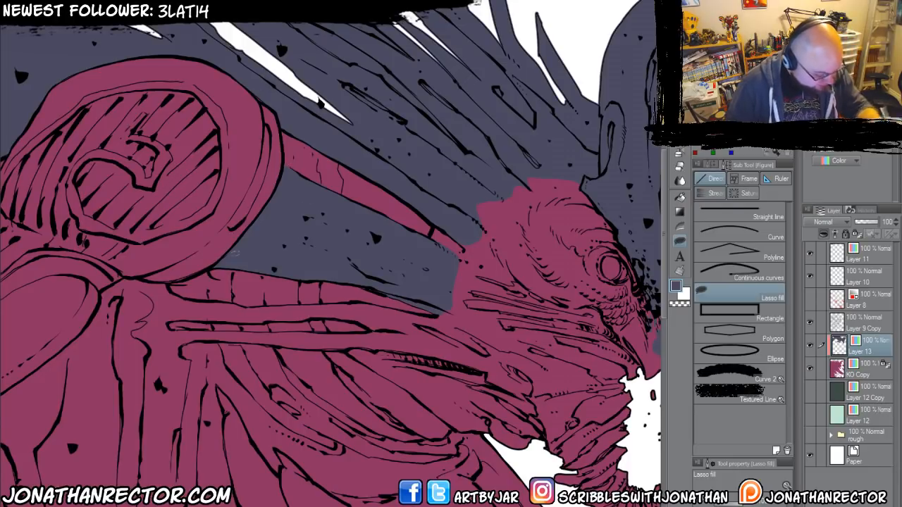
Close off the neck strips around the lower cable with pen strokes and fill them with slate blue.
mouse_move(197, 333)
left_mouse_down()
mouse_move(131, 352)
mouse_move(183, 329)
mouse_move(110, 355)
mouse_move(151, 322)
left_mouse_up()
key("p")
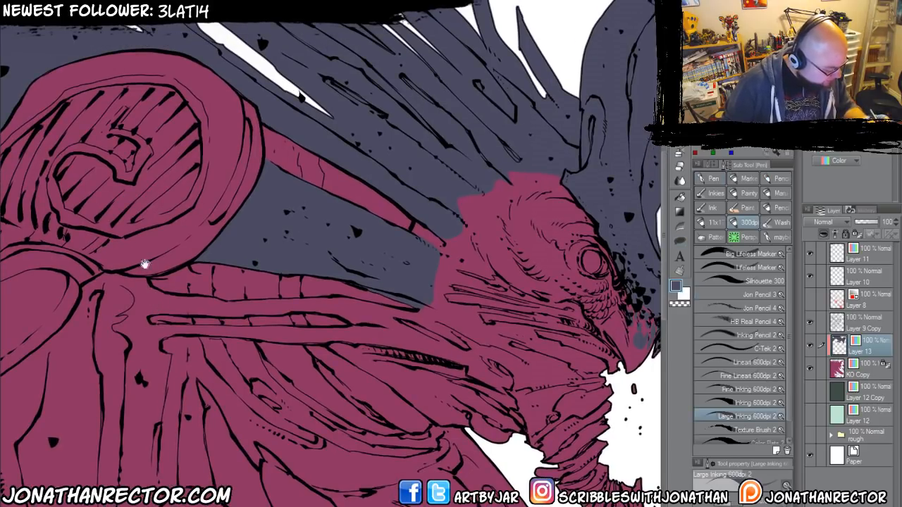
mouse_move(146, 285)
left_mouse_down()
mouse_move(177, 331)
mouse_move(188, 293)
mouse_move(189, 324)
left_mouse_up()
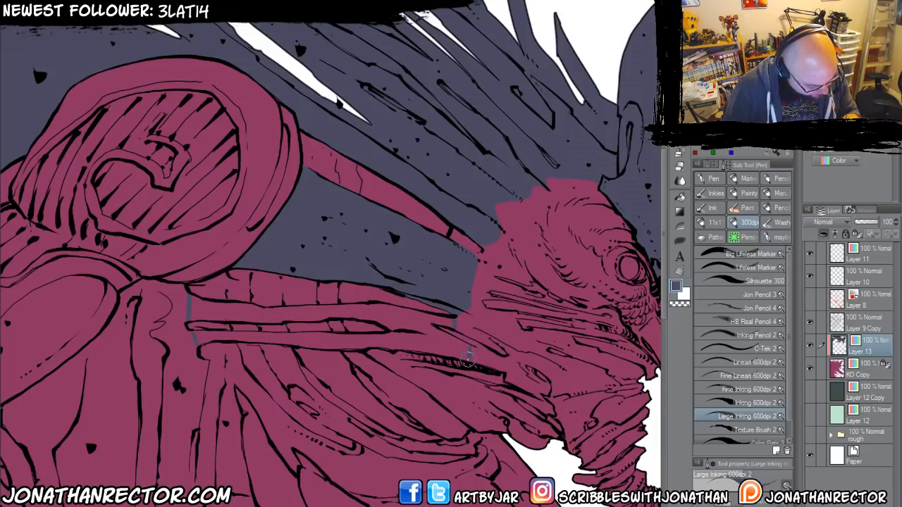
key("g")
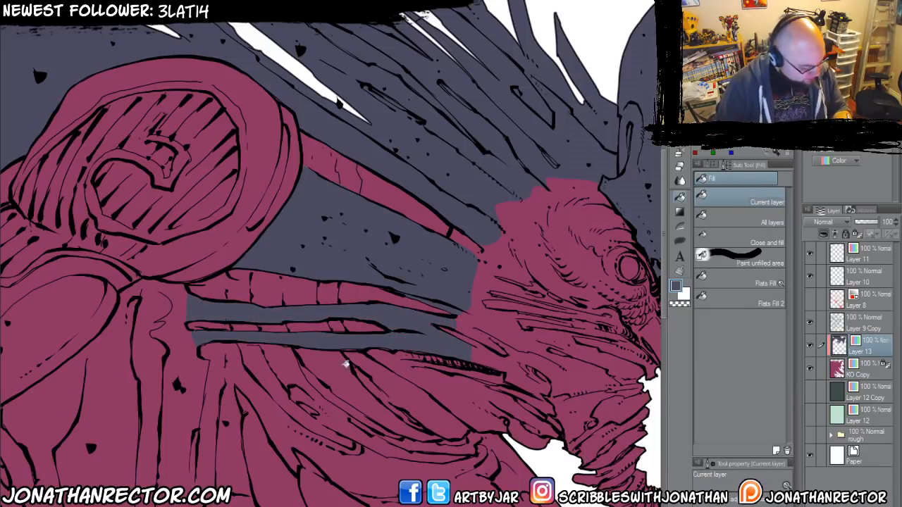
key("p")
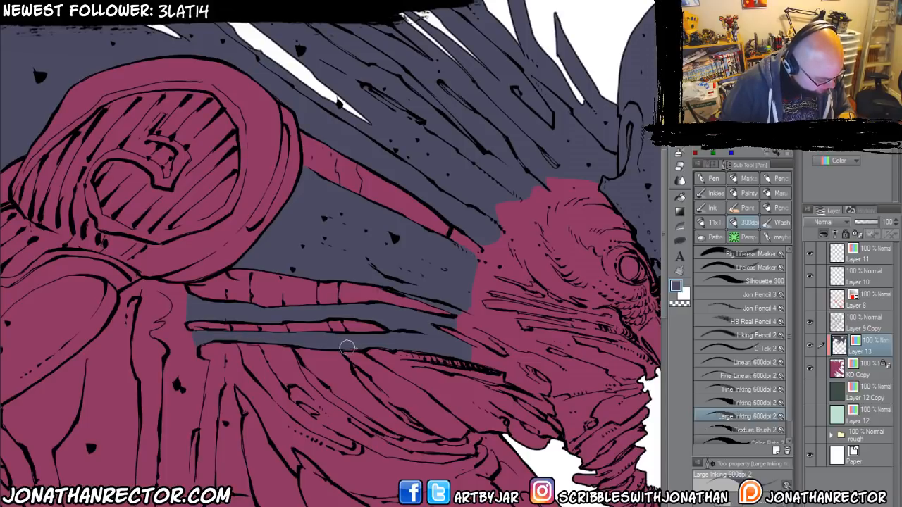
Lasso-fill the wrinkled tendril hanging below the creature's chin with slate blue.
left_click_drag(292, 330, 246, 298)
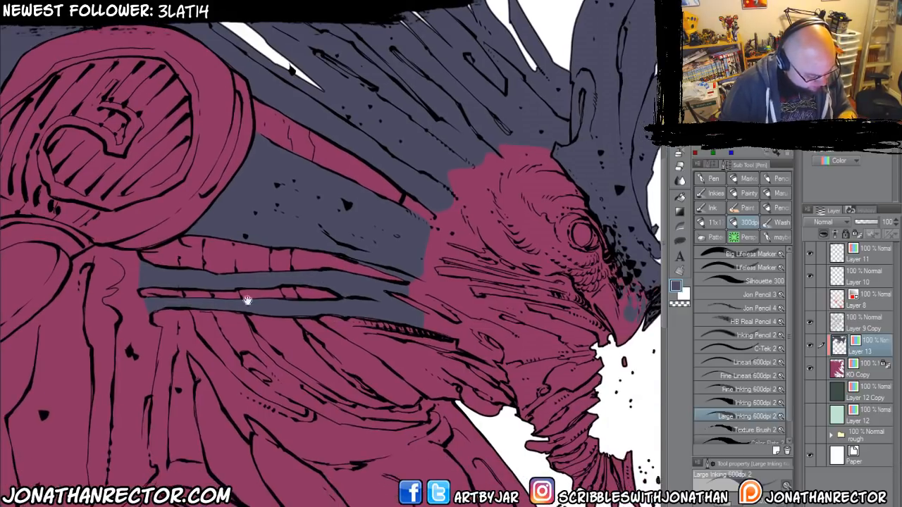
left_click_drag(234, 365, 150, 331)
key("u")
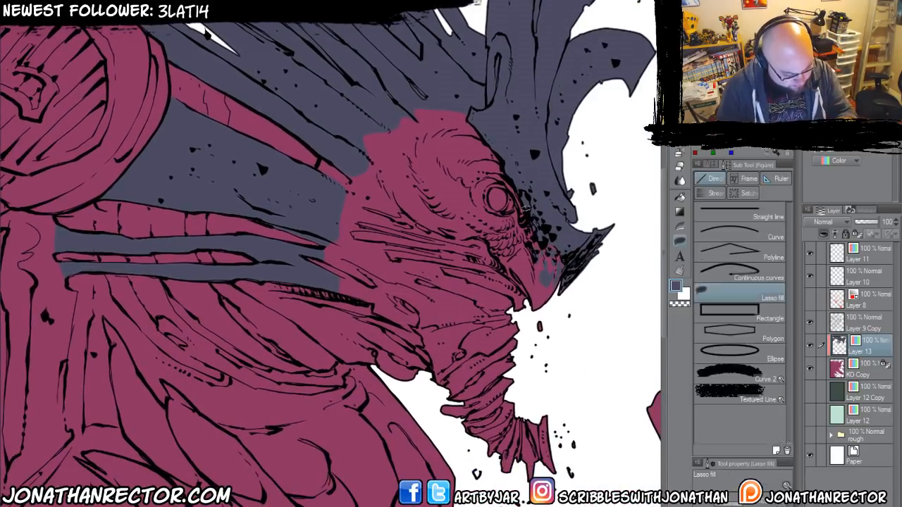
mouse_move(579, 408)
left_mouse_down()
mouse_move(478, 471)
mouse_move(436, 411)
mouse_move(429, 382)
mouse_move(477, 337)
mouse_move(579, 409)
left_mouse_up()
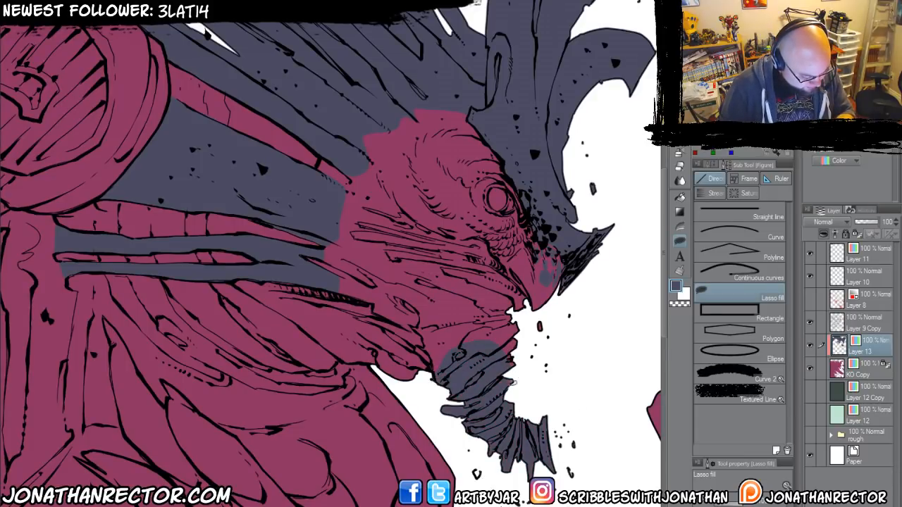
Paint the long creases across the creature's cheek slate blue with the Large Inking 600dpi 2 pen.
left_click_drag(387, 320, 403, 350)
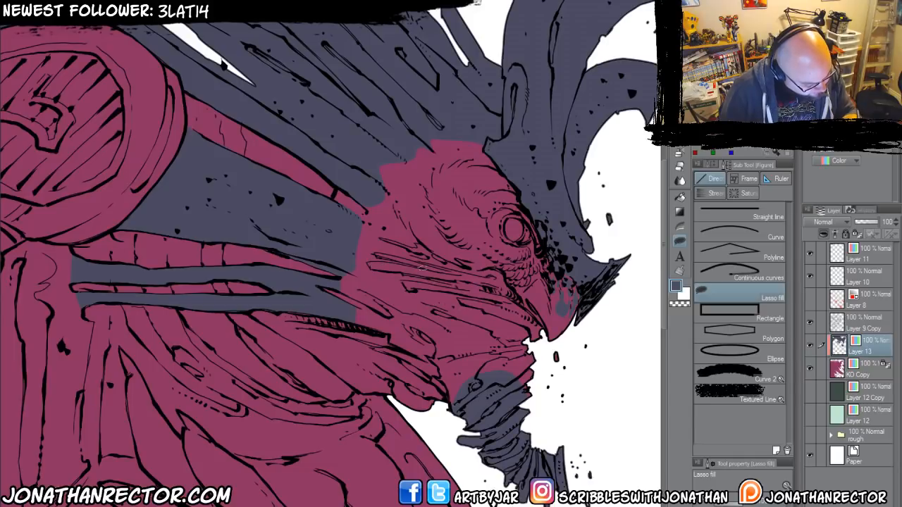
key("p")
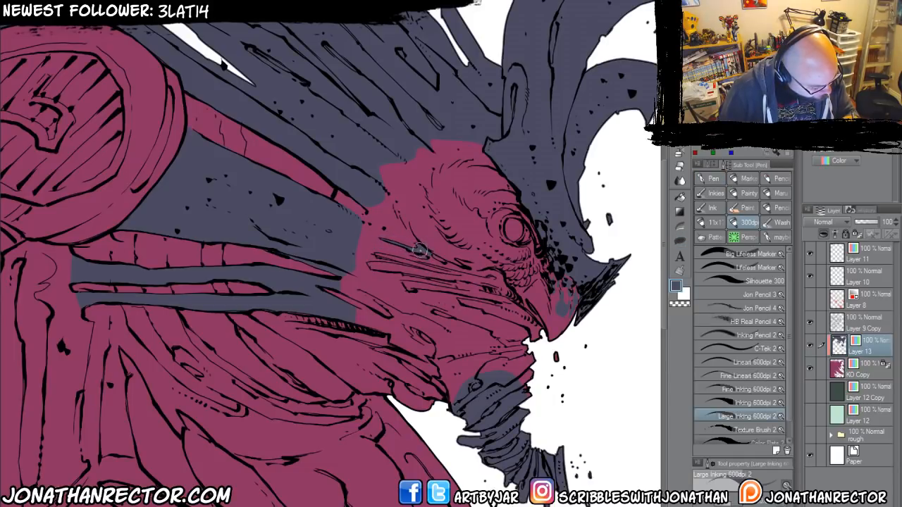
mouse_move(420, 248)
left_mouse_down()
mouse_move(390, 238)
mouse_move(481, 274)
mouse_move(405, 255)
left_mouse_up()
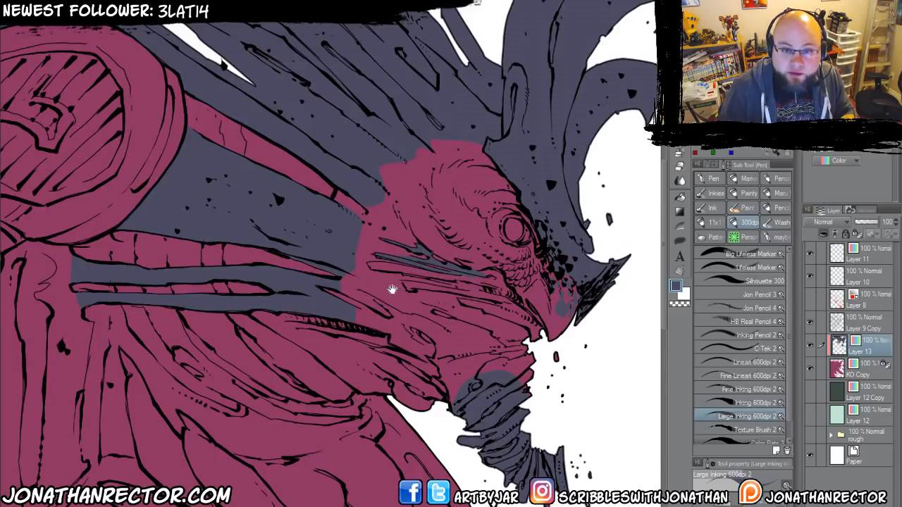
left_click_drag(392, 290, 377, 280)
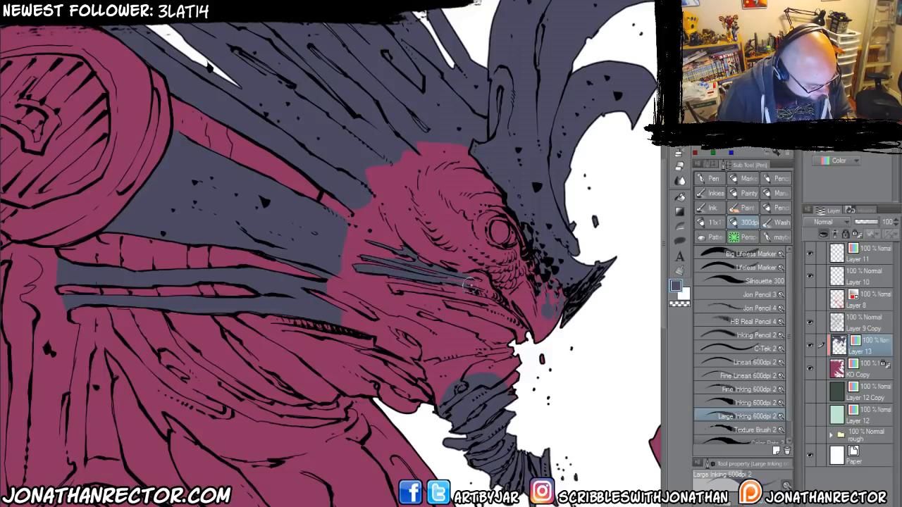
left_click_drag(373, 264, 370, 256)
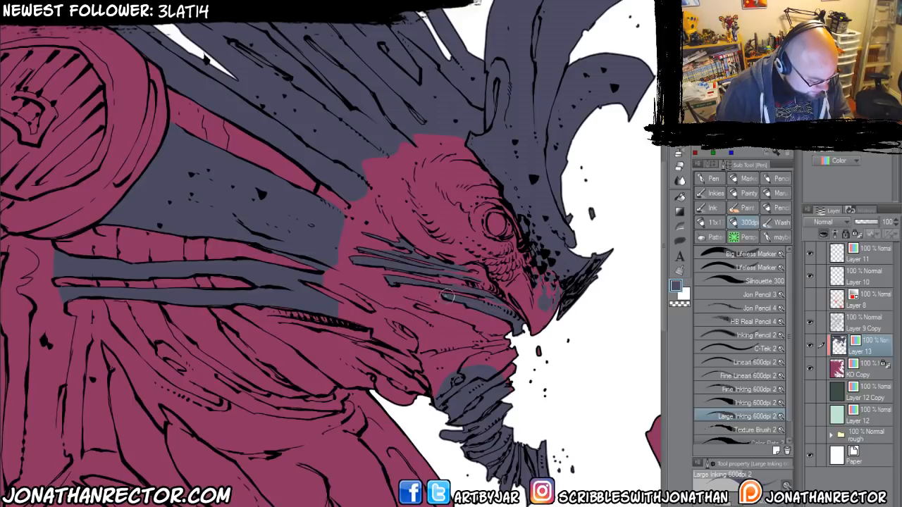
Clean up the cheek stripes with the Hard eraser and paint the jaw and throat slate blue to join the chin tendril.
key("e")
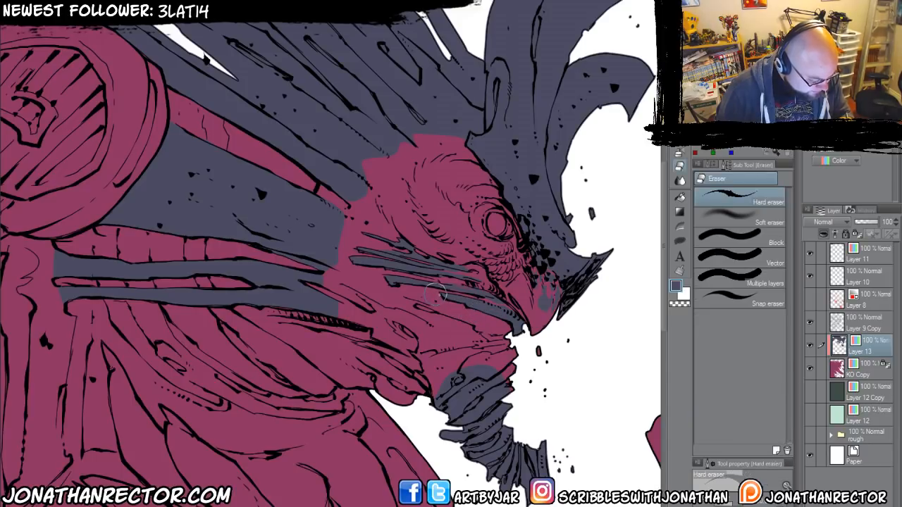
mouse_move(360, 294)
left_mouse_down()
mouse_move(385, 253)
mouse_move(381, 281)
left_mouse_up()
key("p")
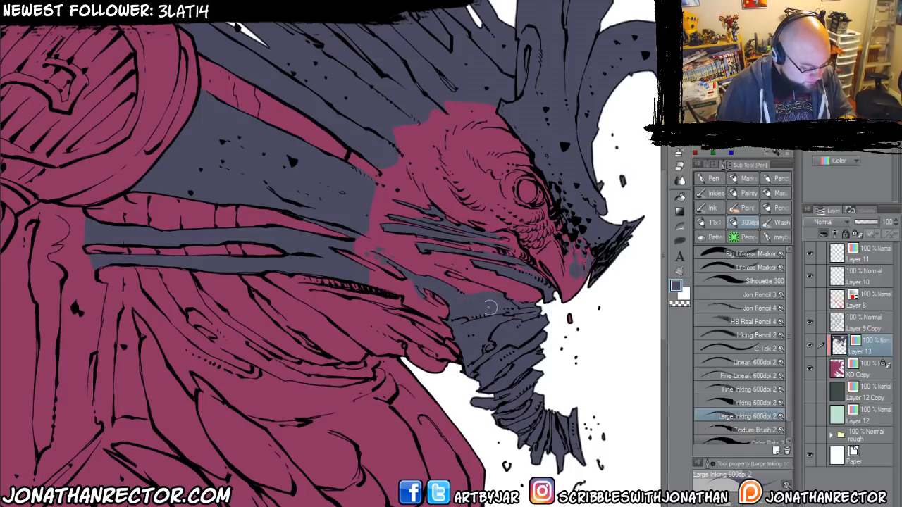
left_click_drag(490, 308, 522, 340)
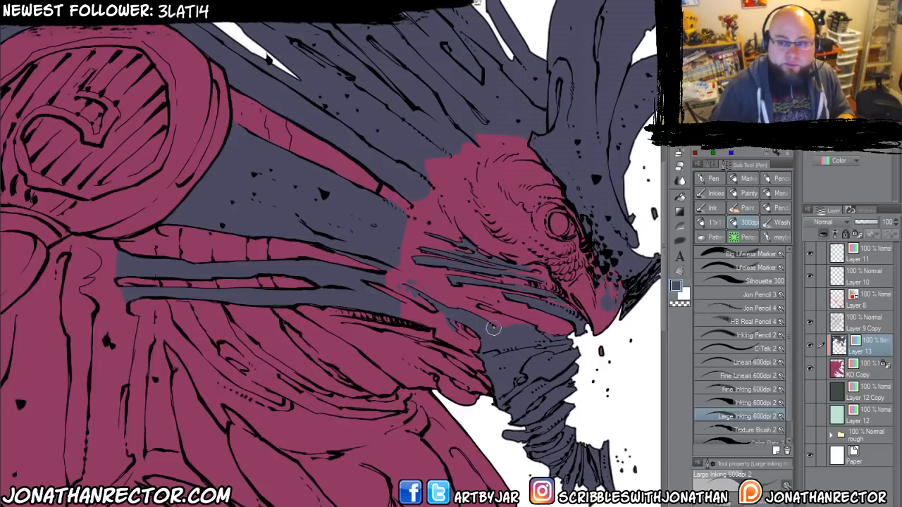
Break up the slate-blue boundary around the creature's face and behind its cheek with speckled strokes of the Large Inking 600dpi 2 pen.
left_click_drag(400, 301, 409, 342)
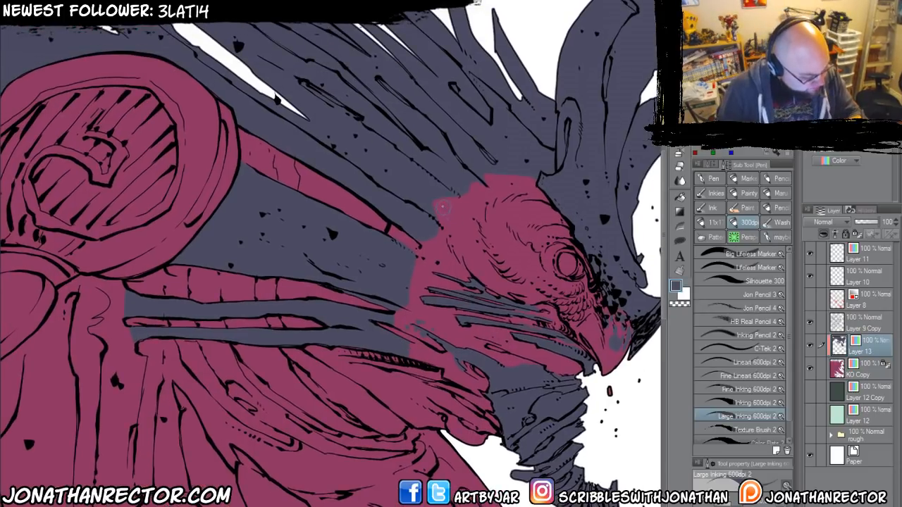
mouse_move(428, 213)
left_mouse_down()
mouse_move(459, 247)
mouse_move(452, 255)
mouse_move(468, 268)
mouse_move(455, 274)
mouse_move(452, 294)
mouse_move(443, 287)
mouse_move(459, 291)
mouse_move(453, 298)
mouse_move(454, 276)
mouse_move(479, 239)
mouse_move(494, 243)
mouse_move(498, 227)
mouse_move(524, 219)
mouse_move(553, 230)
mouse_move(548, 240)
mouse_move(534, 220)
mouse_move(513, 238)
left_mouse_up()
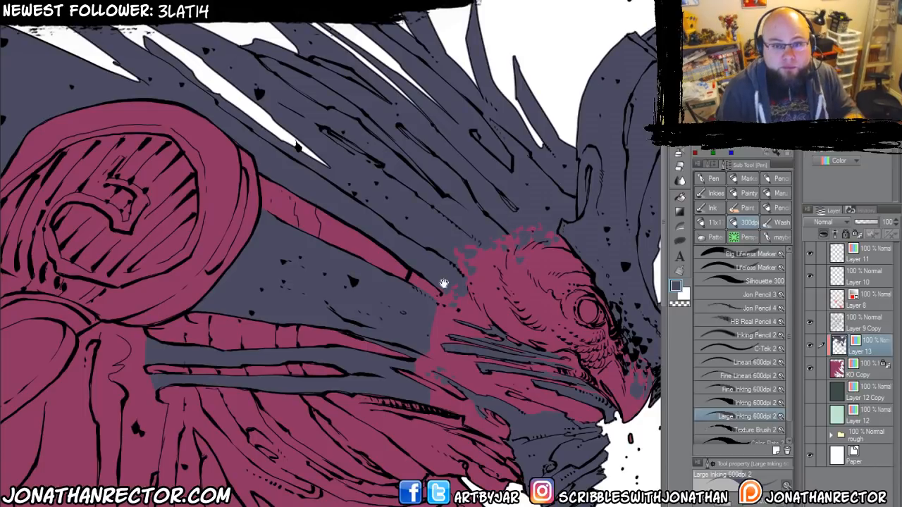
left_click_drag(405, 261, 425, 232)
mouse_move(475, 269)
left_mouse_down()
mouse_move(452, 276)
mouse_move(464, 296)
mouse_move(448, 301)
mouse_move(471, 335)
mouse_move(442, 322)
mouse_move(428, 339)
mouse_move(453, 353)
mouse_move(441, 362)
mouse_move(488, 386)
mouse_move(492, 376)
mouse_move(496, 387)
mouse_move(542, 408)
mouse_move(488, 390)
mouse_move(491, 368)
left_mouse_up()
mouse_move(389, 318)
left_mouse_down()
mouse_move(369, 332)
mouse_move(439, 334)
left_mouse_up()
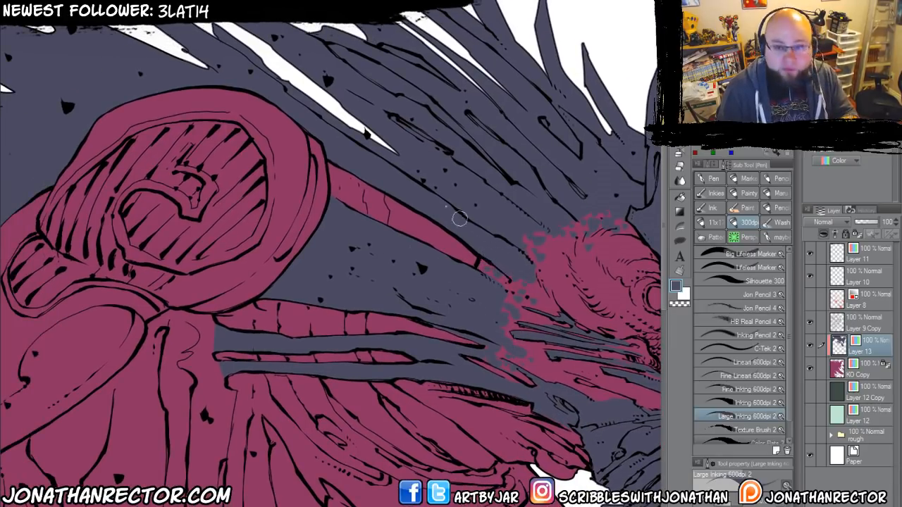
Speckle slate blue where the neck strips meet the torso and on the folds beneath the neck to soften the colour transition.
left_click_drag(328, 373, 359, 268)
mouse_move(237, 409)
left_mouse_down()
mouse_move(271, 367)
mouse_move(320, 402)
mouse_move(360, 306)
mouse_move(340, 272)
mouse_move(334, 224)
left_mouse_up()
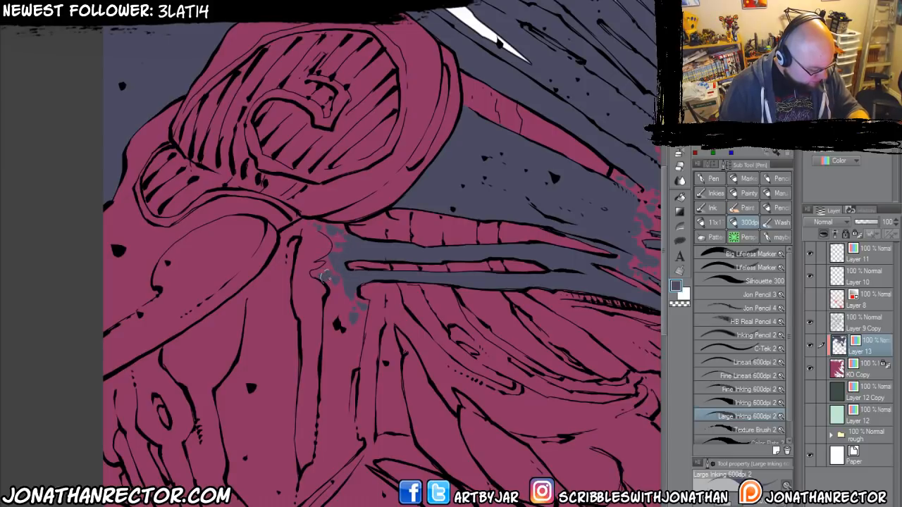
mouse_move(338, 299)
left_mouse_down()
mouse_move(353, 312)
mouse_move(346, 317)
left_mouse_up()
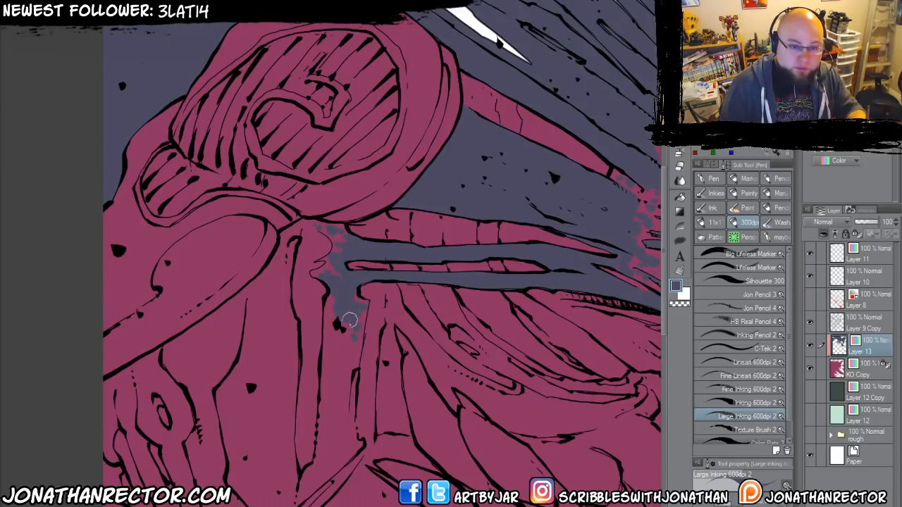
left_click_drag(377, 397, 271, 332)
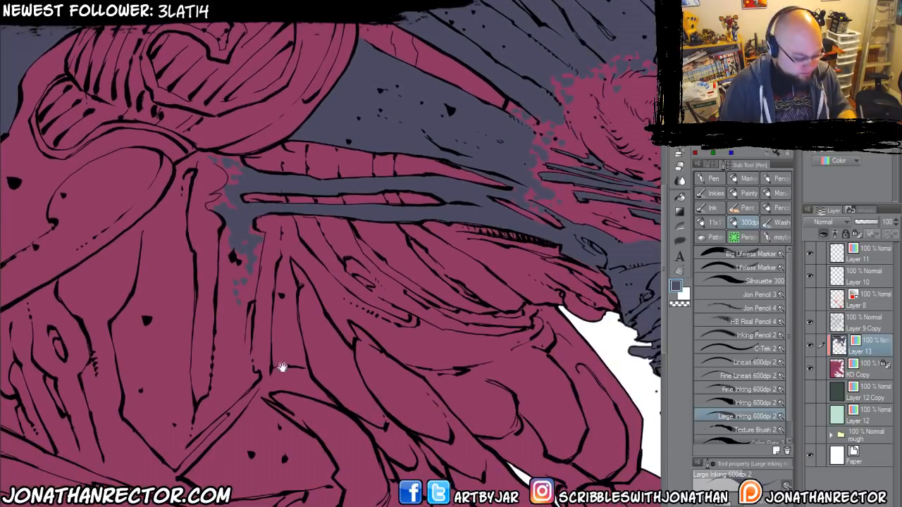
left_click_drag(313, 370, 253, 361)
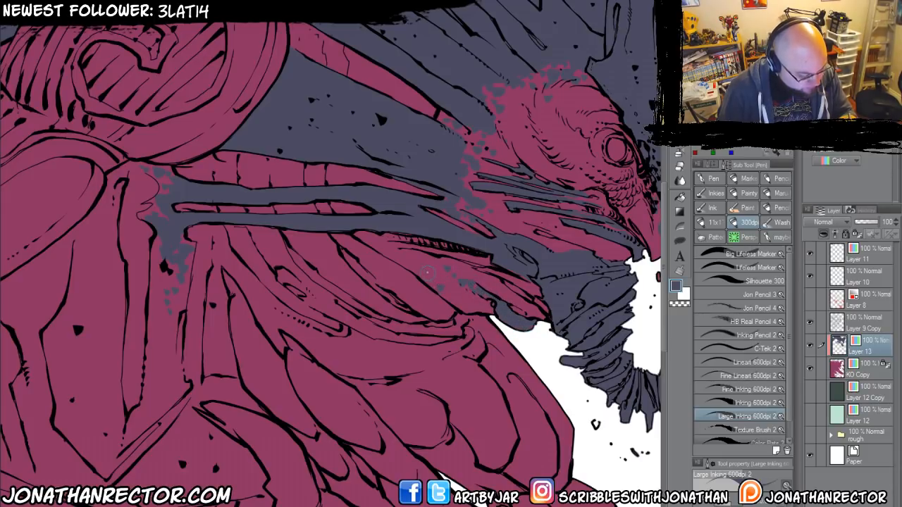
Lasso-fill the lower branching tendrils along the artwork's bottom edge with slate blue.
scroll(414, 262, "down", 2)
left_click_drag(269, 376, 363, 329)
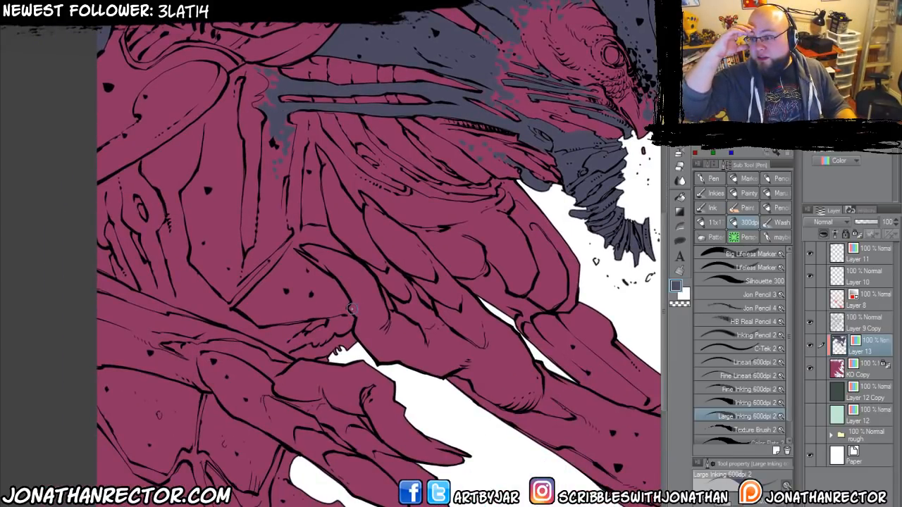
left_click_drag(188, 427, 276, 243)
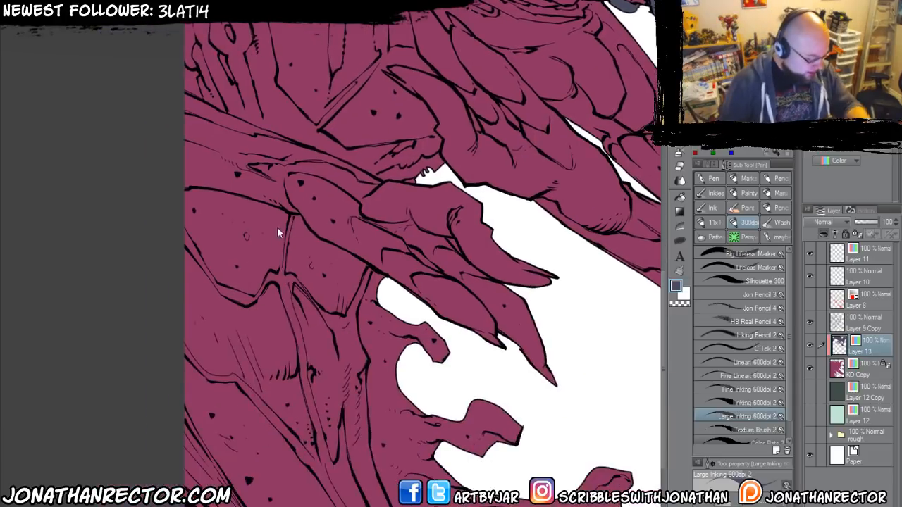
scroll(254, 255, "down", 1)
scroll(217, 336, "up", 1)
left_click(678, 242)
left_click_drag(519, 388, 449, 353)
mouse_move(566, 363)
left_mouse_down()
mouse_move(549, 459)
mouse_move(367, 453)
mouse_move(339, 436)
mouse_move(335, 415)
mouse_move(365, 302)
mouse_move(525, 342)
left_mouse_up()
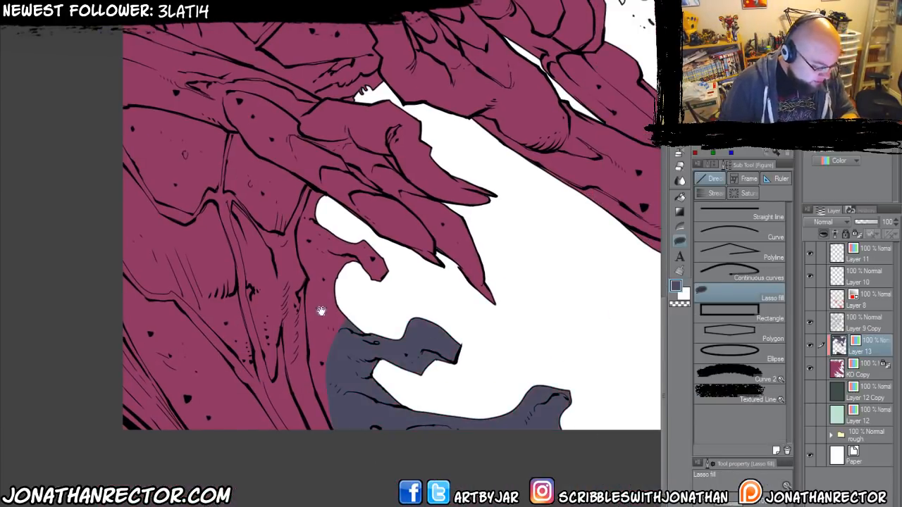
Extend the slate-blue lasso fill up through the hooked tendril below the clawed hand and along the torso's contour line.
left_click_drag(320, 312, 373, 367)
mouse_move(387, 273)
left_mouse_down()
mouse_move(468, 358)
mouse_move(441, 451)
mouse_move(378, 413)
mouse_move(366, 279)
left_mouse_up()
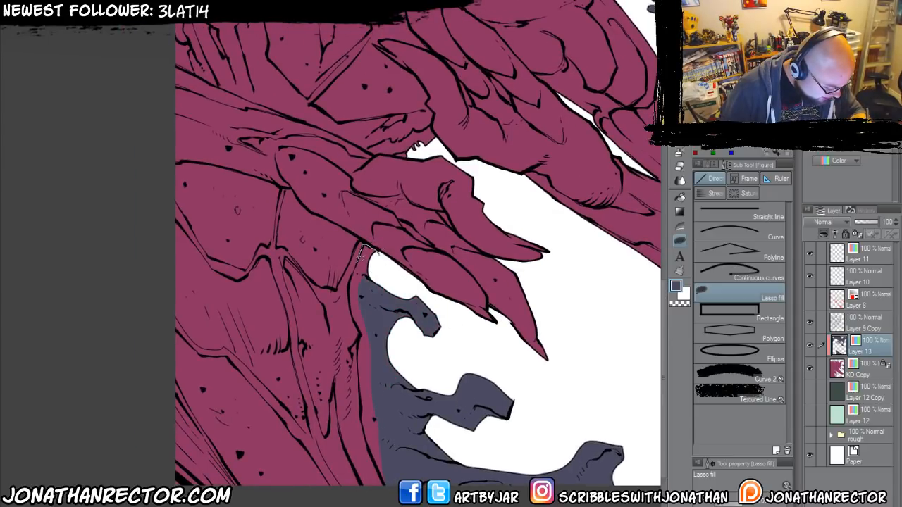
left_click_drag(358, 327, 354, 260)
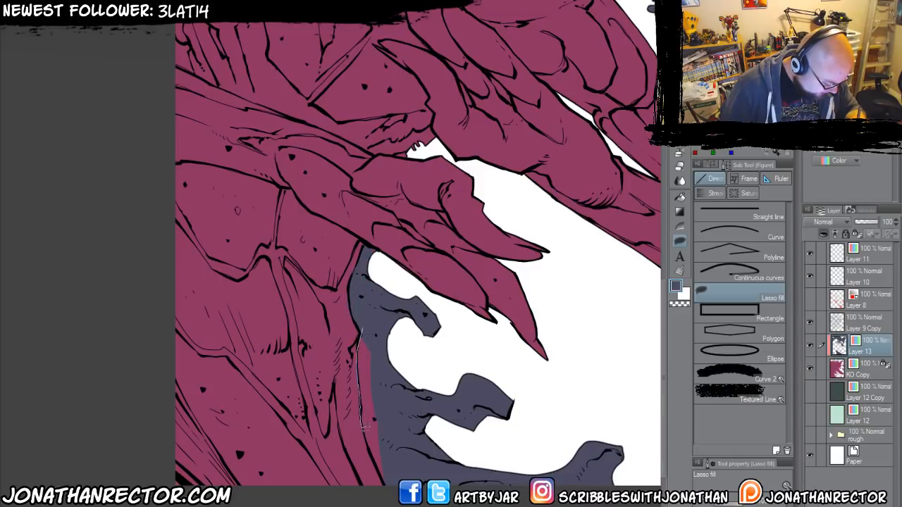
mouse_move(366, 428)
left_mouse_down()
mouse_move(393, 499)
mouse_move(399, 338)
left_mouse_up()
Lasso-fill the lined strip in the lower-left corner of the artwork with slate blue.
left_click_drag(179, 418, 229, 383)
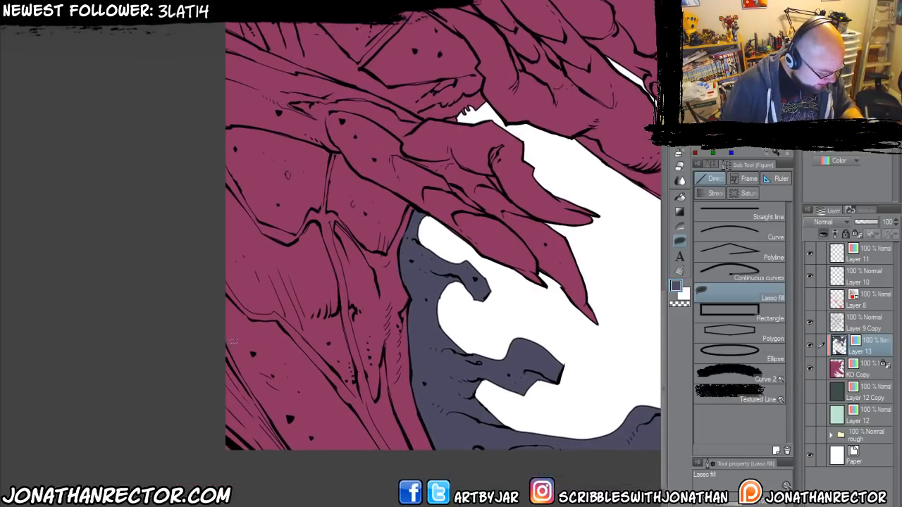
key("e")
key("u")
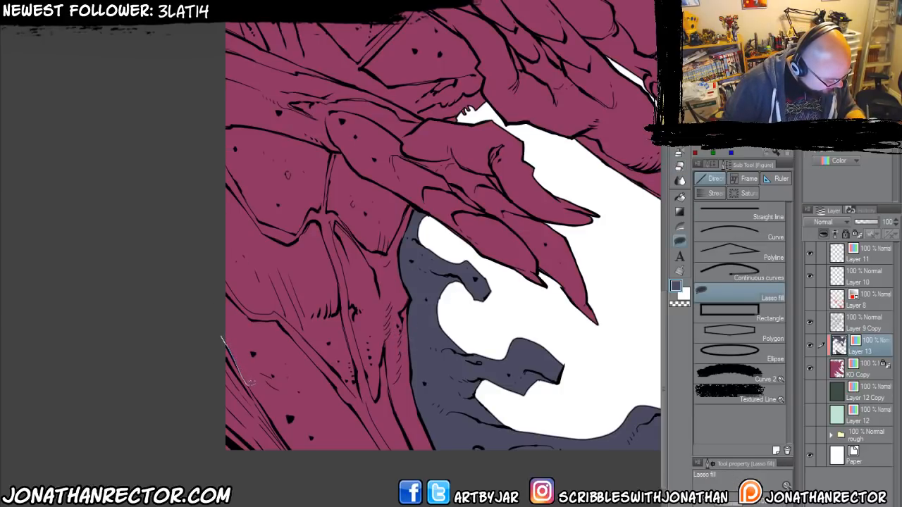
mouse_move(292, 446)
left_mouse_down()
mouse_move(256, 470)
mouse_move(196, 321)
mouse_move(250, 408)
left_mouse_up()
Lasso-fill the separate tendrils along the artwork's right side with slate blue.
left_click_drag(434, 393, 255, 471)
left_click_drag(411, 435, 143, 282)
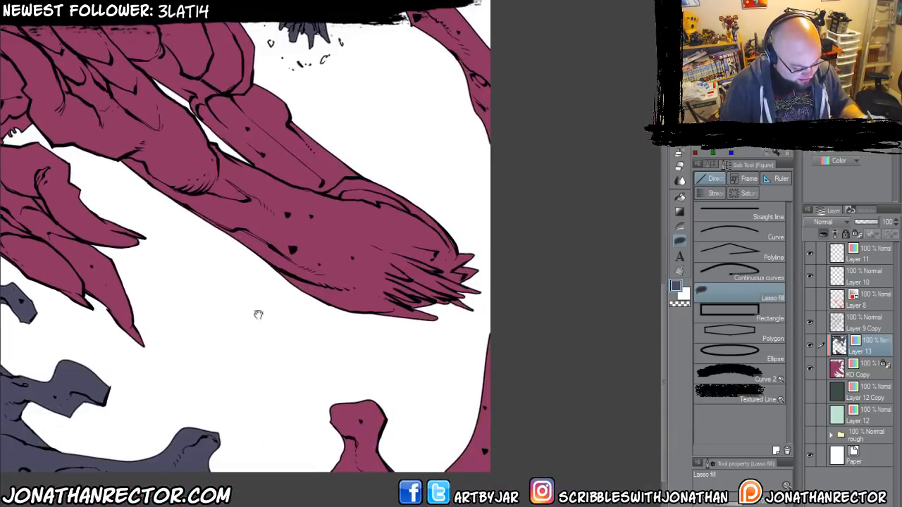
mouse_move(278, 491)
left_mouse_down()
mouse_move(306, 398)
mouse_move(496, 302)
mouse_move(522, 461)
left_mouse_up()
left_click_drag(302, 229, 281, 457)
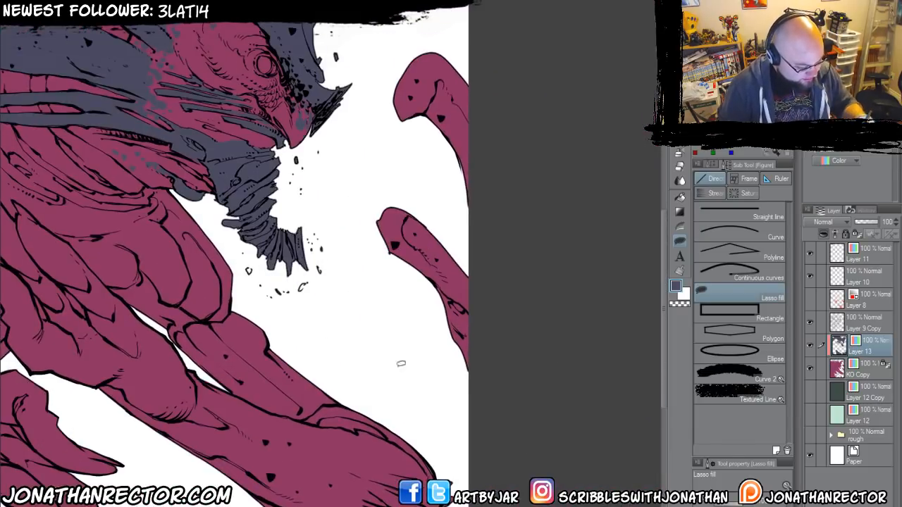
mouse_move(483, 433)
left_mouse_down()
mouse_move(364, 234)
mouse_move(382, 82)
mouse_move(522, 157)
left_mouse_up()
left_click_drag(282, 28, 289, 366)
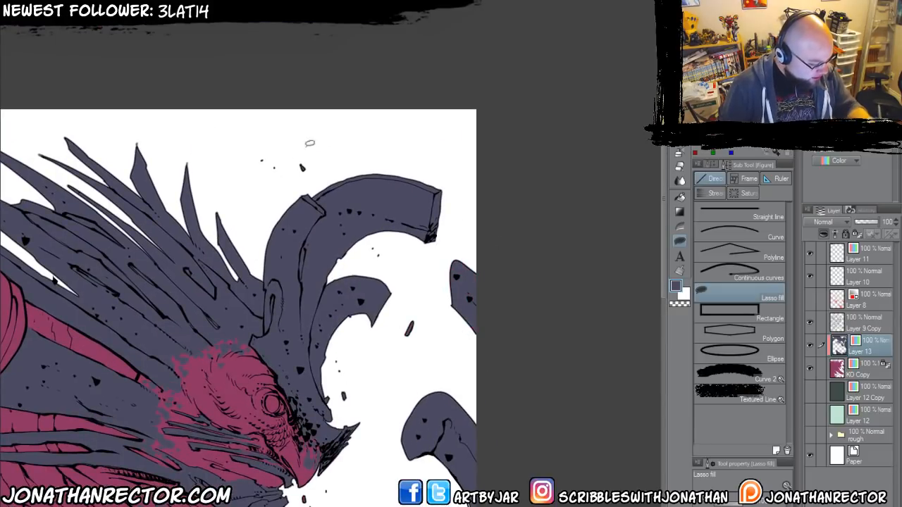
Lasso-fill the frayed, spiky end of the long outstretched forearm with slate blue and speckle its inner edge with the pen.
left_click_drag(244, 353, 324, 142)
left_click_drag(253, 451, 360, 278)
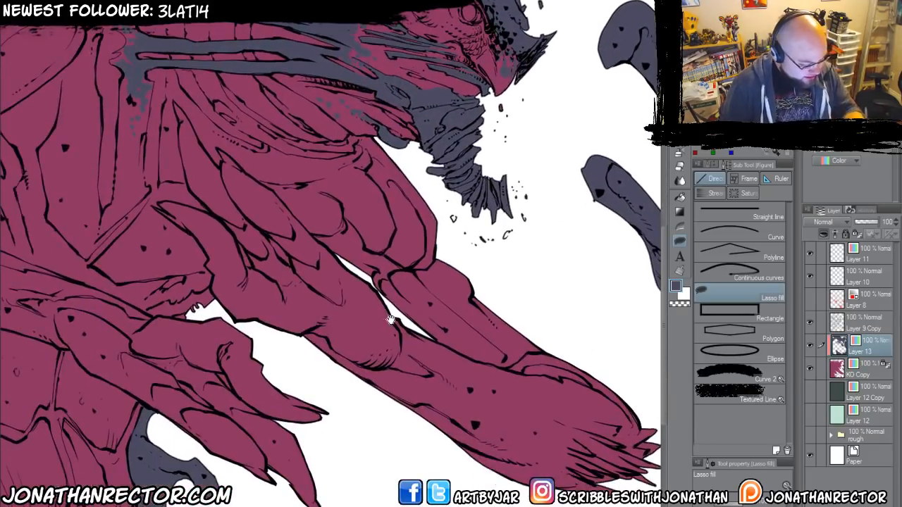
left_click_drag(393, 317, 302, 268)
left_click_drag(447, 373, 382, 321)
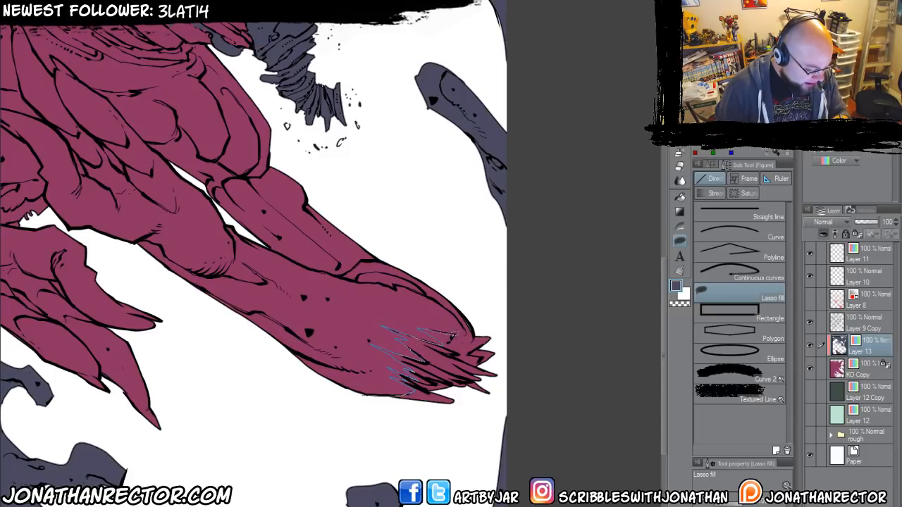
mouse_move(453, 336)
left_mouse_down()
mouse_move(497, 345)
mouse_move(385, 394)
left_mouse_up()
key("p")
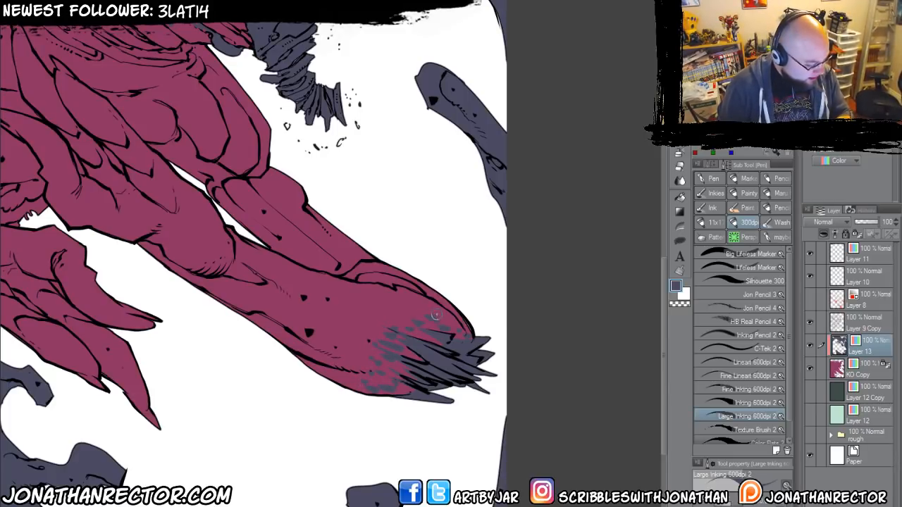
Paint the small ragged patch between the two clawed hands slate blue.
left_click_drag(165, 387, 425, 424)
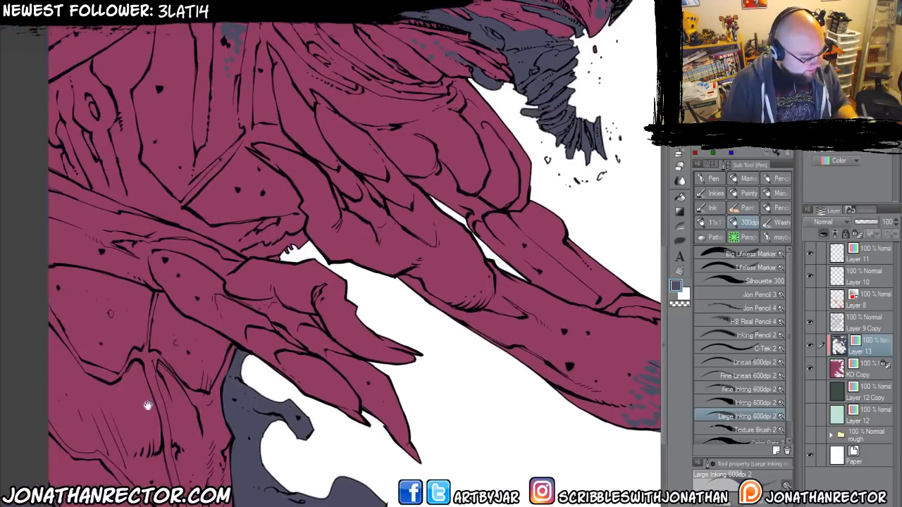
mouse_move(44, 345)
left_mouse_down()
mouse_move(179, 385)
mouse_move(219, 451)
mouse_move(229, 492)
left_mouse_up()
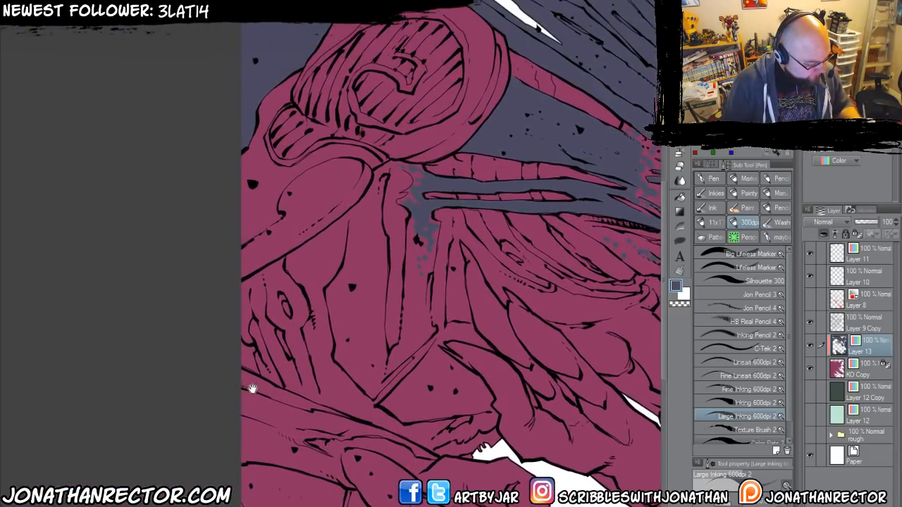
left_click_drag(251, 389, 114, 329)
left_click_drag(191, 355, 237, 275)
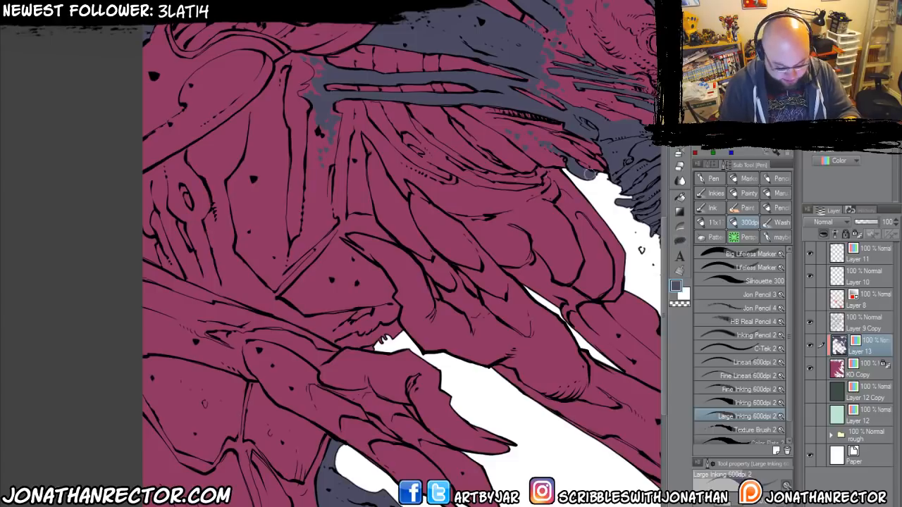
key("g")
key("p")
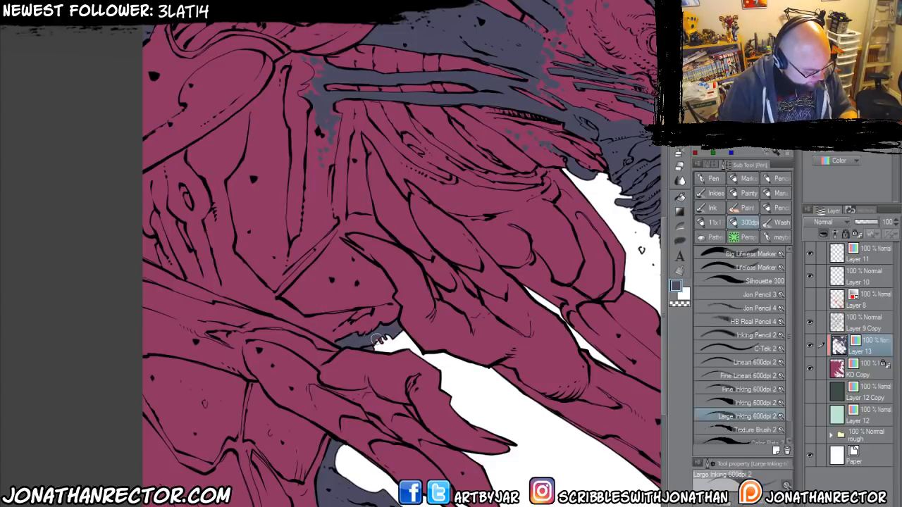
Close off the two chest panels below the round shoulder piece with the pen and fill them with slate blue.
left_click_drag(212, 334, 232, 345)
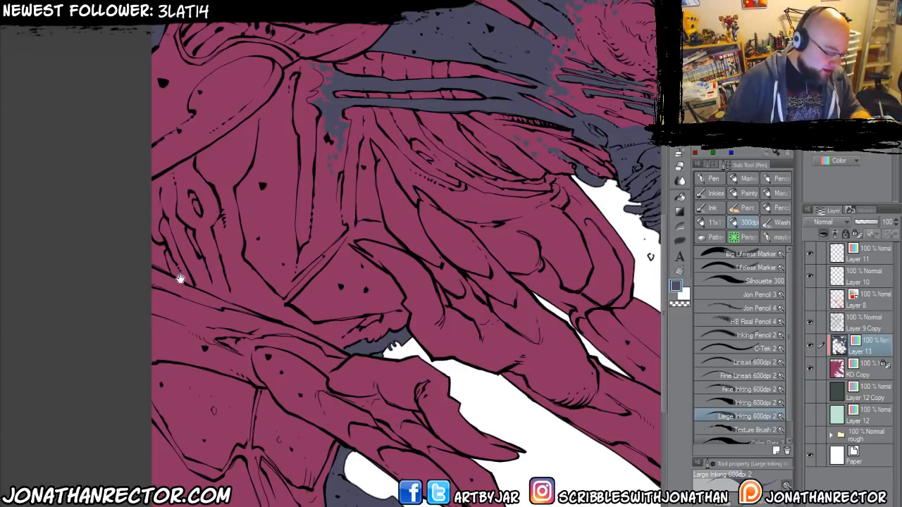
left_click_drag(181, 279, 208, 350)
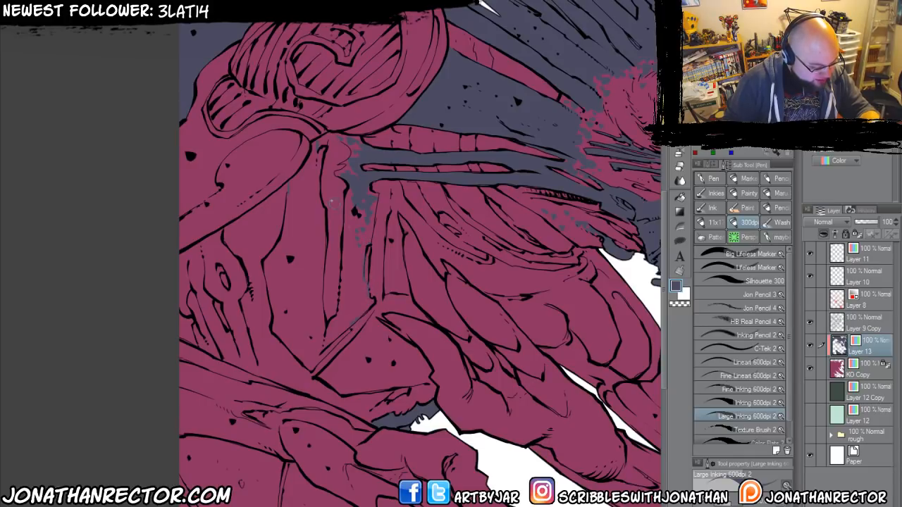
key("g")
left_click(336, 255)
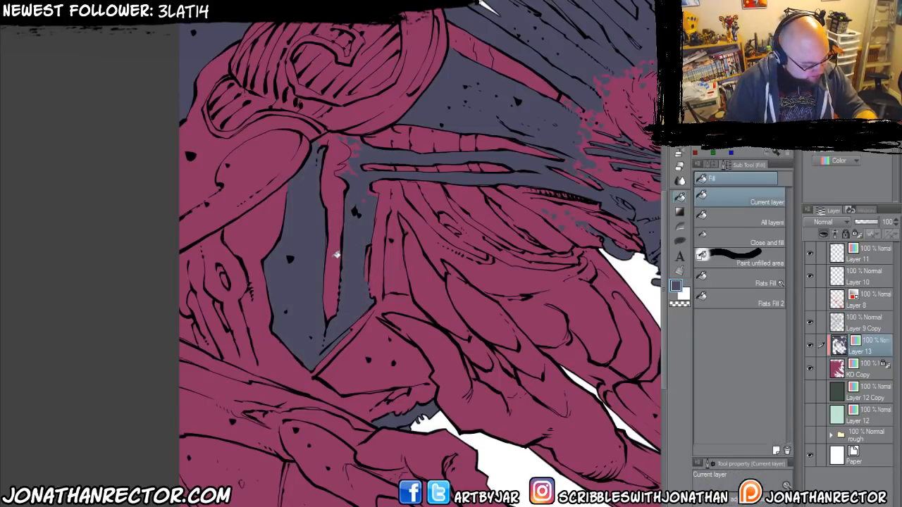
key("p")
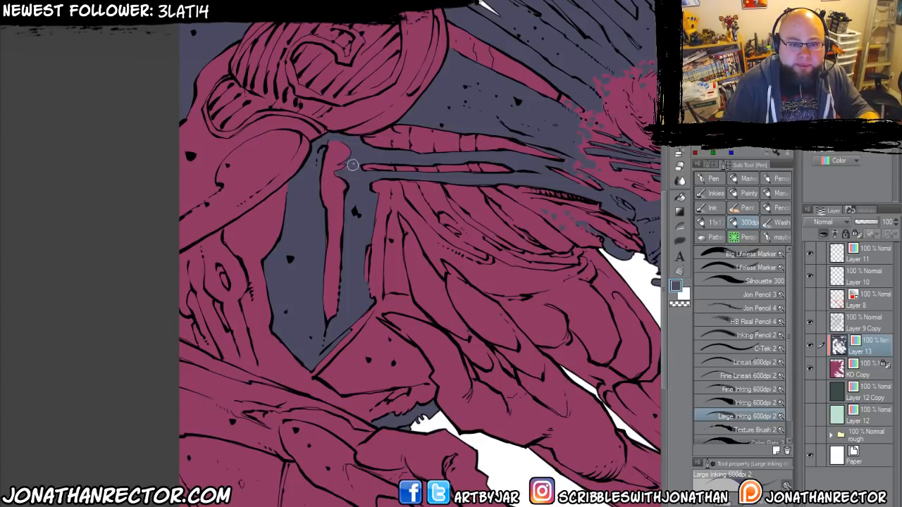
Outline the angular panel beneath the chest, behind the upper hand's thumb, and fill it with slate blue.
left_click_drag(311, 200, 299, 183)
left_click_drag(299, 222, 284, 202)
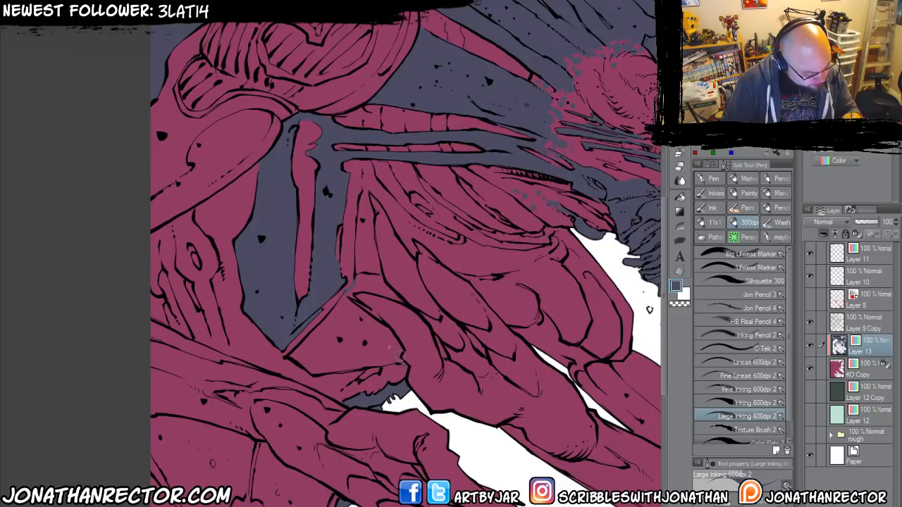
key("g")
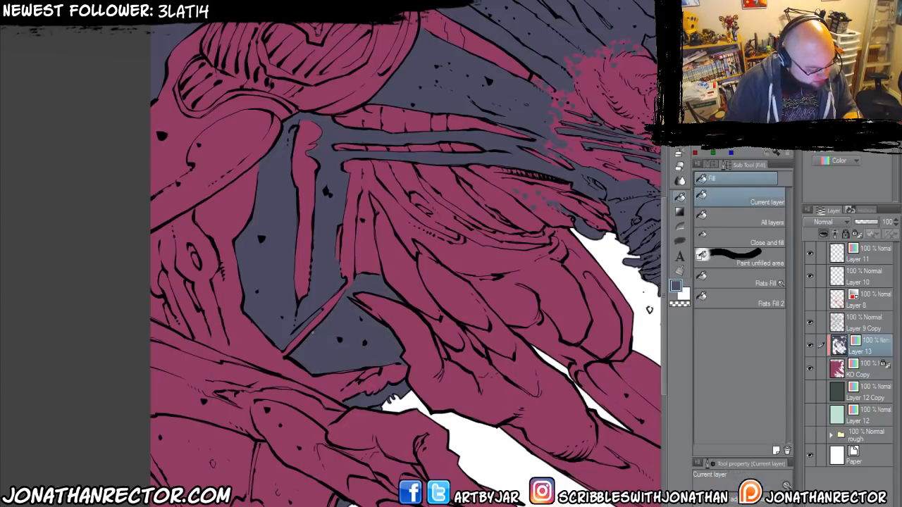
Paint slate-blue accents on the upper arm's overlapping plates and on the claw tips of the lower hand.
key("p")
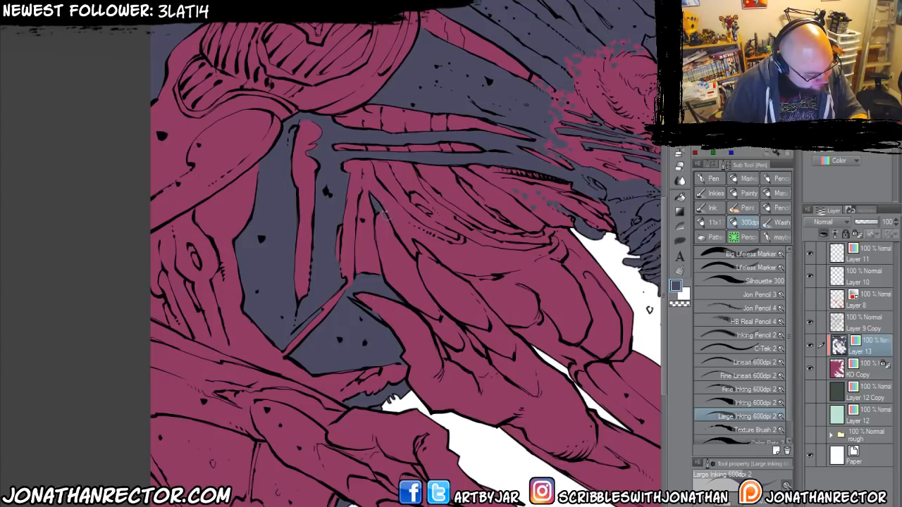
key("e")
key("p")
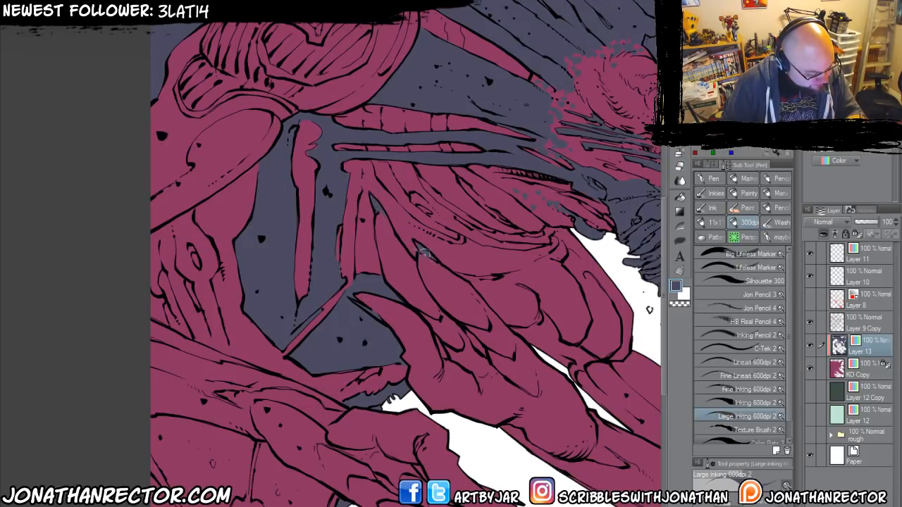
left_click_drag(437, 449, 352, 338)
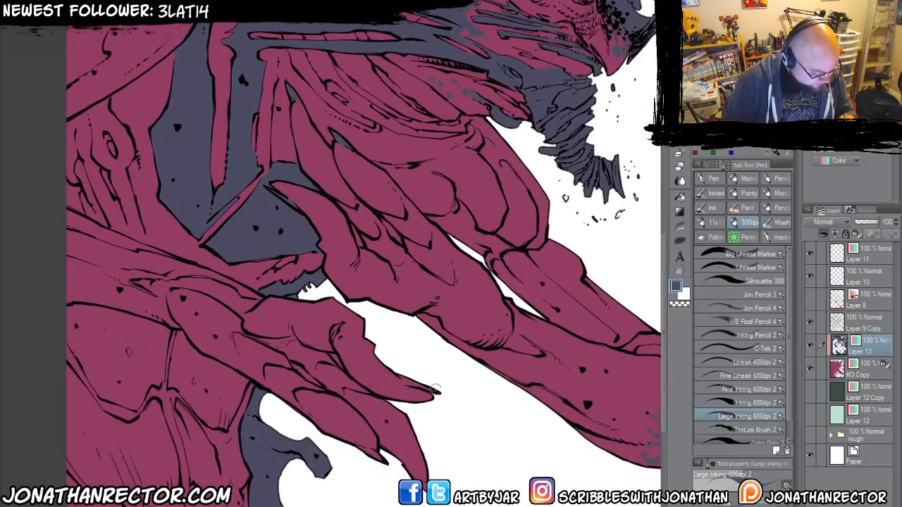
mouse_move(407, 381)
left_mouse_down()
mouse_move(424, 390)
mouse_move(402, 379)
left_mouse_up()
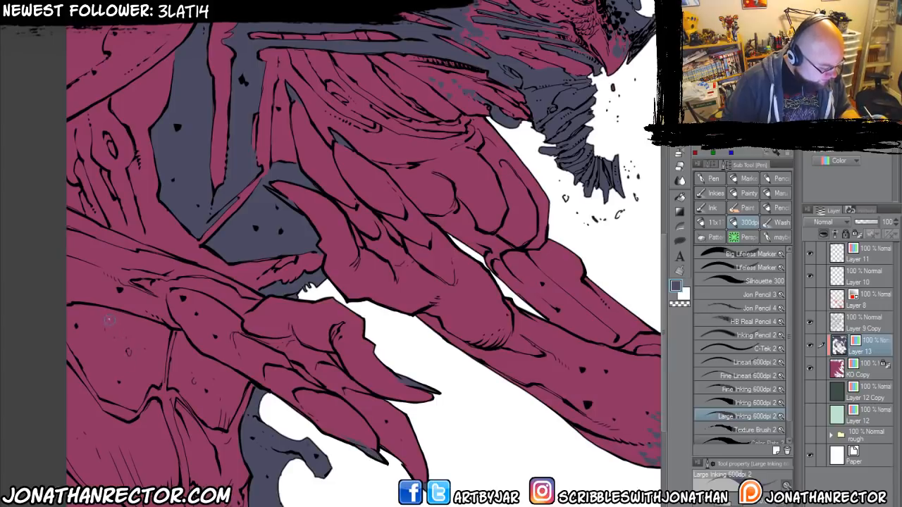
Add a new layer above the slate-blue local-colour layer and set its expression colour to Color.
left_click_drag(154, 335, 232, 444)
left_click_drag(198, 237, 239, 302)
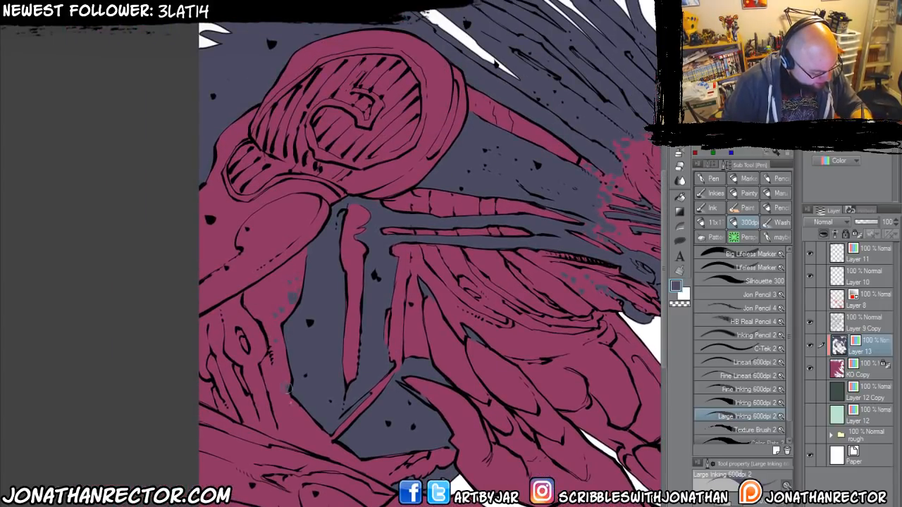
left_click_drag(274, 305, 164, 439)
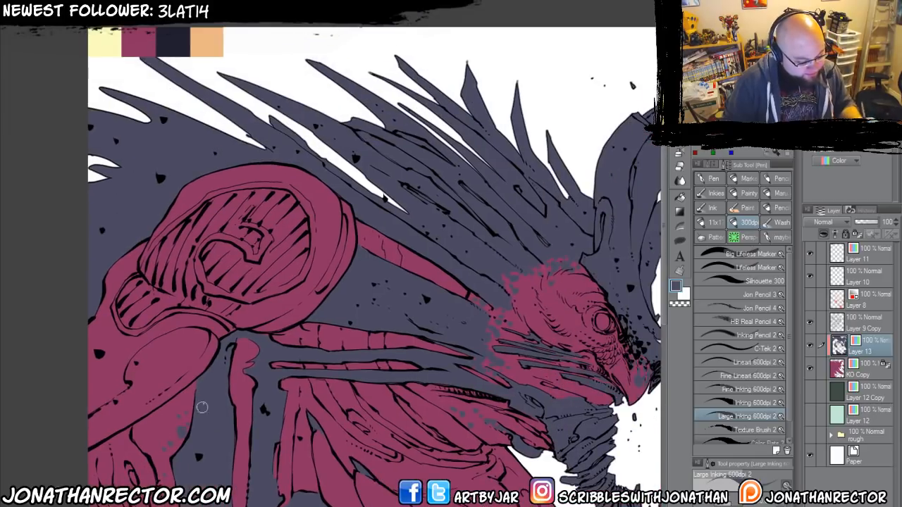
left_click_drag(258, 373, 311, 360)
key("ctrl+shift+n")
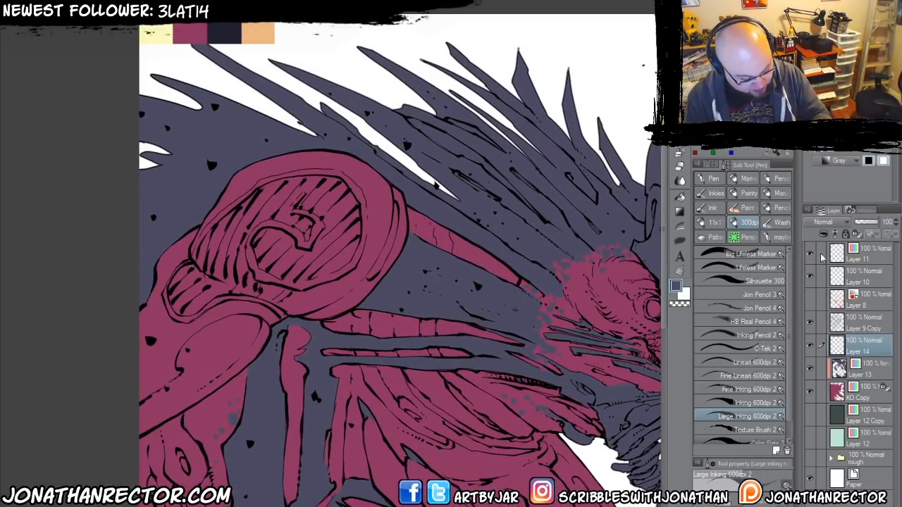
left_click(824, 162)
left_click(822, 175)
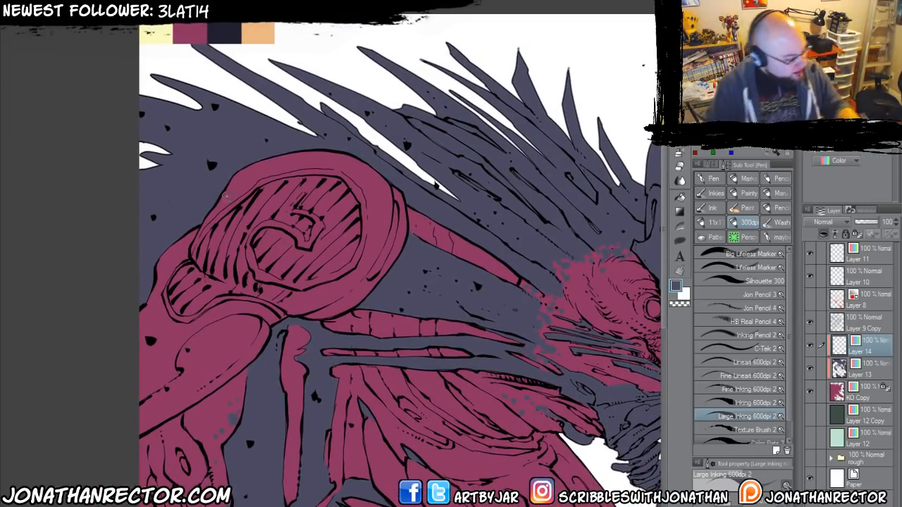
Sample the light orange palette swatch and fill the creature's eye with it on the new layer.
left_click_drag(223, 257, 173, 255)
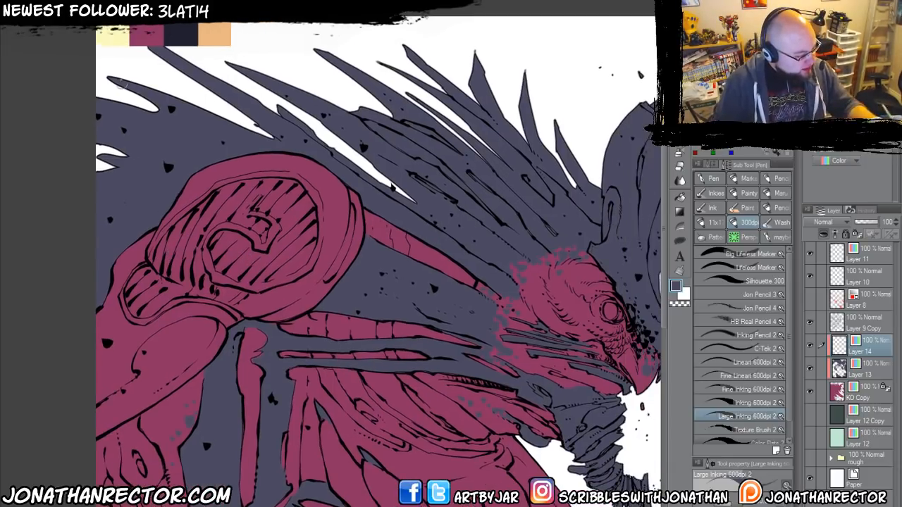
left_click_drag(148, 35, 78, 14)
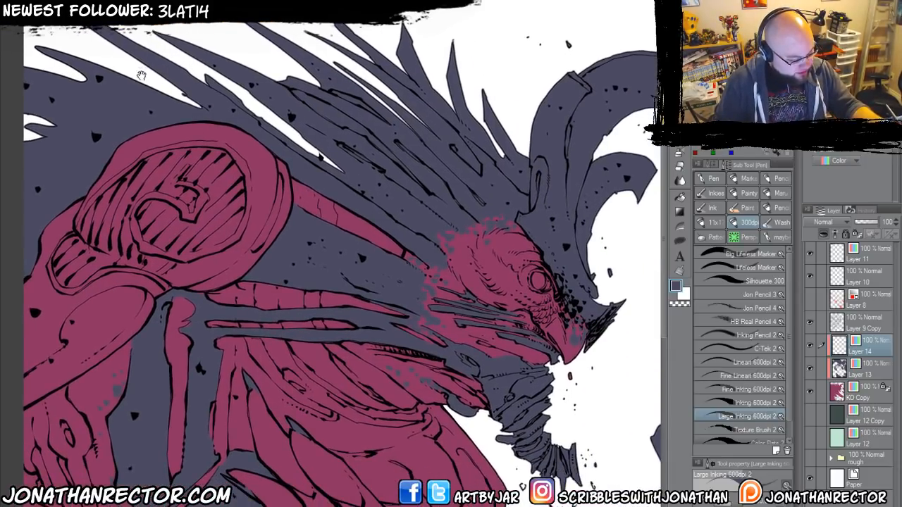
left_click_drag(141, 75, 150, 99)
left_click(153, 29, "alt")
left_click_drag(416, 300, 375, 280)
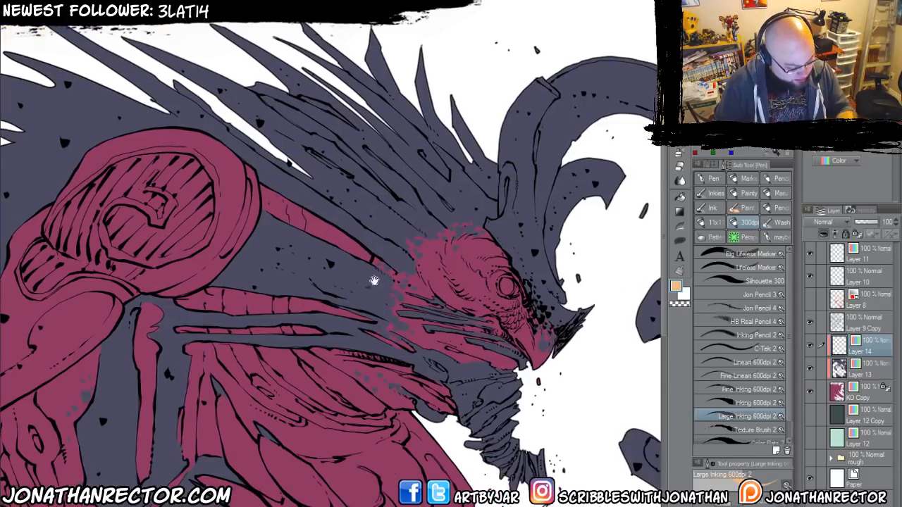
mouse_move(500, 282)
left_mouse_down()
mouse_move(506, 290)
mouse_move(504, 282)
left_mouse_up()
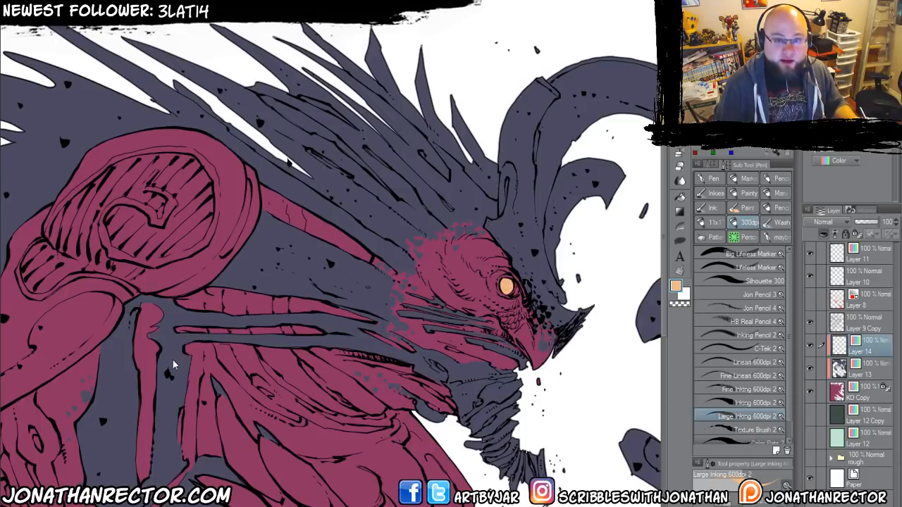
Hide the layer holding the palette swatches above the artwork.
scroll(174, 361, "down", 2)
left_click_drag(132, 393, 245, 238)
left_click_drag(235, 295, 251, 338)
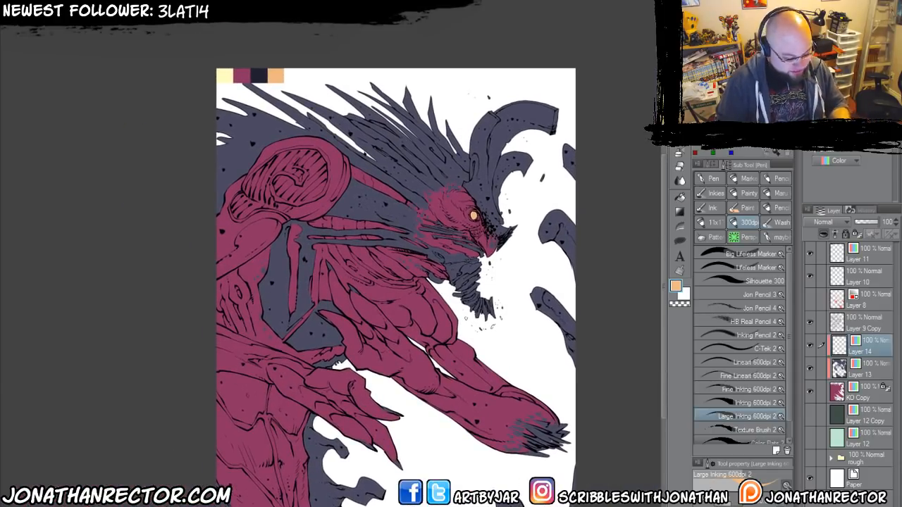
left_click(809, 255)
Preview the figure against the dark green backdrop and the pale mint backdrop.
left_click(810, 416)
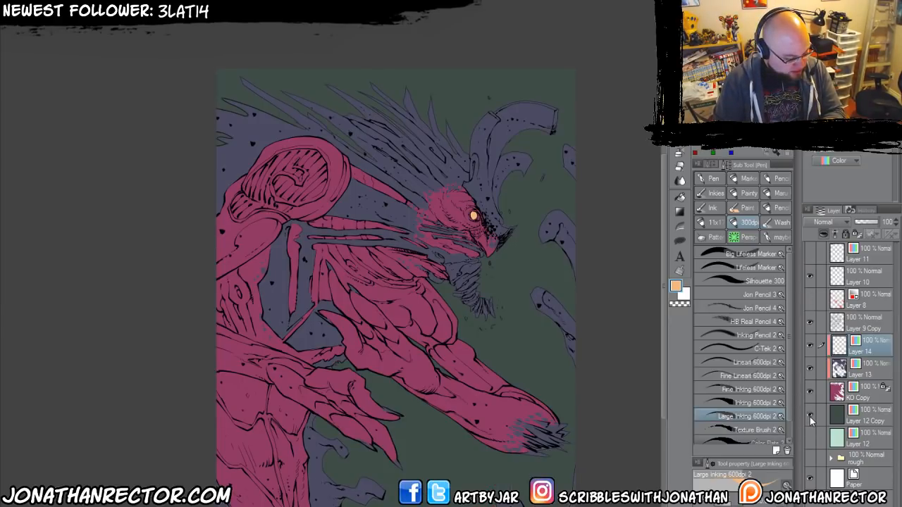
left_click(809, 417)
left_click(809, 432)
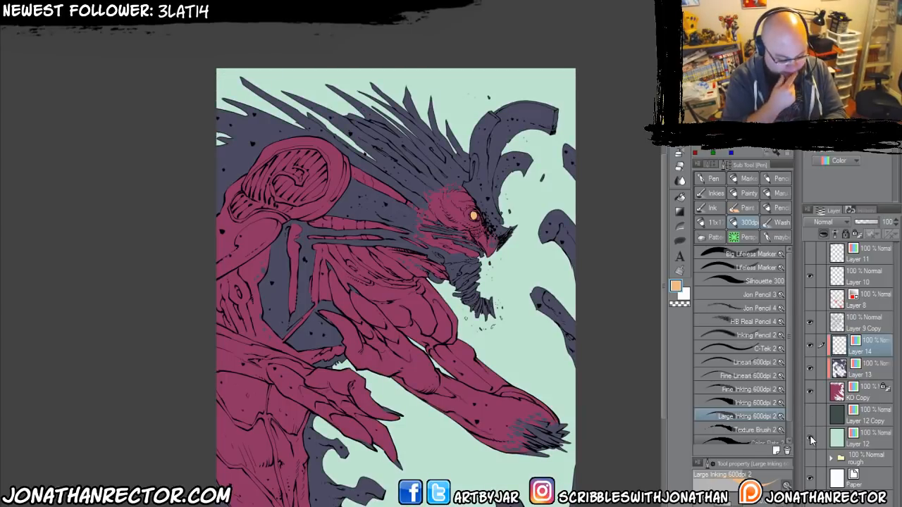
left_click(810, 434)
Add a top layer filled with black in Color blend mode as a greyscale value check, and hide it.
left_click(868, 256)
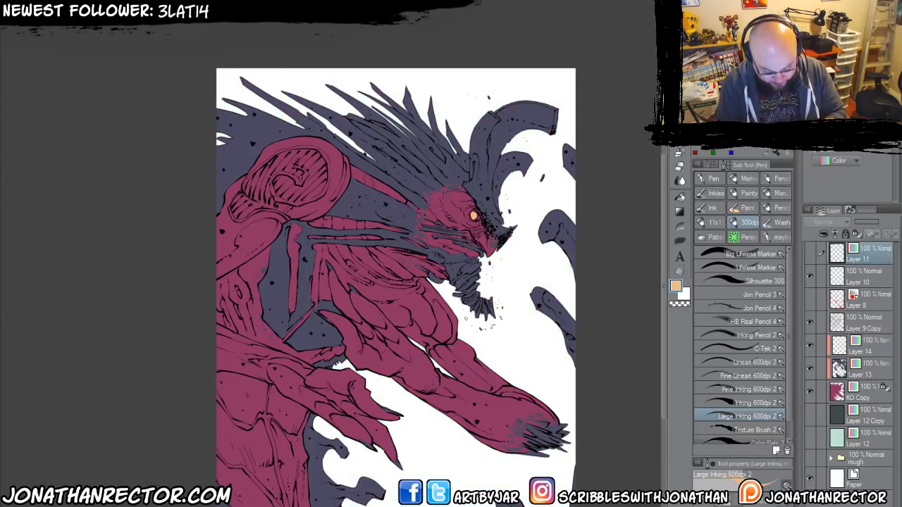
left_click(816, 504)
left_click(744, 113)
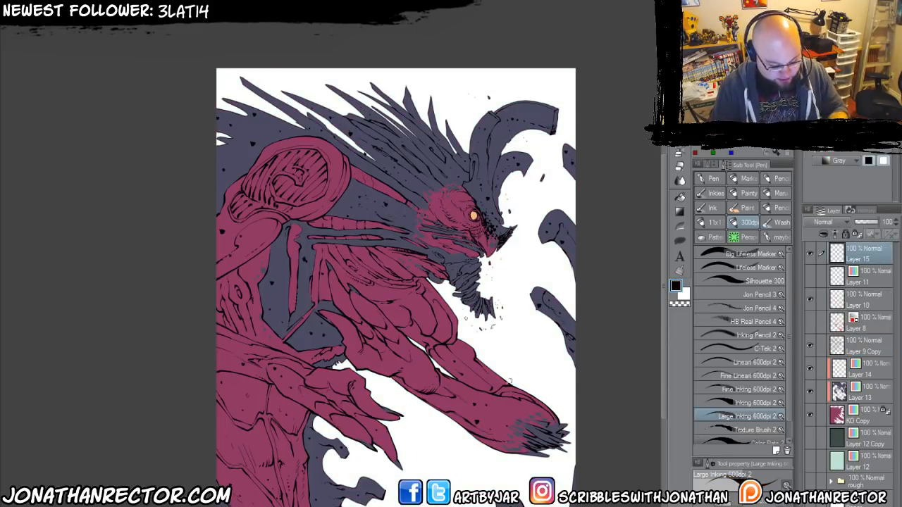
key("alt+BackSpace")
left_click(821, 221)
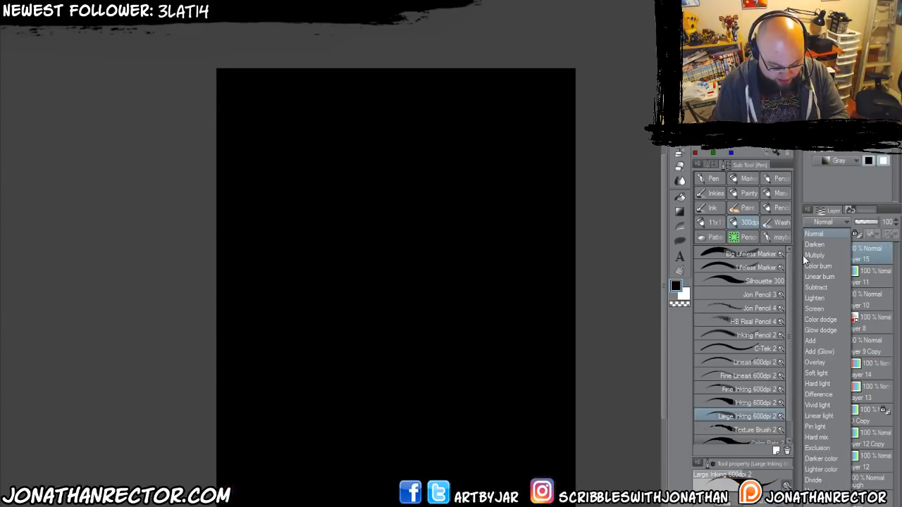
left_click(815, 506)
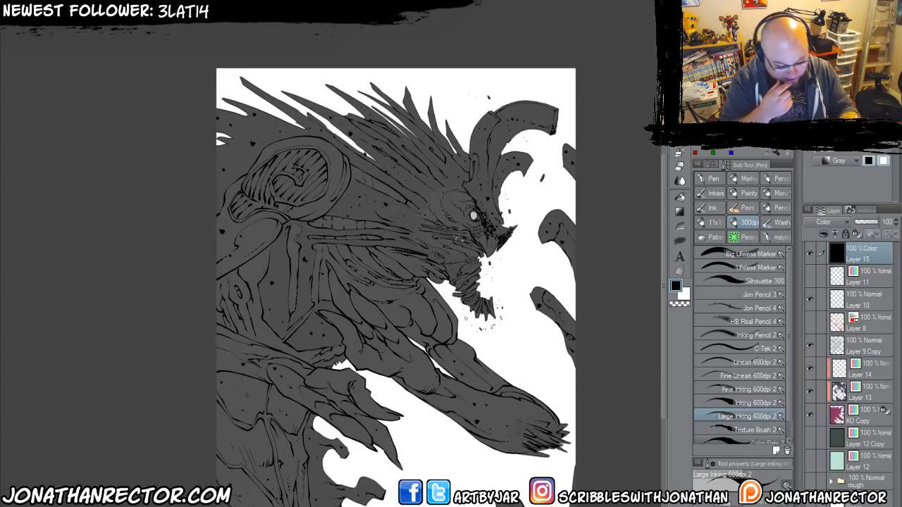
left_click(809, 253)
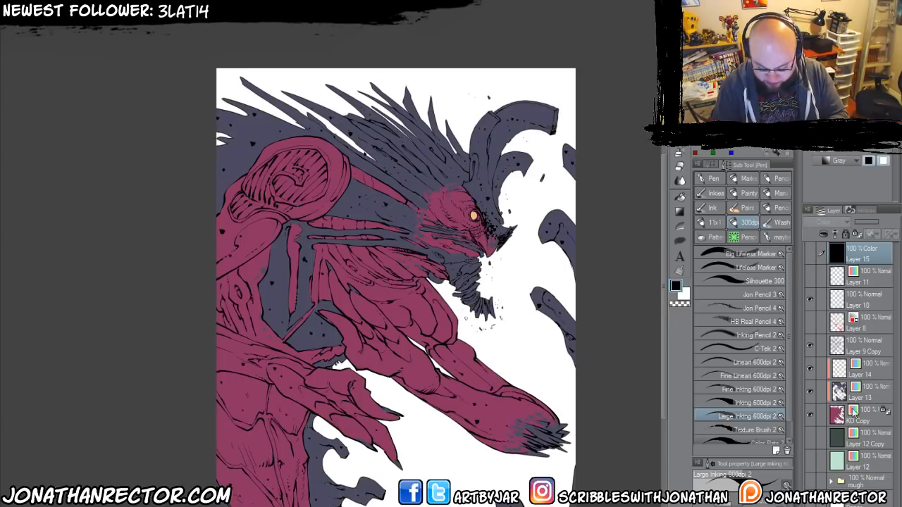
Sample the slate blue, lock the transparent pixels of Layer 13, and recolour its areas a darker slate blue.
key("i")
left_click(495, 162)
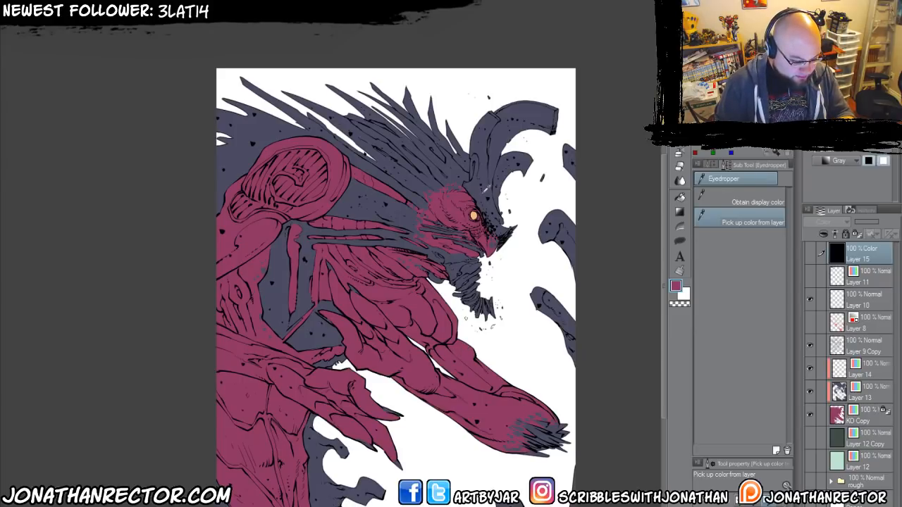
left_click(456, 277)
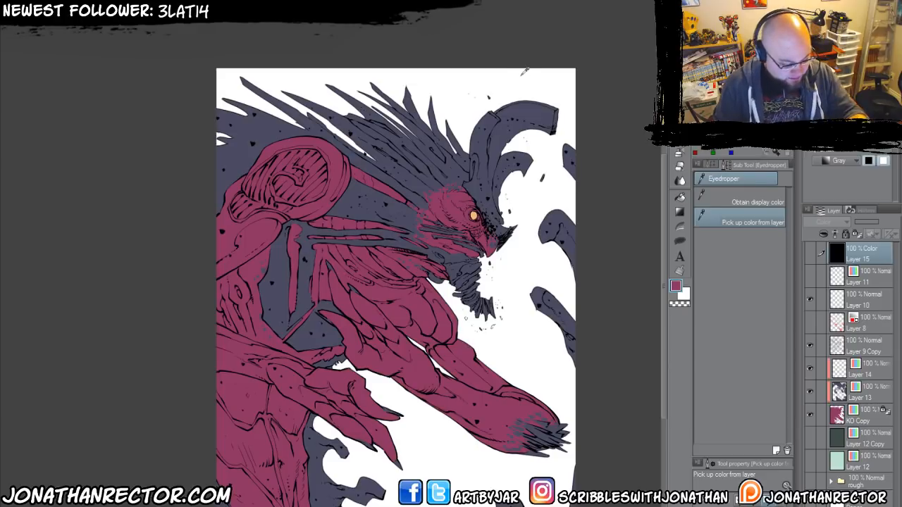
left_click(499, 146)
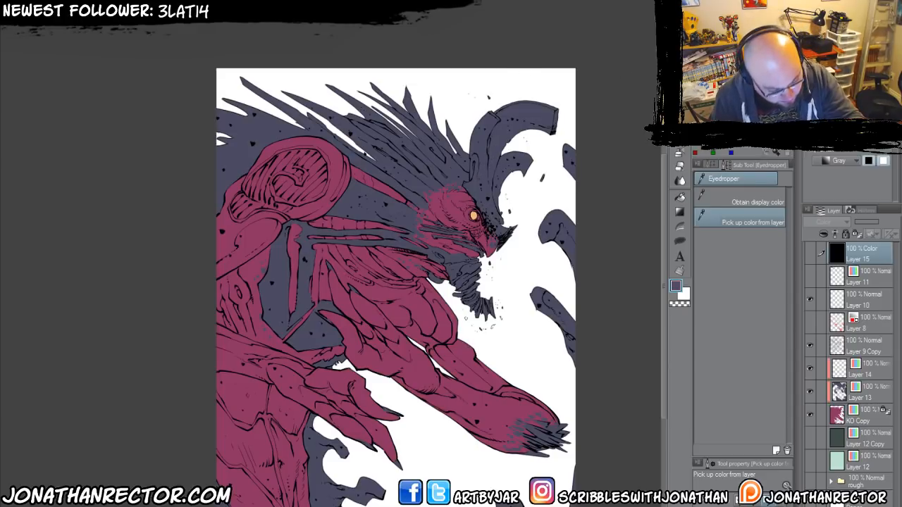
left_click(864, 394)
key("/")
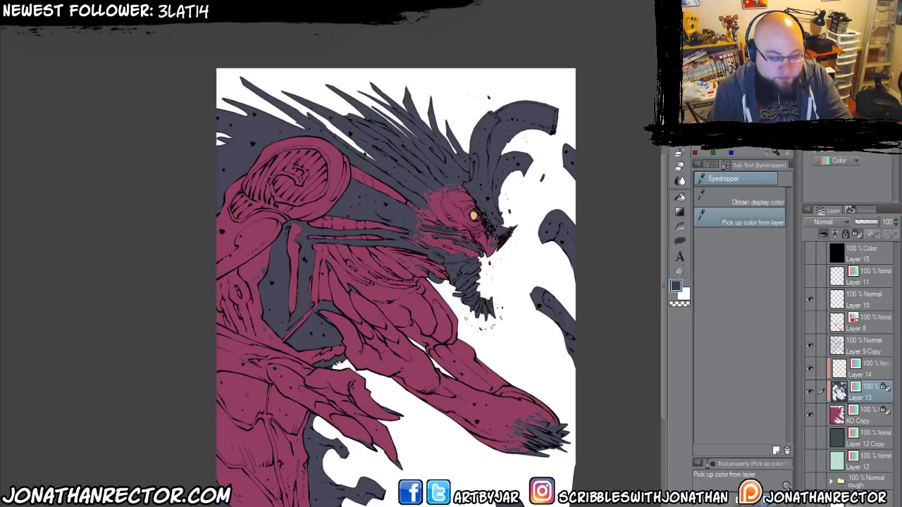
Compare the figure's values in greyscale and in colour against the dark green and pale mint backdrops.
left_click(811, 255)
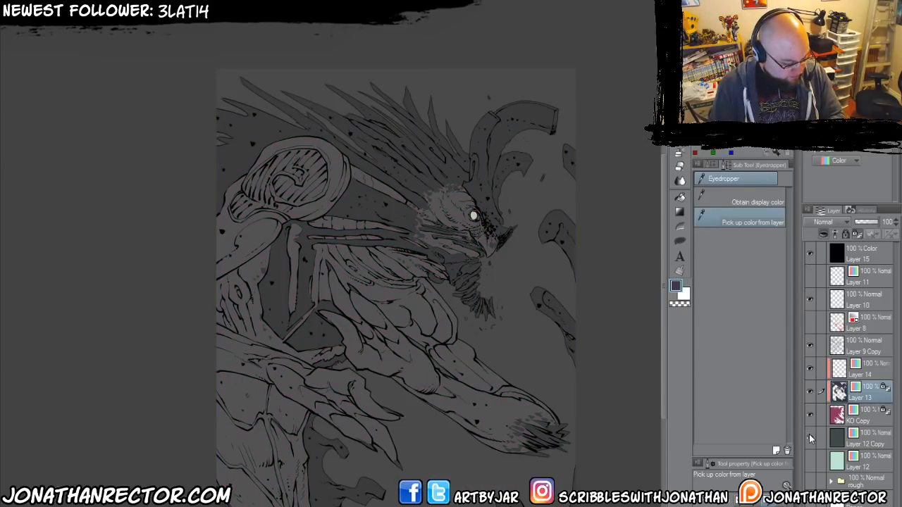
left_click(810, 438)
left_click(810, 460)
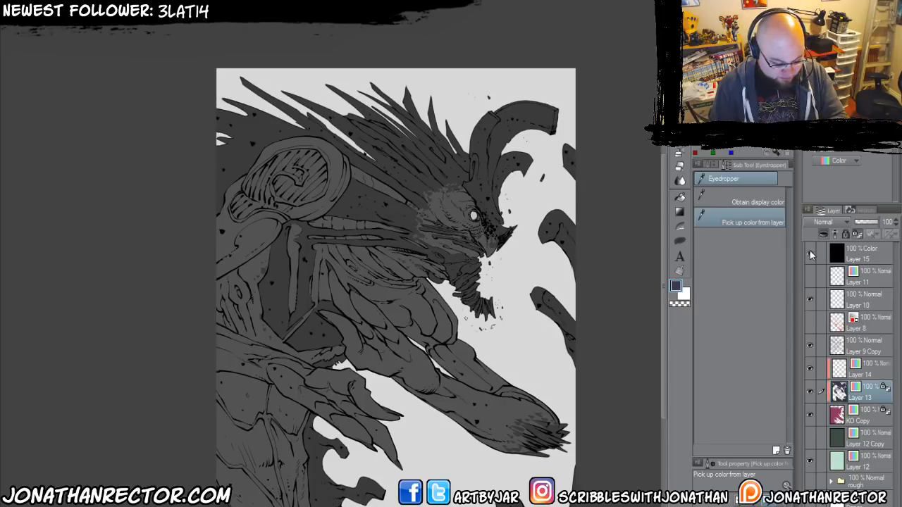
left_click(810, 256)
left_click(812, 459)
left_click(811, 439)
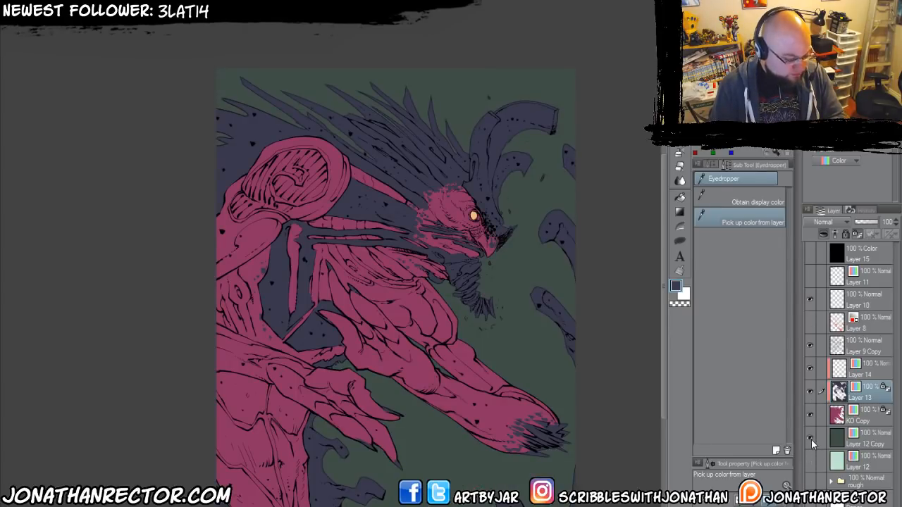
left_click(812, 440)
left_click(812, 461)
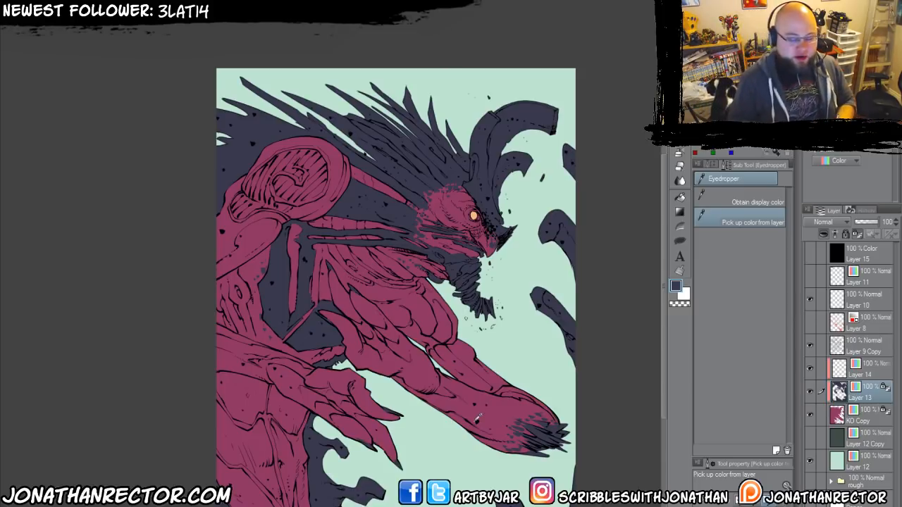
Hide the eye, slate-blue, plum silhouette and mint backdrop layers to leave only the line art showing.
left_click_drag(273, 290, 282, 256)
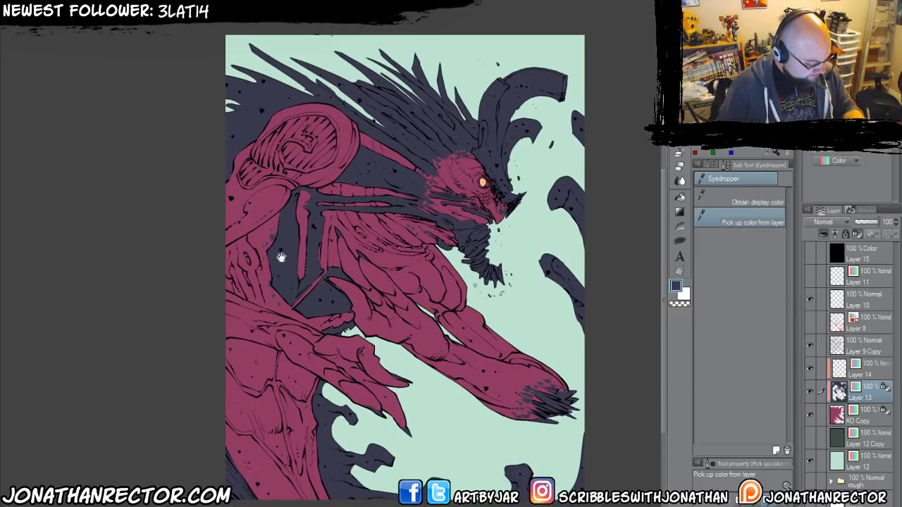
scroll(251, 273, "up", 1)
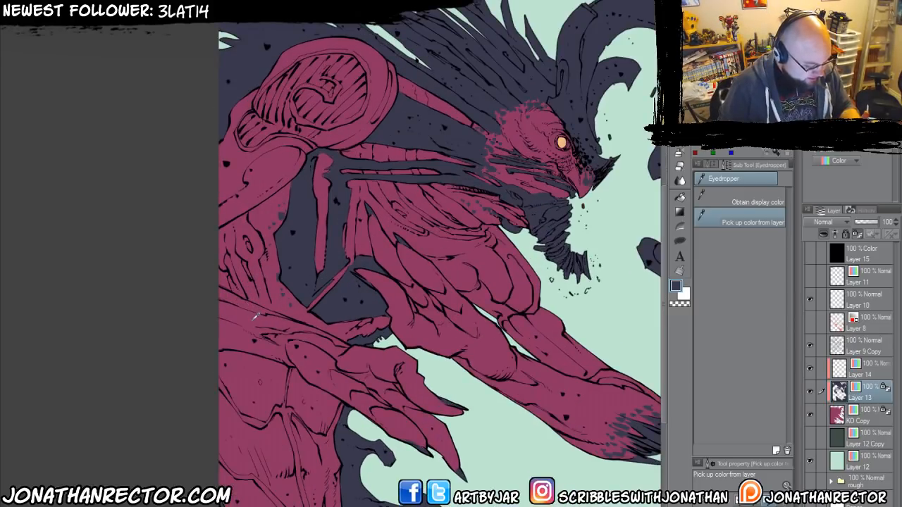
left_click_drag(325, 329, 233, 371)
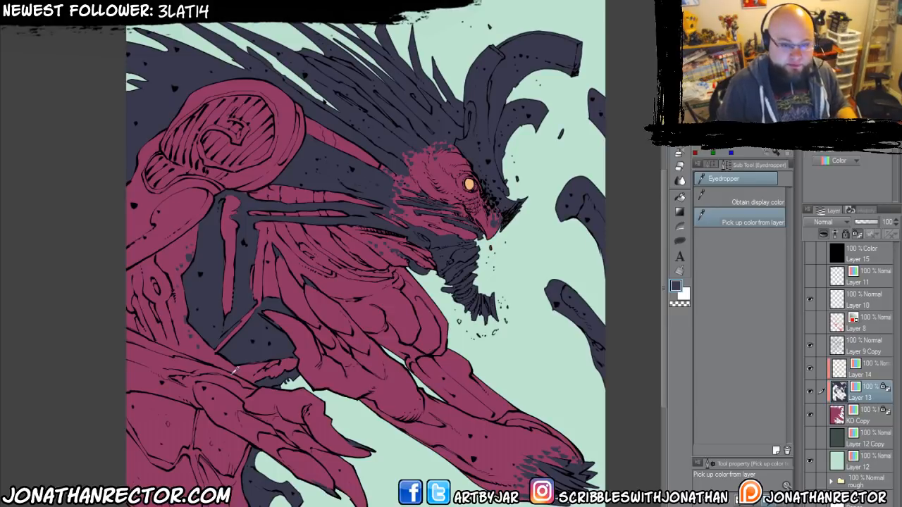
left_click_drag(221, 386, 247, 349)
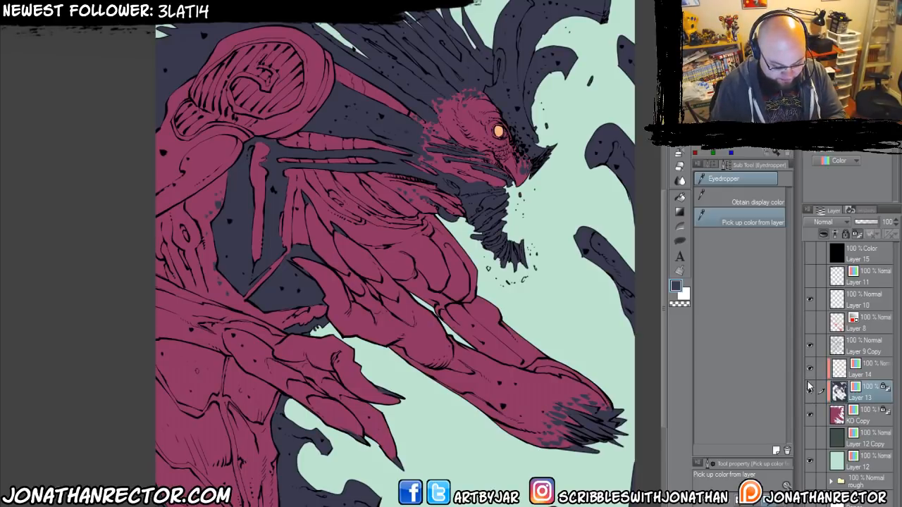
left_click(809, 368)
left_click(807, 413)
left_click(809, 460)
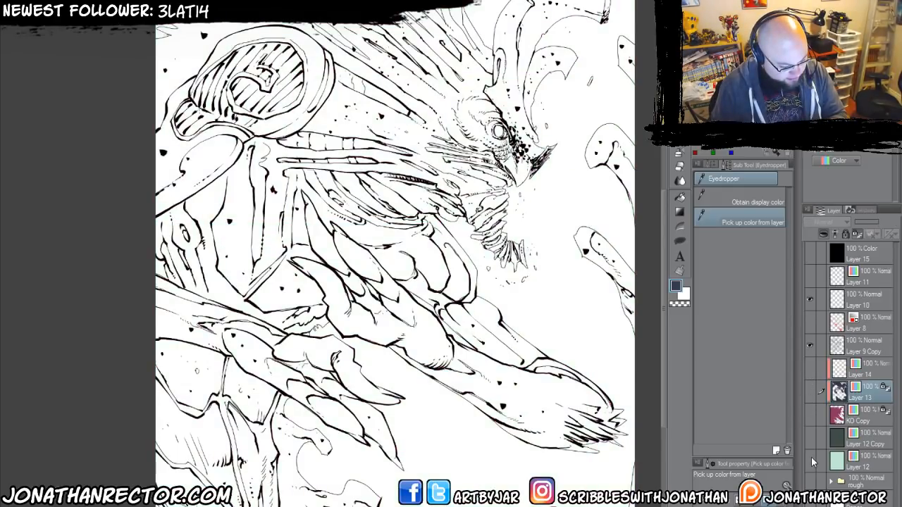
Add a new layer above the eye-colour layer, set its expression colour to Color, and choose bright red for drawing.
left_click(860, 374)
left_click(823, 233)
left_click(826, 162)
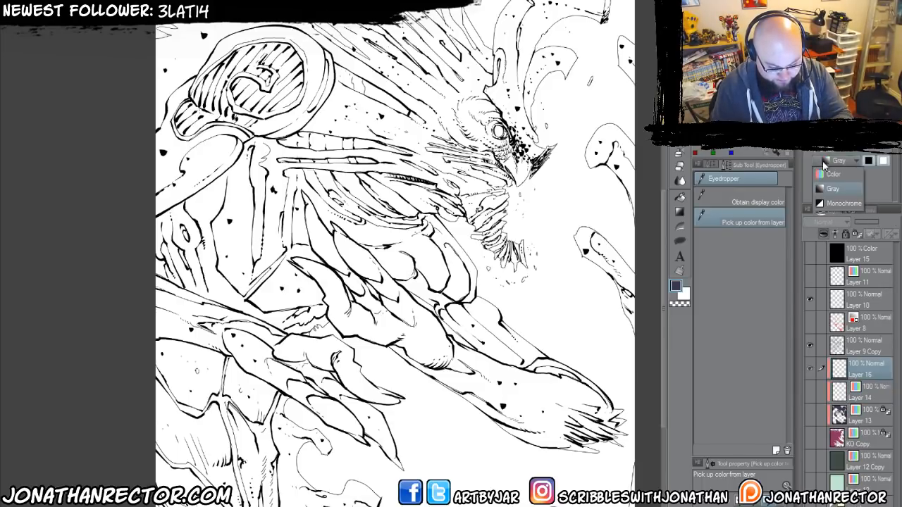
left_click(831, 174)
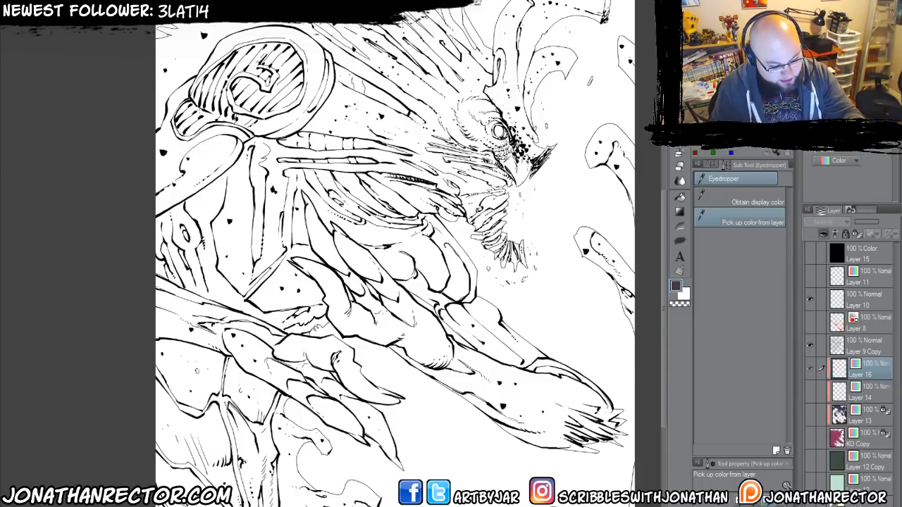
left_click(761, 92)
Show the plum silhouette layer again beneath the line art around the head and shoulder.
left_click_drag(318, 190, 282, 287)
scroll(283, 287, "up", 1)
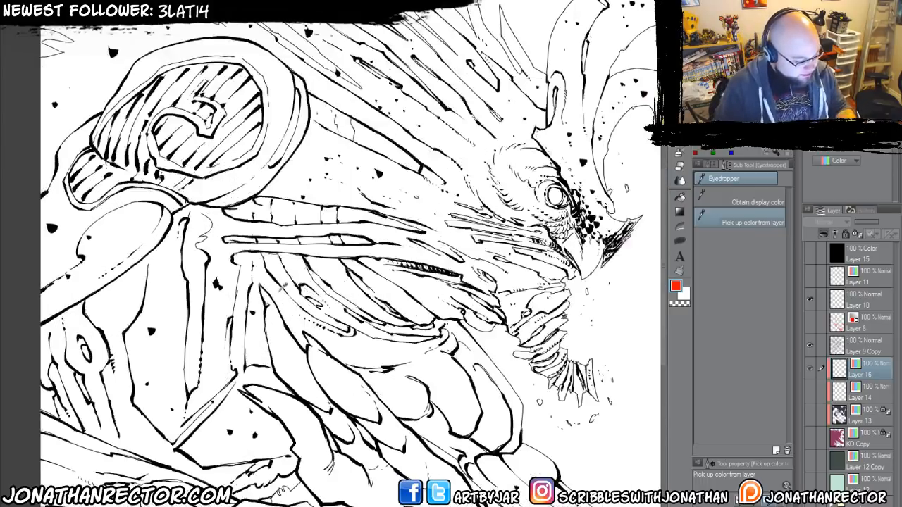
mouse_move(325, 309)
left_mouse_down()
mouse_move(292, 409)
mouse_move(307, 370)
left_mouse_up()
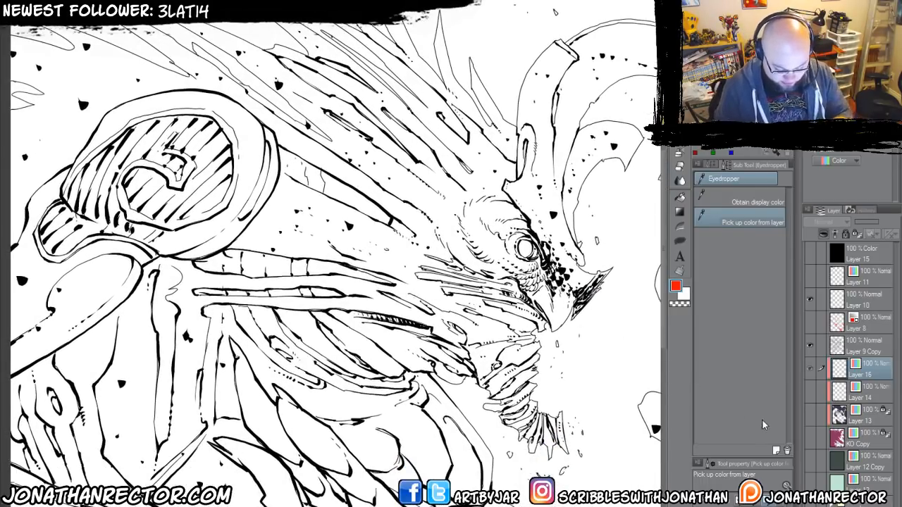
left_click(811, 439)
left_click(812, 441)
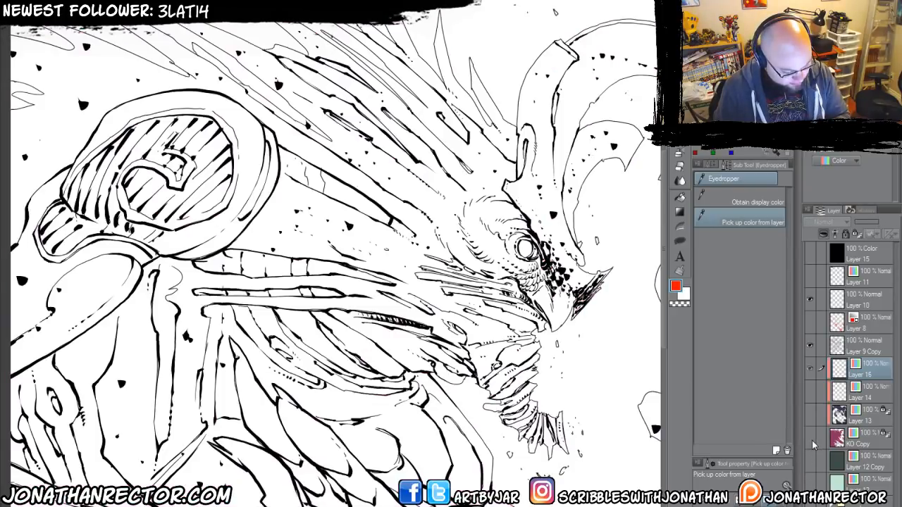
left_click(811, 439)
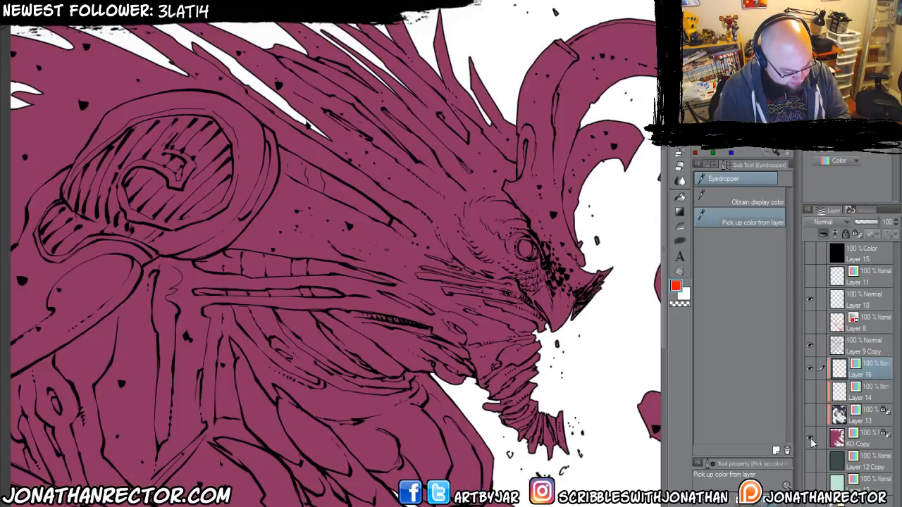
Hide the plum silhouette layer and Layer 9 Copy so the line art stands alone on white.
left_click(810, 437)
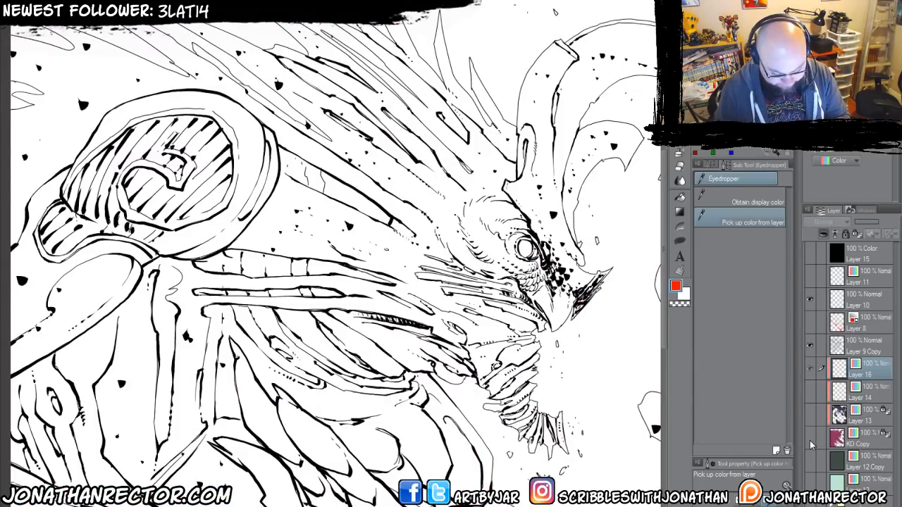
left_click(809, 505)
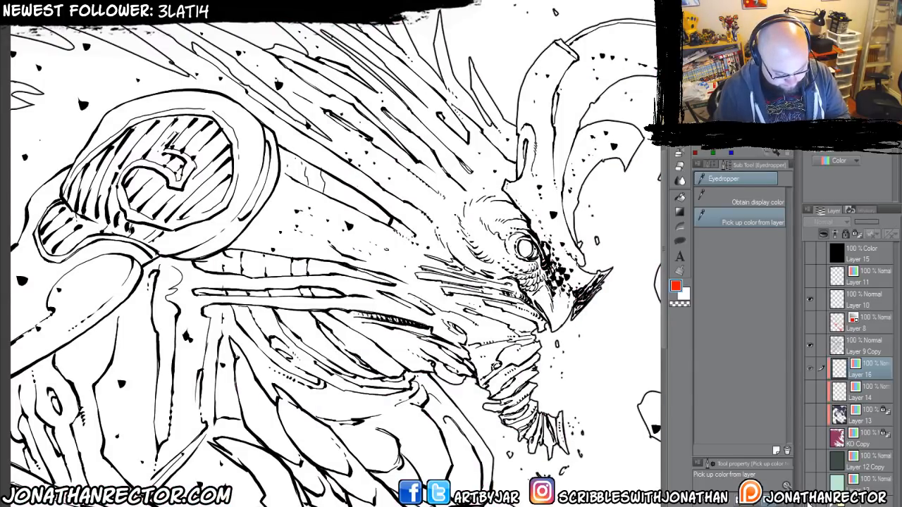
left_click(810, 346)
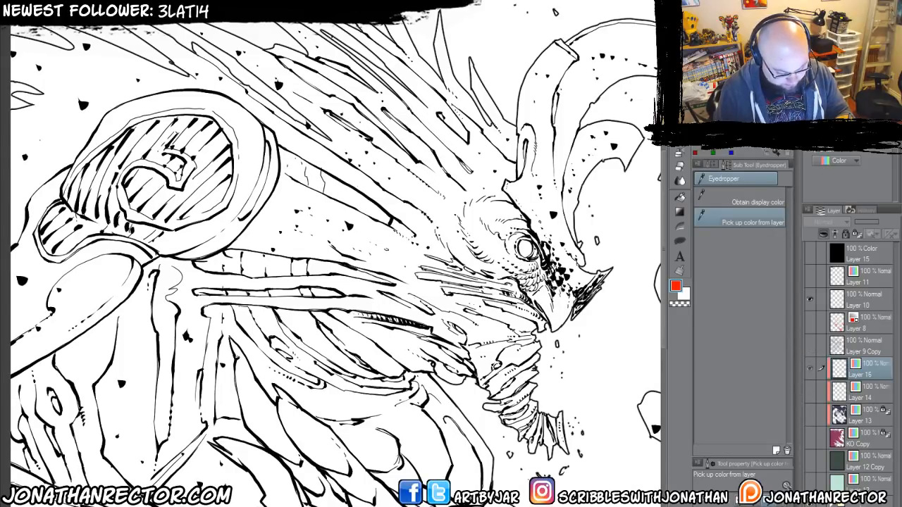
Draw a thick red test stroke across the beak with the Large Inking 600dpi 2 pen and set Layer 16's blending mode to Multiply.
key("p")
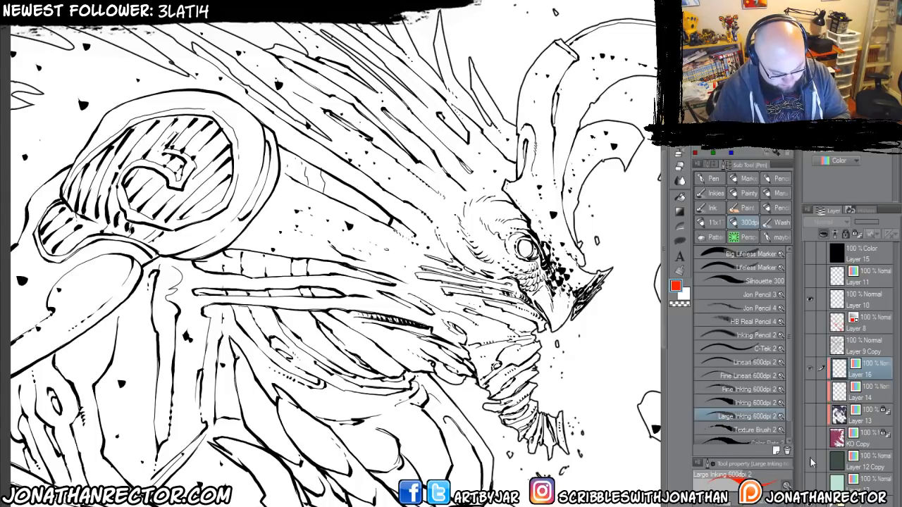
left_click_drag(513, 284, 570, 343)
left_click(825, 222)
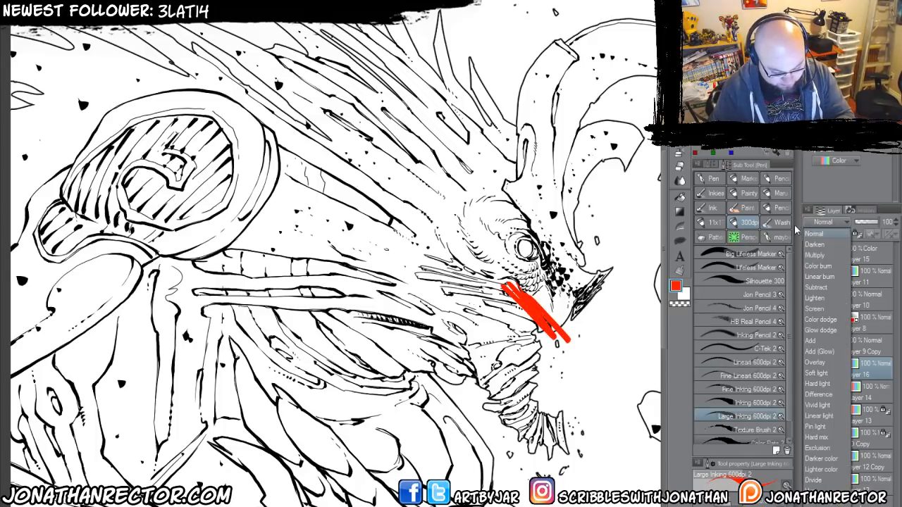
left_click(828, 253)
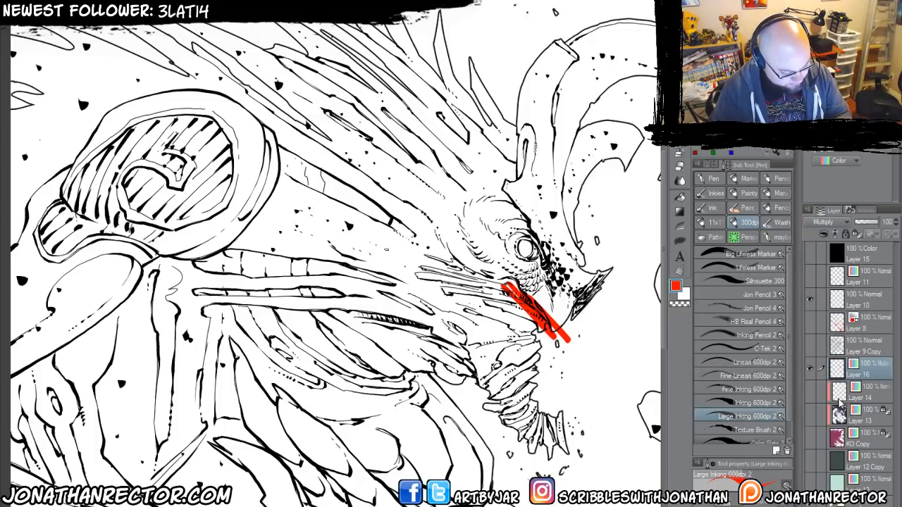
Erase the red test stroke across the beak with the Hard eraser and return to the Large Inking 600dpi 2 pen.
key("e")
left_click_drag(511, 289, 564, 342)
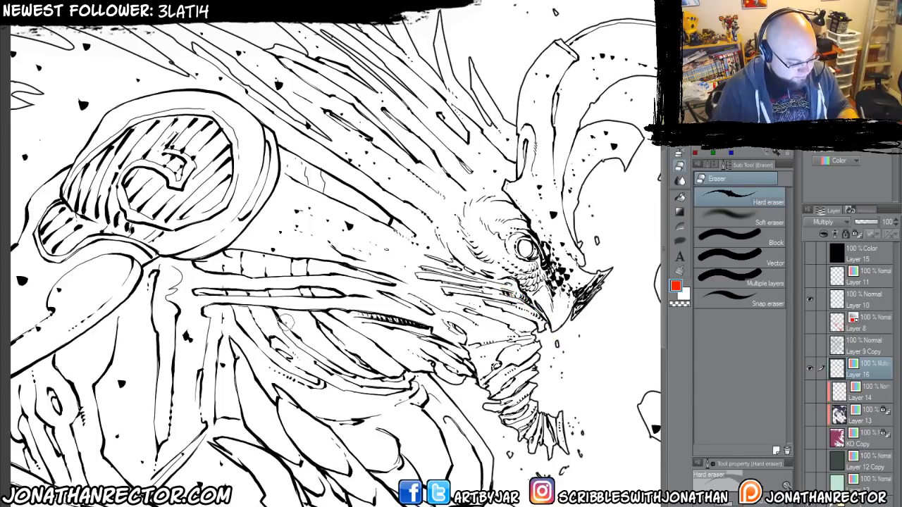
key("p")
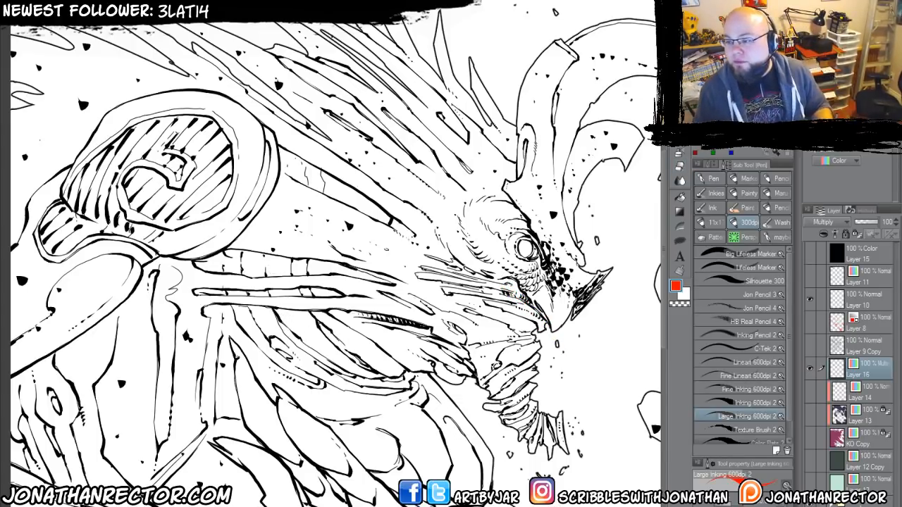
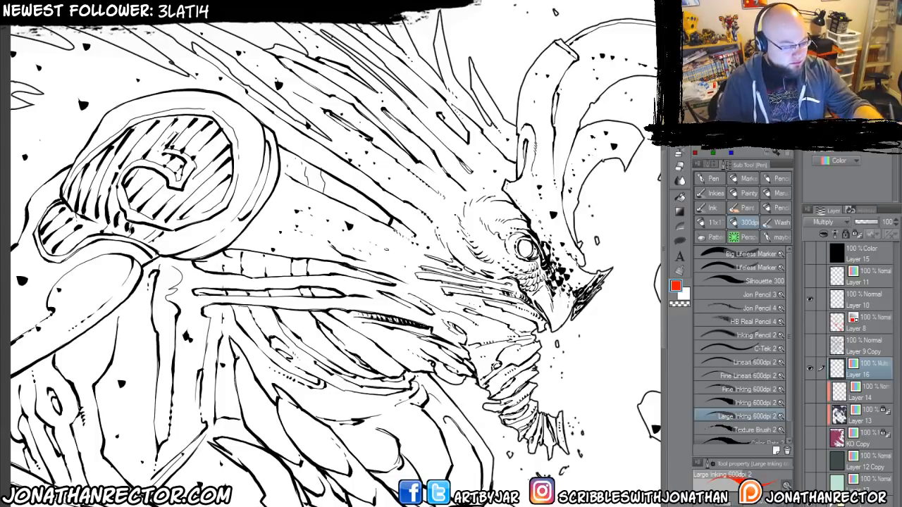
Check Layer 8's red effects over the line art and hide the layer again.
left_click_drag(319, 330, 312, 356)
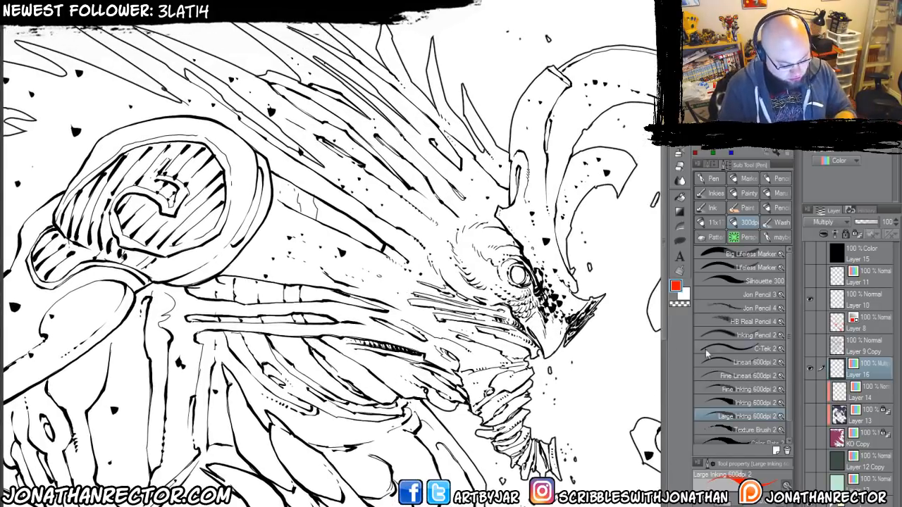
left_click(810, 322)
mouse_move(150, 423)
left_mouse_down()
mouse_move(146, 292)
mouse_move(146, 320)
left_mouse_up()
scroll(147, 320, "up", 3)
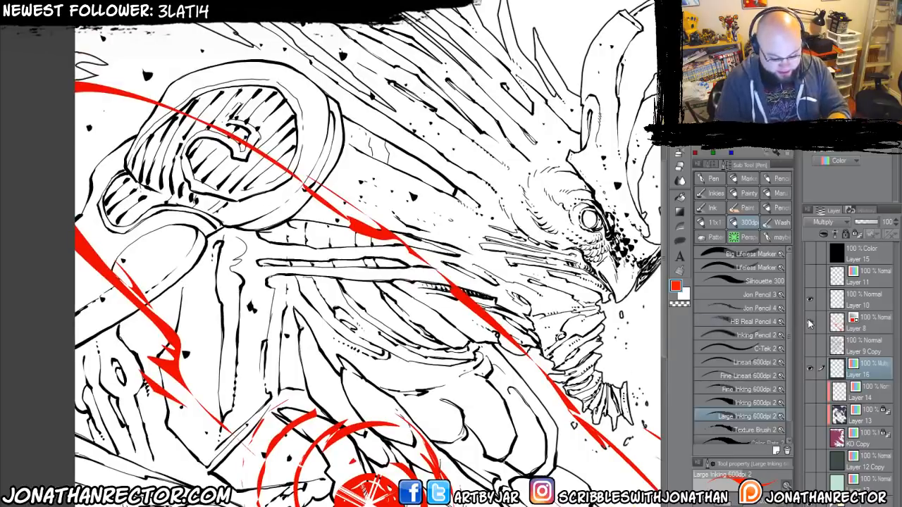
left_click(809, 321)
Lasso-fill a large red shape over the curved horns from the canvas's upper edge down to the beak tip on Layer 16.
left_click_drag(385, 322, 299, 401)
left_click_drag(468, 298, 450, 317)
left_click(680, 247)
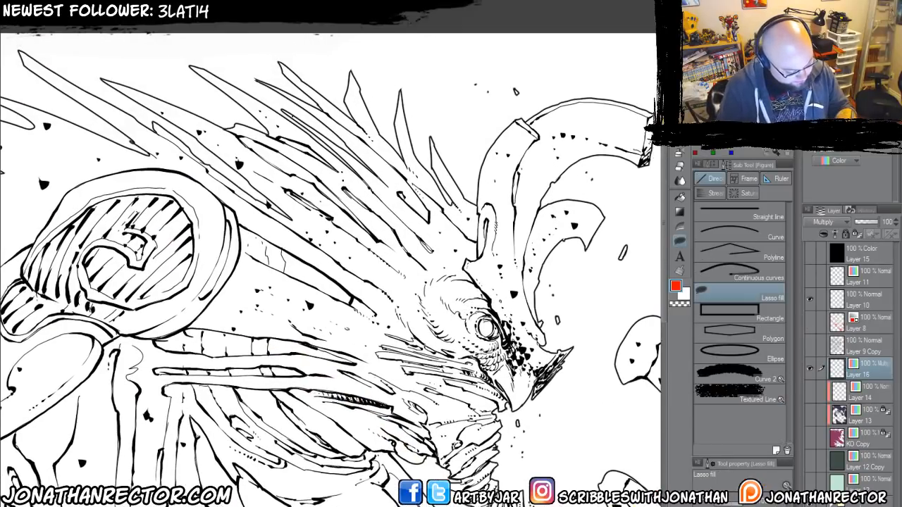
mouse_move(558, 373)
left_mouse_down()
mouse_move(542, 356)
mouse_move(506, 282)
mouse_move(500, 98)
mouse_move(604, 68)
mouse_move(648, 85)
mouse_move(636, 223)
mouse_move(561, 377)
left_mouse_up()
left_click_drag(377, 332, 384, 307)
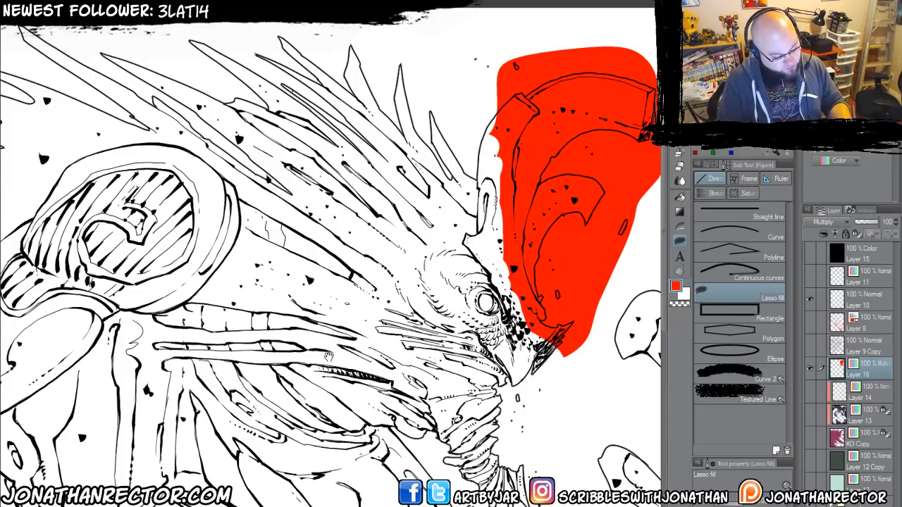
left_click_drag(329, 357, 336, 341)
Try clipping red Layer 16 to the layer below, checking it over the KO Copy silhouette at 100% opacity.
left_click(823, 236)
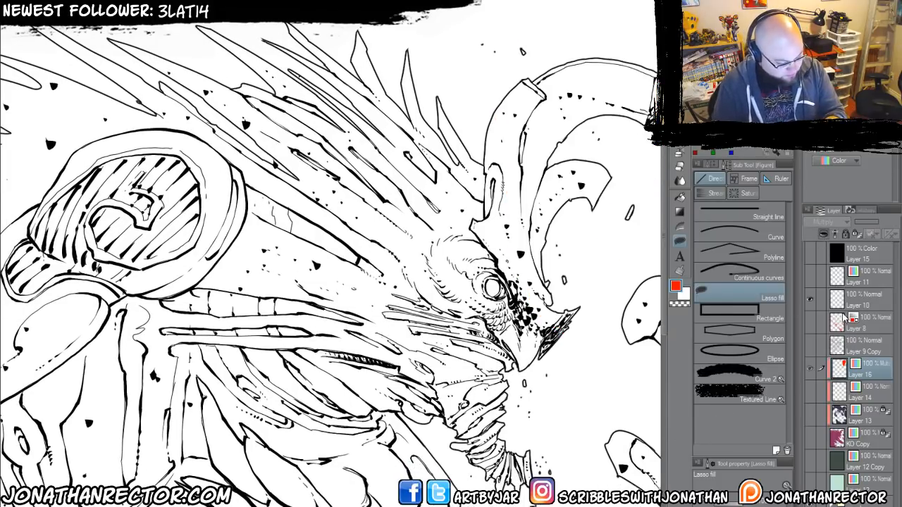
left_click(822, 236)
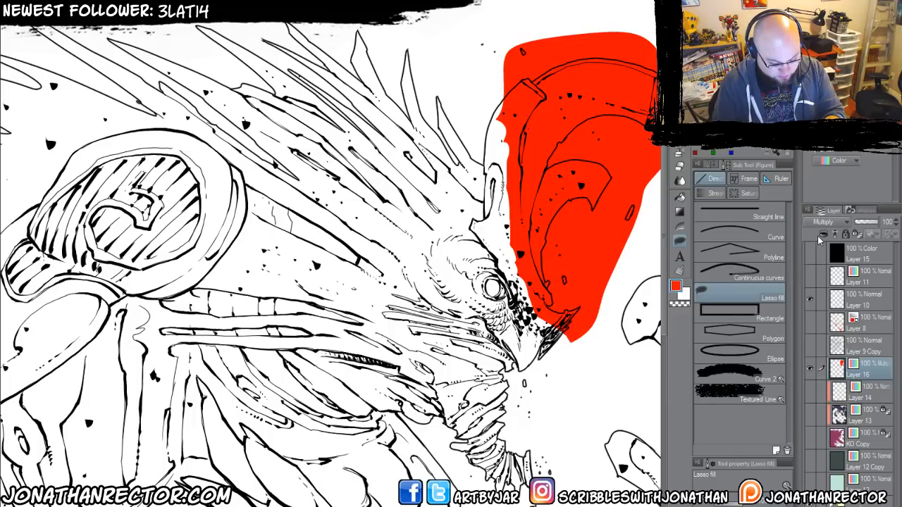
left_click(821, 235)
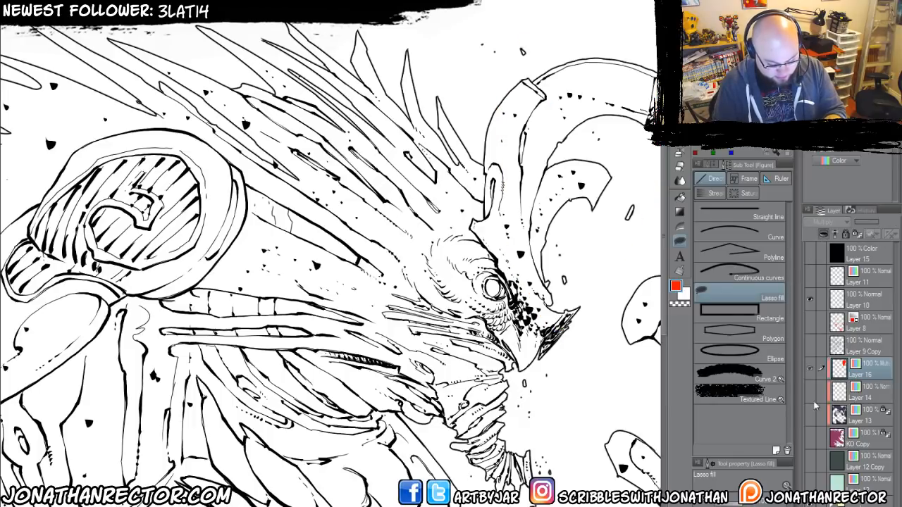
left_click(809, 438)
left_click(865, 440)
mouse_move(860, 224)
left_mouse_down()
mouse_move(850, 225)
mouse_move(874, 226)
left_mouse_up()
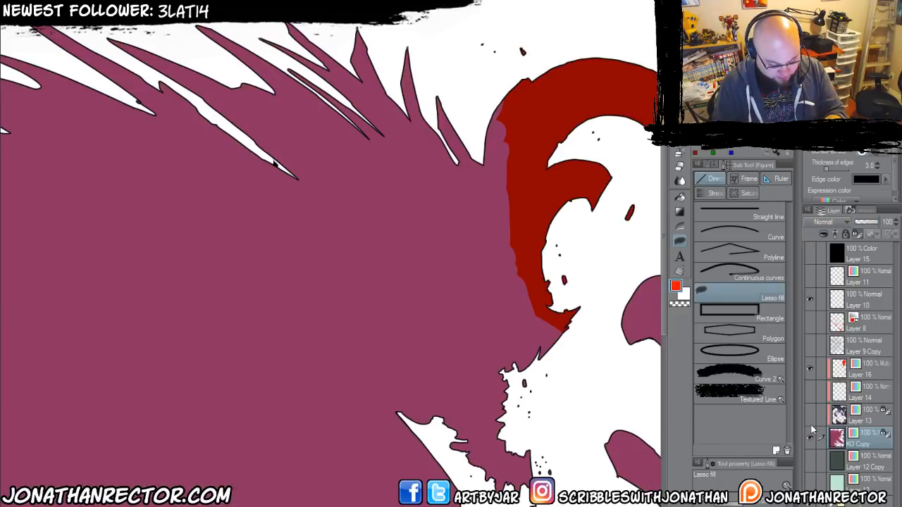
left_click(809, 437)
left_click(867, 366)
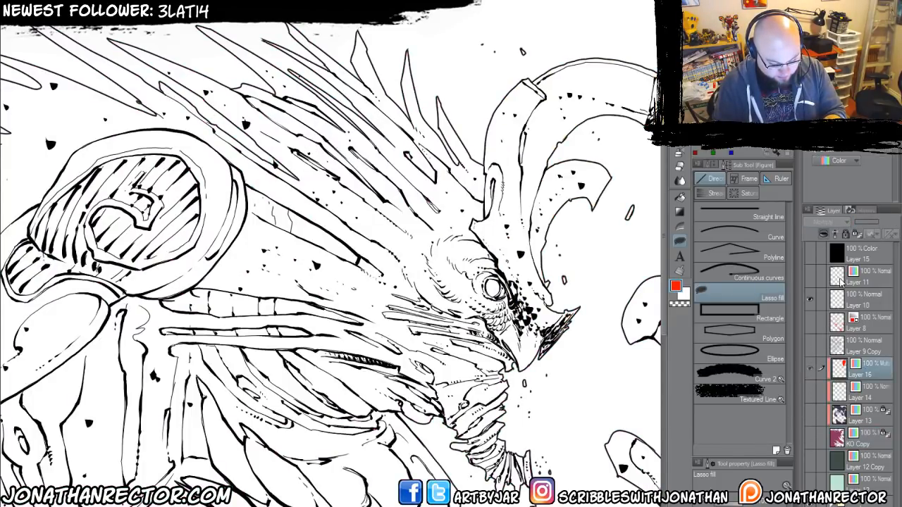
left_click(824, 235)
Lasso-fill red along the three short spikes nearest the horn.
left_click_drag(361, 235, 373, 277)
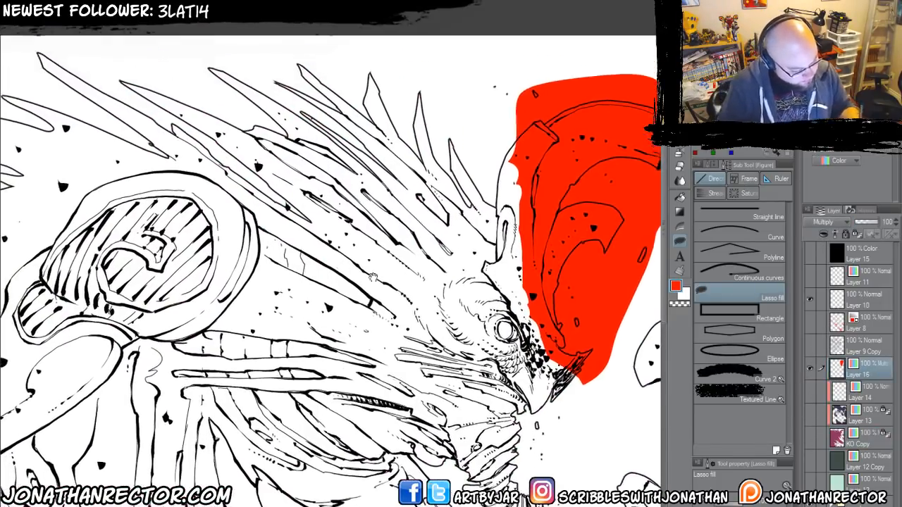
left_click_drag(382, 214, 405, 236)
mouse_move(474, 161)
left_mouse_down()
mouse_move(493, 208)
mouse_move(523, 243)
mouse_move(523, 221)
left_mouse_up()
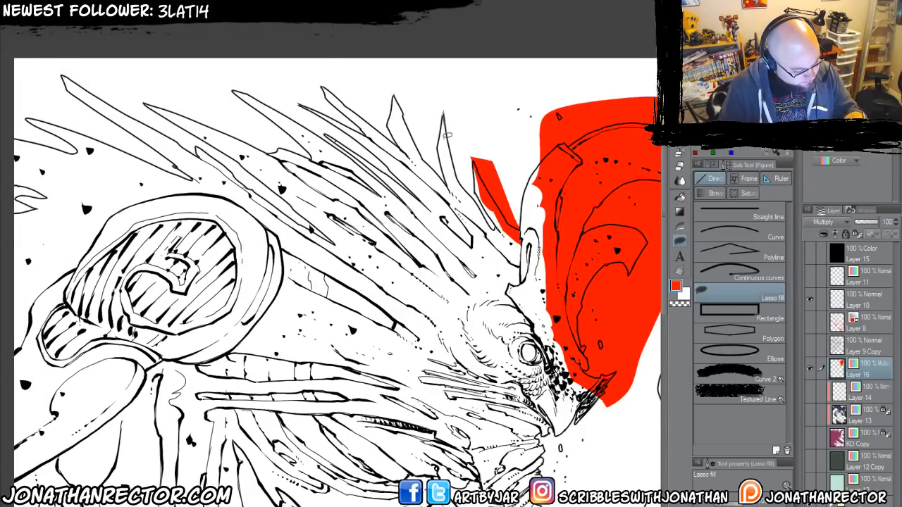
mouse_move(447, 137)
left_mouse_down()
mouse_move(466, 195)
mouse_move(499, 231)
mouse_move(444, 113)
left_mouse_up()
mouse_move(397, 92)
left_mouse_down()
mouse_move(405, 129)
mouse_move(448, 190)
mouse_move(395, 96)
left_mouse_up()
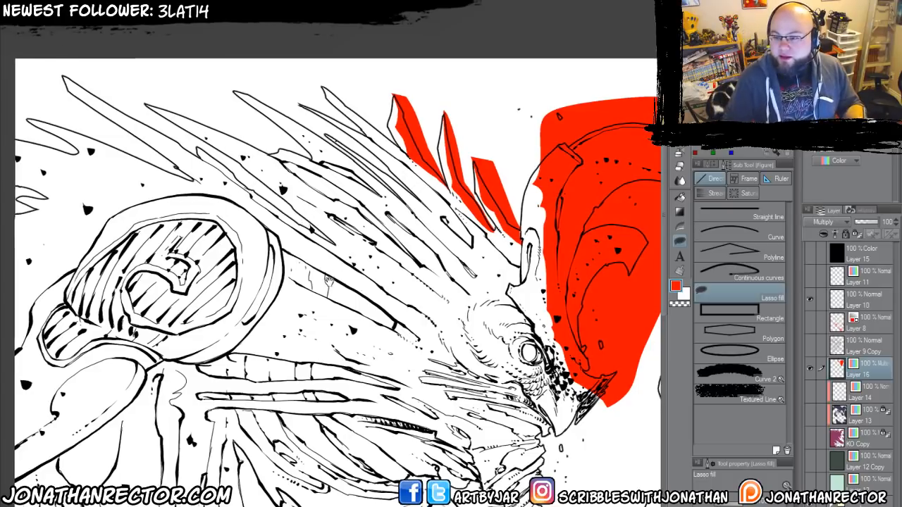
Lasso-fill red along the next two thin spikes and down to the base of the horn.
left_click_drag(322, 281, 356, 286)
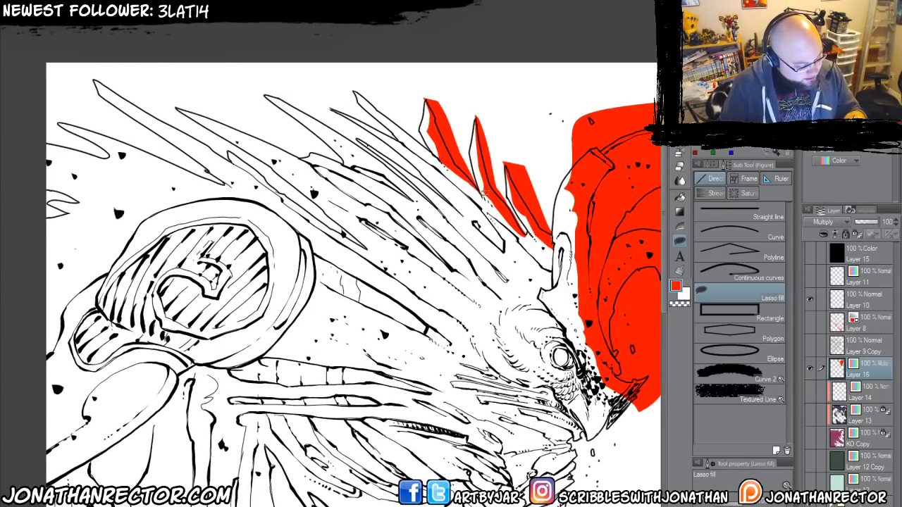
mouse_move(436, 149)
left_mouse_down()
mouse_move(348, 79)
mouse_move(483, 193)
left_mouse_up()
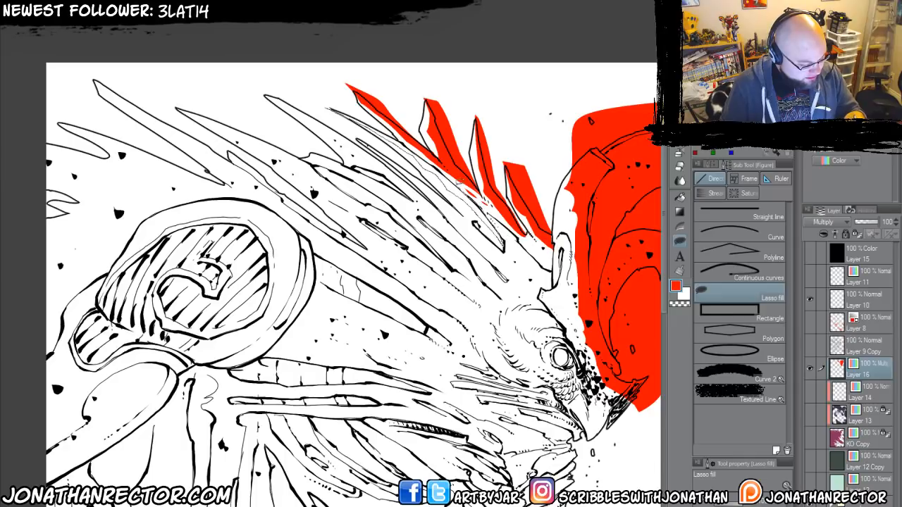
mouse_move(456, 185)
left_mouse_down()
mouse_move(340, 106)
mouse_move(329, 111)
left_mouse_up()
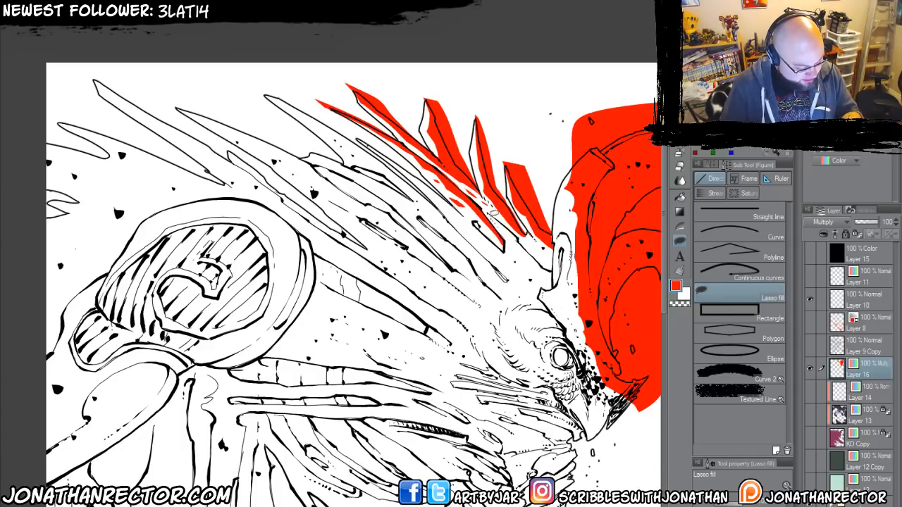
left_click_drag(525, 258, 497, 215)
mouse_move(543, 290)
left_mouse_down()
mouse_move(539, 279)
mouse_move(554, 277)
mouse_move(544, 288)
left_mouse_up()
Lasso-fill red along the next long spike and the narrow strands beneath it.
left_click_drag(325, 129, 363, 145)
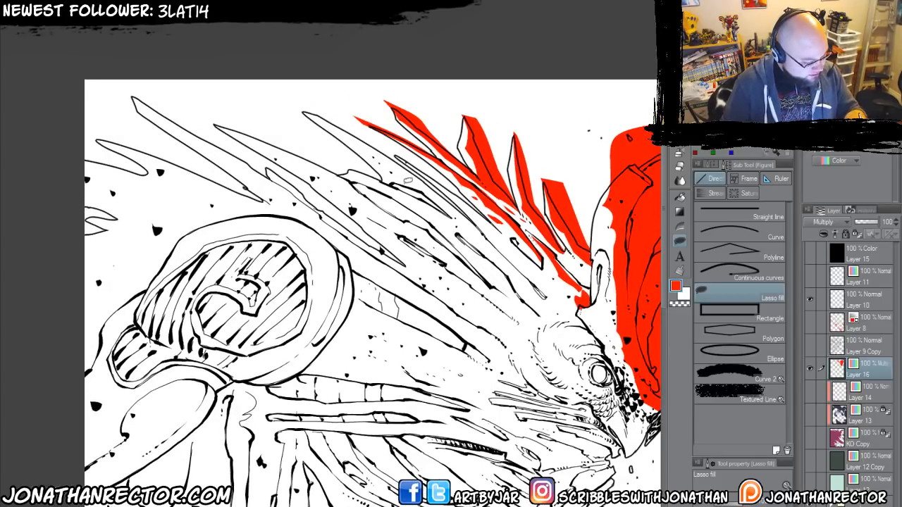
mouse_move(403, 184)
left_mouse_down()
mouse_move(293, 101)
mouse_move(392, 153)
mouse_move(470, 218)
mouse_move(412, 185)
left_mouse_up()
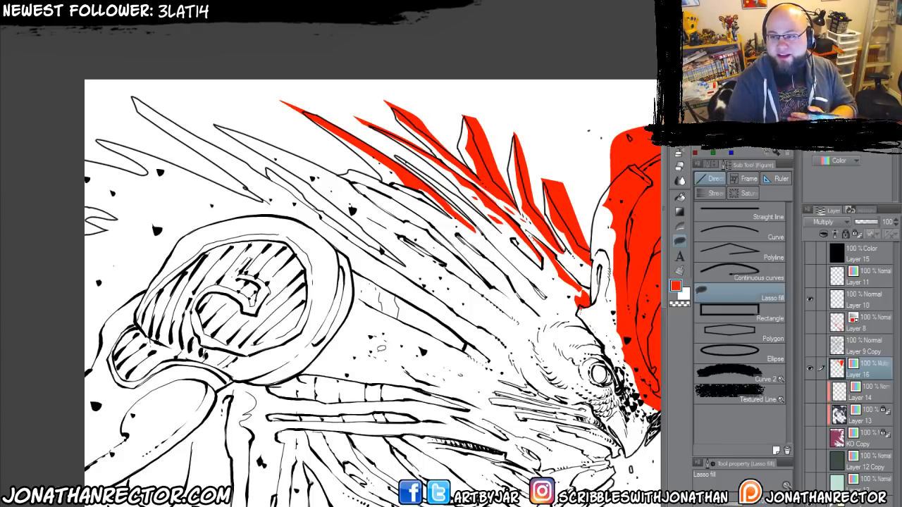
mouse_move(454, 189)
left_mouse_down()
mouse_move(503, 237)
mouse_move(397, 154)
mouse_move(471, 202)
left_mouse_up()
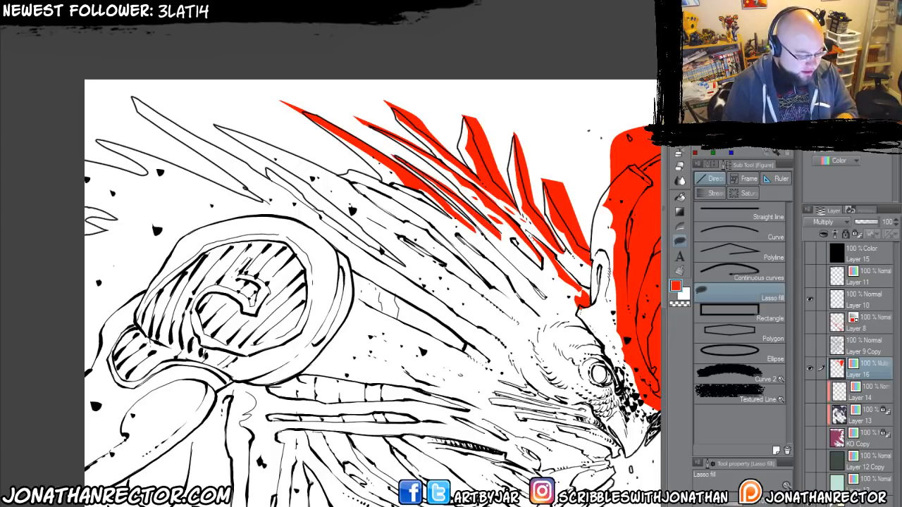
Lasso-fill red along the following long spike and the overlapping quills running toward the head.
left_click_drag(274, 165, 303, 168)
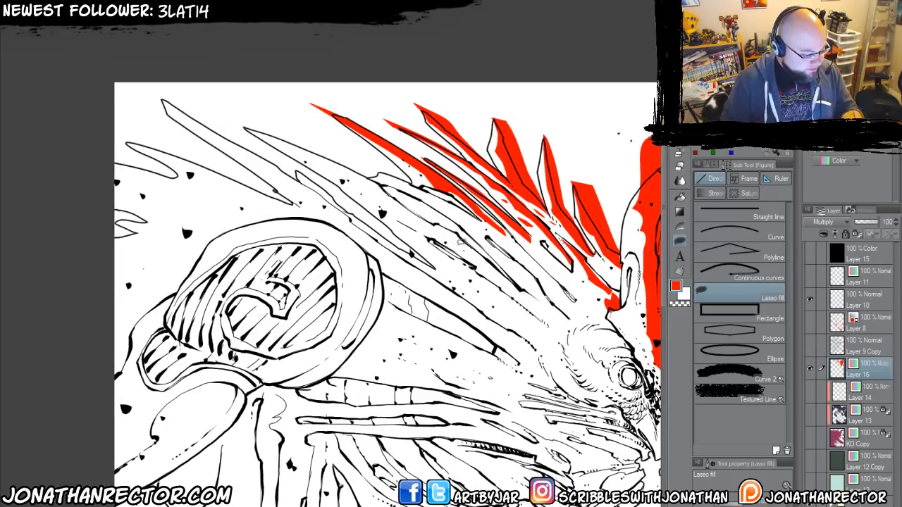
mouse_move(512, 280)
left_mouse_down()
mouse_move(447, 231)
mouse_move(260, 131)
mouse_move(341, 154)
mouse_move(395, 197)
mouse_move(465, 231)
left_mouse_up()
mouse_move(386, 188)
left_mouse_down()
mouse_move(452, 212)
mouse_move(363, 166)
mouse_move(466, 215)
mouse_move(513, 273)
left_mouse_up()
mouse_move(489, 234)
left_mouse_down()
mouse_move(533, 267)
mouse_move(573, 280)
mouse_move(504, 235)
mouse_move(504, 251)
left_mouse_up()
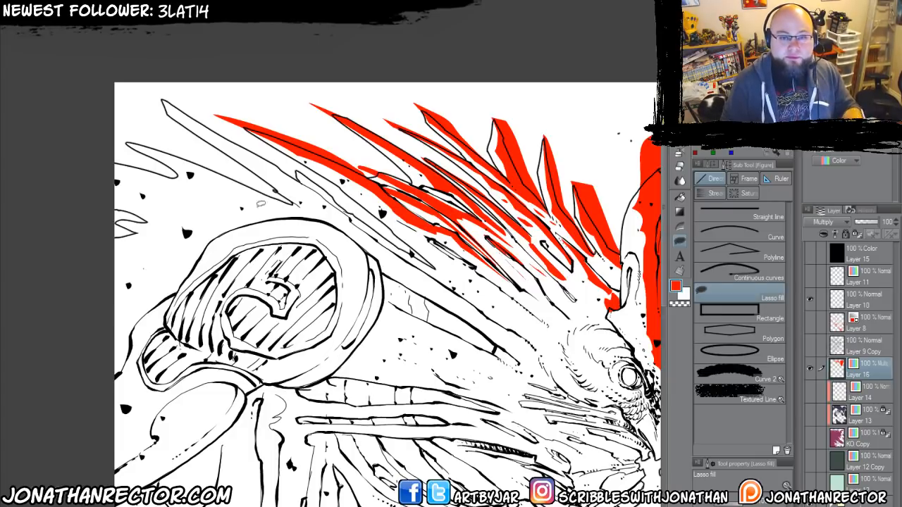
Lasso-fill red along the outermost long spike and the quills passing above the round shoulder armour.
left_click_drag(172, 241, 233, 247)
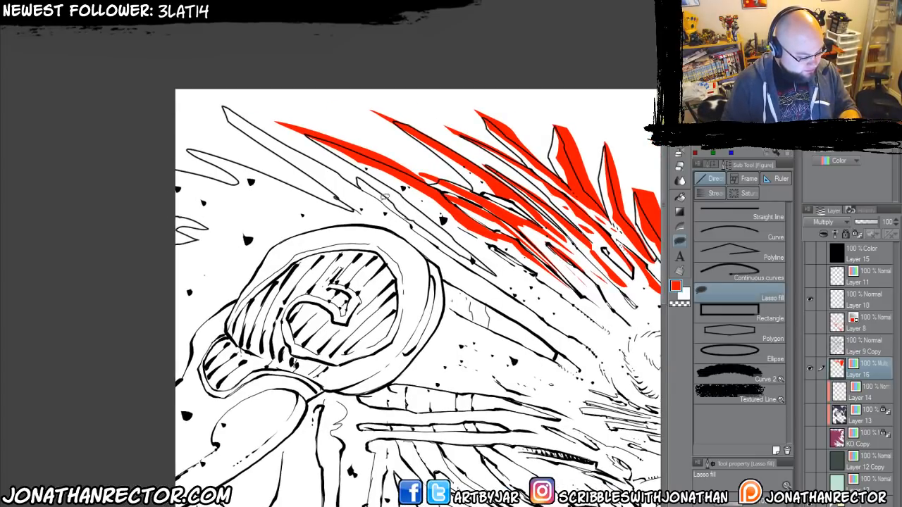
mouse_move(384, 198)
left_mouse_down()
mouse_move(359, 177)
mouse_move(471, 257)
left_mouse_up()
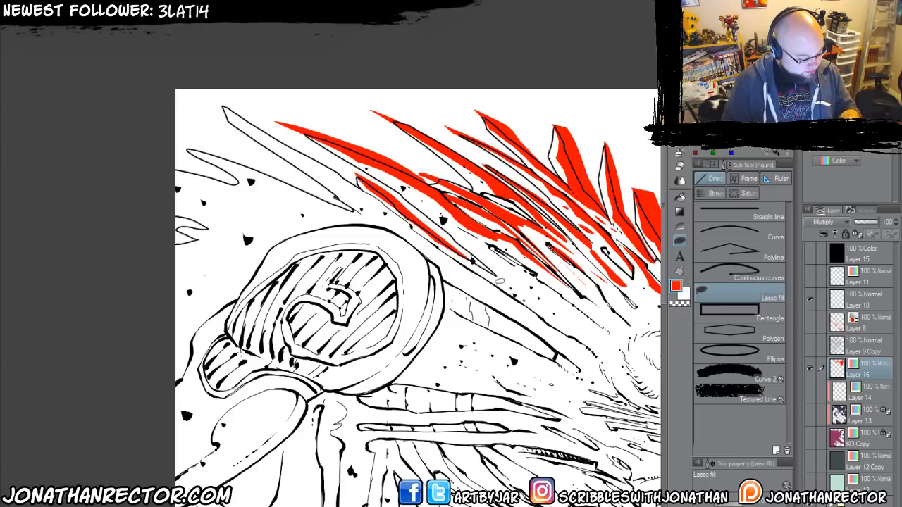
mouse_move(543, 315)
left_mouse_down()
mouse_move(208, 100)
mouse_move(356, 179)
mouse_move(540, 317)
left_mouse_up()
mouse_move(495, 291)
left_mouse_down()
mouse_move(535, 320)
mouse_move(495, 288)
left_mouse_up()
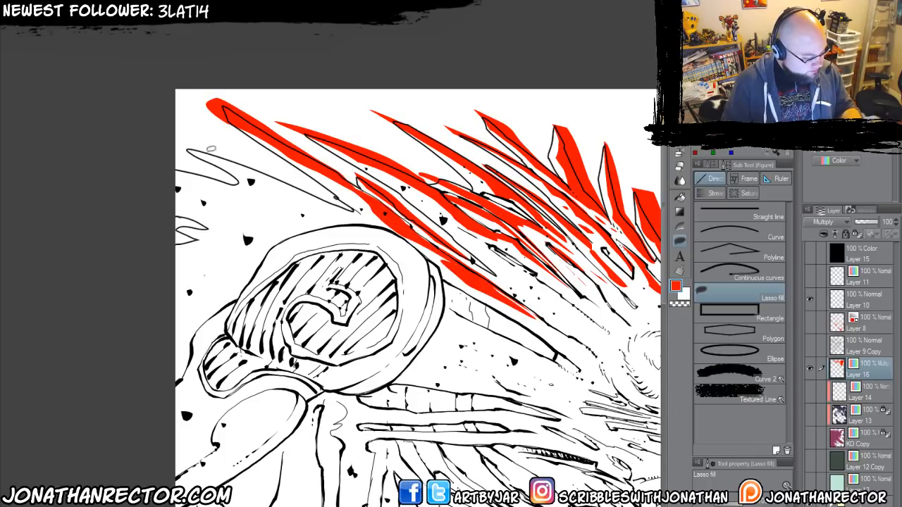
Lasso-fill the area behind the shoulder armour red and patch its edge gaps with the Large Inking 600dpi 2 pen.
mouse_move(181, 134)
left_mouse_down()
mouse_move(331, 198)
mouse_move(144, 367)
mouse_move(148, 134)
left_mouse_up()
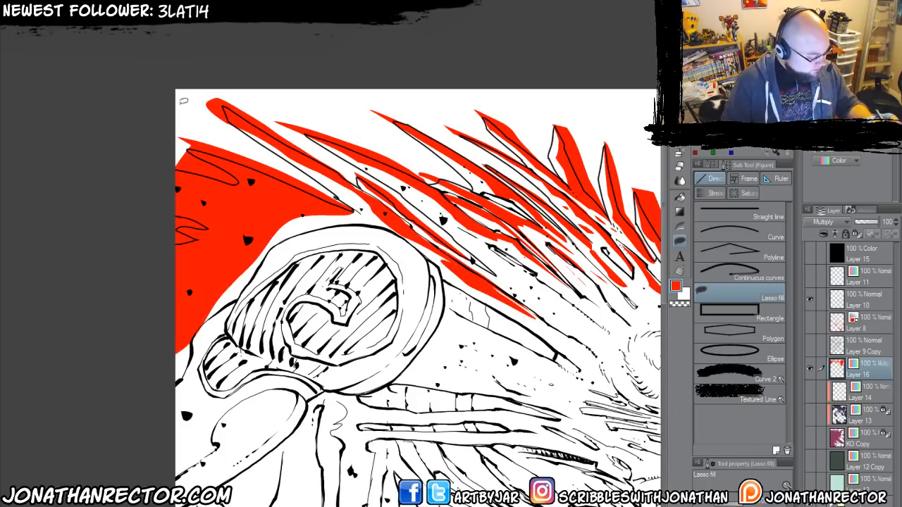
key("e")
left_click_drag(203, 330, 224, 319)
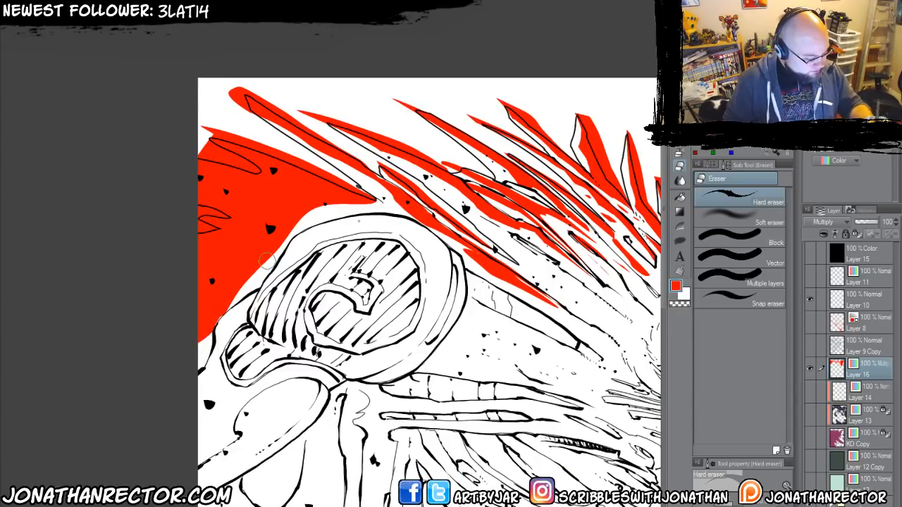
key("p")
left_click_drag(373, 200, 387, 211)
key("g")
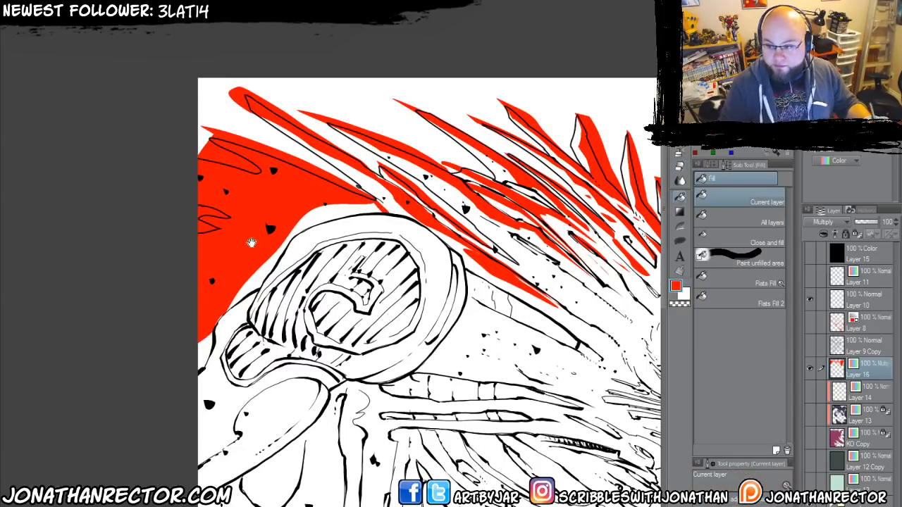
left_click_drag(251, 243, 304, 232)
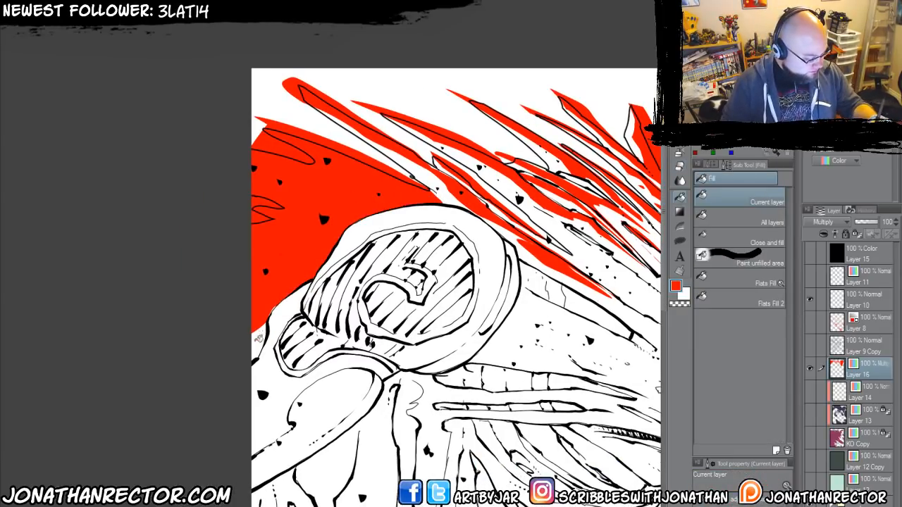
key("p")
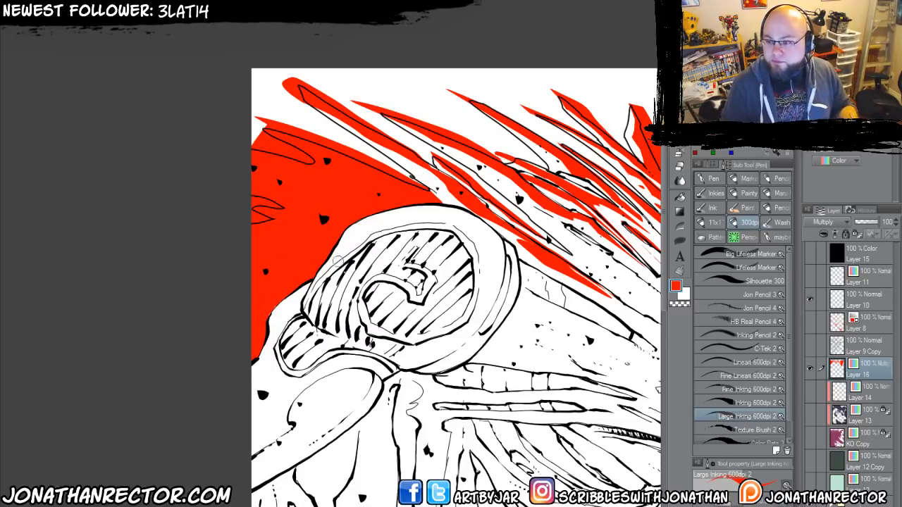
Ink red strokes along the lower quills between the shoulder armour and the back of the head.
left_click_drag(381, 321, 299, 292)
mouse_move(474, 295)
left_mouse_down()
mouse_move(397, 296)
mouse_move(337, 264)
left_mouse_up()
left_click_drag(396, 291, 290, 241)
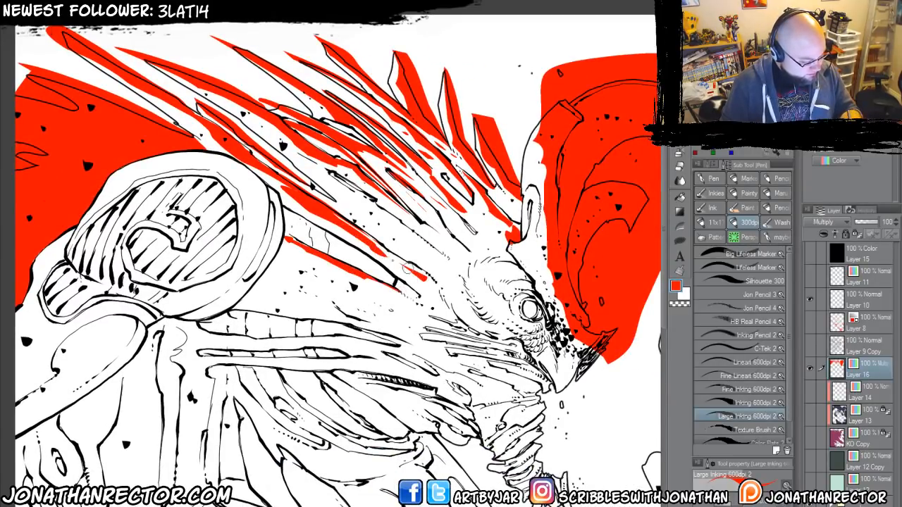
mouse_move(423, 278)
left_mouse_down()
mouse_move(202, 136)
mouse_move(249, 168)
left_mouse_up()
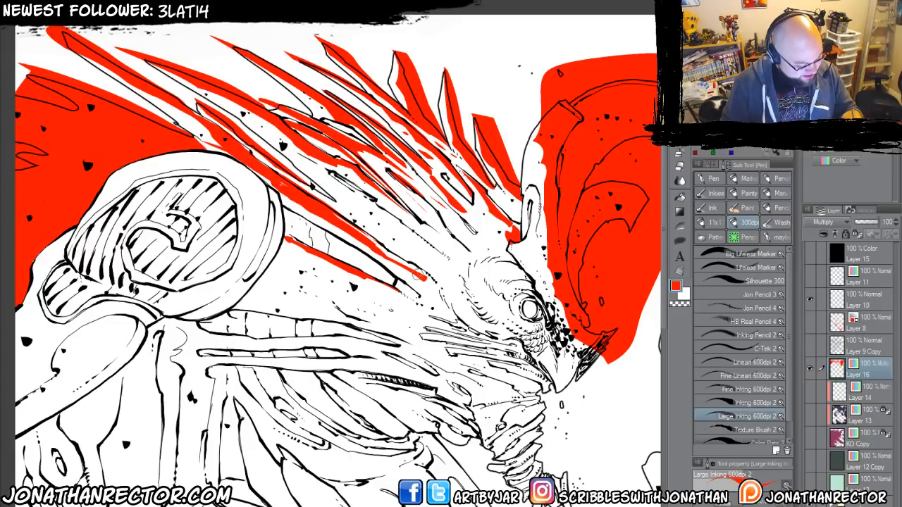
mouse_move(419, 275)
left_mouse_down()
mouse_move(427, 274)
mouse_move(360, 232)
left_mouse_up()
mouse_move(406, 258)
left_mouse_down()
mouse_move(322, 198)
mouse_move(394, 247)
mouse_move(277, 145)
left_mouse_up()
left_click_drag(277, 146, 427, 271)
mouse_move(357, 186)
left_mouse_down()
mouse_move(446, 257)
mouse_move(389, 255)
left_mouse_up()
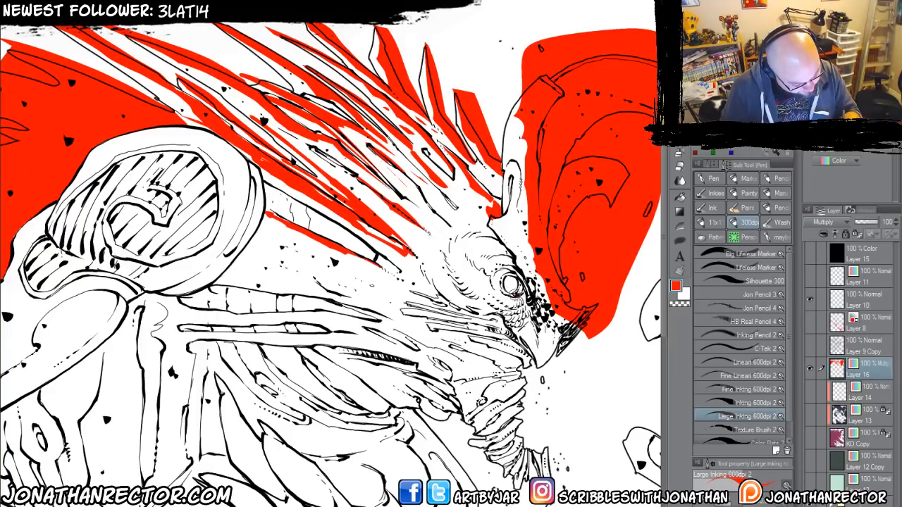
Ink red shadow marks around the eye and along the brow folds.
left_click_drag(514, 296, 499, 285)
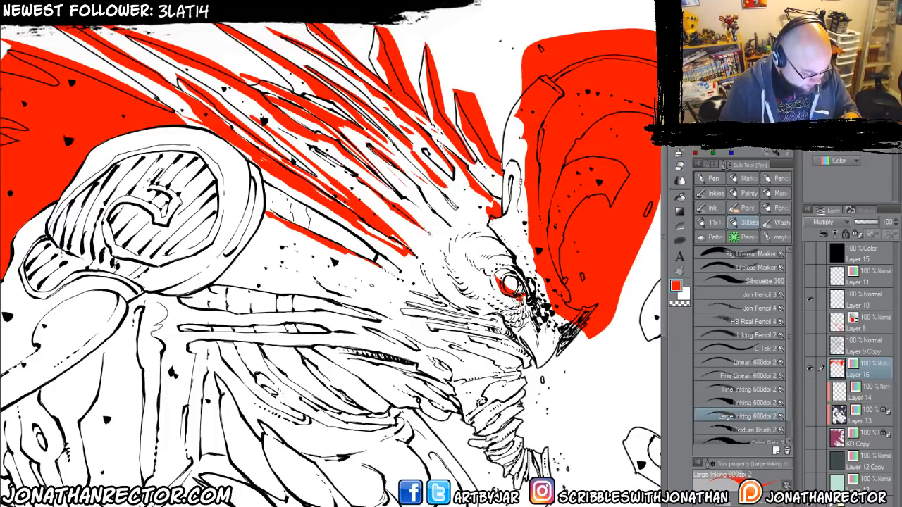
left_click_drag(518, 299, 494, 280)
mouse_move(522, 310)
left_mouse_down()
mouse_move(470, 275)
mouse_move(482, 286)
mouse_move(465, 248)
mouse_move(499, 253)
mouse_move(497, 237)
left_mouse_up()
left_click_drag(501, 269, 491, 222)
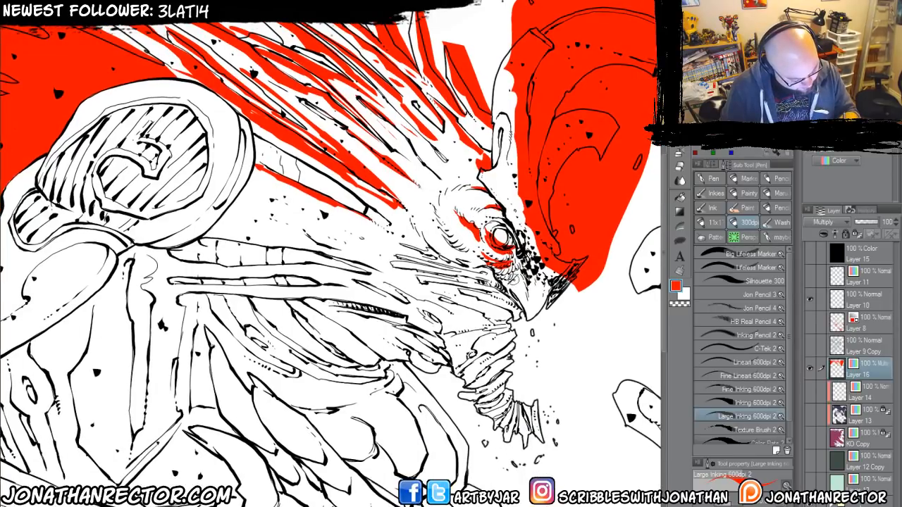
Ink the beak, the forehead and the base of the front horn solid red.
left_click_drag(510, 276, 531, 320)
mouse_move(522, 292)
left_mouse_down()
mouse_move(515, 276)
mouse_move(517, 300)
mouse_move(519, 286)
mouse_move(562, 277)
mouse_move(551, 295)
mouse_move(530, 317)
left_mouse_up()
left_click_drag(539, 281, 492, 181)
mouse_move(524, 247)
left_mouse_down()
mouse_move(493, 184)
mouse_move(505, 169)
mouse_move(500, 112)
mouse_move(498, 141)
mouse_move(510, 46)
mouse_move(494, 124)
left_mouse_up()
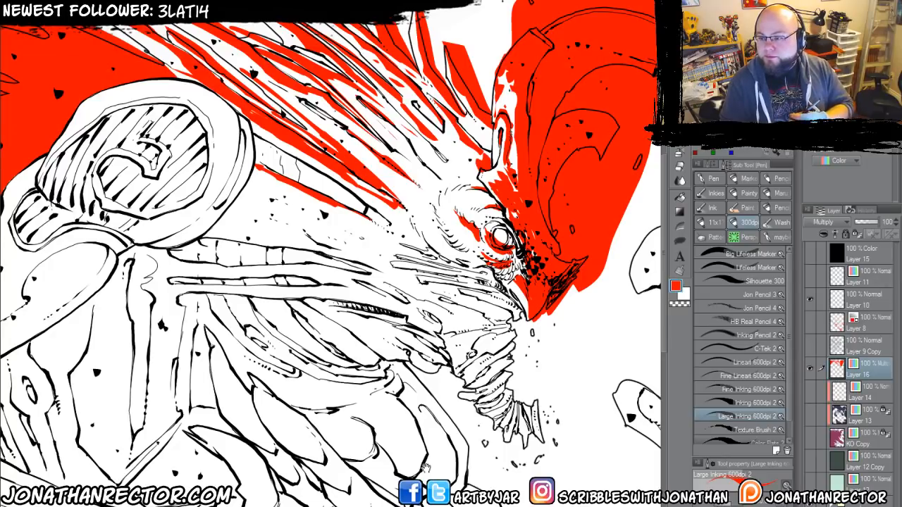
left_click_drag(355, 319, 387, 256)
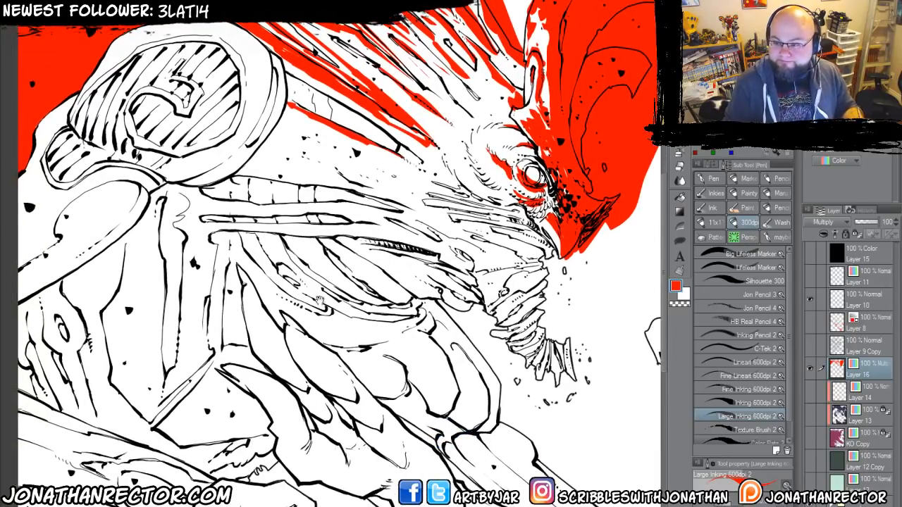
Ink red shadow boundary lines along the raised hand's claws and fingers and down its forearm to the elbow tuft.
left_click_drag(316, 341, 335, 325)
left_click_drag(231, 359, 217, 348)
left_click_drag(271, 280, 271, 330)
left_click_drag(230, 292, 302, 310)
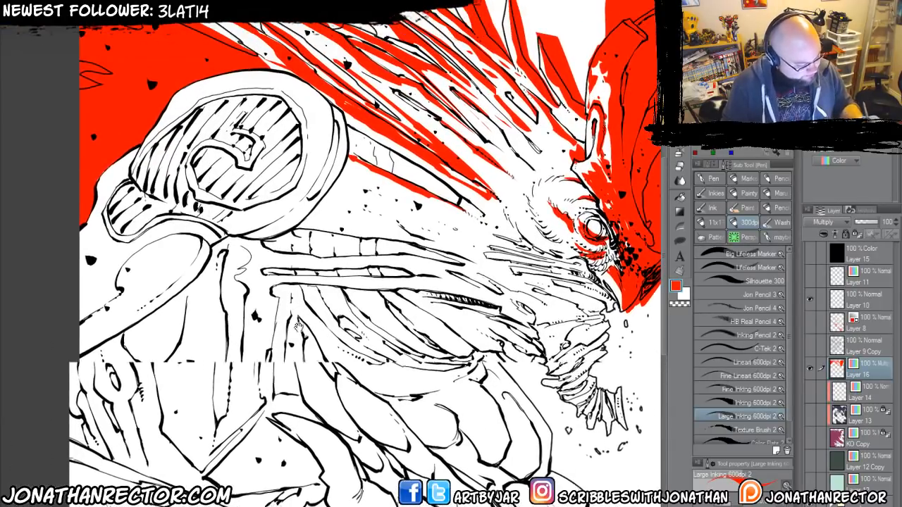
left_click_drag(175, 327, 189, 129)
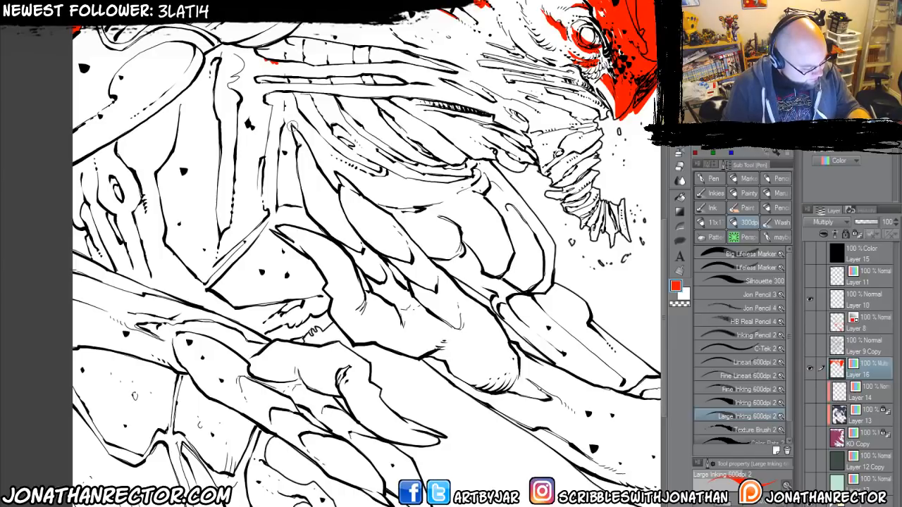
left_click_drag(291, 126, 346, 216)
mouse_move(336, 177)
left_mouse_down()
mouse_move(520, 382)
mouse_move(346, 313)
mouse_move(575, 380)
left_mouse_up()
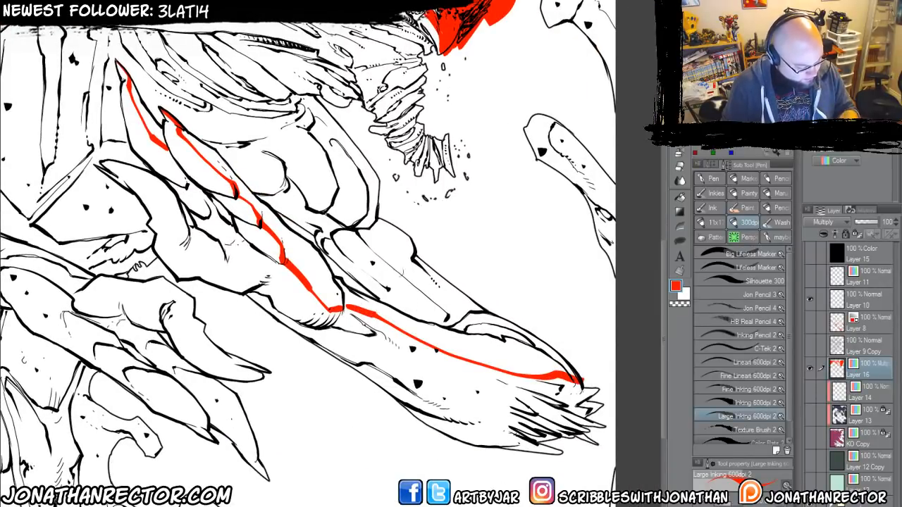
left_click_drag(276, 174, 480, 266)
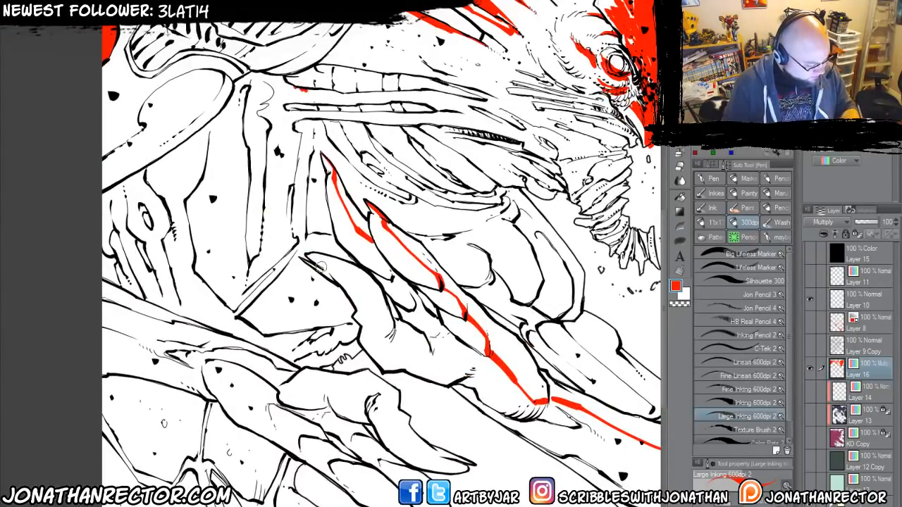
mouse_move(318, 262)
left_mouse_down()
mouse_move(368, 286)
mouse_move(389, 316)
left_mouse_up()
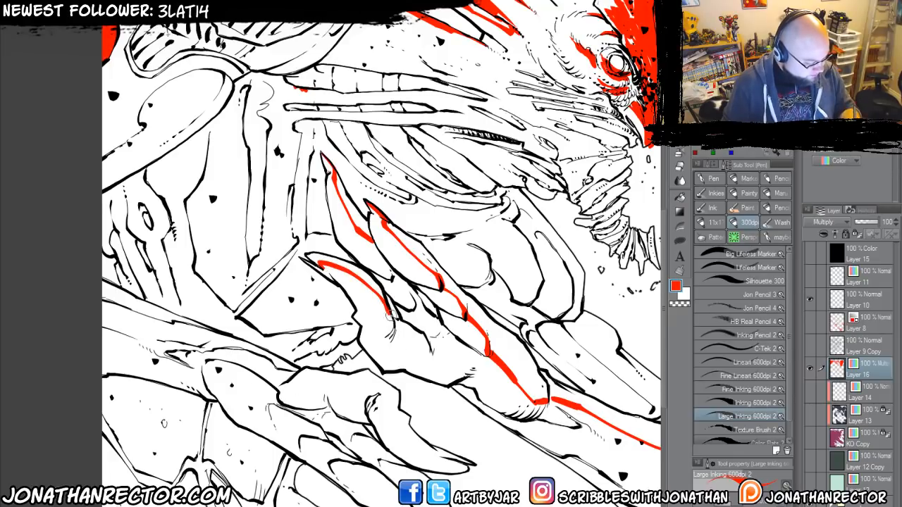
key("e")
key("p")
Ink red shadow boundary lines along the lower hand's thumb and fingers, its wrist crease and its forearm.
left_click_drag(331, 417, 385, 308)
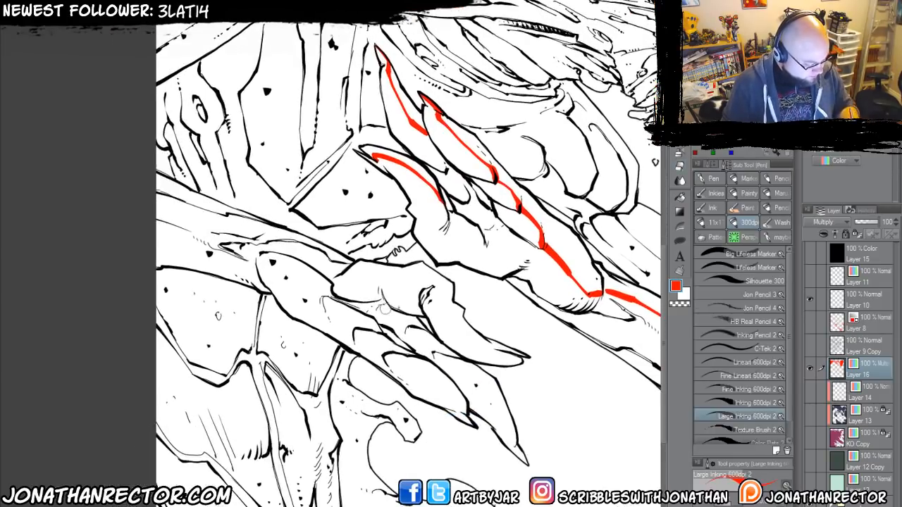
mouse_move(500, 354)
left_mouse_down()
mouse_move(519, 366)
mouse_move(441, 326)
mouse_move(428, 300)
mouse_move(381, 286)
mouse_move(328, 288)
mouse_move(383, 299)
left_mouse_up()
key("e")
left_click_drag(328, 290, 320, 277)
key("p")
mouse_move(472, 423)
left_mouse_down()
mouse_move(259, 253)
mouse_move(256, 270)
mouse_move(157, 230)
left_mouse_up()
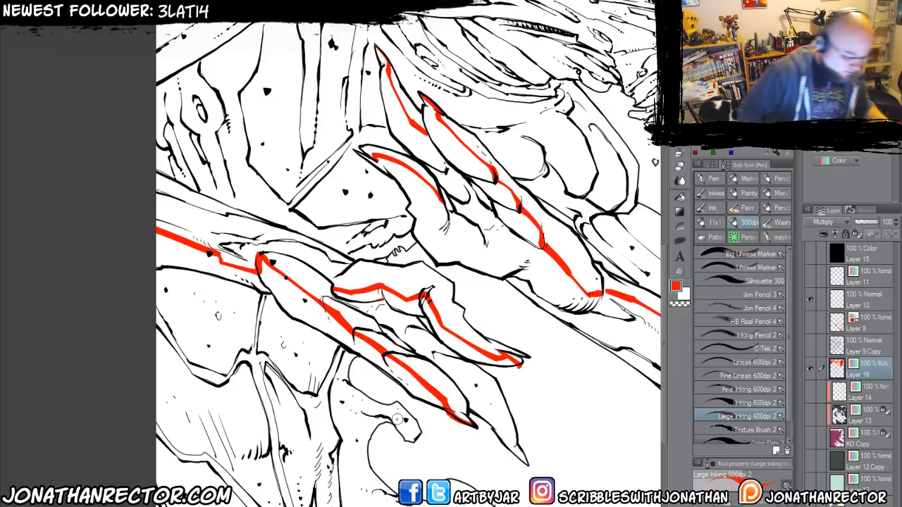
mouse_move(530, 464)
left_mouse_down()
mouse_move(457, 374)
mouse_move(365, 308)
left_mouse_up()
left_click_drag(120, 287, 237, 340)
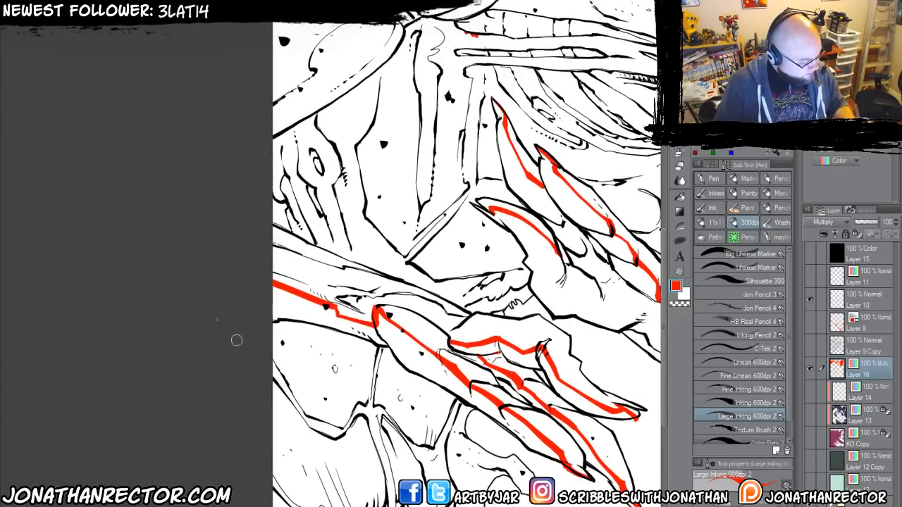
left_click_drag(341, 297, 431, 296)
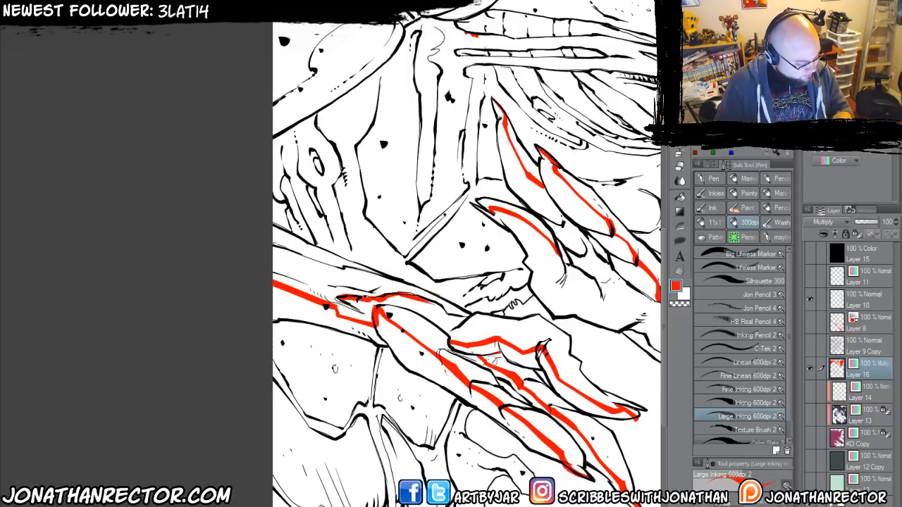
Fill the outlined shadow areas of the lower hand's thumb, fingers and forearm with red.
left_click_drag(308, 334, 167, 267)
left_click_drag(345, 355, 214, 355)
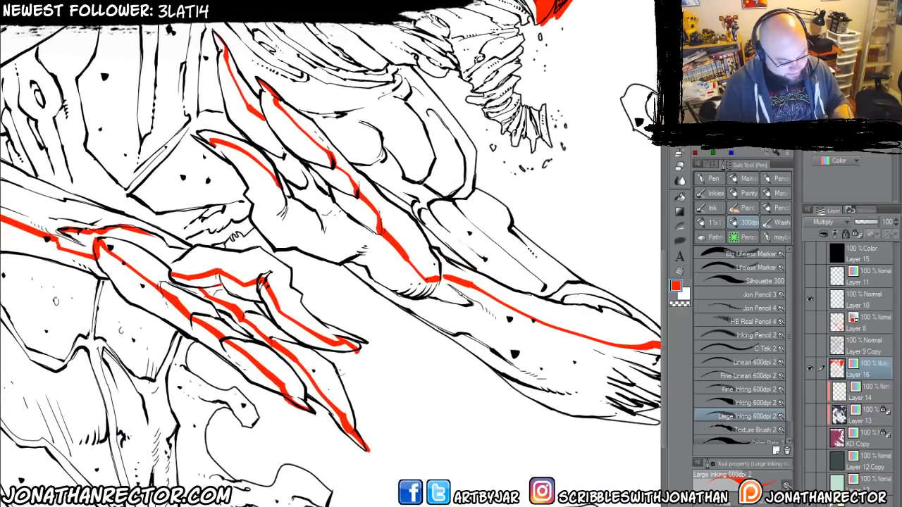
key("g")
left_click_drag(307, 303, 389, 323)
left_click(367, 336)
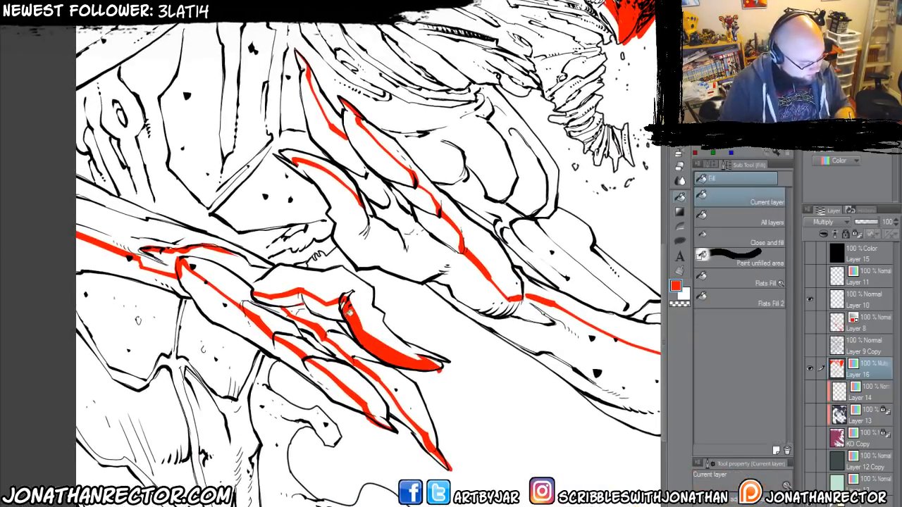
left_click_drag(347, 304, 272, 293)
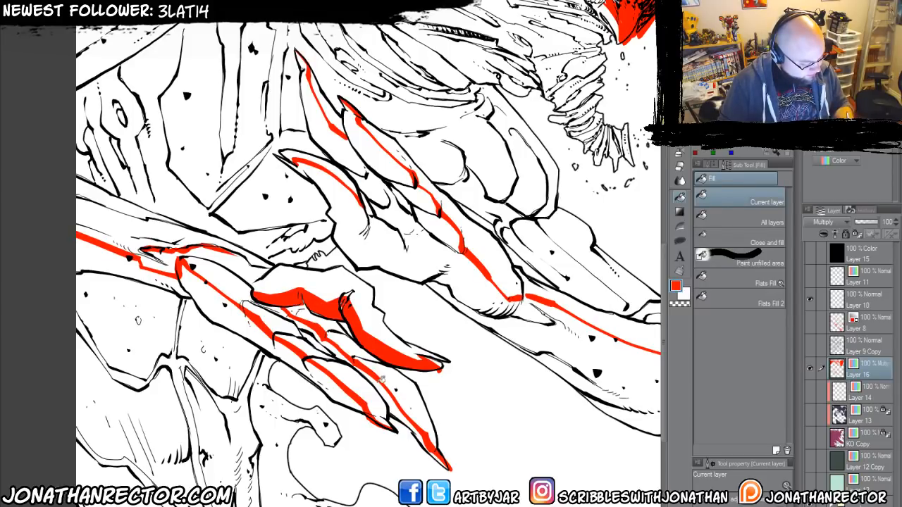
left_click_drag(380, 378, 441, 453)
left_click_drag(338, 345, 305, 318)
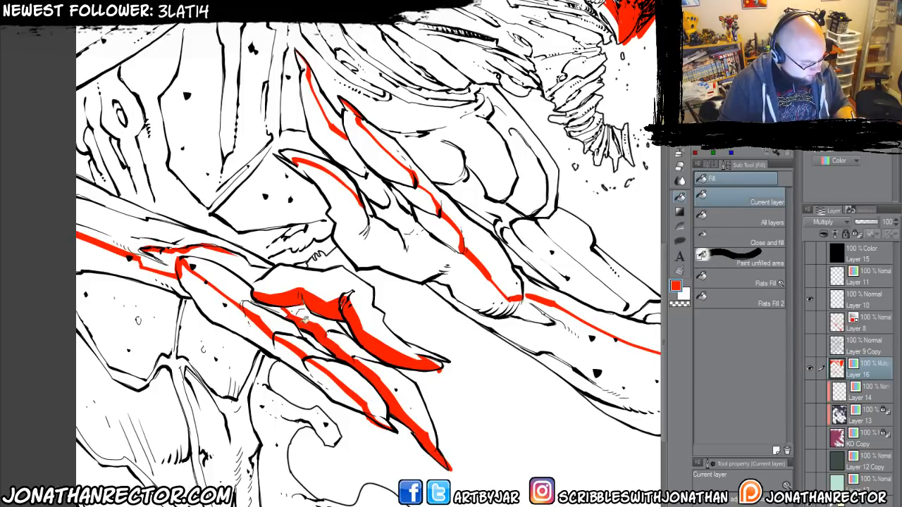
mouse_move(343, 388)
left_mouse_down()
mouse_move(243, 318)
mouse_move(146, 272)
mouse_move(62, 350)
left_mouse_up()
Fill the outlined shadow areas on the raised hand's claws, back and forearm red, including the folds near the elbow.
left_click_drag(229, 219, 207, 203)
left_click_drag(264, 174, 244, 133)
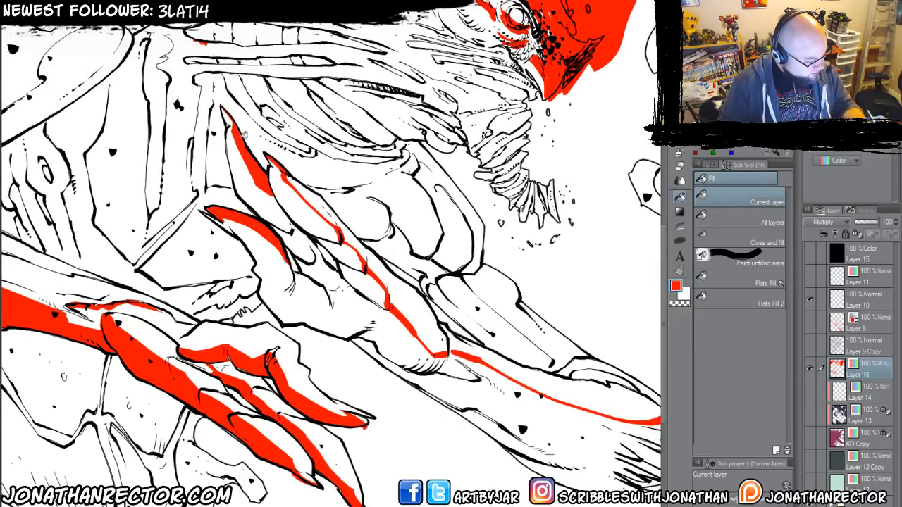
left_click_drag(306, 187, 344, 223)
left_click(463, 344)
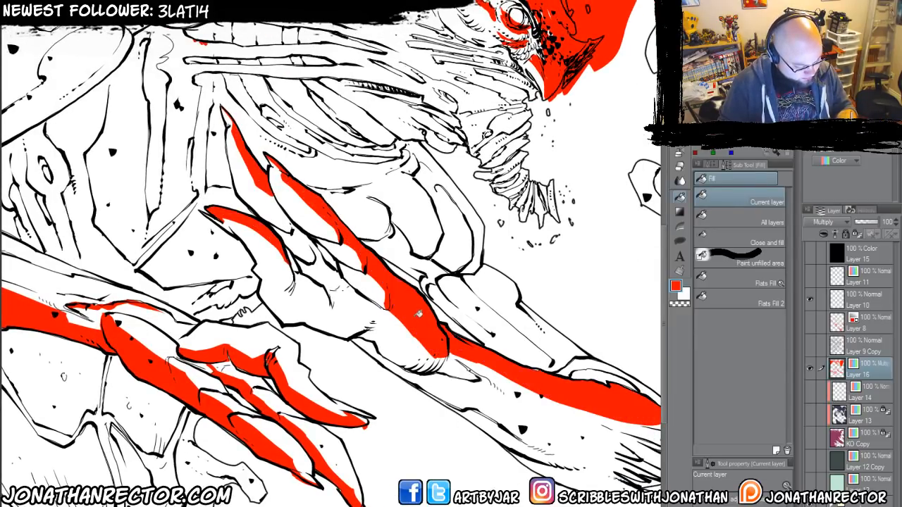
mouse_move(499, 381)
left_mouse_down()
mouse_move(391, 371)
mouse_move(286, 334)
left_mouse_up()
left_click_drag(344, 325, 444, 397)
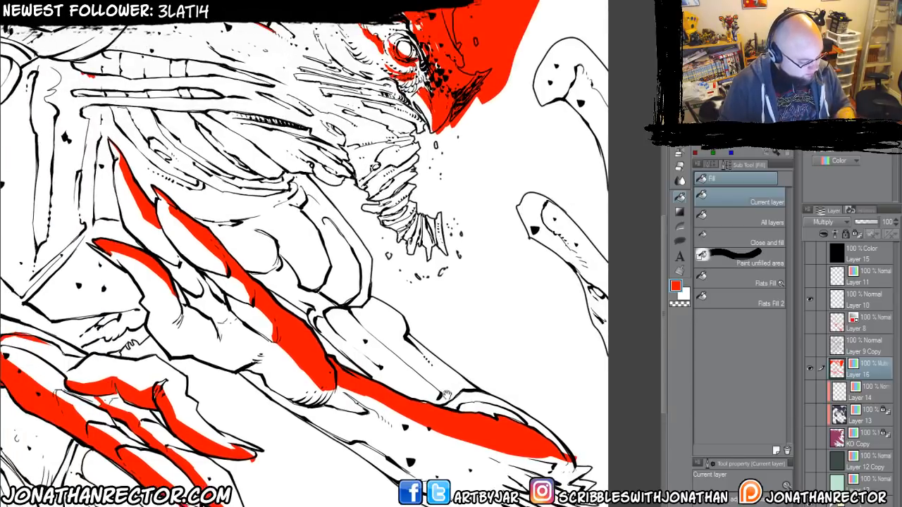
left_click(530, 418)
Block in the strip above the raised forearm in red and lasso-fill the outer side of the upper arm to the elbow.
key("p")
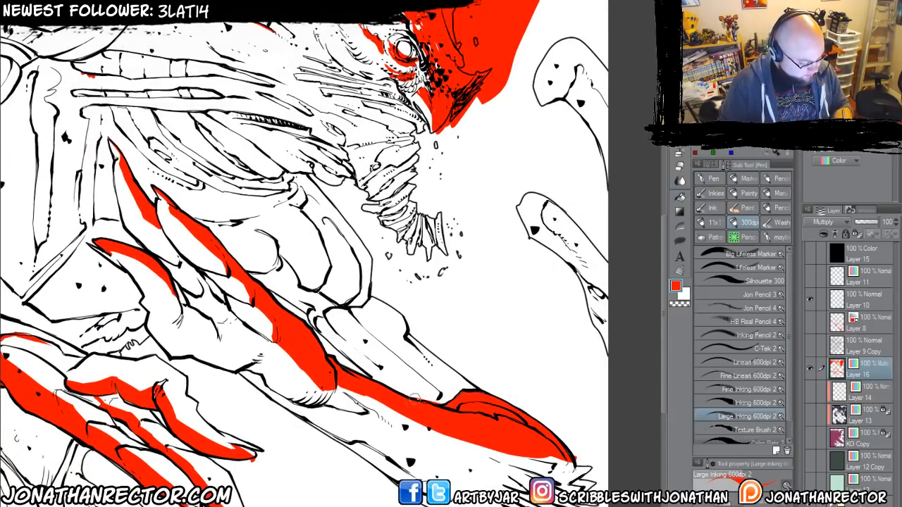
mouse_move(432, 398)
left_mouse_down()
mouse_move(389, 342)
mouse_move(370, 334)
mouse_move(426, 395)
mouse_move(347, 316)
mouse_move(441, 395)
left_mouse_up()
left_click(679, 240)
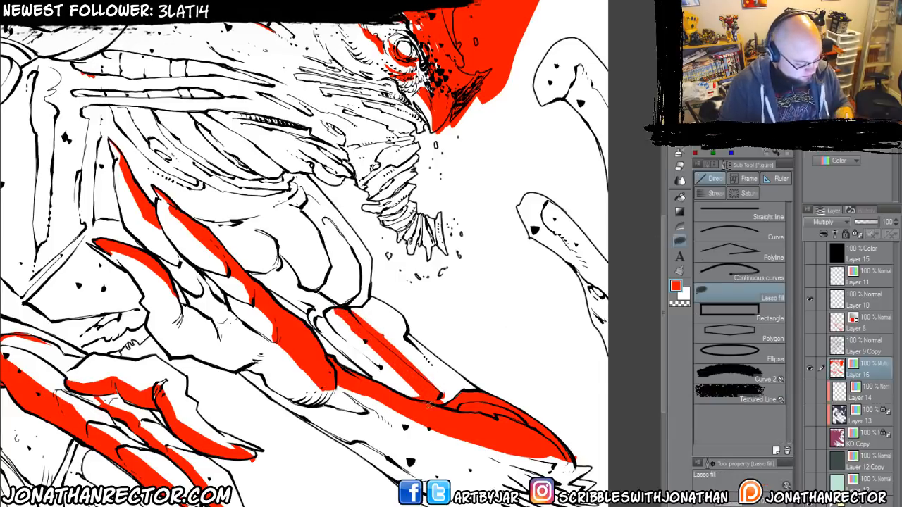
mouse_move(349, 278)
left_mouse_down()
mouse_move(301, 203)
mouse_move(298, 169)
left_mouse_up()
mouse_move(348, 204)
left_mouse_down()
mouse_move(494, 369)
mouse_move(497, 413)
left_mouse_up()
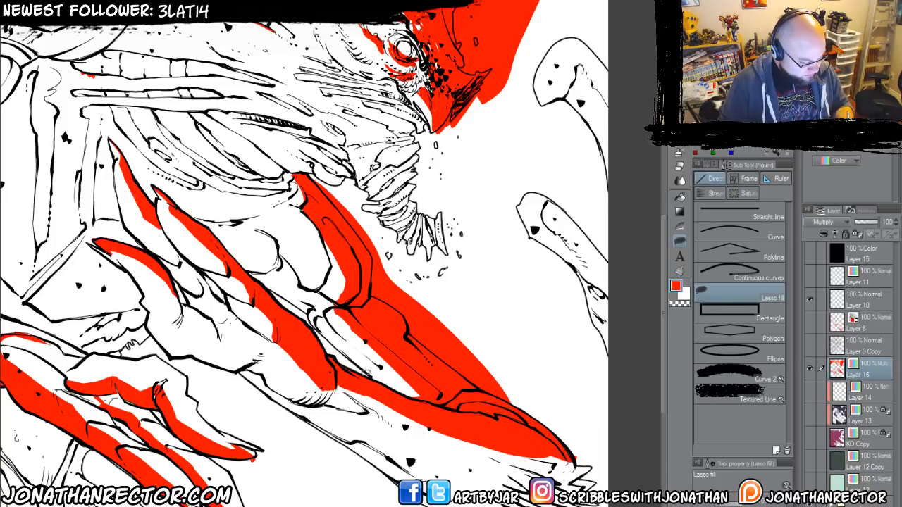
Lasso-fill jagged red shapes through the elbow's spiky tuft, along the forearm's lower edge and around the elbow.
left_click_drag(392, 374, 293, 264)
mouse_move(431, 356)
left_mouse_down()
mouse_move(453, 362)
mouse_move(440, 357)
left_mouse_up()
mouse_move(407, 356)
left_mouse_down()
mouse_move(442, 369)
mouse_move(411, 361)
mouse_move(417, 381)
mouse_move(462, 403)
left_mouse_up()
left_click_drag(388, 386, 457, 424)
left_click_drag(391, 409, 448, 430)
left_click_drag(362, 401, 425, 431)
mouse_move(296, 383)
left_mouse_down()
mouse_move(390, 418)
mouse_move(314, 388)
left_mouse_up()
mouse_move(352, 392)
left_mouse_down()
mouse_move(427, 425)
mouse_move(336, 396)
left_mouse_up()
left_click_drag(370, 392, 424, 416)
mouse_move(345, 398)
left_mouse_down()
mouse_move(430, 416)
mouse_move(465, 349)
mouse_move(395, 437)
left_mouse_up()
mouse_move(482, 375)
left_mouse_down()
mouse_move(413, 357)
mouse_move(456, 369)
mouse_move(384, 368)
left_mouse_up()
left_click_drag(294, 397, 374, 345)
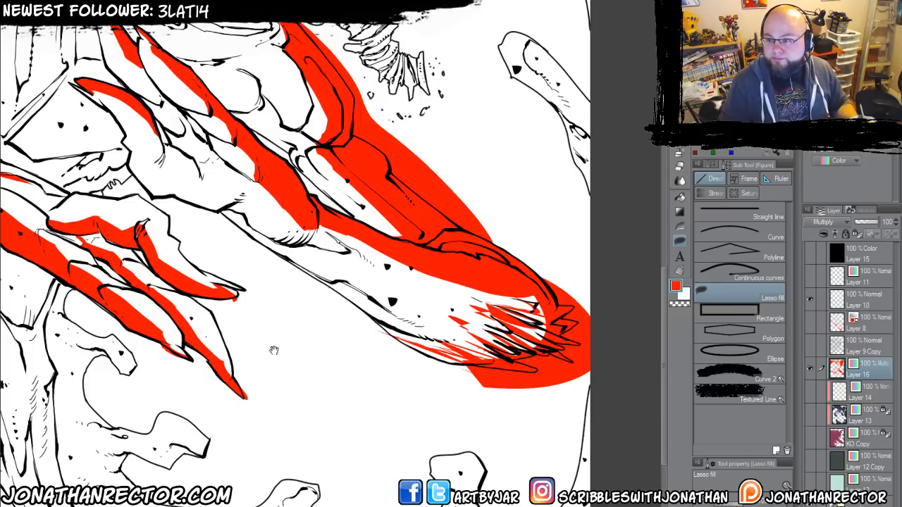
Lasso-fill red shadows on the rounded muscle forms between the raised hand and the upper arm.
left_click_drag(273, 350, 352, 296)
left_click_drag(262, 302, 297, 456)
left_click_drag(275, 412, 304, 479)
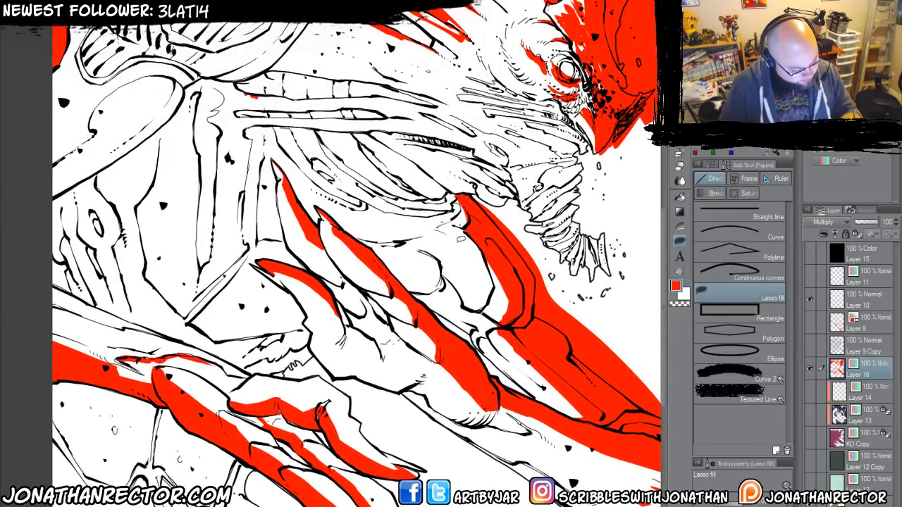
left_click_drag(444, 234, 493, 288)
left_click_drag(482, 243, 452, 224)
left_click_drag(324, 320, 381, 366)
mouse_move(473, 286)
left_mouse_down()
mouse_move(458, 305)
mouse_move(439, 290)
left_mouse_up()
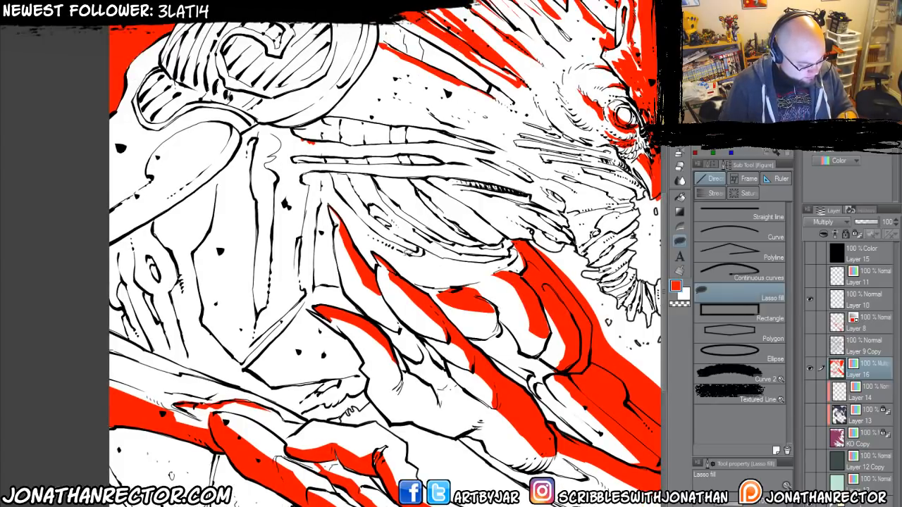
left_click_drag(325, 280, 262, 374)
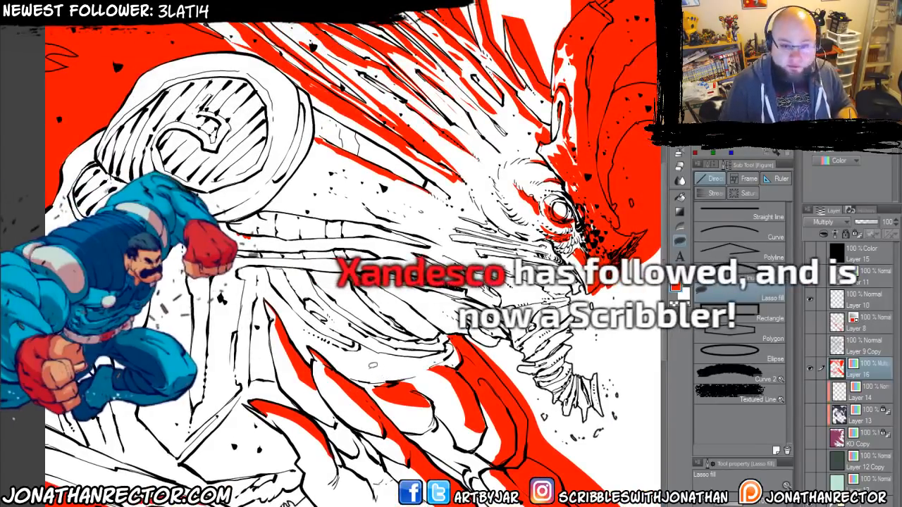
left_click_drag(373, 358, 382, 338)
key("e")
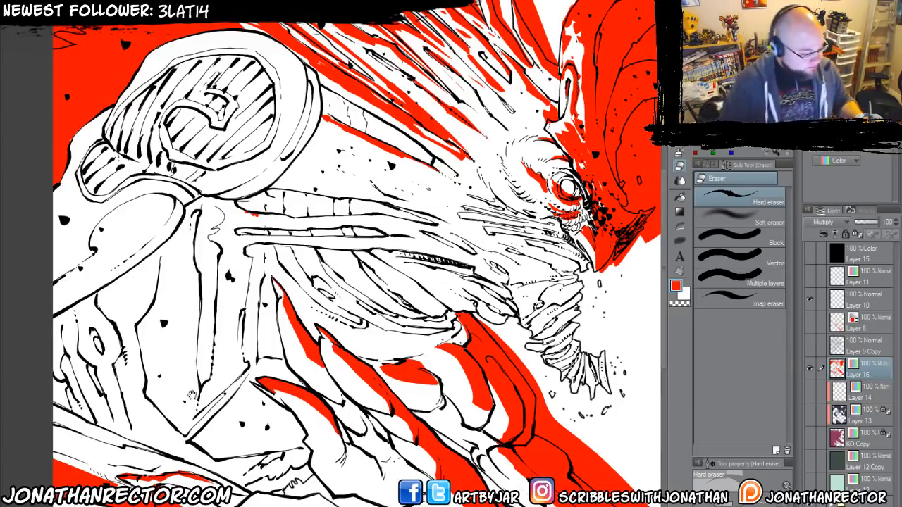
left_click_drag(185, 395, 244, 388)
left_click_drag(172, 302, 302, 85)
left_click_drag(217, 340, 181, 218)
Lasso-fill the background beside the front horn and the upper tip of the curved tendril at the canvas's right edge red.
scroll(282, 376, "down", 2)
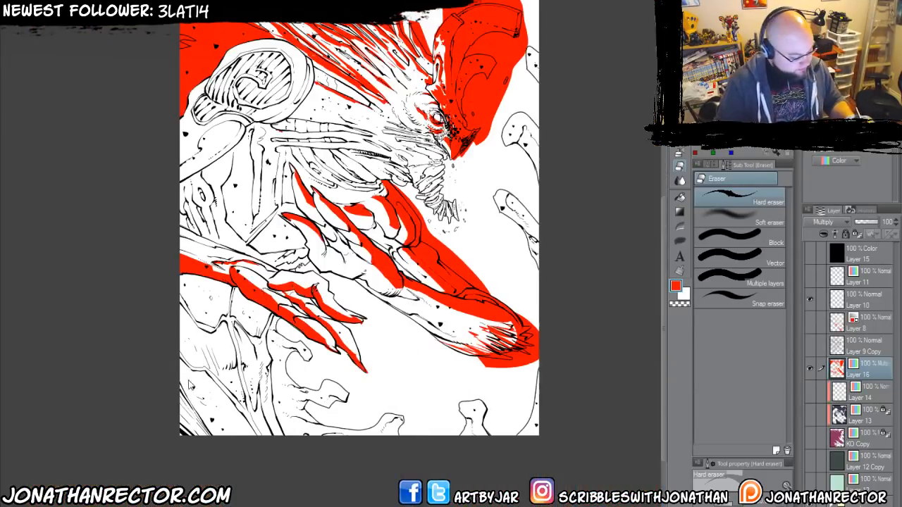
left_click_drag(211, 380, 227, 415)
key("m")
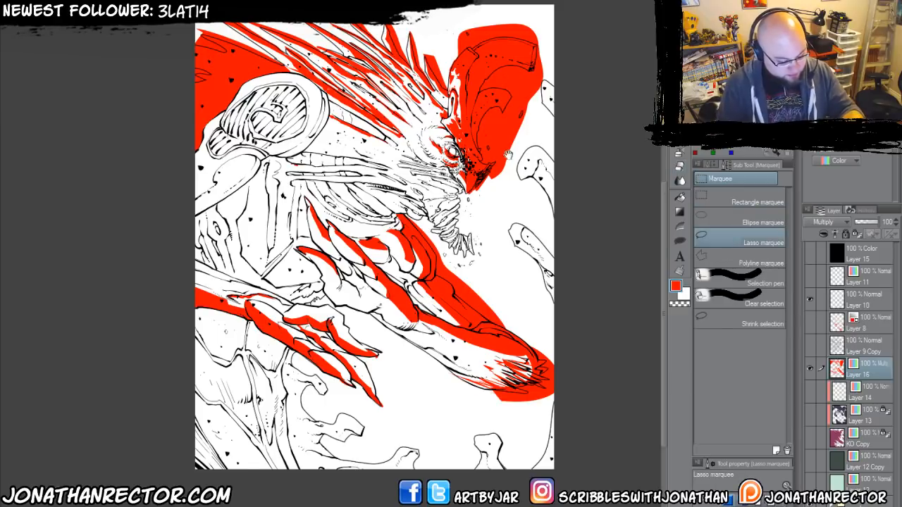
left_click(680, 242)
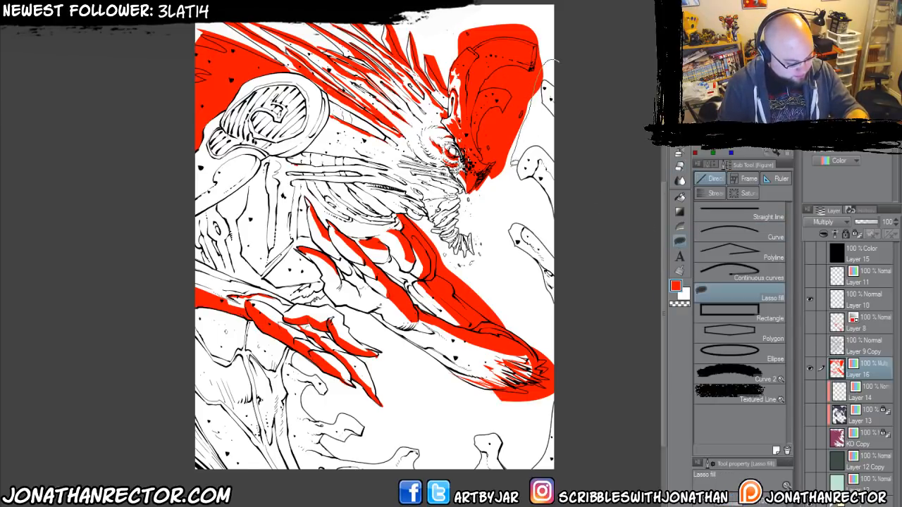
left_click_drag(569, 191, 572, 200)
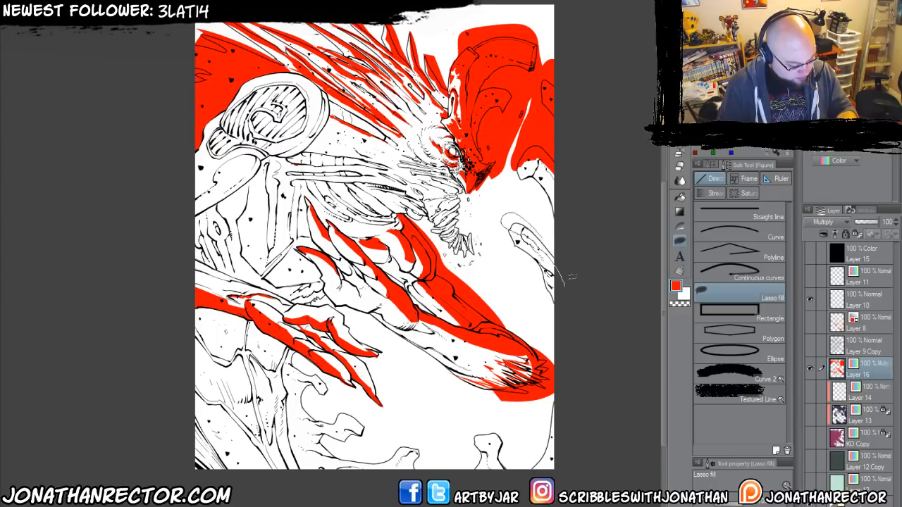
left_click_drag(569, 277, 568, 279)
Lasso-fill red shapes in the lower-right corner and around the small tendrils along the canvas's bottom edge.
scroll(545, 367, "down", 2)
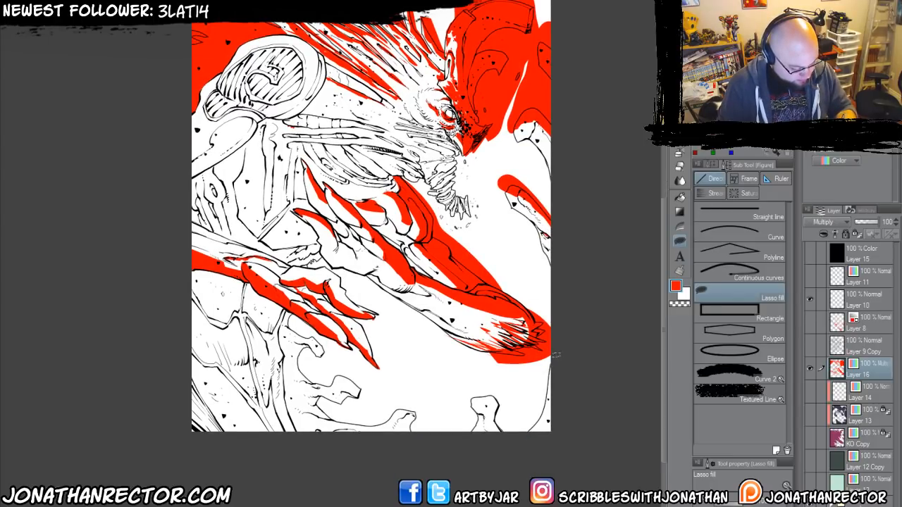
left_click_drag(549, 431, 523, 443)
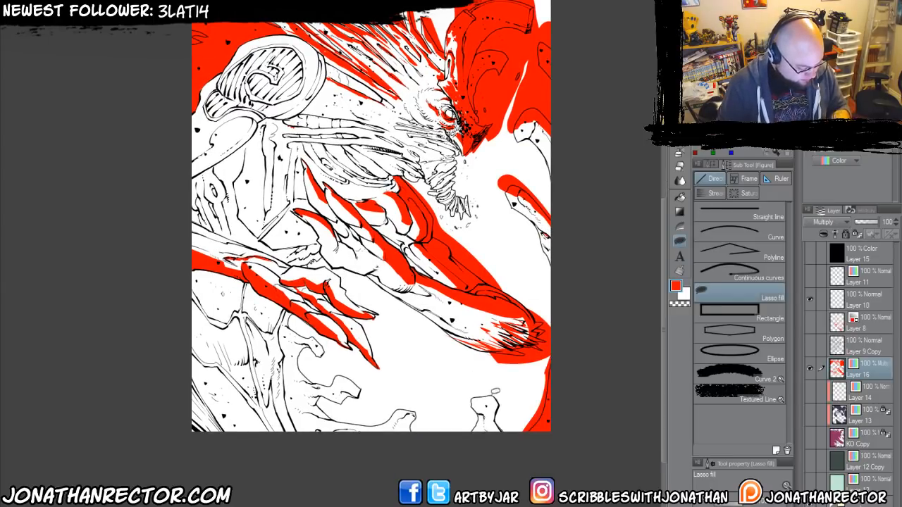
left_click_drag(465, 437, 466, 439)
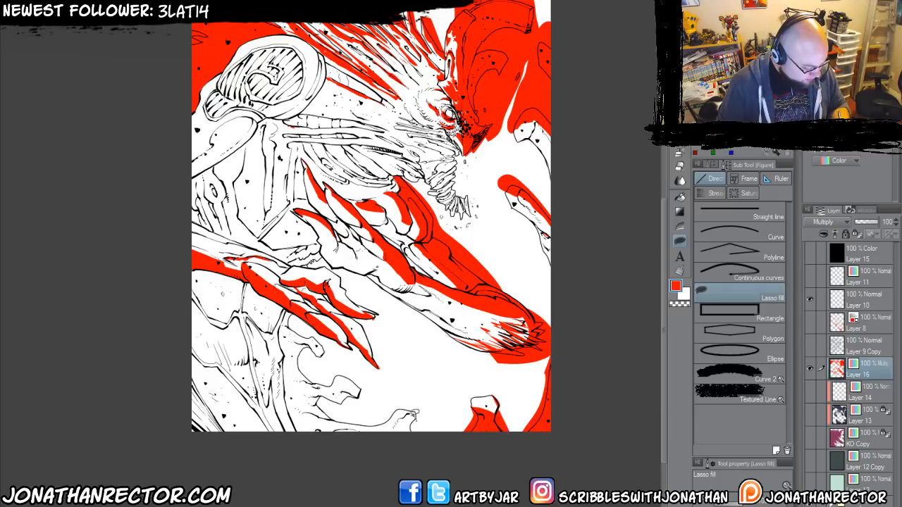
left_click_drag(313, 423, 433, 445)
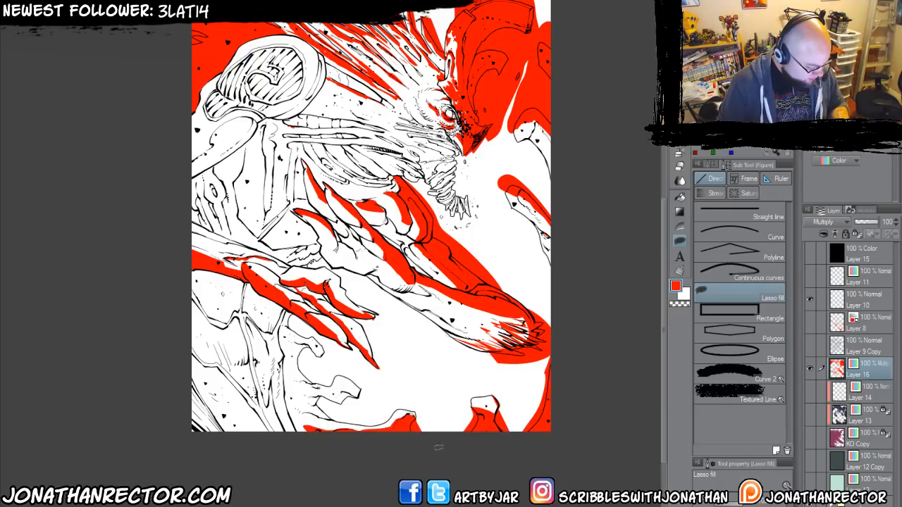
Lasso-fill red shadow shapes in the canvas's lower-left corner and on the body plates beneath the lower forearm.
mouse_move(232, 434)
left_mouse_down()
mouse_move(321, 449)
mouse_move(254, 360)
mouse_move(338, 410)
left_mouse_up()
left_click_drag(330, 379, 286, 365)
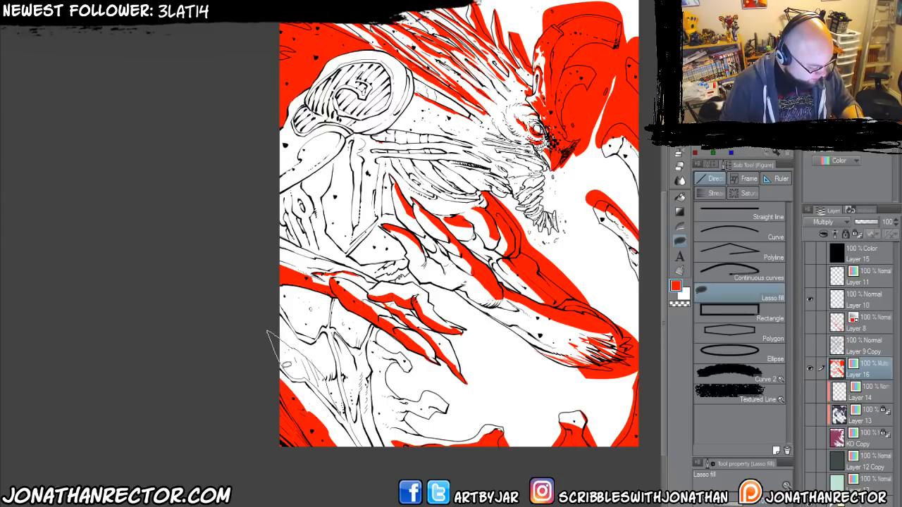
left_click_drag(266, 332, 330, 381)
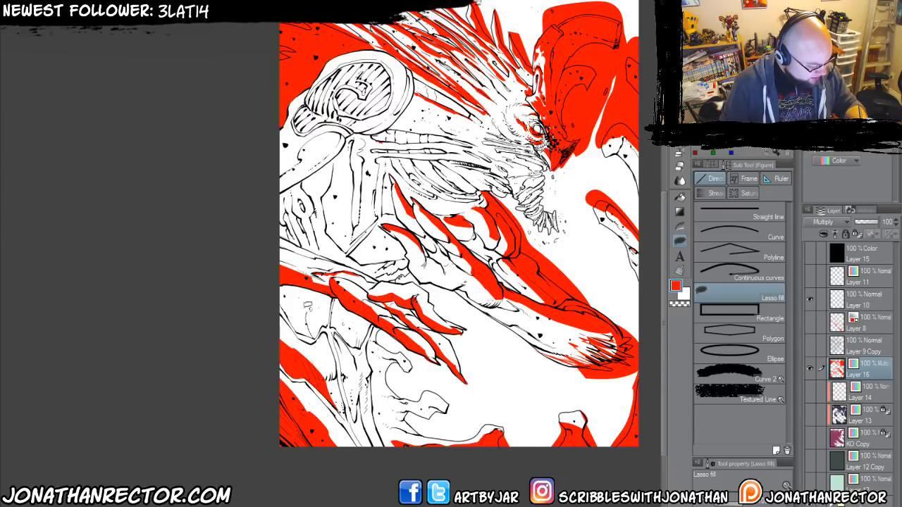
left_click_drag(277, 287, 345, 323)
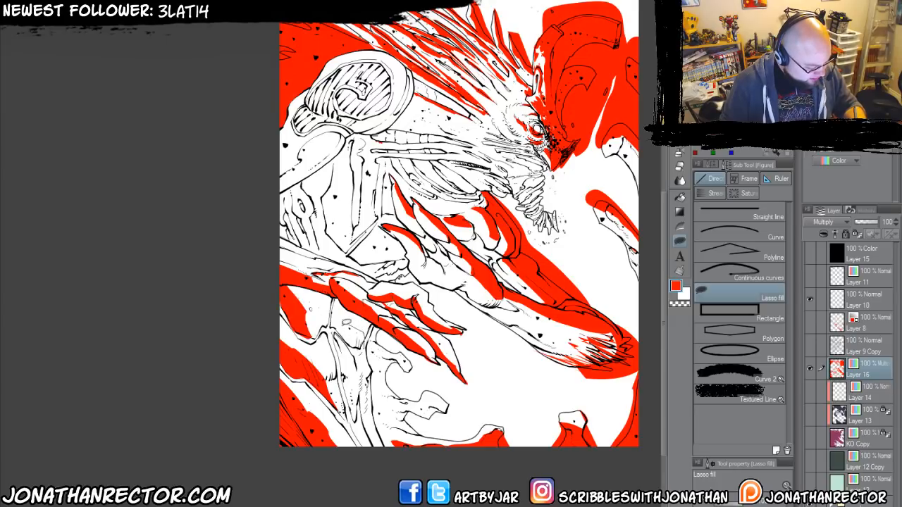
Lasso-fill red shadows on the lower body plates beneath the clawed hand and on the curled tendrils beside them.
key("e")
key("p")
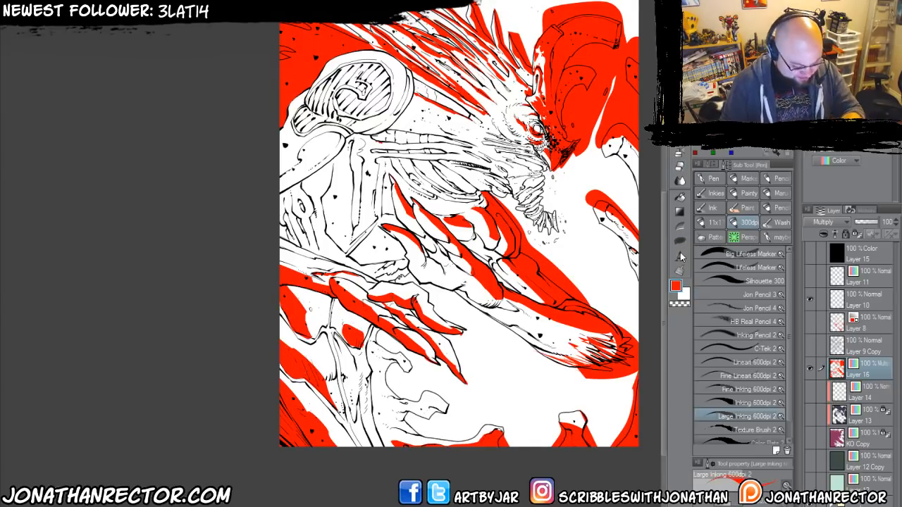
left_click(678, 242)
left_click_drag(330, 335, 361, 285)
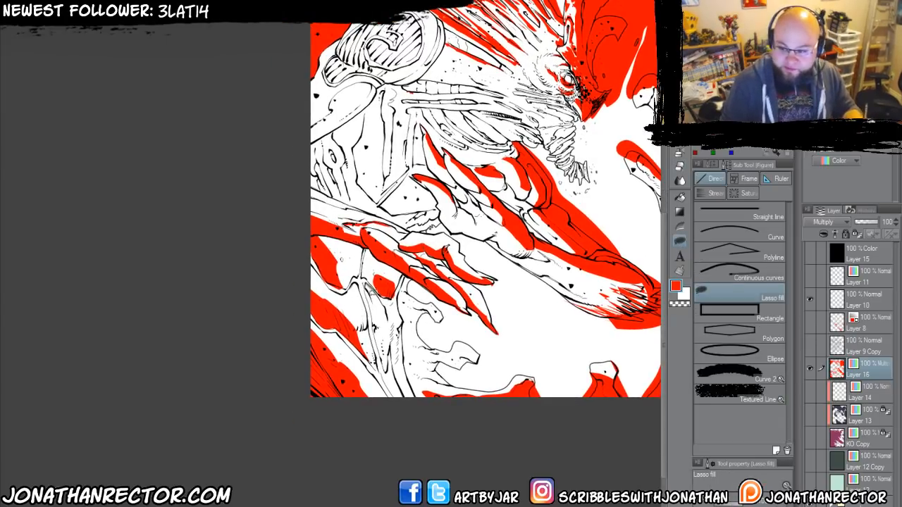
left_click_drag(387, 337, 382, 372)
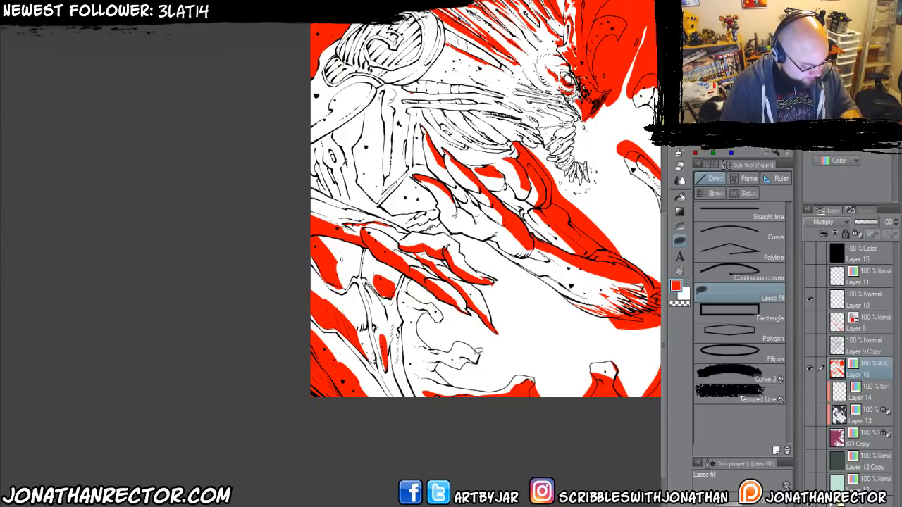
mouse_move(482, 361)
left_mouse_down()
mouse_move(419, 357)
mouse_move(431, 365)
left_mouse_up()
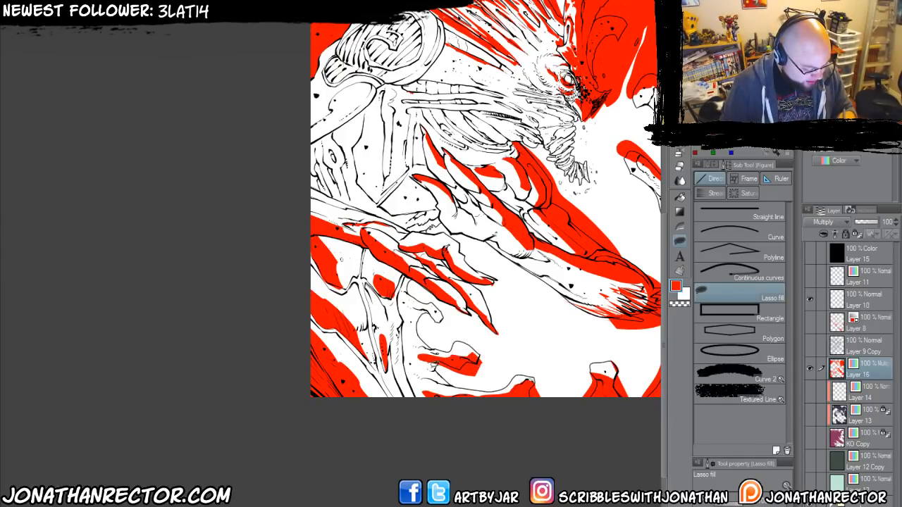
mouse_move(442, 321)
left_mouse_down()
mouse_move(416, 328)
mouse_move(416, 370)
left_mouse_up()
left_click_drag(441, 303, 405, 348)
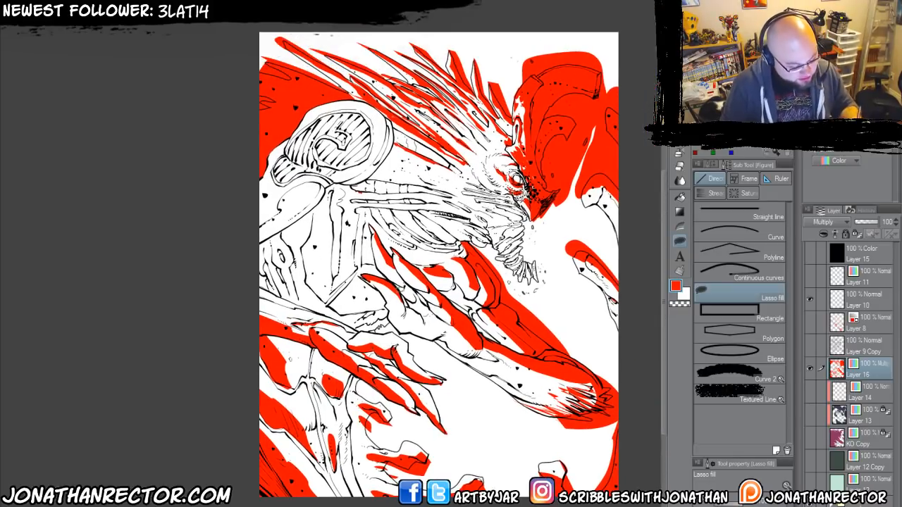
Lasso-fill the front of the beard-like tendrils beneath the creature's beak red.
left_click(400, 294, "ctrl")
left_click_drag(400, 294, 314, 301)
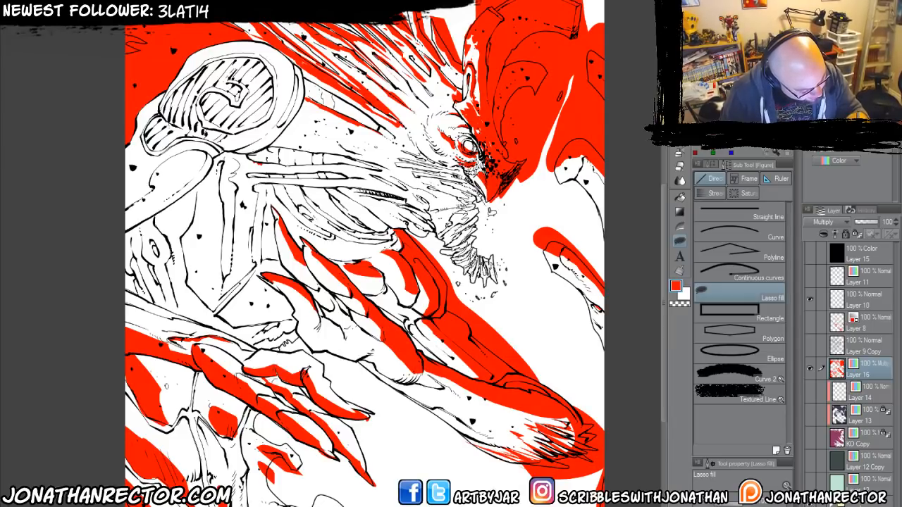
left_click_drag(491, 211, 486, 202)
left_click_drag(248, 259, 276, 294)
left_click_drag(264, 329, 286, 332)
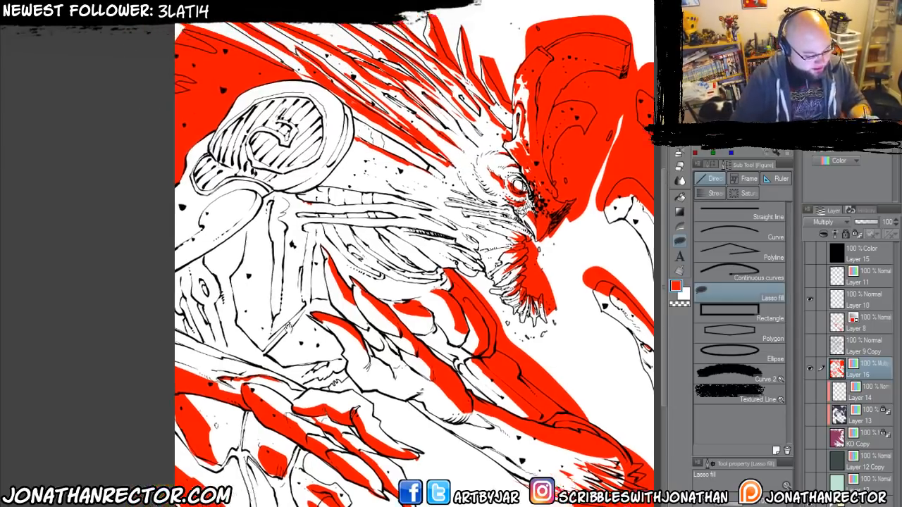
left_click_drag(215, 369, 206, 366)
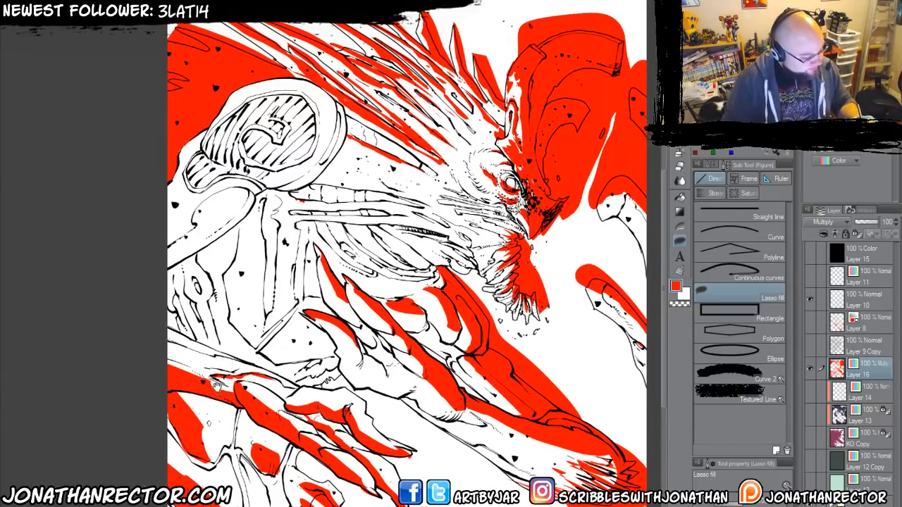
Lasso-fill the rear part of the striped shoulder disc and its adjoining lobe red.
left_click_drag(229, 329, 315, 376)
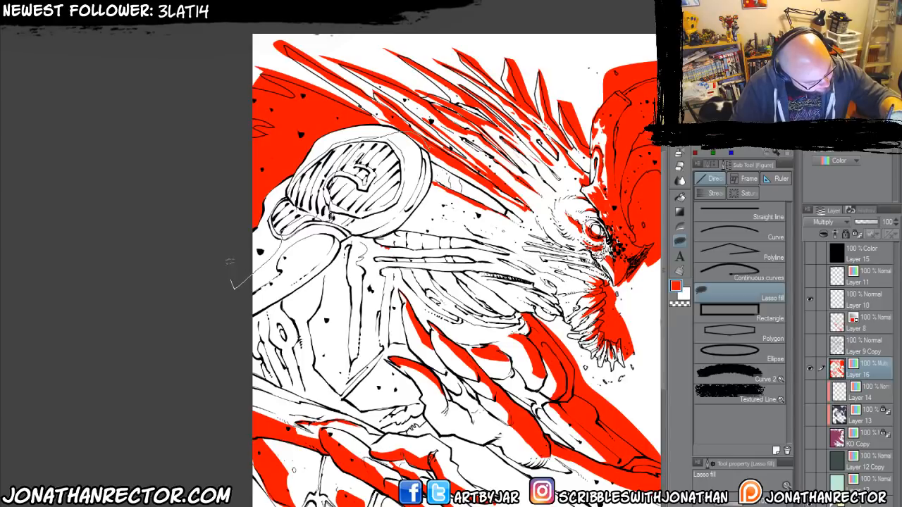
left_click_drag(410, 124, 420, 124)
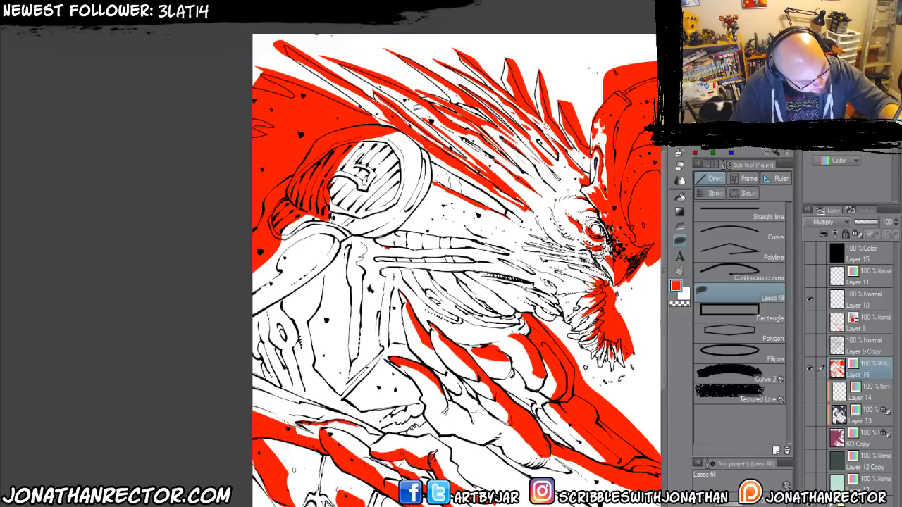
left_click_drag(208, 325, 197, 272)
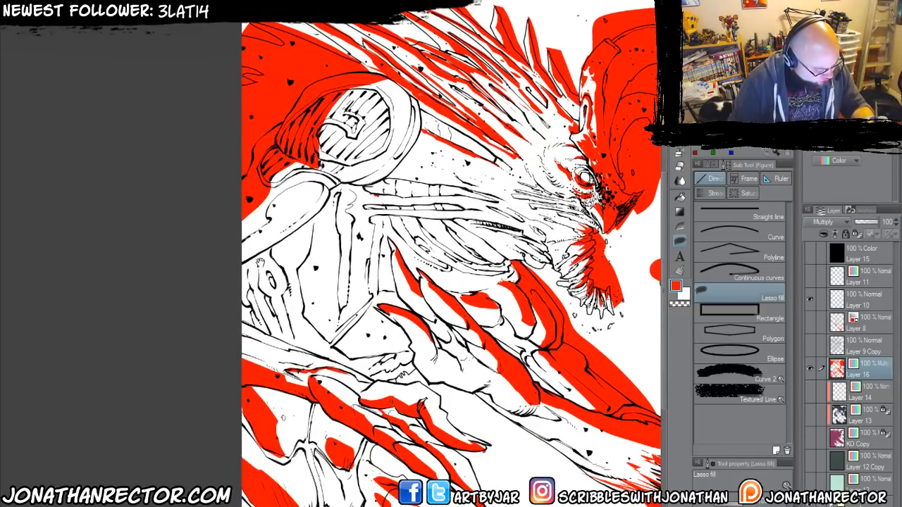
left_click_drag(309, 368, 178, 343)
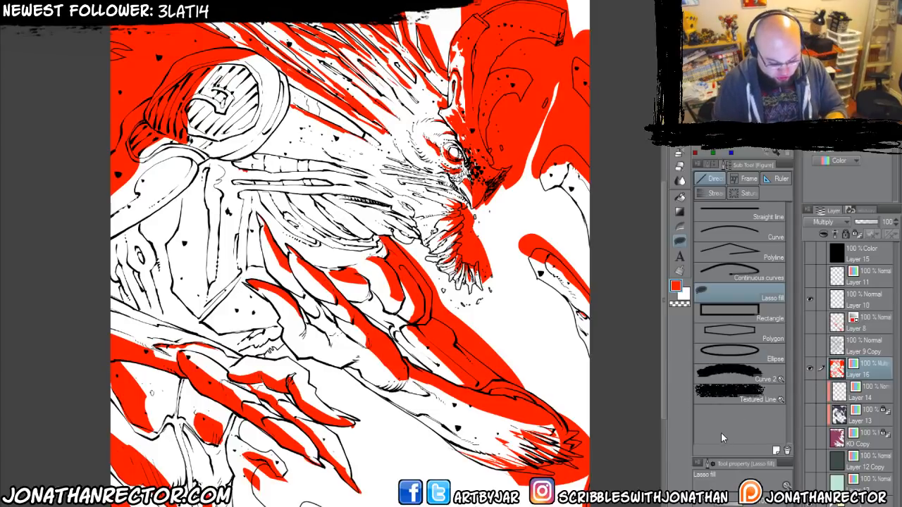
Show the KO Copy and Layer 9 Copy layers and clip Layer 16 to the layer below.
left_click(809, 434)
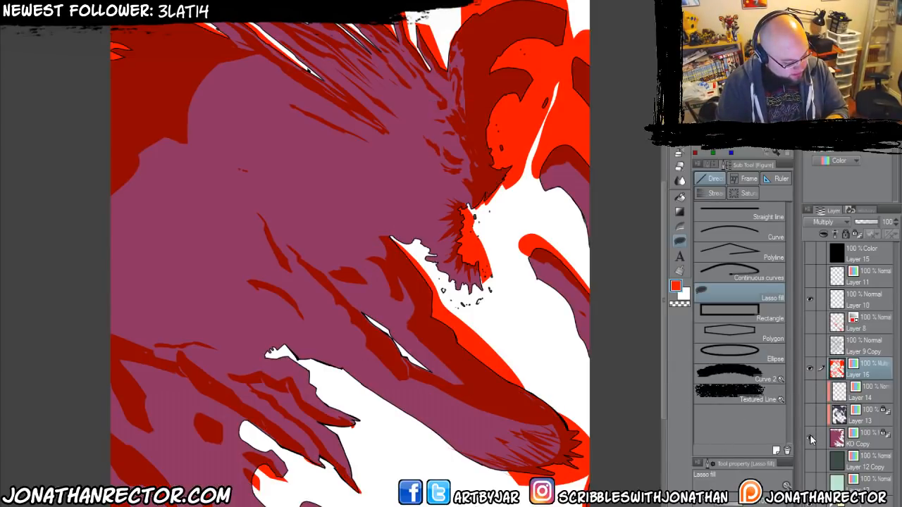
left_click(810, 346)
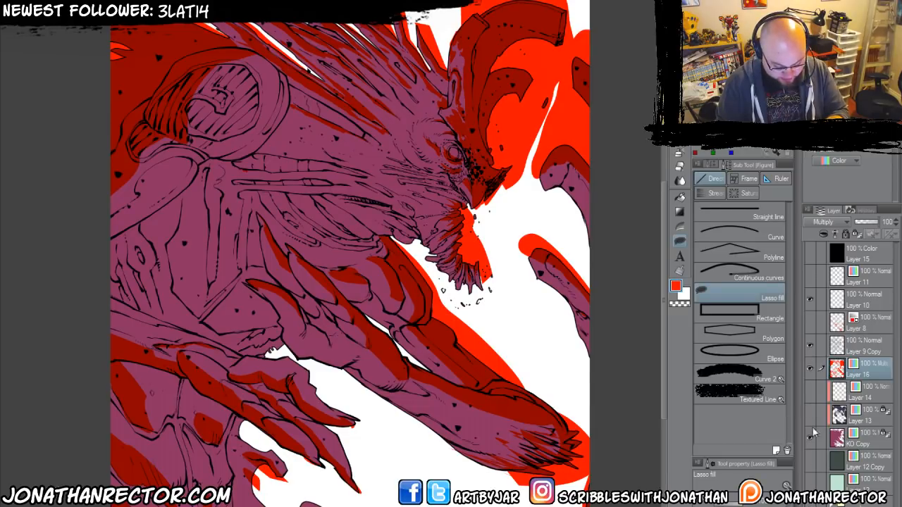
left_click(822, 234)
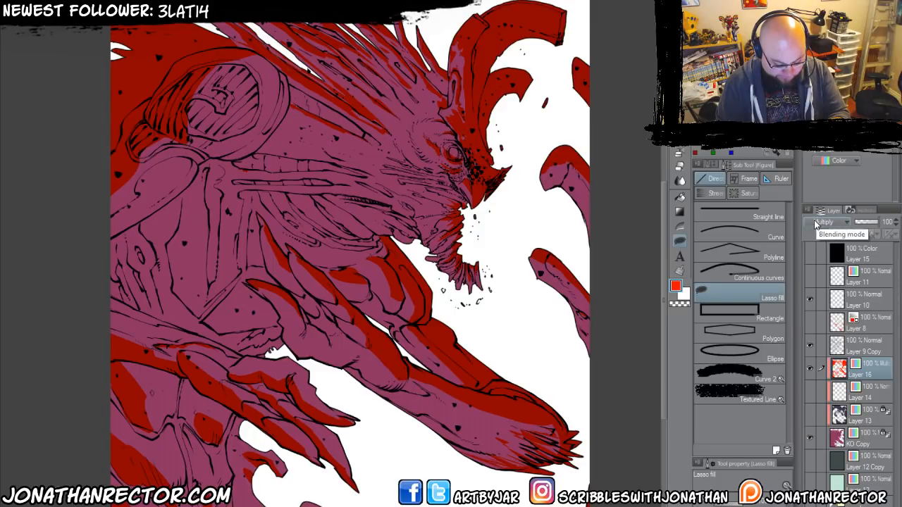
Sample the plum body colour from KO Copy and recolour Layer 16's existing shadow shapes with it.
left_click(849, 437)
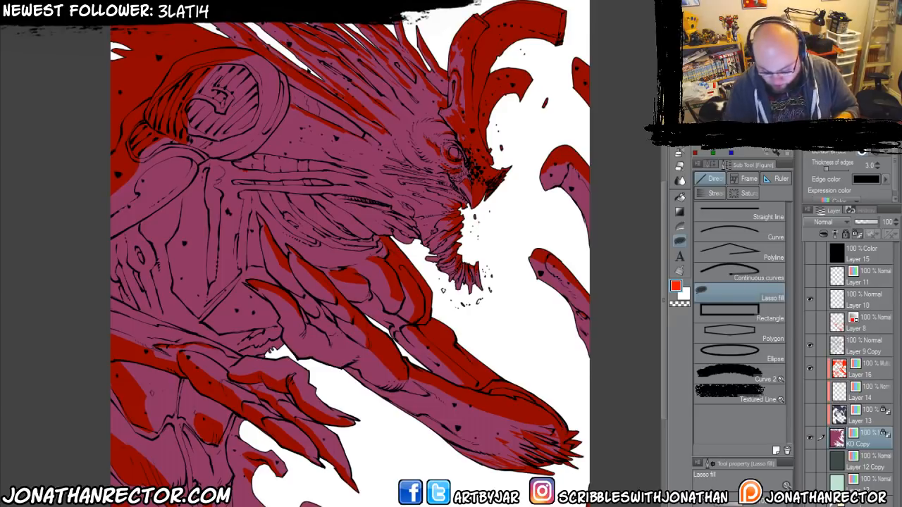
key("i")
left_click(226, 240)
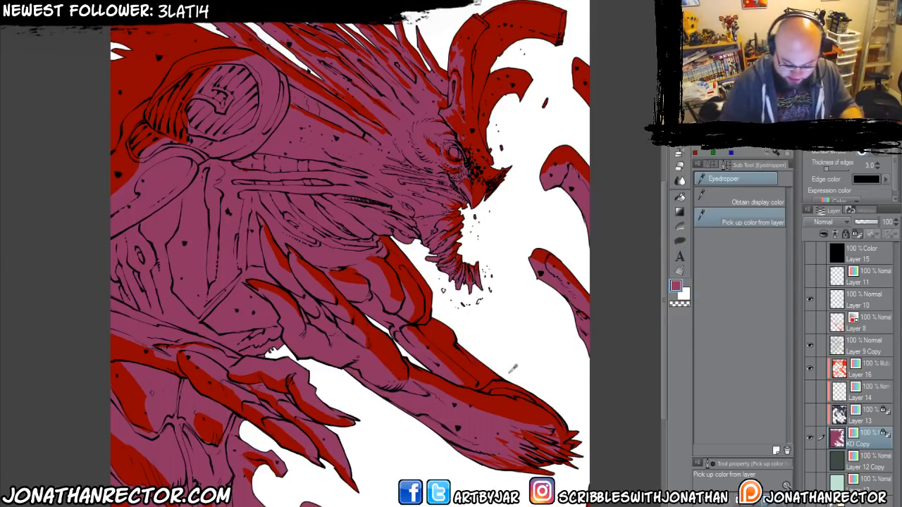
left_click(867, 374)
key("alt+Delete")
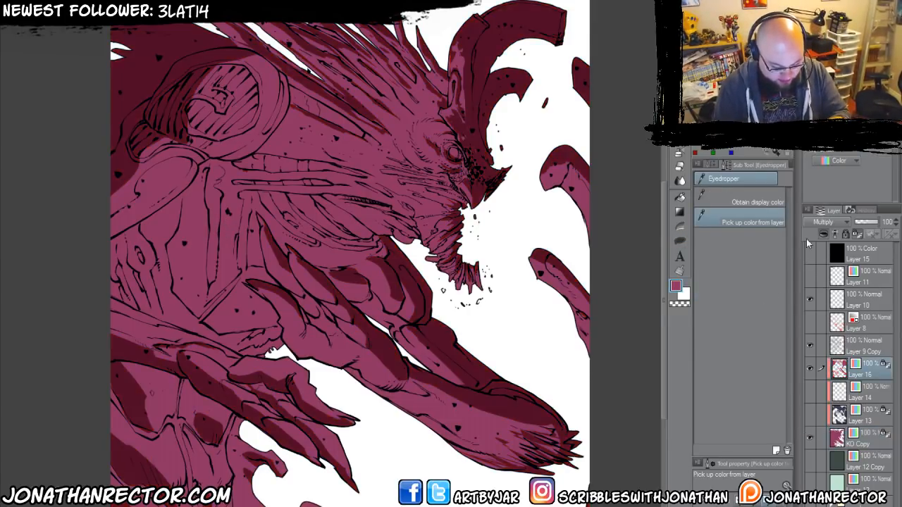
Set Layer 16's blending mode to Normal, fill the KO Copy silhouette with white, and reselect Layer 16.
left_click(814, 225)
left_click(810, 233)
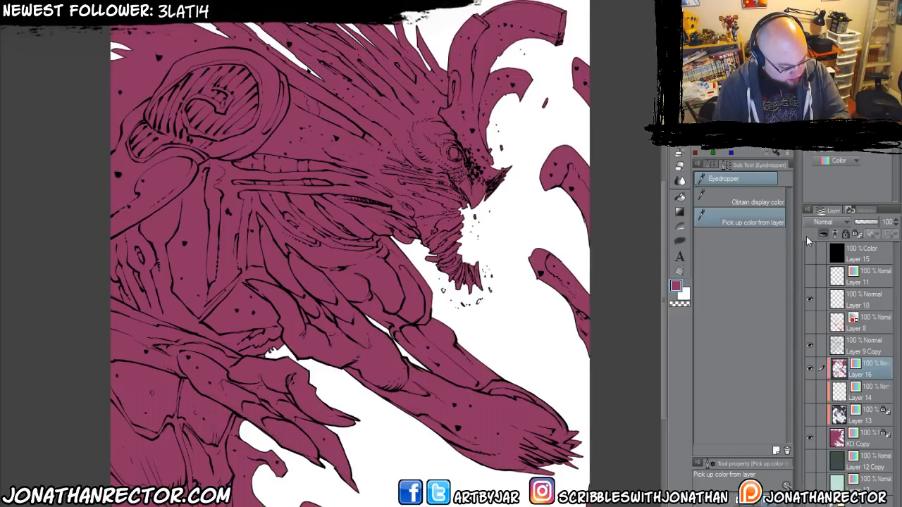
left_click(852, 437)
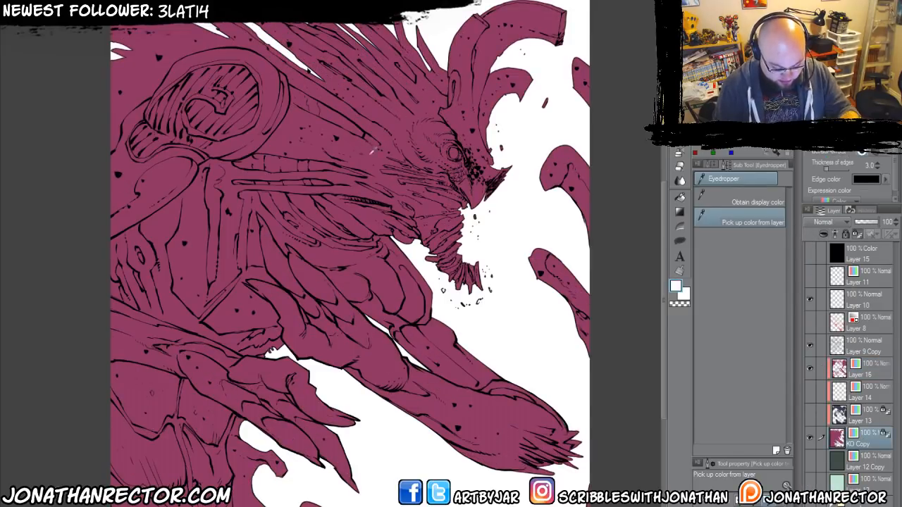
key("Delete")
left_click(872, 375)
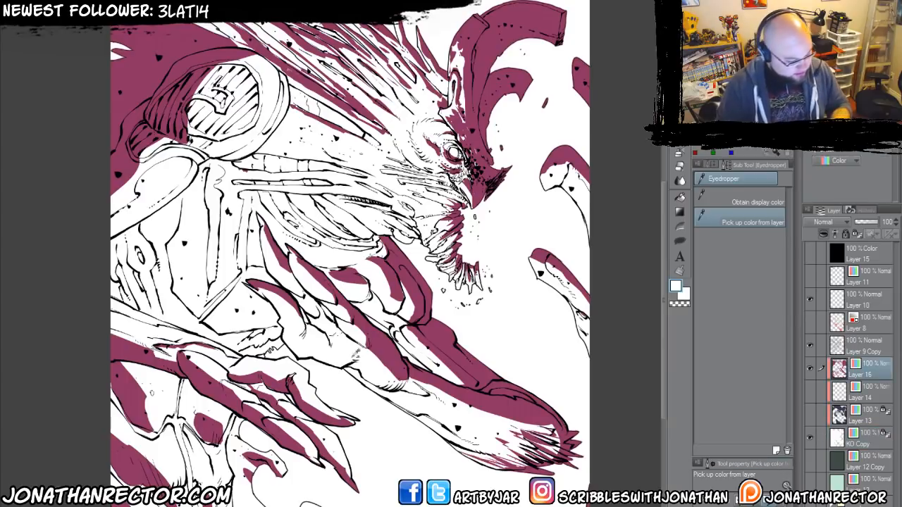
Paint plum shadows between the thin cheek strands below the eye with the Large Inking 600dpi 2 pen, using the colour sampled from the horn.
left_click_drag(423, 389, 463, 437)
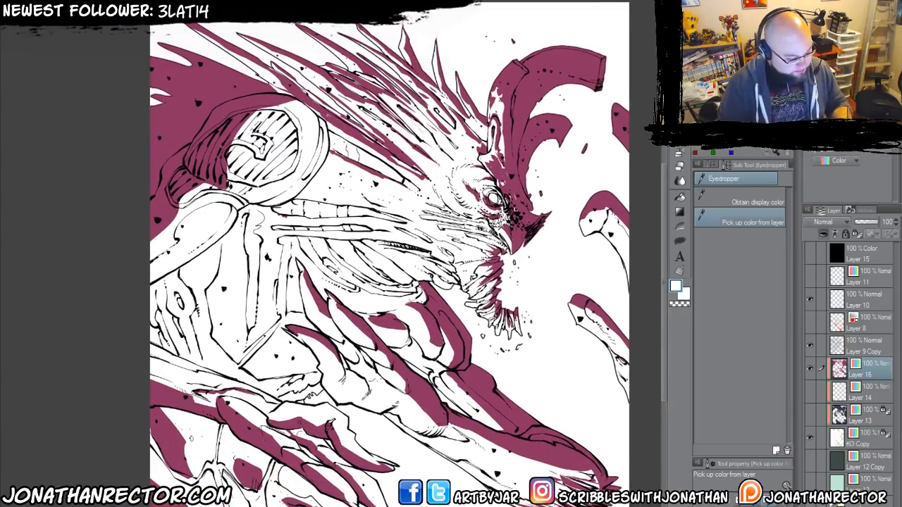
scroll(354, 393, "up", 1)
left_click_drag(387, 367, 432, 425)
key("p")
left_click_drag(479, 314, 341, 411)
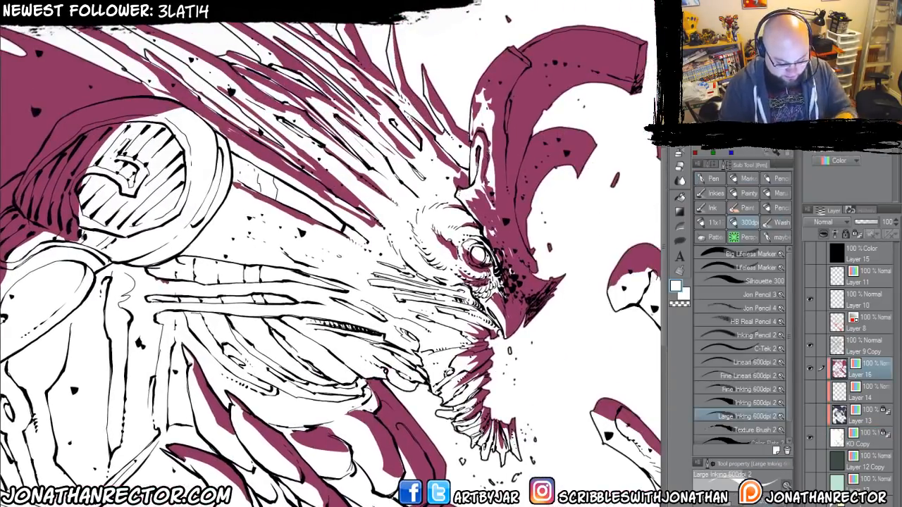
left_click(520, 205, "alt")
left_click_drag(264, 363, 296, 318)
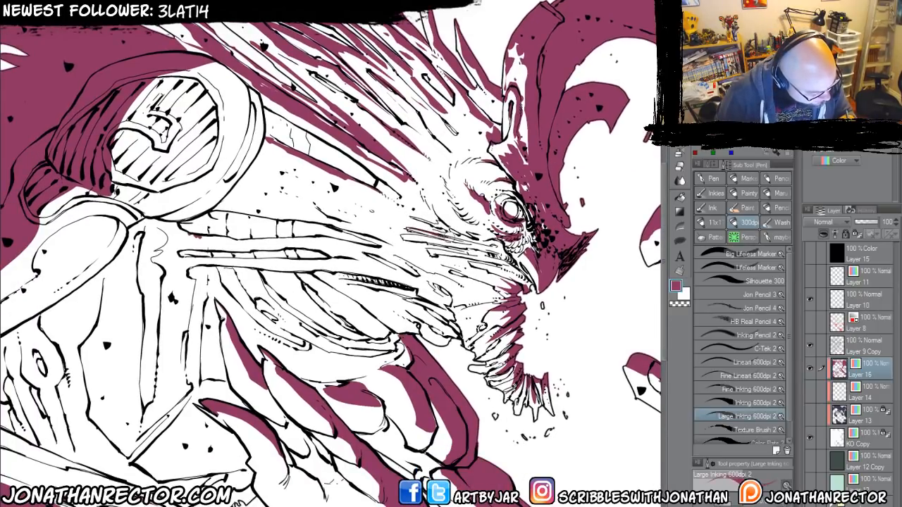
left_click_drag(470, 240, 495, 249)
left_click_drag(404, 231, 508, 260)
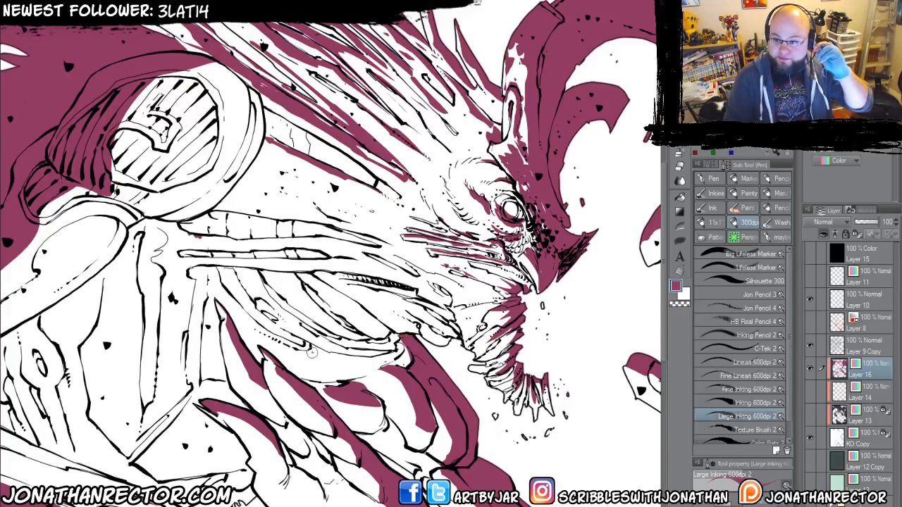
Paint plum shadows on the ribbed forms at the canvas's left edge and along the long chest plates beneath the shoulder.
left_click_drag(168, 334, 302, 351)
mouse_move(243, 176)
left_mouse_down()
mouse_move(342, 188)
mouse_move(282, 169)
mouse_move(296, 83)
mouse_move(227, 61)
mouse_move(270, 70)
left_mouse_up()
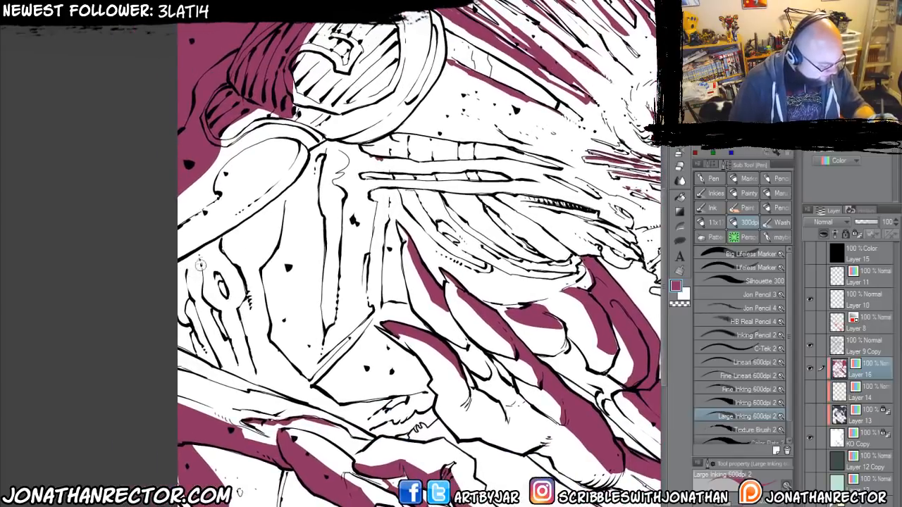
left_click_drag(203, 258, 207, 298)
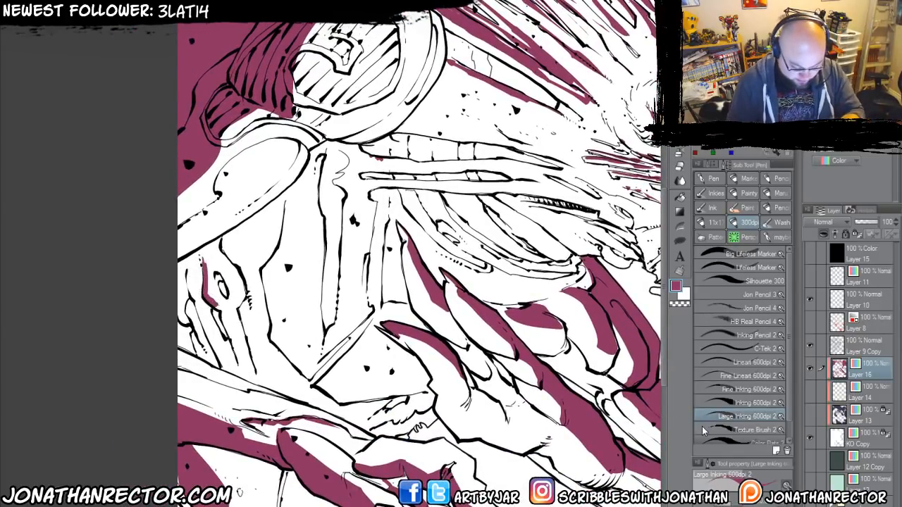
mouse_move(197, 261)
left_mouse_down()
mouse_move(238, 356)
mouse_move(220, 367)
mouse_move(185, 253)
mouse_move(176, 324)
mouse_move(203, 355)
mouse_move(176, 330)
mouse_move(150, 325)
left_mouse_up()
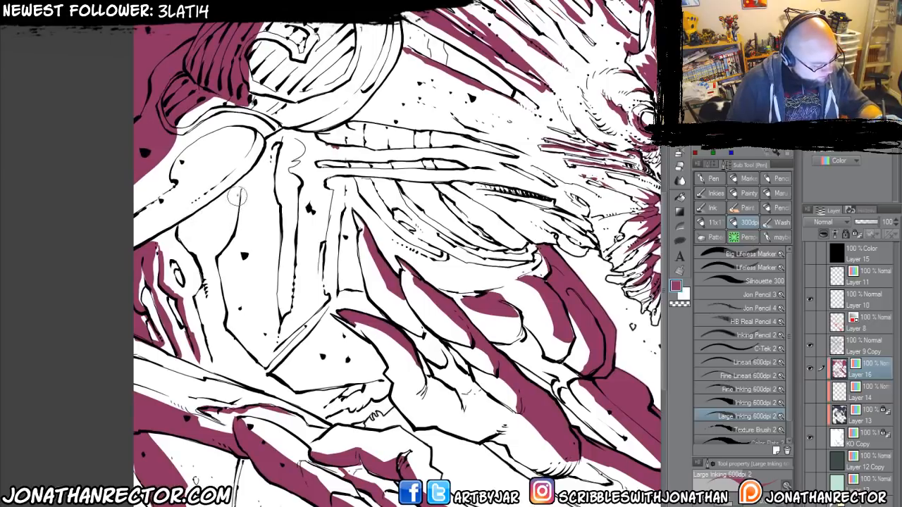
mouse_move(238, 193)
left_mouse_down()
mouse_move(220, 260)
mouse_move(227, 352)
left_mouse_up()
mouse_move(271, 138)
left_mouse_down()
mouse_move(278, 215)
mouse_move(265, 283)
mouse_move(213, 319)
left_mouse_up()
Paint plum shadows along the two long segmented tubes running from the shoulder towards the jaw.
mouse_move(262, 195)
left_mouse_down()
mouse_move(169, 240)
mouse_move(224, 232)
mouse_move(374, 240)
left_mouse_up()
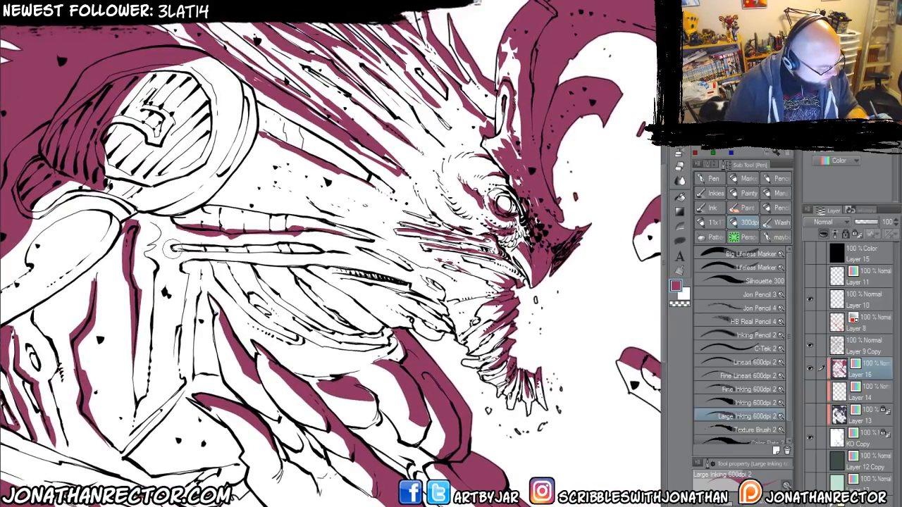
left_click_drag(171, 248, 326, 258)
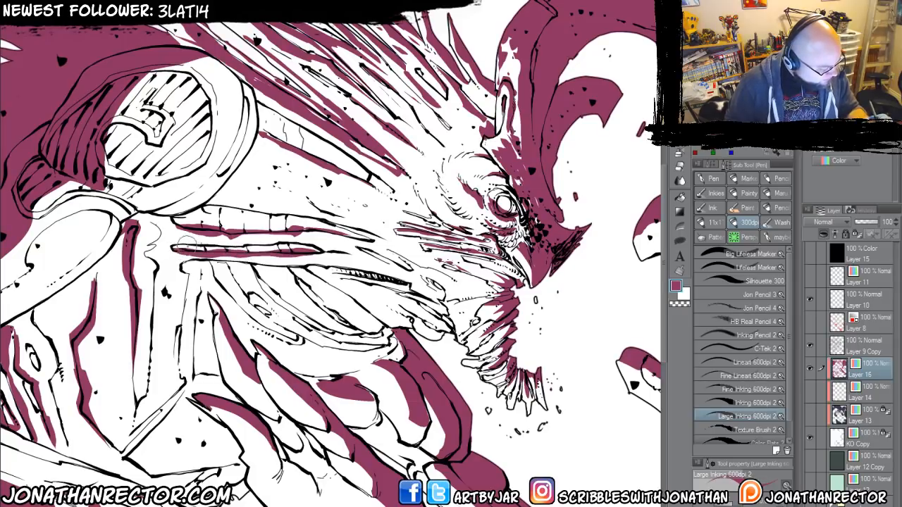
left_click_drag(174, 247, 301, 245)
mouse_move(178, 220)
left_mouse_down()
mouse_move(202, 206)
mouse_move(349, 226)
left_mouse_up()
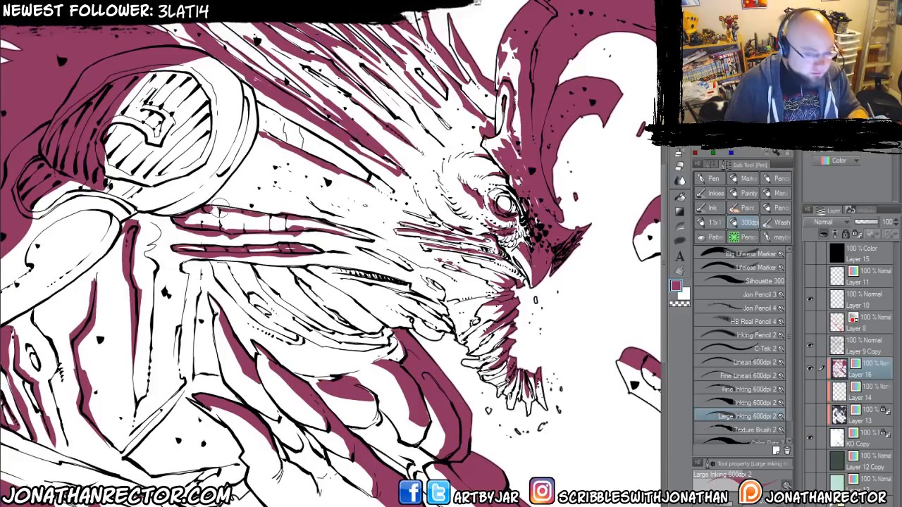
Paint plum shadows on the tapering neck strip between the shoulder disc and the head spikes.
left_click_drag(220, 207, 204, 258)
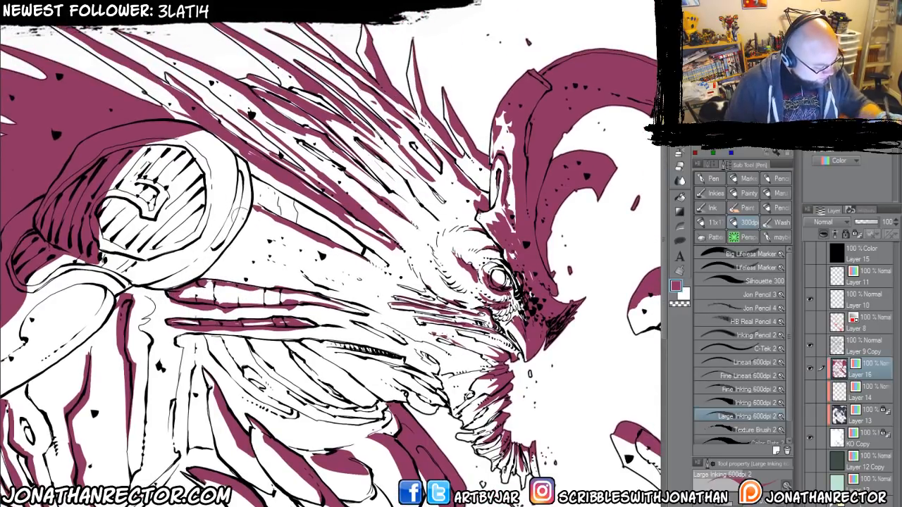
mouse_move(240, 215)
left_mouse_down()
mouse_move(259, 236)
mouse_move(351, 262)
mouse_move(245, 212)
mouse_move(302, 205)
mouse_move(256, 179)
mouse_move(252, 193)
left_mouse_up()
left_click_drag(330, 223, 346, 233)
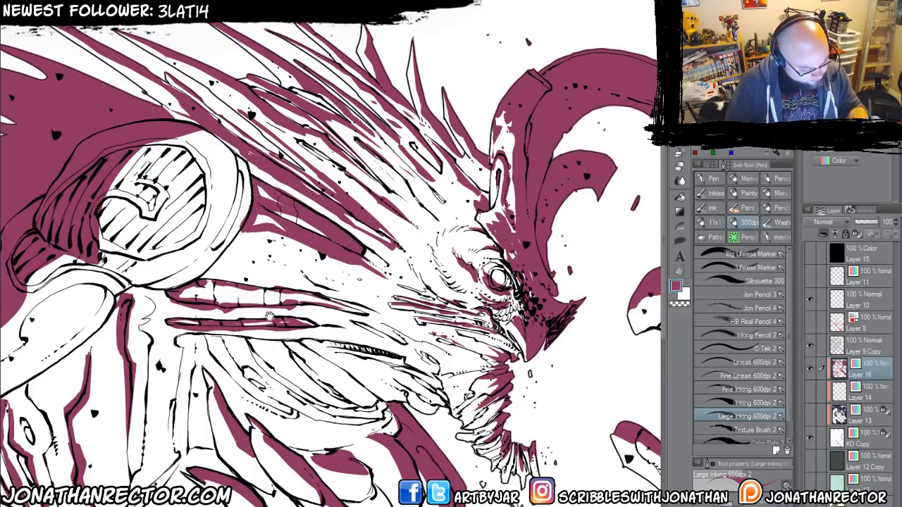
Paint plum shadows around the striped jaw strand and on the pointed folds behind the beard.
scroll(381, 262, "down", 3)
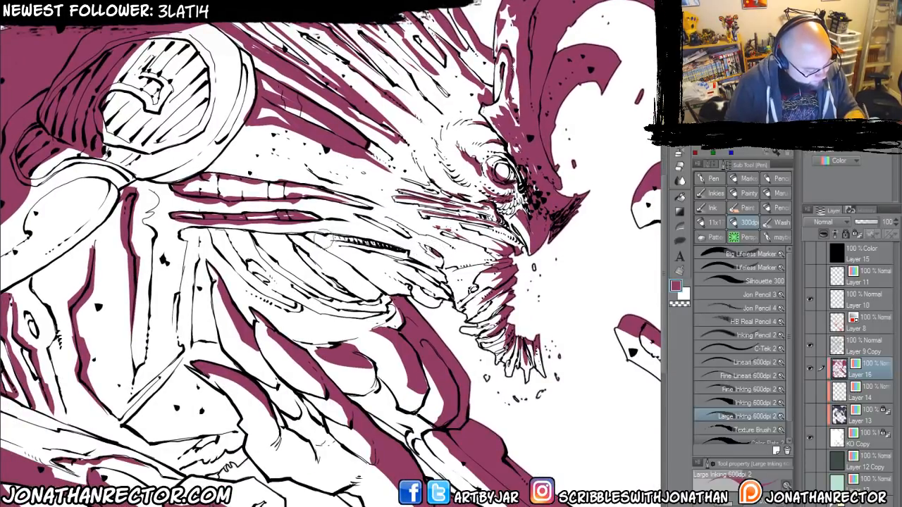
left_click_drag(318, 237, 365, 238)
scroll(375, 259, "down", 1)
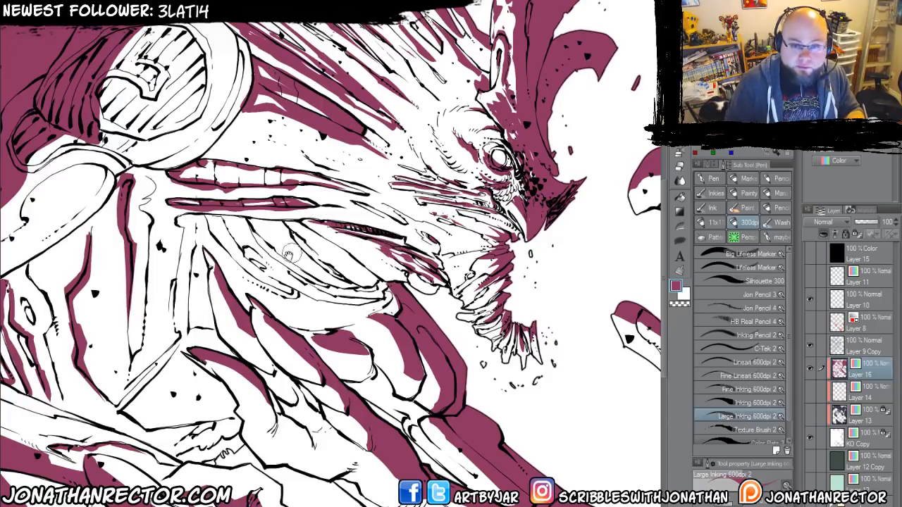
Paint plum shadows along the curved, overlapping folds beneath the two segmented tubes.
left_click_drag(257, 265, 355, 260)
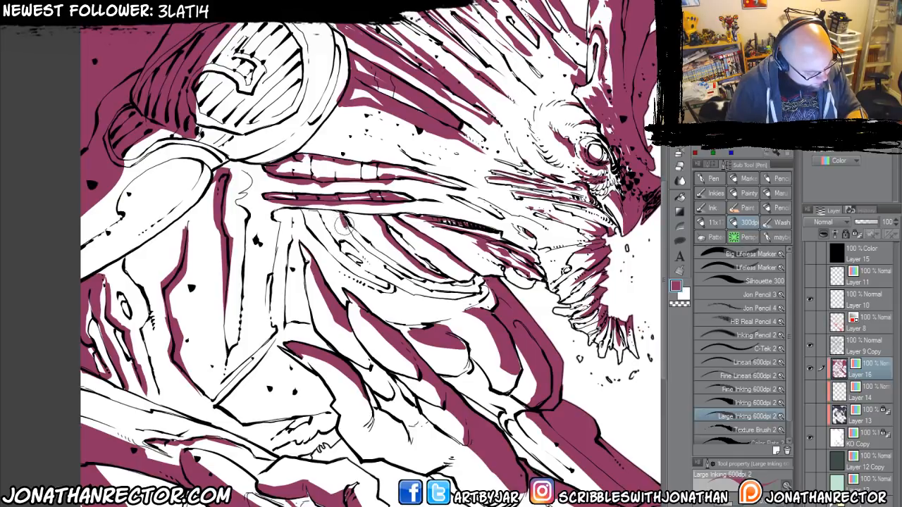
mouse_move(362, 251)
left_mouse_down()
mouse_move(408, 281)
mouse_move(481, 285)
left_mouse_up()
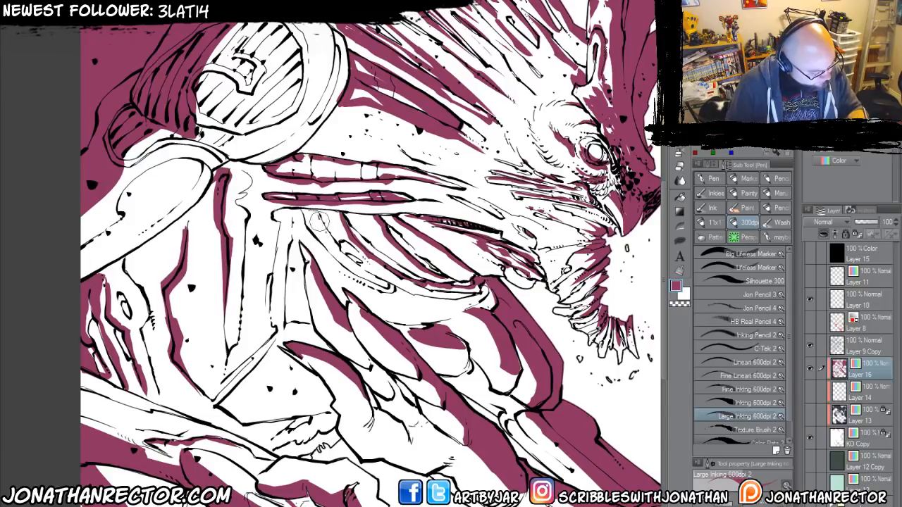
mouse_move(321, 223)
left_mouse_down()
mouse_move(370, 276)
mouse_move(412, 300)
mouse_move(482, 290)
left_mouse_up()
mouse_move(306, 215)
left_mouse_down()
mouse_move(343, 265)
mouse_move(391, 288)
mouse_move(347, 273)
left_mouse_up()
Paint plum shadows on the outstretched arm's palm base, wrist and forearm as far as the ragged end.
left_click_drag(303, 382, 241, 306)
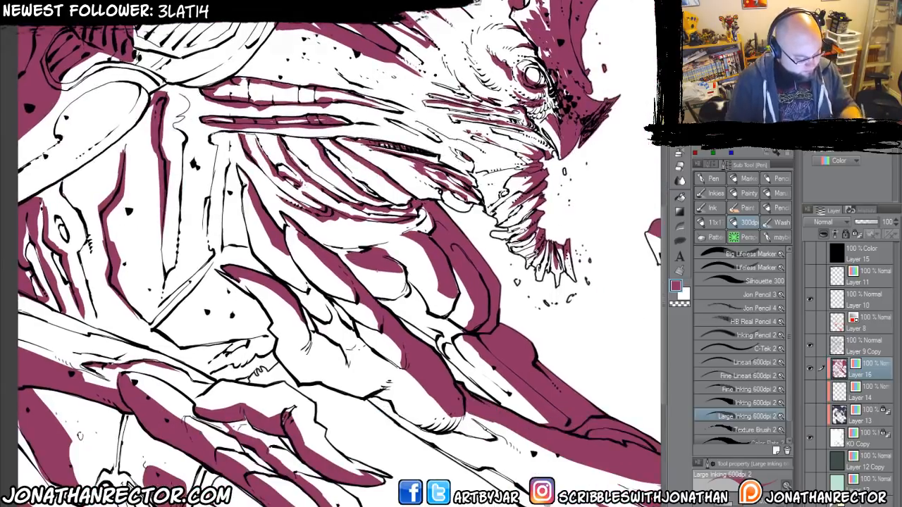
left_click_drag(349, 344, 308, 289)
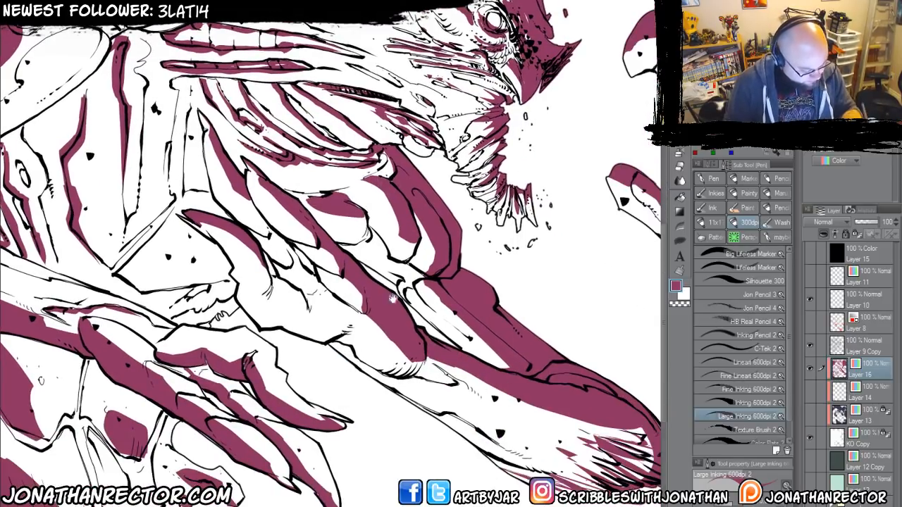
left_click_drag(407, 288, 435, 310)
left_click_drag(332, 408, 269, 329)
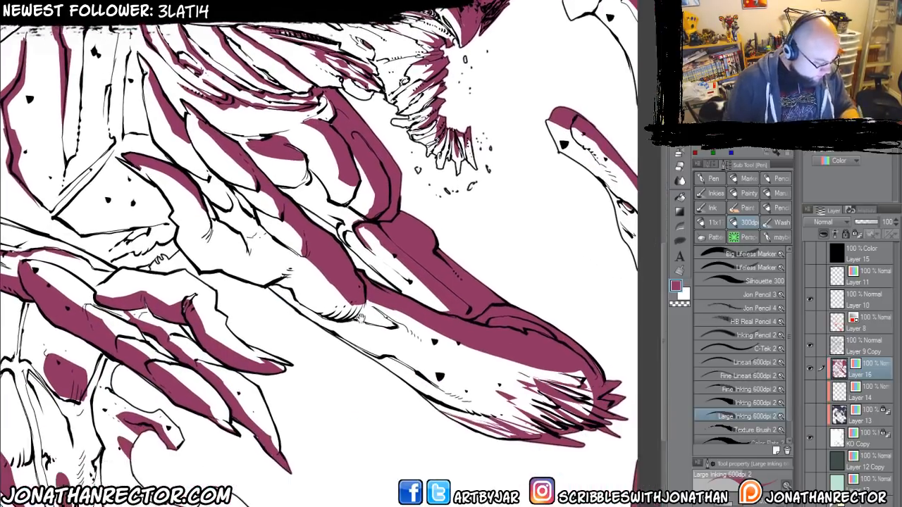
mouse_move(356, 301)
left_mouse_down()
mouse_move(321, 310)
mouse_move(274, 276)
mouse_move(259, 281)
left_mouse_up()
left_click_drag(315, 327, 262, 301)
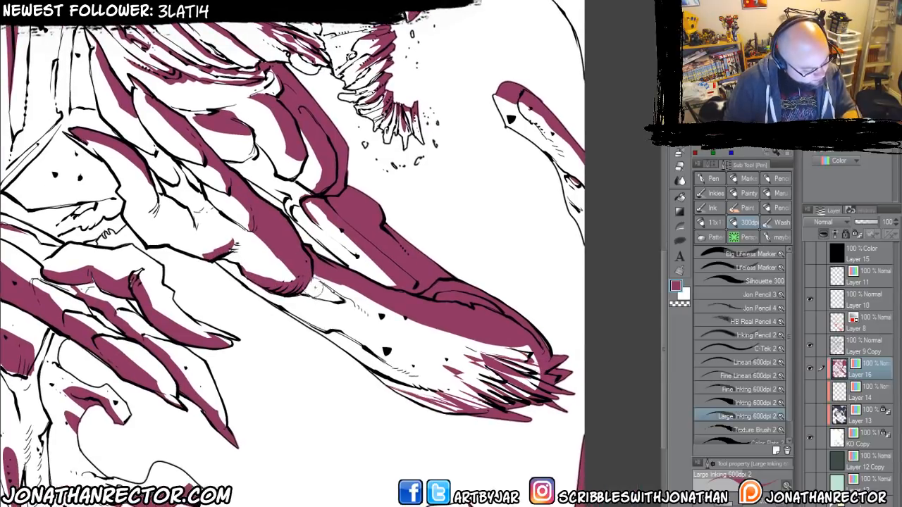
mouse_move(321, 285)
left_mouse_down()
mouse_move(462, 353)
mouse_move(334, 289)
left_mouse_up()
mouse_move(504, 392)
left_mouse_down()
mouse_move(352, 308)
mouse_move(499, 397)
left_mouse_up()
left_click_drag(420, 343, 375, 318)
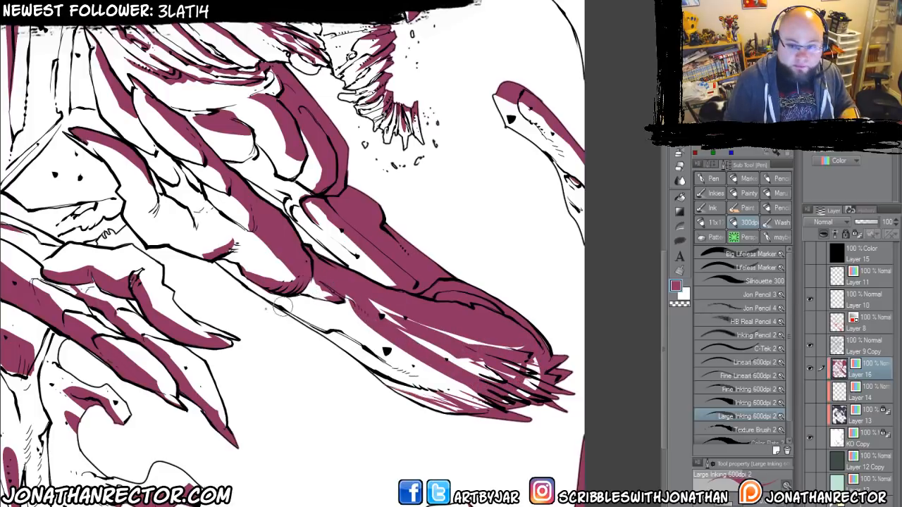
Paint plum shadows on the lower torso's central strands and the abdominal plates below the clawed hand.
left_click_drag(202, 378, 352, 331)
left_click_drag(220, 357, 234, 384)
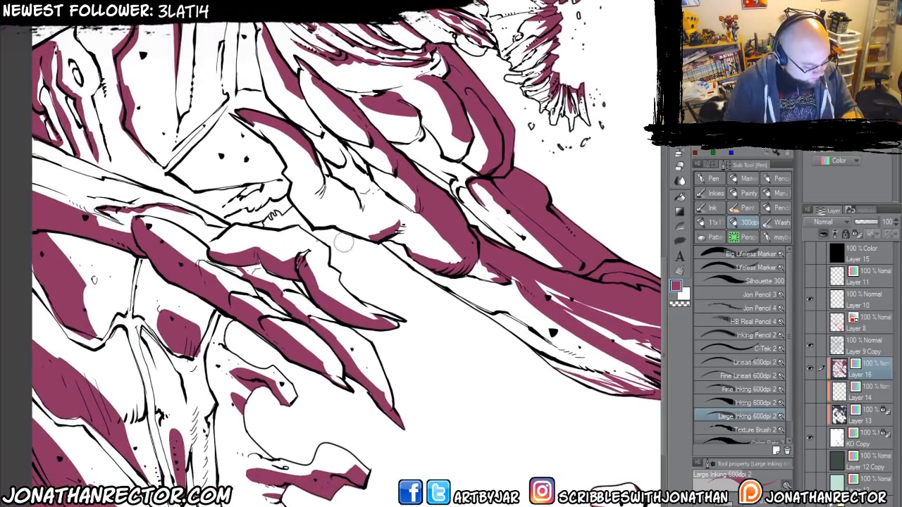
left_click_drag(202, 322, 380, 417)
left_click_drag(260, 263, 185, 234)
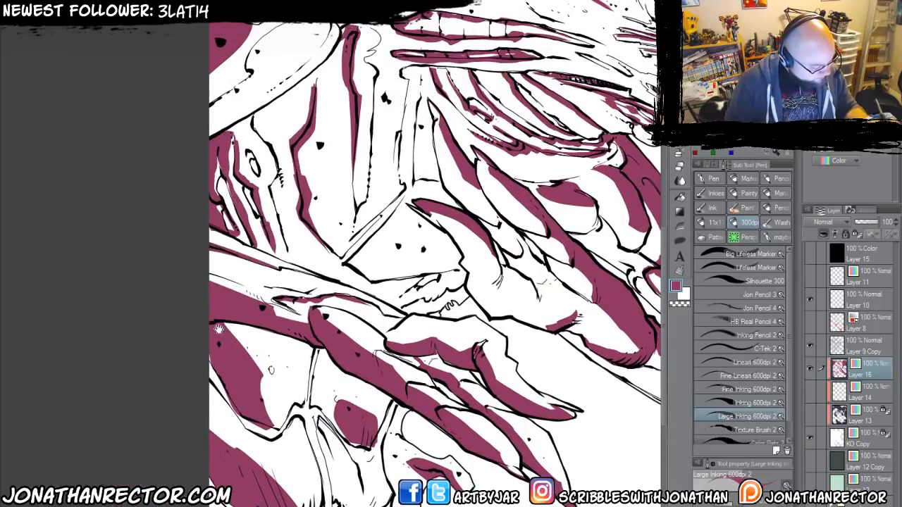
left_click_drag(329, 453, 157, 285)
mouse_move(314, 475)
left_mouse_down()
mouse_move(248, 462)
mouse_move(224, 425)
mouse_move(224, 391)
left_mouse_up()
left_click_drag(124, 392, 230, 384)
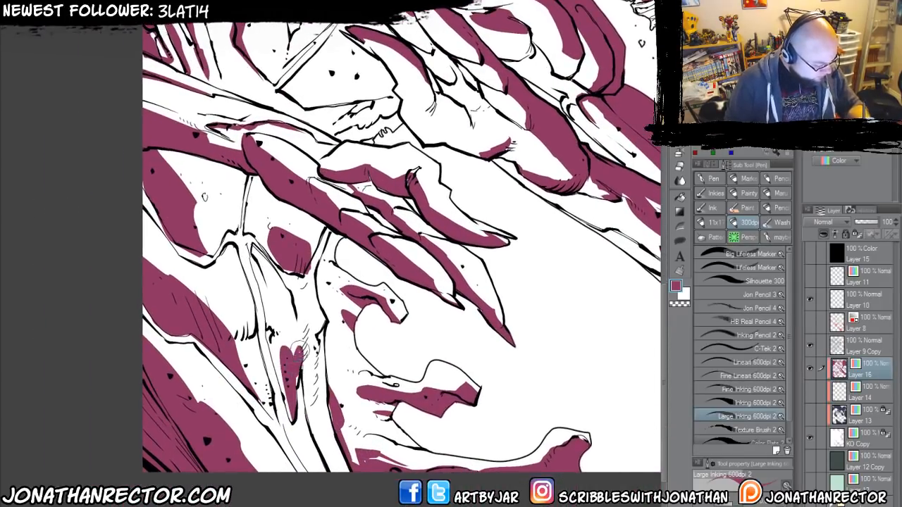
mouse_move(276, 358)
left_mouse_down()
mouse_move(277, 333)
mouse_move(227, 169)
left_mouse_up()
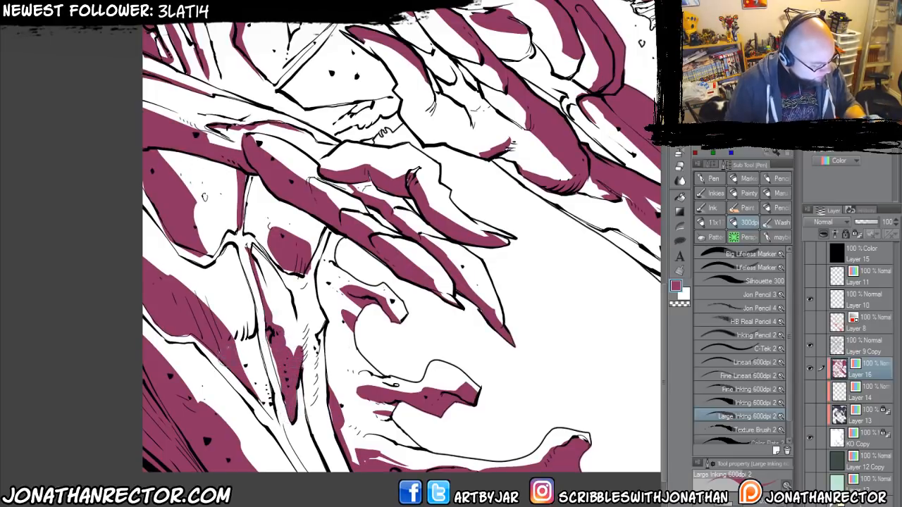
mouse_move(230, 345)
left_mouse_down()
mouse_move(253, 328)
mouse_move(231, 328)
left_mouse_up()
left_click_drag(144, 256, 151, 226)
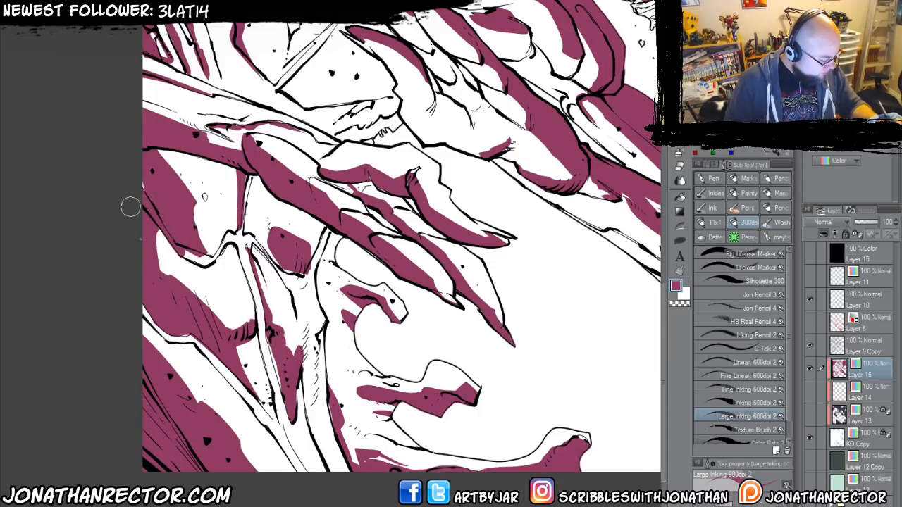
Paint plum shadows and small flecks on the large plate in the canvas's lower-left corner and on the narrow strand beside it.
mouse_move(188, 378)
left_mouse_down()
mouse_move(185, 356)
mouse_move(161, 342)
mouse_move(158, 354)
left_mouse_up()
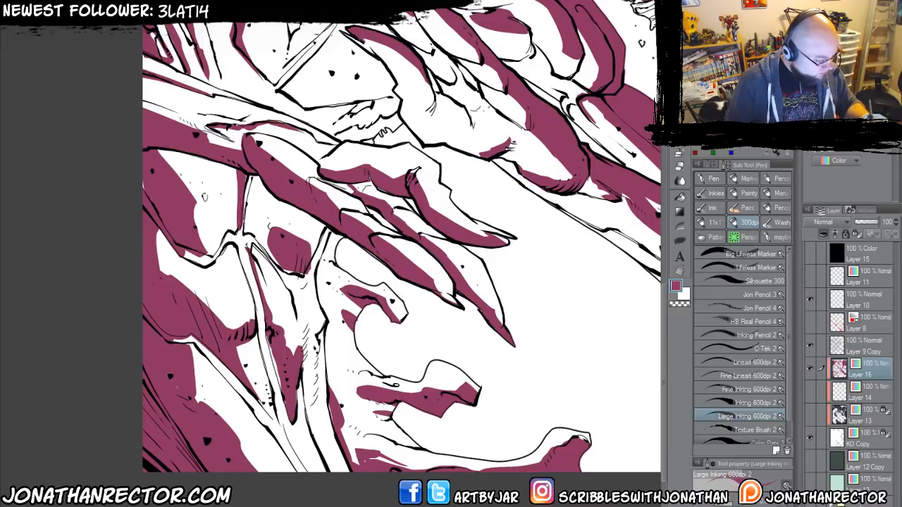
mouse_move(224, 440)
left_mouse_down()
mouse_move(207, 419)
mouse_move(224, 443)
mouse_move(243, 406)
mouse_move(201, 402)
left_mouse_up()
left_click_drag(282, 414, 287, 420)
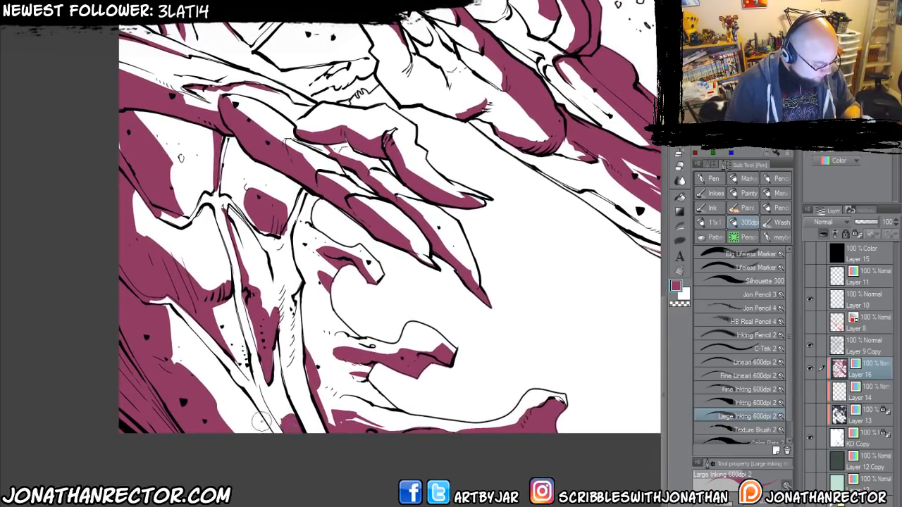
mouse_move(278, 427)
left_mouse_down()
mouse_move(265, 409)
mouse_move(276, 434)
mouse_move(202, 405)
mouse_move(235, 430)
left_mouse_up()
left_click_drag(224, 387, 180, 355)
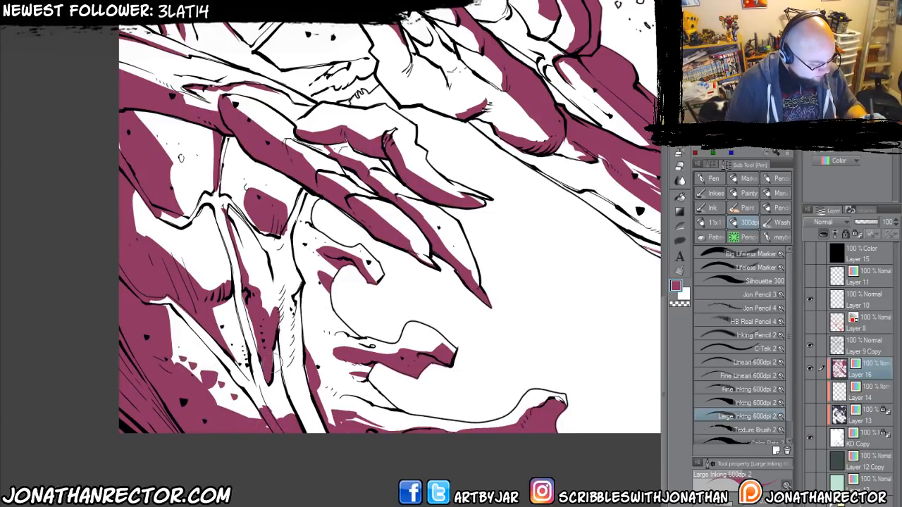
Paint a plum shadow on the small rounded fold tip just behind the beard.
left_click_drag(508, 308, 303, 397)
left_click_drag(379, 309, 364, 498)
left_click_drag(240, 300, 331, 401)
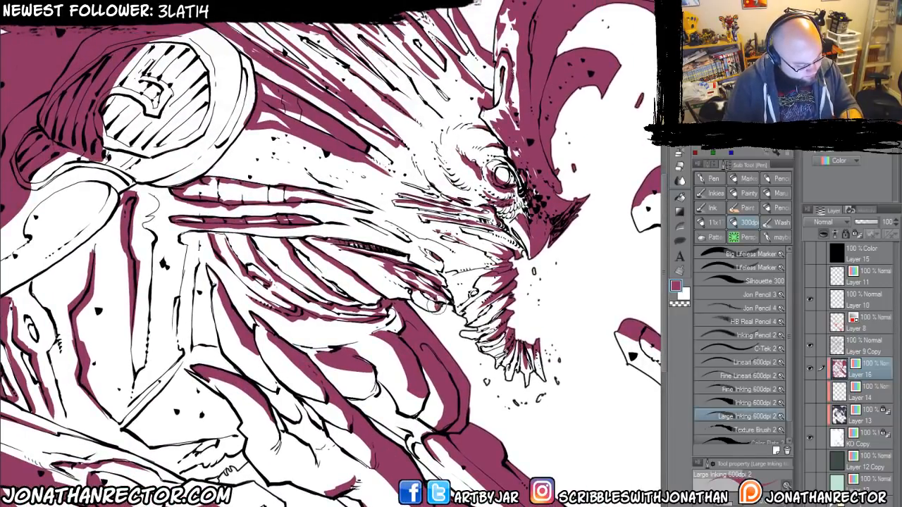
left_click_drag(436, 304, 412, 295)
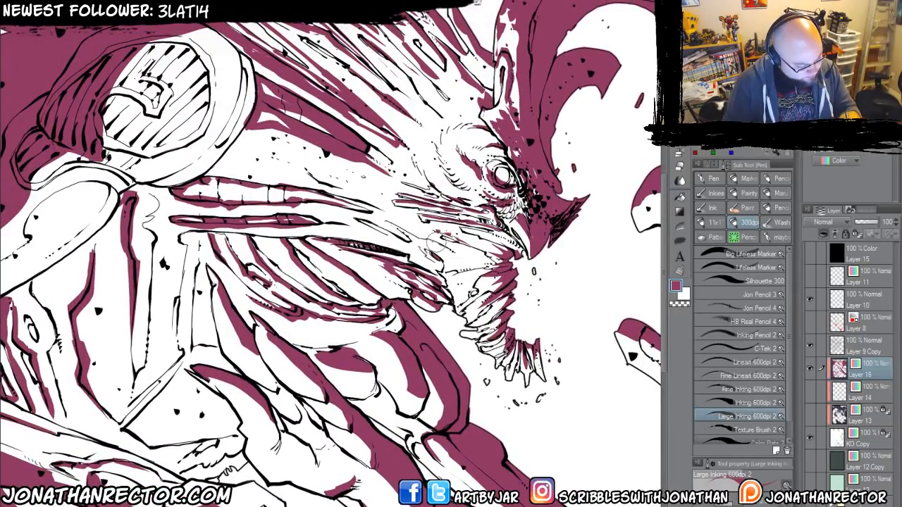
Paint plum shadows around the shoulder disc's thick rim and along the inner edge of its striped face.
scroll(302, 423, "down", 1)
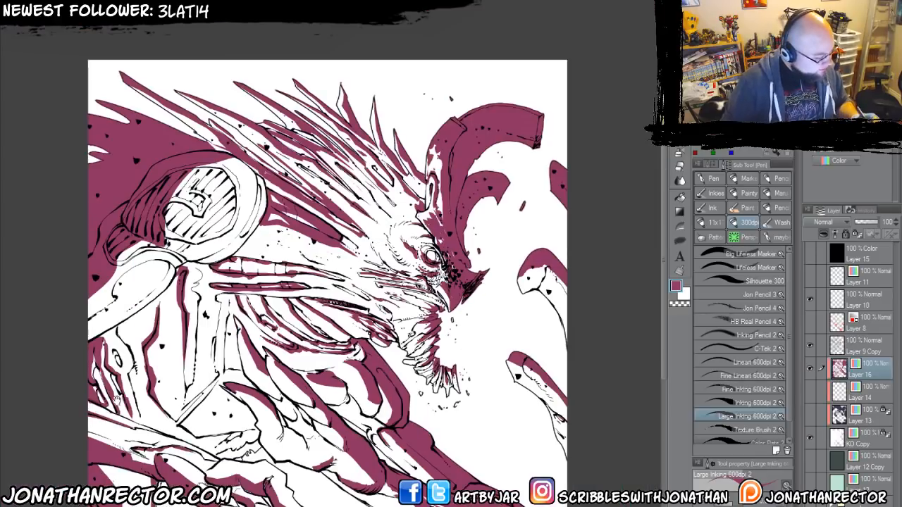
left_click_drag(153, 435, 330, 461)
scroll(276, 208, "up", 1)
left_click_drag(334, 270, 280, 250)
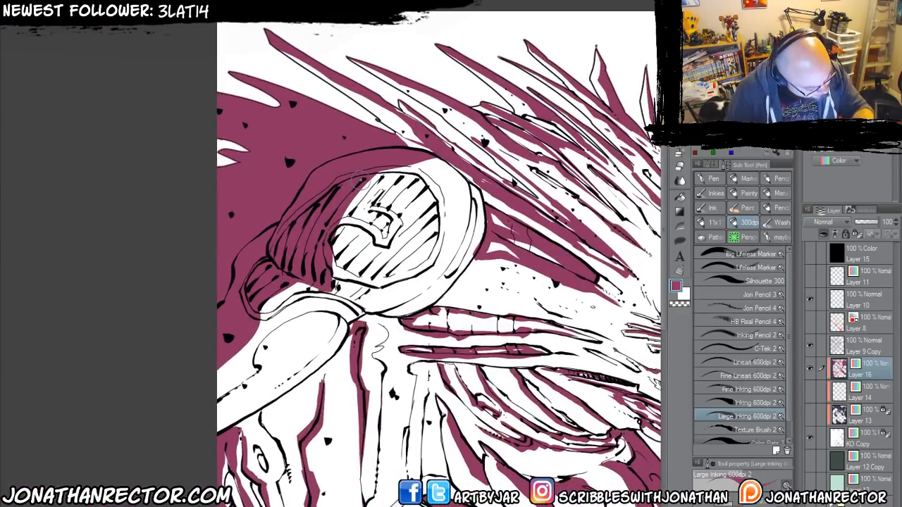
mouse_move(422, 180)
left_mouse_down()
mouse_move(439, 238)
mouse_move(403, 279)
mouse_move(333, 268)
mouse_move(260, 310)
mouse_move(320, 292)
mouse_move(362, 308)
left_mouse_up()
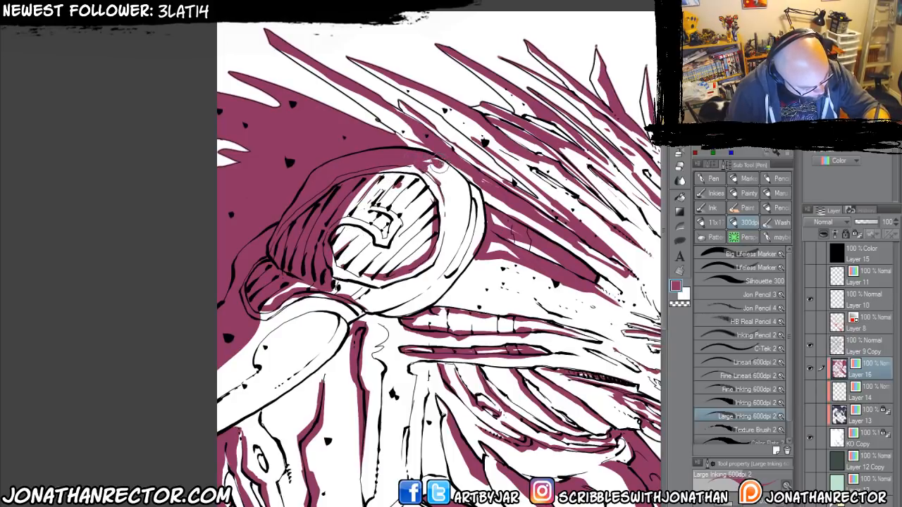
left_click_drag(426, 169, 446, 202)
mouse_move(446, 168)
left_mouse_down()
mouse_move(463, 184)
mouse_move(461, 251)
mouse_move(484, 204)
left_mouse_up()
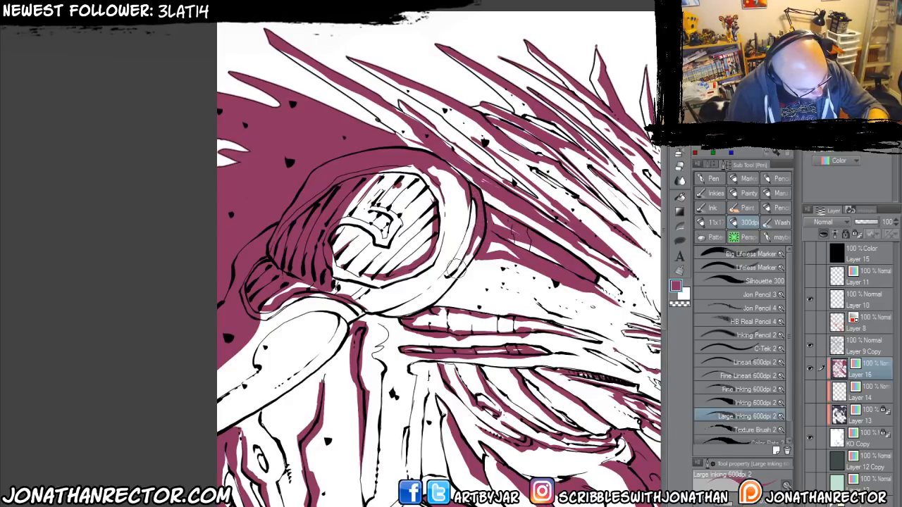
mouse_move(468, 199)
left_mouse_down()
mouse_move(451, 266)
mouse_move(468, 197)
left_mouse_up()
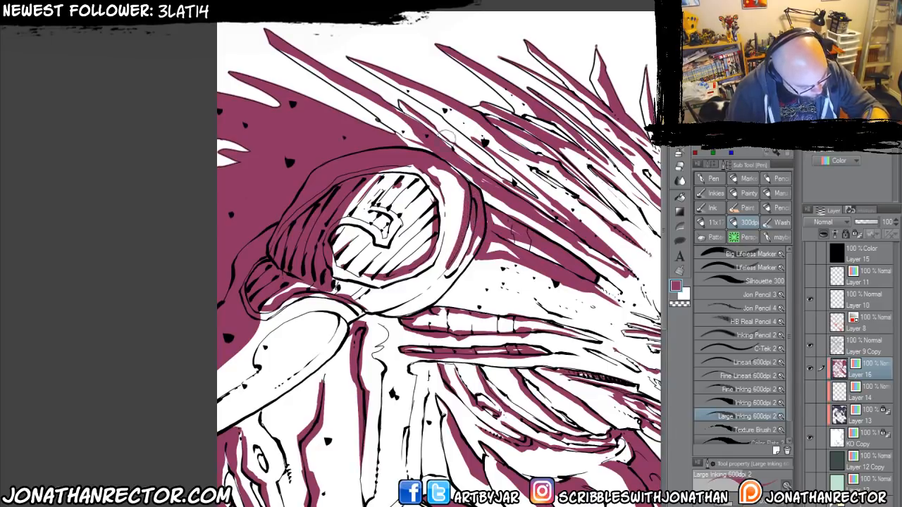
mouse_move(475, 256)
left_mouse_down()
mouse_move(317, 212)
mouse_move(272, 271)
mouse_move(298, 289)
left_mouse_up()
Fill the spikes on the back of the head with plum shadow shapes using Lasso fill.
left_click_drag(188, 117, 155, 51)
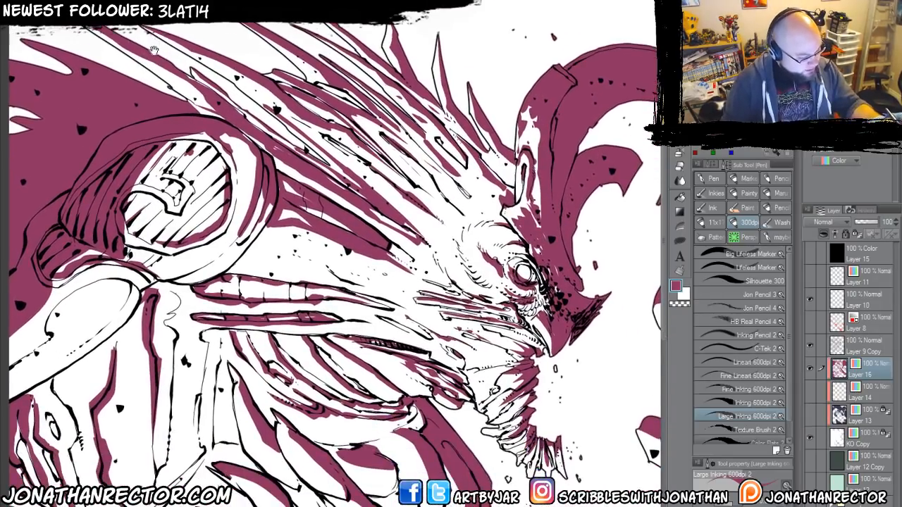
left_click(682, 242)
mouse_move(118, 27)
left_mouse_down()
mouse_move(366, 180)
mouse_move(423, 194)
left_mouse_up()
mouse_move(357, 115)
left_mouse_down()
mouse_move(451, 179)
mouse_move(432, 132)
left_mouse_up()
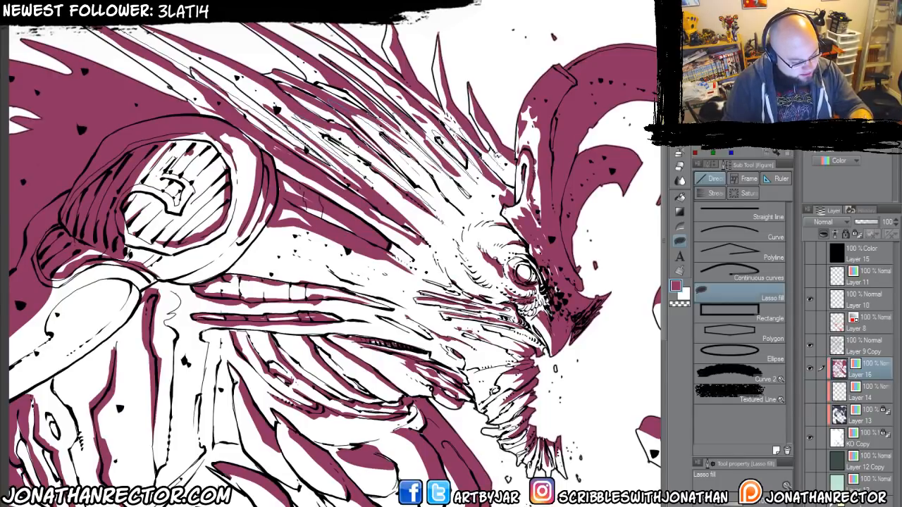
mouse_move(496, 153)
left_mouse_down()
mouse_move(451, 19)
mouse_move(59, 42)
mouse_move(238, 106)
mouse_move(227, 125)
left_mouse_up()
mouse_move(323, 187)
left_mouse_down()
mouse_move(212, 123)
mouse_move(437, 243)
mouse_move(358, 164)
left_mouse_up()
mouse_move(369, 166)
left_mouse_down()
mouse_move(450, 224)
mouse_move(366, 149)
left_mouse_up()
left_click_drag(379, 138, 471, 216)
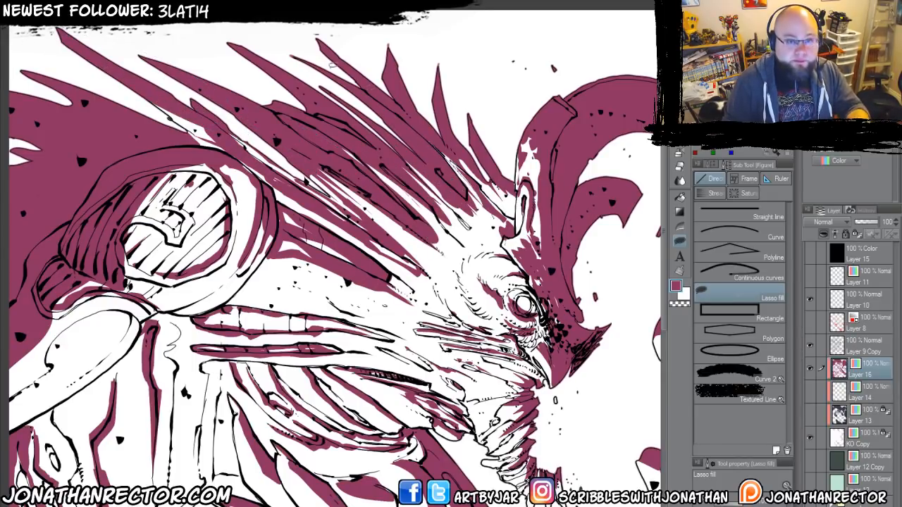
left_click_drag(321, 259, 338, 284)
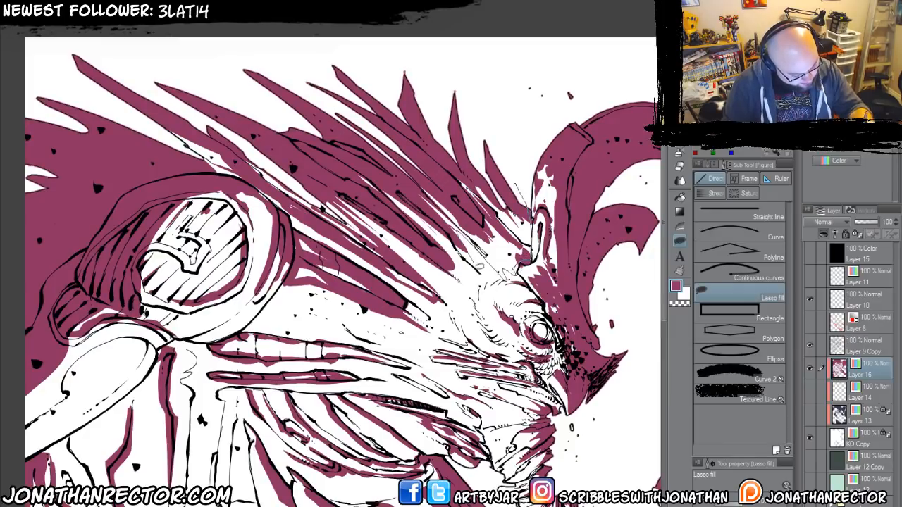
mouse_move(480, 266)
left_mouse_down()
mouse_move(446, 288)
mouse_move(341, 202)
left_mouse_up()
Erase thin highlight streaks into the plum head spikes with the Hard eraser.
key("p")
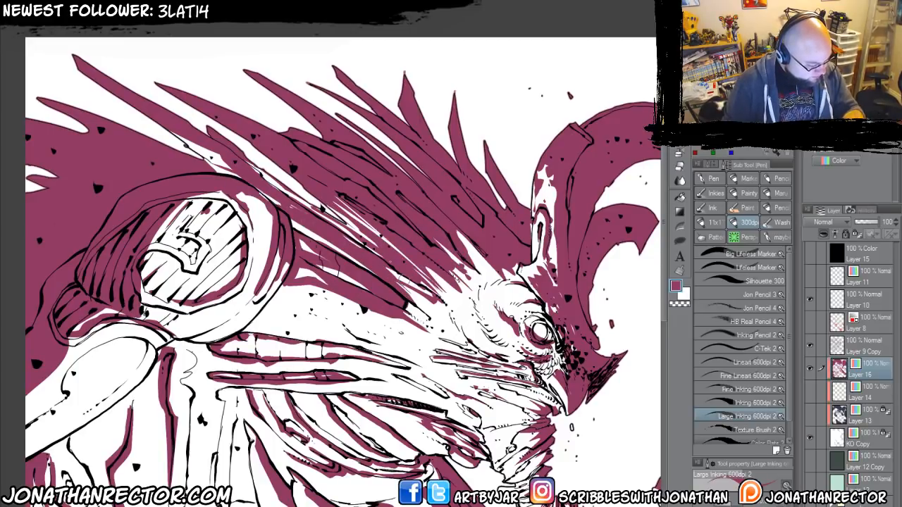
key("e")
mouse_move(232, 127)
left_mouse_down()
mouse_move(447, 280)
mouse_move(351, 159)
left_mouse_up()
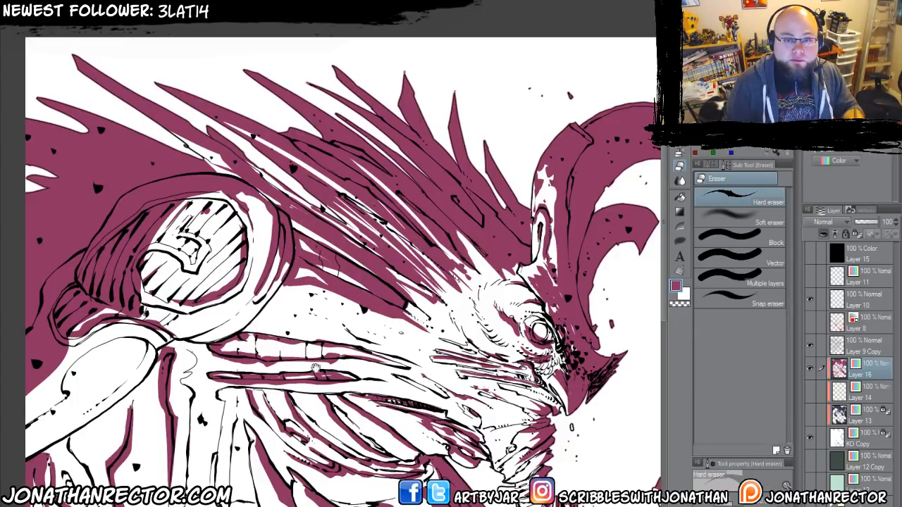
Soften the plum shadow edges on the lower clawed hand and its forearm with the Smooth watercolor 2 brush.
left_click_drag(315, 369, 374, 216)
key("p")
left_click_drag(168, 382, 186, 405)
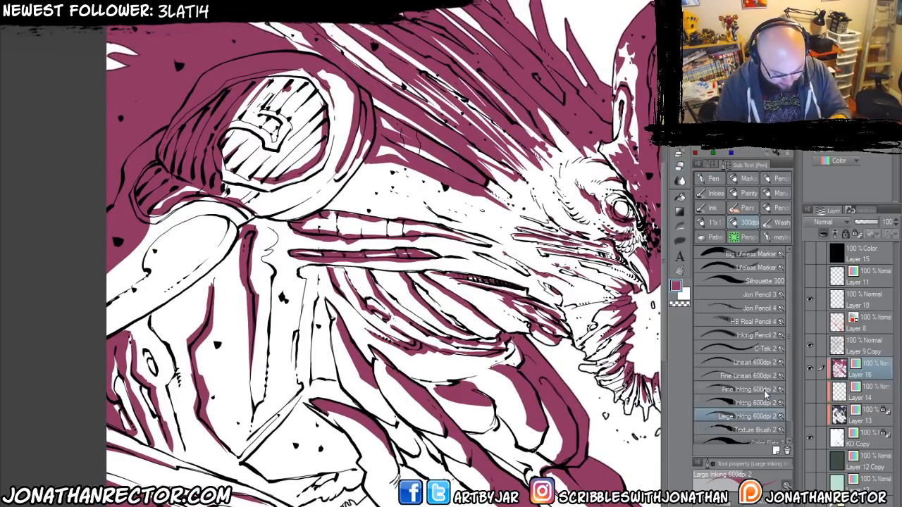
scroll(768, 427, "down", 1)
left_click(712, 438)
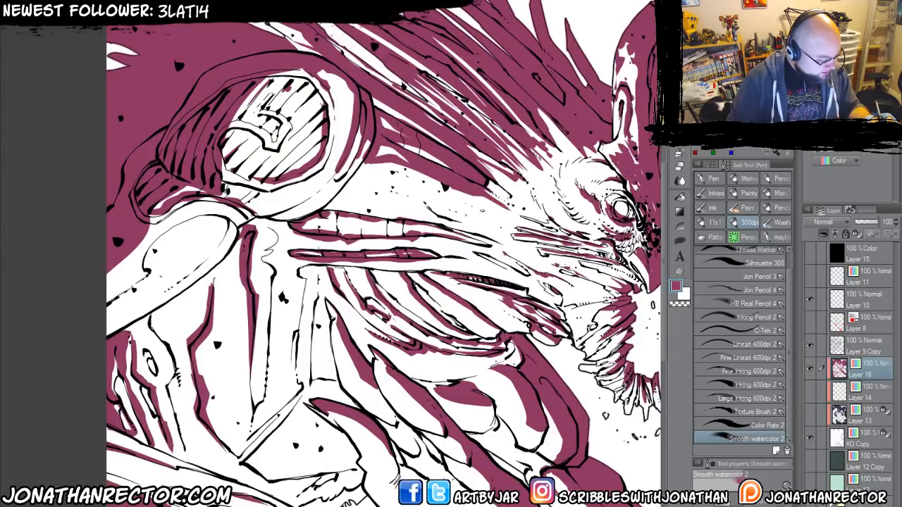
left_click_drag(144, 295, 220, 210)
left_click_drag(228, 333, 132, 281)
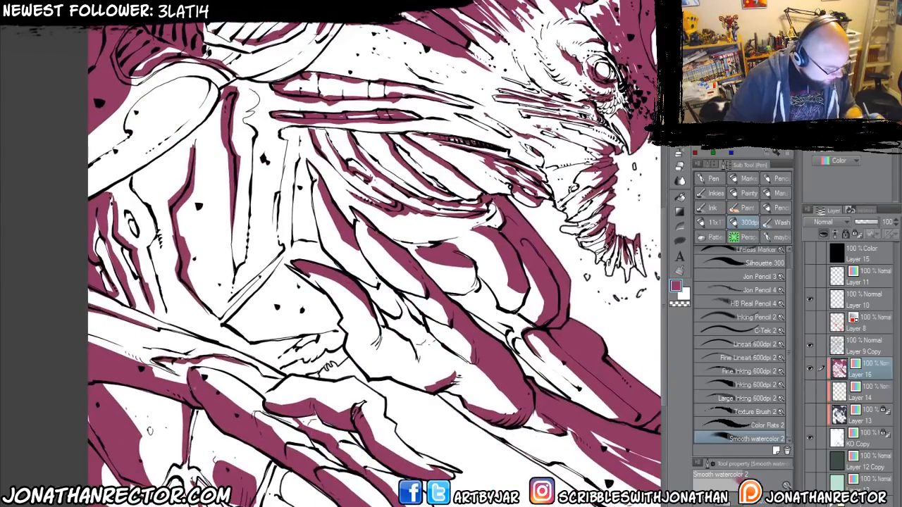
mouse_move(206, 381)
left_mouse_down()
mouse_move(164, 348)
mouse_move(292, 444)
left_mouse_up()
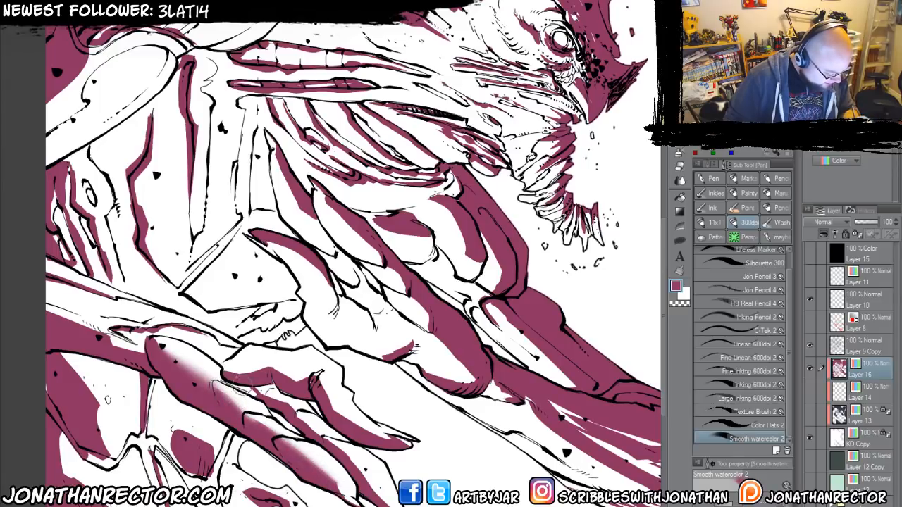
mouse_move(227, 377)
left_mouse_down()
mouse_move(261, 368)
mouse_move(317, 386)
mouse_move(349, 420)
left_mouse_up()
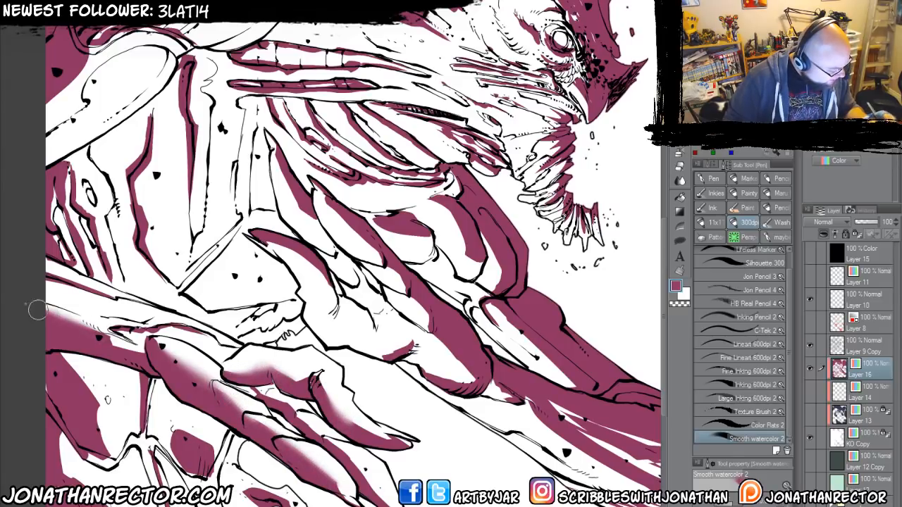
mouse_move(301, 262)
left_mouse_down()
mouse_move(180, 292)
mouse_move(207, 315)
left_mouse_up()
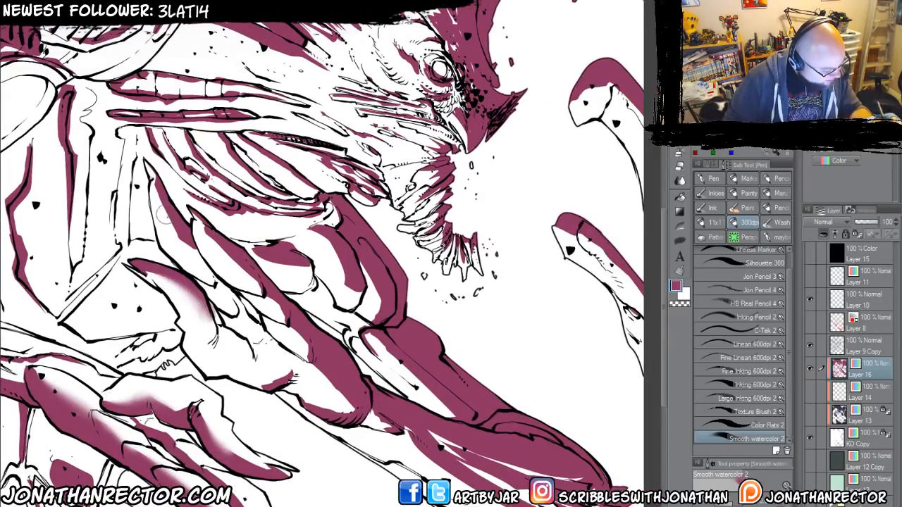
Blend soft plum gradients along the shadow edges of the upper hand's fingers and knuckles.
mouse_move(163, 215)
left_mouse_down()
mouse_move(181, 242)
mouse_move(211, 245)
mouse_move(264, 301)
mouse_move(343, 408)
mouse_move(233, 363)
mouse_move(341, 413)
left_mouse_up()
mouse_move(387, 457)
left_mouse_down()
mouse_move(262, 375)
mouse_move(384, 428)
left_mouse_up()
left_click_drag(307, 312, 257, 265)
left_click_drag(211, 198, 311, 320)
mouse_move(287, 273)
left_mouse_down()
mouse_move(306, 297)
mouse_move(297, 278)
mouse_move(311, 318)
left_mouse_up()
left_click_drag(132, 217, 238, 302)
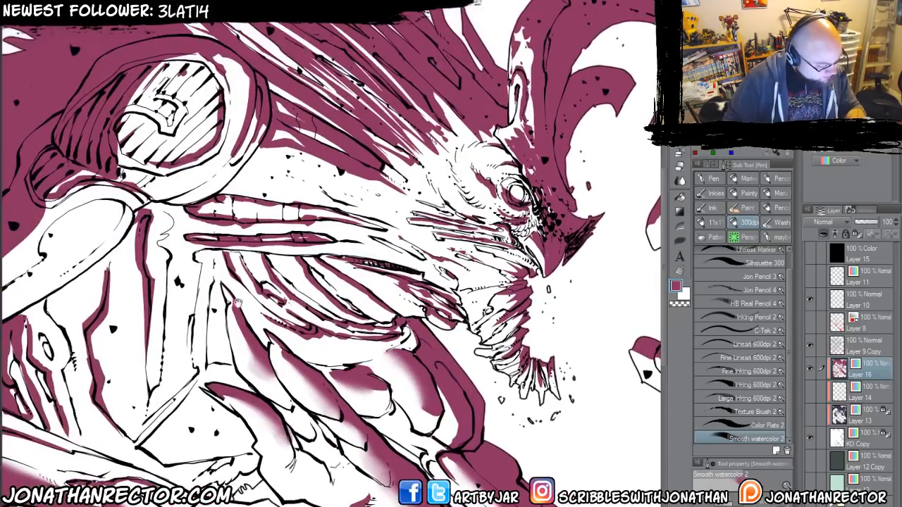
Soften the plum shadow edges on the abdomen muscles and the lower curling tendril with the Smooth watercolor 2 brush.
left_click_drag(301, 213, 271, 316)
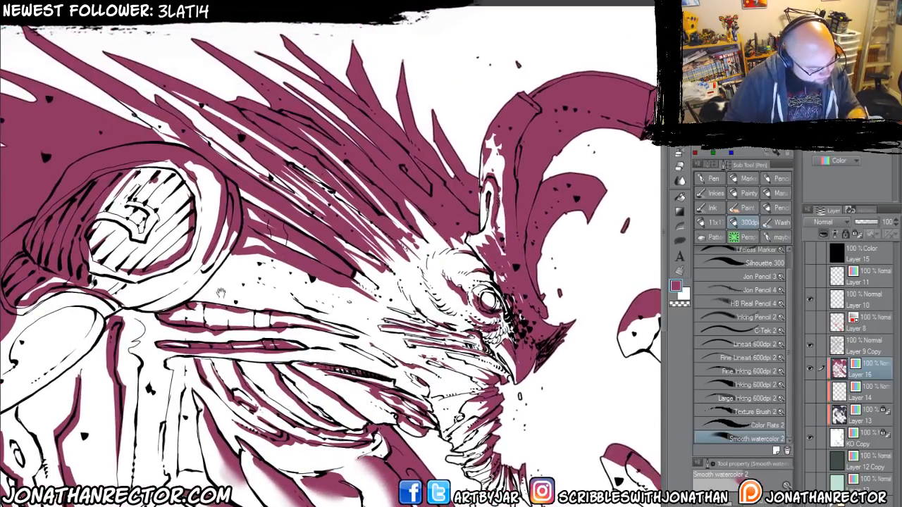
left_click_drag(111, 292, 365, 224)
mouse_move(263, 254)
left_mouse_down()
mouse_move(216, 298)
mouse_move(239, 280)
left_mouse_up()
mouse_move(241, 454)
left_mouse_down()
mouse_move(190, 348)
mouse_move(194, 354)
mouse_move(182, 282)
left_mouse_up()
mouse_move(185, 381)
left_mouse_down()
mouse_move(181, 325)
mouse_move(215, 355)
mouse_move(214, 402)
left_mouse_up()
left_click_drag(208, 467, 200, 381)
left_click_drag(171, 344, 259, 403)
left_click_drag(204, 431, 243, 503)
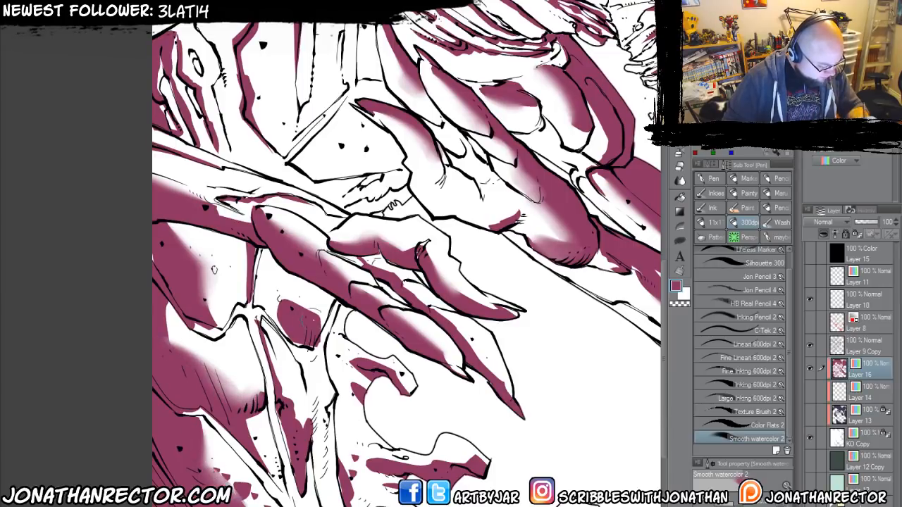
mouse_move(316, 315)
left_mouse_down()
mouse_move(284, 296)
mouse_move(279, 328)
left_mouse_up()
mouse_move(371, 454)
left_mouse_down()
mouse_move(415, 461)
mouse_move(365, 460)
left_mouse_up()
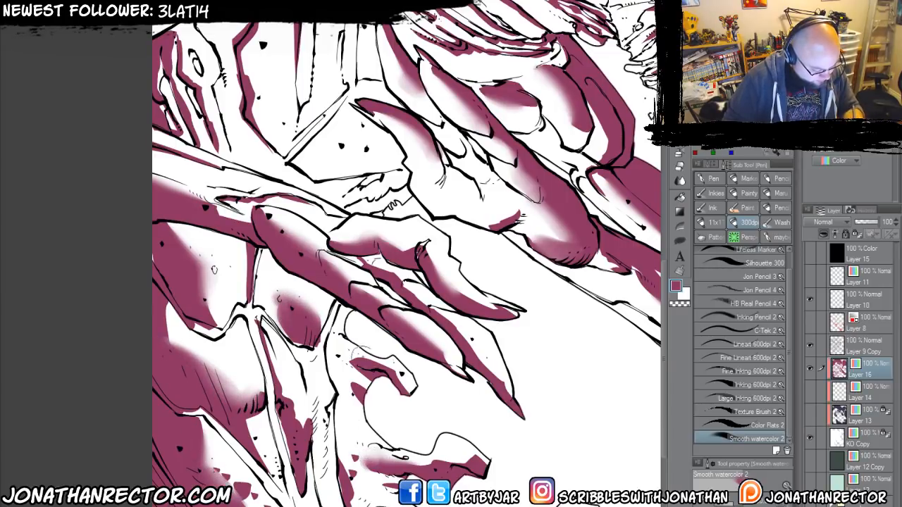
Blend soft plum gradients into the shadows of the chest panel and the upper tendril in front of the face.
left_click_drag(451, 211, 523, 445)
mouse_move(329, 226)
left_mouse_down()
mouse_move(323, 276)
mouse_move(338, 367)
mouse_move(351, 326)
left_mouse_up()
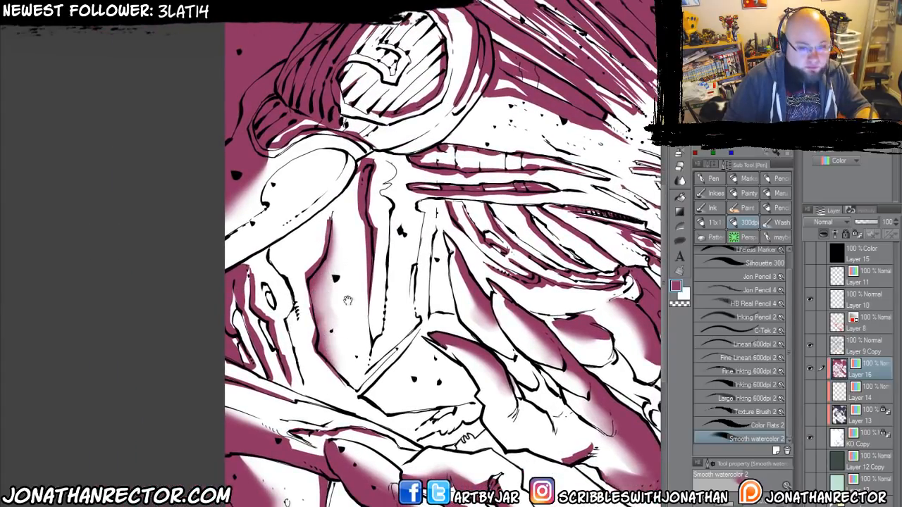
left_click_drag(659, 442, 316, 481)
left_click_drag(512, 224, 517, 245)
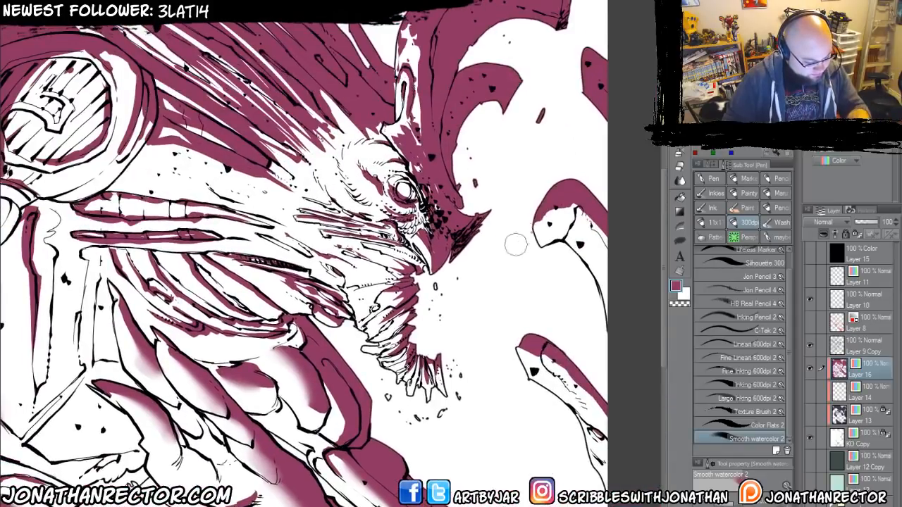
left_click_drag(545, 211, 580, 212)
left_click_drag(594, 301, 667, 380)
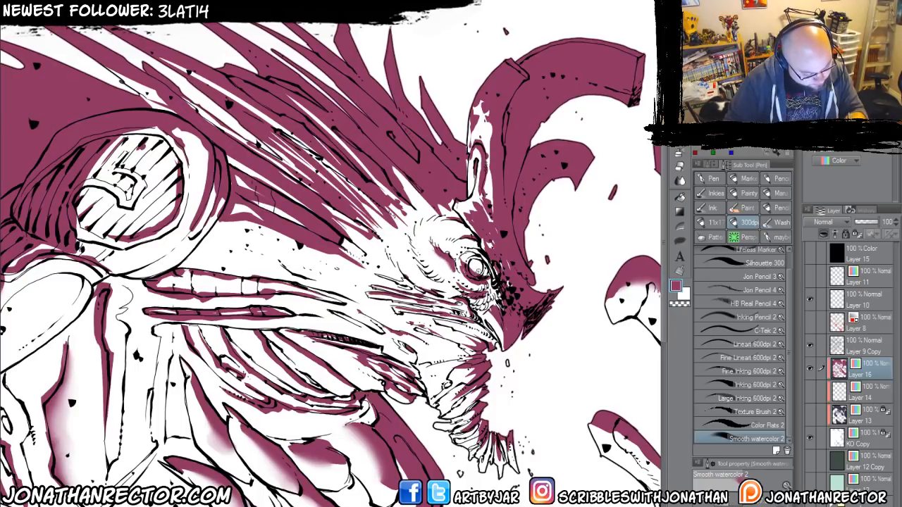
Soften the plum shadow edges along the ribs with the Smooth watercolor 2 brush.
key("e")
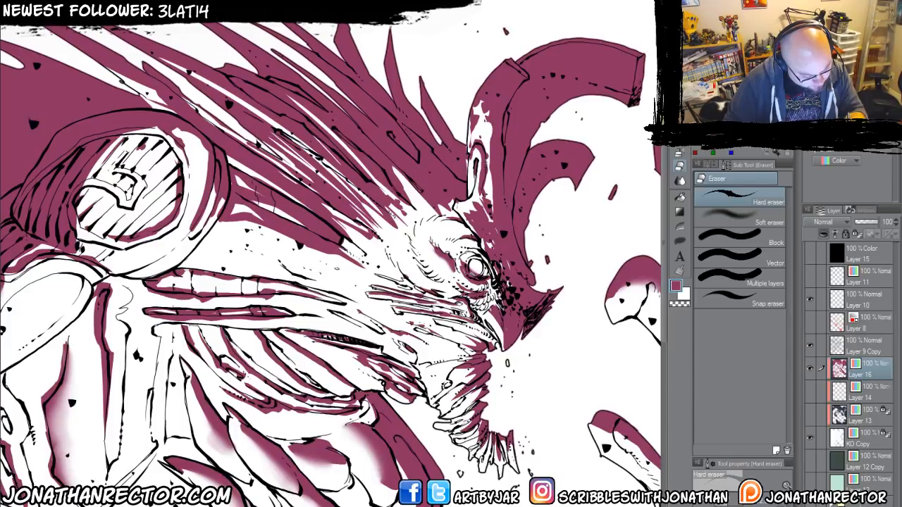
left_click_drag(335, 339, 293, 255)
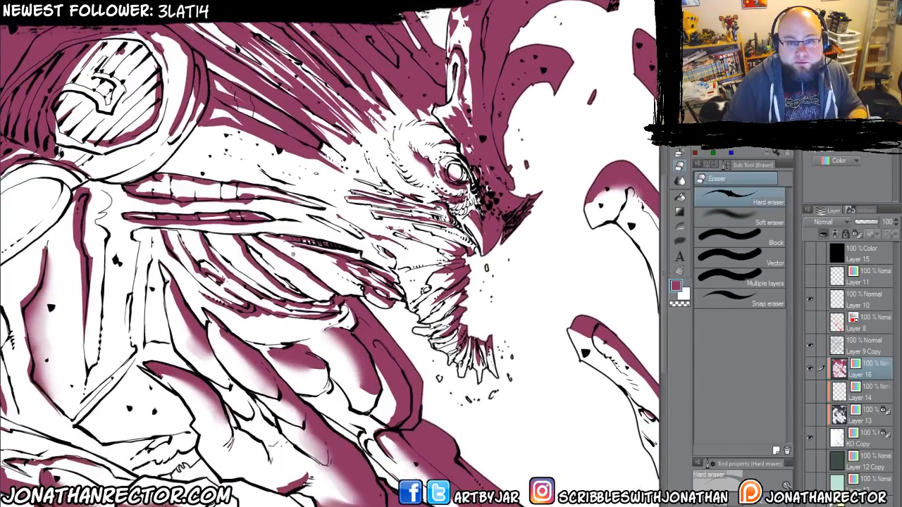
key("p")
left_click_drag(287, 300, 321, 238)
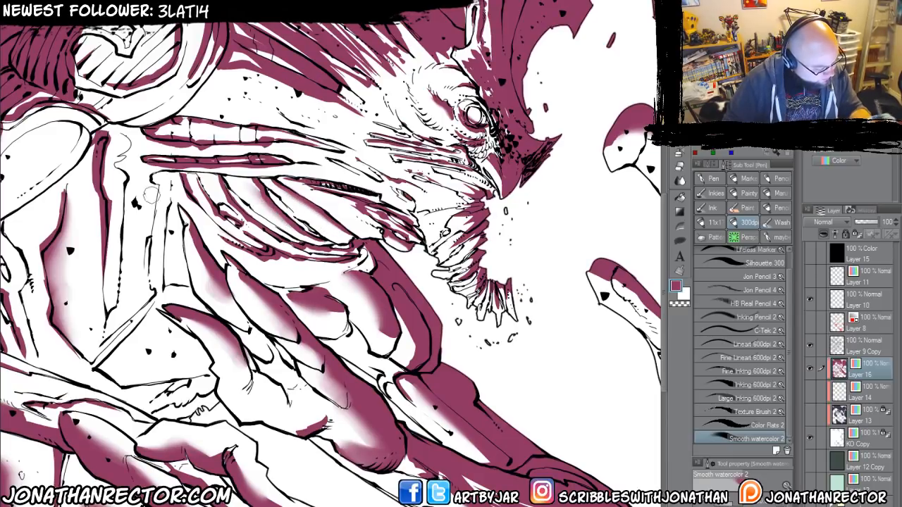
Fill the KO Copy silhouette with plum and show Layer 13 and Layer 14 above it.
scroll(133, 390, "down", 2)
left_click_drag(203, 450, 367, 346)
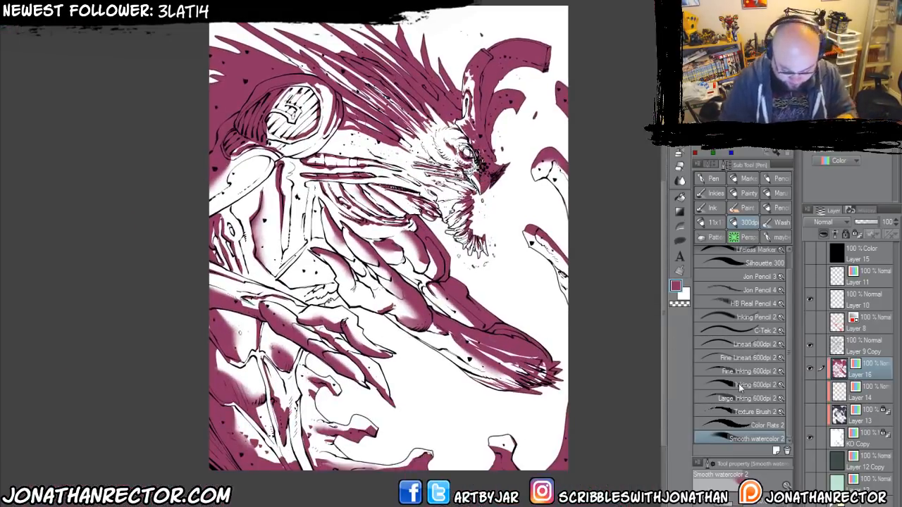
left_click(852, 434)
key("alt+Delete")
left_click(810, 414)
left_click(811, 395)
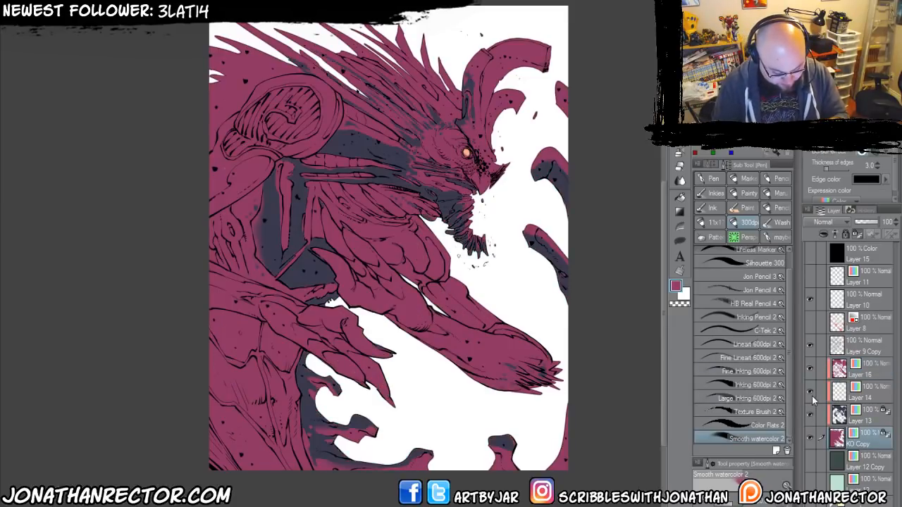
Recolour the Layer 16 shadows with lavender and set the layer's blending mode to Multiply.
left_click(866, 371)
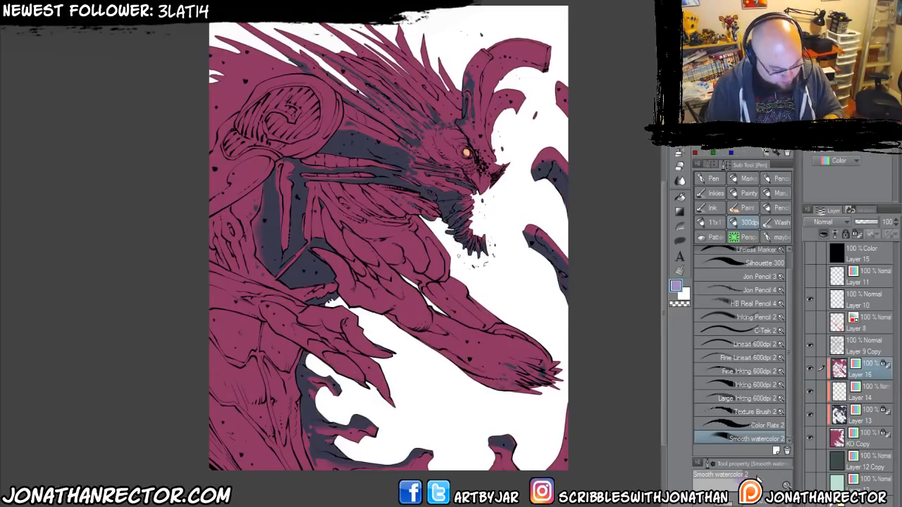
key("alt+Delete")
left_click_drag(265, 394, 321, 393)
left_click(812, 223)
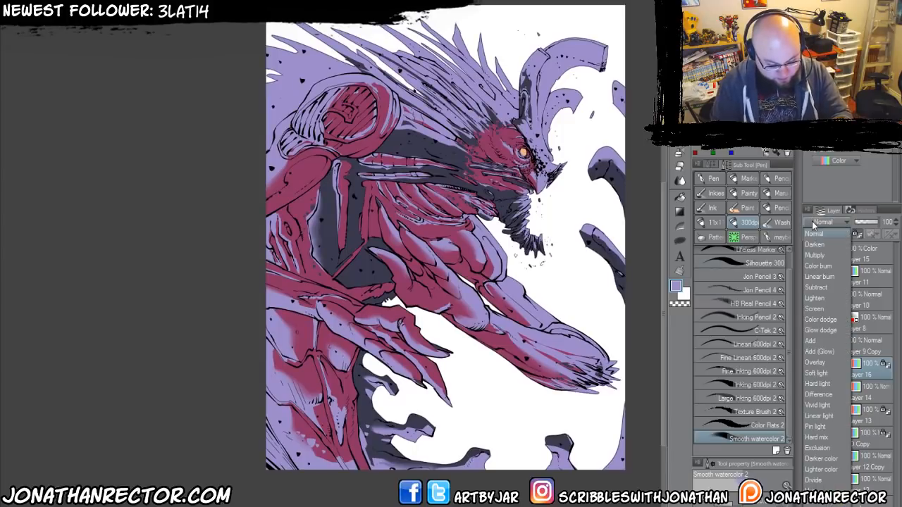
left_click(810, 255)
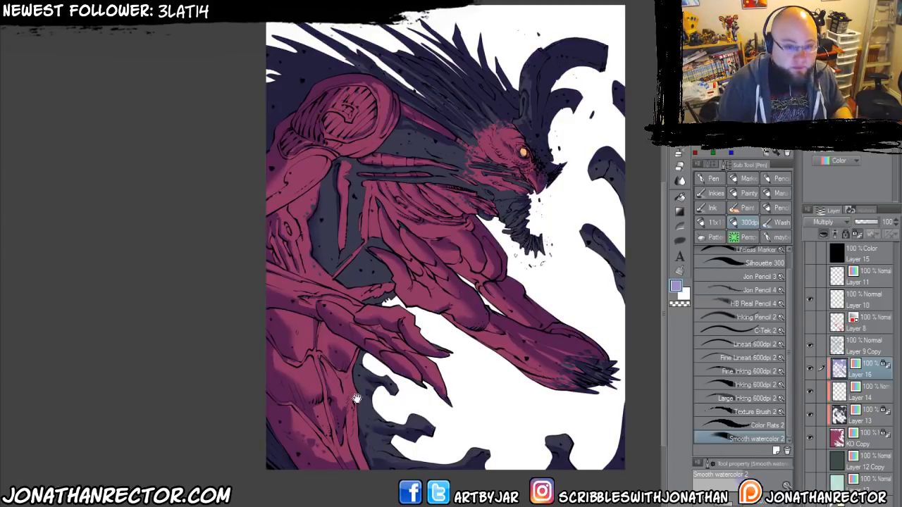
Compare the pale mint and dark green backgrounds behind the creature, and sample the mint as the drawing colour.
left_click_drag(356, 399, 345, 355)
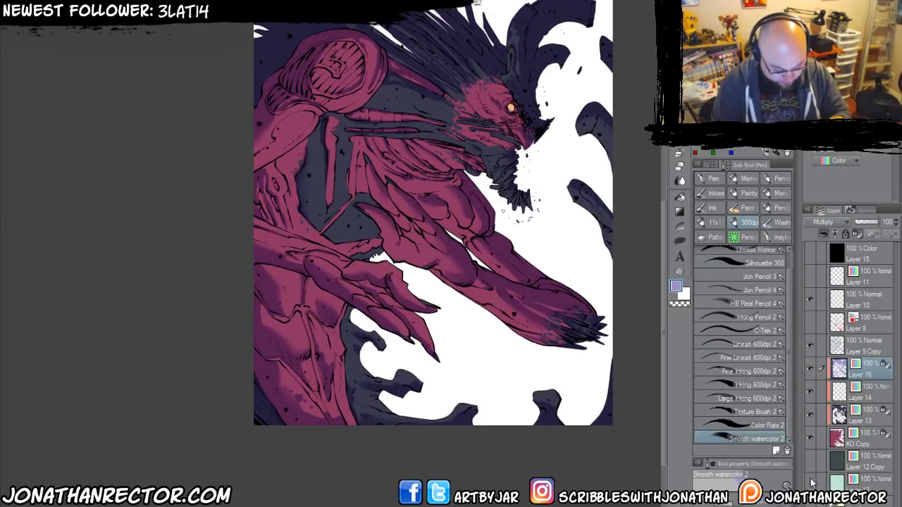
left_click(810, 483)
left_click(809, 465)
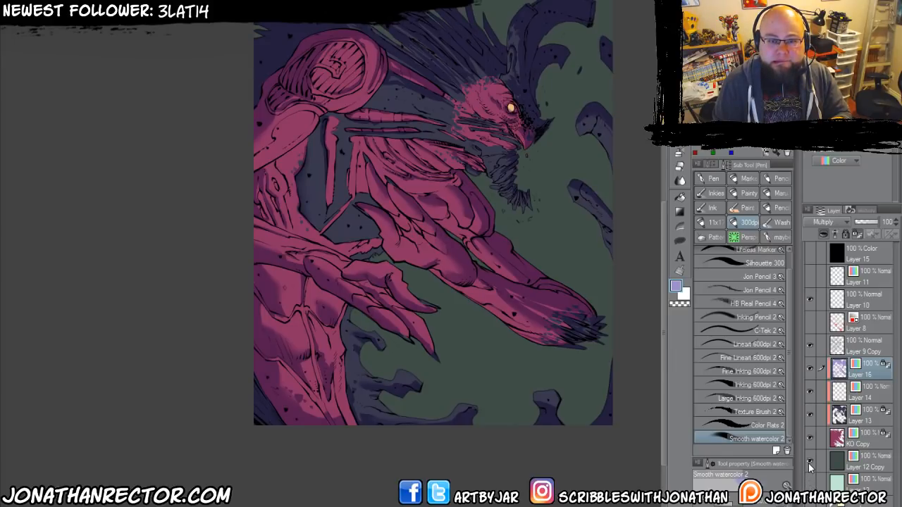
left_click(809, 465)
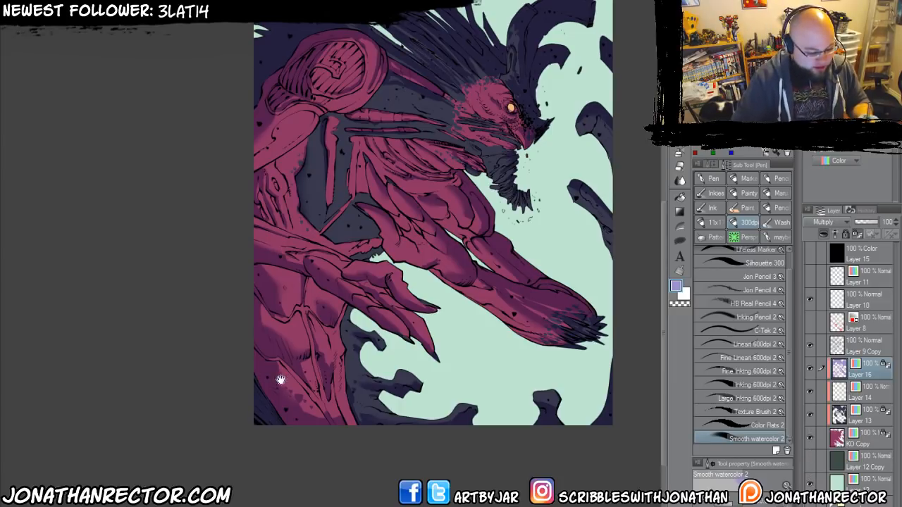
left_click_drag(280, 379, 288, 425)
key("i")
left_click(556, 421)
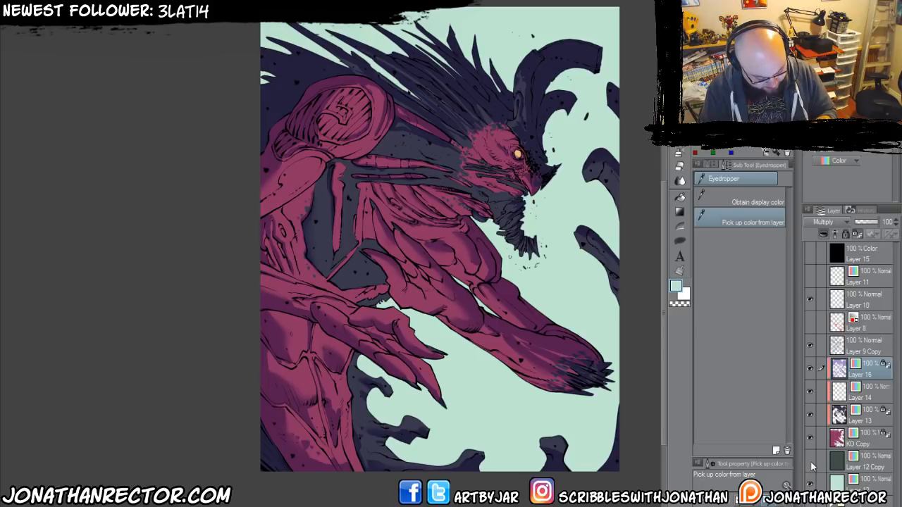
Replace the mint background with a duplicate of the dark green Layer 12 Copy, and add a layer above it with Color expression.
left_click(856, 461)
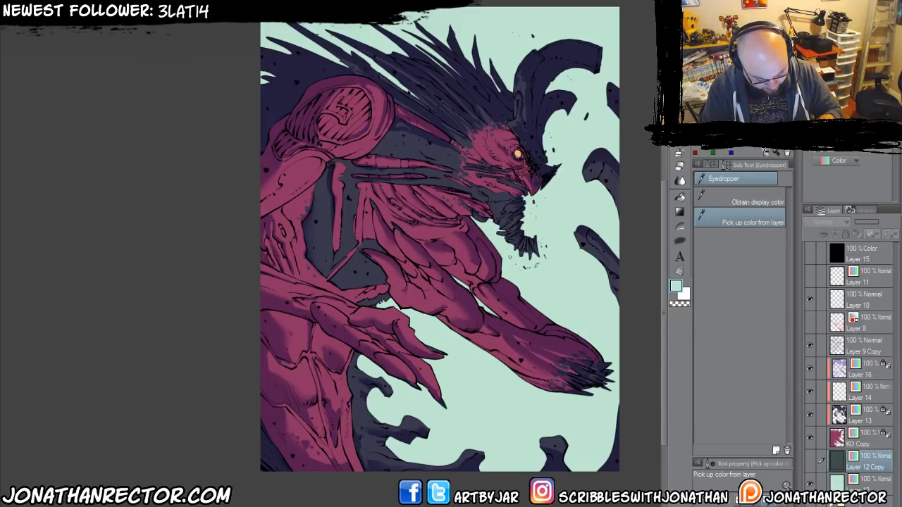
key("ctrl+j")
left_click(810, 504)
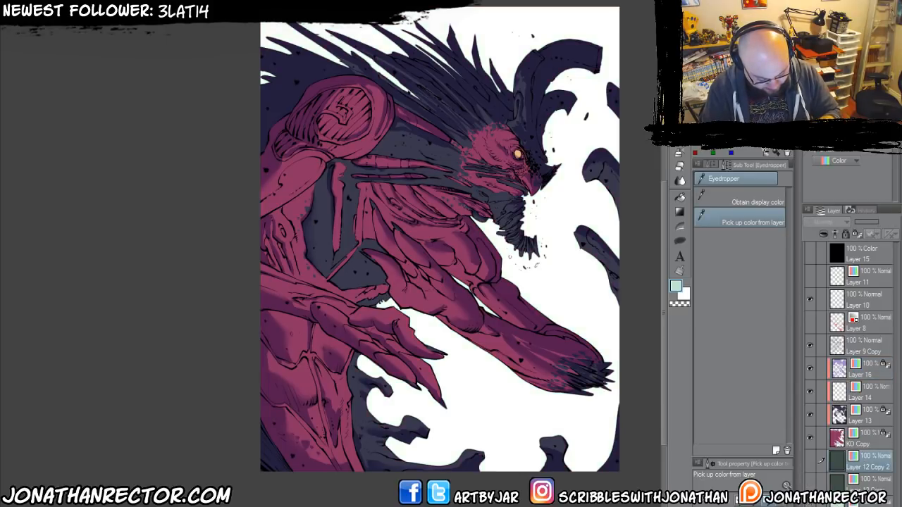
left_click(808, 465)
key("ctrl+shift+n")
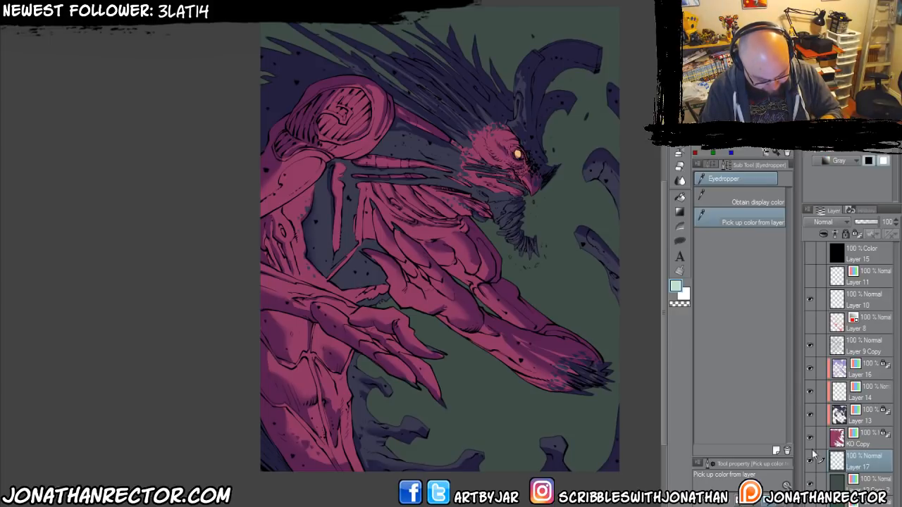
left_click(838, 161)
left_click(825, 172)
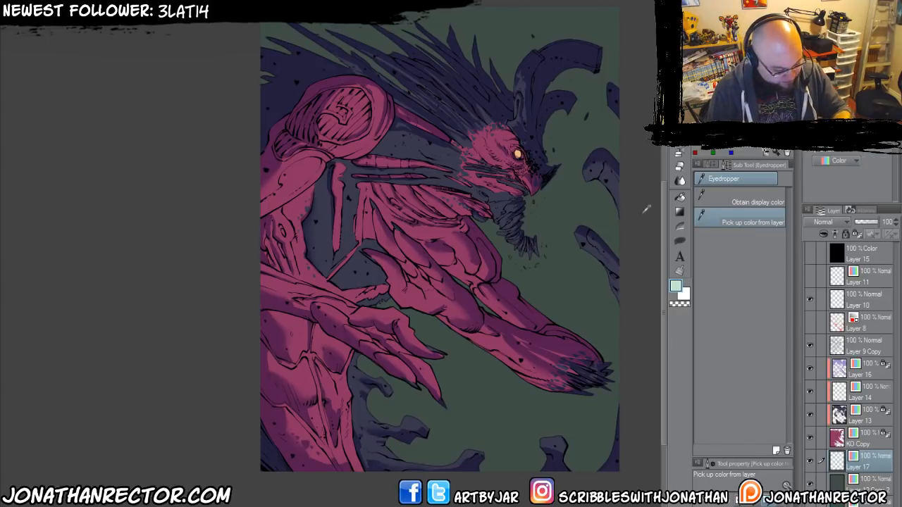
Airbrush a soft mint glow onto Layer 17 behind the creature's hands and face using the Soft airbrush.
key("b")
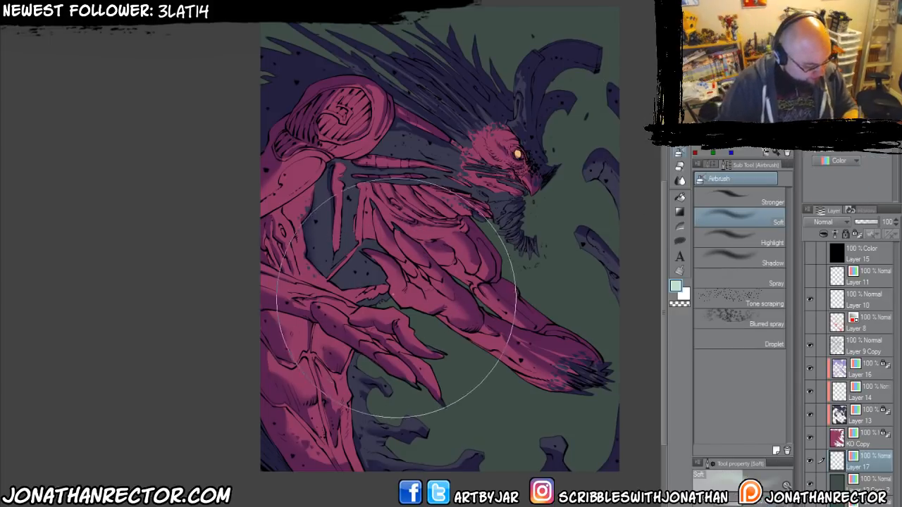
mouse_move(396, 296)
left_mouse_down()
mouse_move(373, 312)
mouse_move(433, 292)
mouse_move(423, 312)
mouse_move(389, 265)
mouse_move(453, 296)
left_mouse_up()
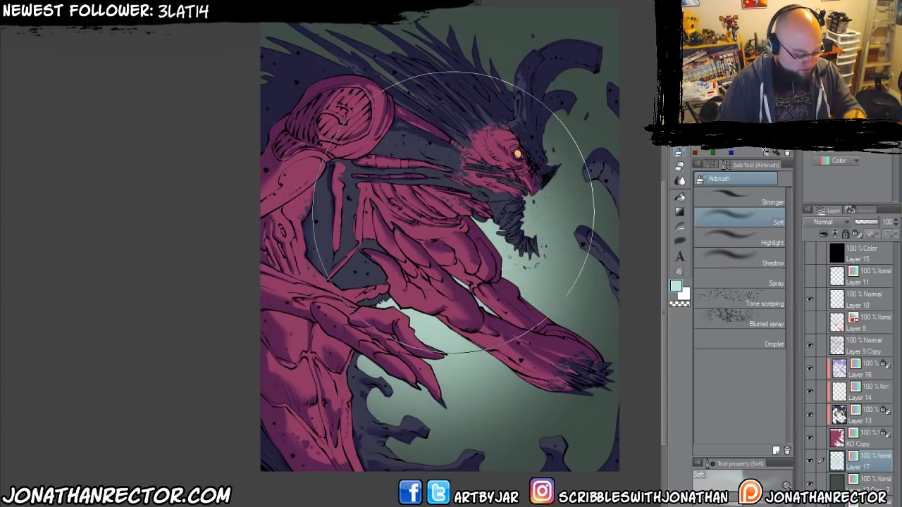
left_click_drag(453, 212, 420, 358)
key("bracketleft")
key("bracketleft")
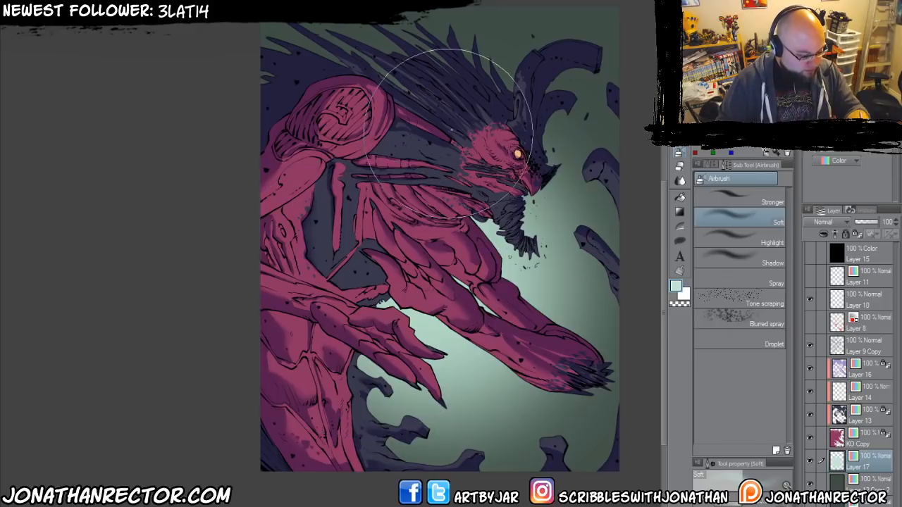
key("bracketleft")
key("bracketleft")
key("bracketleft")
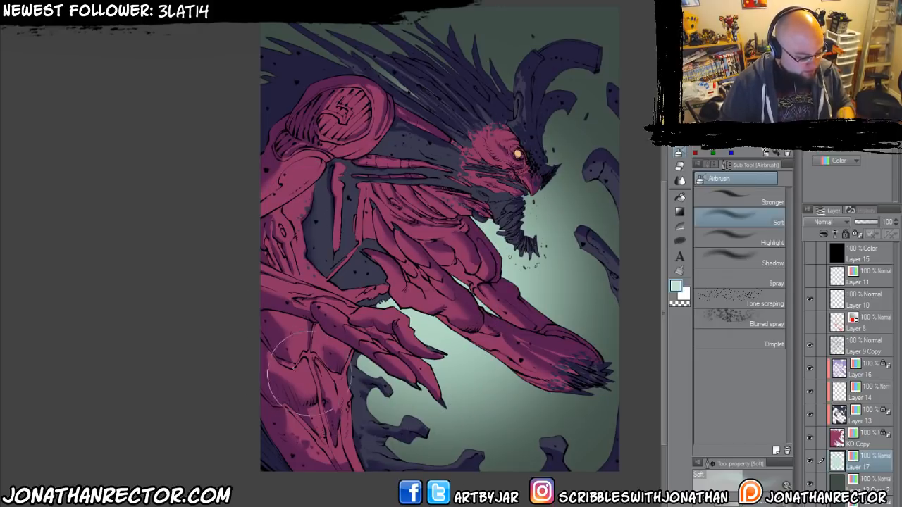
Show Layer 8, recolour its energy orb and streaks pale yellow based on the eye's colour, and set its expression colour to Color.
left_click_drag(309, 375, 301, 332)
left_click(810, 322)
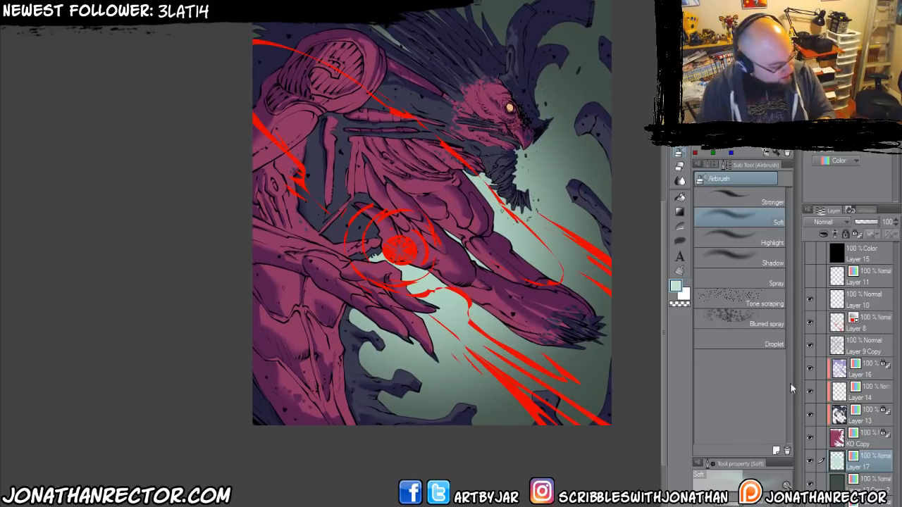
left_click(867, 328)
left_click_drag(359, 327, 355, 380)
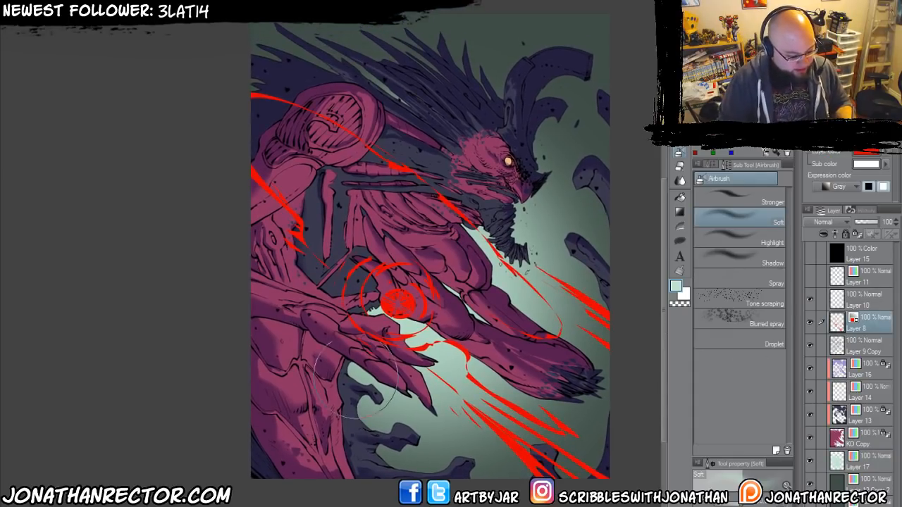
key("i")
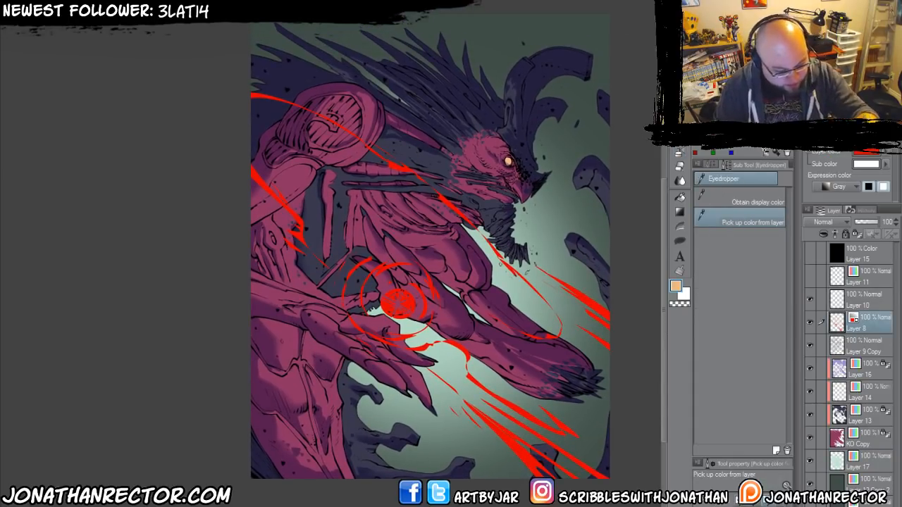
left_click(508, 162)
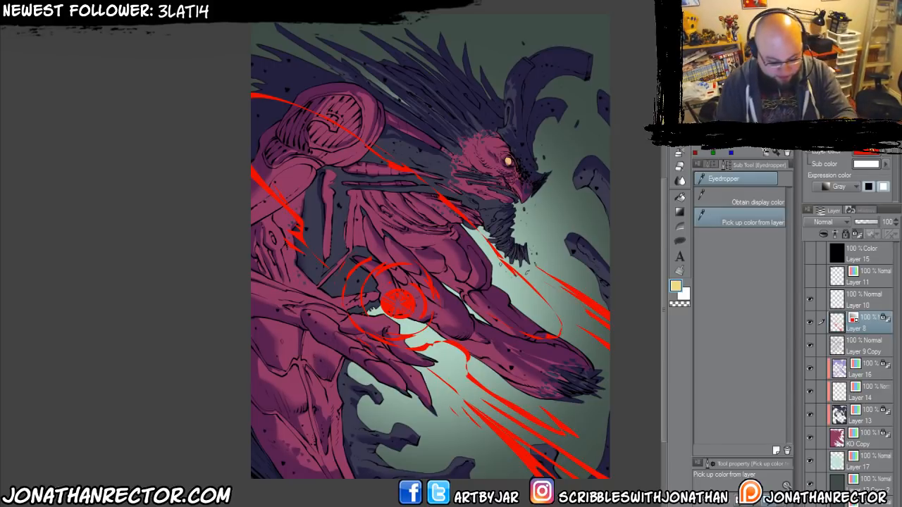
left_click(825, 162)
left_click(825, 162)
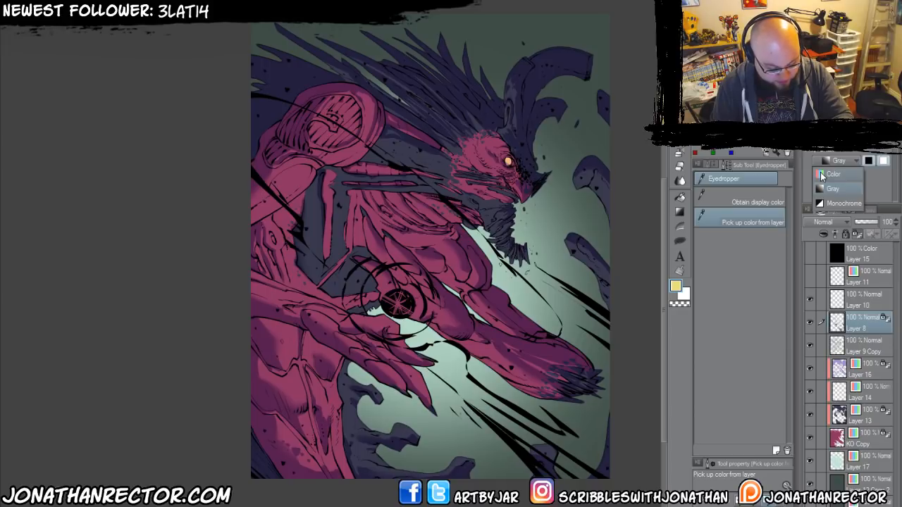
left_click(821, 175)
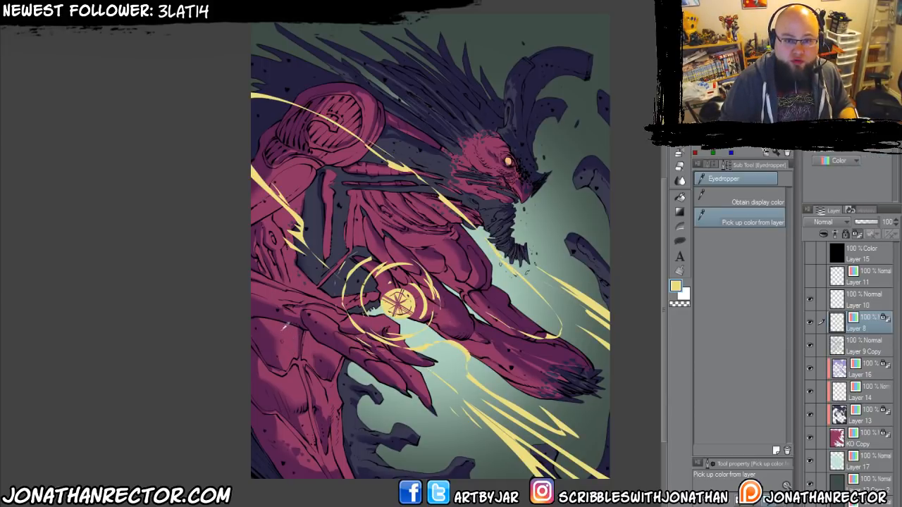
Make Layer 8's transparent areas paintable and fill the energy orb solid pale yellow with the Large Inking 600dpi 2 pen.
scroll(285, 327, "up", 5)
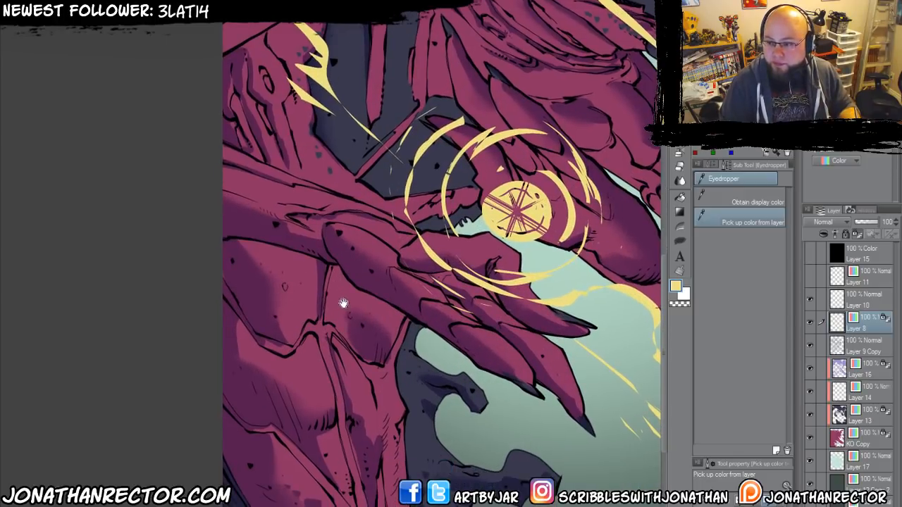
left_click_drag(391, 403, 389, 308)
key("p")
left_click_drag(436, 291, 307, 352)
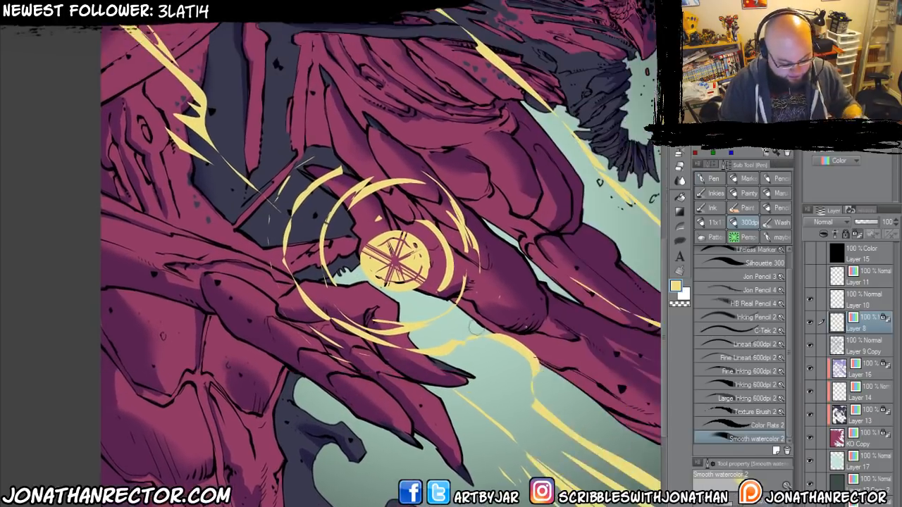
left_click(713, 399)
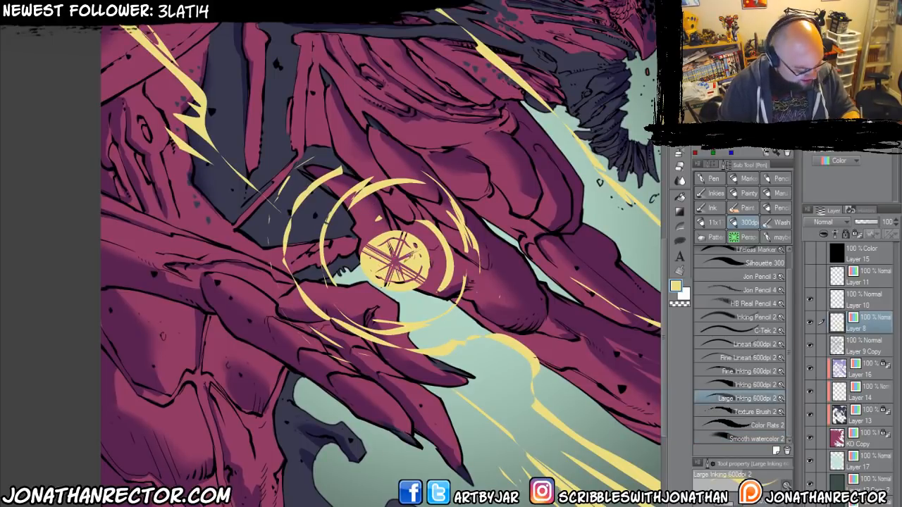
mouse_move(398, 268)
left_mouse_down()
mouse_move(391, 243)
mouse_move(420, 257)
mouse_move(405, 285)
left_mouse_up()
mouse_move(374, 282)
left_mouse_down()
mouse_move(377, 271)
mouse_move(395, 267)
left_mouse_up()
Dot small pale yellow energy specks around the orb and its rings, over the creature's hands.
left_click_drag(332, 300, 355, 357)
left_click_drag(421, 258, 407, 261)
left_click_drag(394, 211, 367, 200)
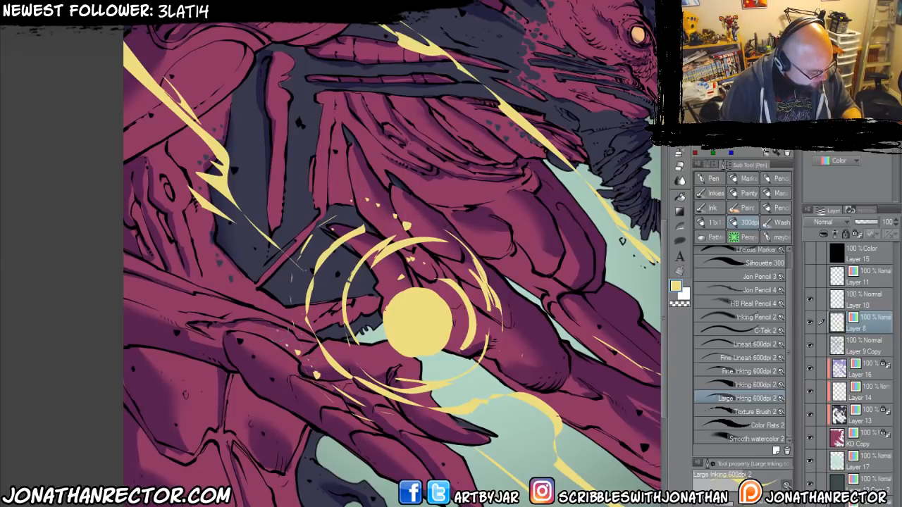
left_click_drag(491, 278, 515, 292)
mouse_move(497, 374)
left_mouse_down()
mouse_move(475, 401)
mouse_move(455, 392)
left_mouse_up()
Ink thin pale yellow lines along the shoulder streak and forearm loop, plus a fine arc around the orb.
key("ctrl+minus")
key("ctrl+minus")
left_click_drag(210, 255, 278, 308)
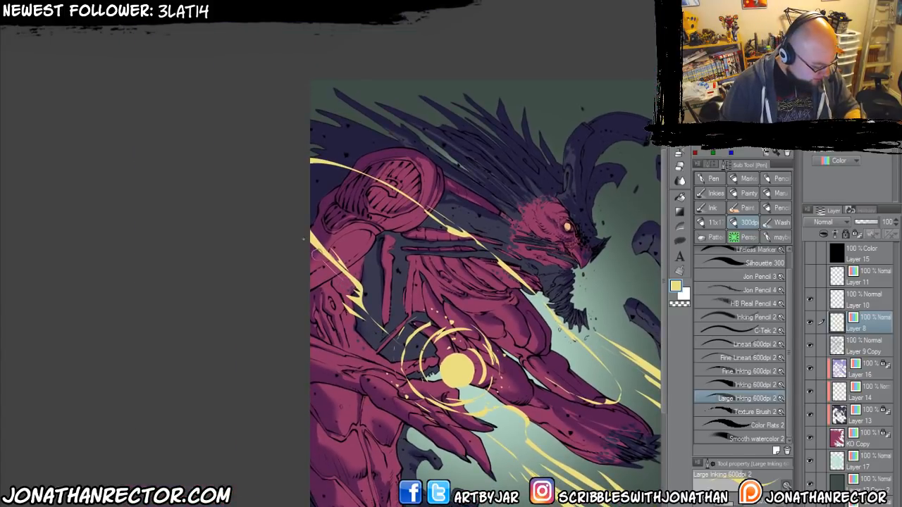
left_click_drag(306, 177, 250, 160)
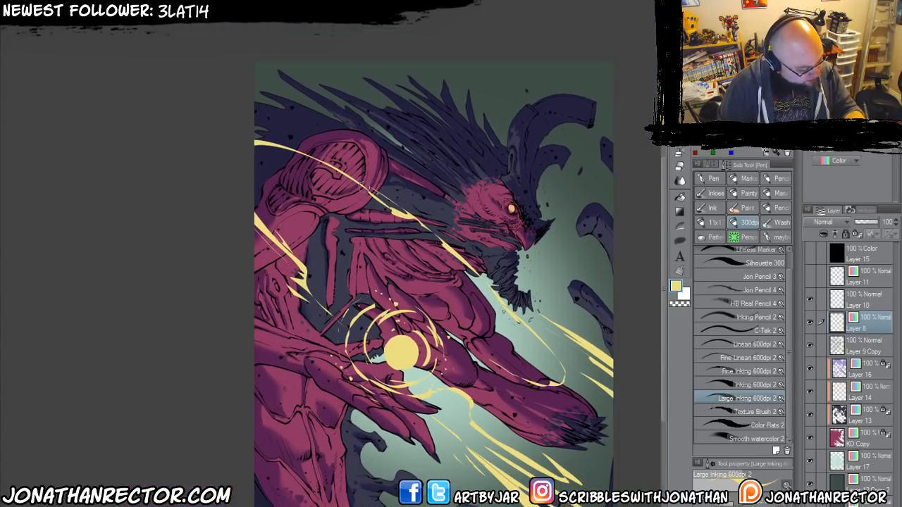
mouse_move(410, 212)
left_mouse_down()
mouse_move(310, 149)
mouse_move(282, 170)
mouse_move(413, 206)
mouse_move(210, 136)
mouse_move(233, 125)
left_mouse_up()
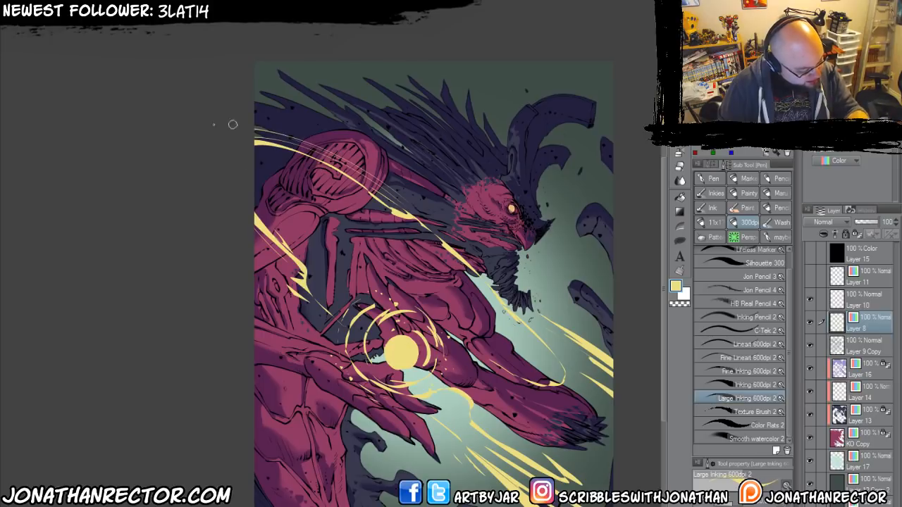
mouse_move(406, 209)
left_mouse_down()
mouse_move(540, 331)
mouse_move(526, 385)
mouse_move(499, 384)
mouse_move(463, 363)
mouse_move(436, 305)
left_mouse_up()
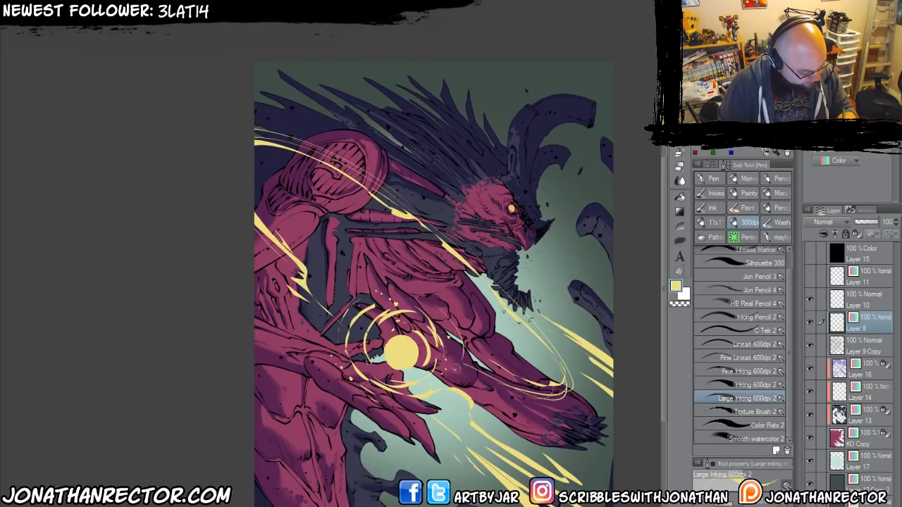
mouse_move(459, 369)
left_mouse_down()
mouse_move(369, 280)
mouse_move(328, 364)
mouse_move(390, 406)
mouse_move(306, 369)
mouse_move(293, 349)
left_mouse_up()
Add thin pale yellow speed lines to the energy beams shooting from the orb to the artwork's lower right.
left_click_drag(539, 315, 448, 242)
left_click_drag(442, 383, 545, 455)
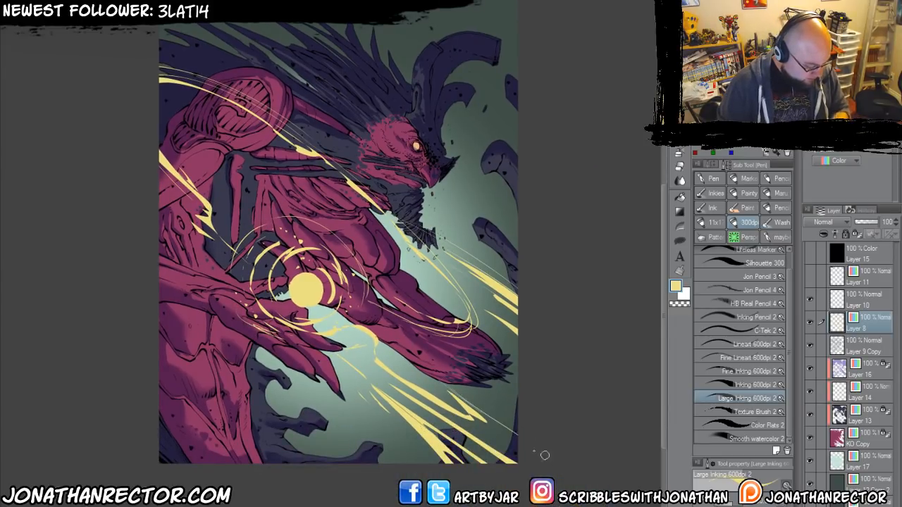
mouse_move(401, 392)
left_mouse_down()
mouse_move(501, 453)
mouse_move(474, 455)
left_mouse_up()
left_click_drag(429, 428, 475, 464)
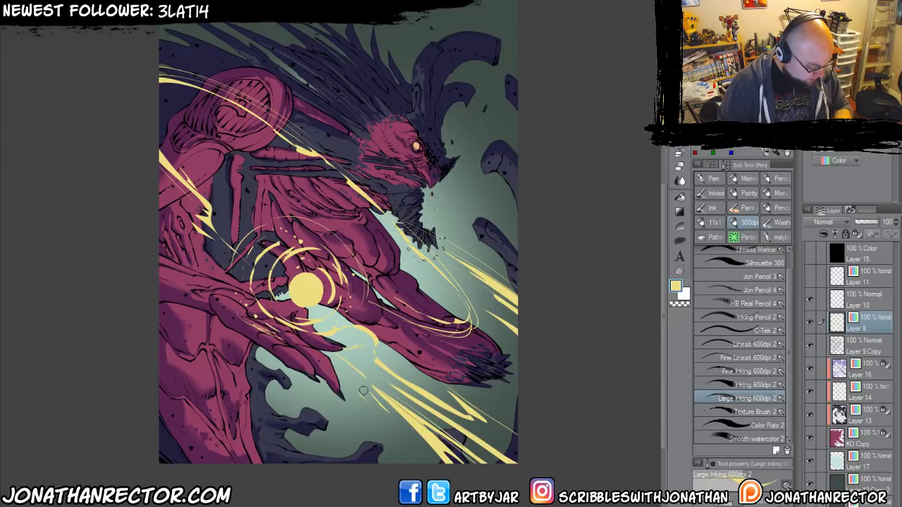
mouse_move(398, 421)
left_mouse_down()
mouse_move(442, 464)
mouse_move(430, 464)
left_mouse_up()
left_click_drag(363, 403, 412, 464)
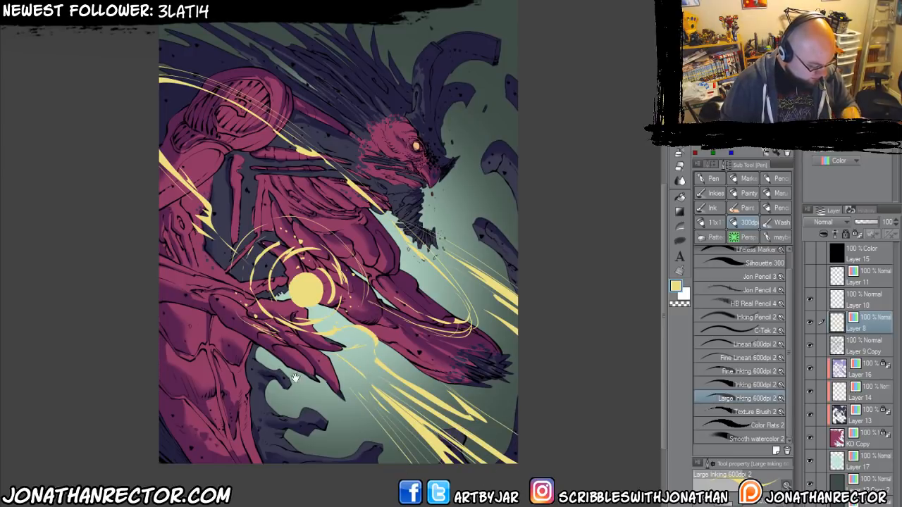
Draw fine pale yellow lines beside the streak over the shoulder and chest and the bolt across the upper arm.
left_click_drag(290, 370, 388, 468)
left_click_drag(461, 275, 260, 143)
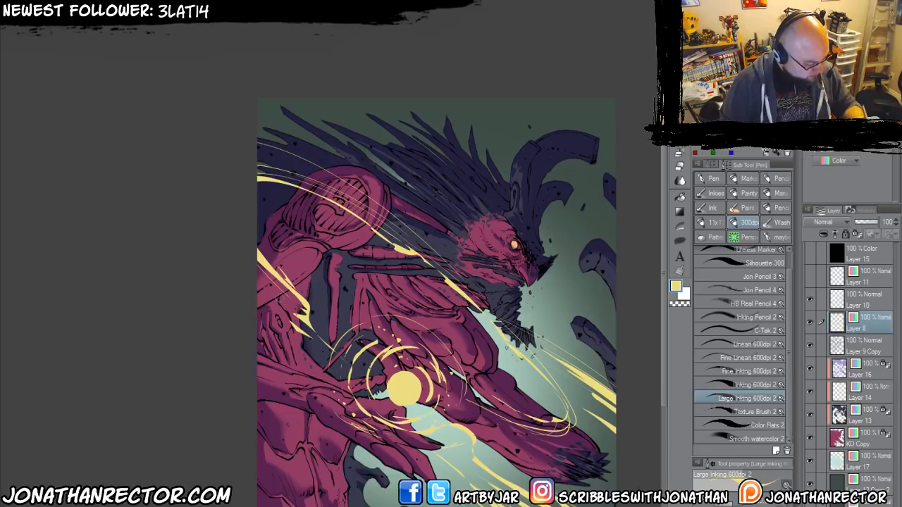
mouse_move(300, 318)
left_mouse_down()
mouse_move(215, 231)
mouse_move(256, 282)
left_mouse_up()
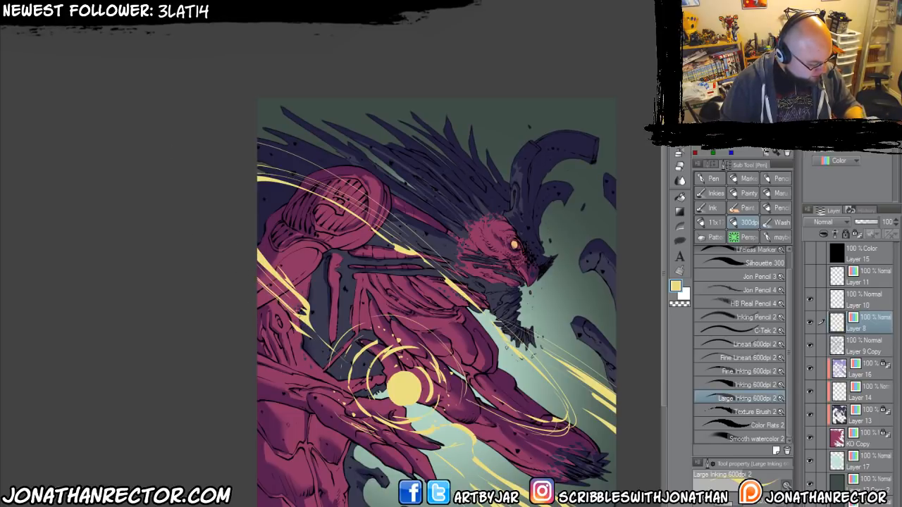
left_click_drag(287, 308, 214, 248)
left_click_drag(297, 331, 244, 291)
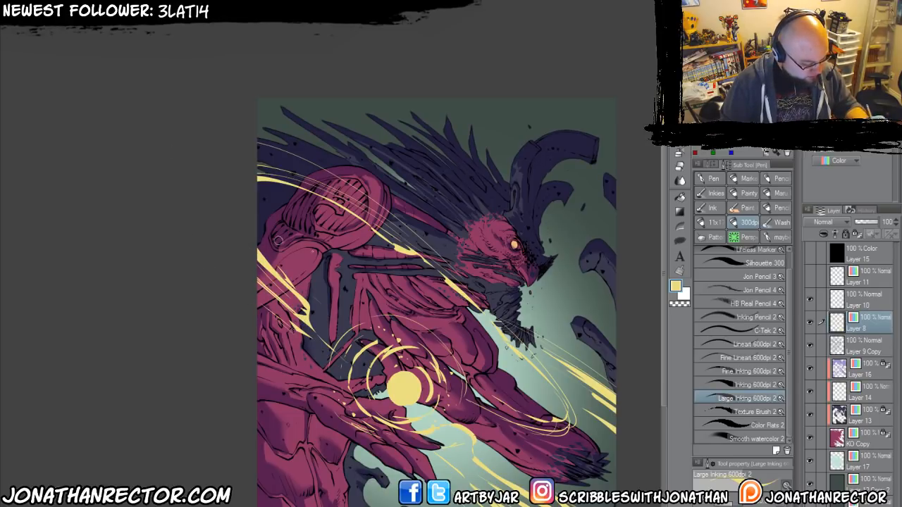
left_click_drag(489, 308, 412, 229)
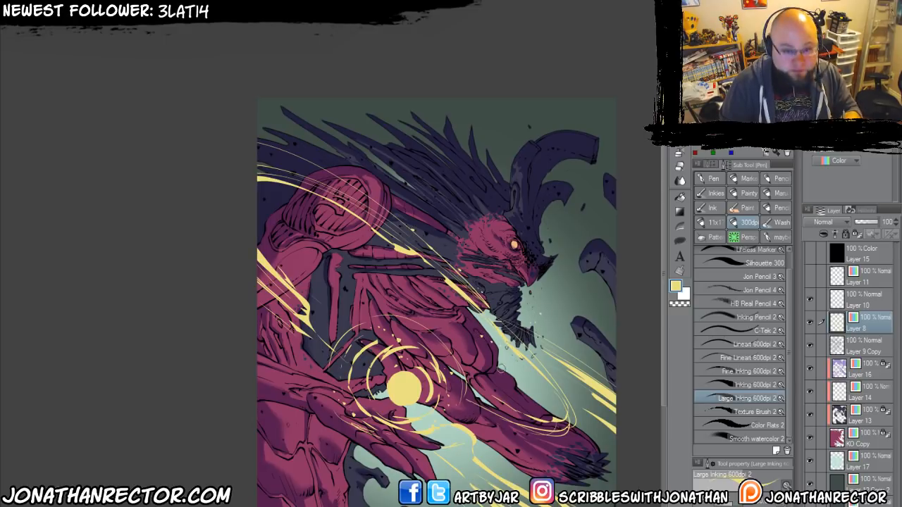
Lock Layer 8's transparent pixels and fill its energy effects with a brighter, saturated yellow.
left_click_drag(302, 404, 239, 338)
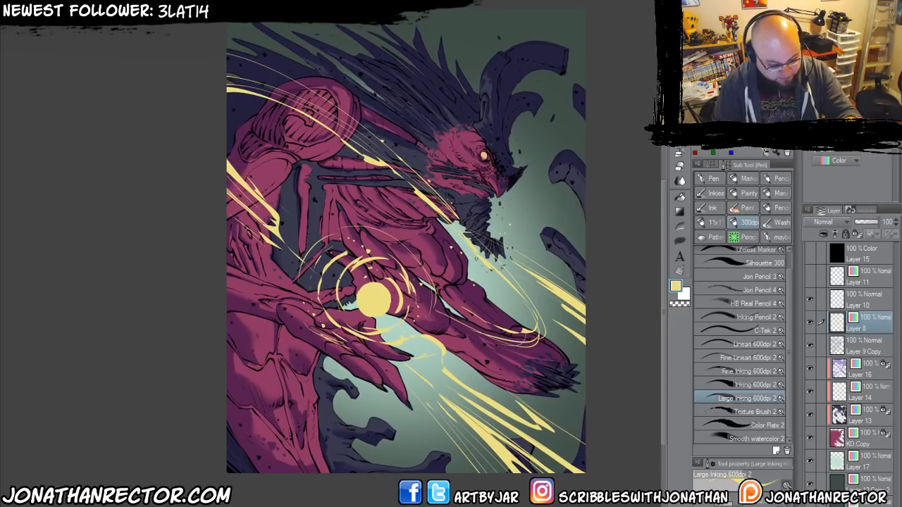
left_click(857, 234)
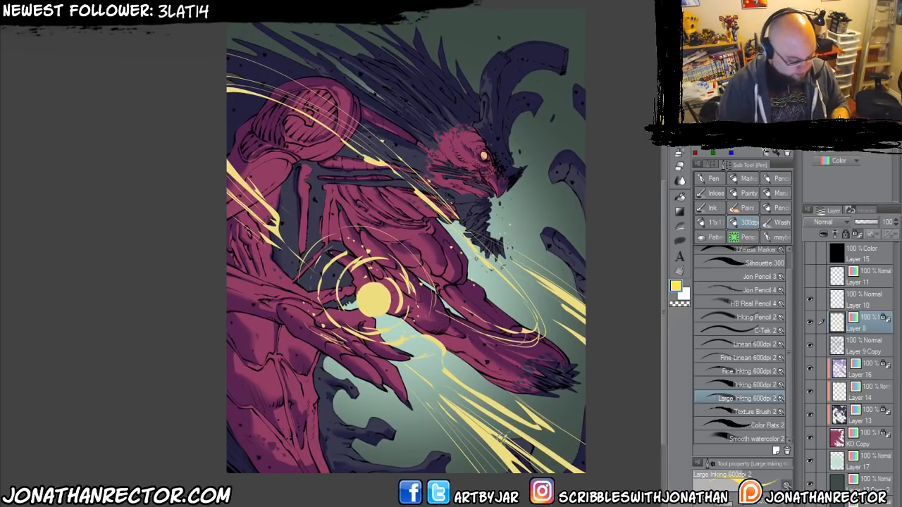
key("alt+Delete")
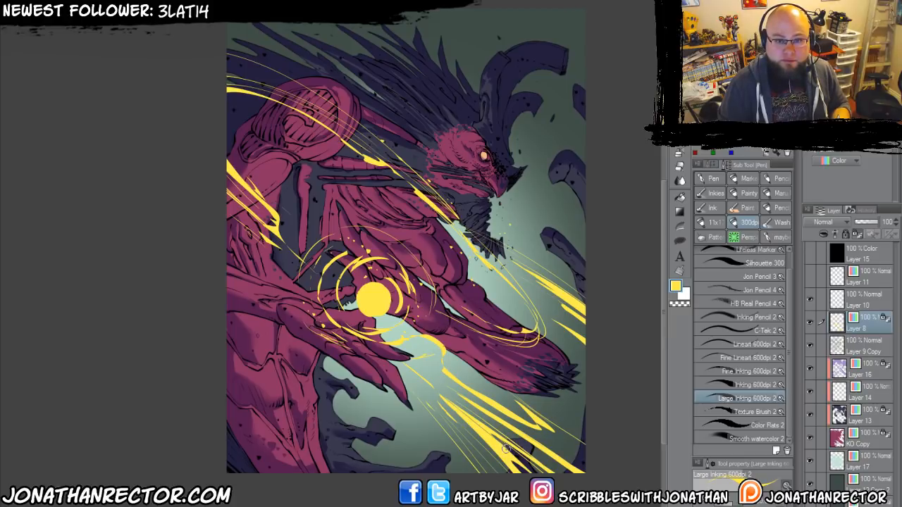
Try cyan, orange-red, magenta and blue fills on the energy effects, undoing each one.
left_click(740, 136)
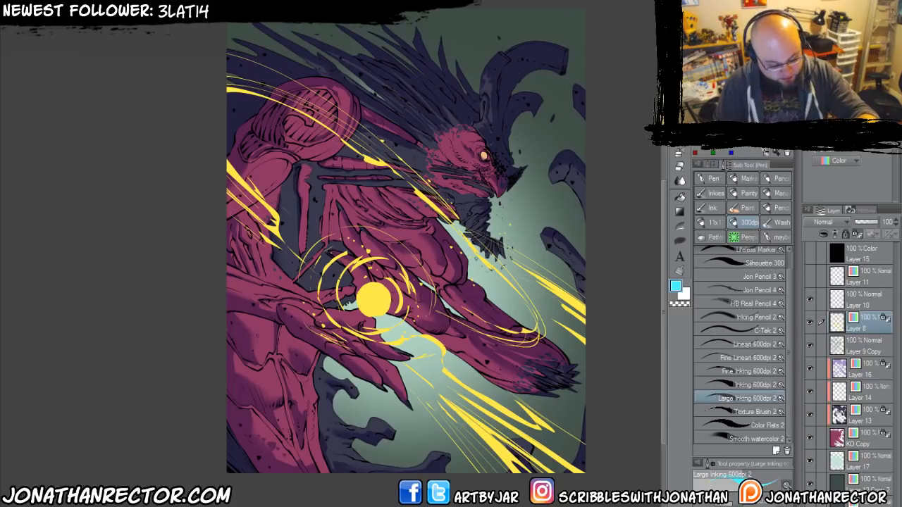
key("alt+Delete")
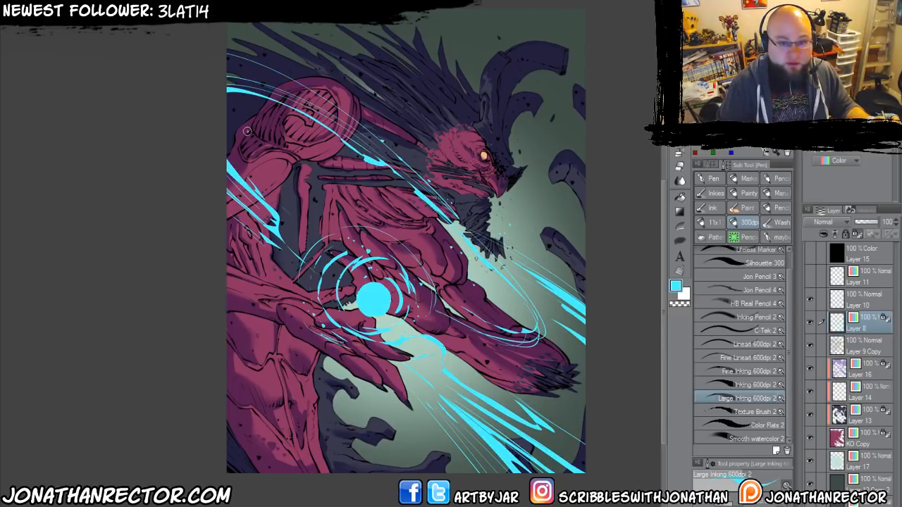
key("ctrl+z")
left_click(740, 120)
key("alt+Delete")
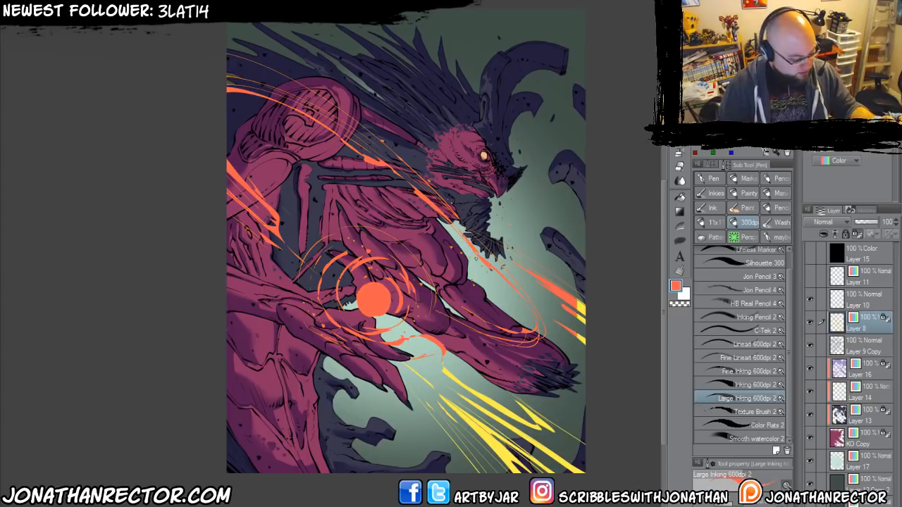
key("ctrl+z")
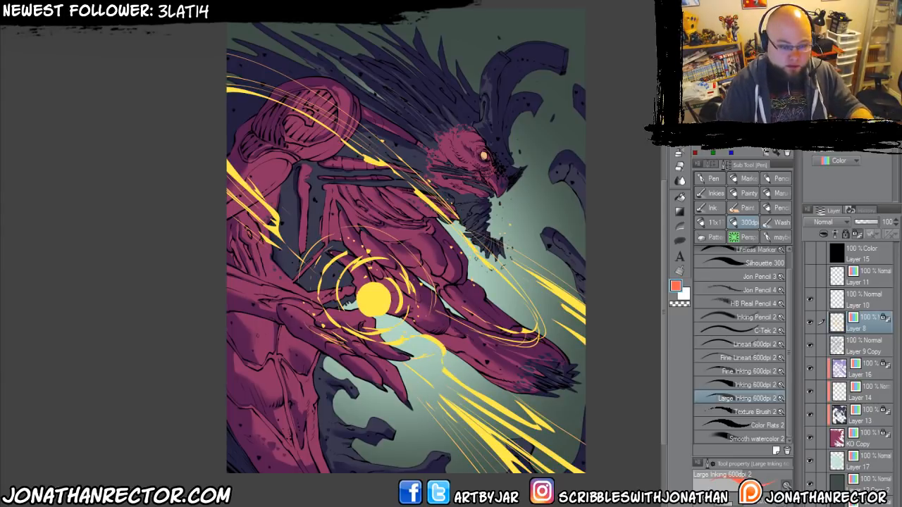
key("alt+Delete")
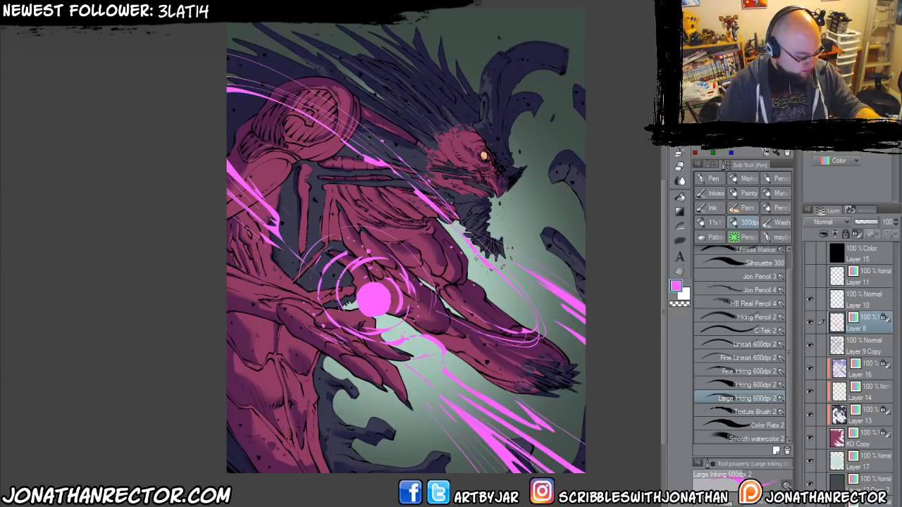
key("ctrl+z")
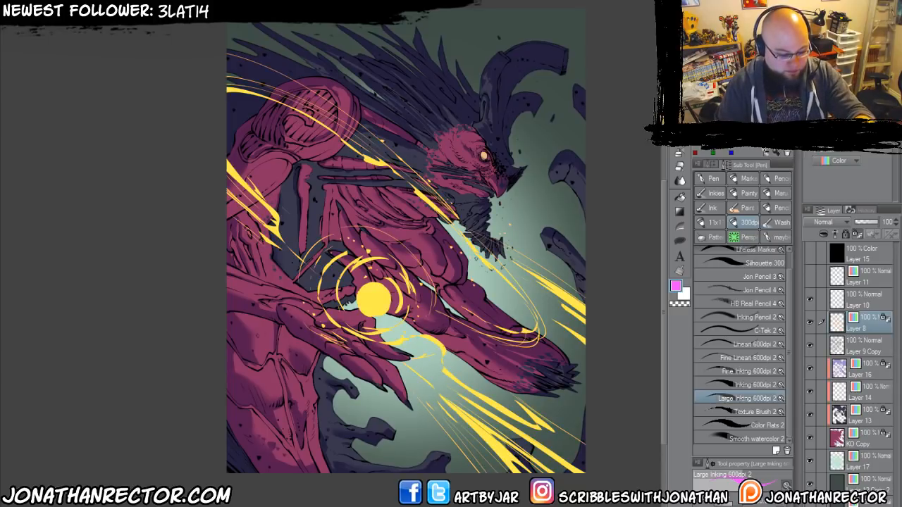
key("alt+Delete")
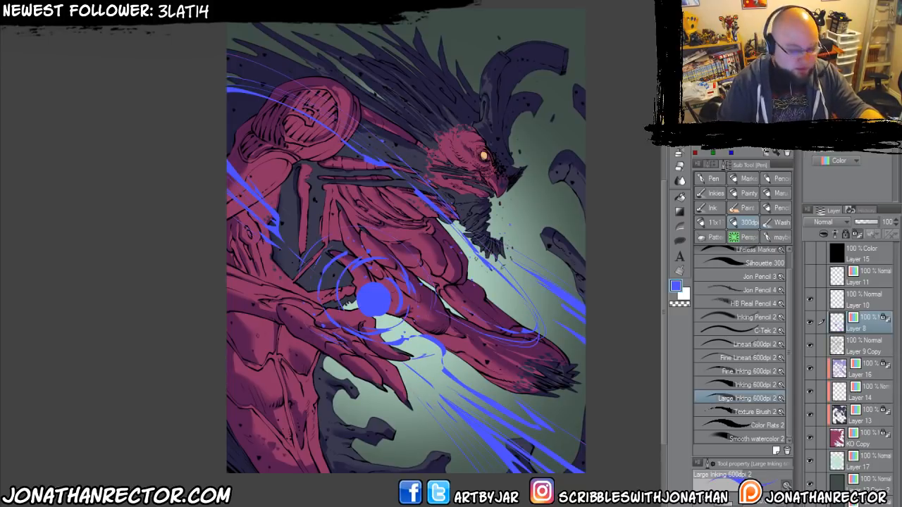
key("ctrl+z")
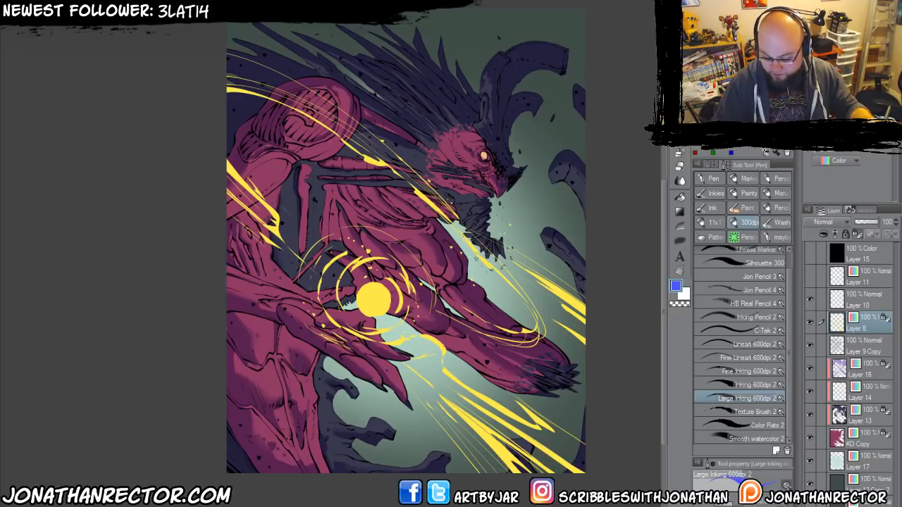
Shift the energy effects on Layer 8 from yellow to hot pink with a Hue/Saturation/Luminosity adjustment.
key("ctrl+u")
left_click(567, 435)
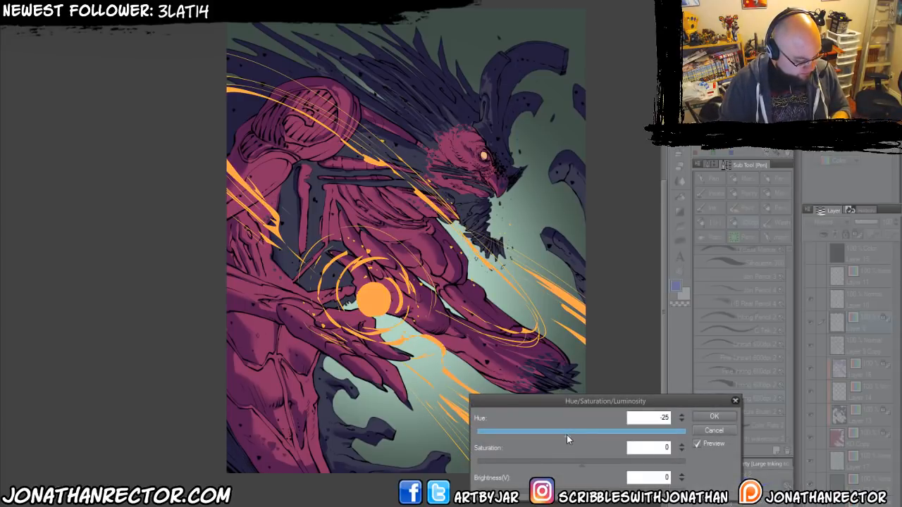
left_click(536, 432)
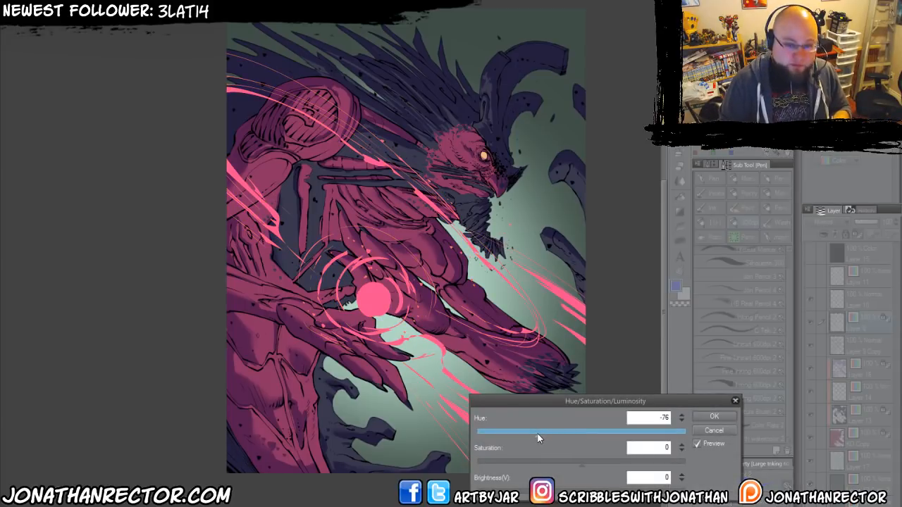
mouse_move(537, 433)
left_mouse_down()
mouse_move(517, 435)
mouse_move(608, 435)
mouse_move(643, 446)
mouse_move(541, 437)
left_mouse_up()
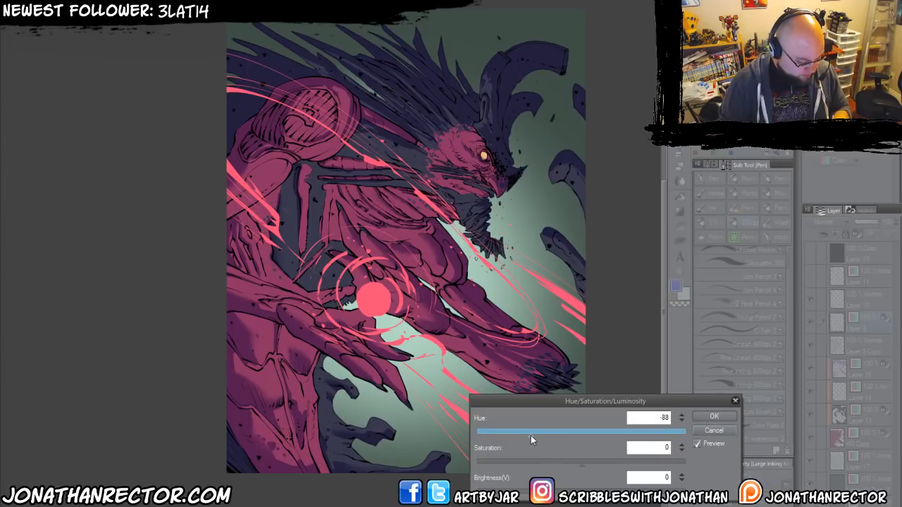
left_click(701, 418)
Add a new layer directly above Layer 9 Copy and set its expression colour to Color.
left_click_drag(327, 354, 349, 345)
left_click(852, 345)
key("ctrl+shift+n")
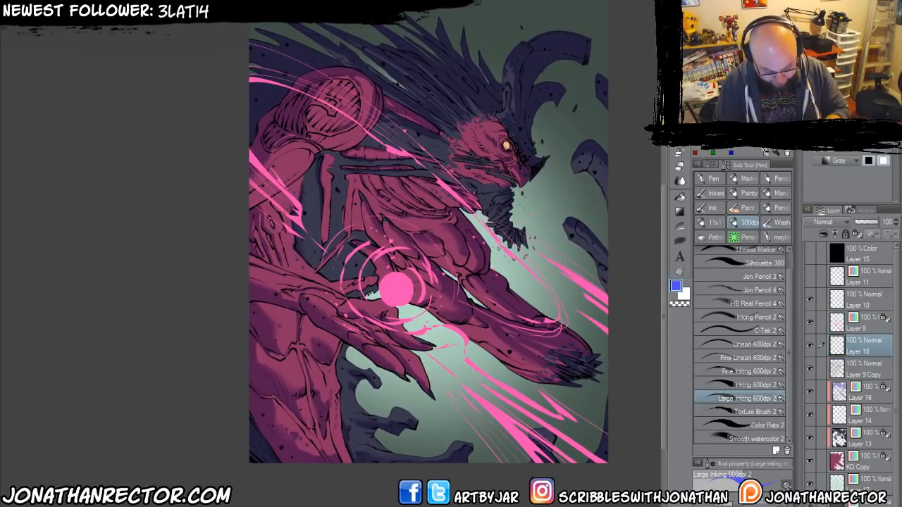
left_click(821, 162)
left_click(829, 173)
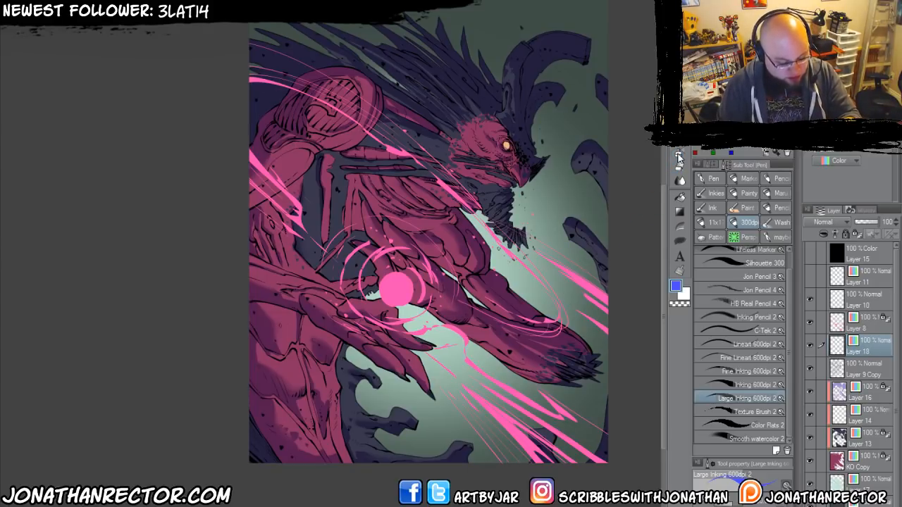
Airbrush a soft purple glow on Layer 18 around the orb, beams and streaks using the Soft airbrush.
left_click(679, 153)
left_click(393, 285, "alt")
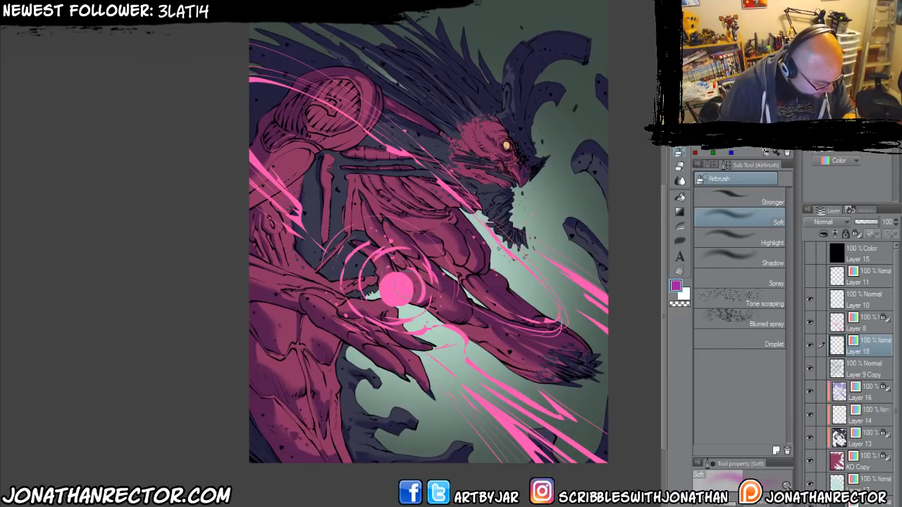
left_click_drag(396, 285, 393, 286)
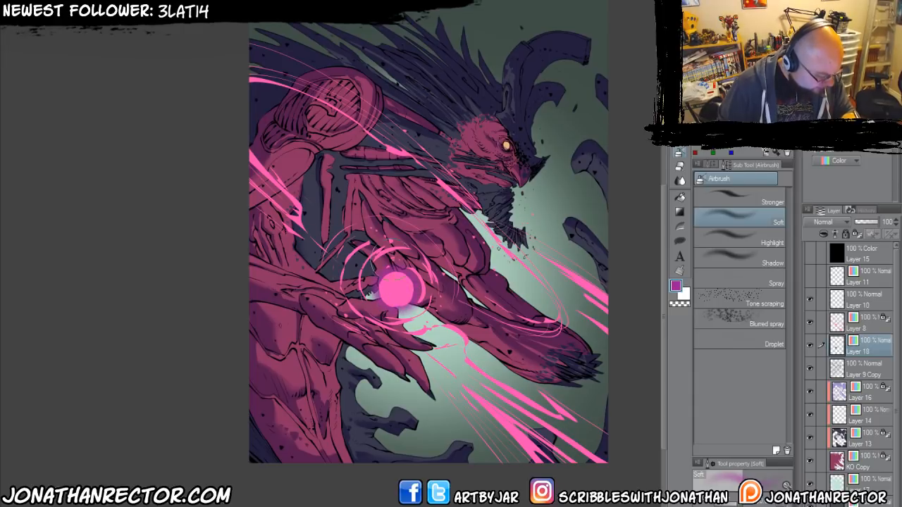
mouse_move(394, 243)
left_mouse_down()
mouse_move(399, 221)
mouse_move(383, 312)
mouse_move(416, 315)
left_mouse_up()
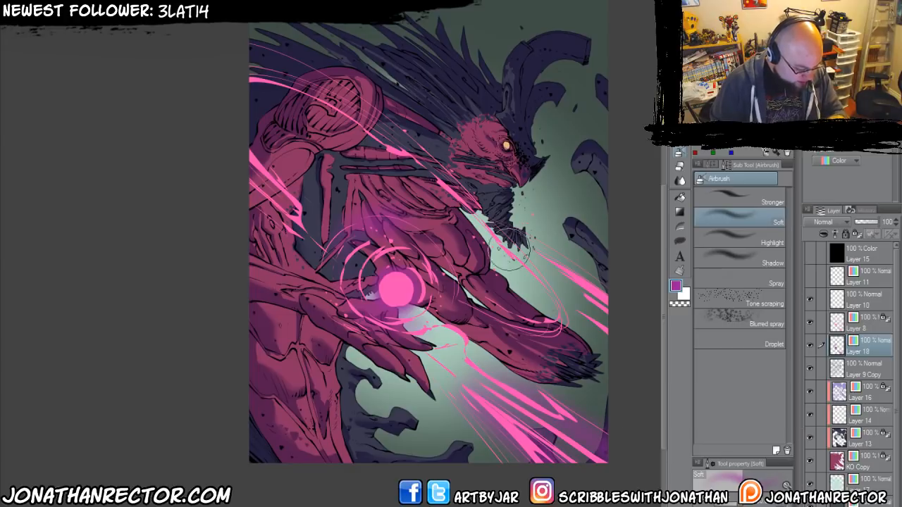
left_click_drag(218, 193, 291, 232)
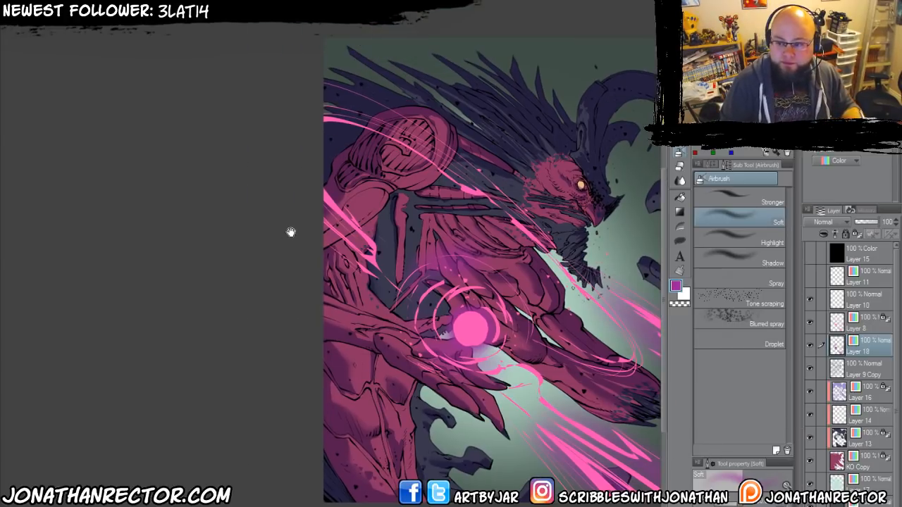
Extend the soft purple glow on Layer 18 along the upper streaks and, with a larger brush, around the orb.
left_click_drag(384, 121, 356, 117)
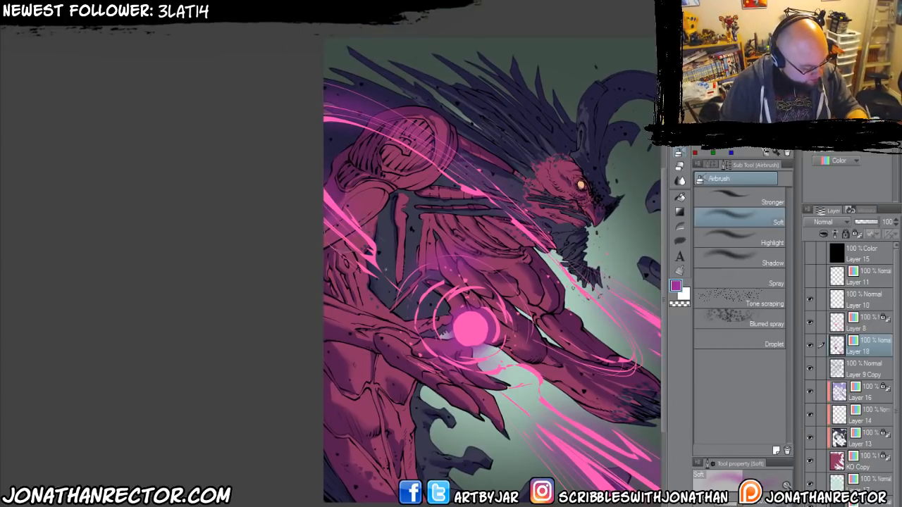
mouse_move(384, 324)
left_mouse_down()
mouse_move(299, 277)
mouse_move(257, 237)
left_mouse_up()
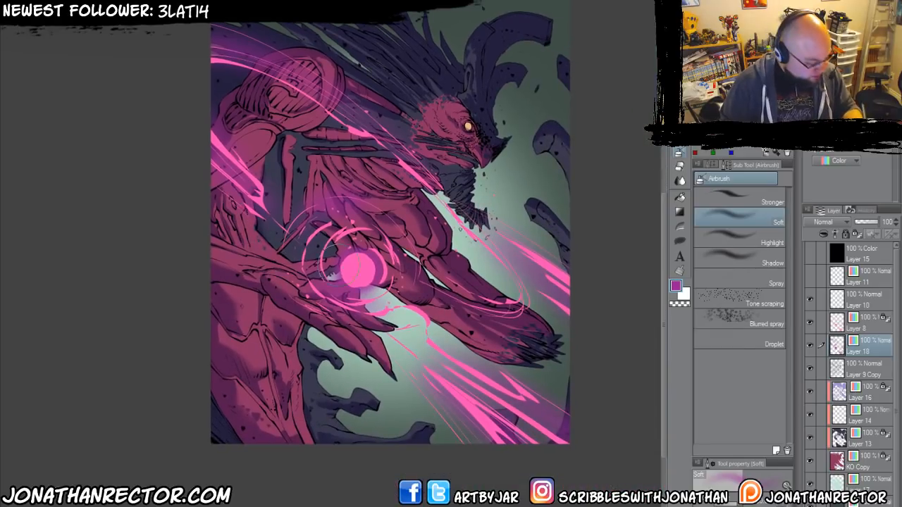
key("bracketright")
key("bracketright")
key("bracketright")
key("bracketright")
key("bracketright")
key("bracketright")
left_click_drag(372, 281, 356, 267)
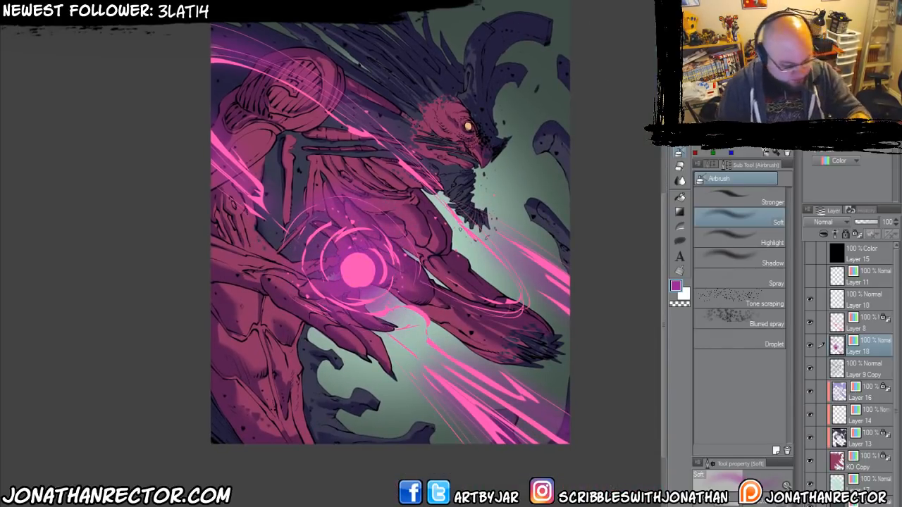
Airbrush a darker purple on Layer 18 directly around the orb to deepen the glow behind it.
left_click(744, 91)
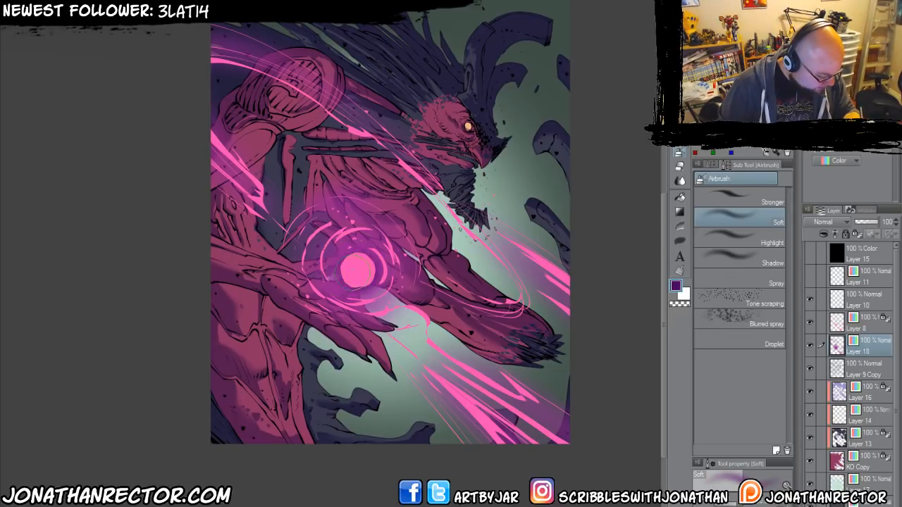
mouse_move(354, 269)
left_mouse_down()
mouse_move(381, 268)
mouse_move(375, 262)
mouse_move(387, 253)
left_mouse_up()
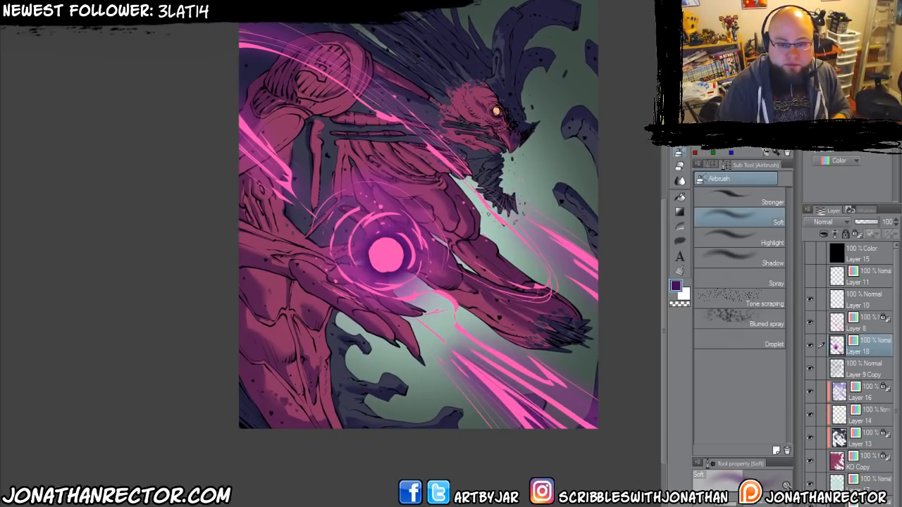
left_click_drag(478, 378, 458, 361)
Add a new layer above Layer 8, clip it to the layer below and set its expression colour to Color.
left_click(846, 323)
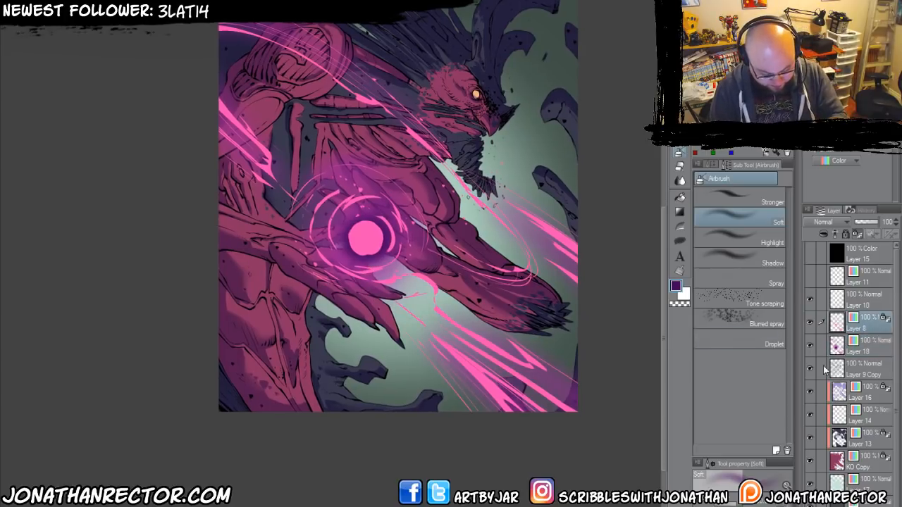
key("ctrl+shift+n")
left_click(823, 234)
left_click(827, 162)
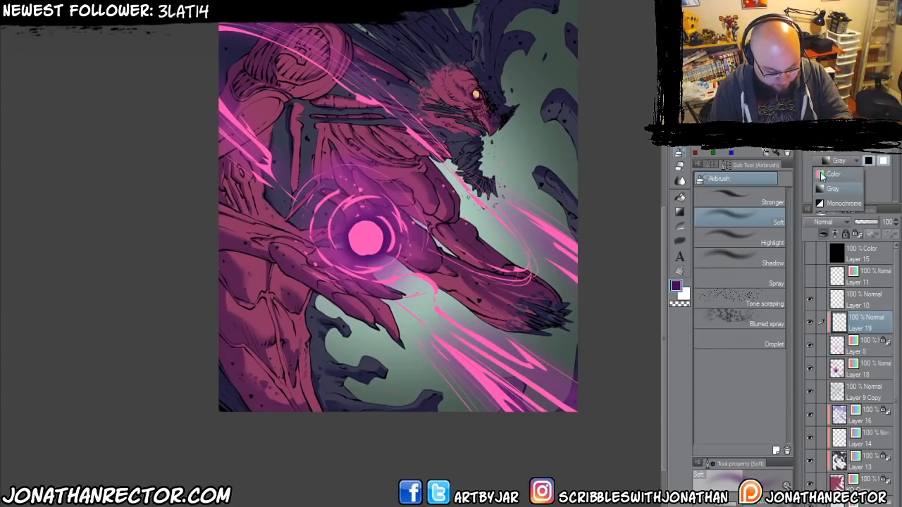
left_click(831, 174)
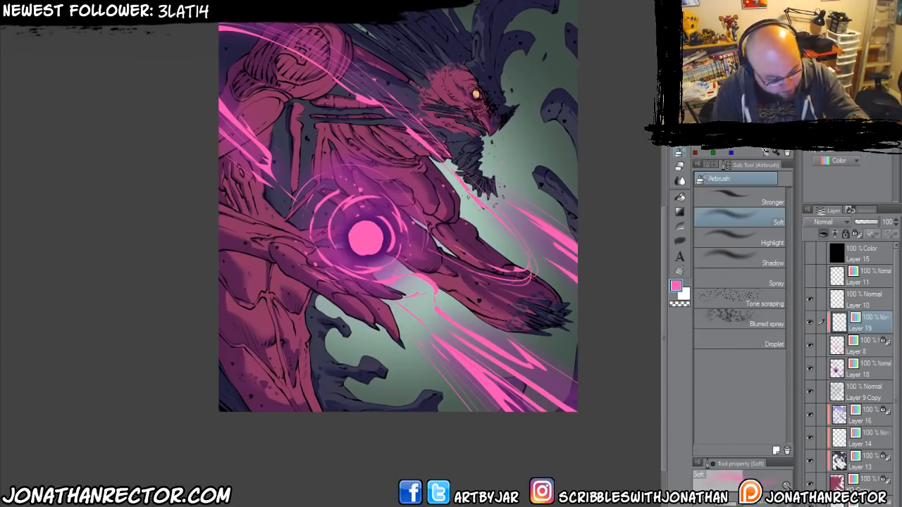
Airbrush light peach highlights on Layer 19 over the orb, its rings and the energy beams with the Soft airbrush.
left_click(743, 84)
left_click(743, 71)
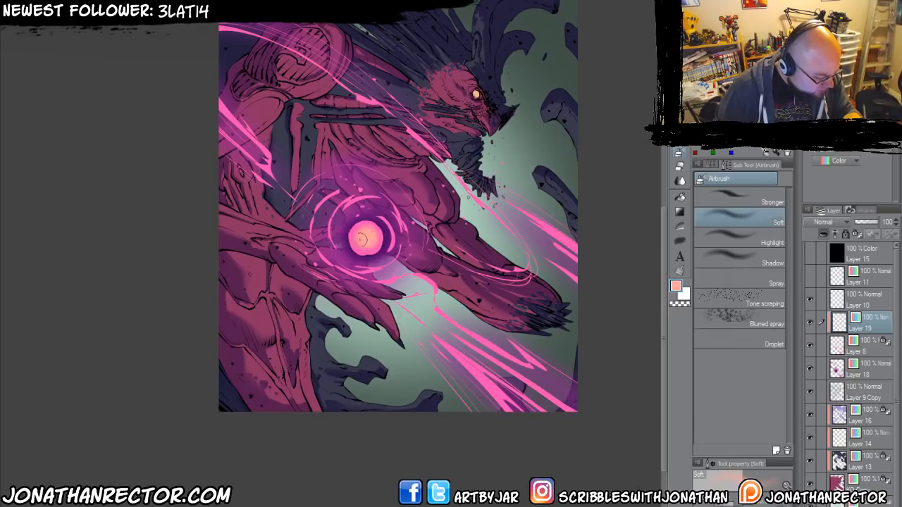
left_click_drag(322, 251, 353, 272)
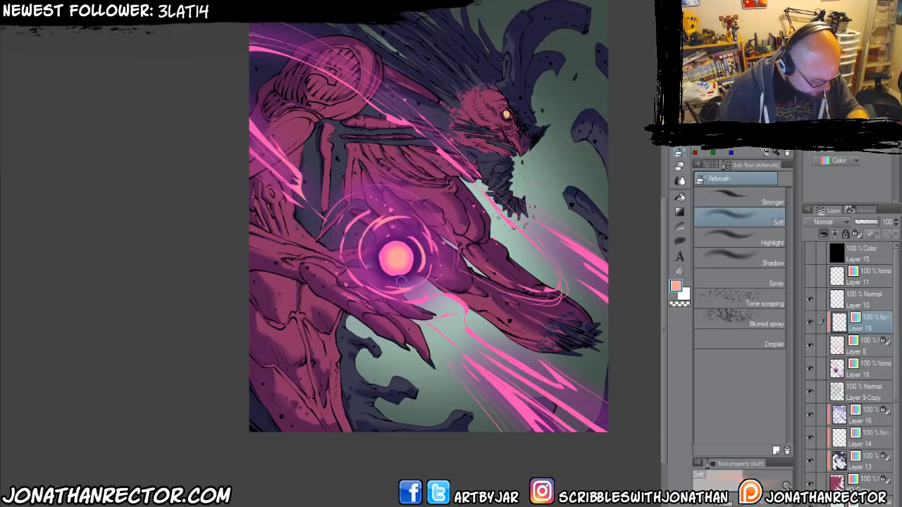
left_click_drag(451, 349, 536, 421)
left_click_drag(466, 328, 595, 421)
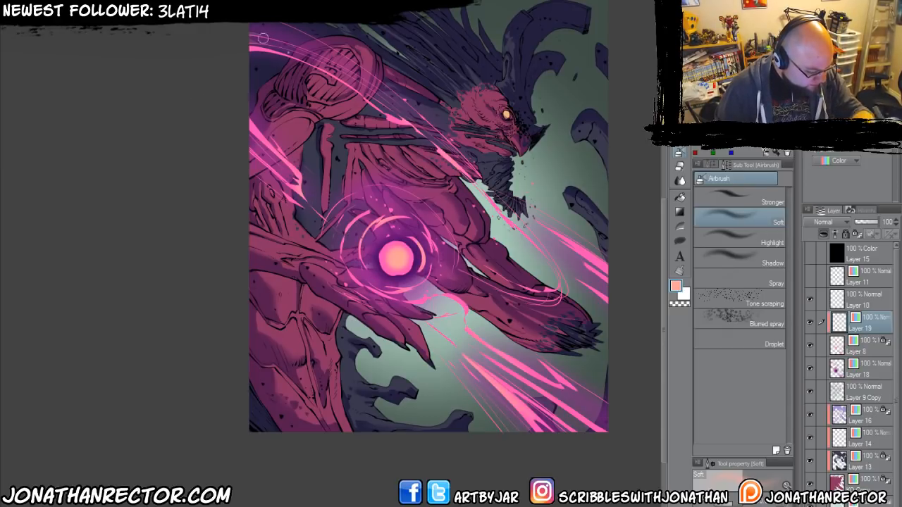
left_click_drag(309, 274, 358, 245)
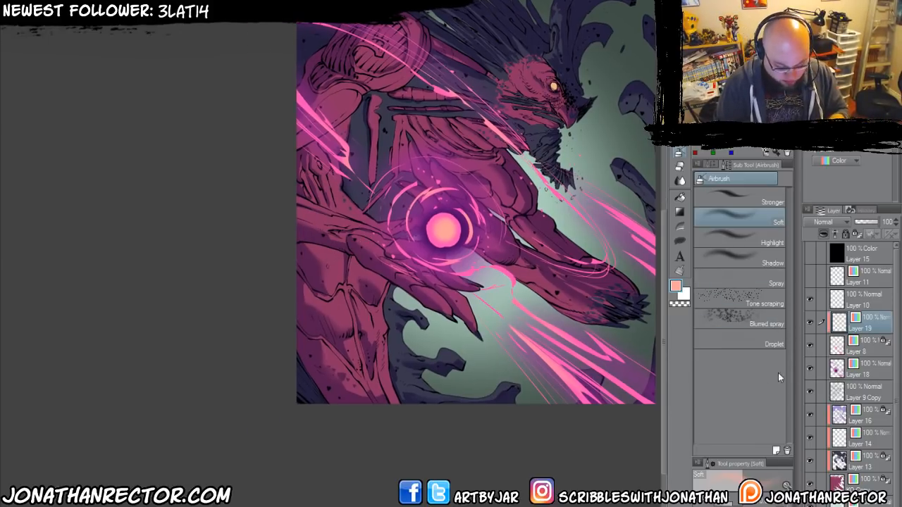
Duplicate Layer 8 and unlock the transparent pixels of the original Layer 8.
left_click_drag(865, 352, 821, 506)
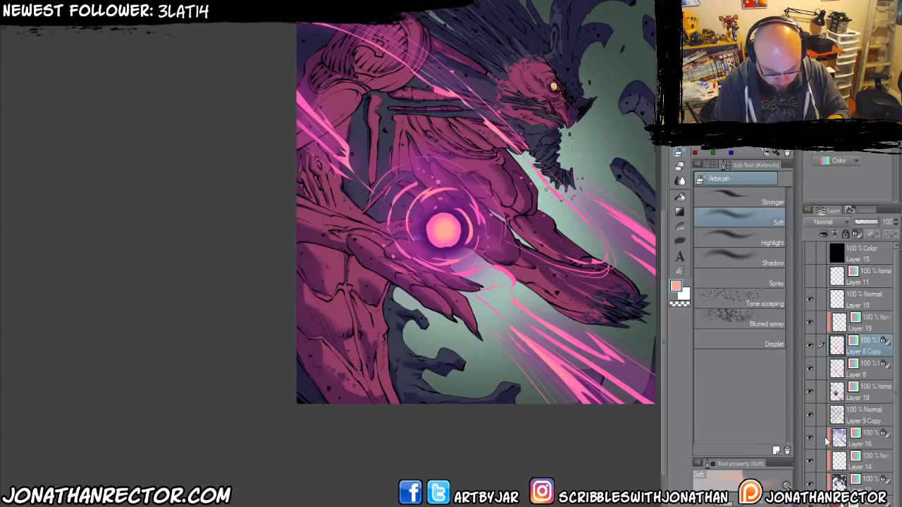
left_click(869, 372)
key("/")
Apply a Gaussian blur of 40.14 to Layer 8 and compare it with Layer 8 Copy hidden and shown.
left_click_drag(327, 283, 257, 299)
left_click(231, 2)
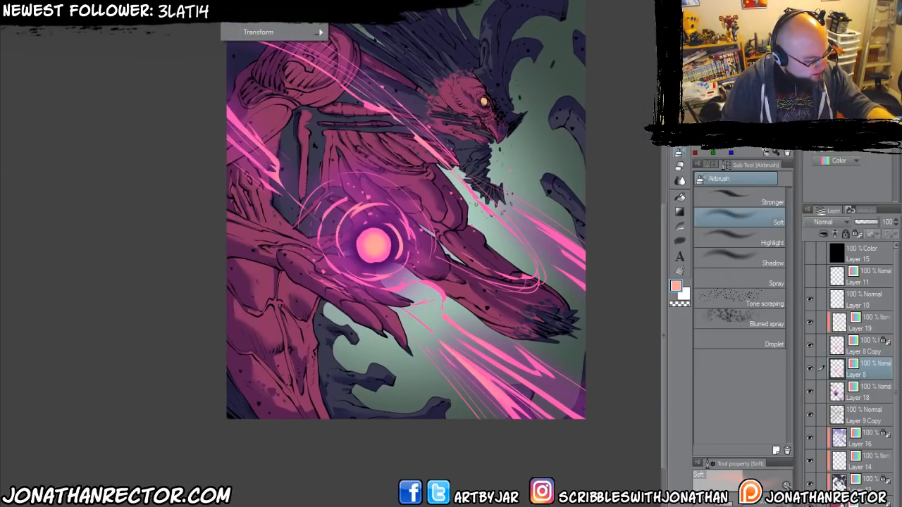
mouse_move(267, 2)
left_click(369, 6)
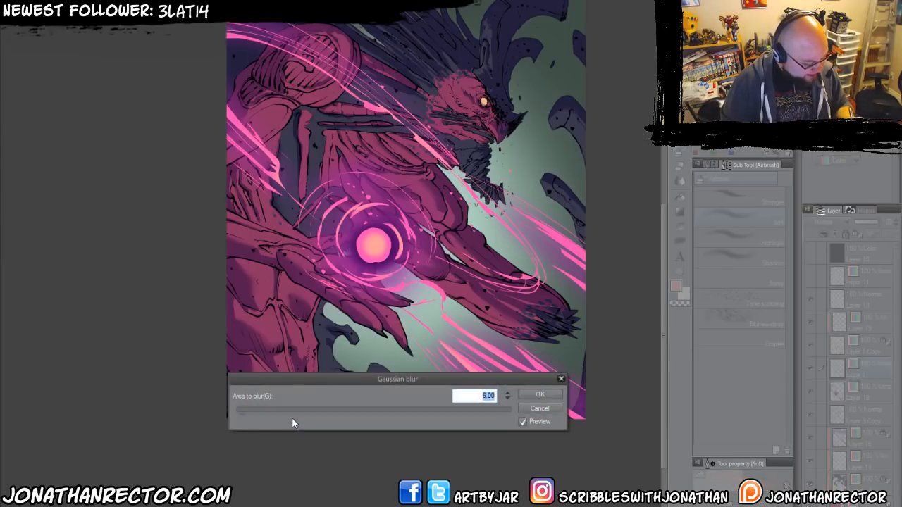
left_click_drag(258, 413, 270, 413)
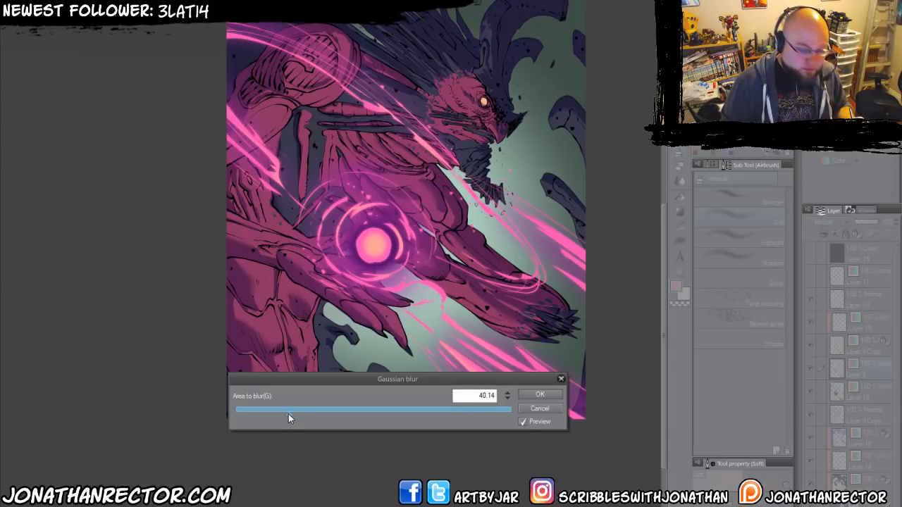
key("Return")
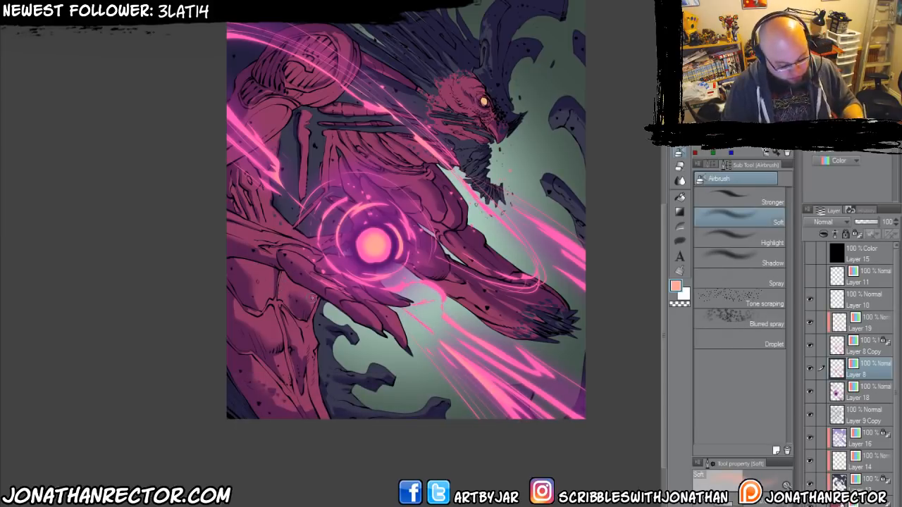
left_click(810, 345)
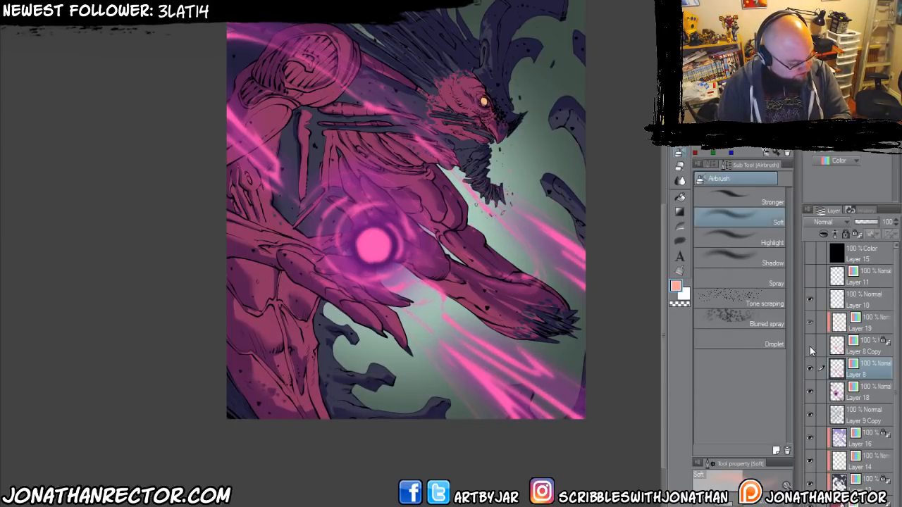
left_click(809, 346)
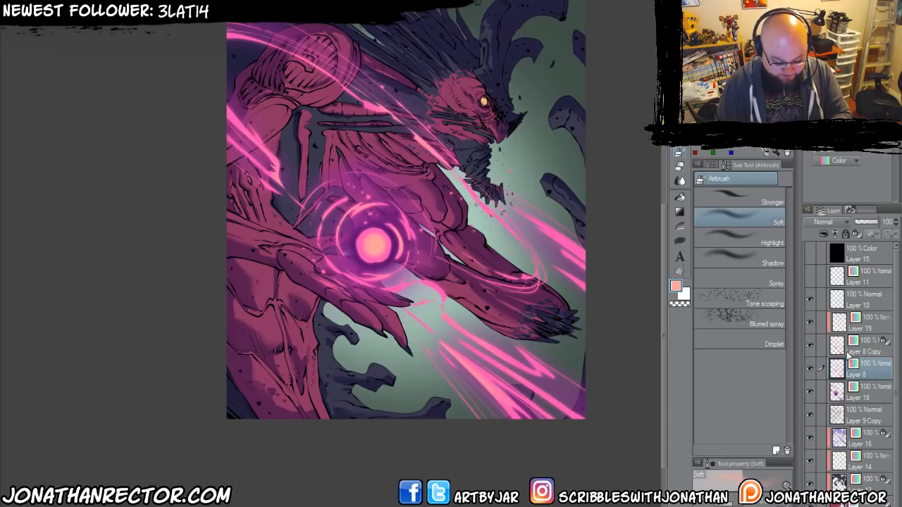
Set the blending mode of the peach highlight layer, Layer 19, to Screen.
left_click(864, 350)
left_click(809, 324)
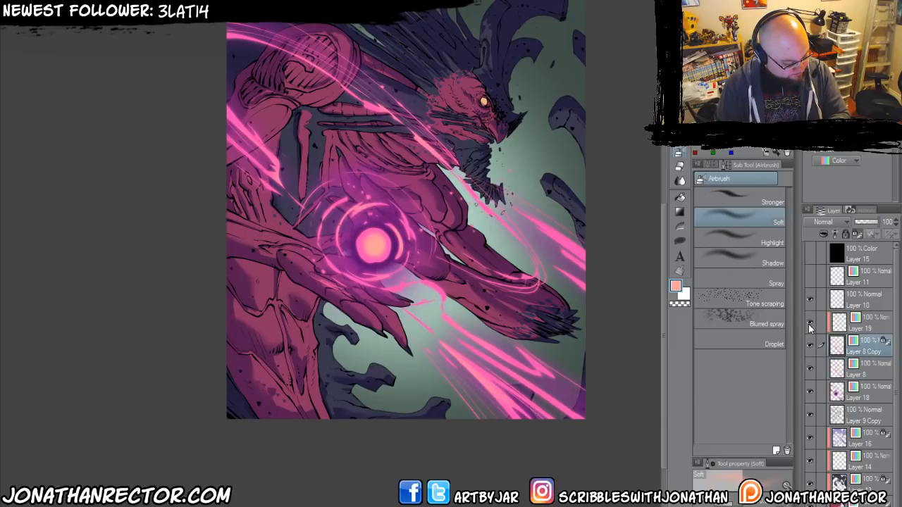
left_click(863, 324)
left_click(823, 222)
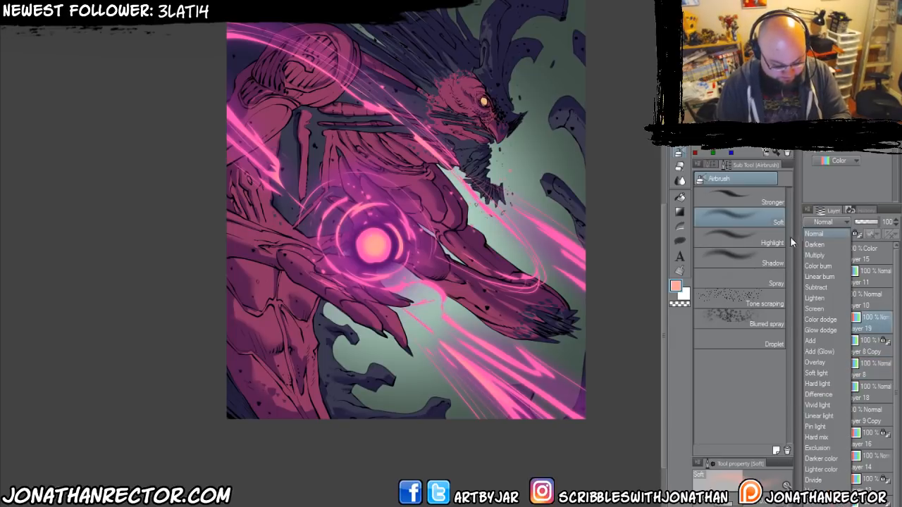
left_click(812, 313)
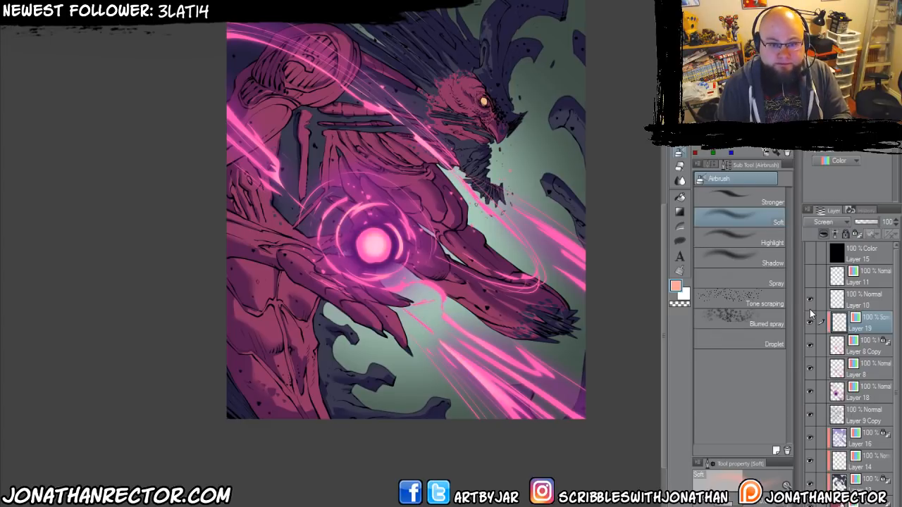
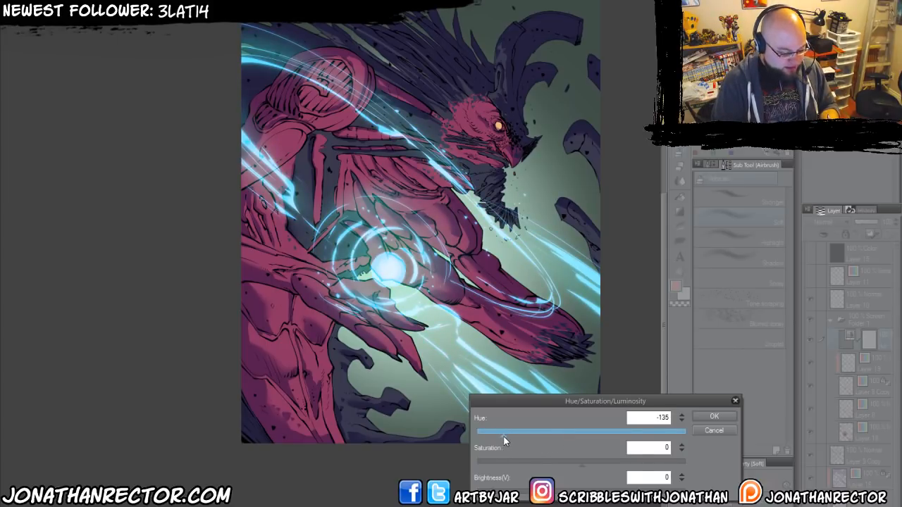
Set the hue of the Hue/Saturation/Luminosity correction layer in Folder 1 to 57, turning the energy effects orange.
left_click_drag(492, 435, 615, 454)
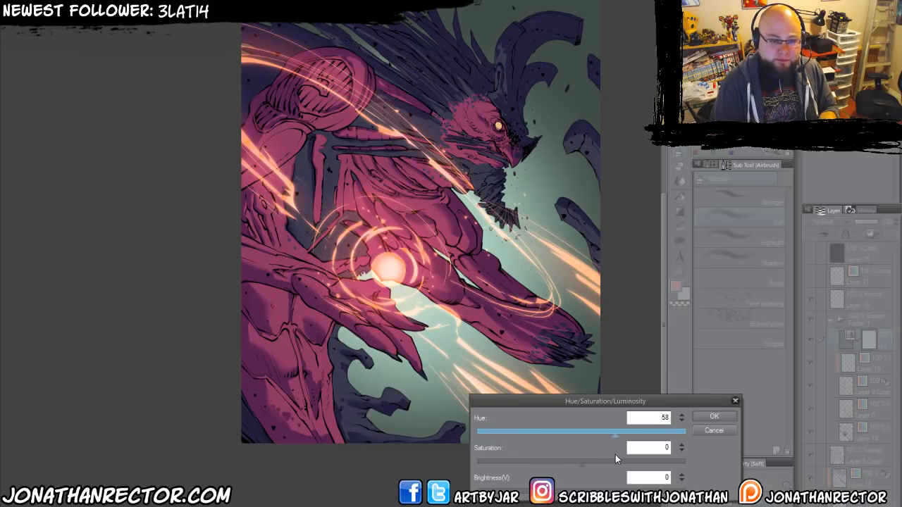
left_click(710, 417)
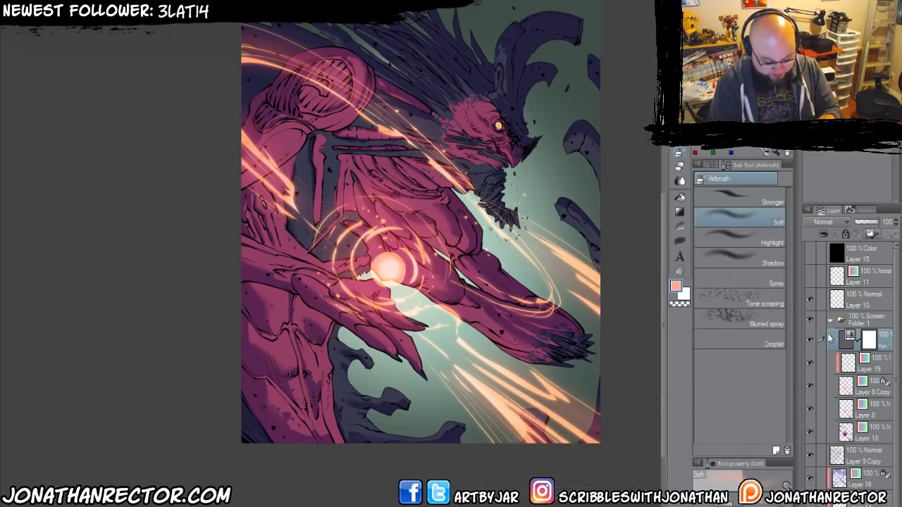
Collapse Folder 1 and duplicate it twice to intensify the screened energy effects.
left_click(830, 321)
left_click_drag(851, 321, 846, 414)
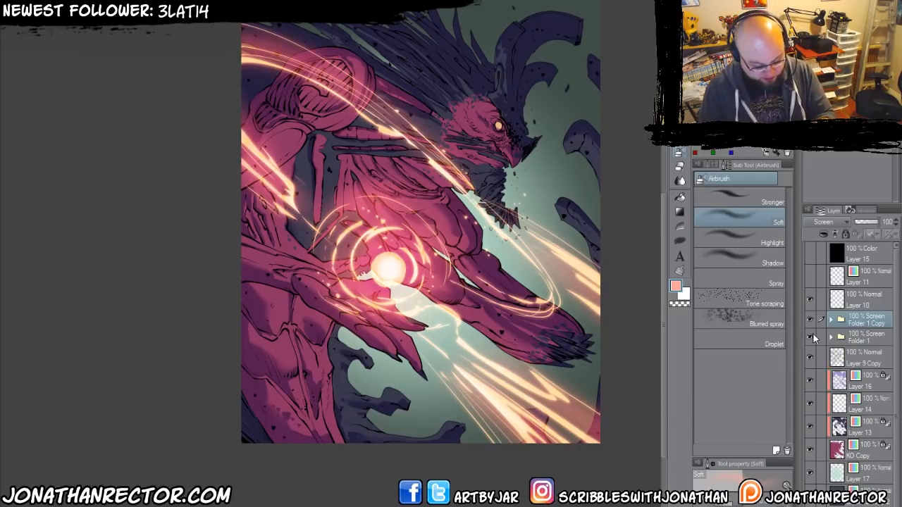
key("ctrl+v")
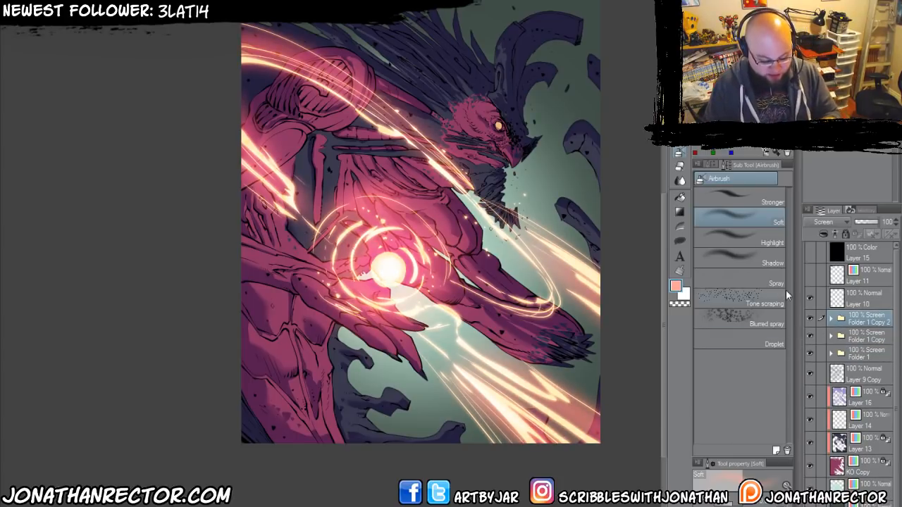
Create a new raster layer above Folder 1 Copy 2 and merge the two into a single layer.
key("ctrl+shift+n")
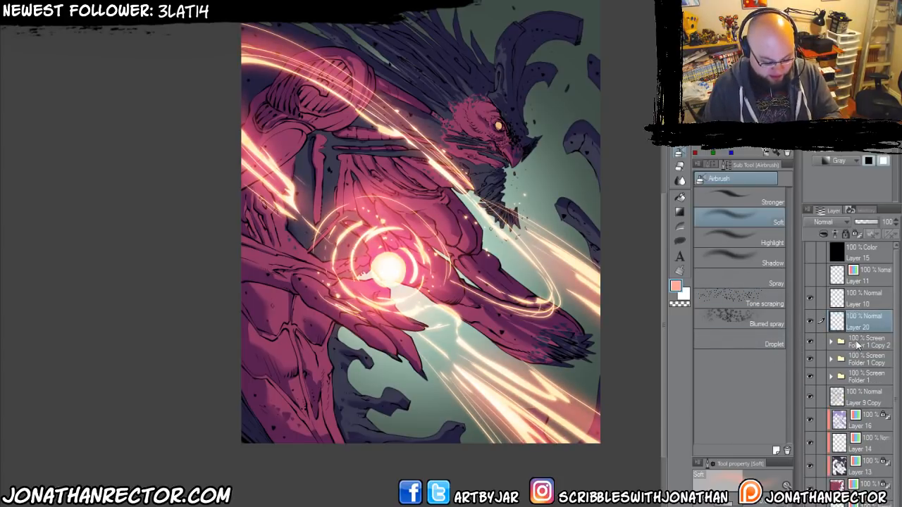
left_click(141, 5)
left_click(171, 203)
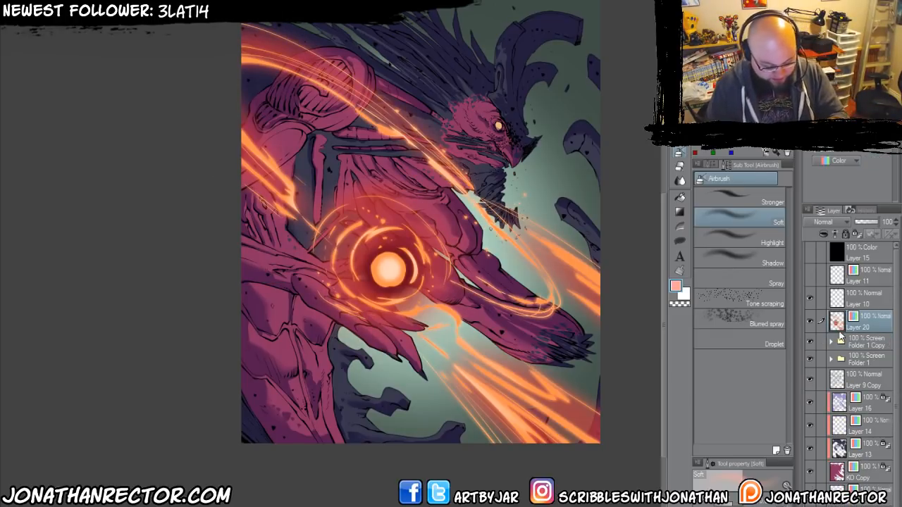
Apply a Gaussian blur of about 62.05 to the merged energy effects on Layer 20.
left_click(231, 6)
mouse_move(247, 5)
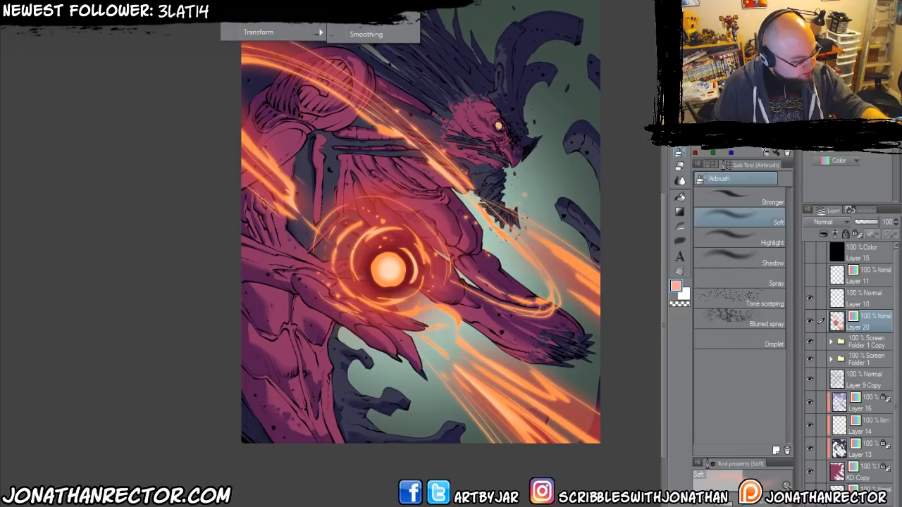
left_click(360, 8)
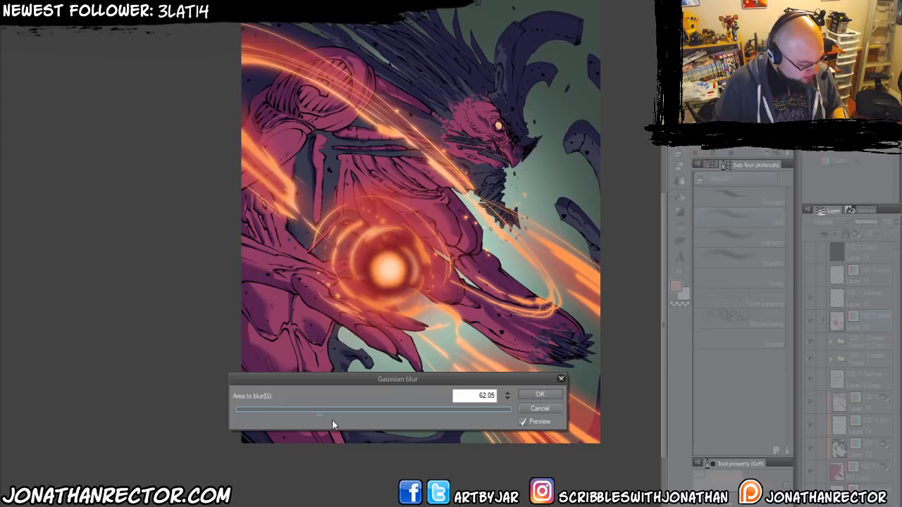
key("Return")
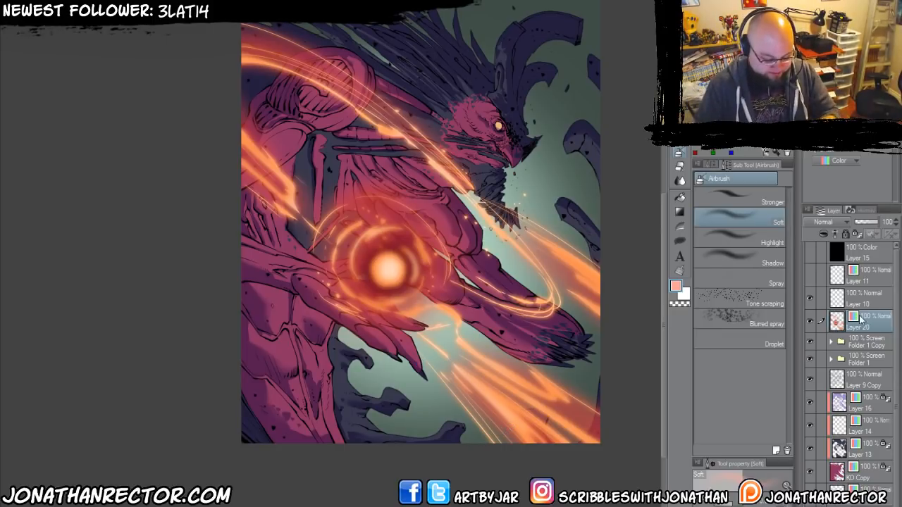
Move Layer 20 below Folder 1 and compare the artwork with it hidden and shown.
left_click_drag(860, 323, 861, 367)
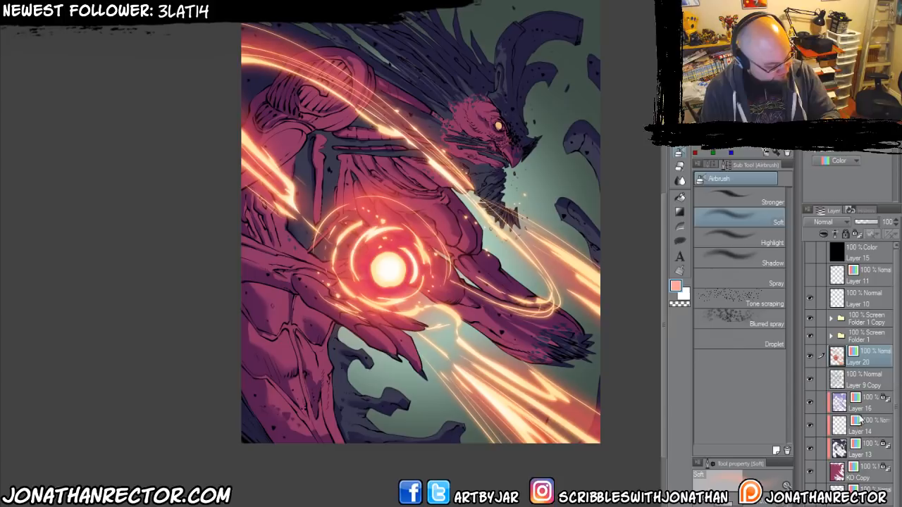
left_click(810, 356)
left_click(810, 356)
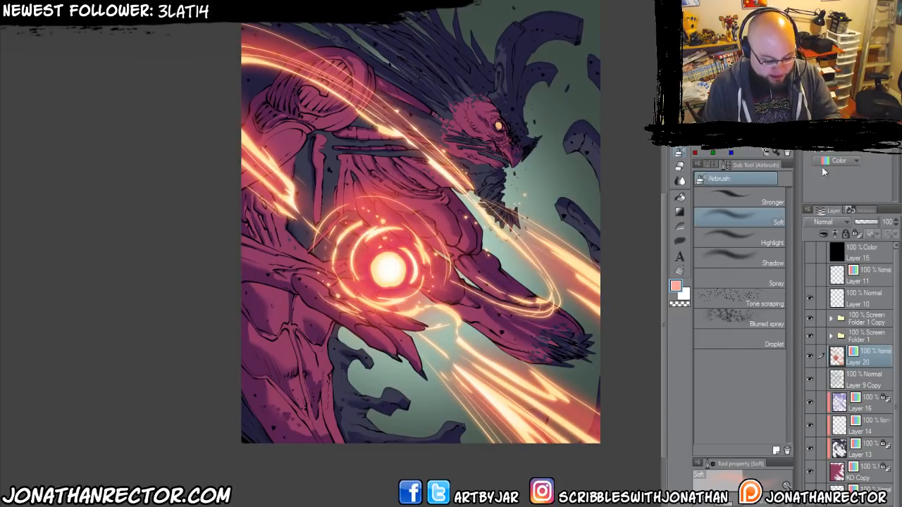
Try the Screen and Add (Glow) blending modes on Layer 20, settle on Overlay and compare it hidden and shown.
left_click(823, 222)
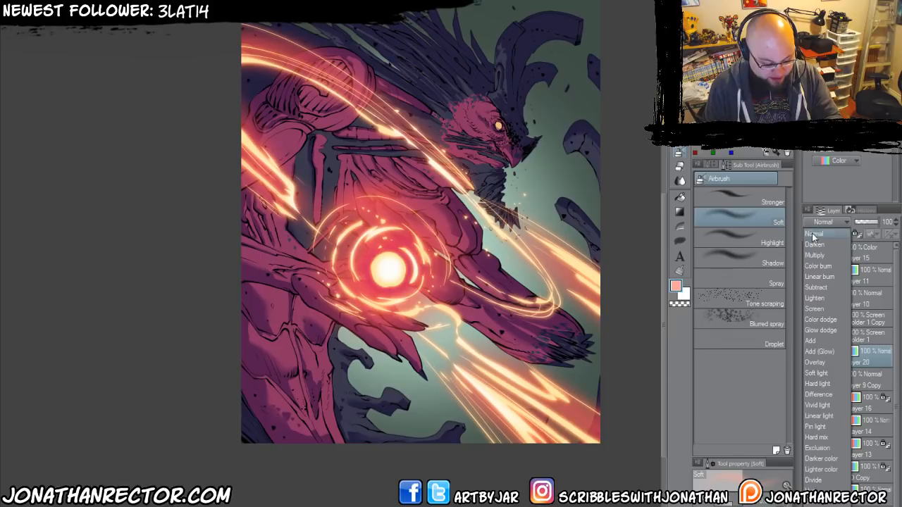
left_click(810, 303)
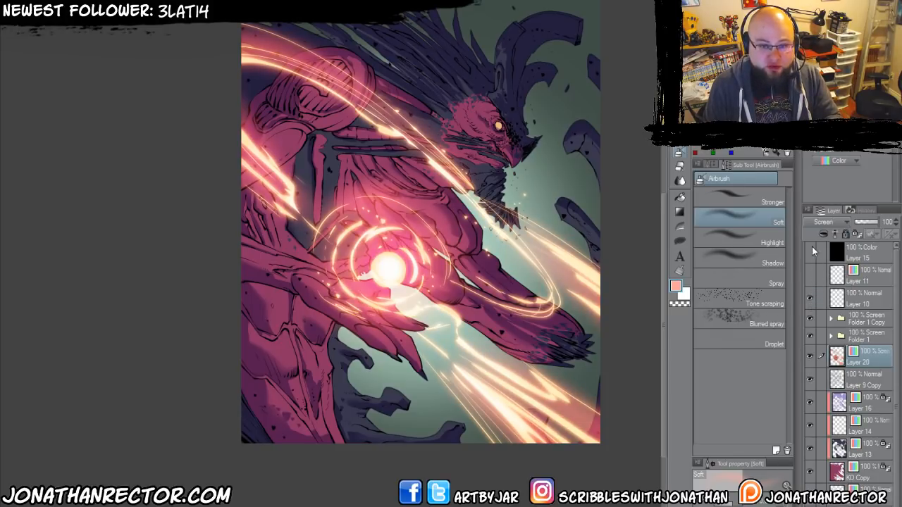
left_click(810, 225)
left_click(814, 351)
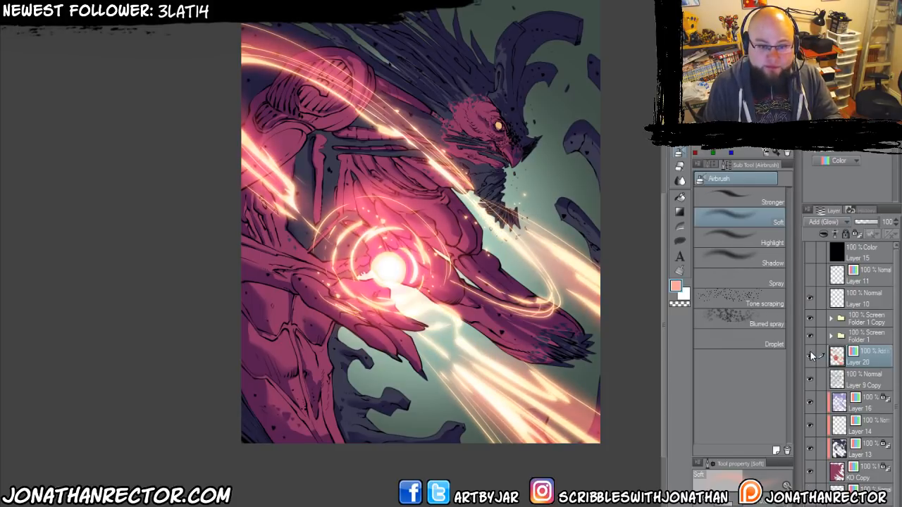
left_click(818, 223)
left_click(813, 358)
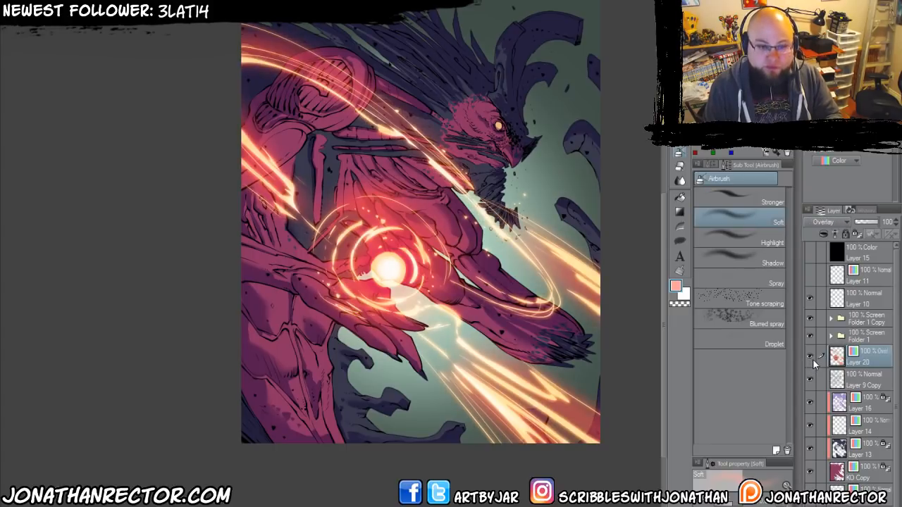
left_click(823, 222)
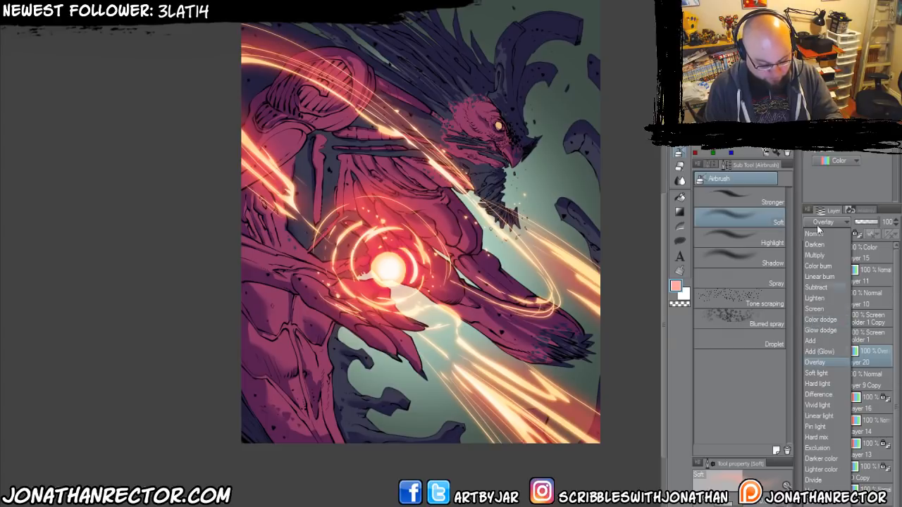
left_click(818, 224)
left_click(810, 356)
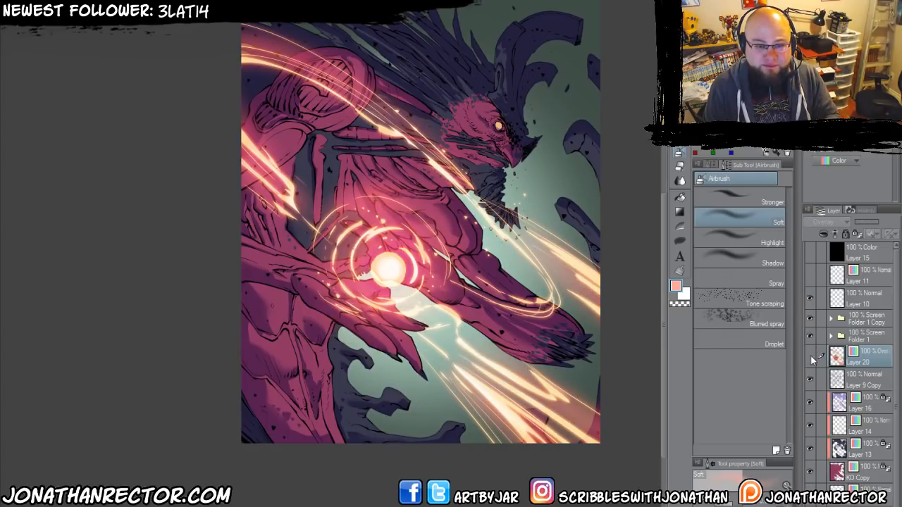
left_click(810, 356)
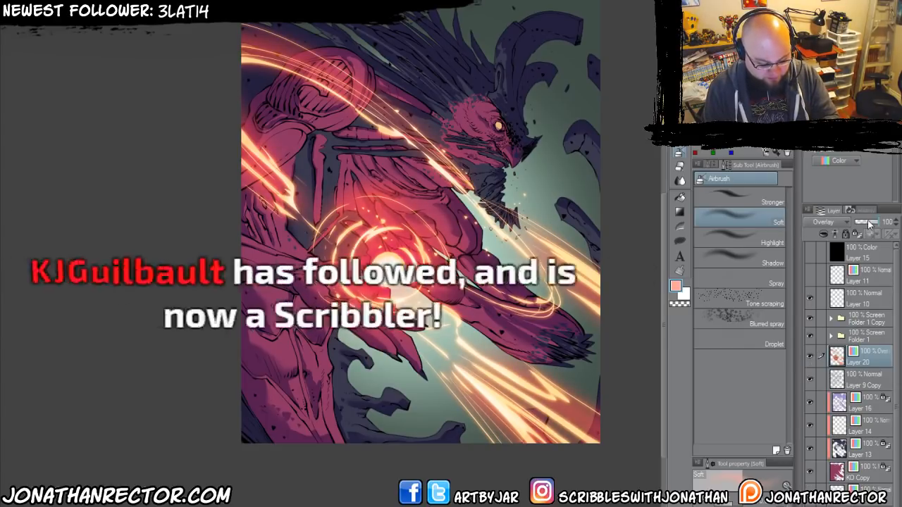
Lower the opacity of Layer 20 to 58% and compare the glow hidden and shown.
left_click_drag(871, 224, 868, 222)
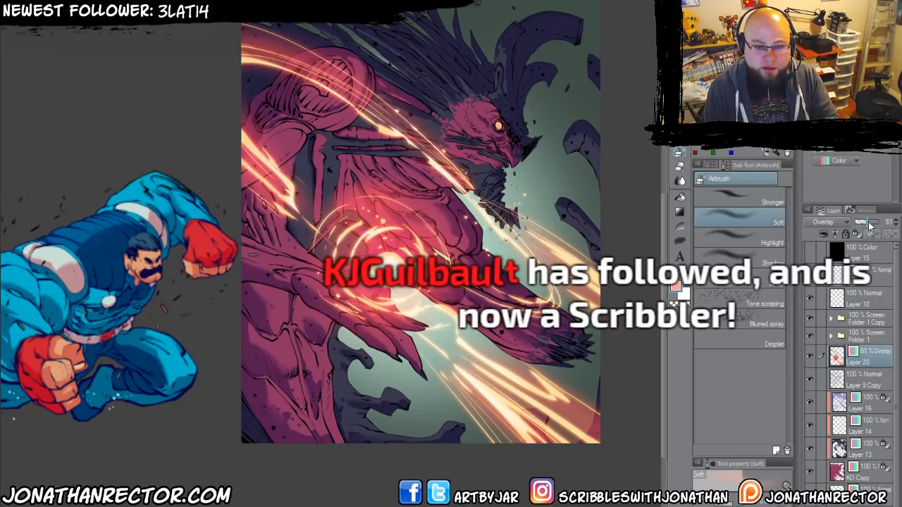
left_click(812, 357)
left_click(810, 357)
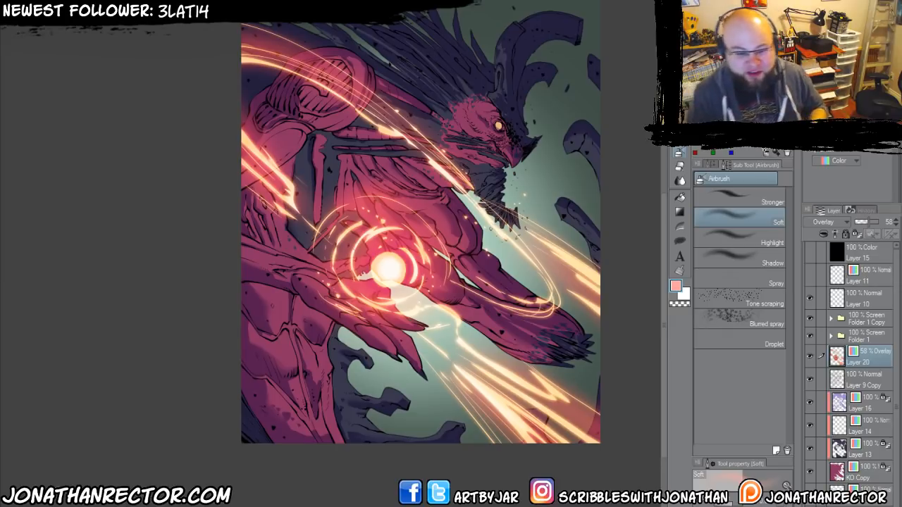
Try shifting the hue of the blurred glow on Layer 20 to 109.
left_click_drag(393, 324, 376, 330)
key("ctrl+u")
left_click_drag(578, 432, 647, 446)
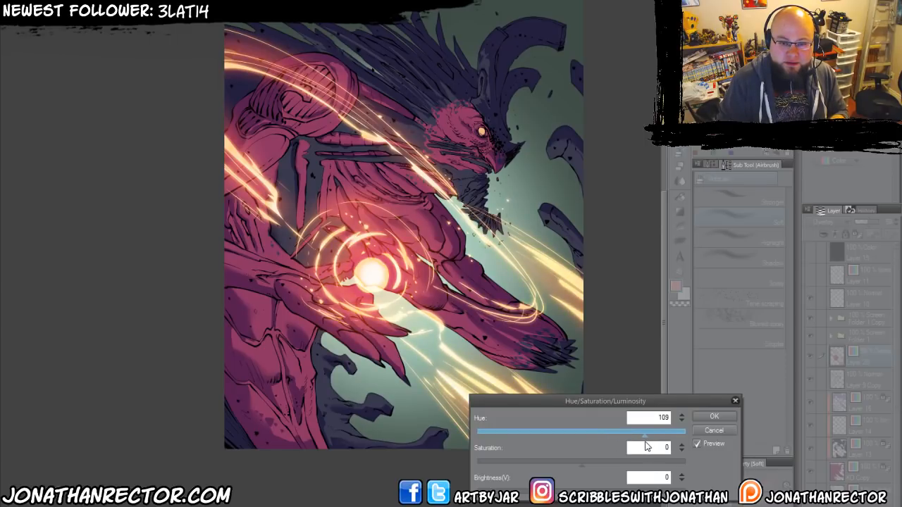
left_click(713, 417)
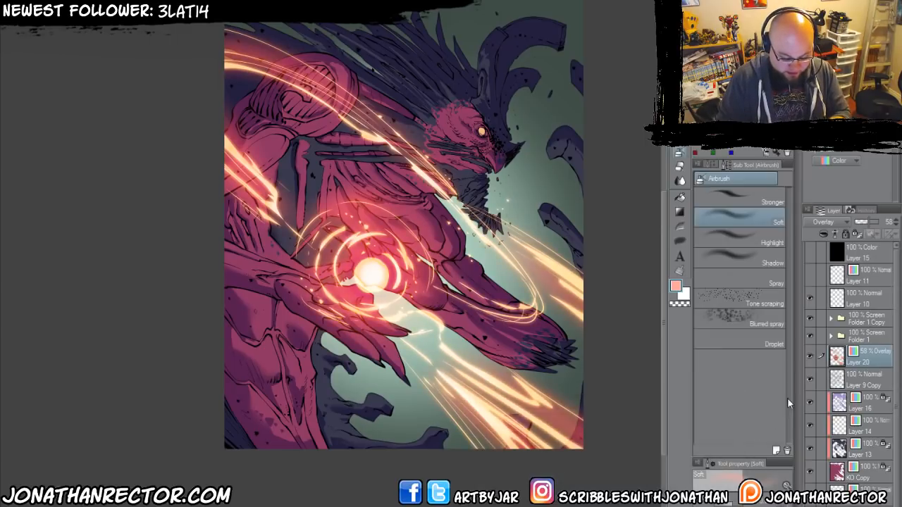
Hide Layer 20 and compare the artwork with Folder 1 and Folder 1 Copy hidden and shown.
left_click(810, 357)
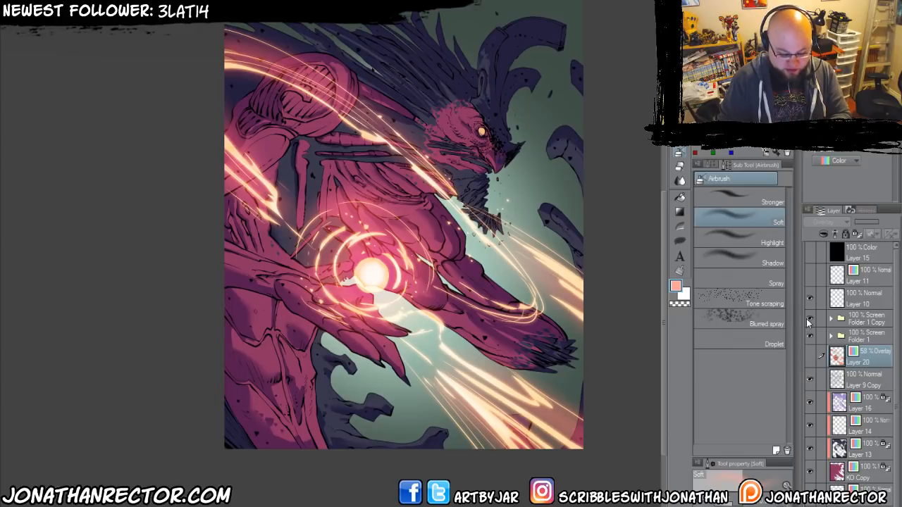
left_click(809, 319)
left_click(809, 337)
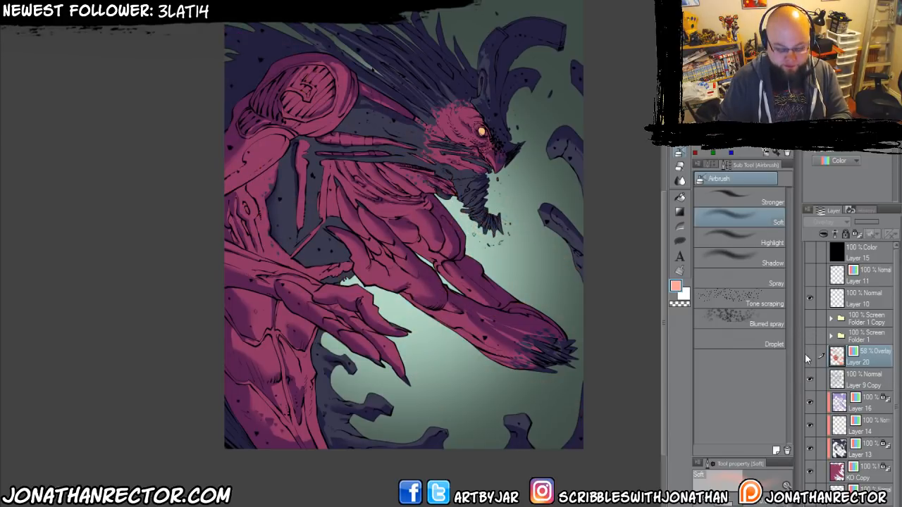
left_click(809, 356)
left_click(809, 358)
left_click(809, 319)
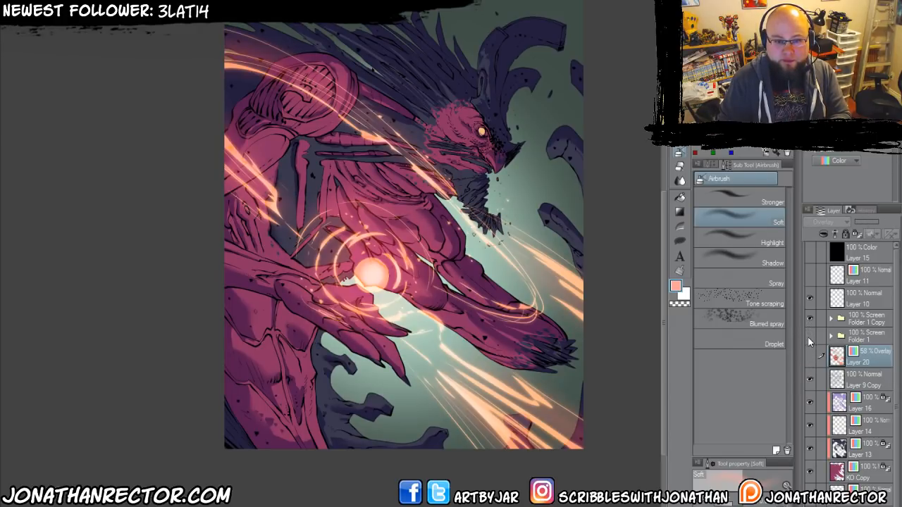
left_click(809, 337)
Try hues of -103 and 150 on the Hue/Saturation/Luminosity correction layer inside Folder 1.
left_click(861, 335)
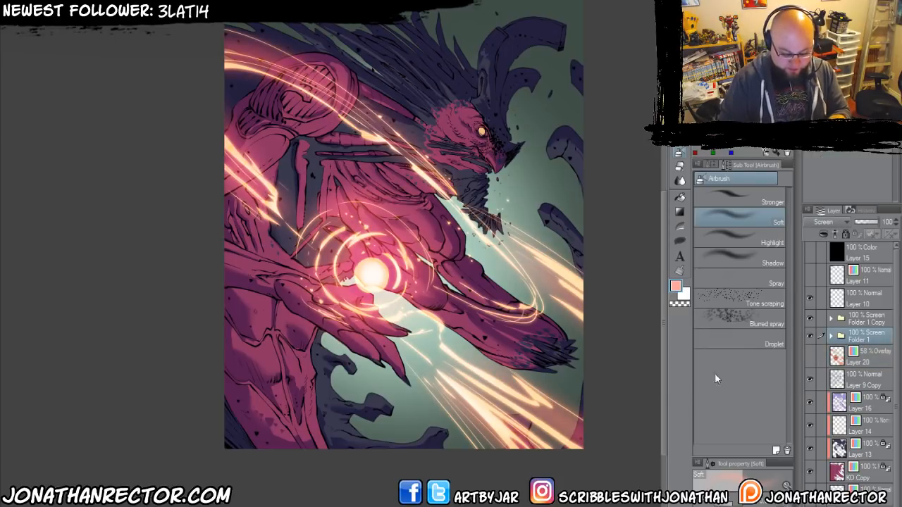
left_click(831, 336)
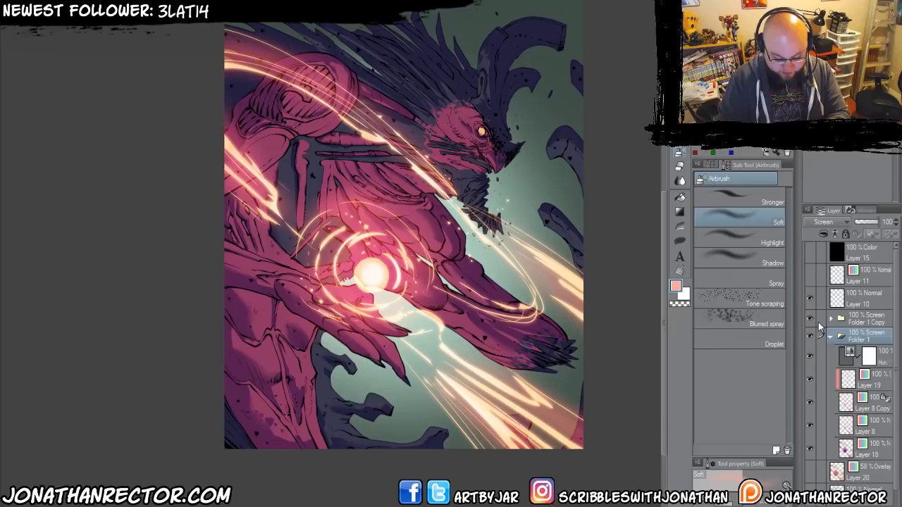
double_click(850, 356)
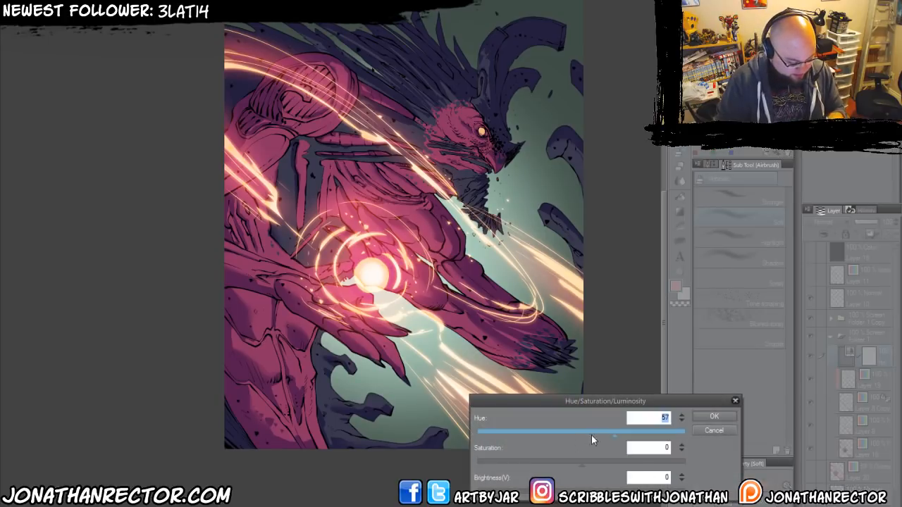
left_click_drag(609, 436, 521, 440)
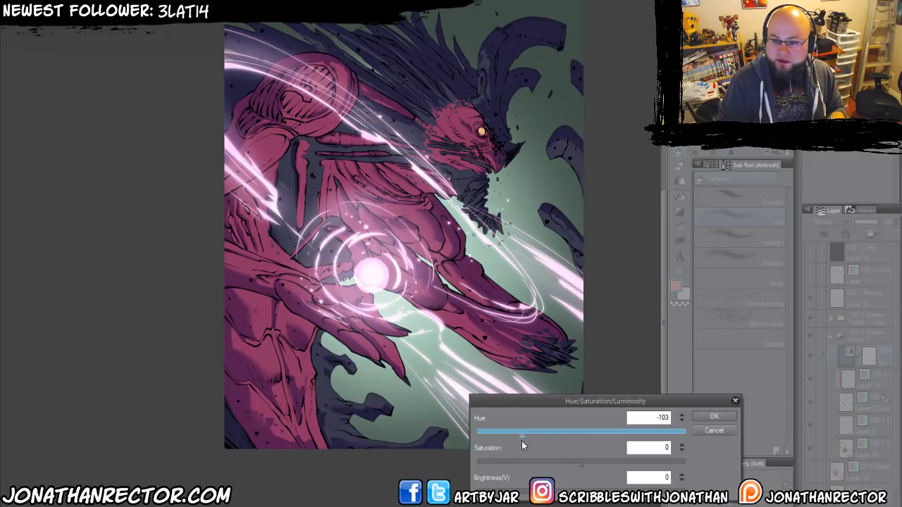
left_click_drag(522, 441, 669, 438)
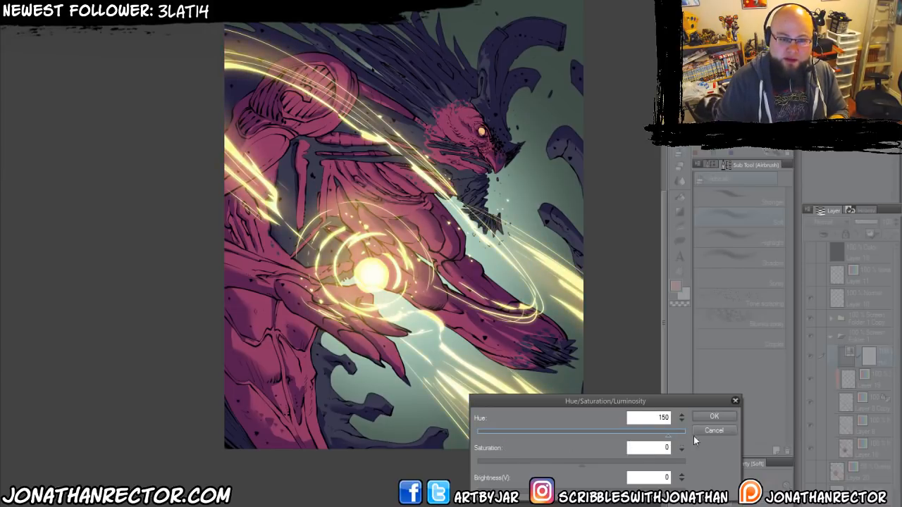
left_click(714, 417)
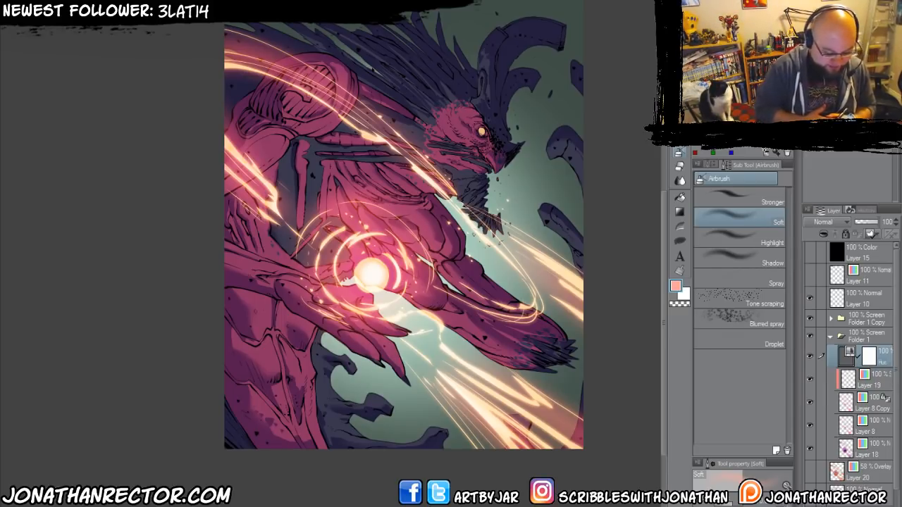
Check what Layer 17 contributes and try shifting the background hue with a Hue/Saturation/Luminosity correction layer above it.
scroll(849, 366, "down", 3)
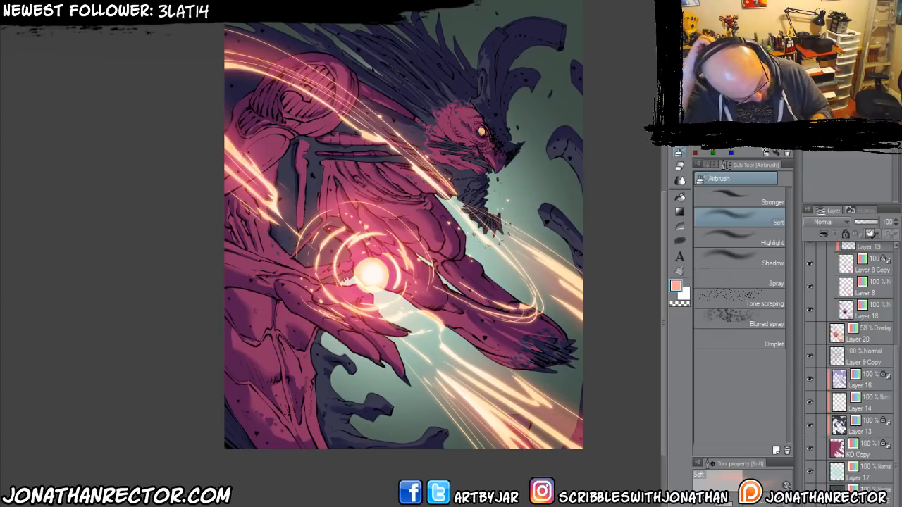
left_click(810, 471)
left_click(811, 471)
left_click(854, 476)
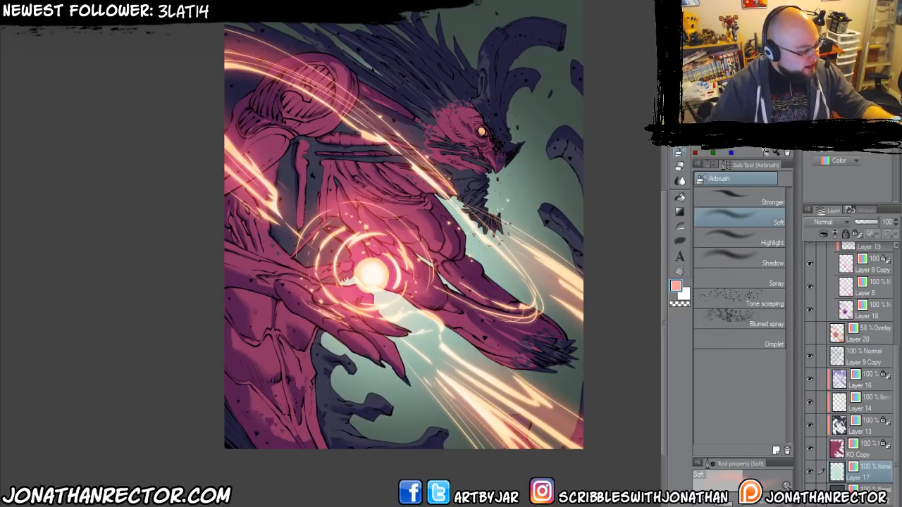
left_click(137, 6)
mouse_move(187, 3)
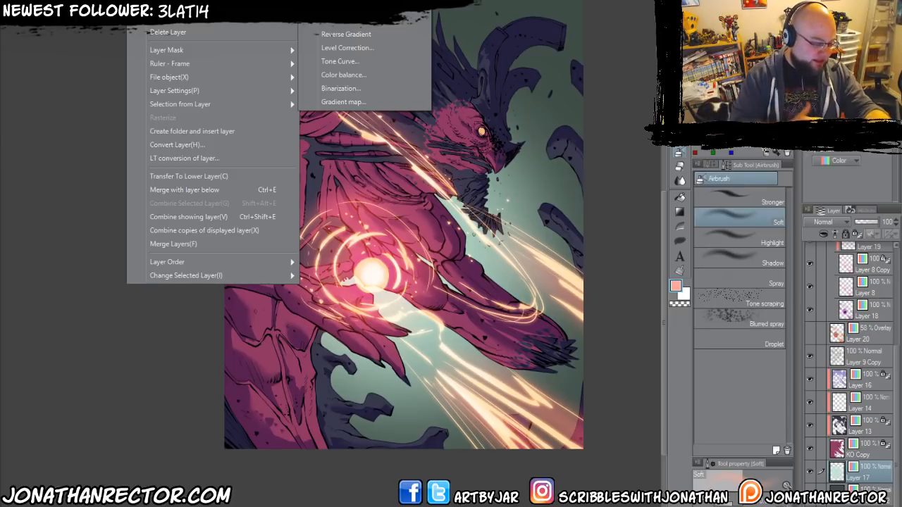
left_click(352, 7)
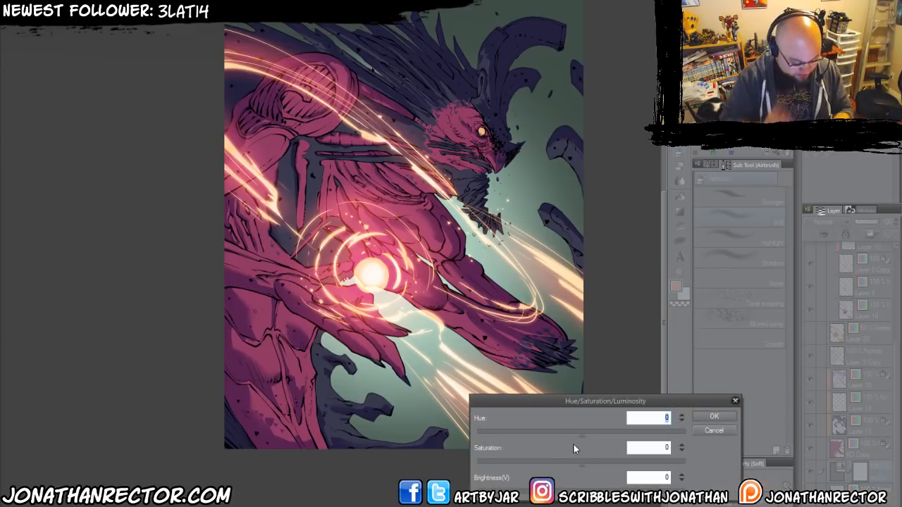
left_click_drag(574, 439, 649, 442)
left_click(711, 430)
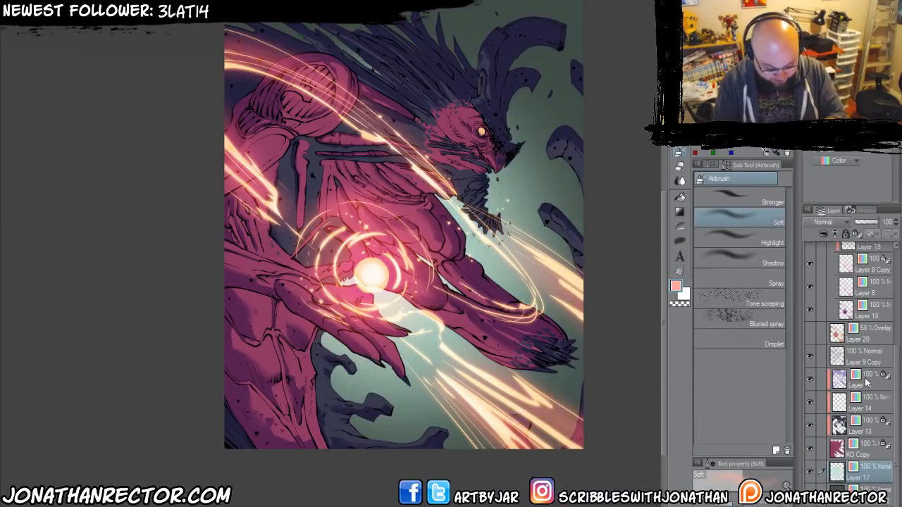
Try shifting the hue of the Layer 16 shadows to 92.
key("ctrl+u")
left_click_drag(554, 437, 610, 431)
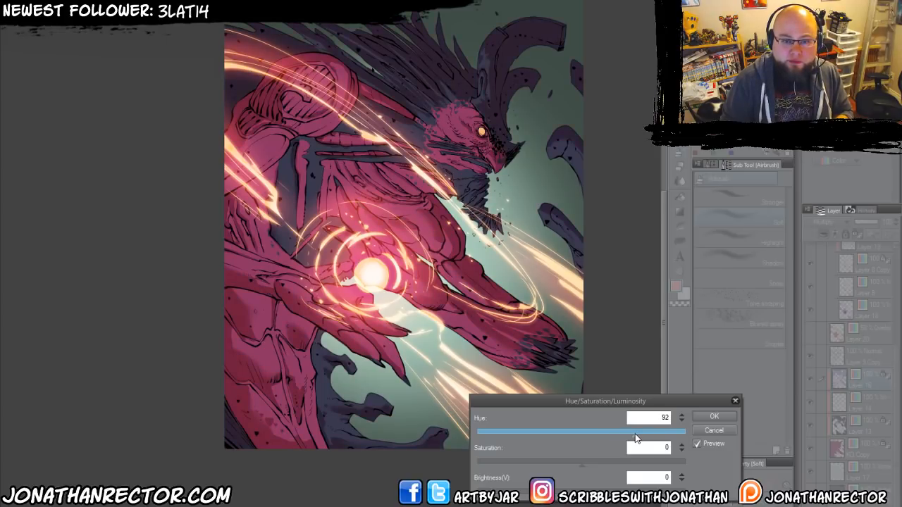
left_click(714, 430)
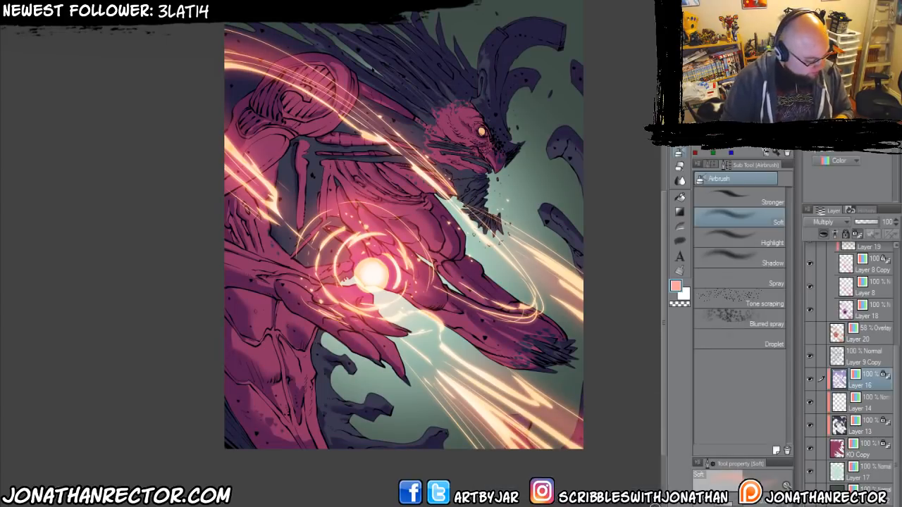
left_click_drag(331, 318, 316, 331)
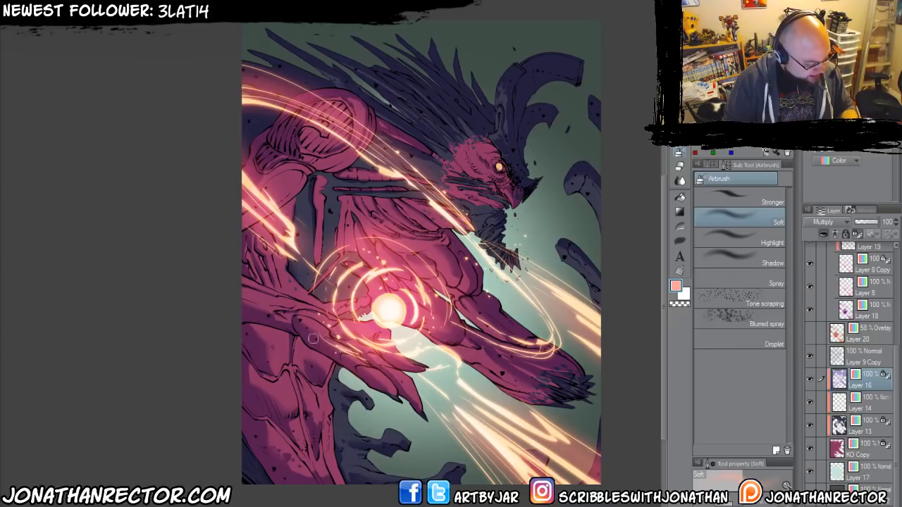
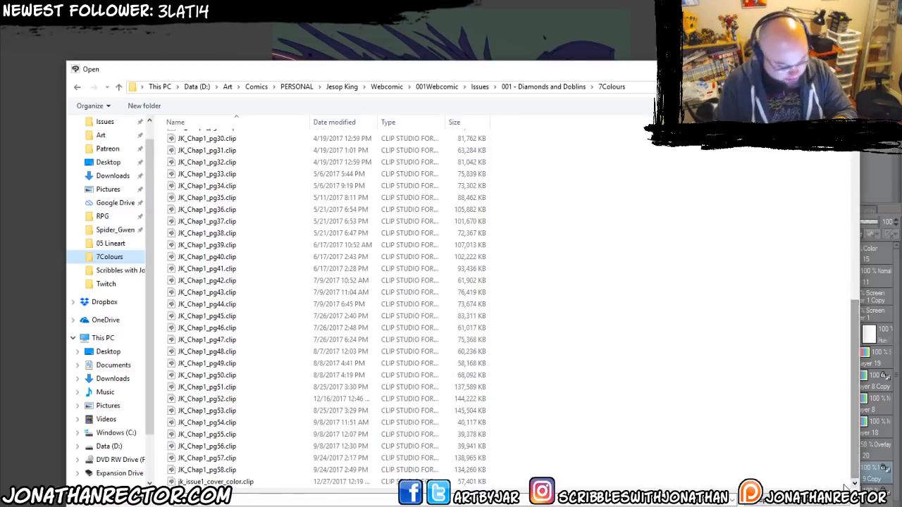
Open jk_issue1_cover_color.clip and select its signature, Overlay distress, Overlay noise and Color balance layers.
left_click(216, 481)
double_click(193, 482)
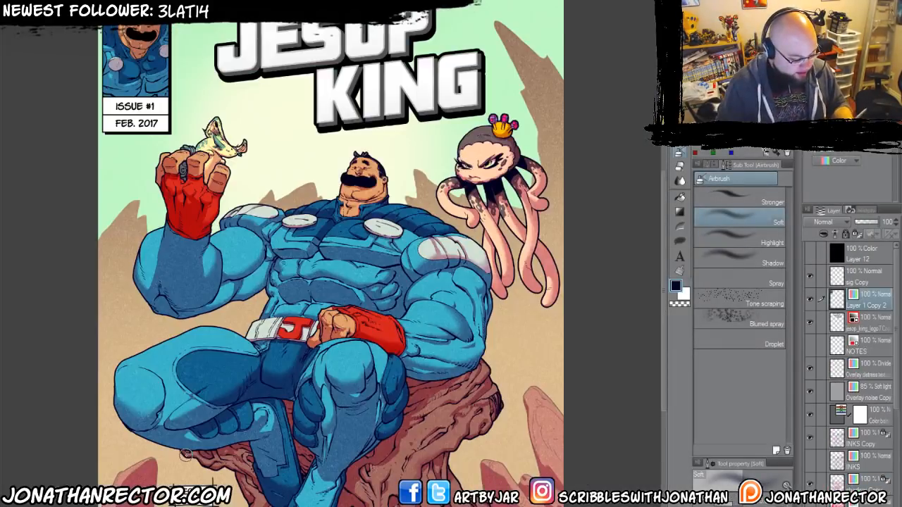
left_click(830, 279)
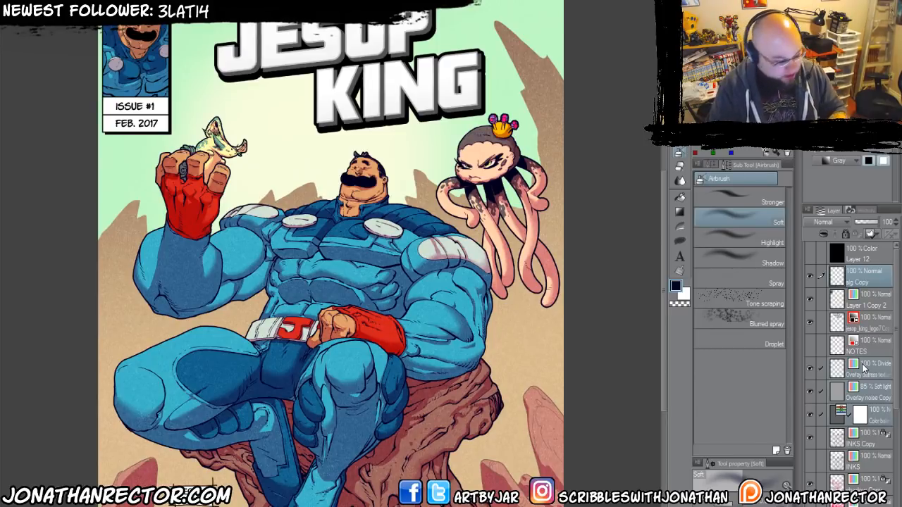
Return to the creature artwork, hide Layer 15 and paste the copied layers above Layer 11.
key("ctrl+Tab")
left_click(867, 279)
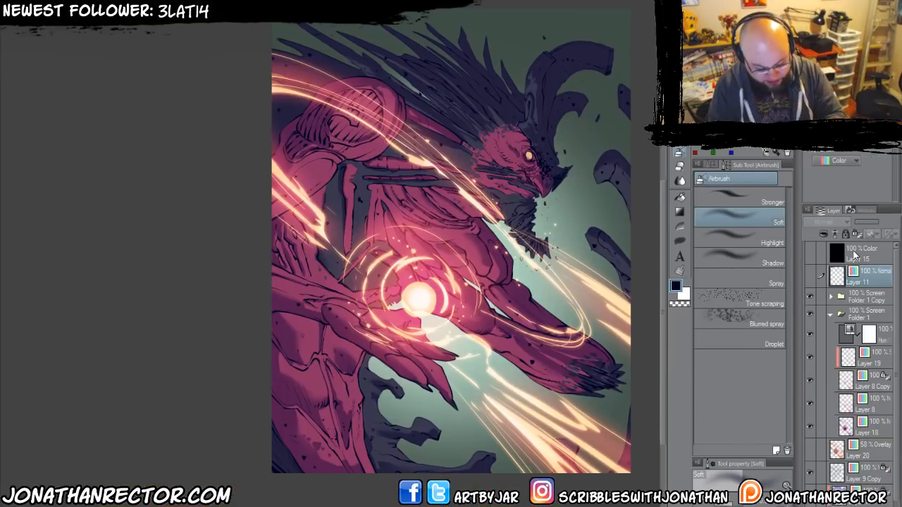
left_click(810, 251)
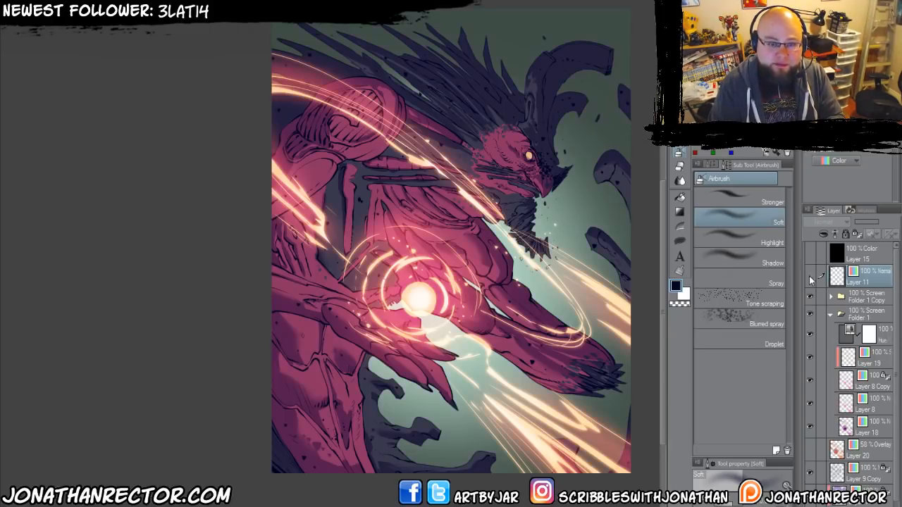
key("ctrl+v")
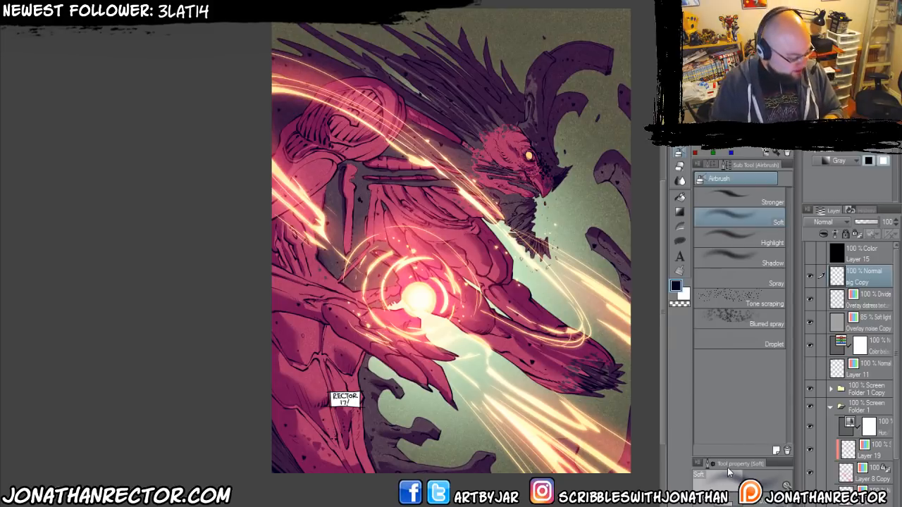
Move the pasted signature box to the lower left corner of the artwork, checking the composition mirrored.
left_click_drag(394, 433, 399, 424)
key("k")
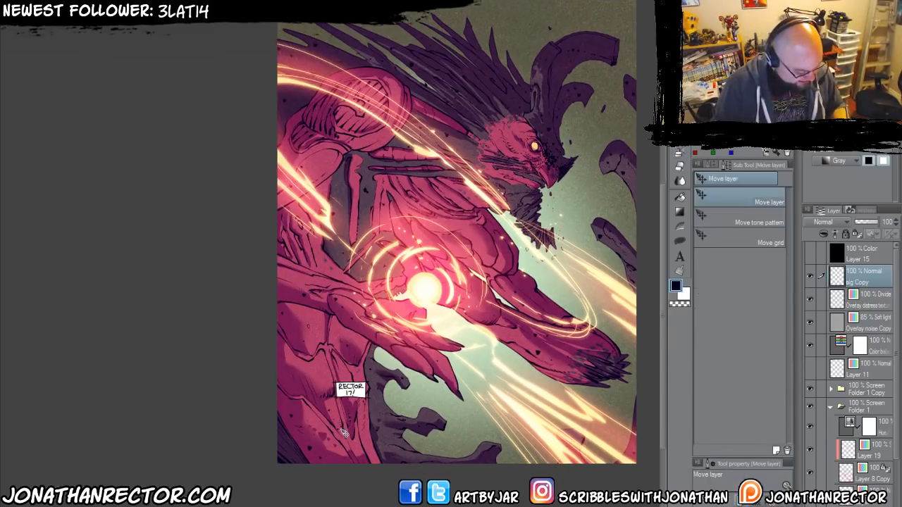
mouse_move(367, 387)
left_mouse_down()
mouse_move(517, 92)
mouse_move(570, 24)
mouse_move(511, 290)
mouse_move(430, 419)
mouse_move(352, 428)
left_mouse_up()
mouse_move(315, 457)
left_mouse_down()
mouse_move(302, 458)
mouse_move(308, 452)
left_mouse_up()
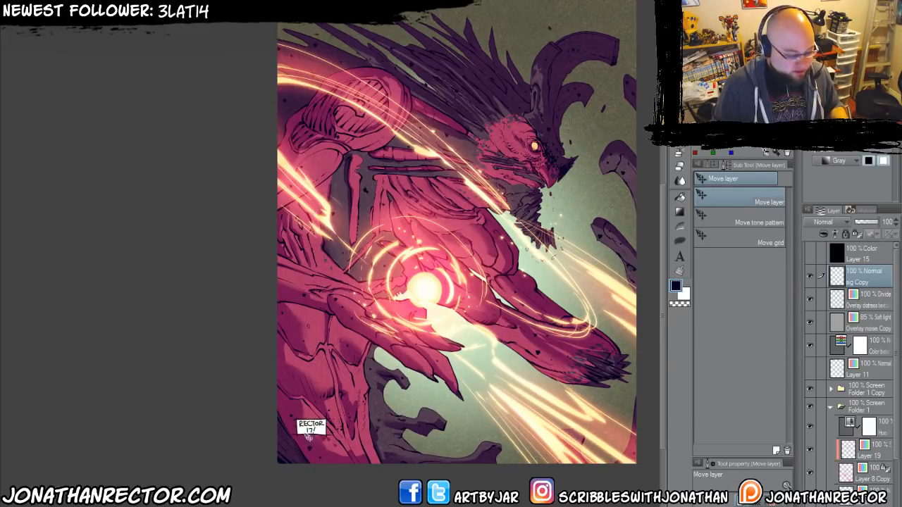
key("h")
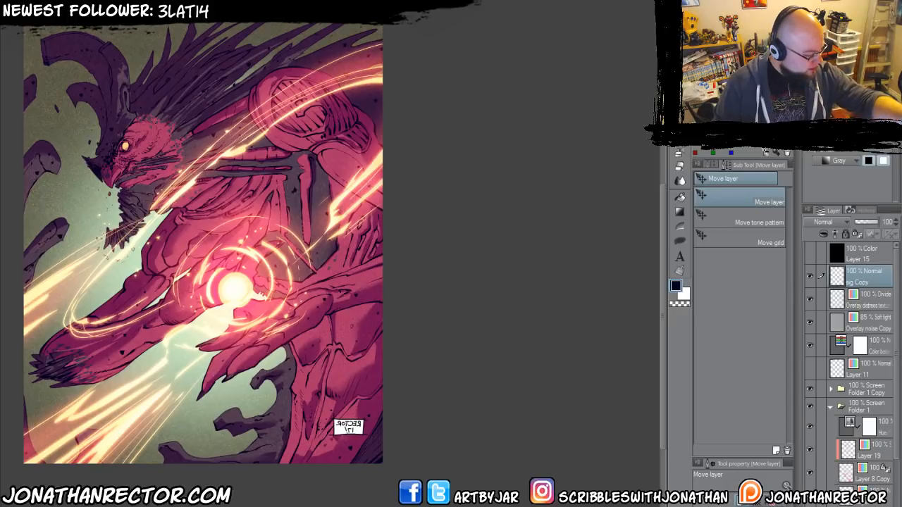
key("h")
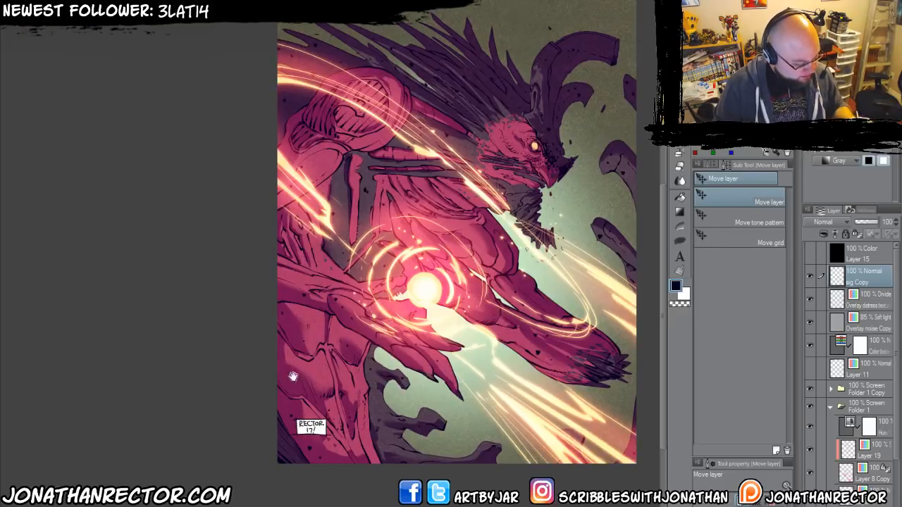
left_click_drag(295, 376, 315, 374)
left_click_drag(342, 425, 349, 425)
left_click_drag(555, 412, 543, 423)
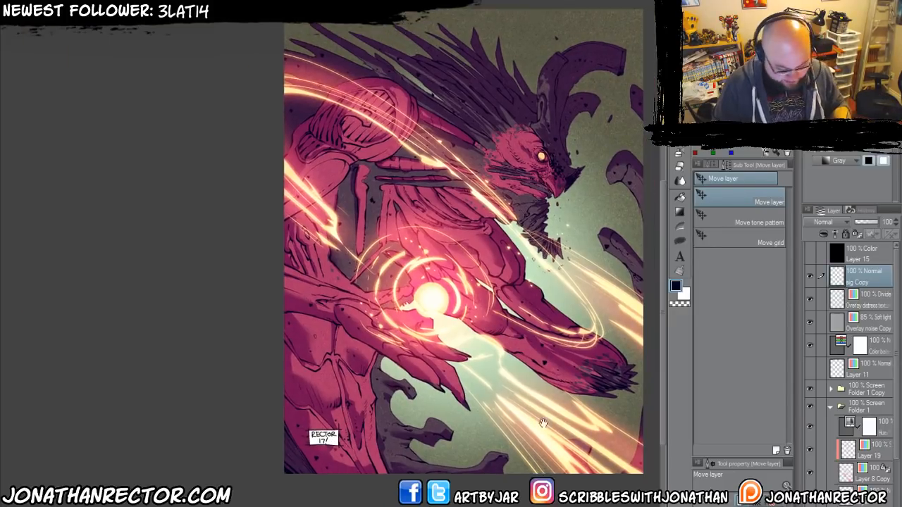
Reset the shadow and highlight levels of the pasted Color balance layer to 0.
left_click(810, 344)
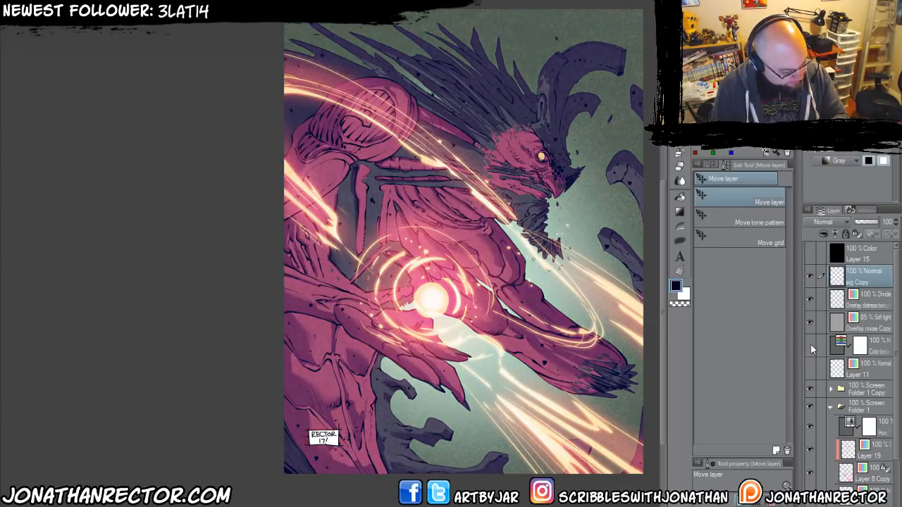
left_click(810, 298)
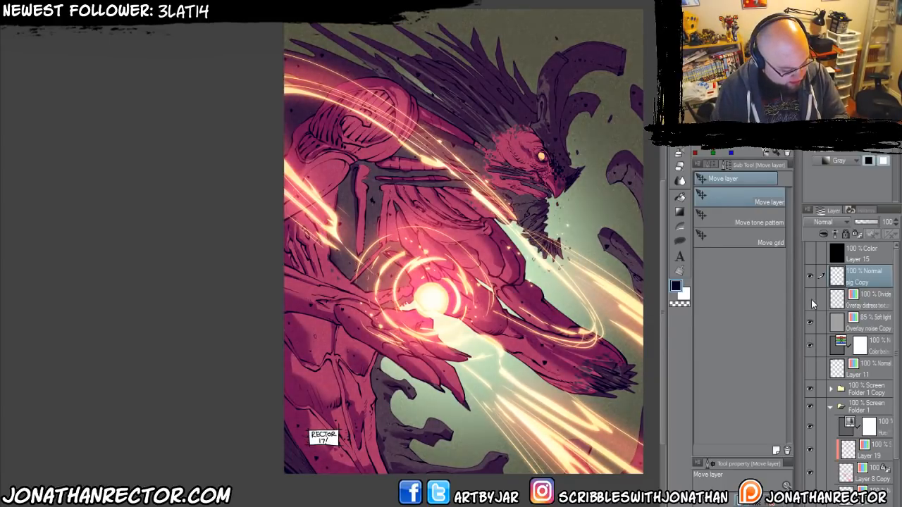
double_click(841, 347)
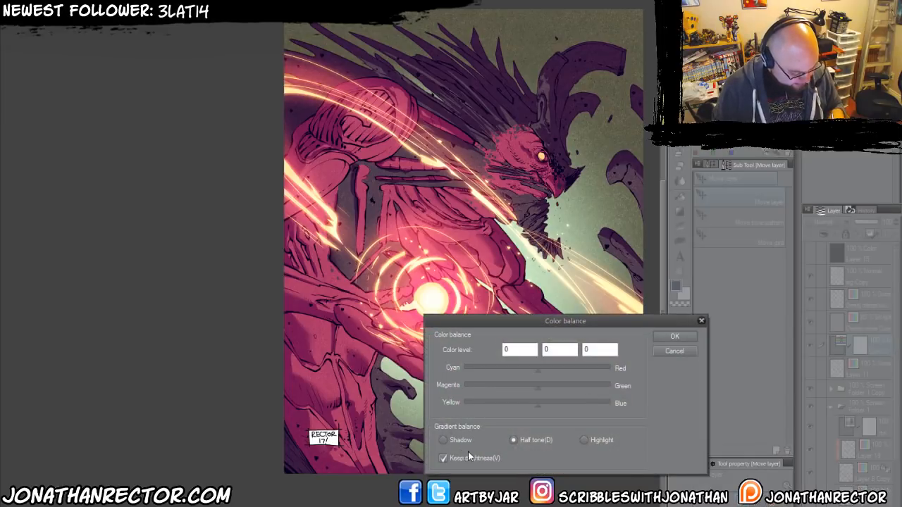
left_click(460, 439)
left_click_drag(524, 350, 462, 351)
type("0")
left_click(583, 440)
left_click_drag(606, 350, 511, 345)
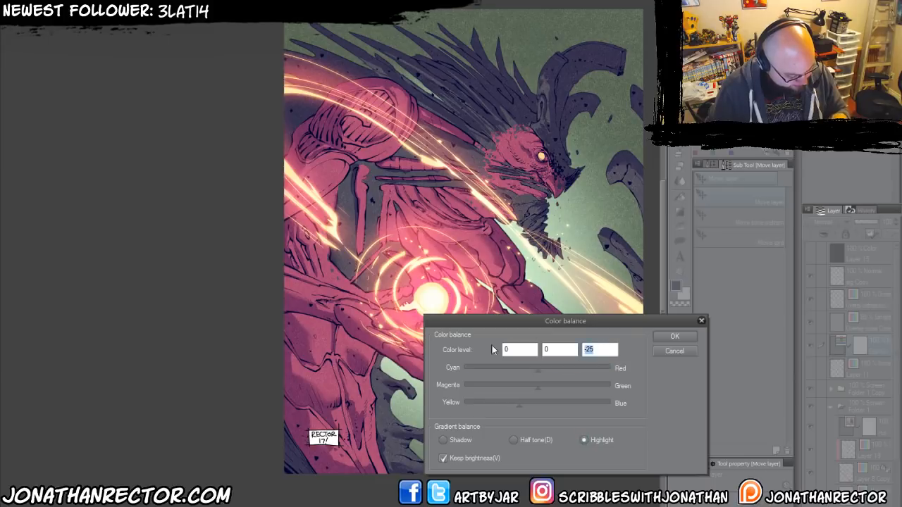
type("0")
left_click_drag(465, 319, 561, 273)
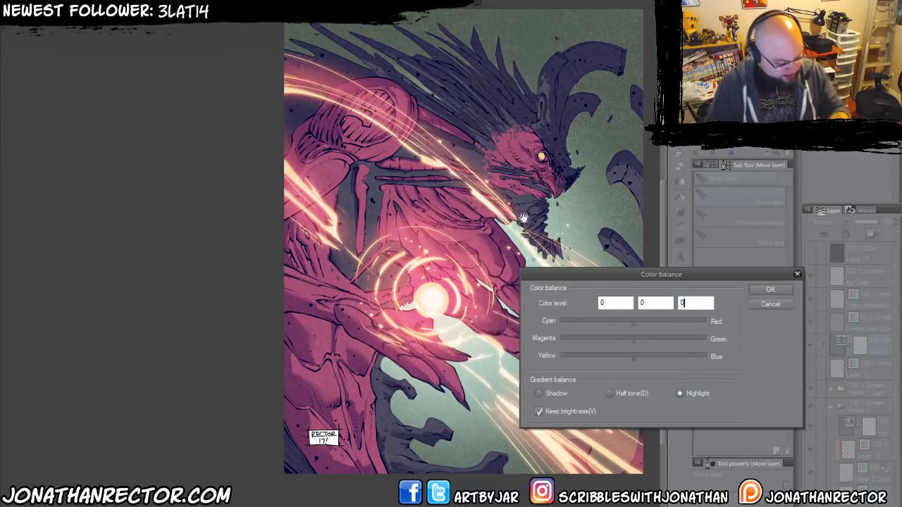
left_click(540, 394)
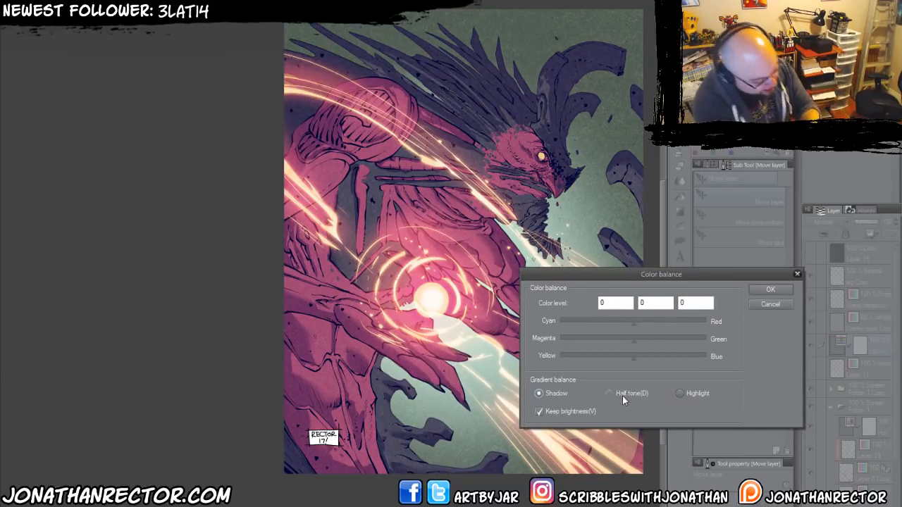
Shift the highlights of the Color balance layer toward red and yellow.
left_click(679, 394)
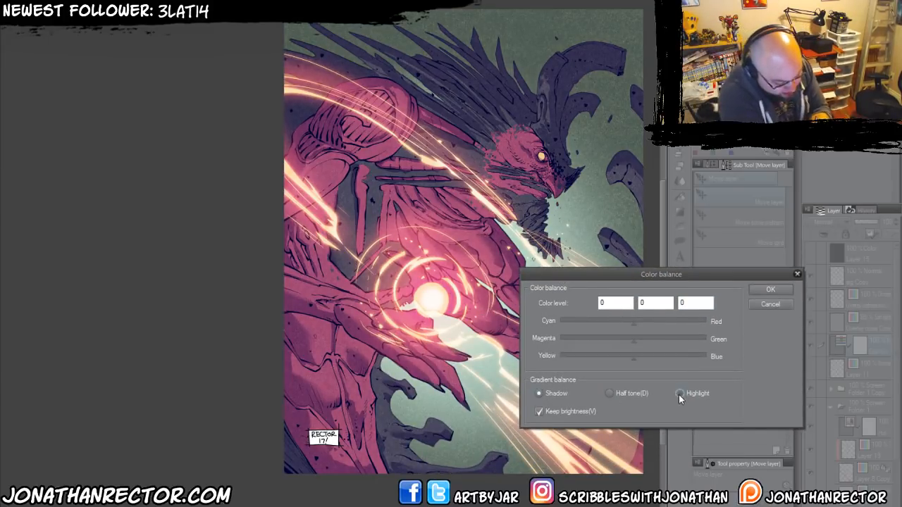
left_click(644, 324)
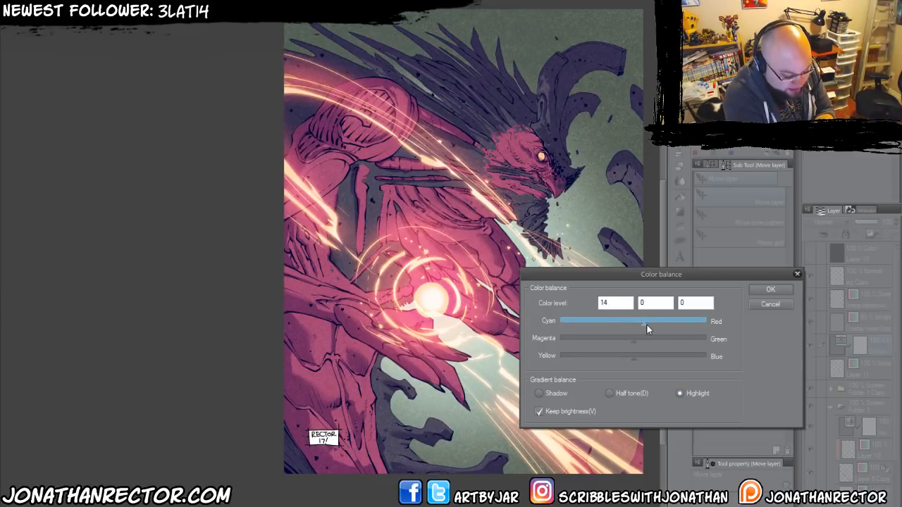
left_click_drag(646, 324, 649, 324)
left_click(626, 358)
left_click_drag(623, 360, 607, 359)
left_click_drag(649, 324, 659, 326)
Set the Color balance layer's shadow levels to -13 cyan-red, 7 magenta-green and 14 yellow-blue.
left_click(556, 393)
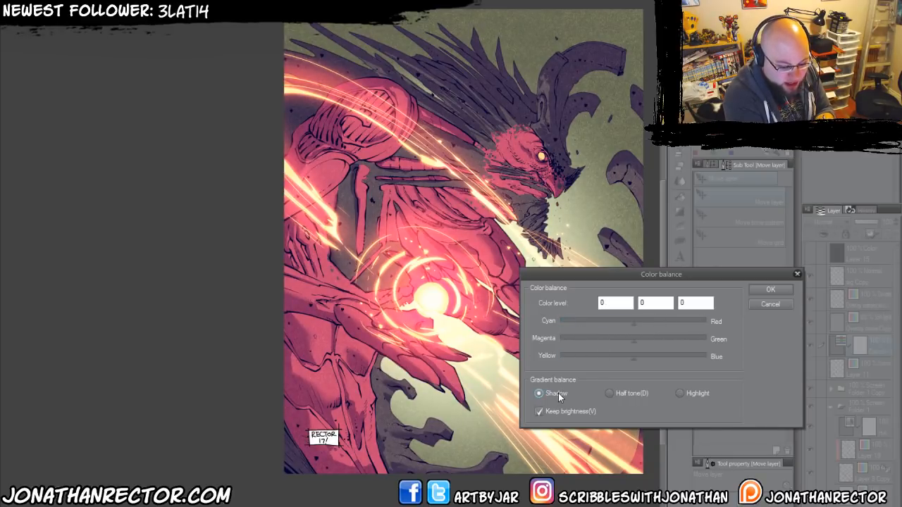
left_click(649, 360)
left_click_drag(649, 361, 643, 361)
left_click(625, 322)
left_click_drag(626, 324, 639, 344)
left_click(629, 340)
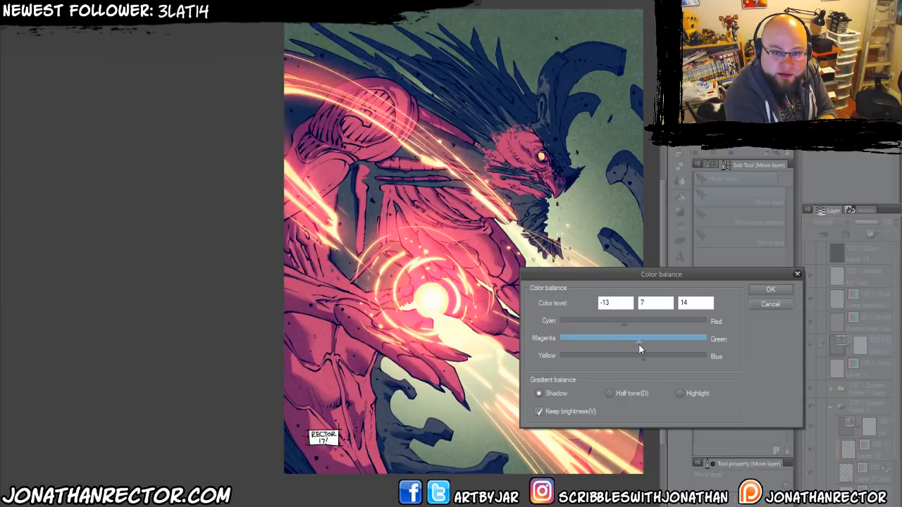
Shift the half tones of the Color balance layer toward yellow and apply the correction.
left_click(610, 394)
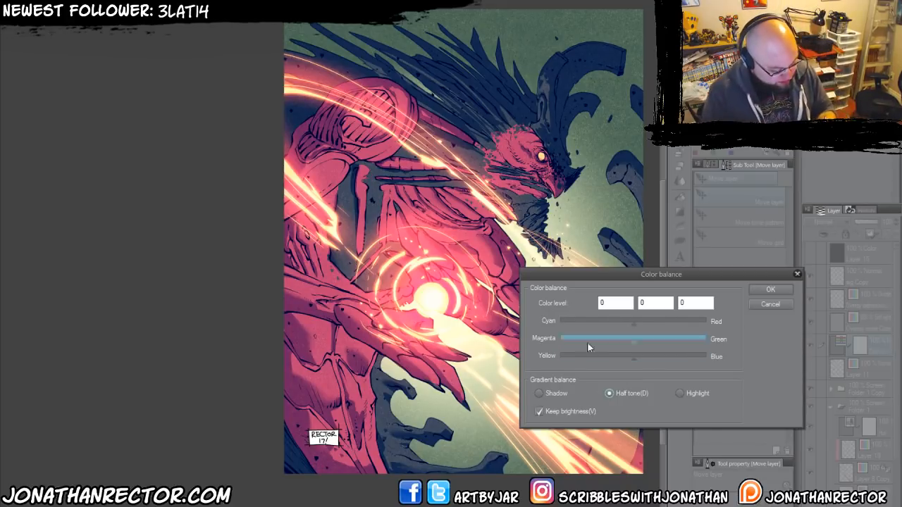
left_click_drag(624, 361, 618, 335)
left_click(754, 289)
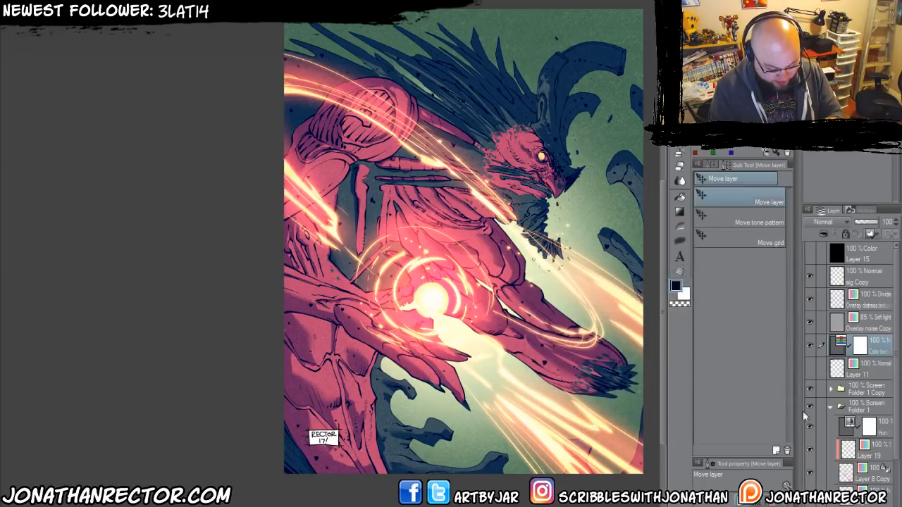
Compare the artwork with the Color balance, Overlay noise and Overlay distress layers hidden and shown.
left_click(810, 345)
left_click(810, 345)
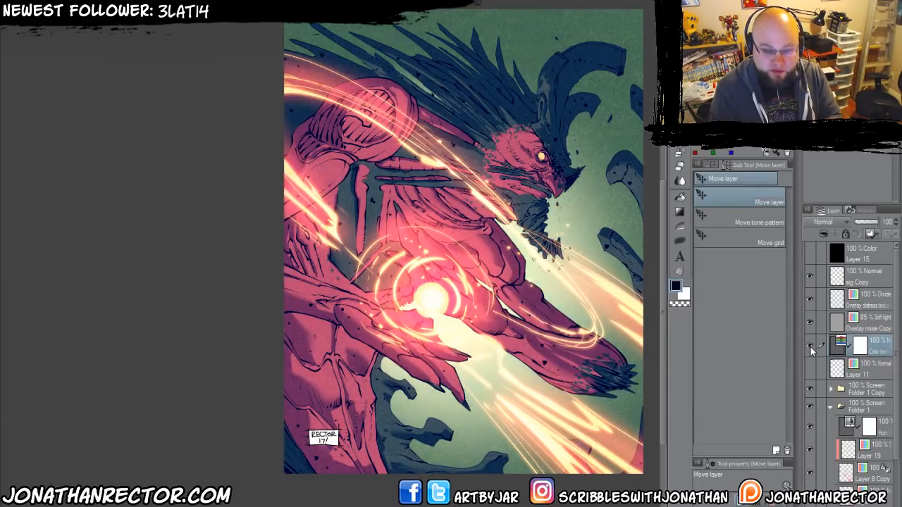
left_click(810, 322)
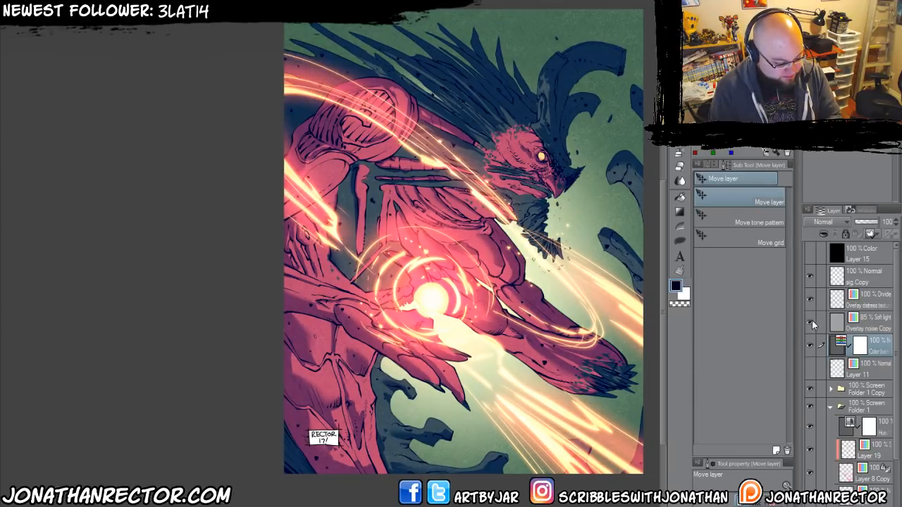
left_click(809, 301)
left_click(809, 301)
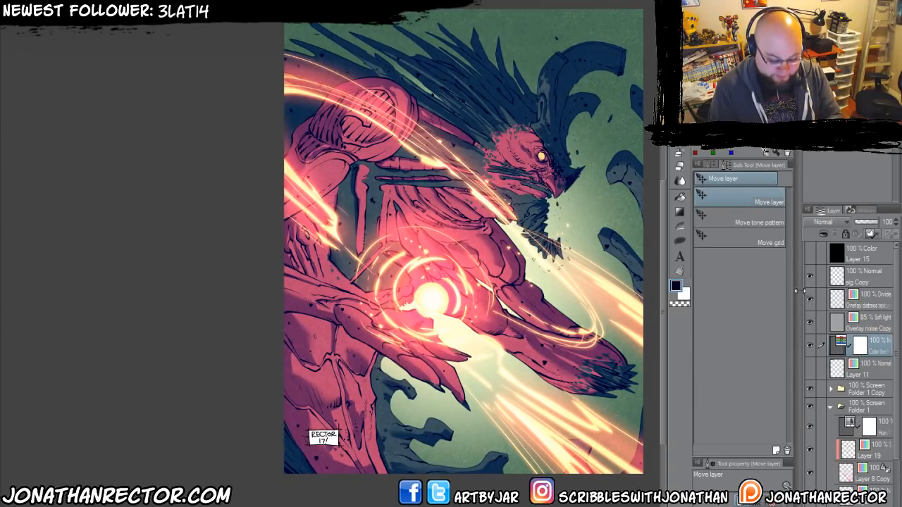
left_click(856, 299)
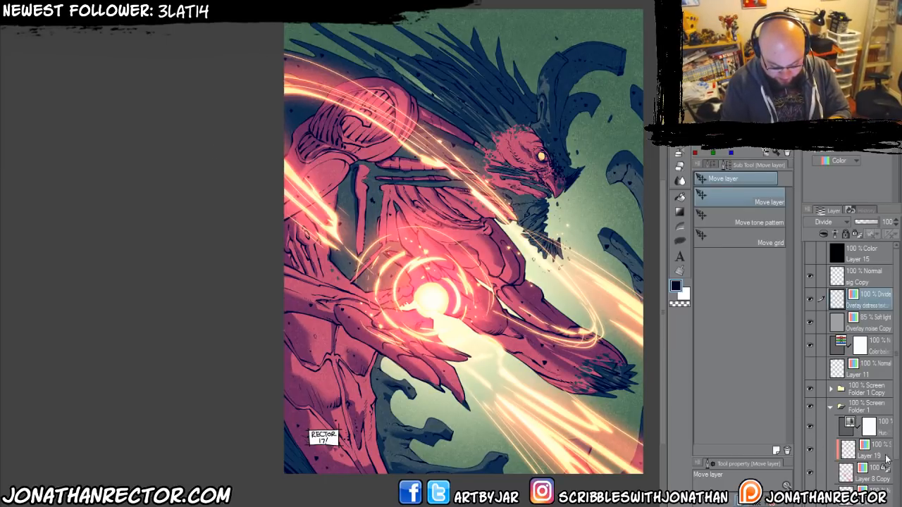
Collapse Folder 1, check what the Layer 16 shadows contribute and set that layer's opacity to 98%.
left_click(830, 408)
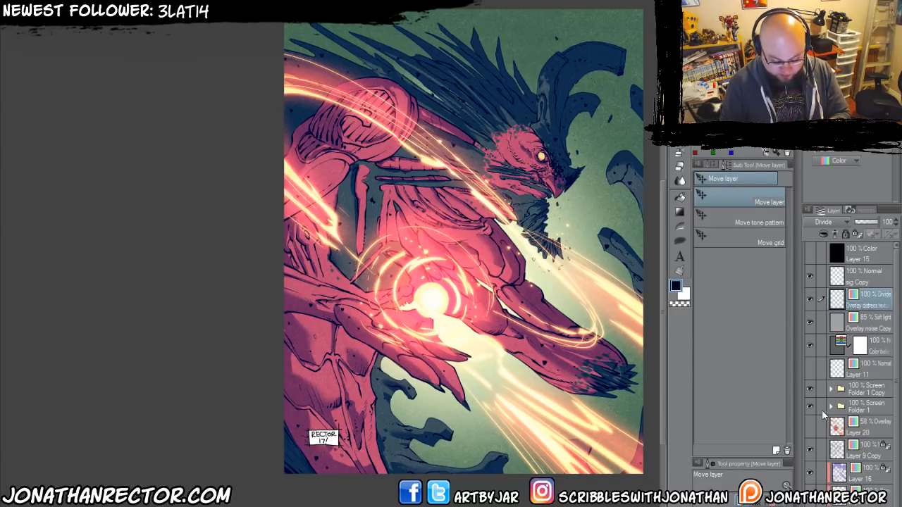
left_click(809, 473)
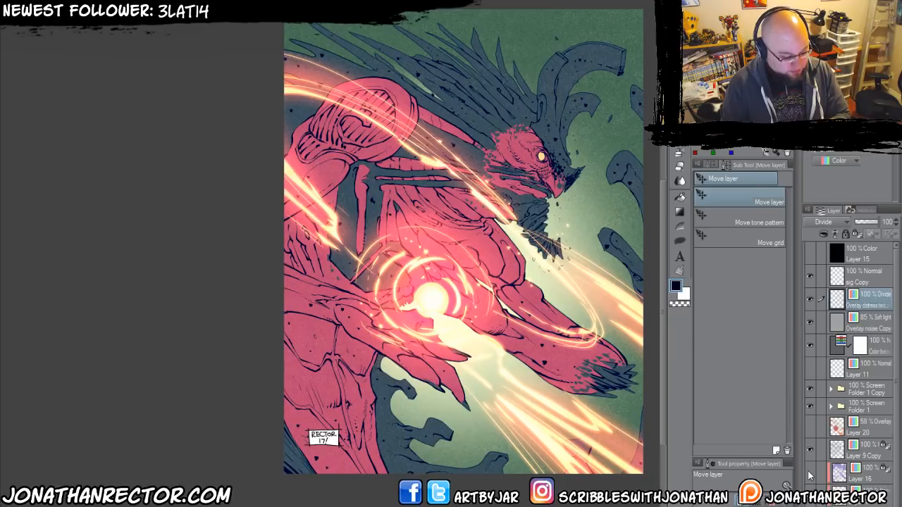
left_click(809, 473)
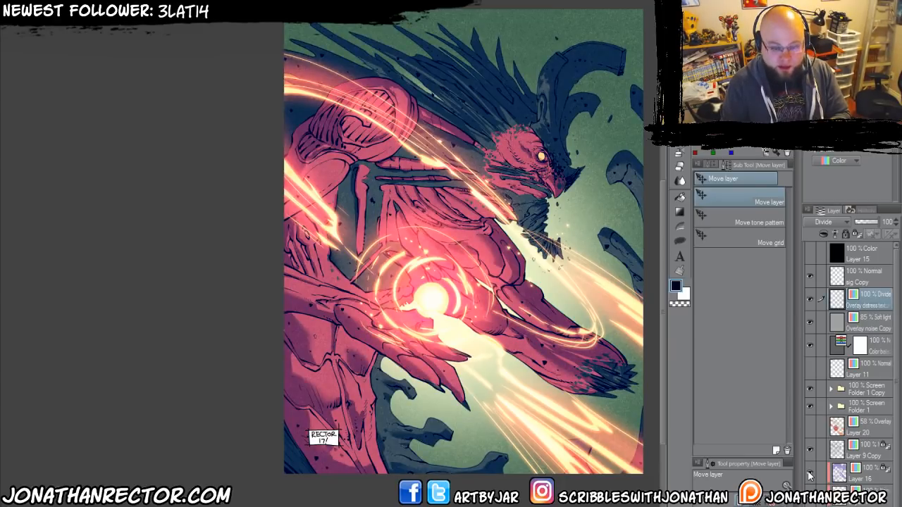
left_click(866, 479)
left_click(872, 224)
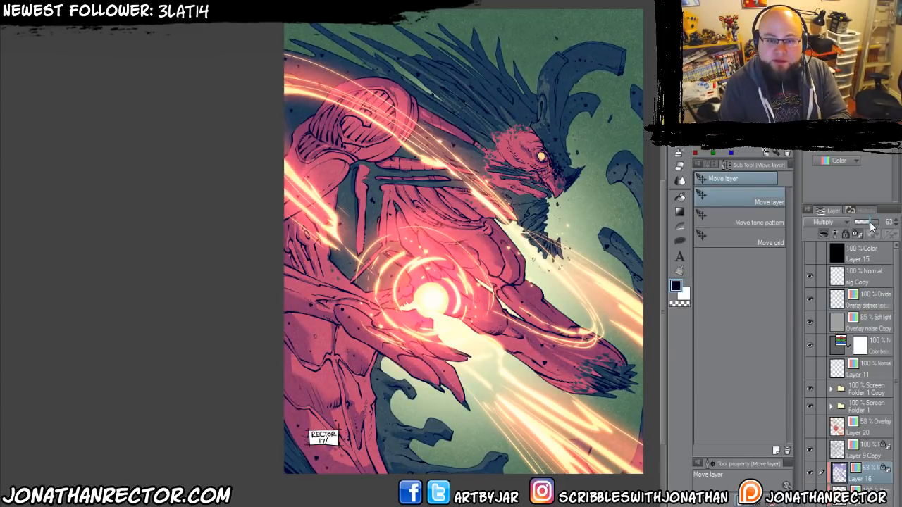
left_click(873, 224)
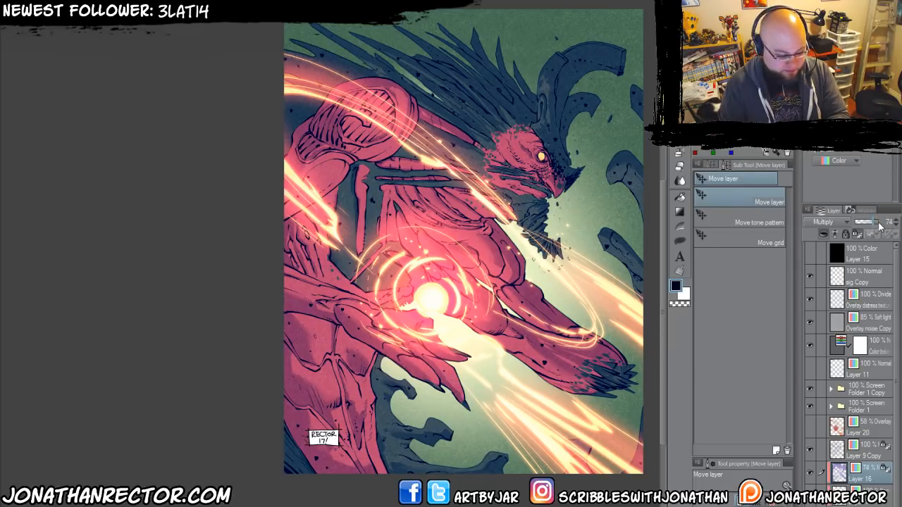
left_click(879, 225)
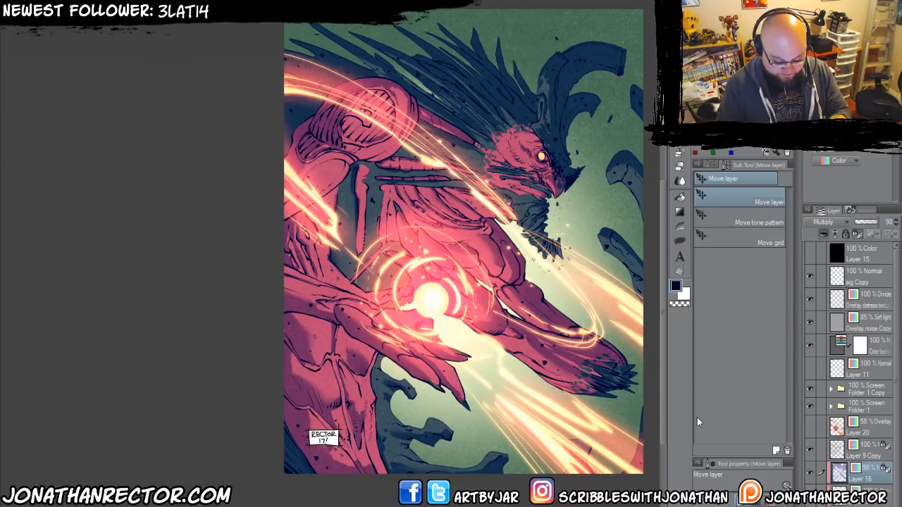
Add a Level Correction layer above the Overlay distress texture layer, raising its output shadow level and lowering its output highlight level slightly.
left_click(865, 299)
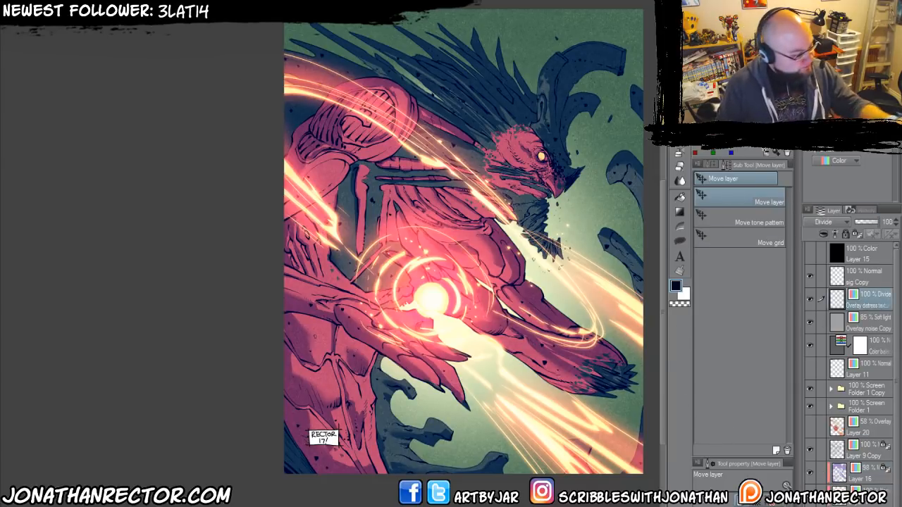
right_click(866, 300)
mouse_move(211, 18)
left_click(321, 44)
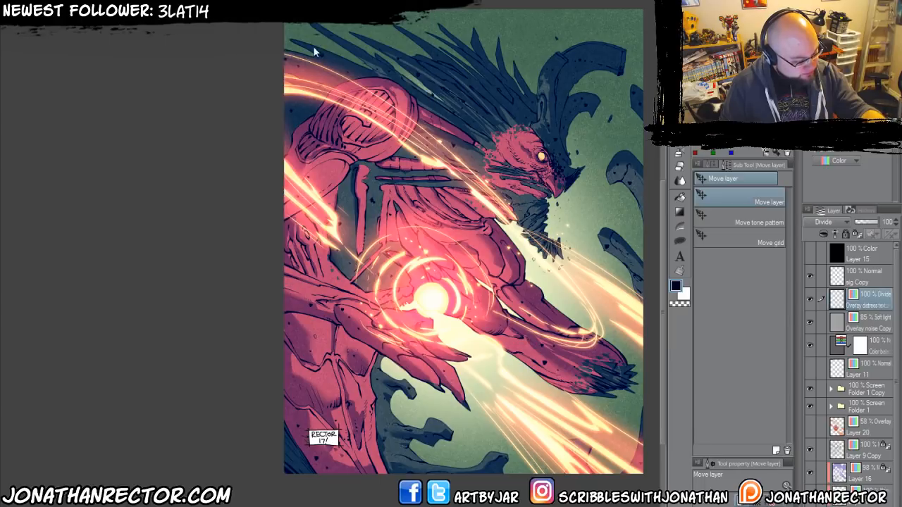
mouse_move(723, 417)
left_mouse_down()
mouse_move(709, 417)
mouse_move(724, 417)
left_mouse_up()
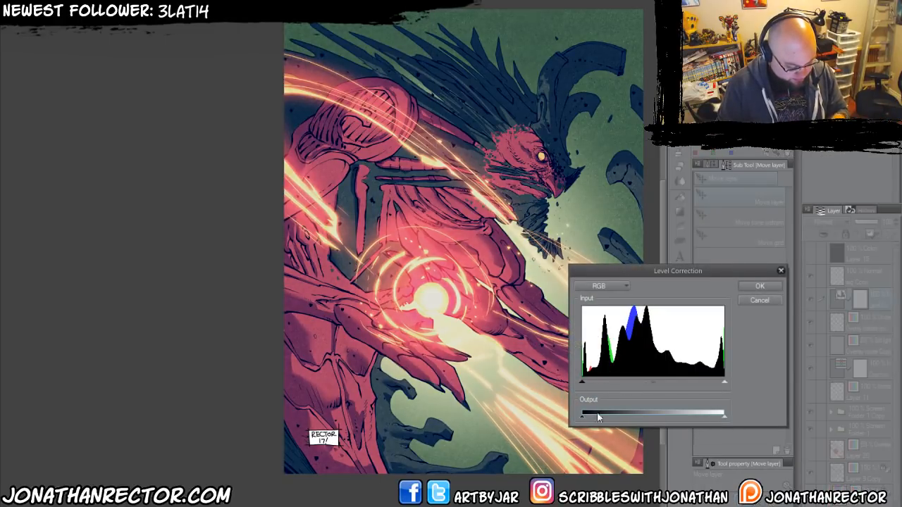
left_click_drag(584, 417, 593, 417)
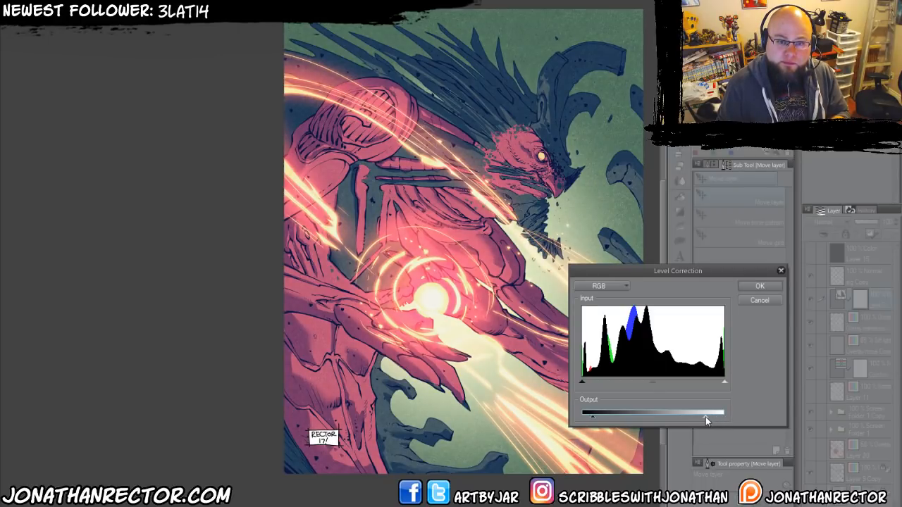
left_click_drag(707, 417, 707, 416)
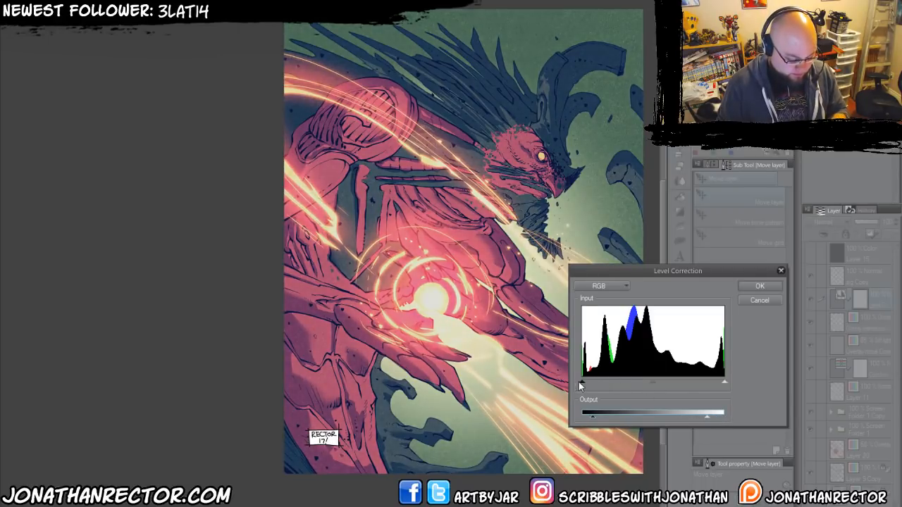
Move the Level Correction's input shadow and highlight levels slightly inward, fine-tune the midtones and apply the correction.
left_click_drag(580, 383, 592, 387)
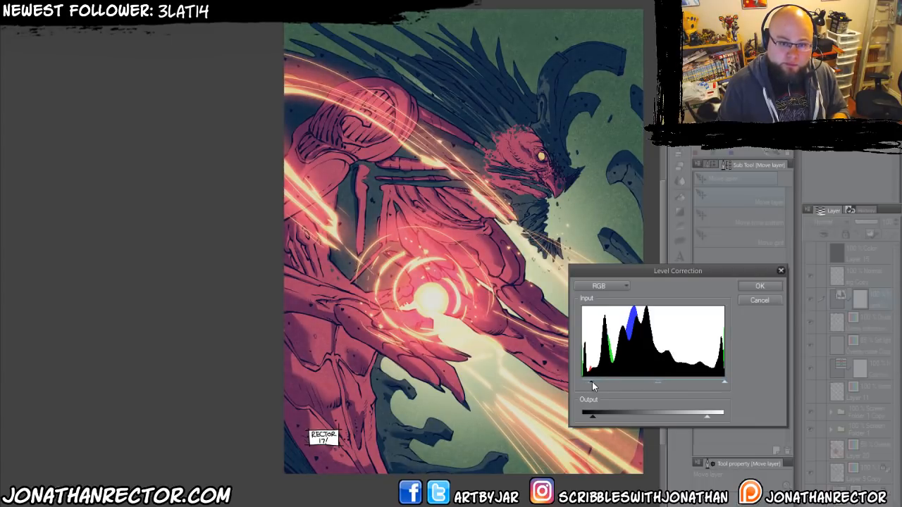
left_click_drag(724, 382, 717, 382)
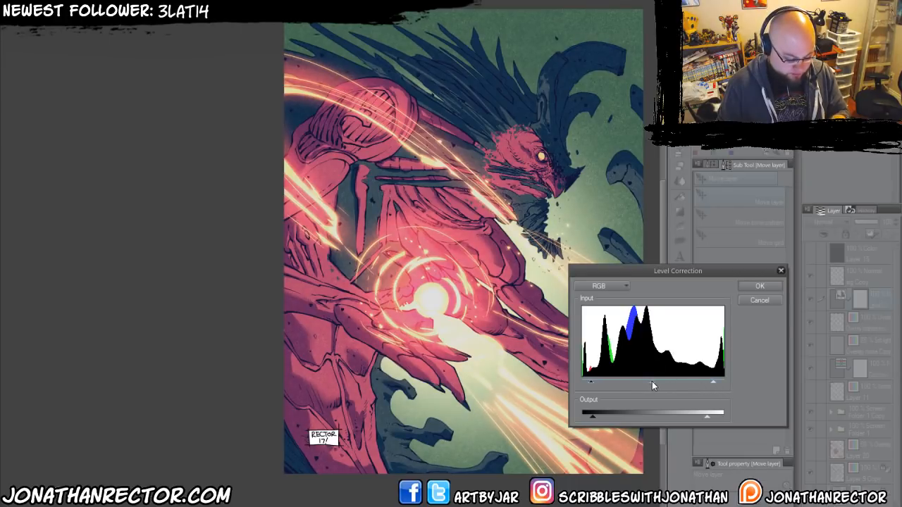
left_click_drag(659, 383, 663, 383)
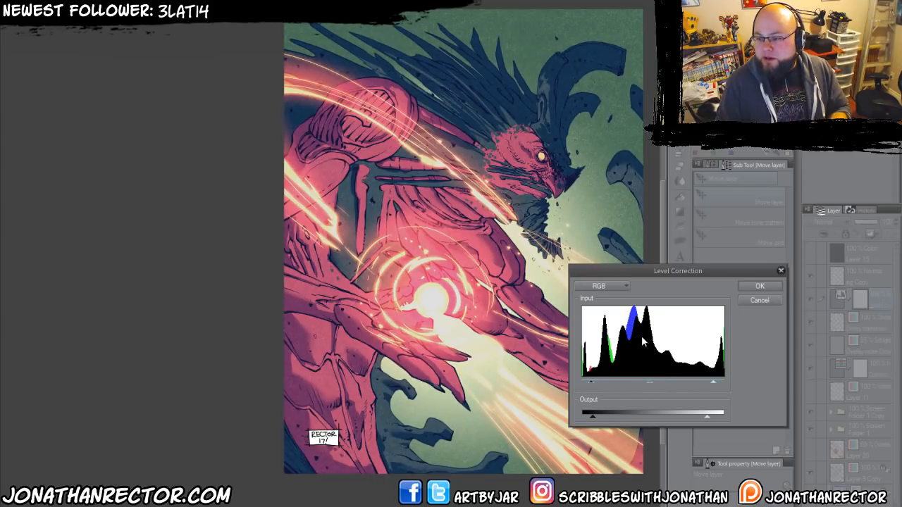
key("Return")
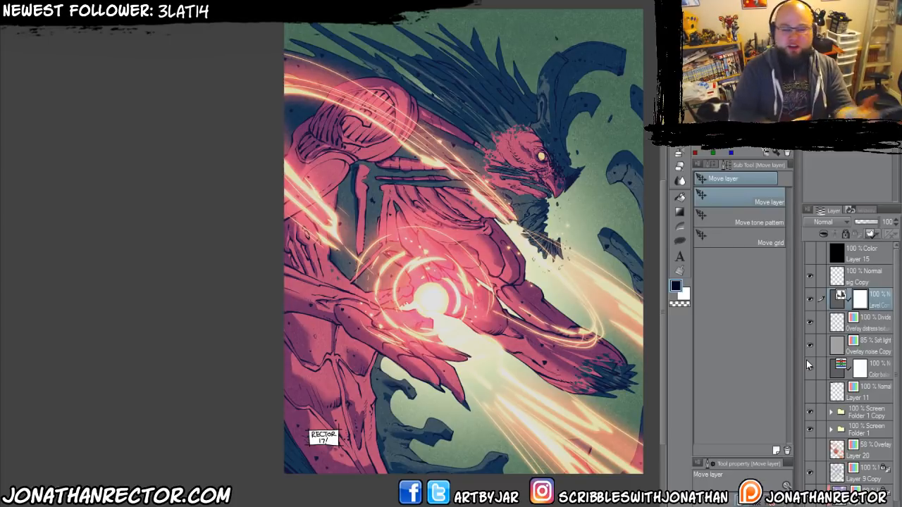
Compare the artwork with the Level Correction layer hidden and shown, and leave the layer hidden.
left_click(810, 299)
left_click(809, 299)
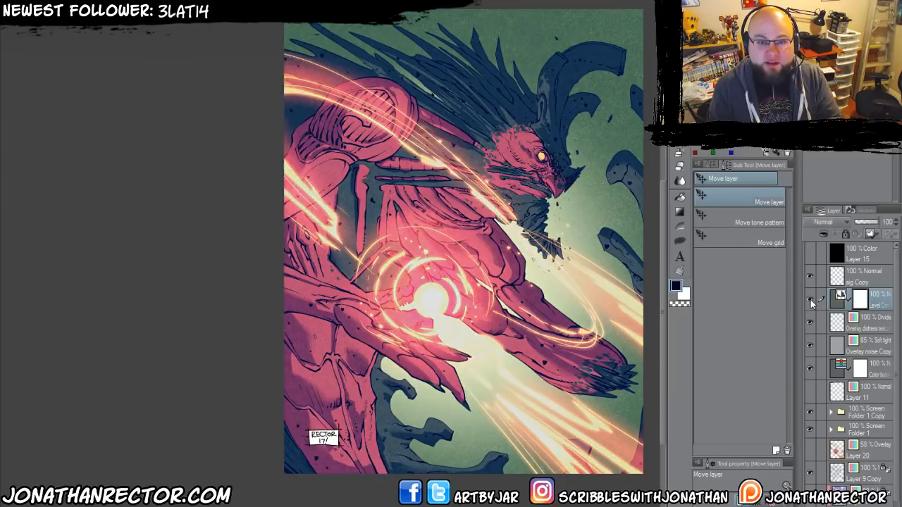
left_click(809, 299)
left_click(810, 300)
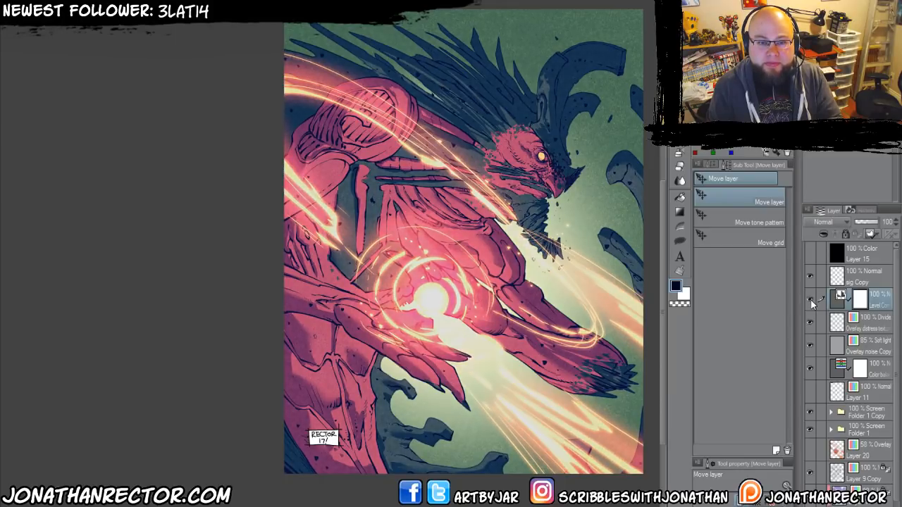
left_click(811, 300)
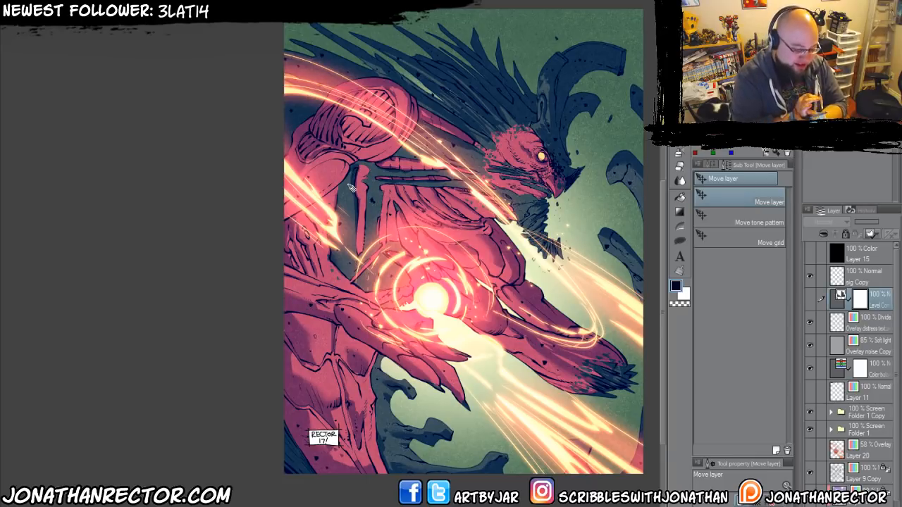
Check the composition with the canvas view mirrored horizontally and in normal orientation, and check the visibility of Layer 15.
key("h")
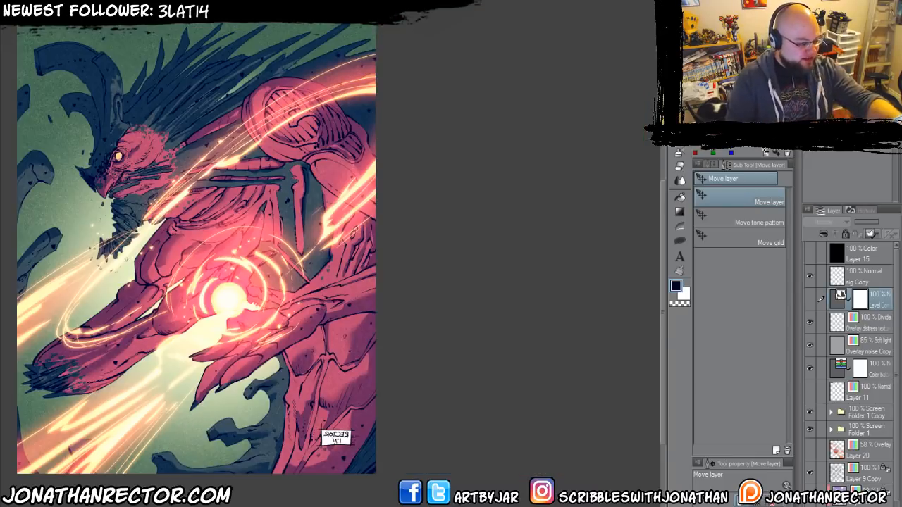
key("h")
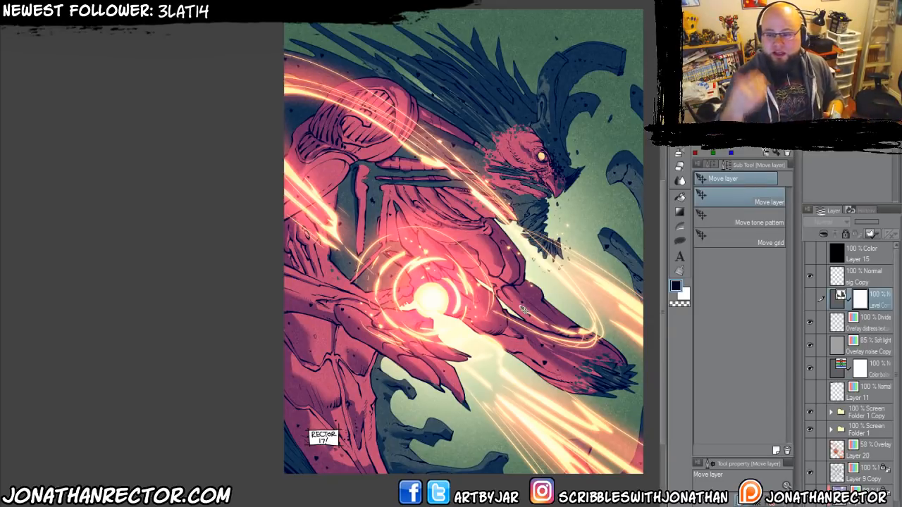
left_click_drag(338, 296, 335, 300)
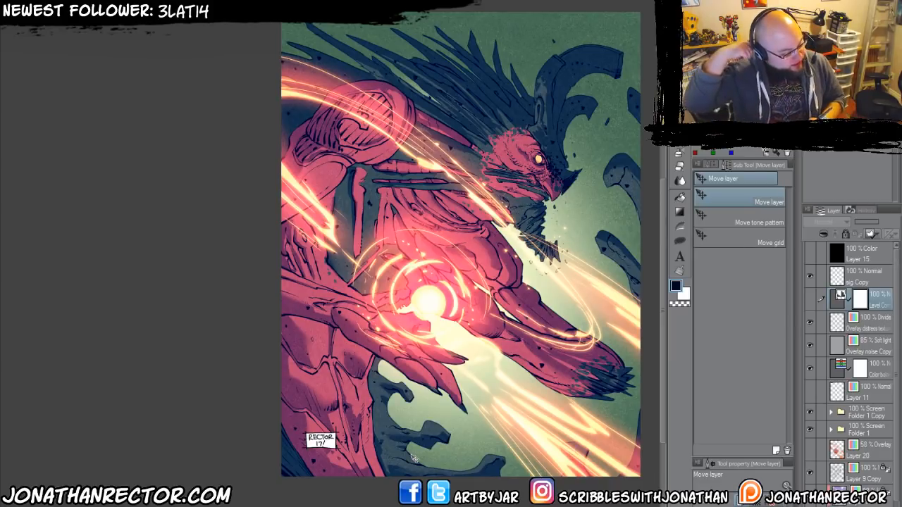
left_click_drag(324, 250, 303, 251)
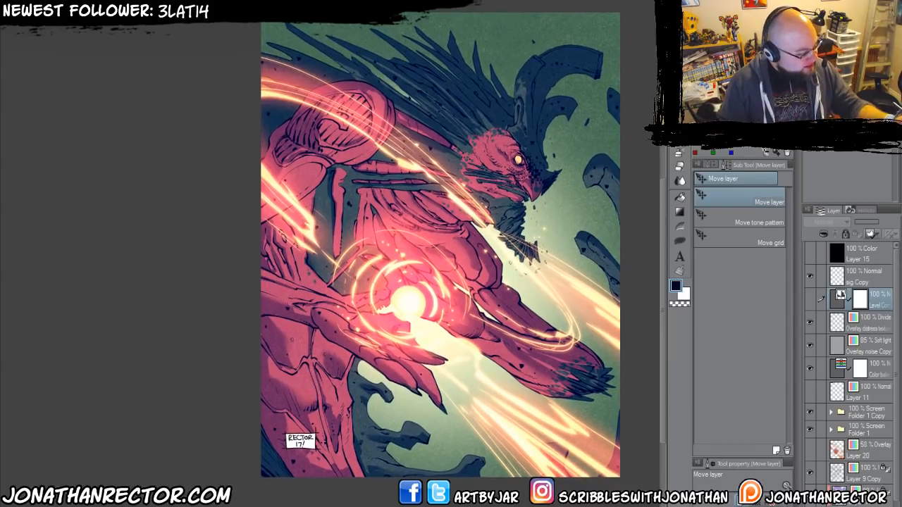
left_click(810, 250)
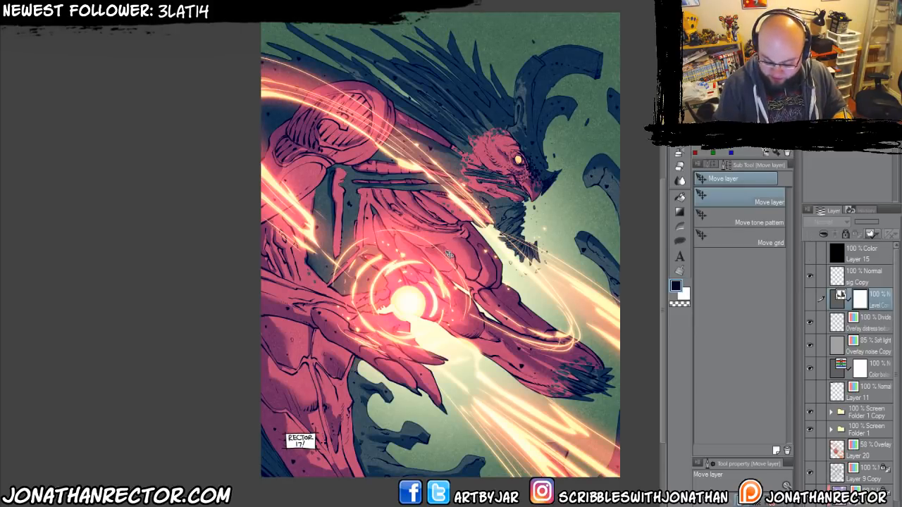
Examine the creature's head close up and compare it with the Level Correction layer shown and hidden.
key("ctrl+plus")
key("ctrl+plus")
key("ctrl+plus")
left_click_drag(539, 174, 415, 346)
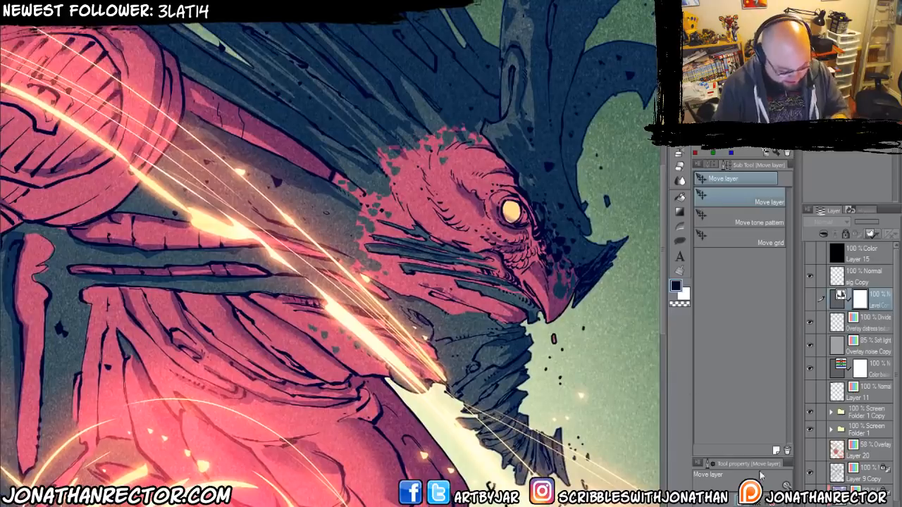
key("e")
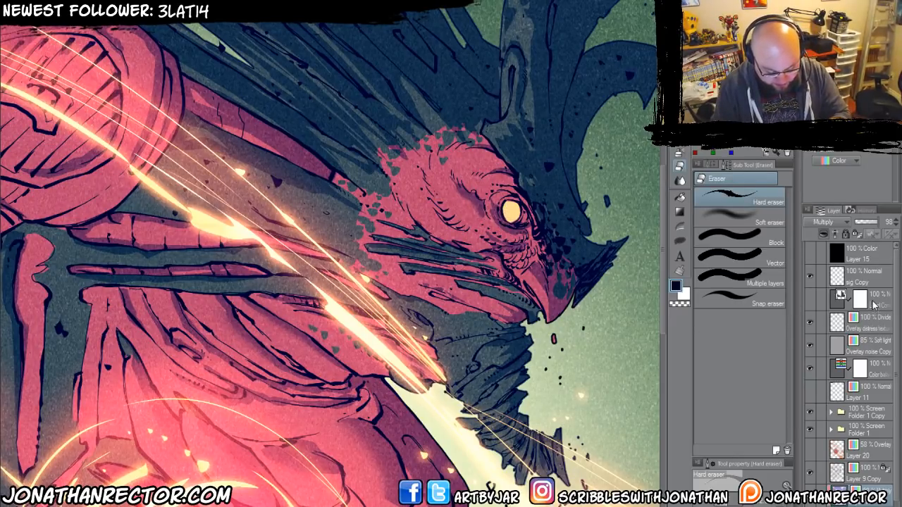
left_click(810, 298)
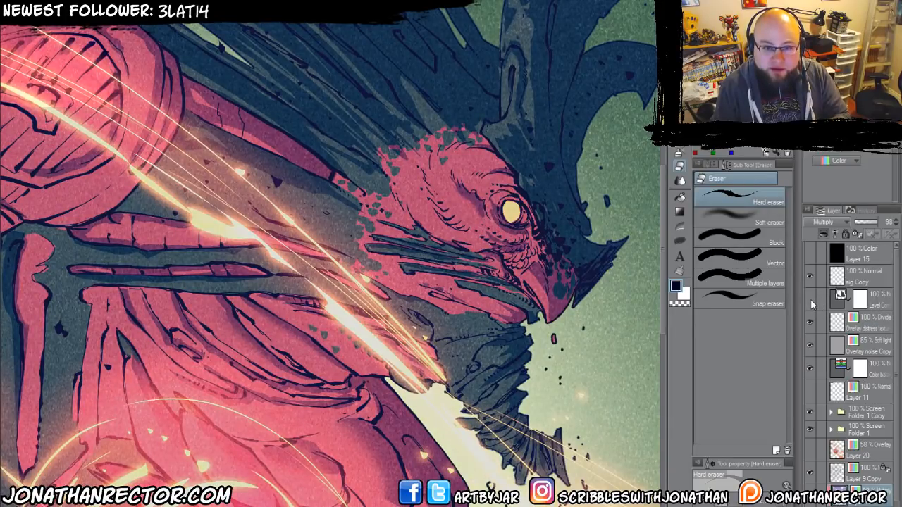
left_click(810, 299)
Add a new layer above the Overlay distress texture layer with Screen blending mode and Color expression.
left_click(867, 326)
key("ctrl+shift+n")
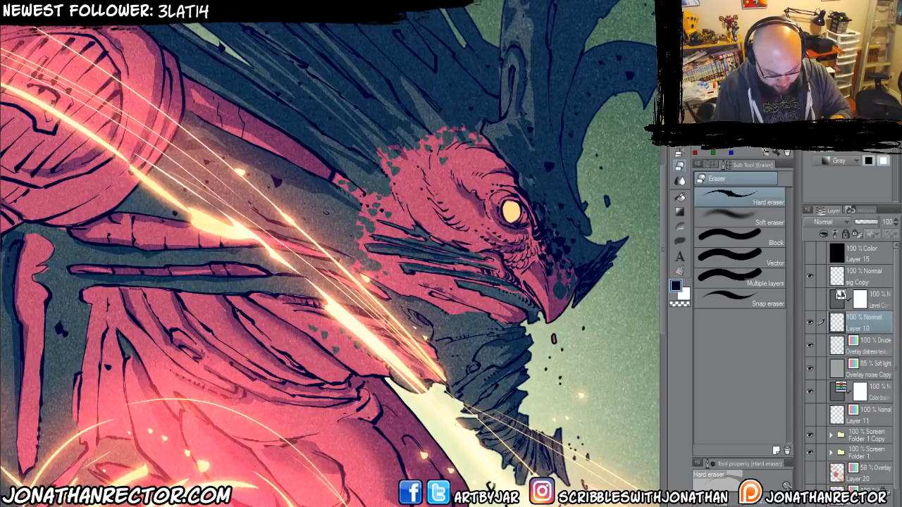
left_click(825, 221)
left_click(823, 316)
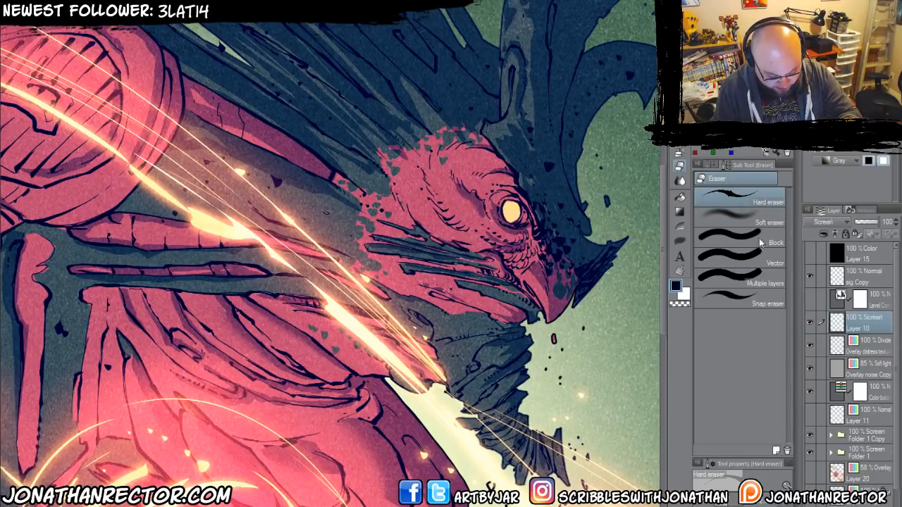
left_click(839, 161)
left_click(840, 202)
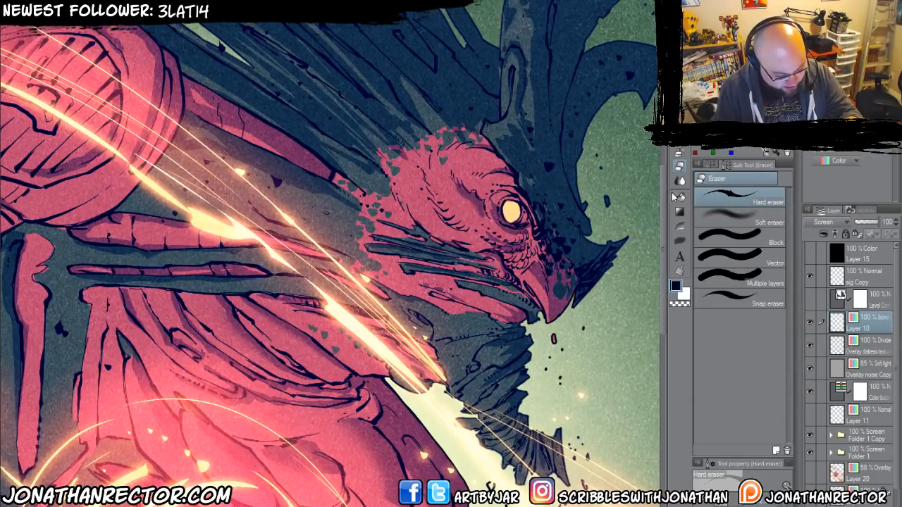
Airbrush a soft pale yellow glow over the creature's eye with the Soft airbrush, undoing and redoing the dab until it fits.
left_click(679, 154)
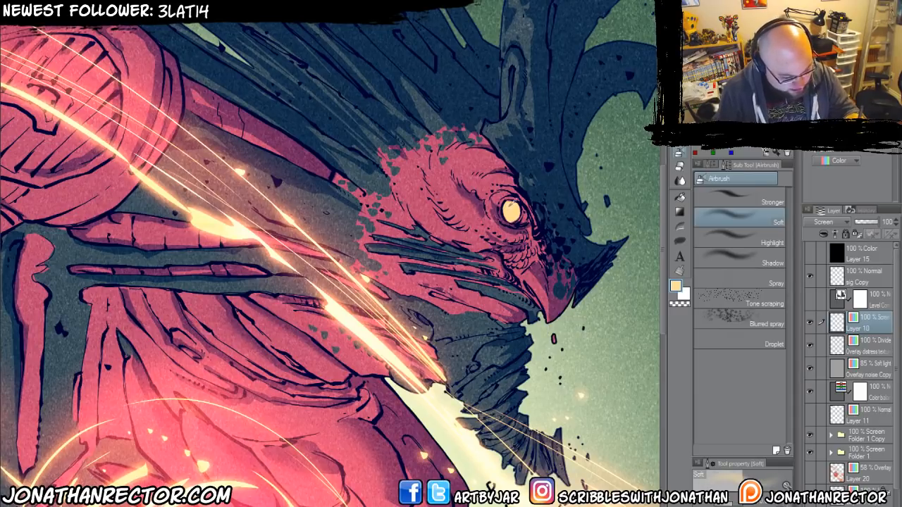
mouse_move(507, 205)
left_mouse_down()
mouse_move(514, 212)
mouse_move(506, 227)
left_mouse_up()
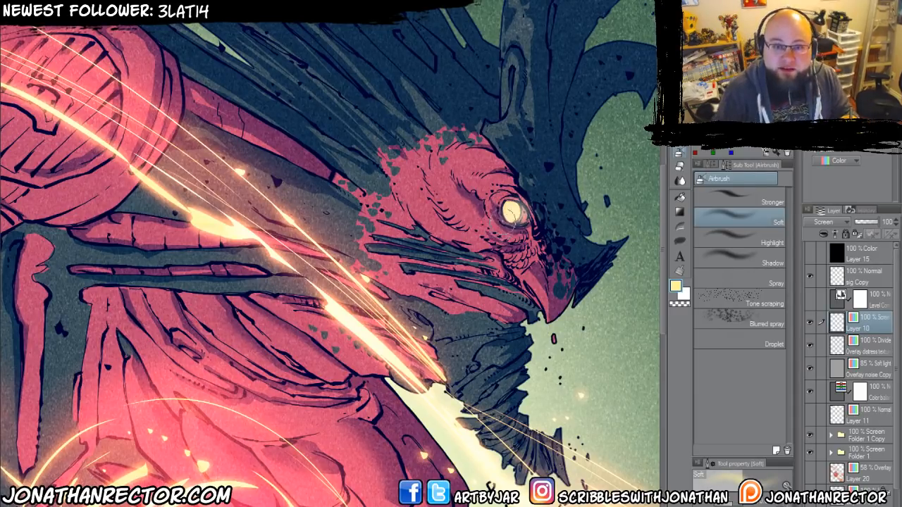
key("ctrl+z")
left_click(514, 211)
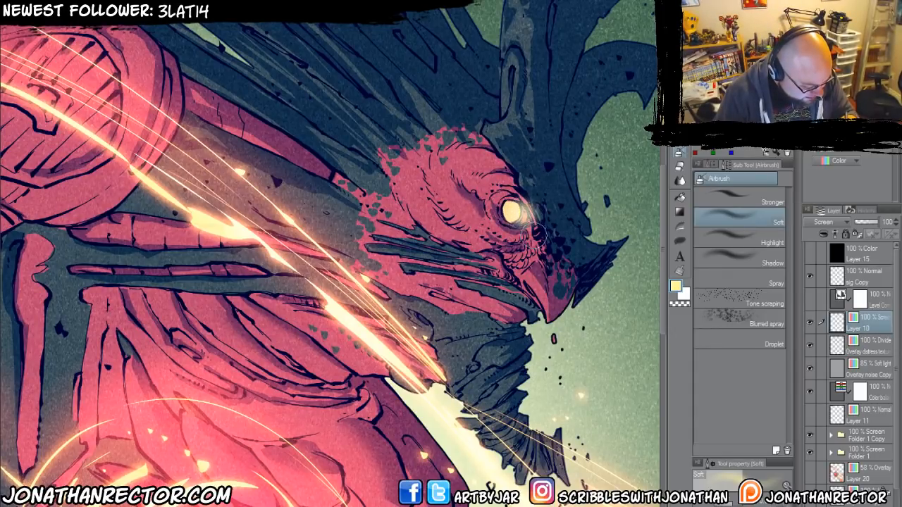
key("ctrl+z")
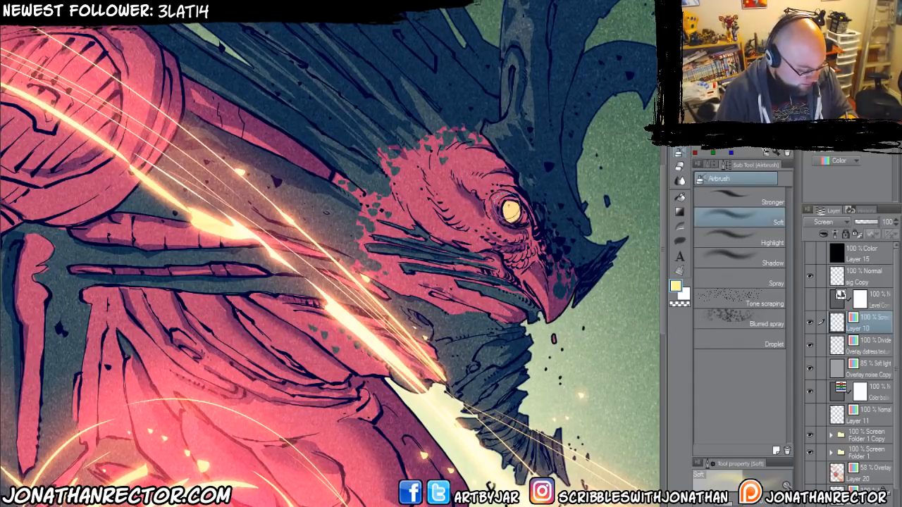
left_click(514, 212)
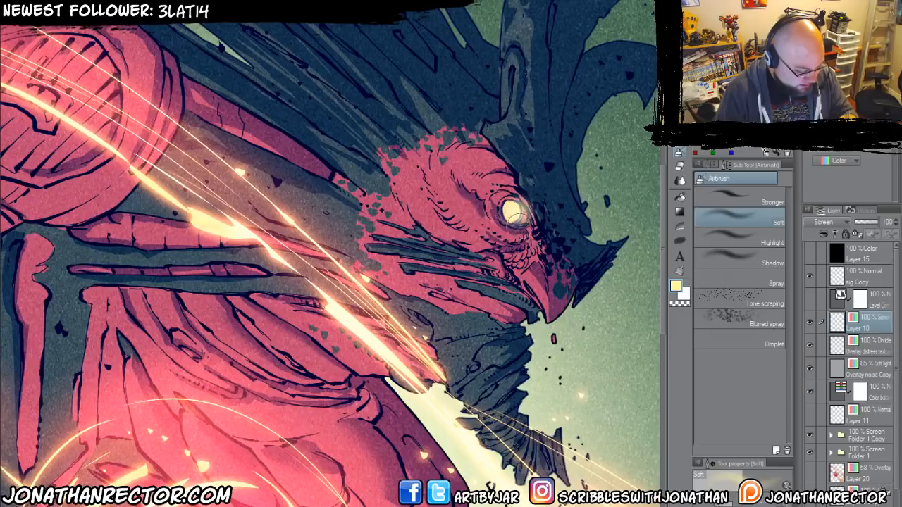
Change the eye glow layer's blending mode to Overlay and hide the layer.
left_click(824, 222)
left_click(815, 362)
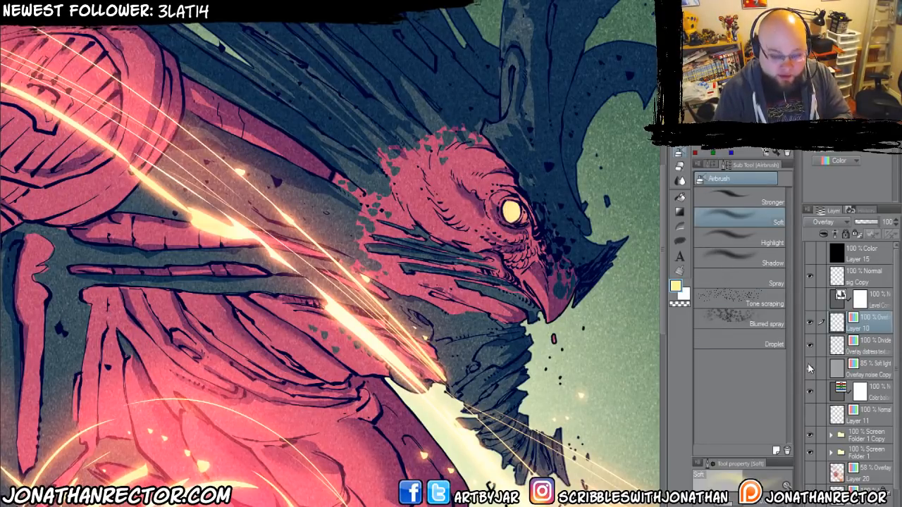
left_click(810, 322)
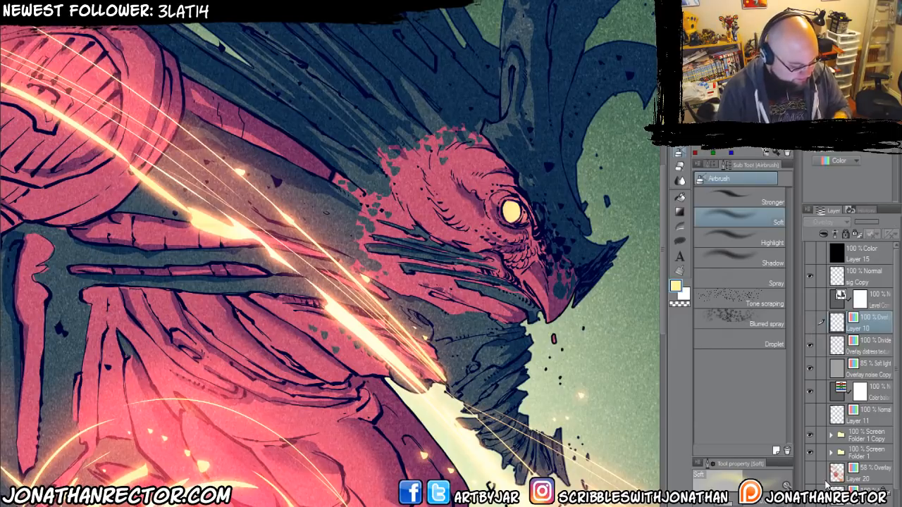
Add another new layer above the hidden Layer 10 and set its expression to Color.
left_click_drag(317, 385, 362, 345)
key("ctrl+minus")
key("ctrl+minus")
key("ctrl+minus")
key("ctrl+minus")
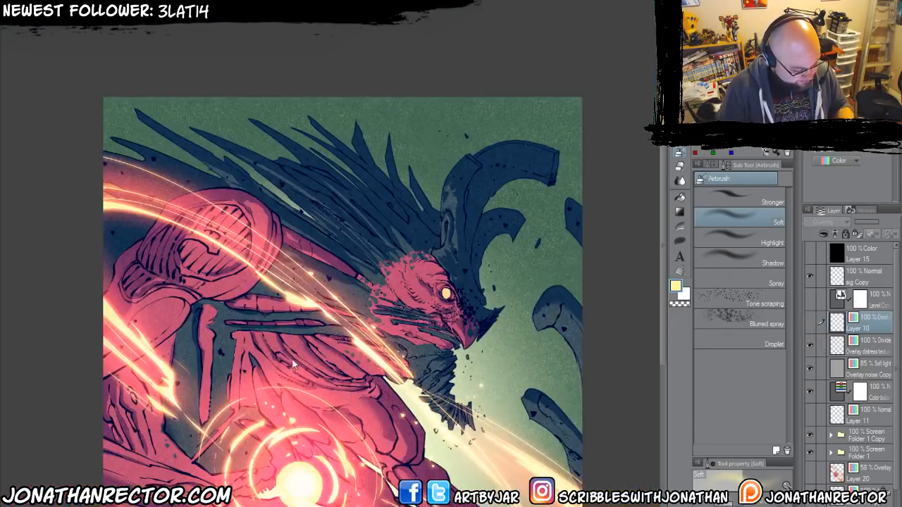
left_click_drag(281, 372, 296, 286)
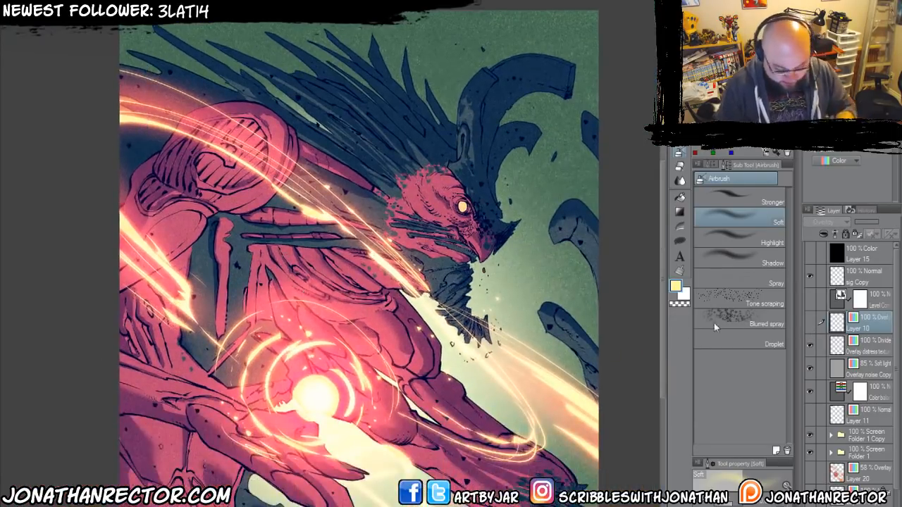
key("ctrl+shift+n")
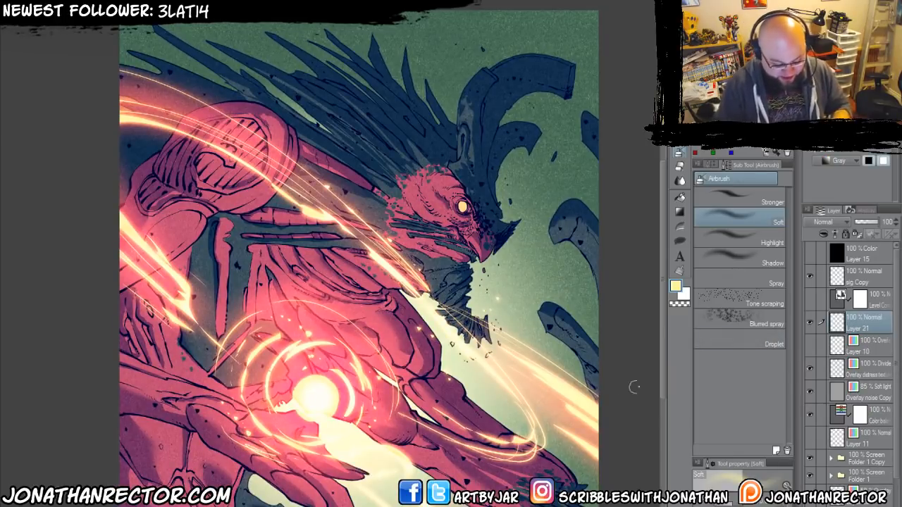
left_click(829, 164)
left_click(826, 173)
Ink a thin pale cream rim light along the ragged lower edges of the creature's beard with the Large Inking 600dpi 2 pen.
scroll(388, 270, "up", 4)
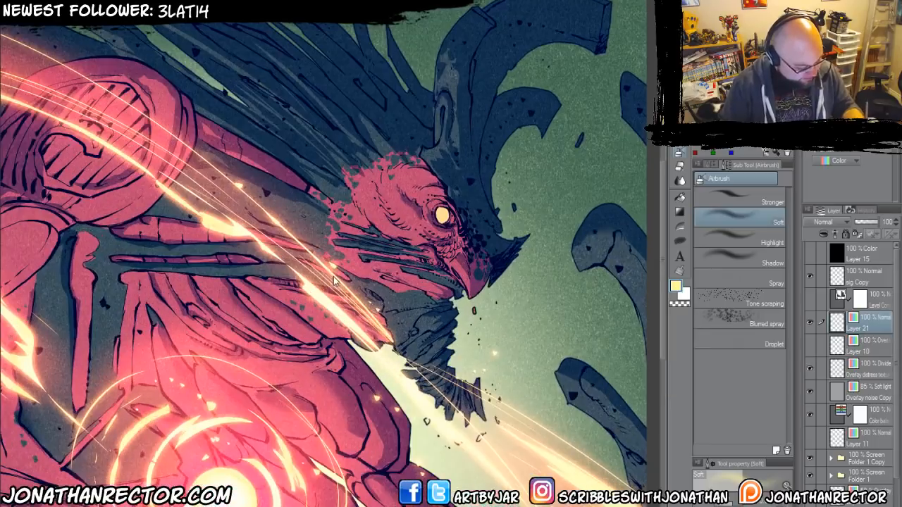
scroll(335, 280, "up", 2)
left_click_drag(437, 409, 394, 264)
key("p")
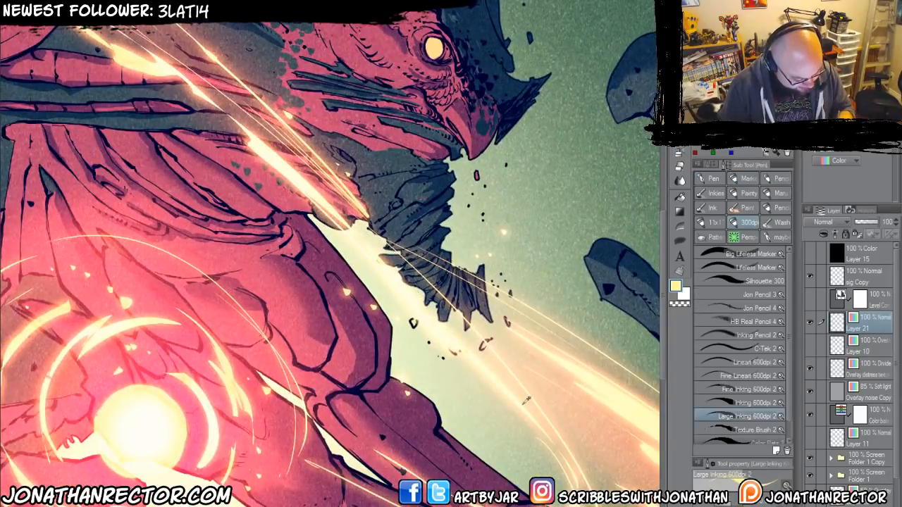
scroll(405, 247, "up", 3)
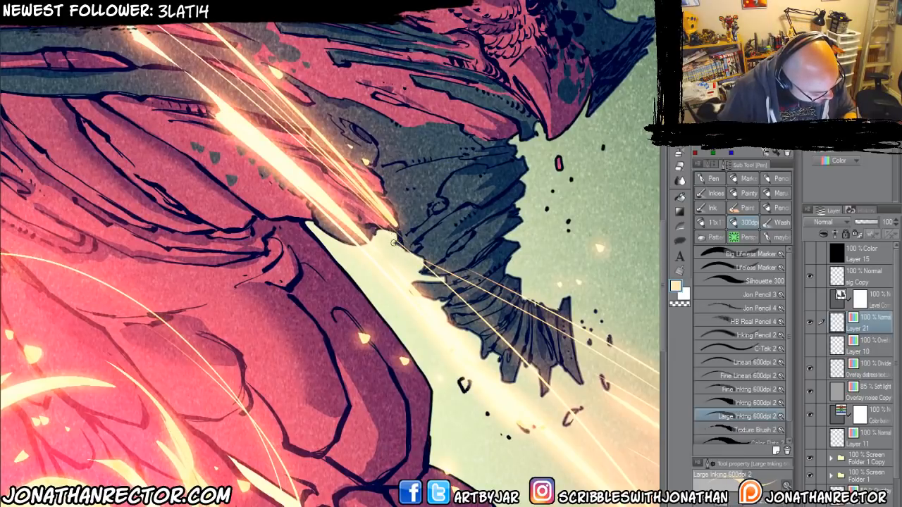
mouse_move(443, 279)
left_mouse_down()
mouse_move(410, 286)
mouse_move(439, 303)
mouse_move(482, 356)
mouse_move(438, 310)
left_mouse_up()
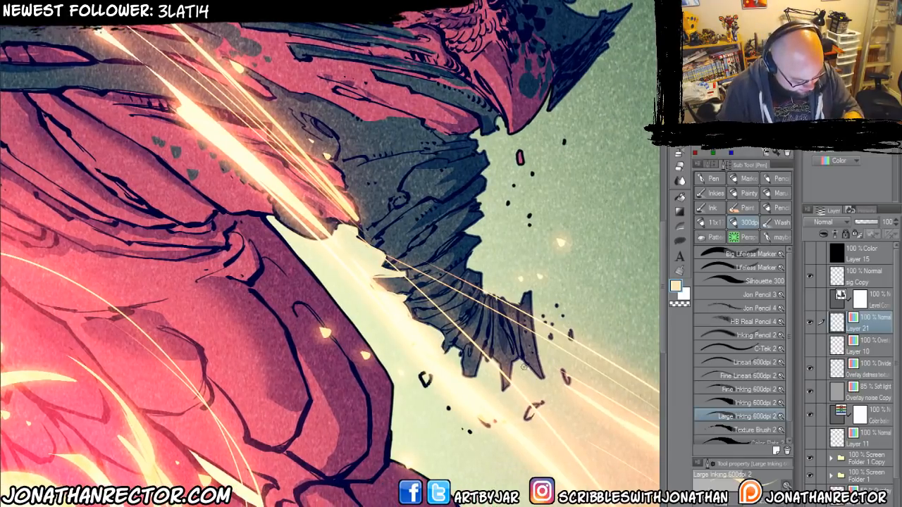
mouse_move(541, 379)
left_mouse_down()
mouse_move(529, 291)
mouse_move(520, 303)
left_mouse_up()
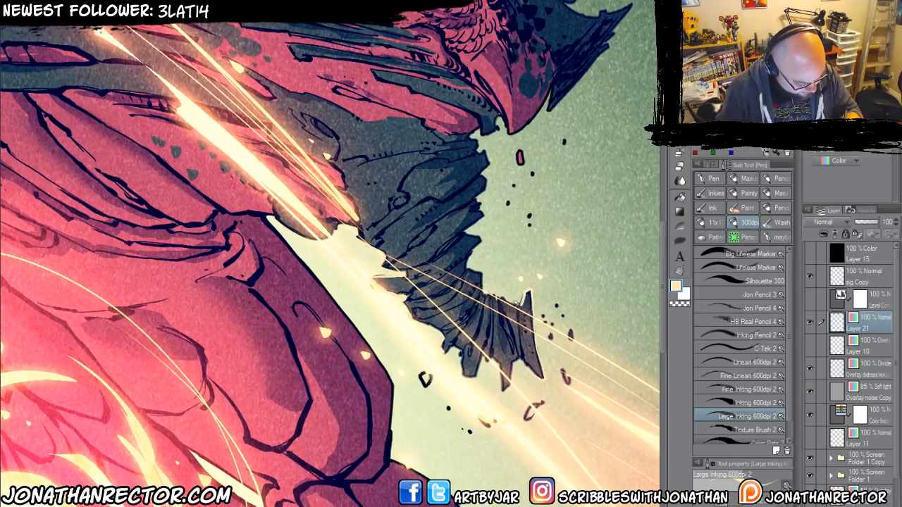
Continue the pale cream rim light up the front of the throat, under the chin and beak, and along the dark spike behind the beak.
left_click_drag(479, 148, 487, 164)
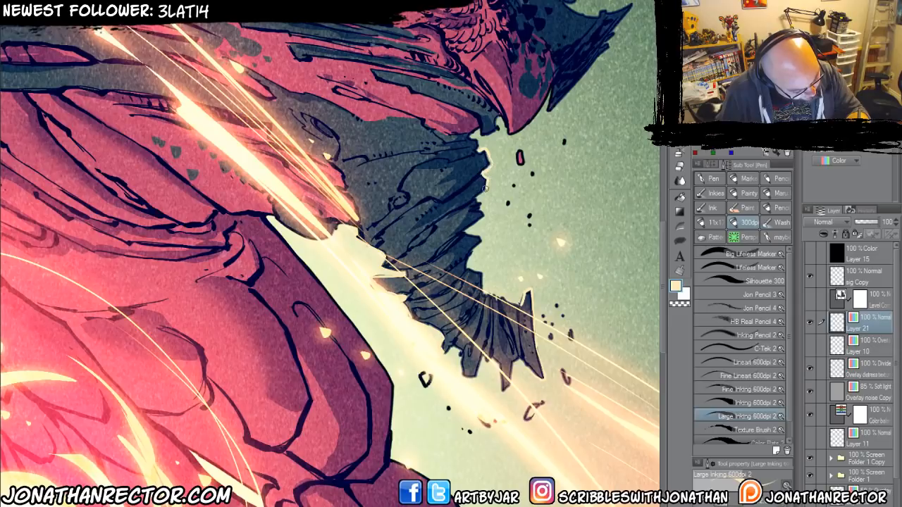
mouse_move(482, 212)
left_mouse_down()
mouse_move(462, 232)
mouse_move(483, 240)
mouse_move(466, 263)
mouse_move(489, 295)
left_mouse_up()
scroll(475, 206, "up", 3)
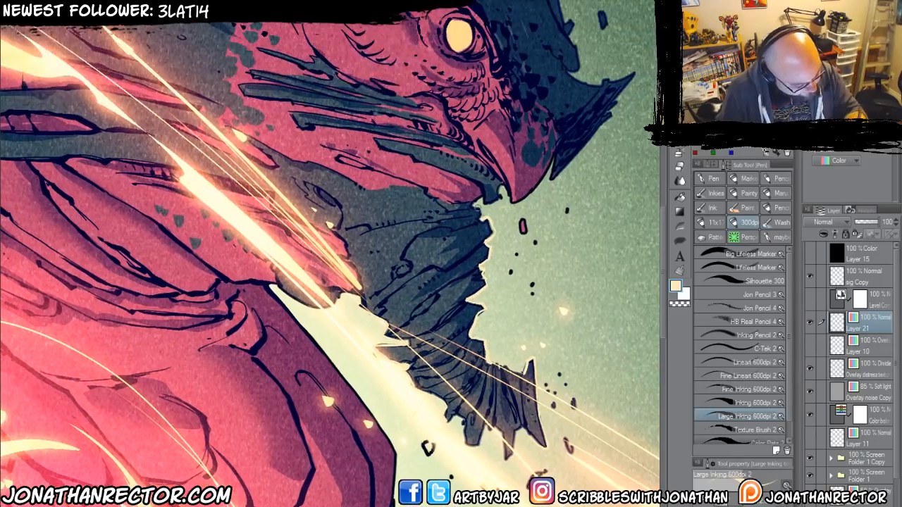
mouse_move(484, 220)
left_mouse_down()
mouse_move(479, 199)
mouse_move(505, 192)
mouse_move(440, 255)
left_mouse_up()
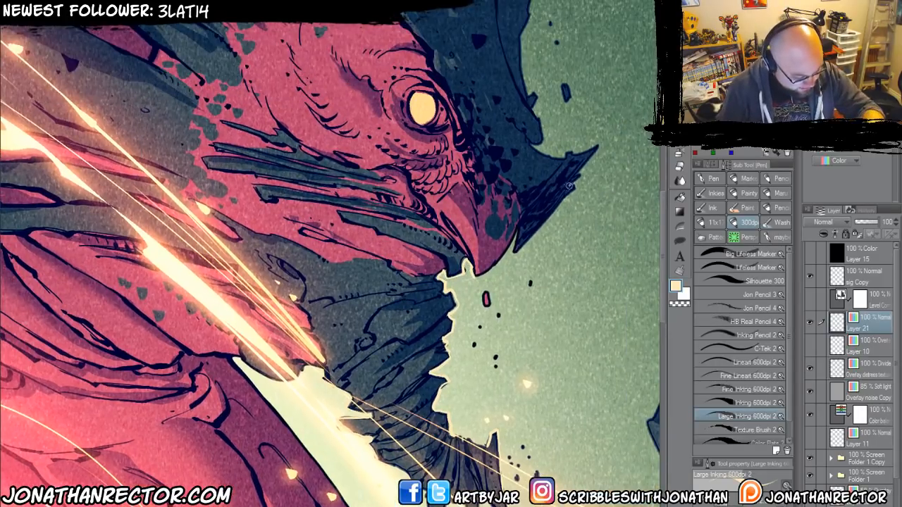
mouse_move(556, 204)
left_mouse_down()
mouse_move(510, 255)
mouse_move(517, 229)
mouse_move(478, 275)
left_mouse_up()
left_click_drag(478, 275, 425, 338)
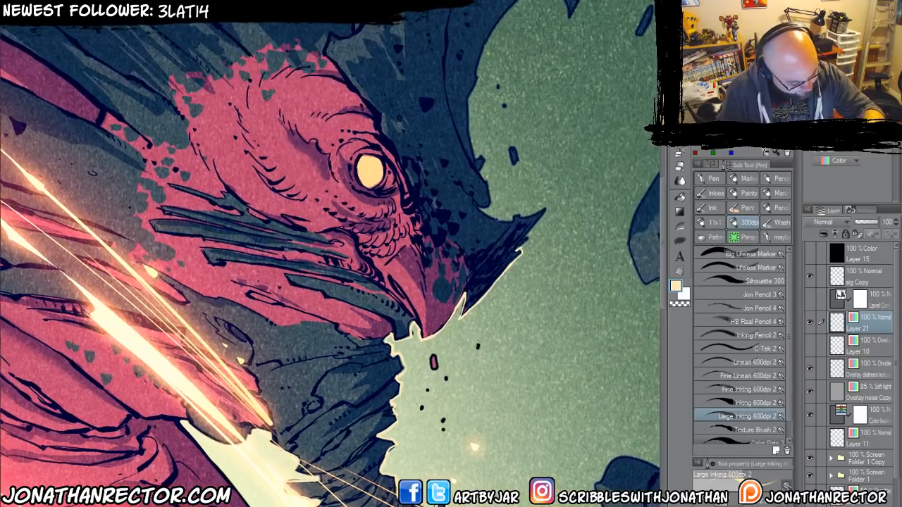